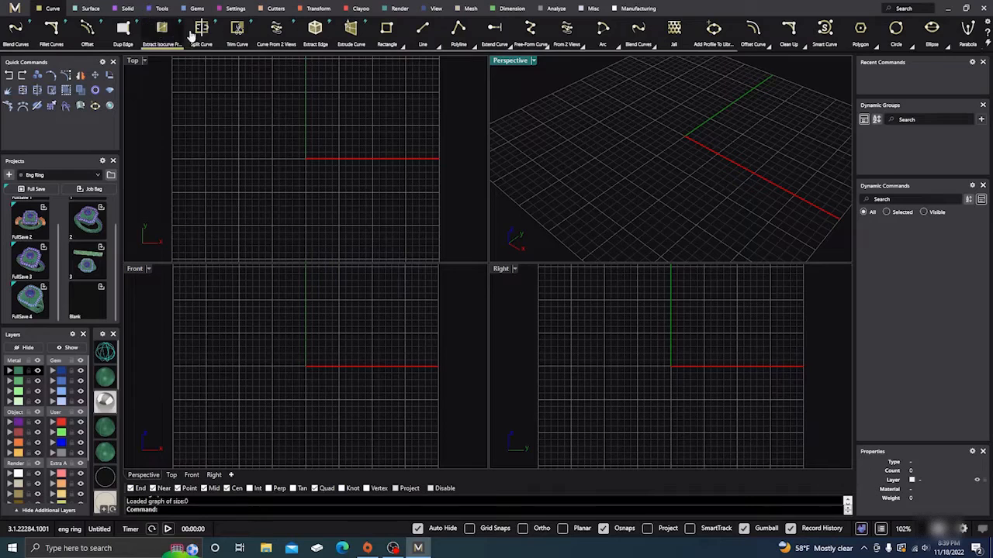
Draw a rectangle of about 7.1 by 10 mm centred on the origin in the Top view, on the Creation layer.
{"action": "left_click", "coordinate": [401, 45]}
{"action": "left_click", "coordinate": [423, 65]}
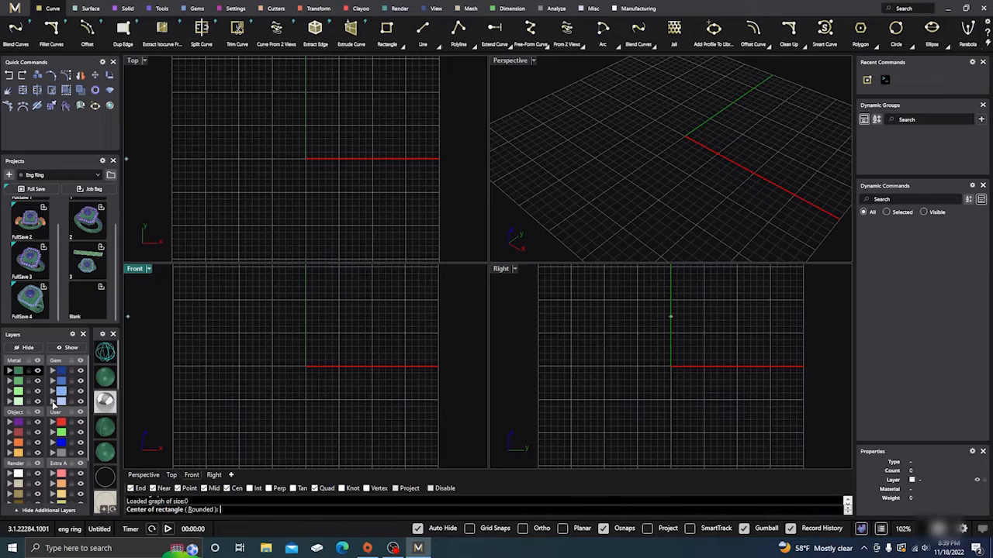
{"action": "left_click", "coordinate": [15, 453]}
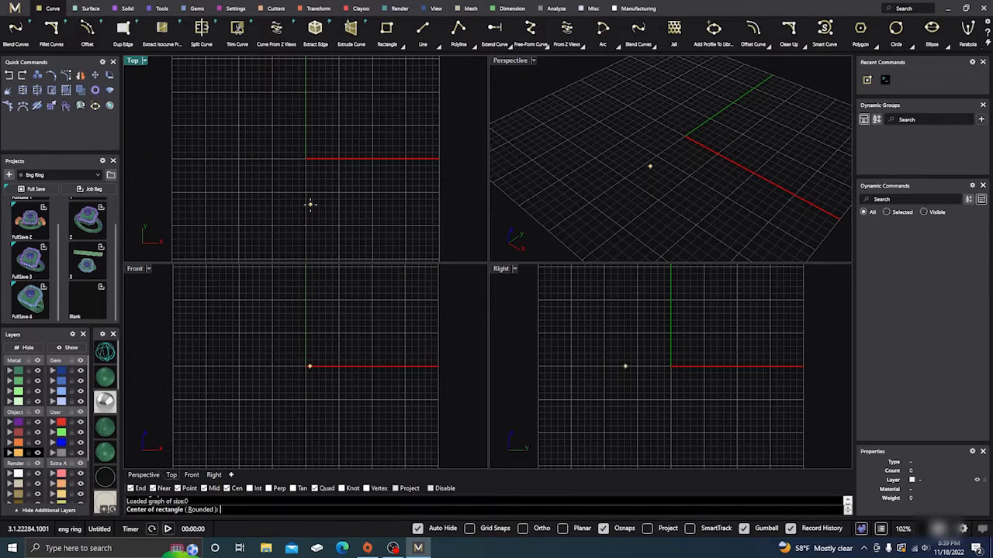
{"action": "left_click", "coordinate": [305, 159]}
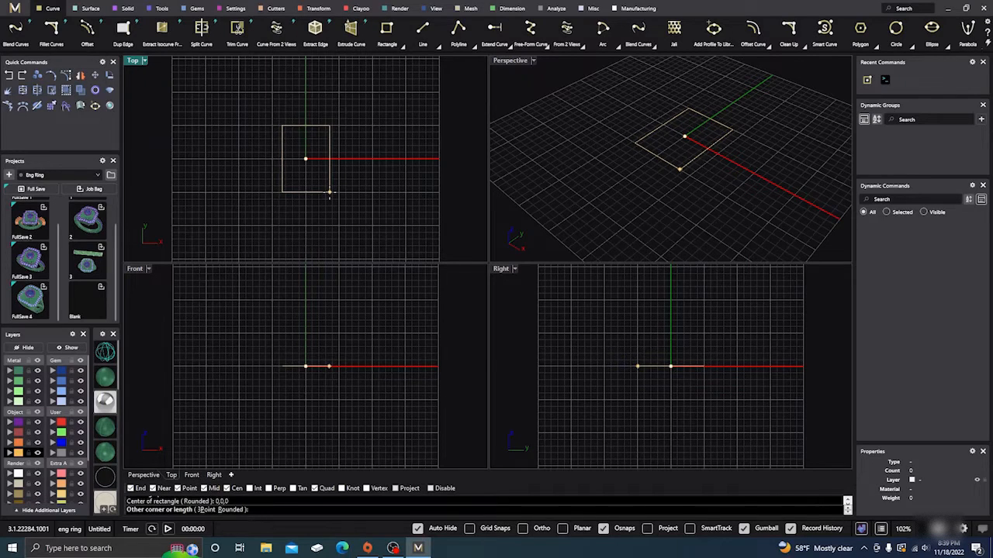
{"action": "left_click", "coordinate": [329, 191]}
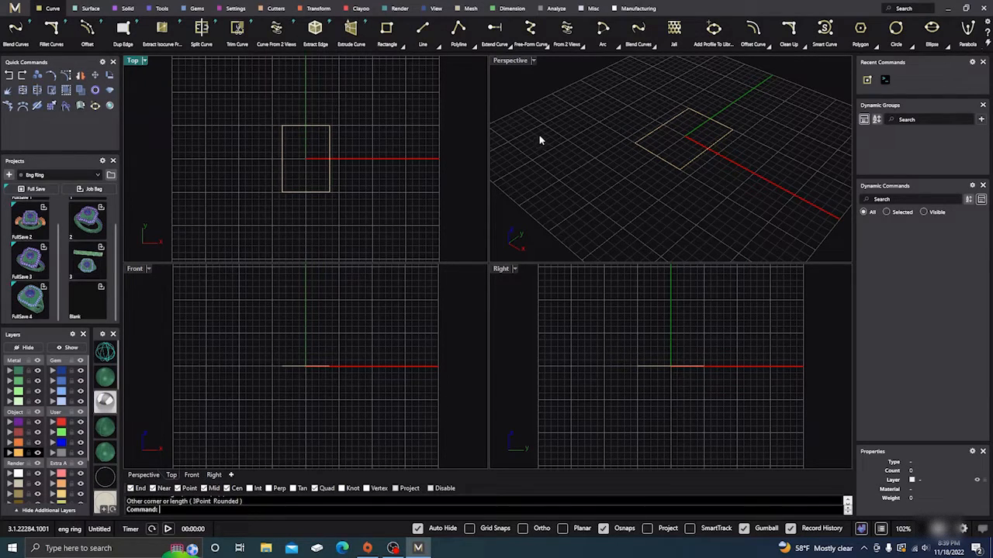
{"action": "right_click_drag", "start_coordinate": [538, 139], "coordinate": [460, 145]}
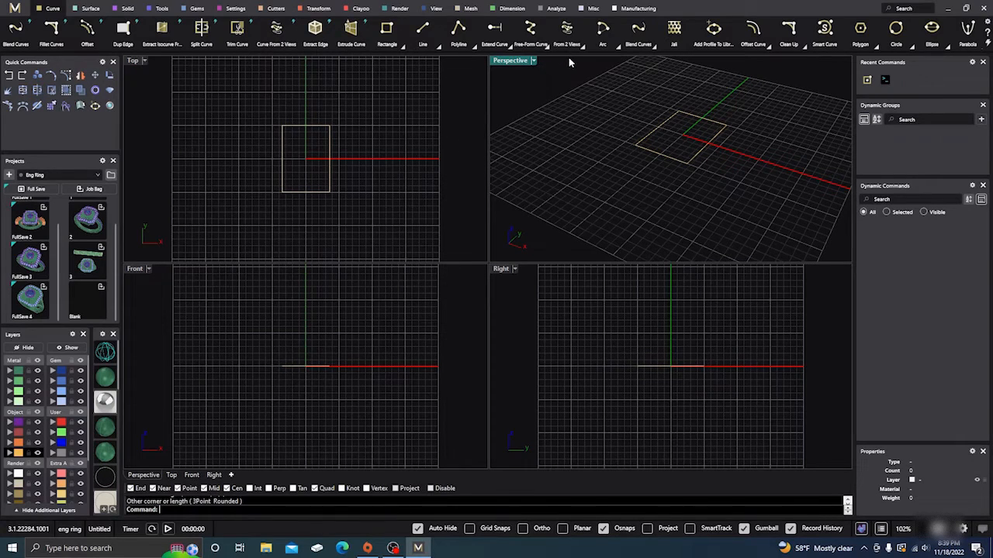
{"action": "left_click", "coordinate": [617, 48]}
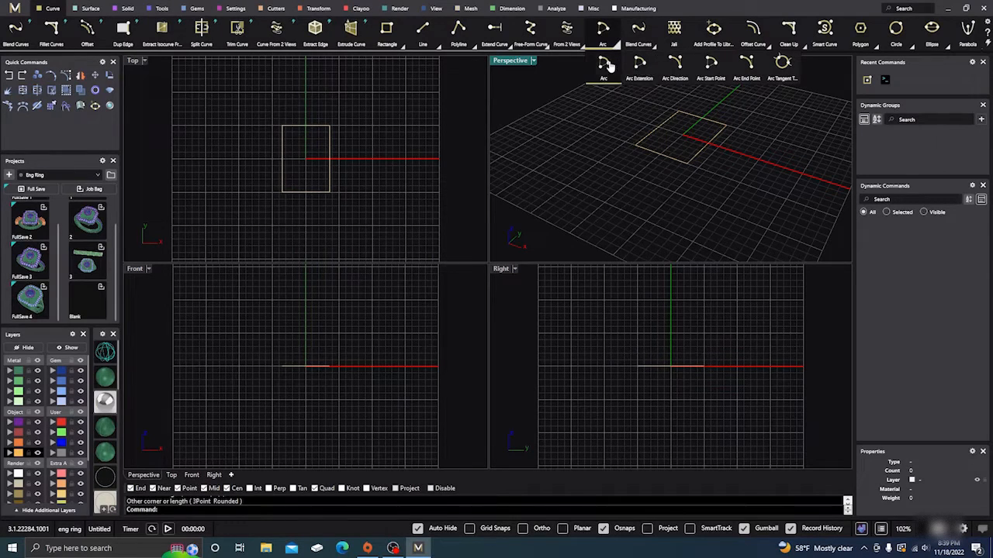
{"action": "left_click", "coordinate": [602, 68]}
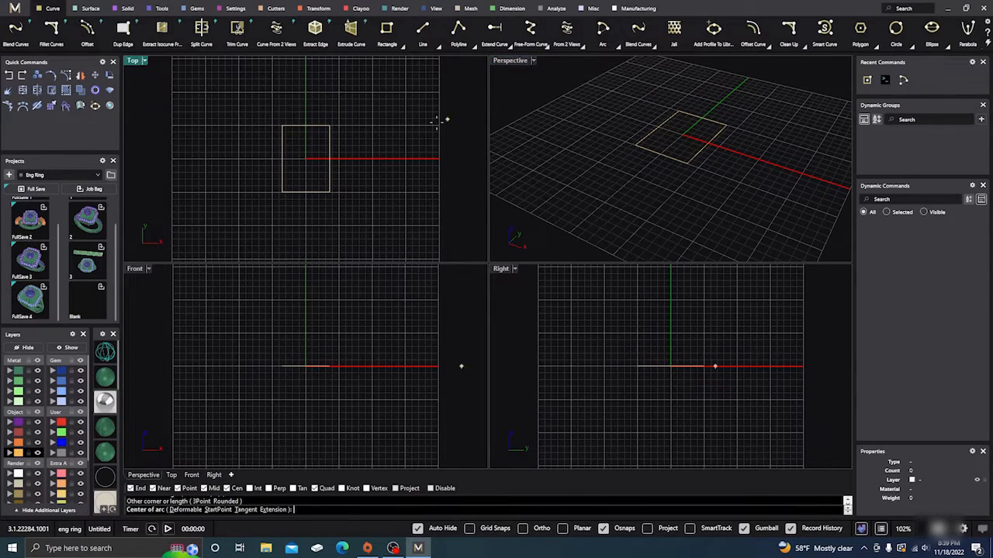
{"action": "left_click", "coordinate": [281, 126]}
{"action": "scroll", "coordinate": [283, 124], "scroll_direction": "up", "scroll_amount": 6}
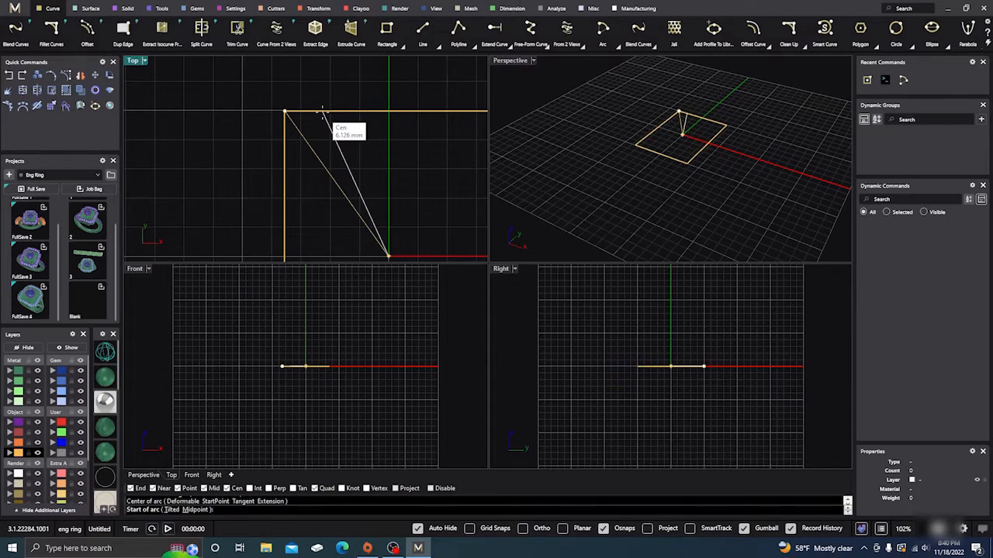
{"action": "left_click", "coordinate": [321, 114]}
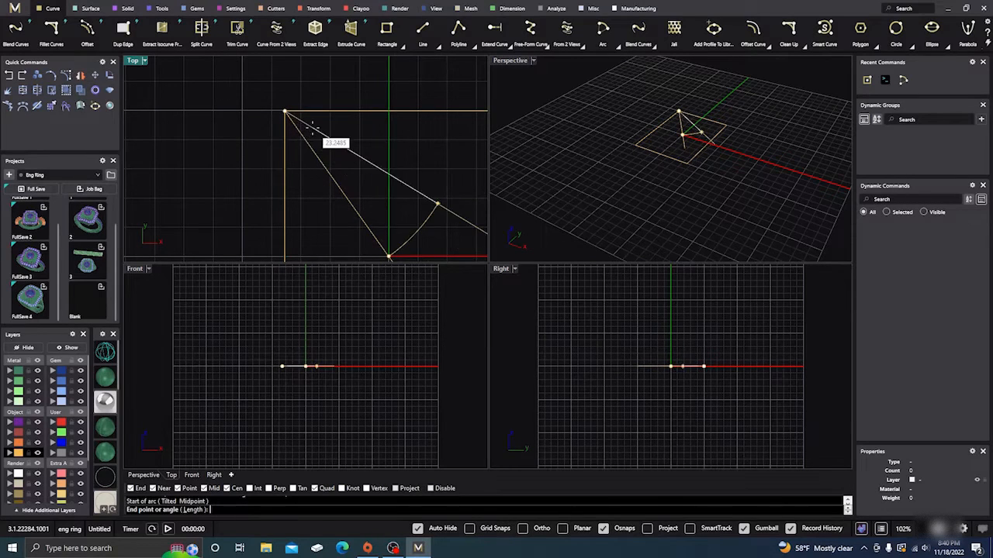
{"action": "scroll", "coordinate": [298, 122], "scroll_direction": "down", "scroll_amount": 3}
{"action": "key", "text": "Escape"}
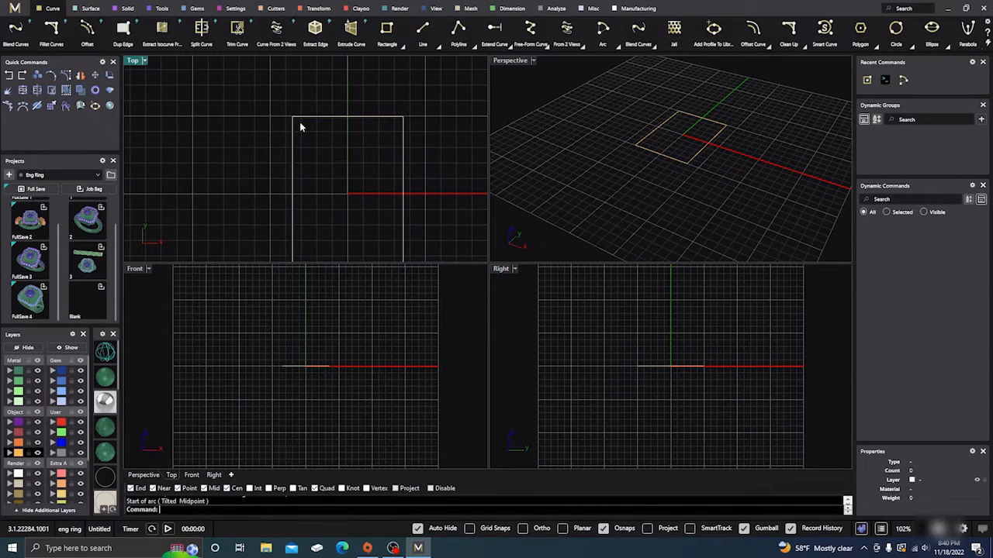
Draw a 90-degree arc of about 1.2 mm radius centred on the rectangle's upper-left corner, ending on both adjoining edges.
{"action": "right_click", "coordinate": [310, 101]}
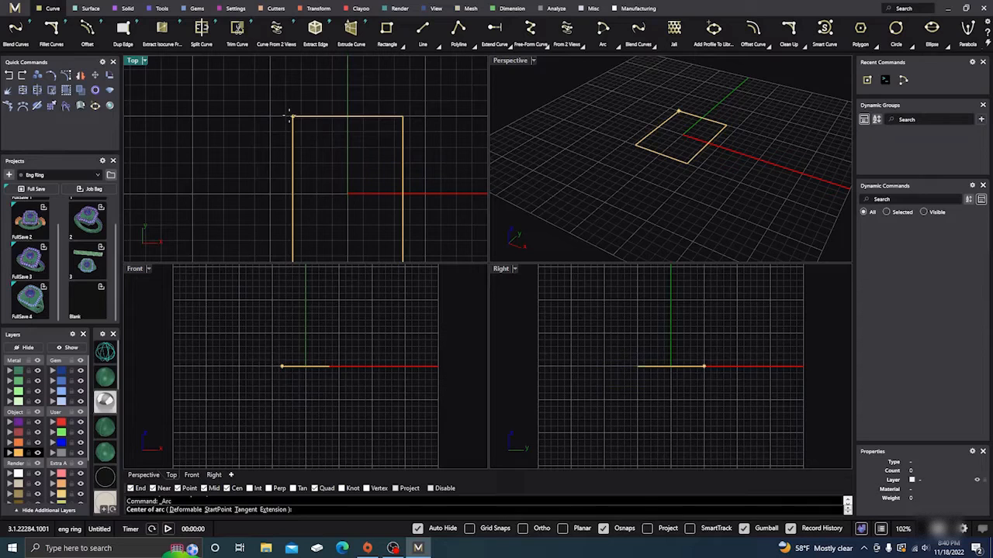
{"action": "left_click", "coordinate": [292, 117]}
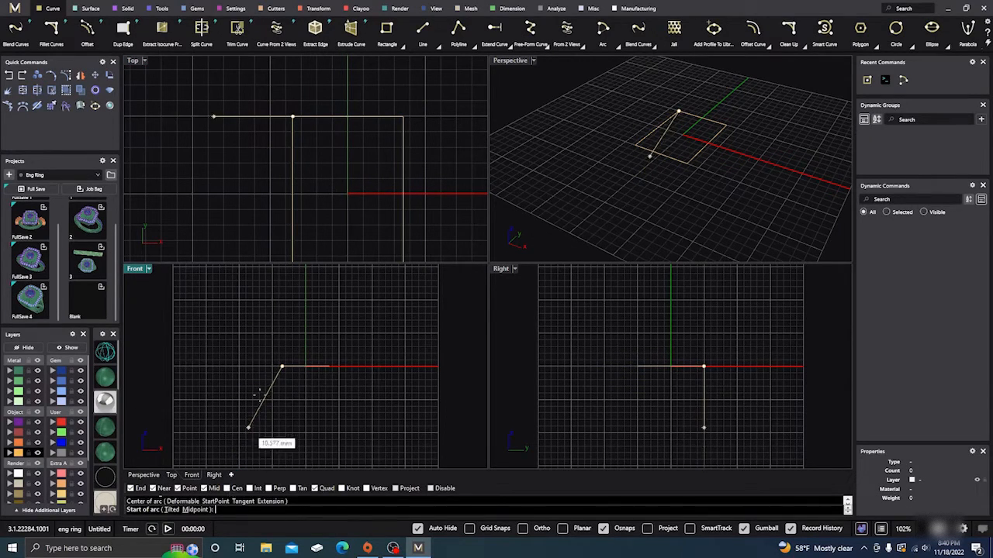
{"action": "left_click", "coordinate": [311, 117]}
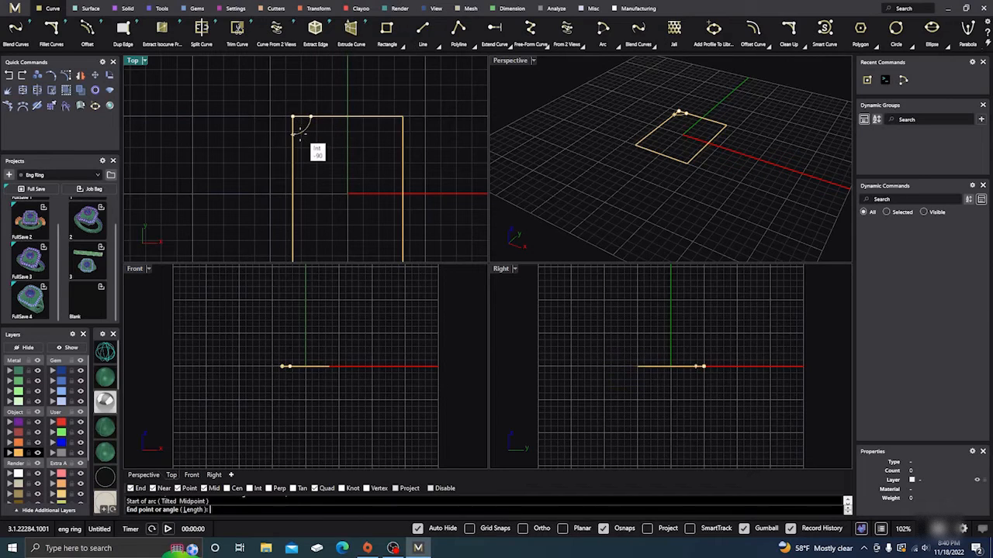
{"action": "left_click", "coordinate": [297, 133]}
Mirror the corner arc to the other three rectangle corners with X Mirror, Y Mirror and Multi enabled.
{"action": "left_click", "coordinate": [295, 136]}
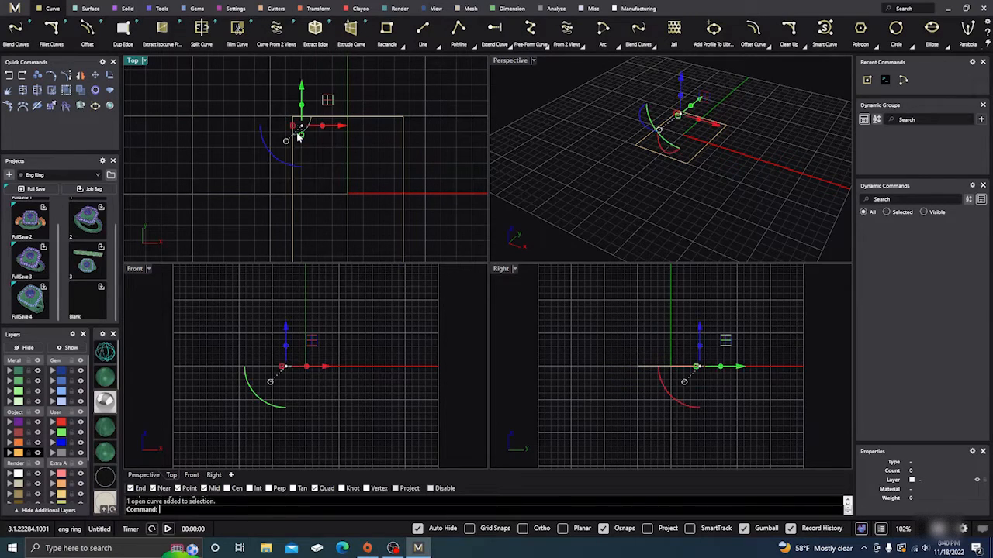
{"action": "left_click", "coordinate": [318, 8]}
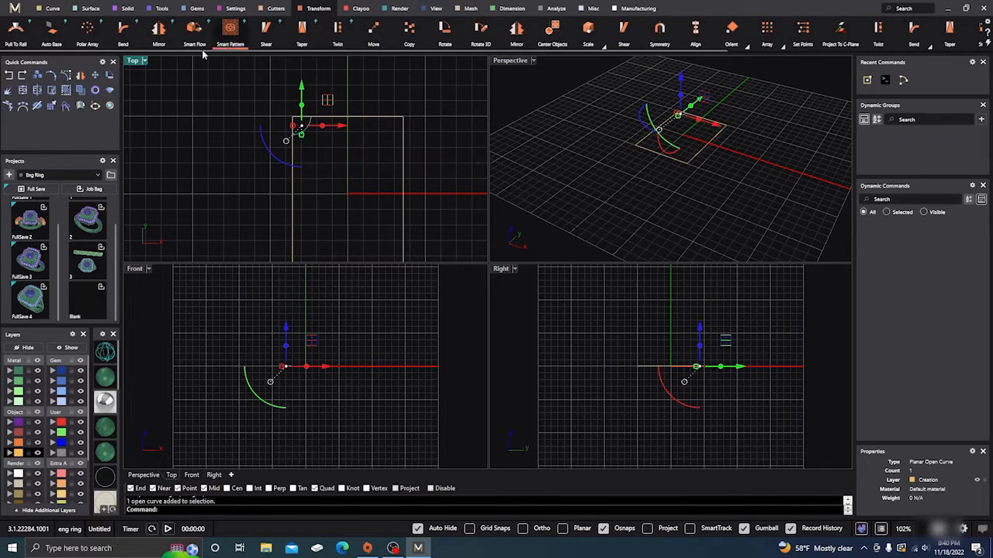
{"action": "left_click", "coordinate": [158, 31]}
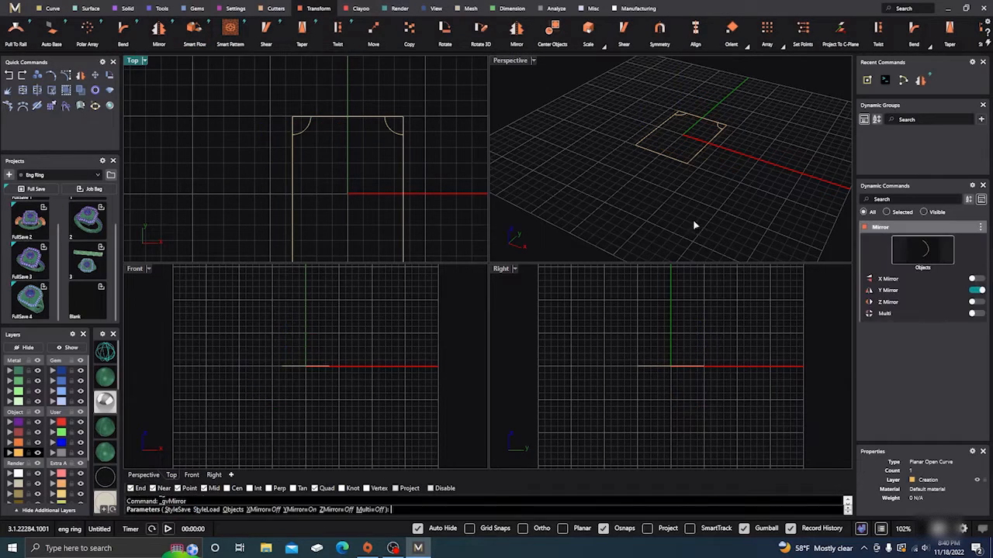
{"action": "left_click", "coordinate": [976, 290]}
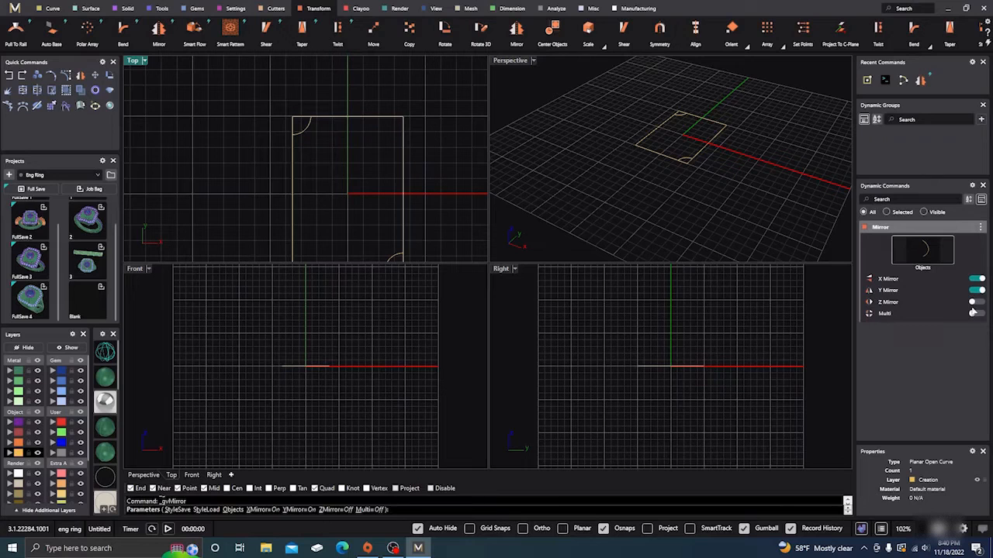
{"action": "left_click", "coordinate": [977, 313]}
{"action": "key", "text": "Return"}
{"action": "scroll", "coordinate": [267, 105], "scroll_direction": "down", "scroll_amount": 3}
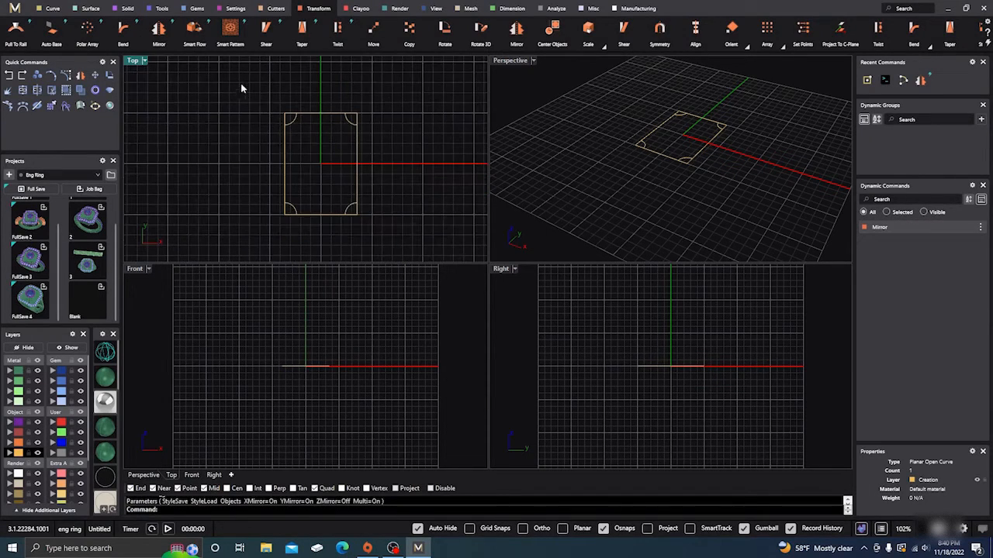
Trim the four rectangle corners outside the arcs and join the remaining segments into one closed curve.
{"action": "left_click_drag", "start_coordinate": [237, 80], "coordinate": [411, 242]}
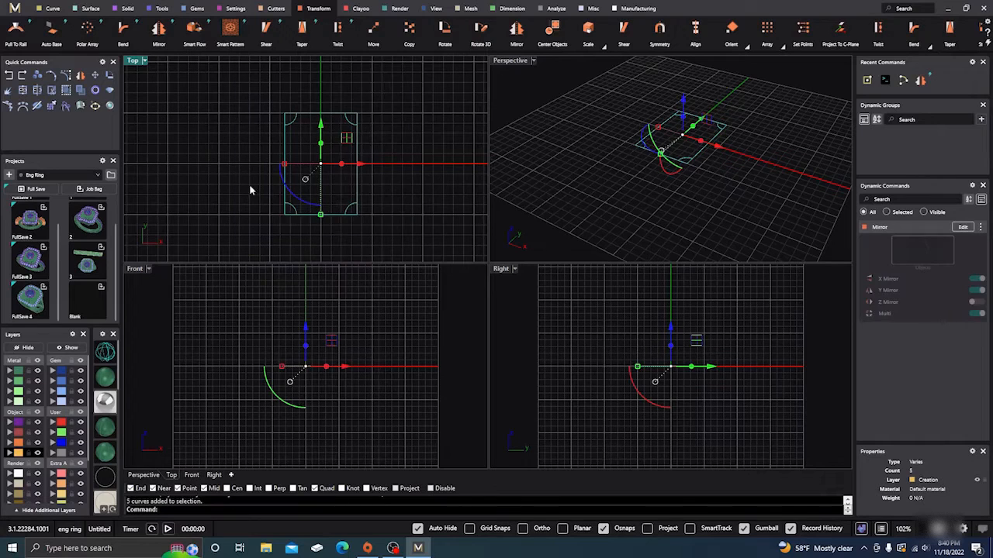
{"action": "left_click", "coordinate": [52, 90]}
{"action": "left_click", "coordinate": [288, 117]}
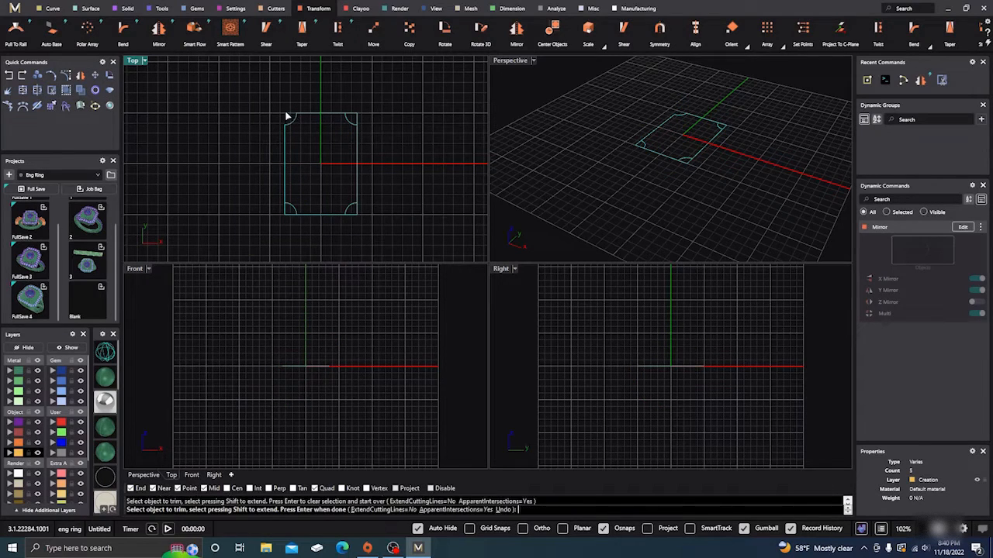
{"action": "left_click", "coordinate": [356, 116]}
{"action": "left_click", "coordinate": [356, 218]}
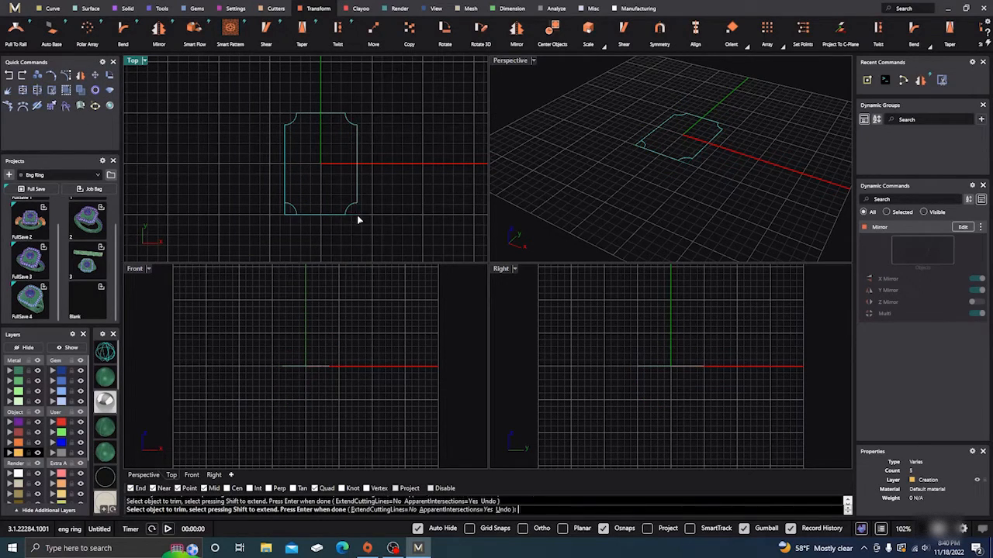
{"action": "left_click", "coordinate": [284, 217]}
{"action": "key", "text": "Return"}
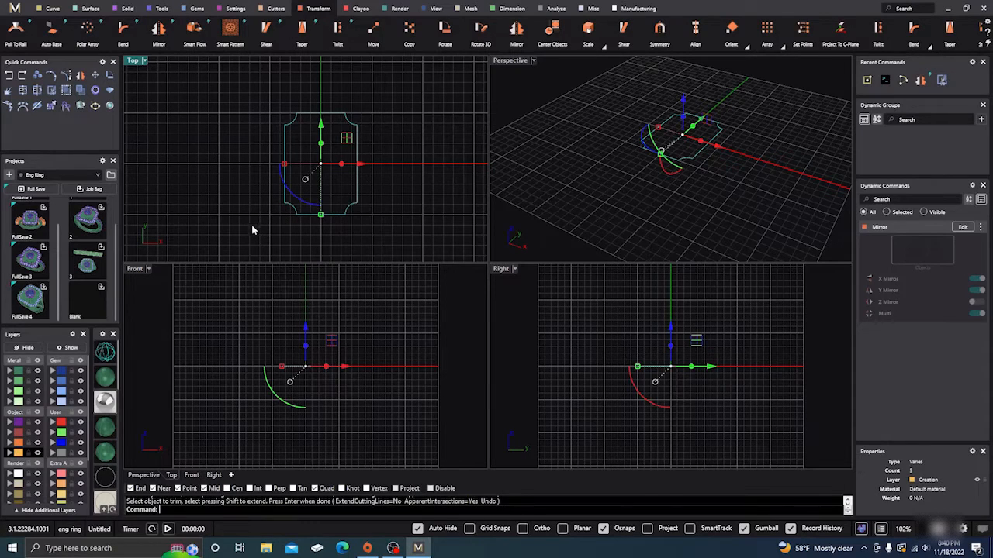
{"action": "left_click", "coordinate": [23, 92]}
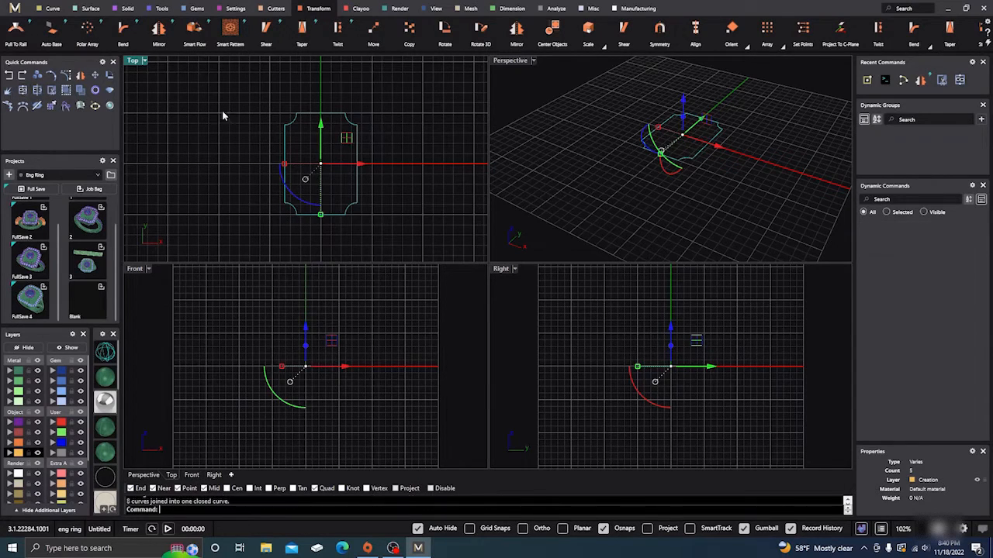
Examine the joined outline's object description with the What command to check its curve segments.
{"action": "left_click", "coordinate": [319, 117]}
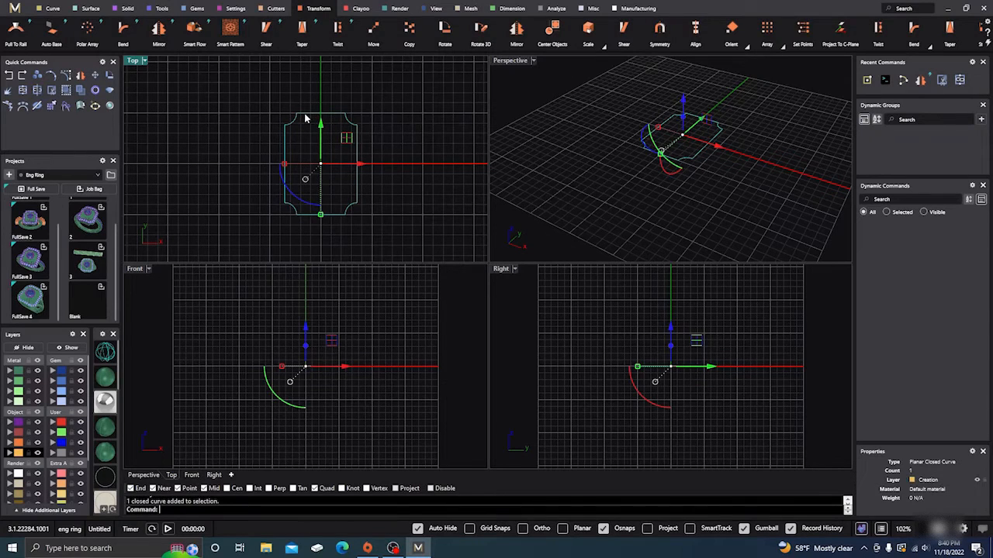
{"action": "left_click", "coordinate": [316, 118]}
{"action": "type", "text": "What"}
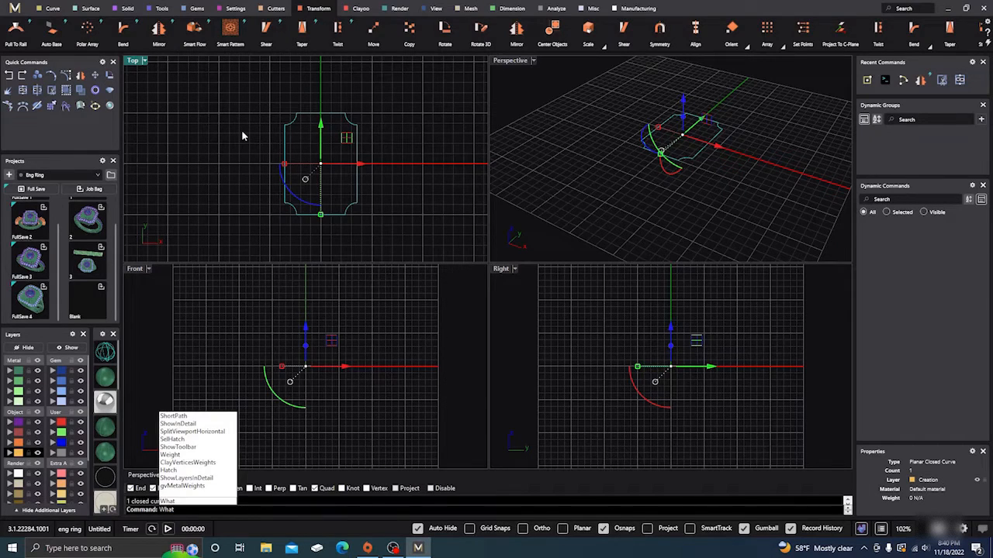
{"action": "key", "text": "Return"}
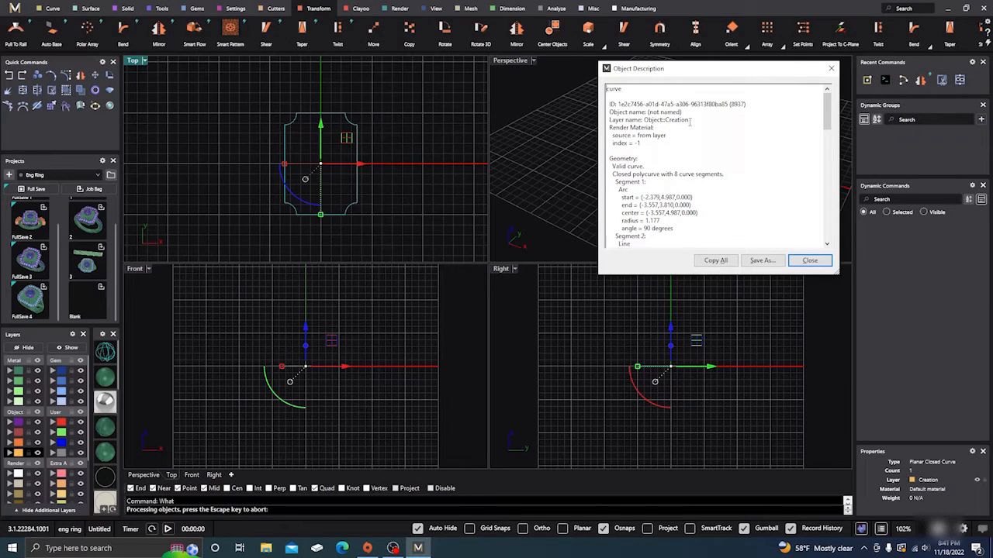
{"action": "left_click", "coordinate": [809, 262]}
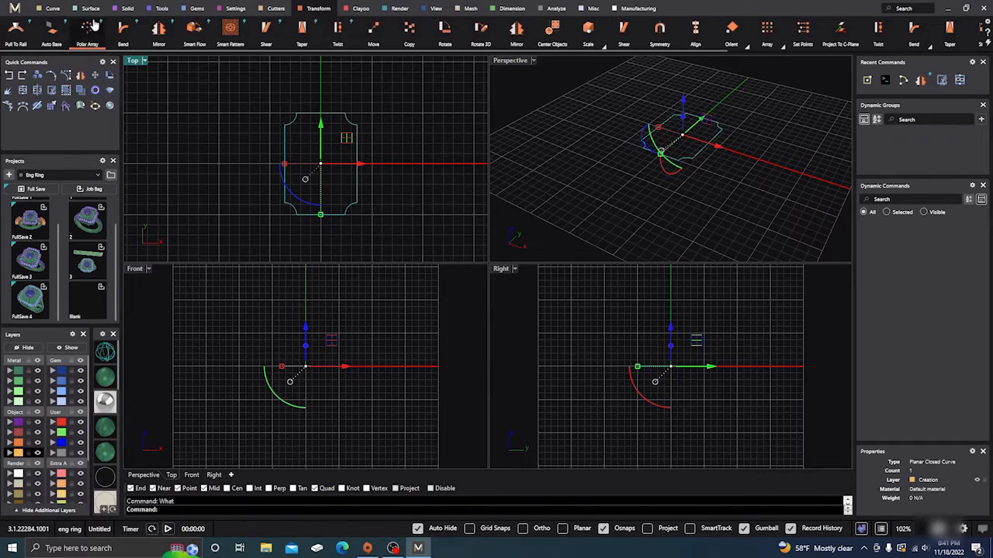
Round all sharp corners of the joined outline using Fillet Corners with a 0.3 mm radius.
{"action": "left_click", "coordinate": [54, 9]}
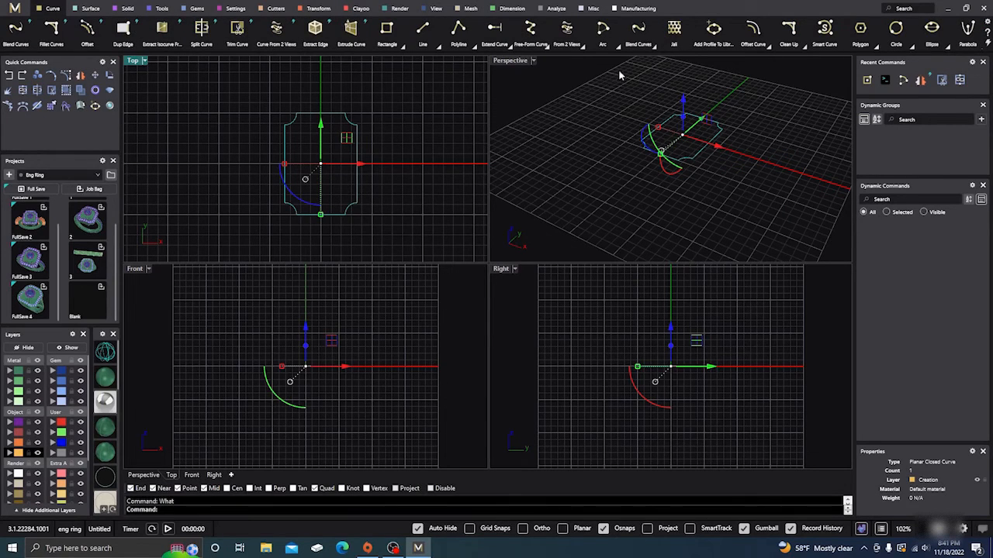
{"action": "left_click", "coordinate": [797, 49]}
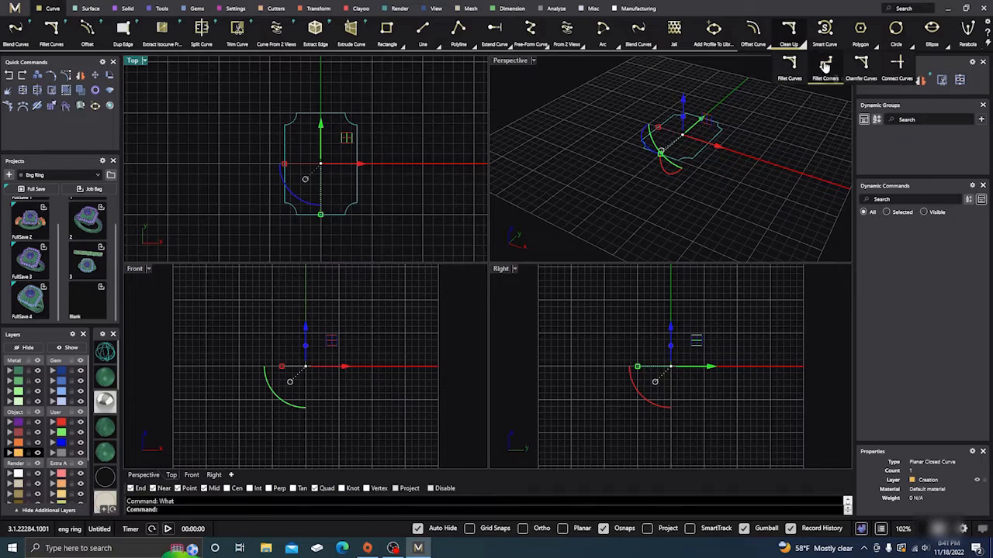
{"action": "left_click", "coordinate": [824, 66]}
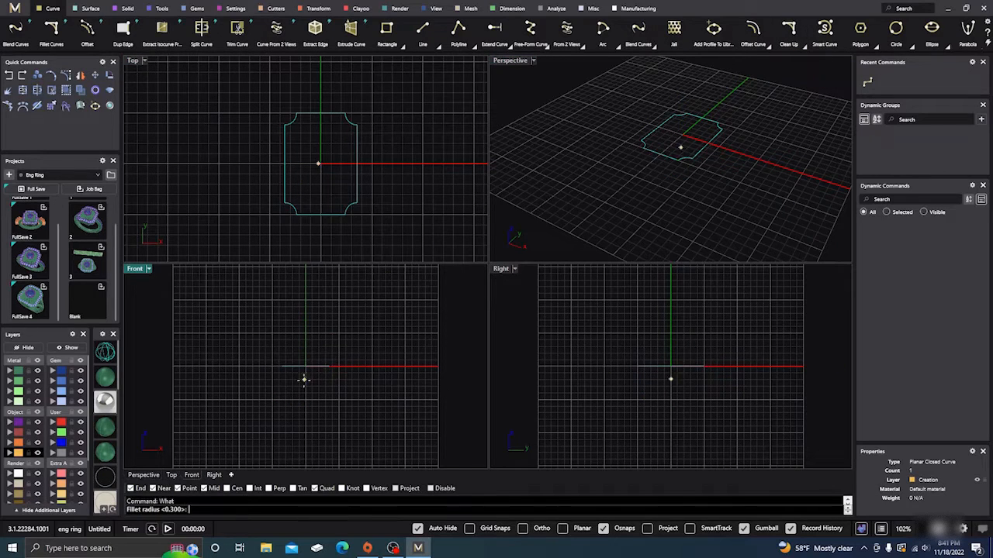
{"action": "key", "text": "Return"}
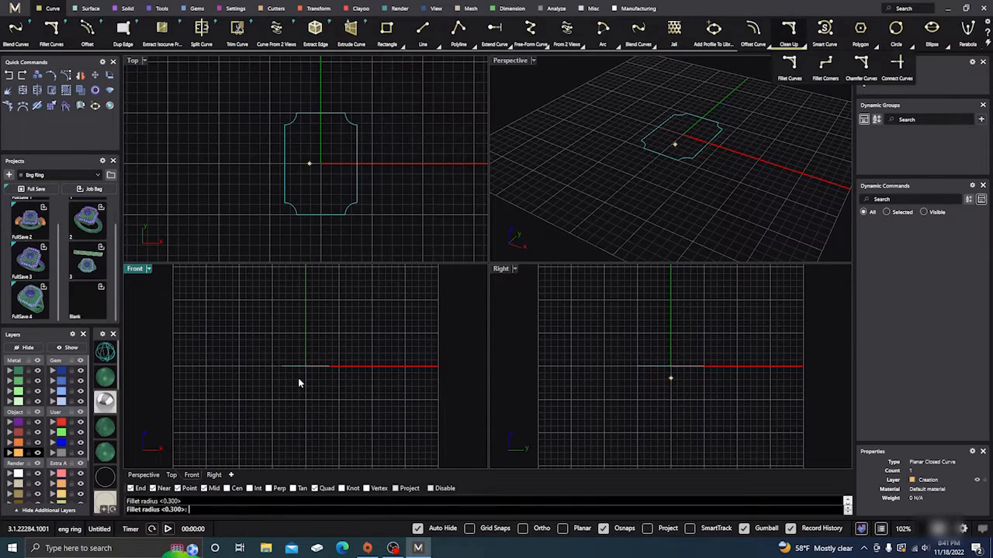
{"action": "left_click", "coordinate": [285, 94]}
{"action": "scroll", "coordinate": [298, 124], "scroll_direction": "up", "scroll_amount": 14}
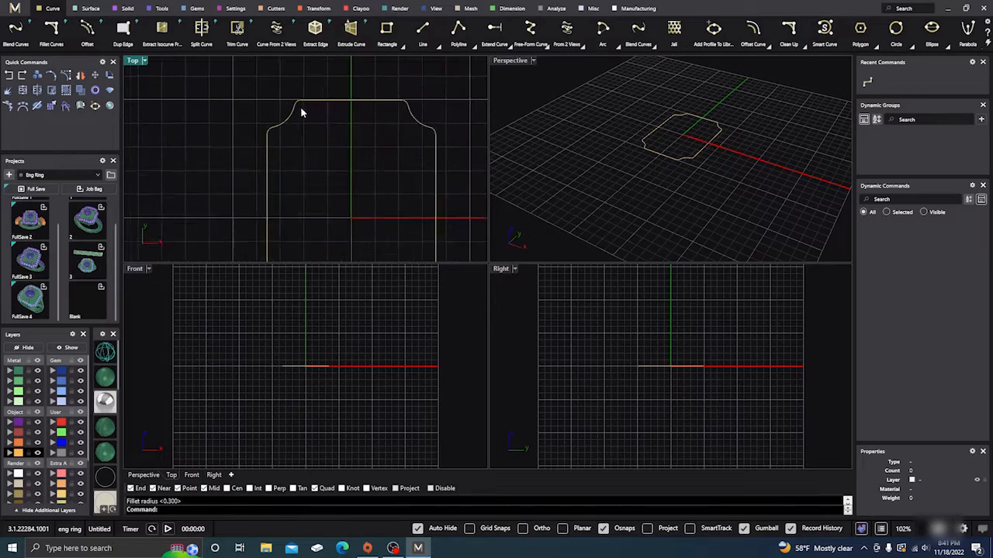
{"action": "scroll", "coordinate": [300, 107], "scroll_direction": "down", "scroll_amount": 10}
{"action": "scroll", "coordinate": [298, 112], "scroll_direction": "down", "scroll_amount": 4}
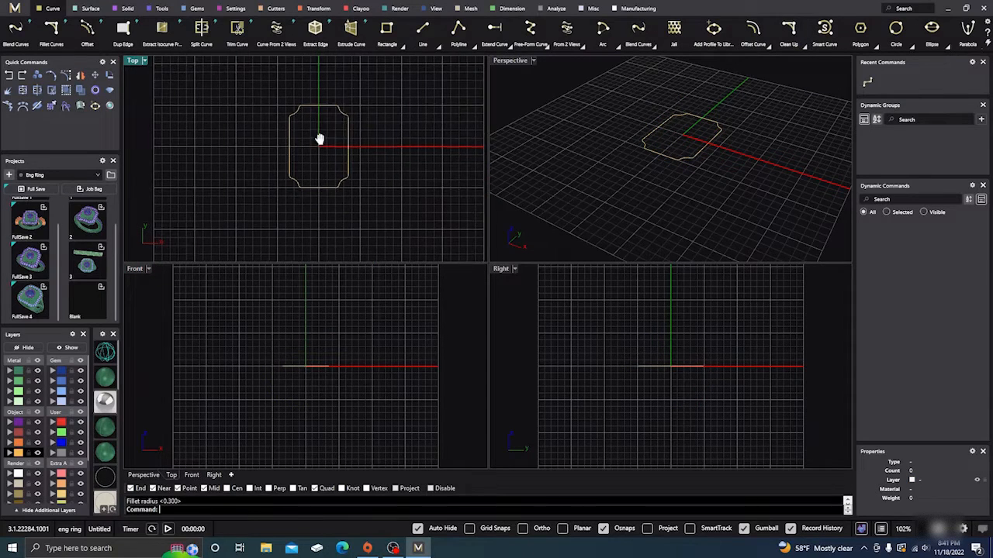
Examine the filleted outline's object description with the What command to check its curve segments.
{"action": "left_click", "coordinate": [322, 110]}
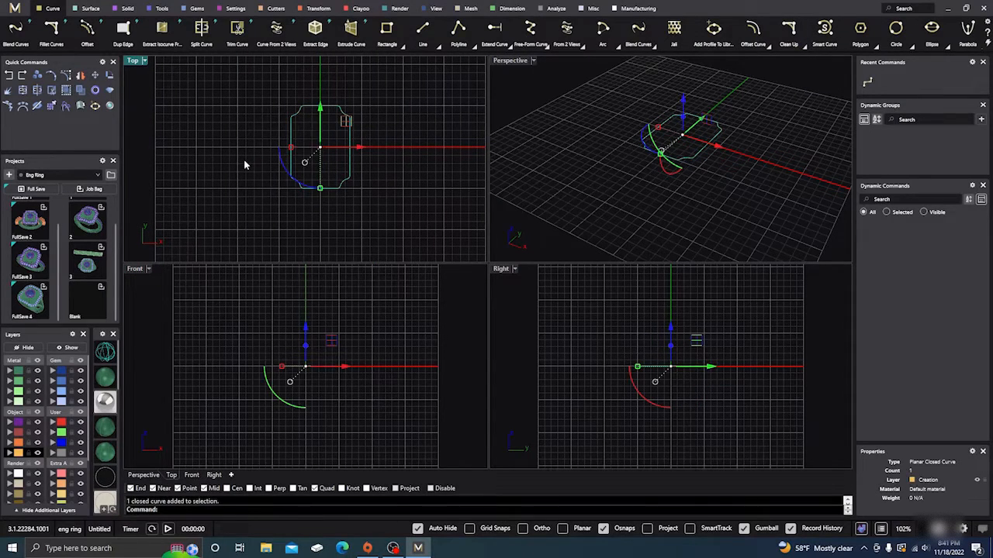
{"action": "type", "text": "What"}
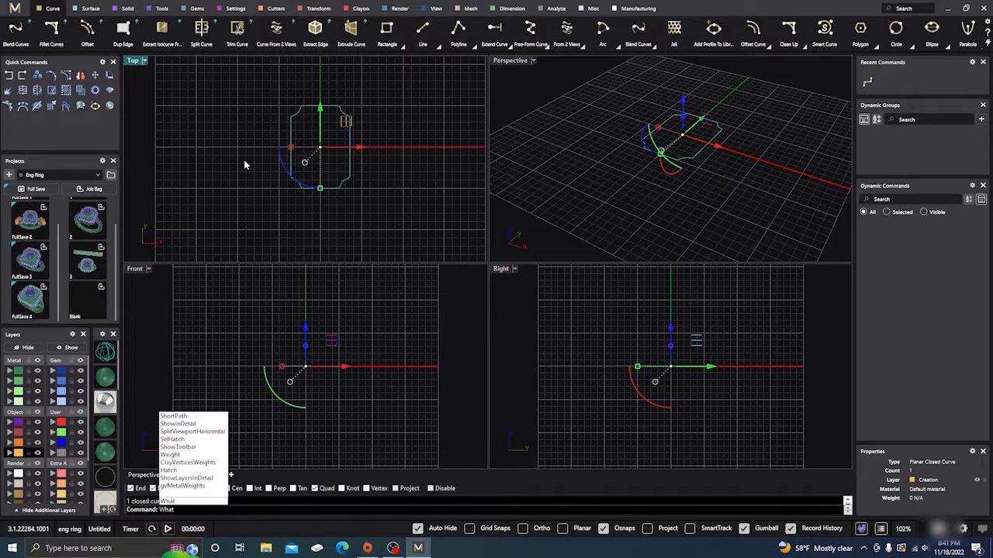
{"action": "key", "text": "Return"}
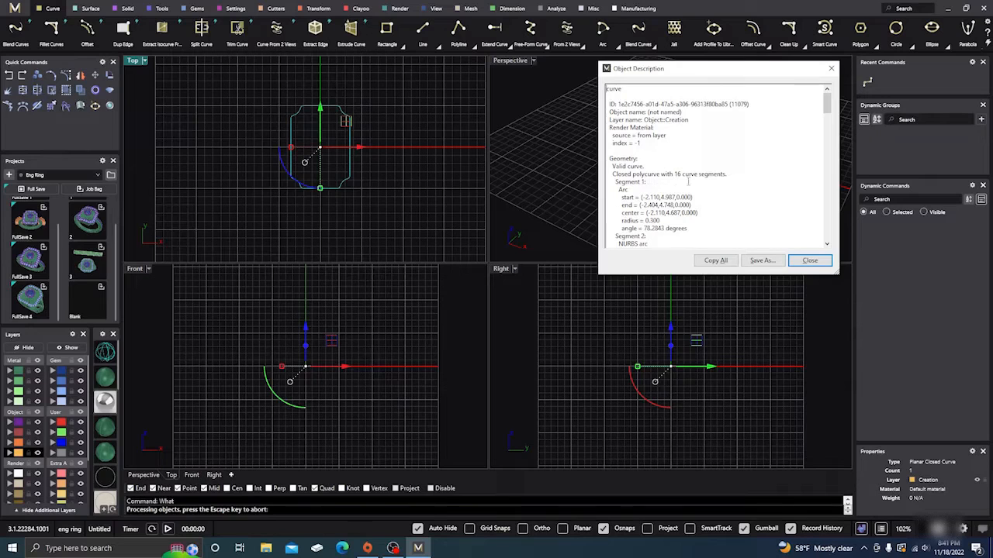
{"action": "left_click", "coordinate": [809, 260]}
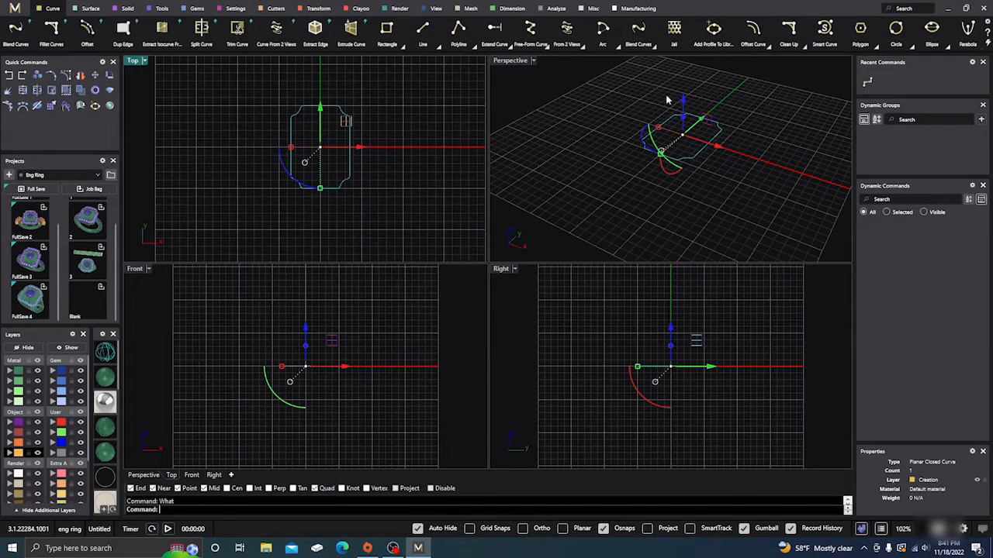
Convert the filleted outline into a single curve with Fit To Tolerance, using 0.001 tolerance, degree 3 and the input deleted.
{"action": "scroll", "coordinate": [901, 42], "scroll_direction": "down", "scroll_amount": 3}
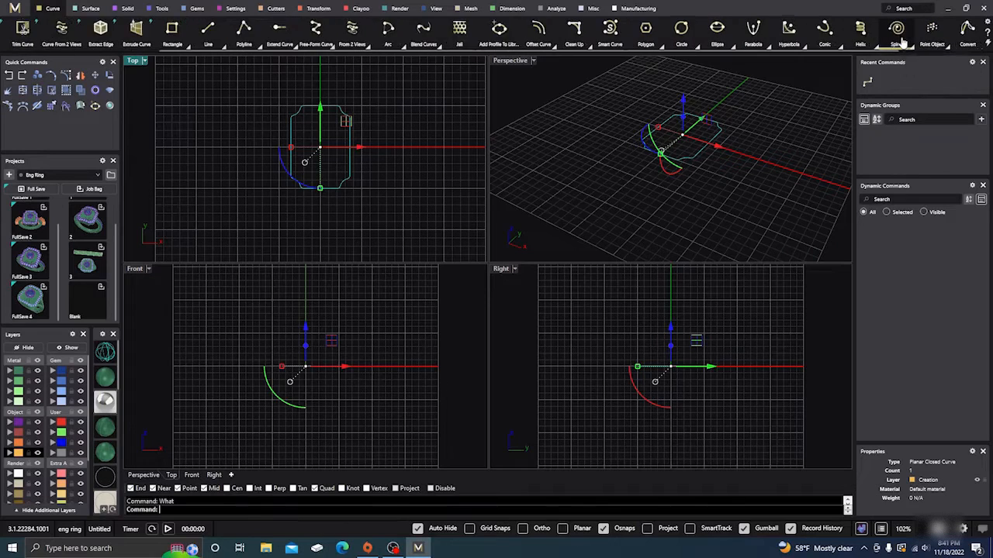
{"action": "scroll", "coordinate": [902, 42], "scroll_direction": "down", "scroll_amount": 2}
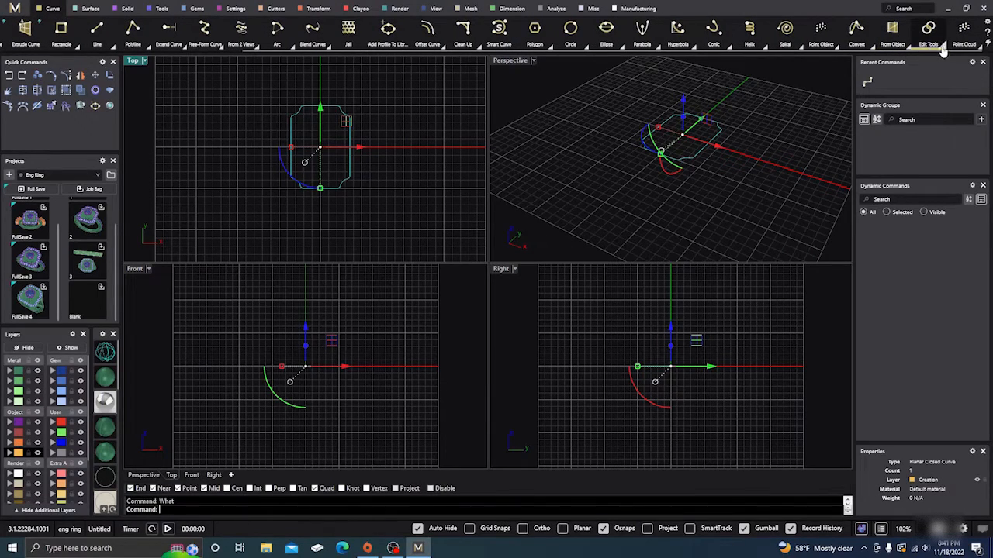
{"action": "left_click", "coordinate": [944, 52]}
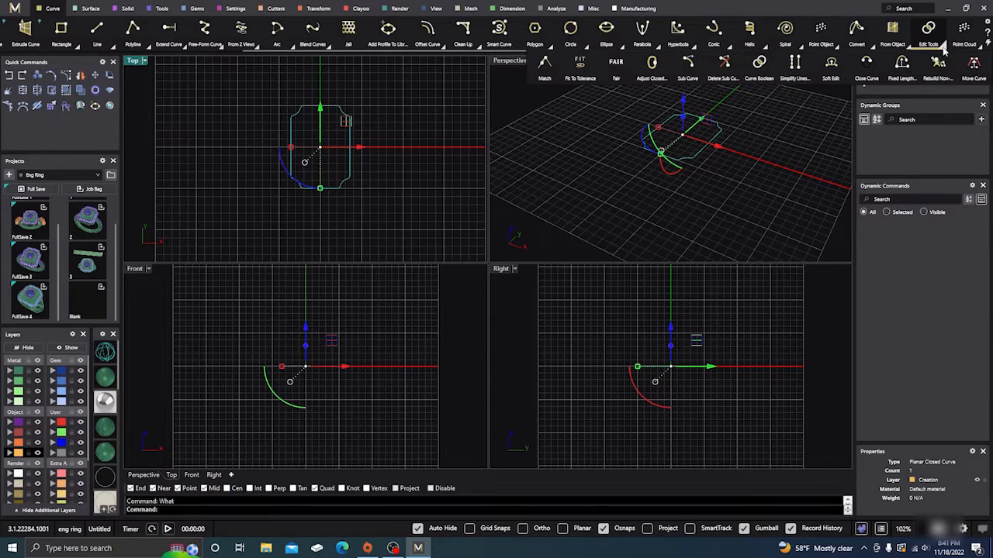
{"action": "left_click", "coordinate": [580, 69]}
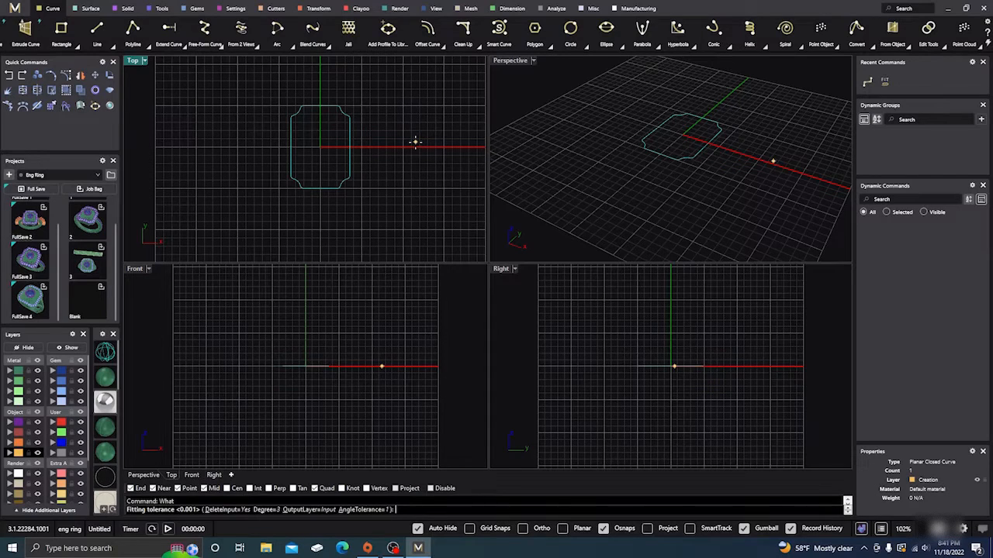
{"action": "key", "text": "Return"}
Examine the fitted outline's object description with the What command to check its curve type and control points.
{"action": "left_click", "coordinate": [337, 107]}
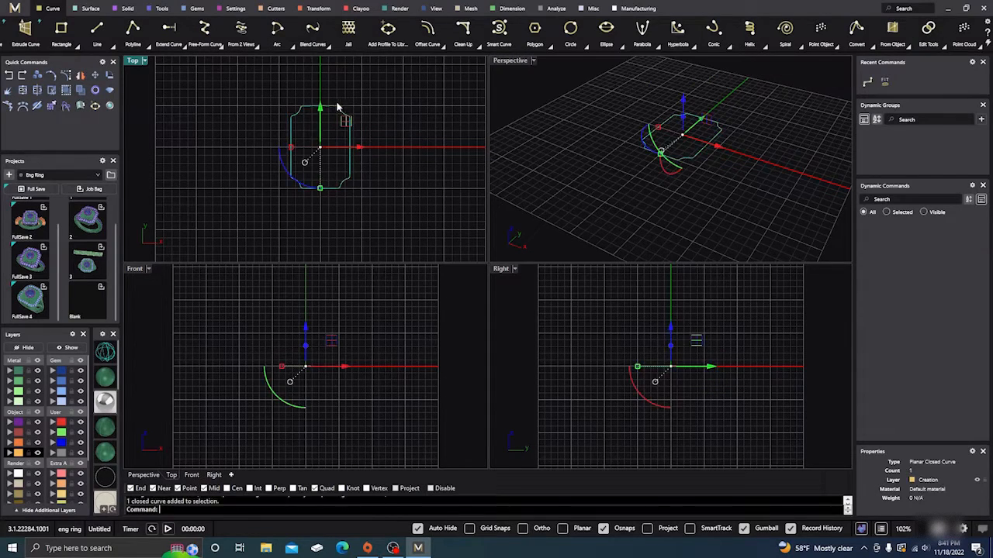
{"action": "type", "text": "What"}
{"action": "key", "text": "Return"}
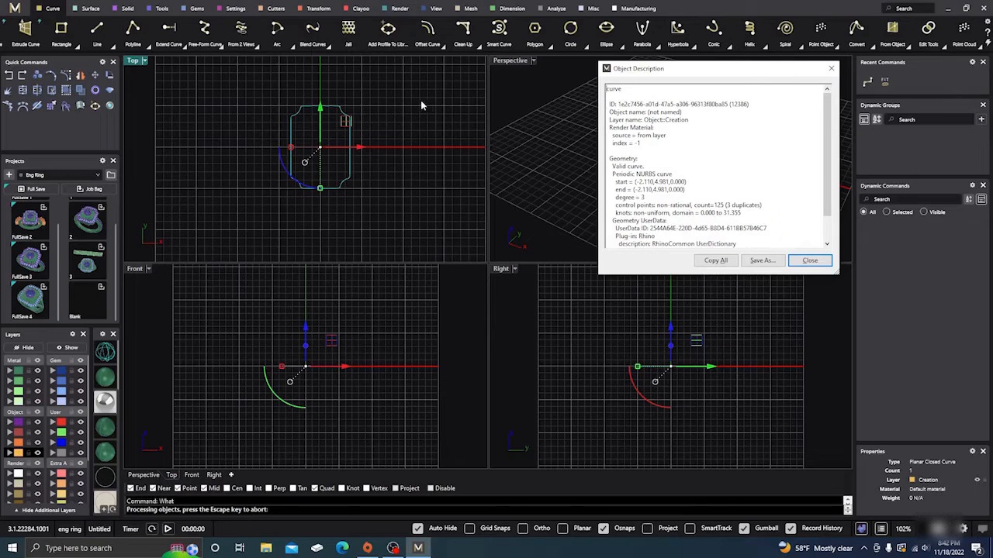
{"action": "left_click", "coordinate": [808, 260]}
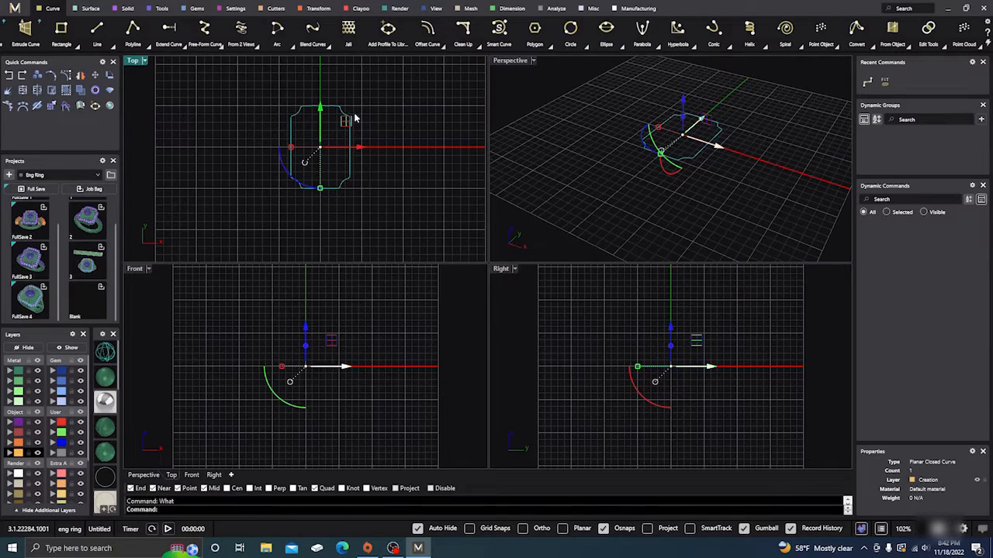
{"action": "left_click", "coordinate": [233, 100]}
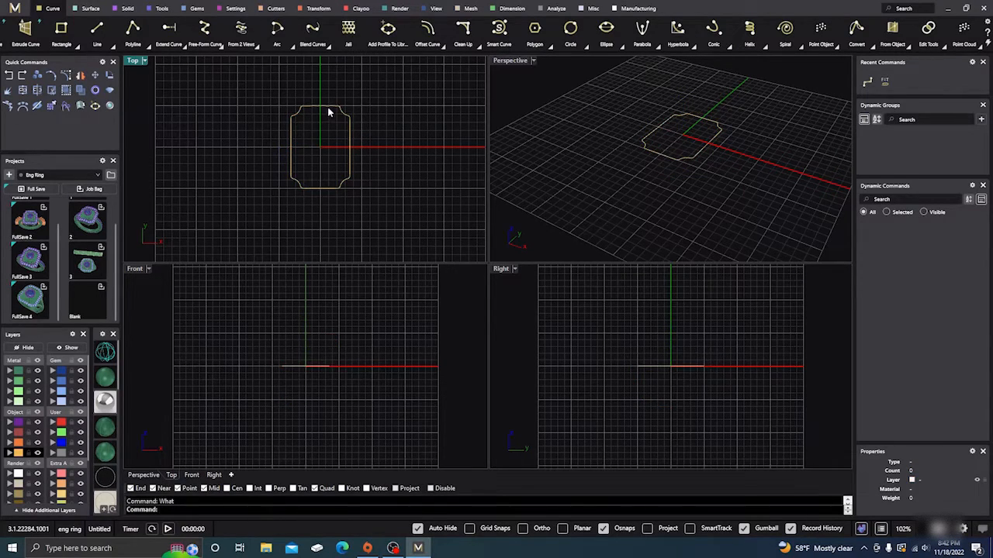
Try to explode the fitted outline.
{"action": "left_click", "coordinate": [328, 113]}
{"action": "left_click", "coordinate": [9, 89]}
{"action": "left_click", "coordinate": [238, 94]}
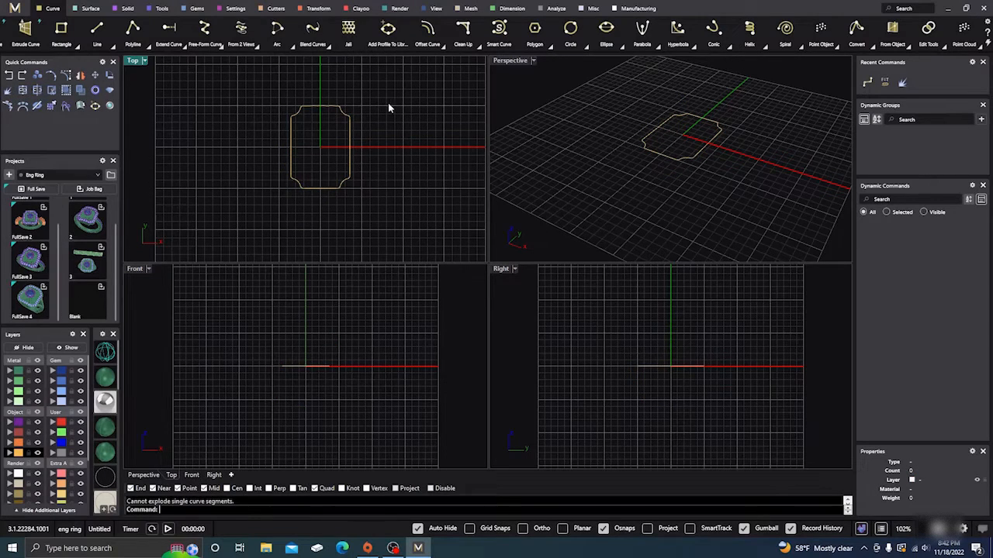
Offset the fitted outline outward by 2 mm with sharp corners.
{"action": "right_click_drag", "start_coordinate": [387, 102], "coordinate": [405, 115]}
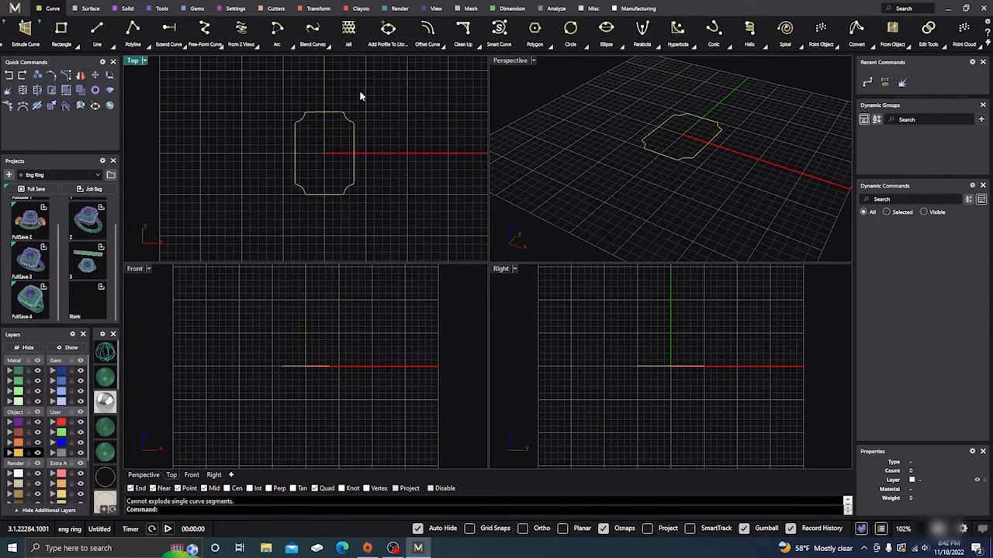
{"action": "left_click", "coordinate": [336, 115]}
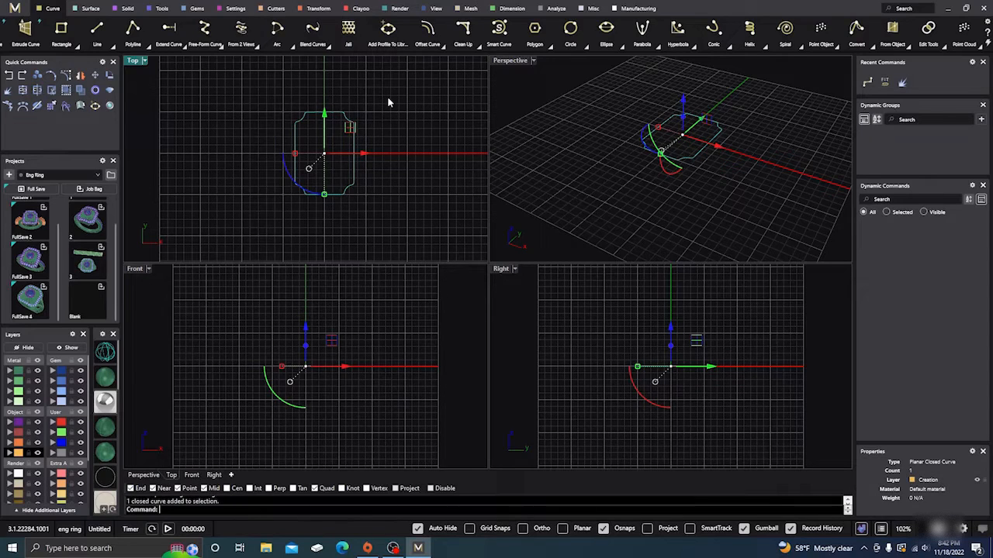
{"action": "left_click", "coordinate": [443, 50]}
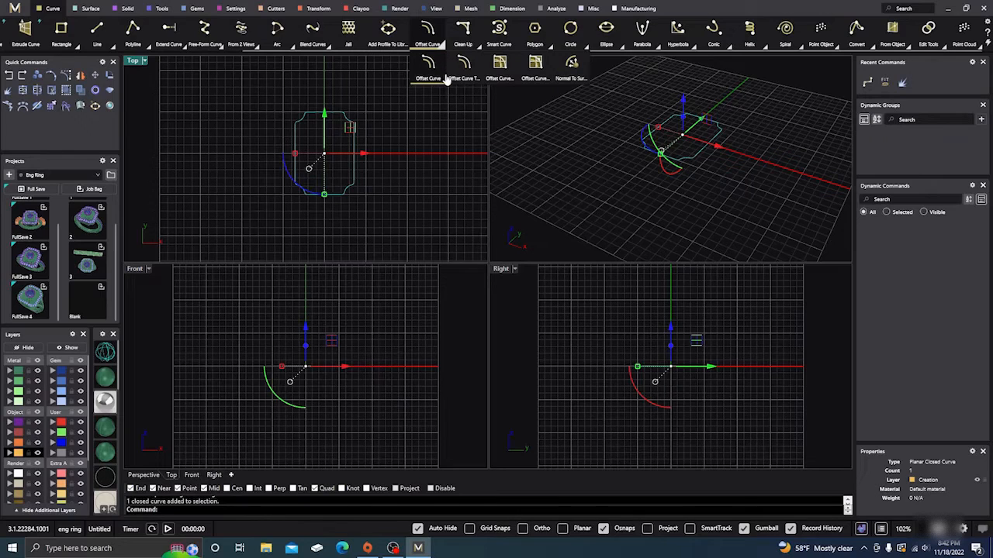
{"action": "left_click", "coordinate": [428, 68]}
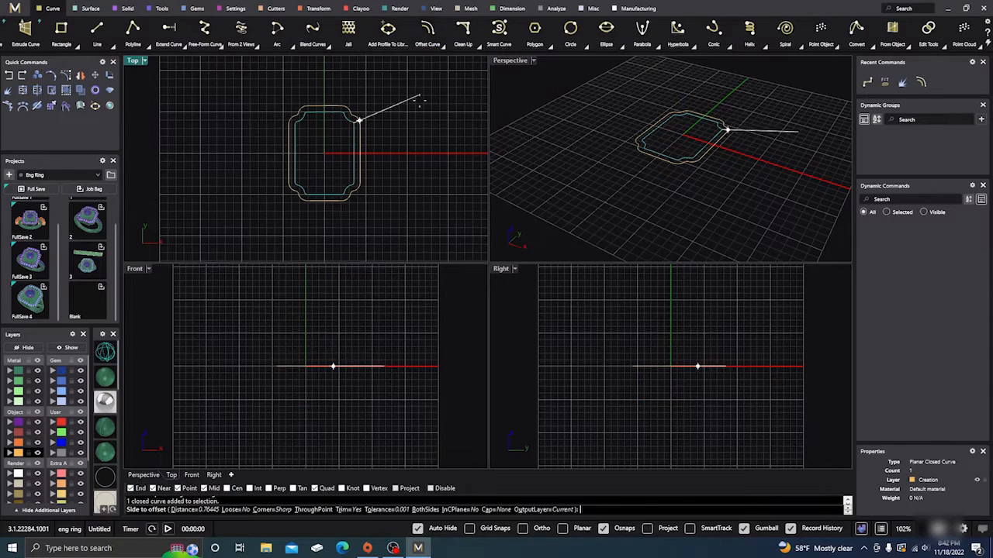
{"action": "left_click", "coordinate": [210, 511]}
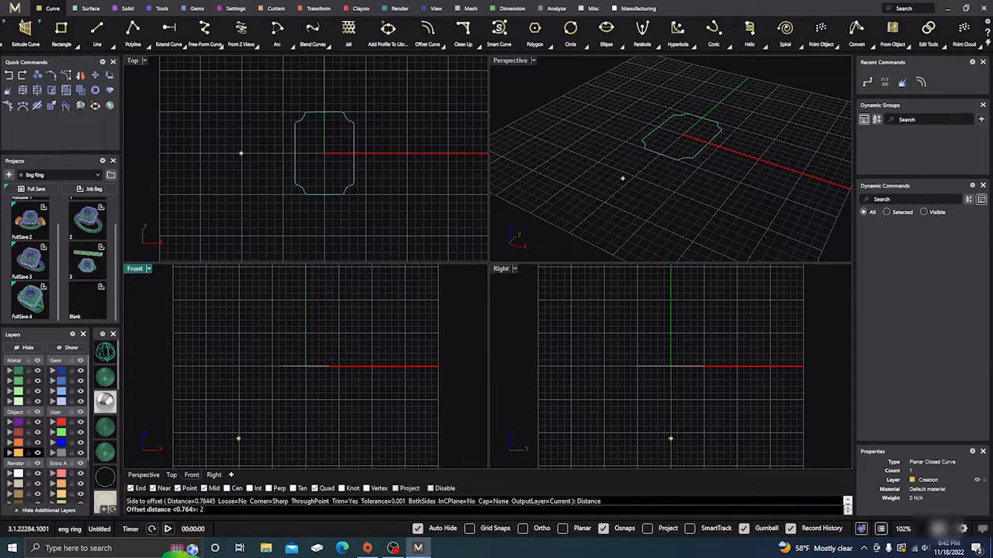
{"action": "key", "text": "Return"}
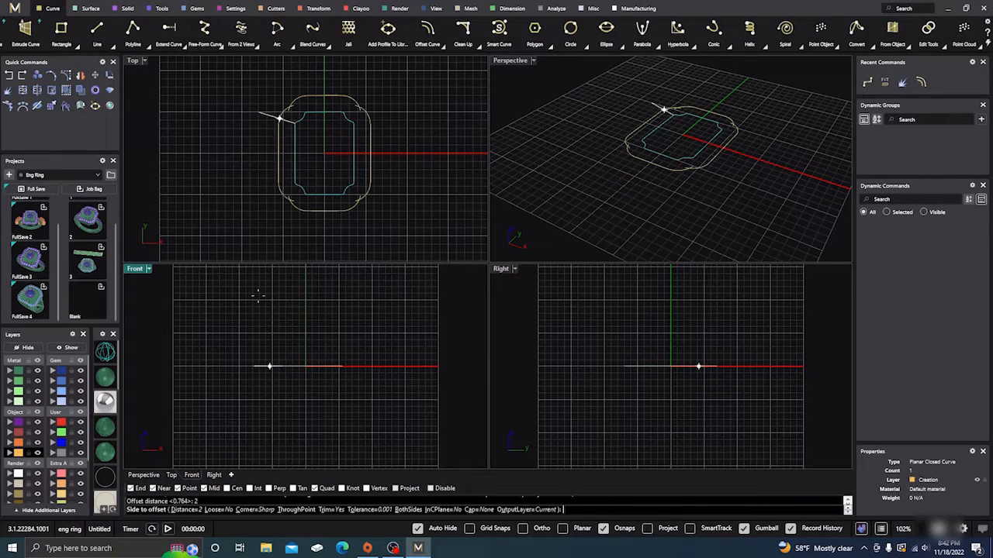
{"action": "left_click", "coordinate": [266, 162]}
{"action": "key", "text": "Escape"}
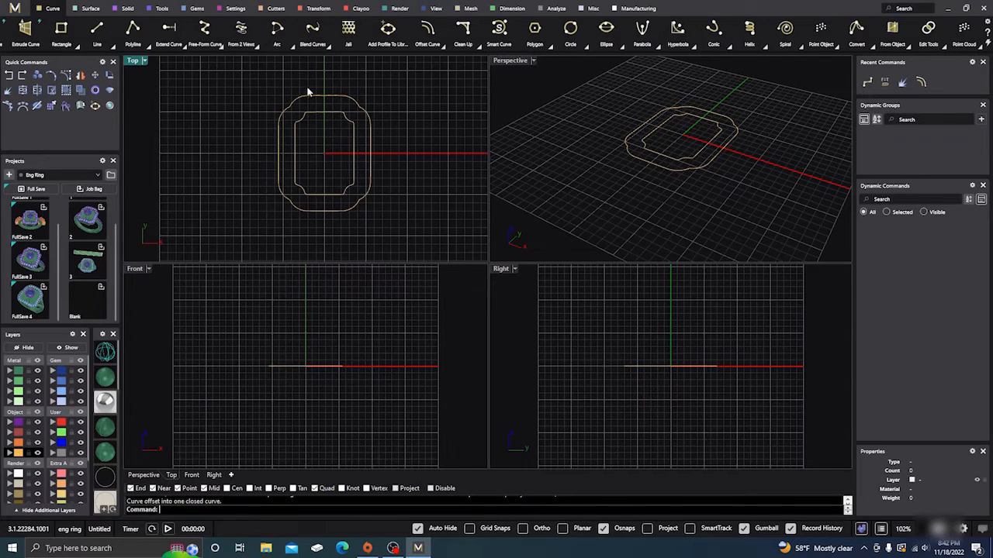
Examine the outer offset curve's object description with the What command to check its curve segments.
{"action": "left_click", "coordinate": [317, 96]}
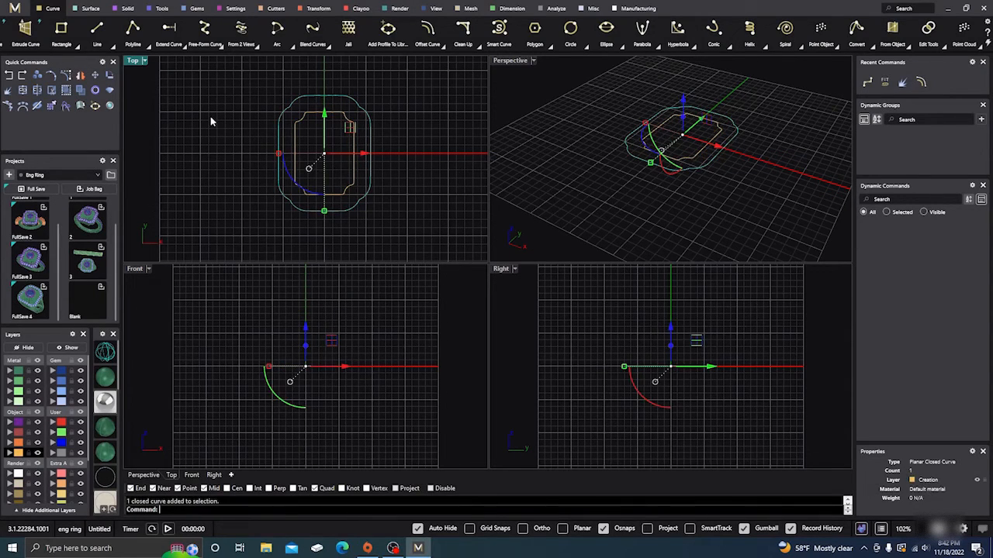
{"action": "type", "text": "What"}
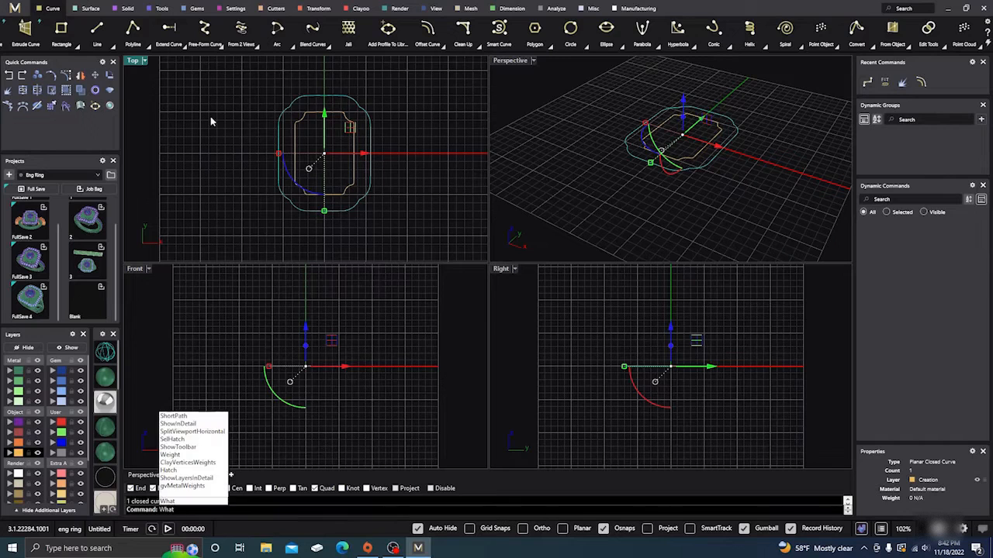
{"action": "key", "text": "Return"}
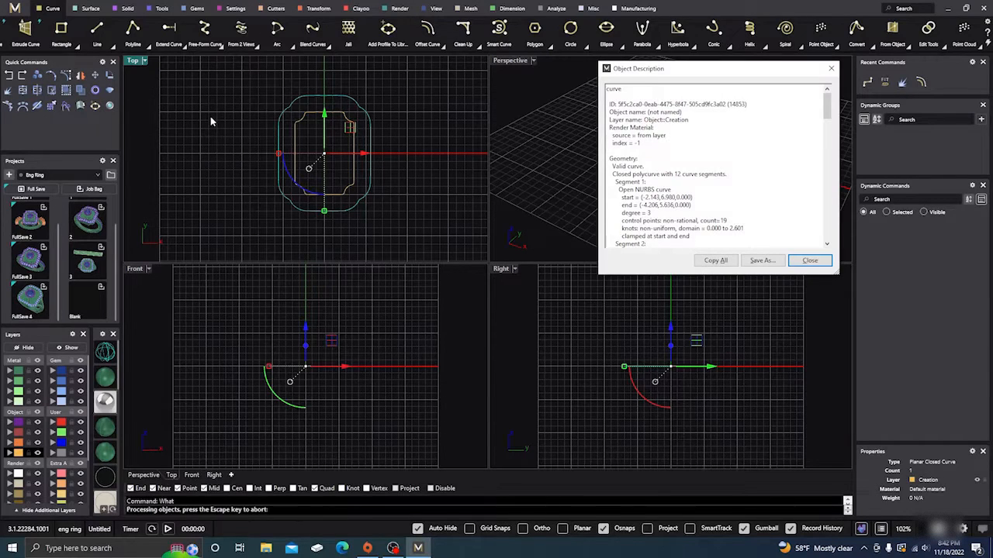
{"action": "left_click", "coordinate": [810, 261]}
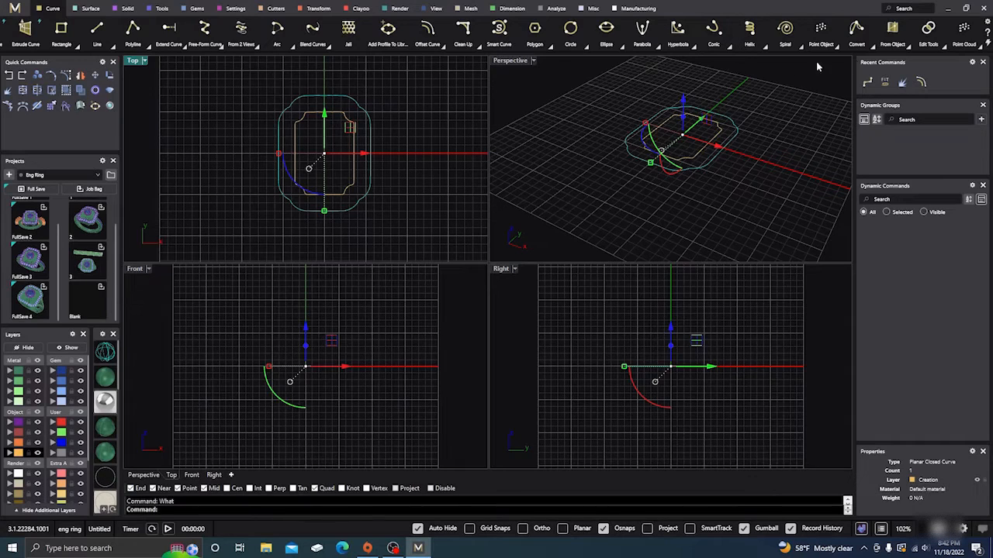
Fit the outer offset curve to a 0.001 tolerance at degree 3, deleting the input and accepting the break in history.
{"action": "left_click", "coordinate": [940, 45]}
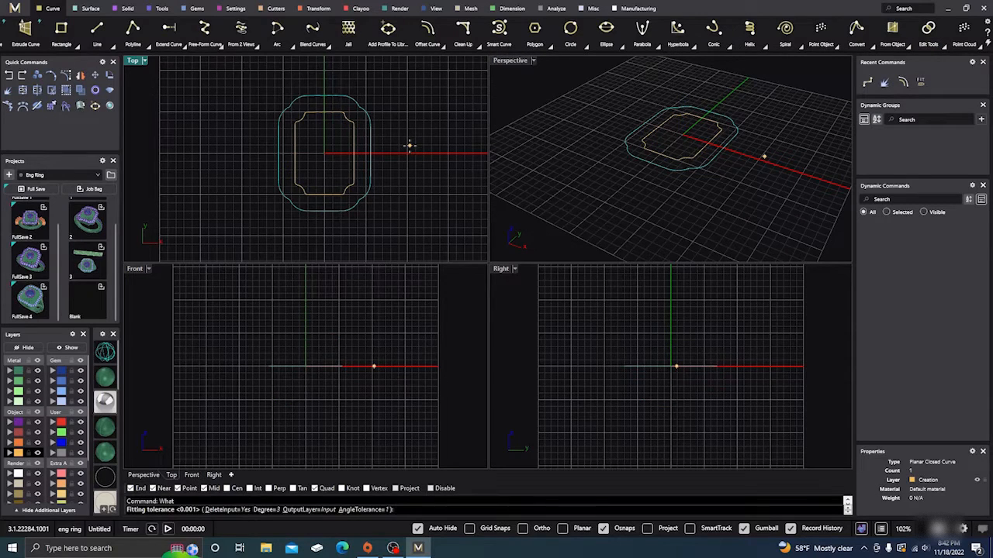
{"action": "key", "text": "Return"}
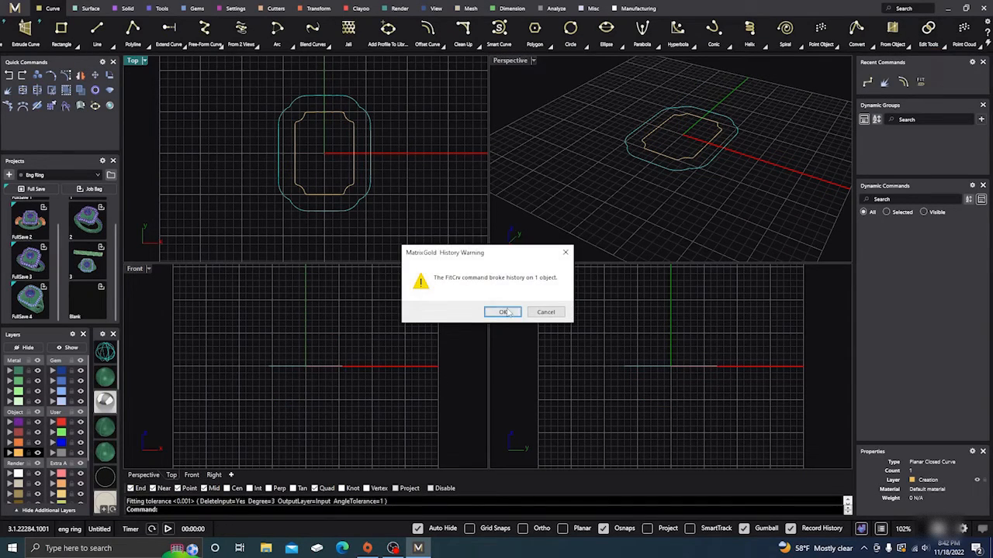
{"action": "left_click", "coordinate": [502, 312]}
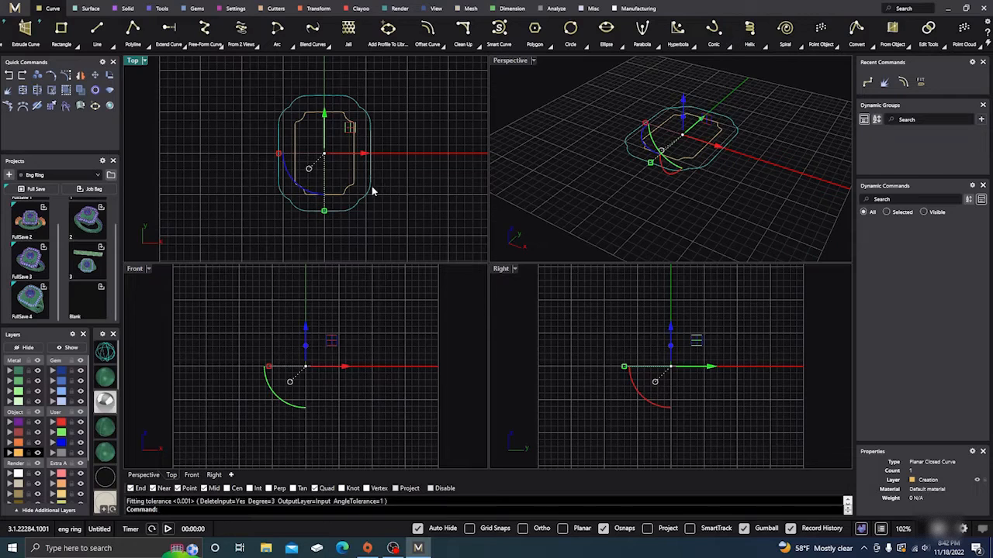
Examine the fitted outer curve's object description with the What command to check its structure and smoothness.
{"action": "type", "text": "What"}
{"action": "key", "text": "Return"}
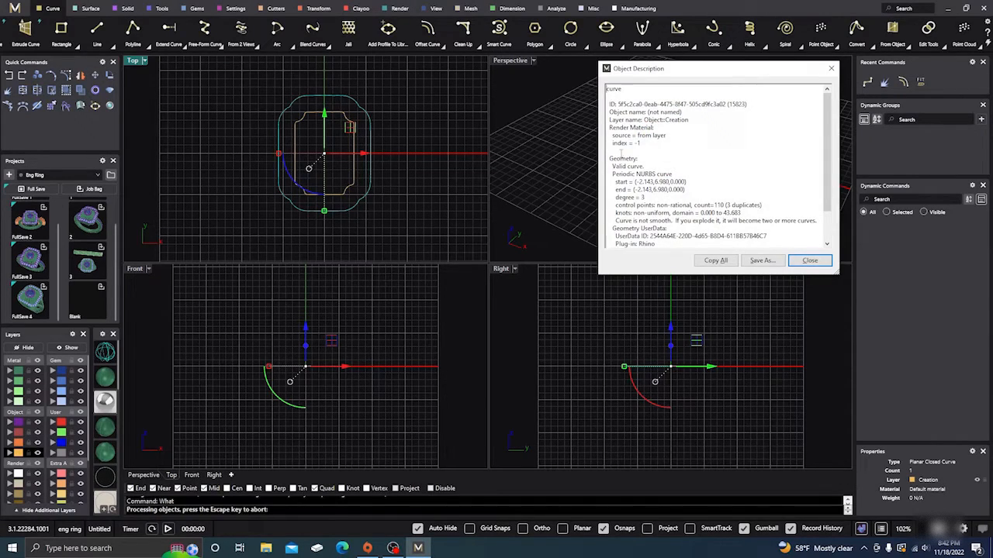
{"action": "left_click", "coordinate": [810, 261]}
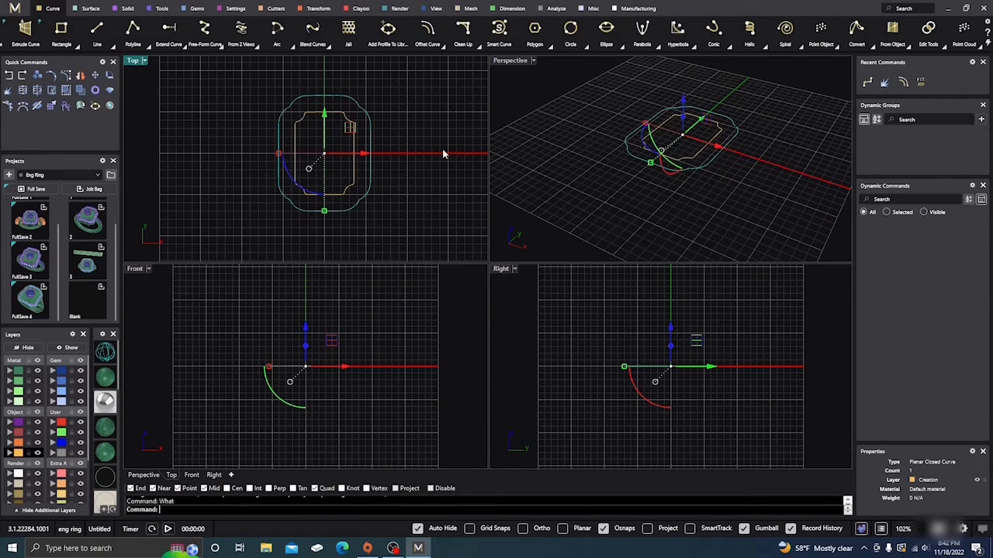
{"action": "left_click", "coordinate": [418, 157]}
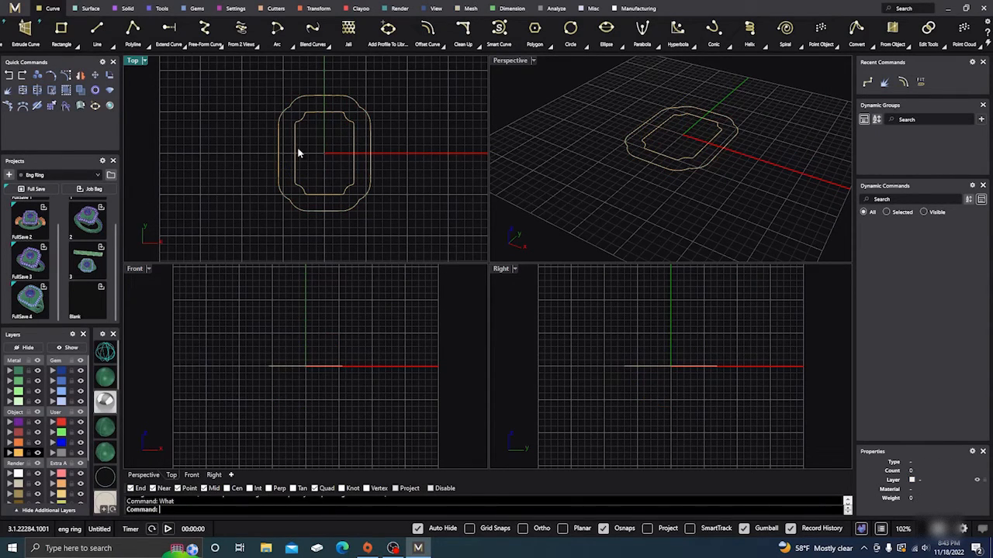
Offset the fitted outer curve inward by 0.3 mm with sharp corners.
{"action": "scroll", "coordinate": [297, 146], "scroll_direction": "up", "scroll_amount": 6}
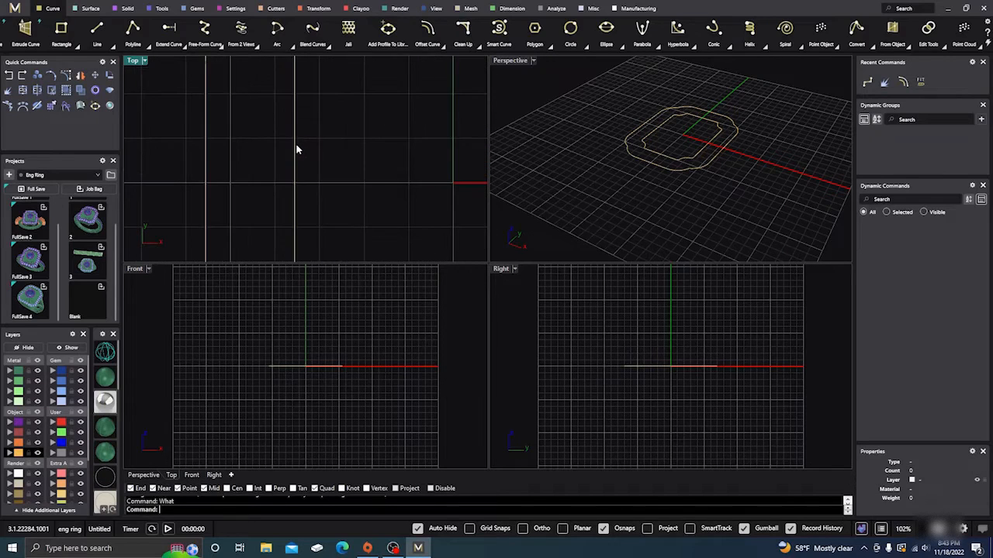
{"action": "scroll", "coordinate": [302, 149], "scroll_direction": "down", "scroll_amount": 4}
{"action": "right_click_drag", "start_coordinate": [319, 154], "coordinate": [344, 155]}
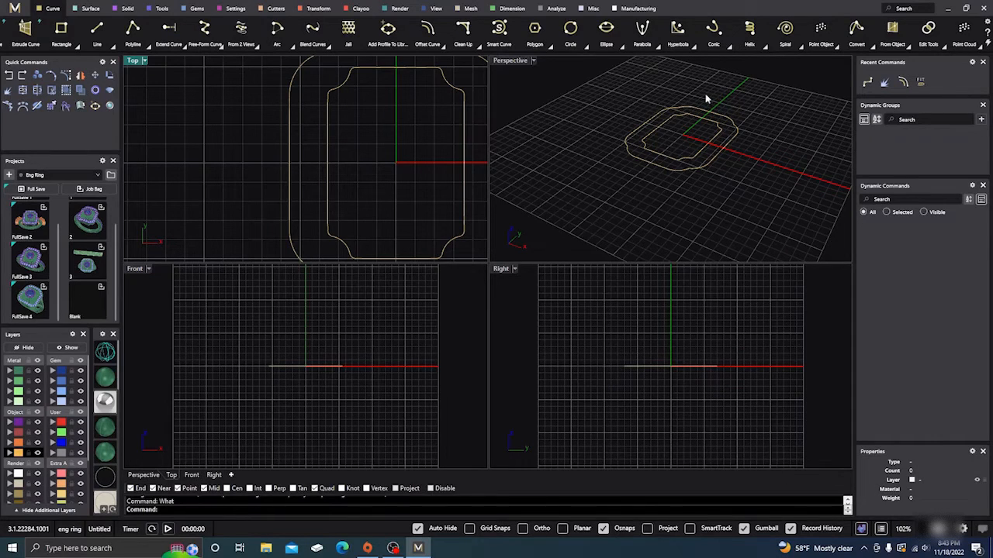
{"action": "left_click", "coordinate": [288, 162]}
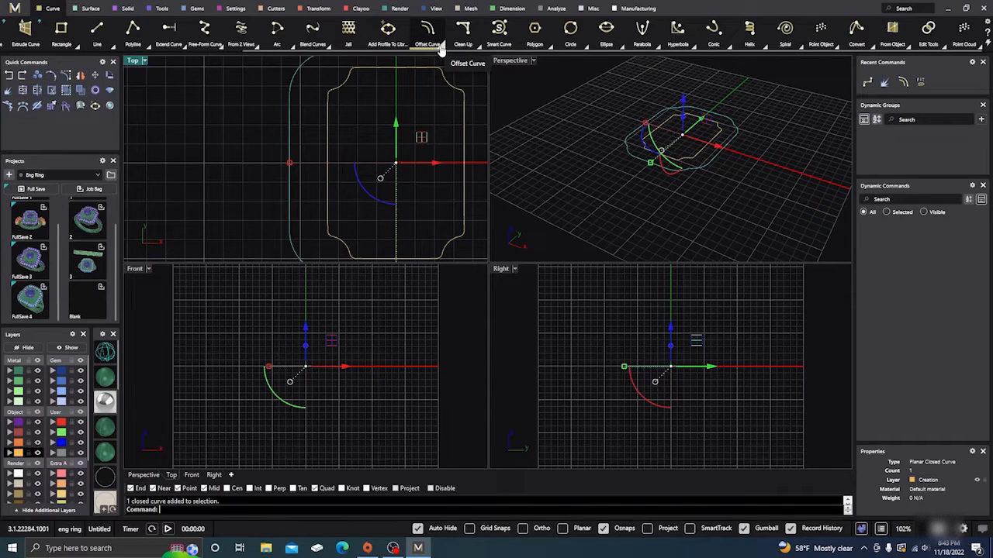
{"action": "left_click", "coordinate": [441, 47]}
{"action": "left_click", "coordinate": [425, 68]}
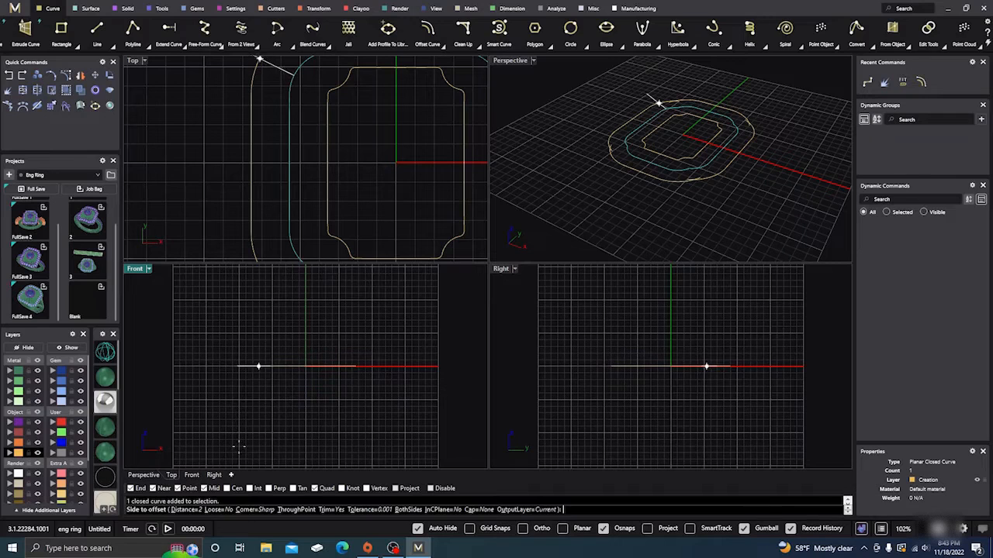
{"action": "left_click", "coordinate": [189, 510]}
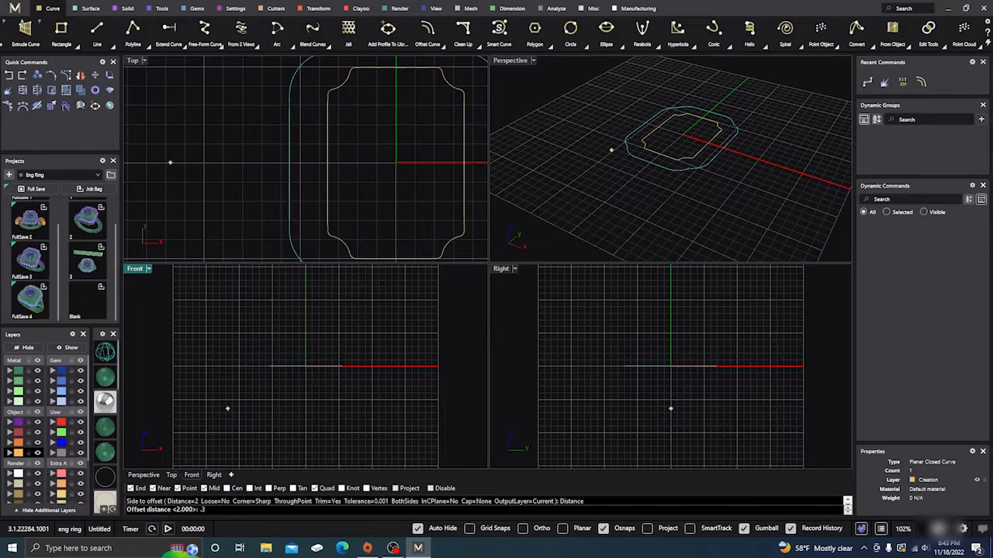
{"action": "key", "text": "Return"}
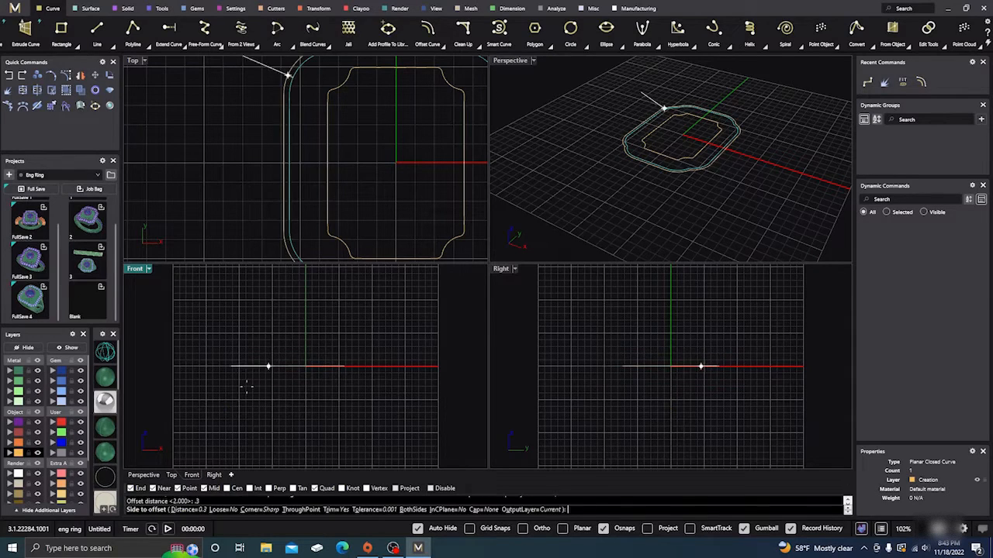
{"action": "left_click", "coordinate": [304, 171]}
{"action": "key", "text": "Escape"}
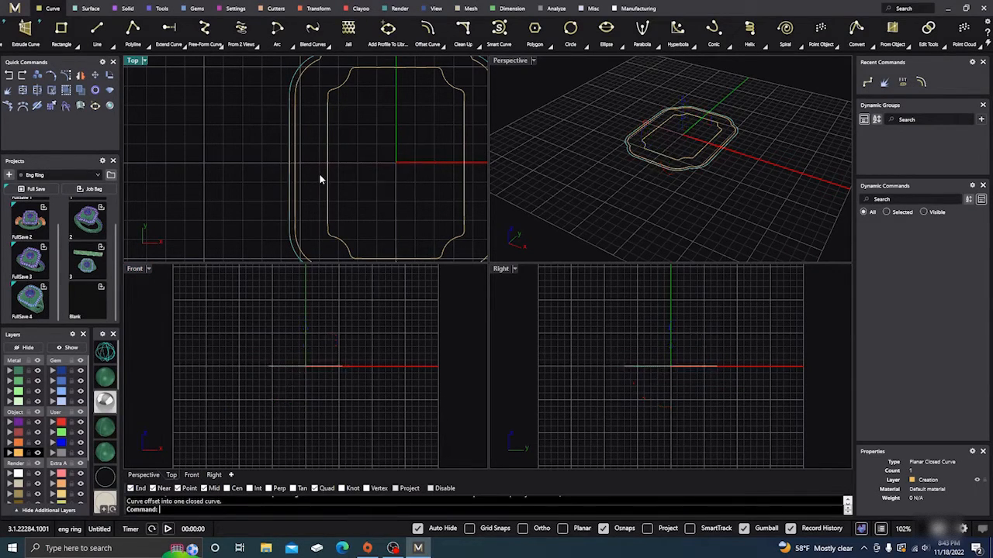
Offset the innermost scooped-corner outline outward by 0.3 mm with sharp corners.
{"action": "left_click", "coordinate": [326, 178]}
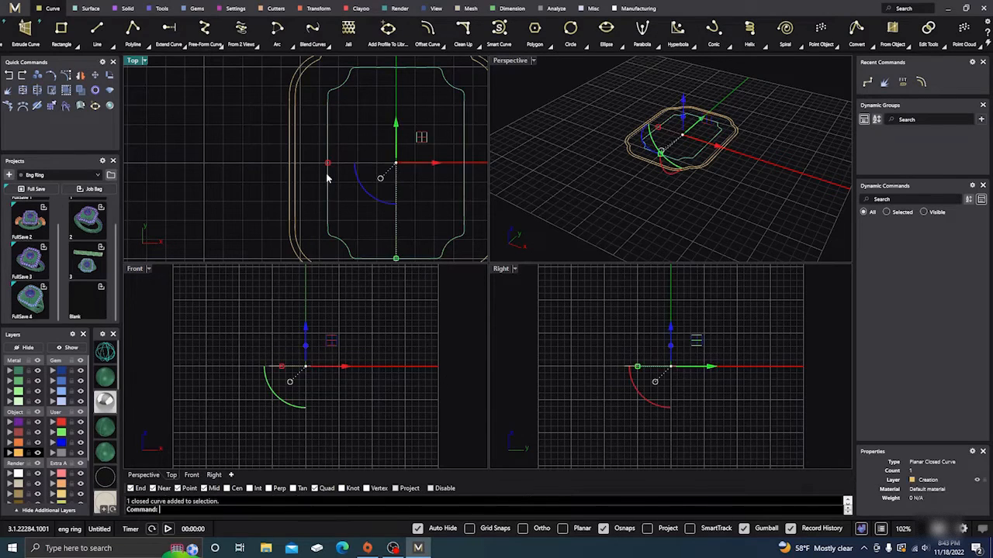
{"action": "key", "text": "Return"}
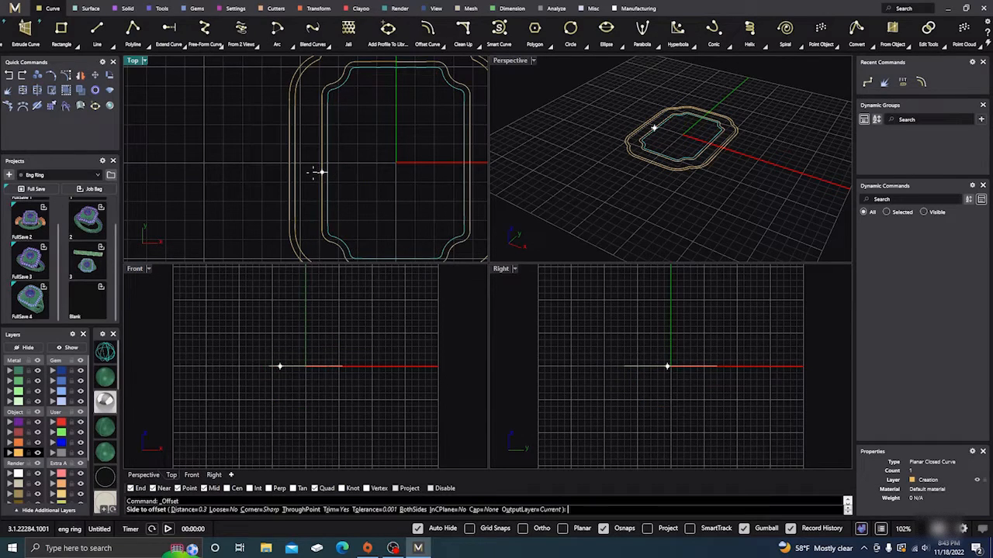
{"action": "left_click", "coordinate": [311, 172]}
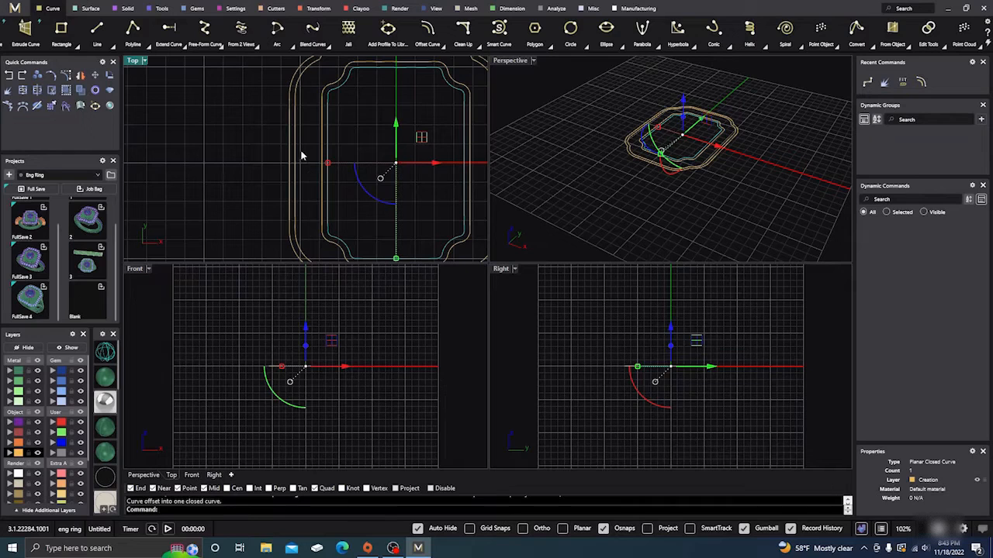
{"action": "key", "text": "Escape"}
Examine the object description of the outer curve's inward offset with the What command to check its curve segments.
{"action": "left_click", "coordinate": [294, 164]}
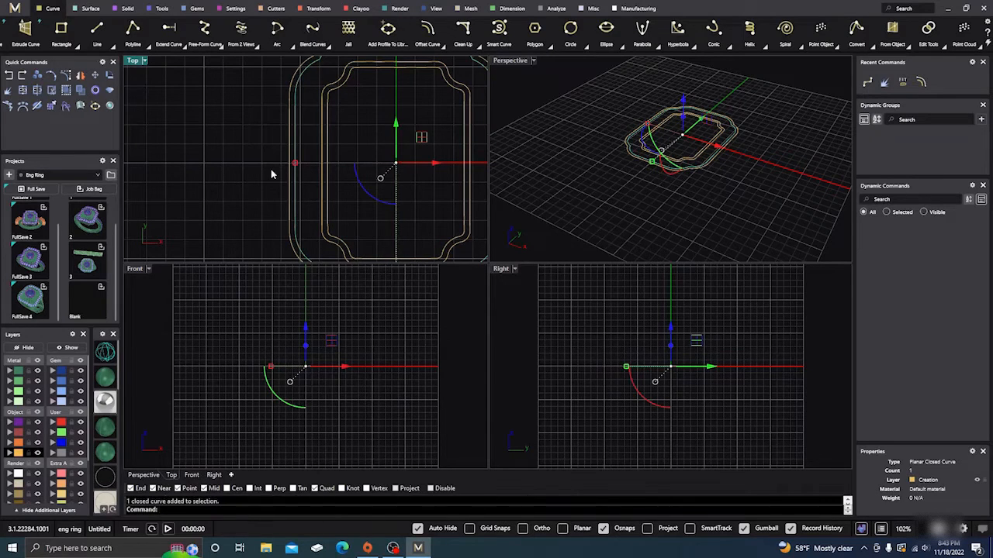
{"action": "type", "text": "What"}
{"action": "key", "text": "Return"}
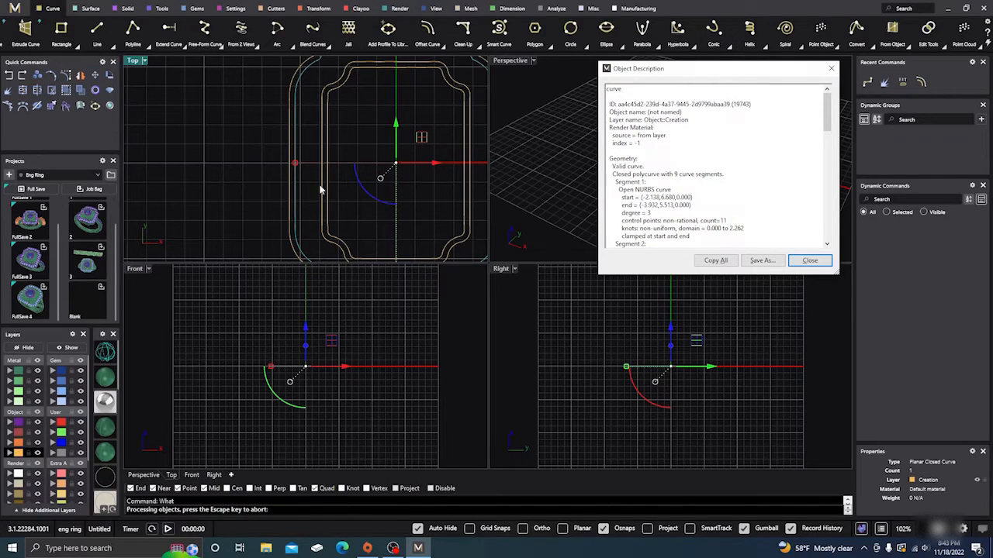
{"action": "left_click", "coordinate": [809, 261]}
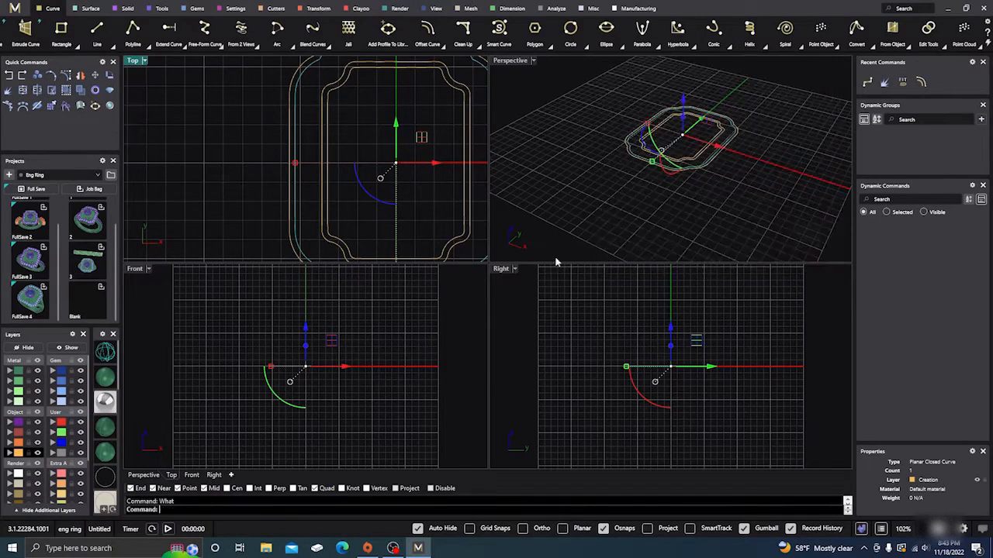
Examine the object description of the innermost outline's outward offset with the What command to check its curve segments.
{"action": "left_click", "coordinate": [324, 188]}
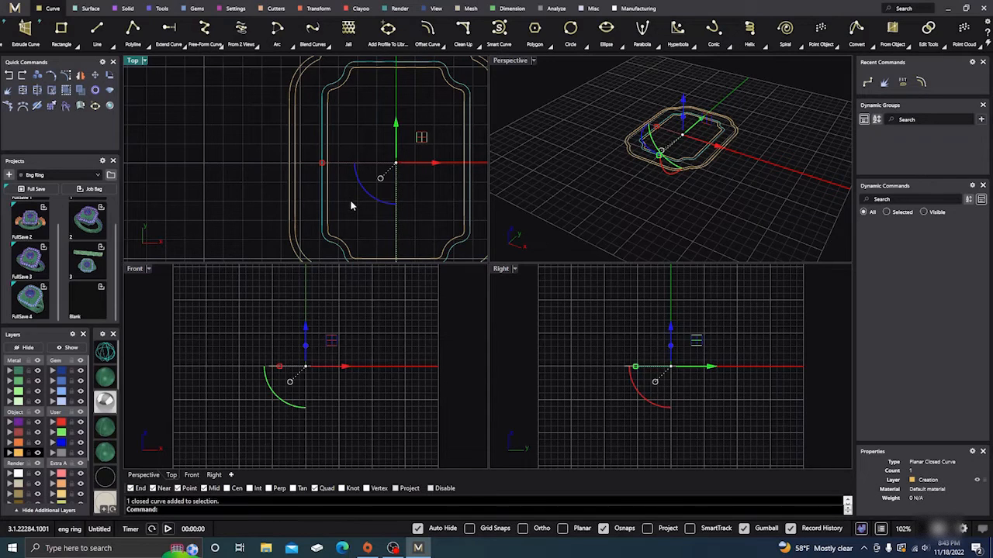
{"action": "type", "text": "What"}
{"action": "key", "text": "Return"}
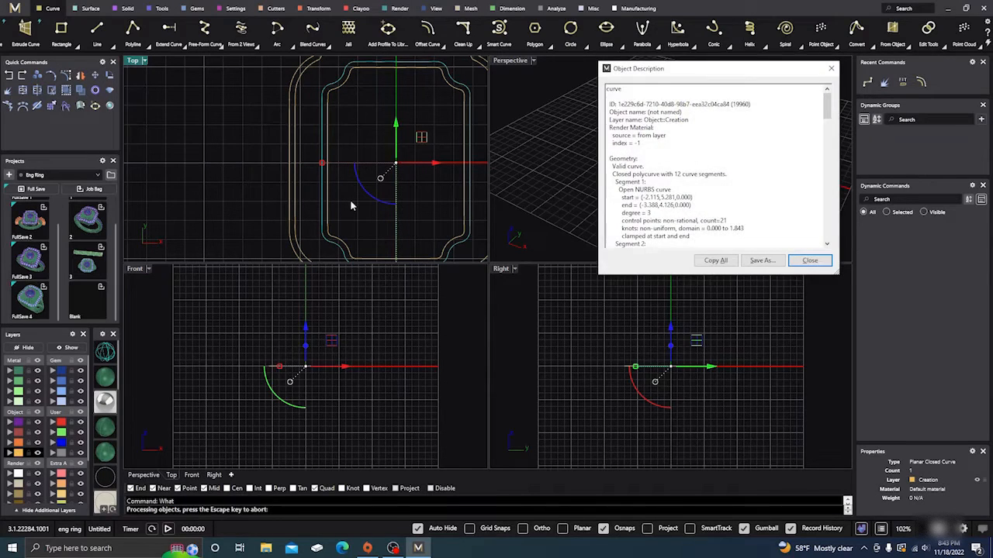
{"action": "left_click", "coordinate": [831, 68]}
Fit the innermost outline's outward offset to a 0.001 tolerance at degree 3, deleting the input and accepting the break in history.
{"action": "left_click", "coordinate": [942, 48]}
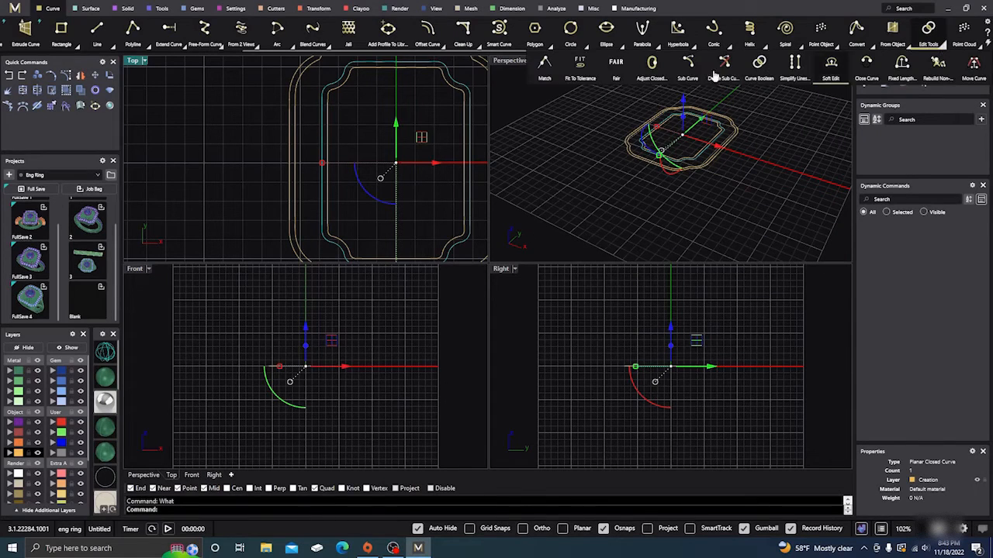
{"action": "left_click", "coordinate": [582, 71]}
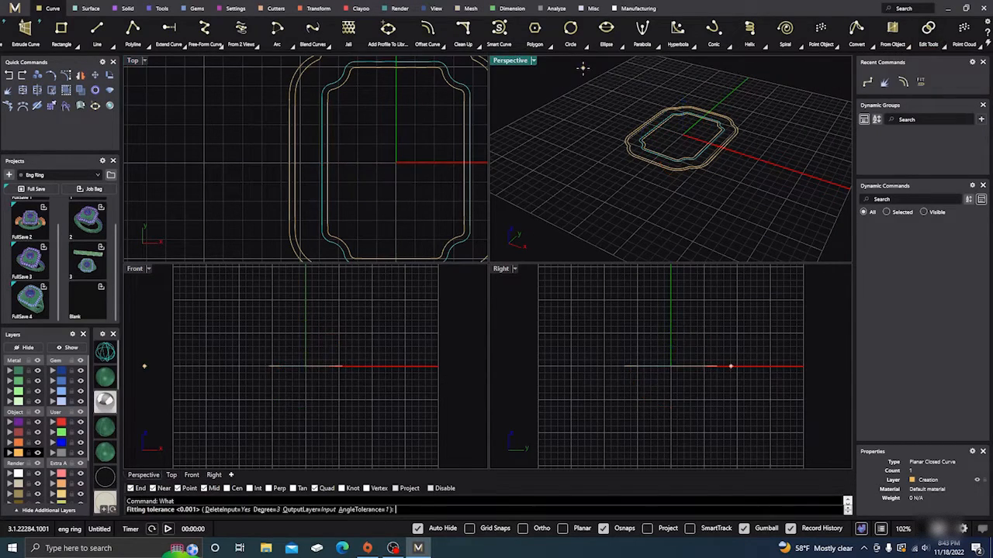
{"action": "right_click", "coordinate": [543, 138]}
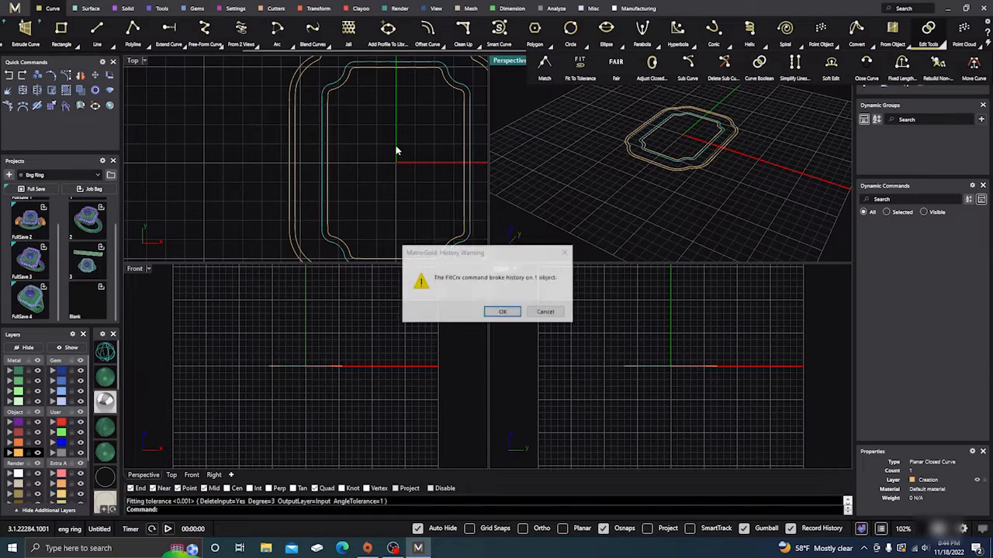
{"action": "left_click", "coordinate": [503, 313]}
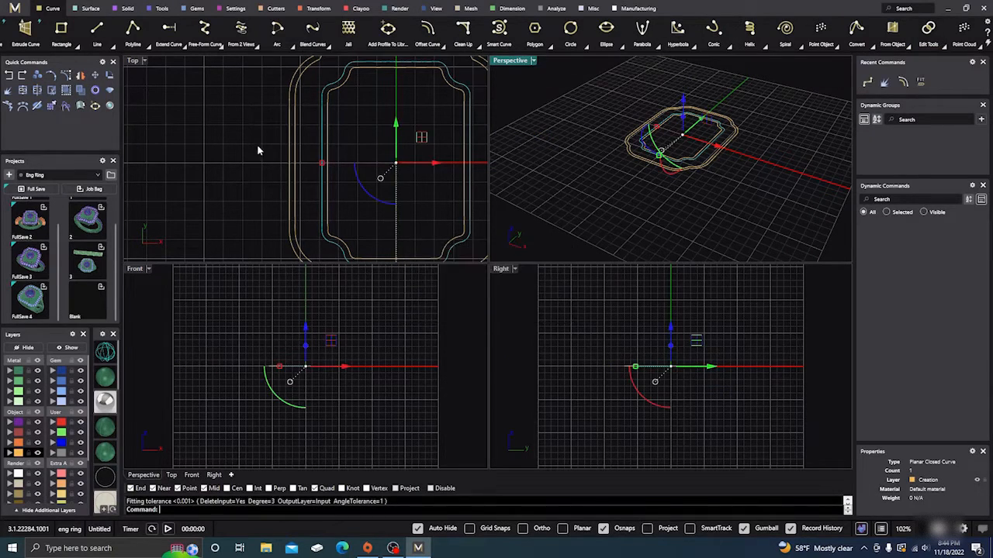
Fit the outer curve's inward offset to a 0.001 tolerance at degree 3, deleting the input and accepting the break in history.
{"action": "left_click", "coordinate": [297, 181]}
{"action": "right_click", "coordinate": [306, 186]}
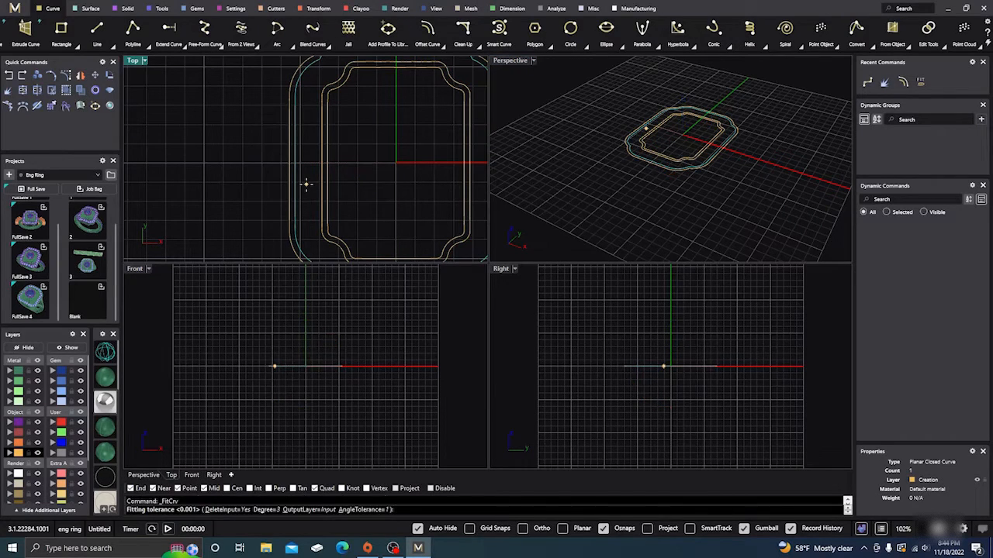
{"action": "right_click", "coordinate": [306, 184]}
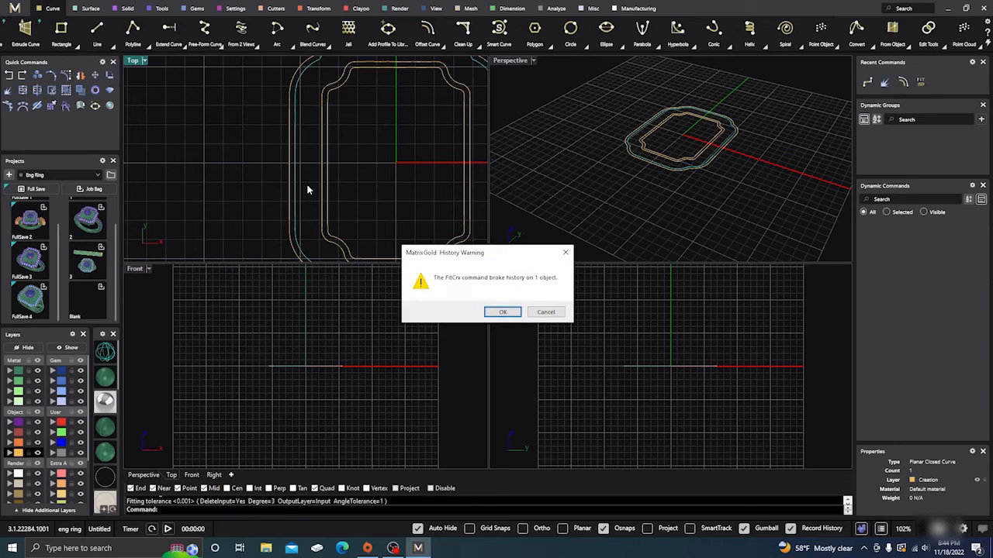
{"action": "left_click", "coordinate": [504, 313]}
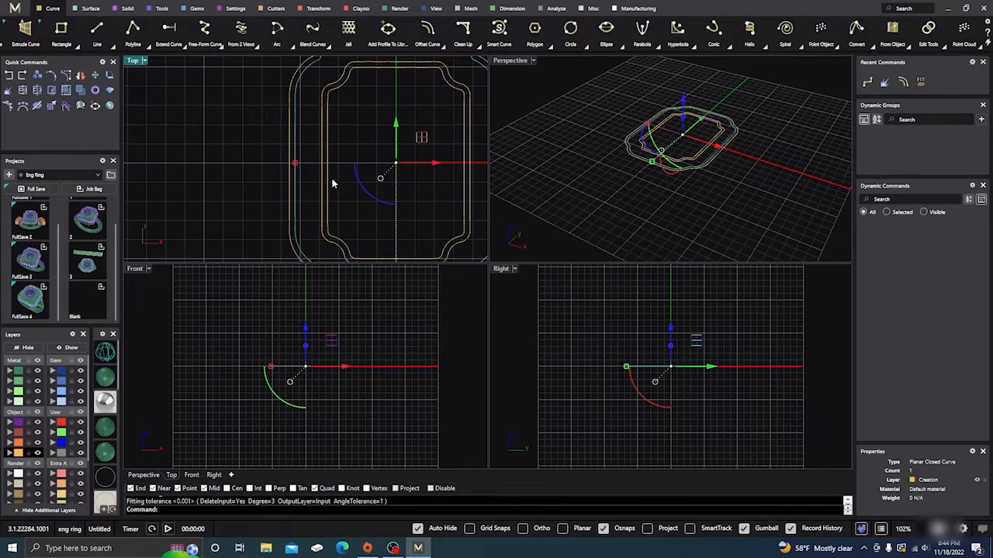
Check the structure of the innermost outline's fitted outward offset in its object description with the What command.
{"action": "left_click", "coordinate": [323, 189]}
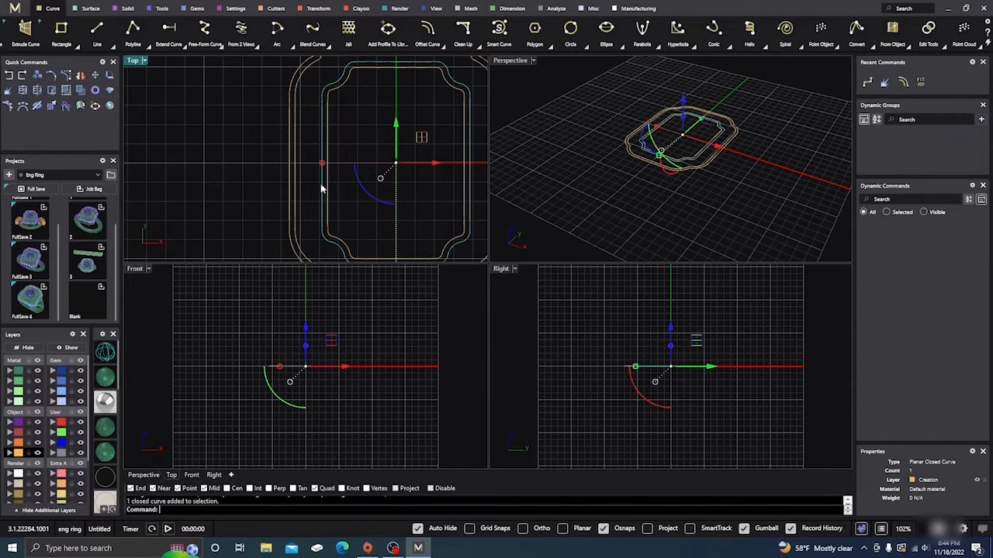
{"action": "type", "text": "What"}
{"action": "key", "text": "Return"}
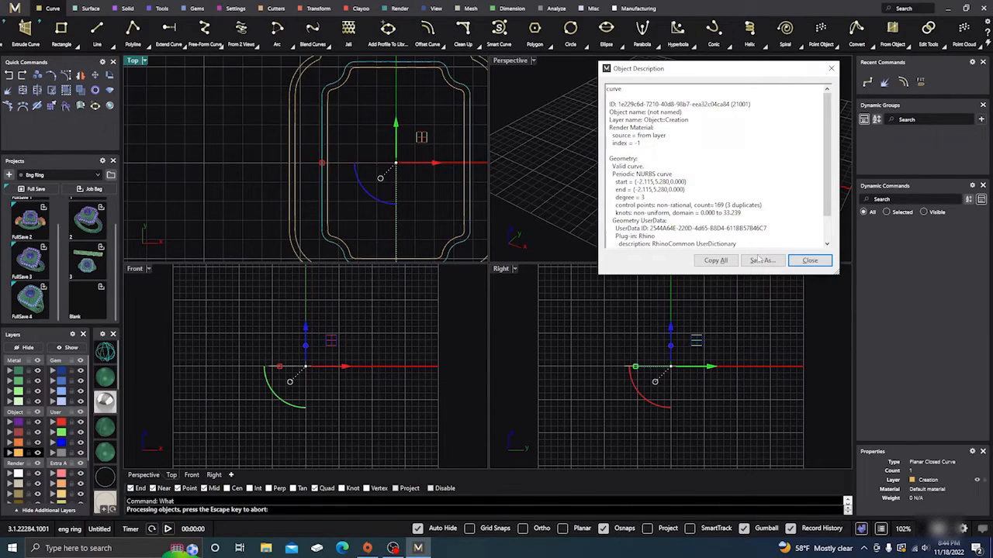
{"action": "left_click", "coordinate": [809, 261]}
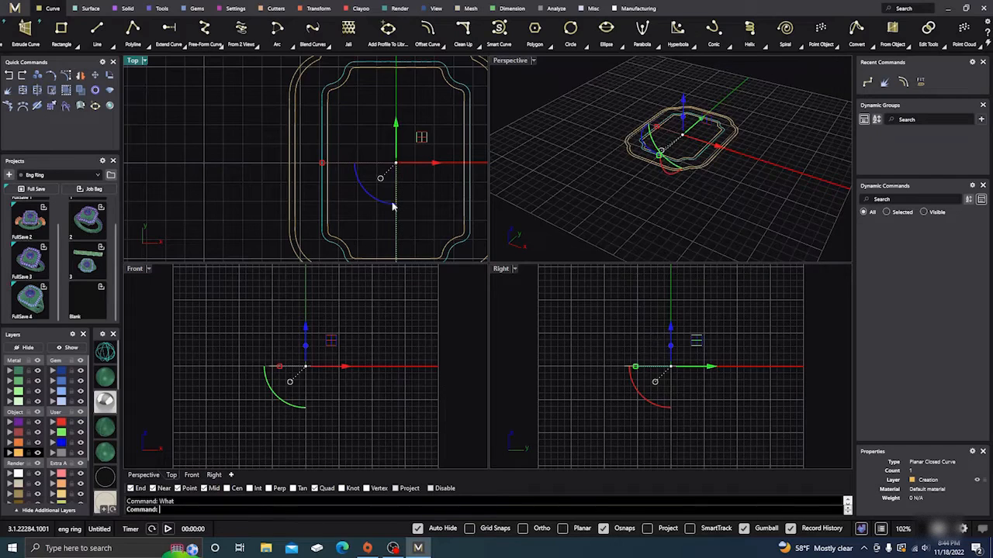
Check the structure and smoothness of the outer curve's fitted inward offset in its object description with the What command.
{"action": "left_click", "coordinate": [297, 169]}
{"action": "type", "text": "Wht"}
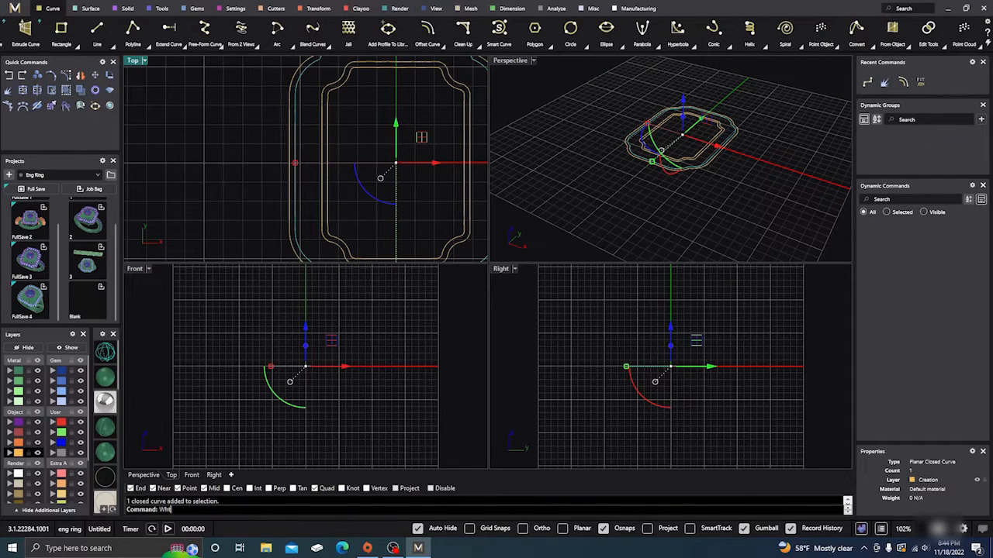
{"action": "key", "text": "Return"}
{"action": "left_click", "coordinate": [299, 194]}
{"action": "left_click", "coordinate": [295, 200]}
{"action": "type", "text": "What"}
{"action": "key", "text": "Return"}
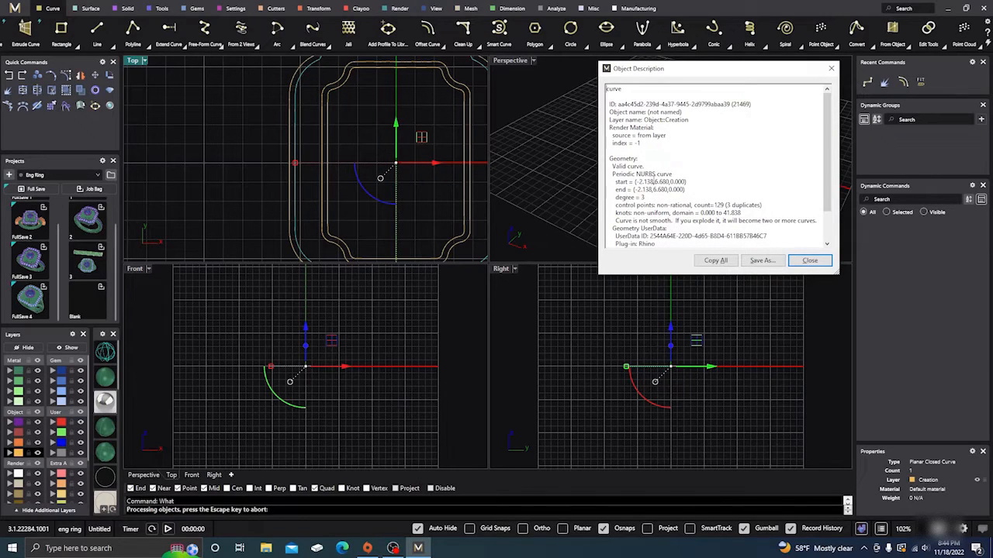
{"action": "left_click", "coordinate": [810, 261]}
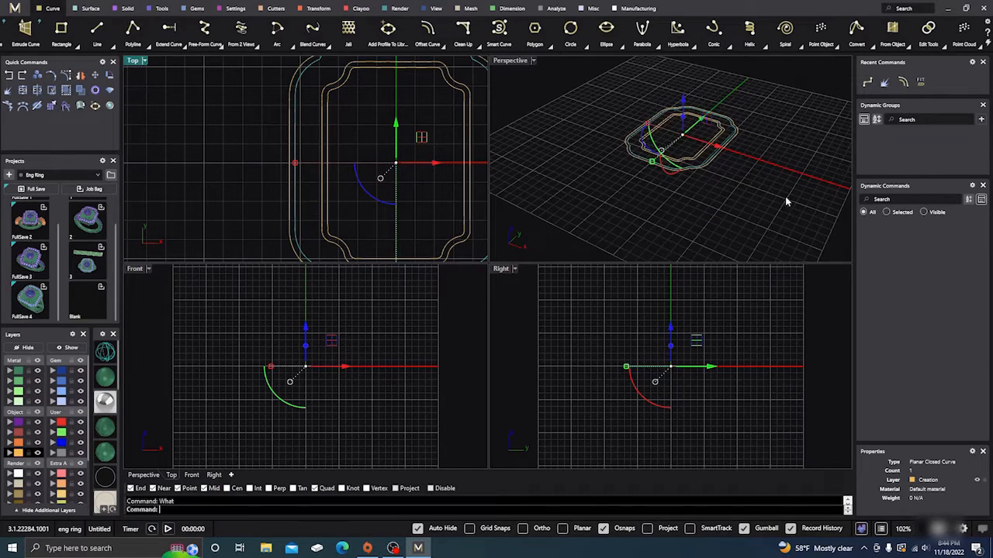
Duplicate all four outline curves straight up by about 3 mm in the Front view.
{"action": "left_click", "coordinate": [588, 157]}
{"action": "double_click", "coordinate": [512, 62]}
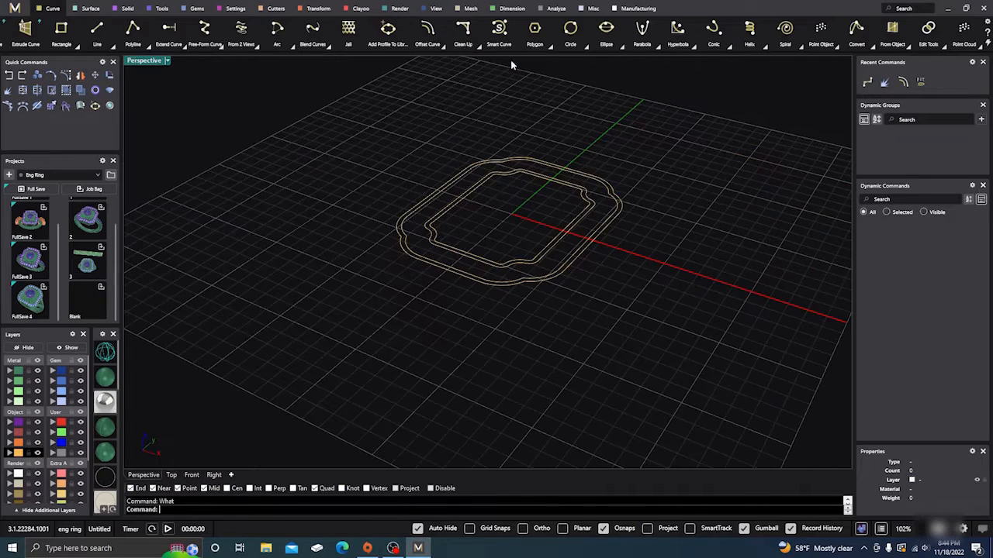
{"action": "right_click_drag", "start_coordinate": [489, 272], "coordinate": [467, 260]}
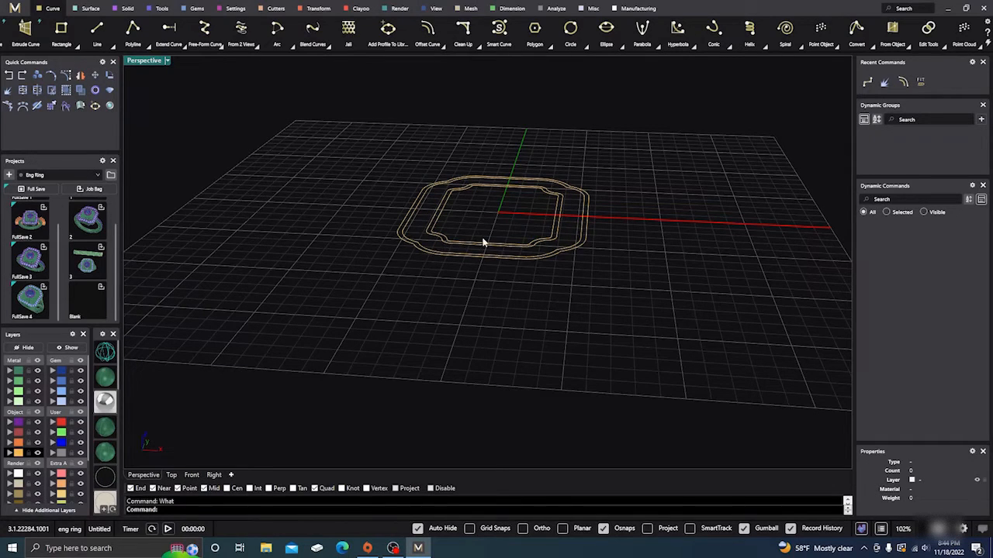
{"action": "scroll", "coordinate": [481, 228], "scroll_direction": "up", "scroll_amount": 5}
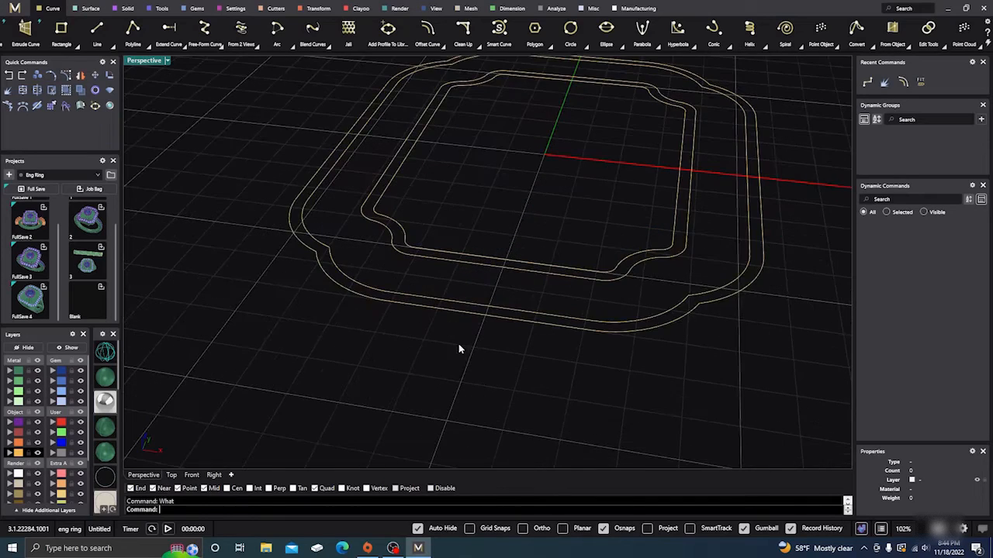
{"action": "right_click_drag", "start_coordinate": [459, 349], "coordinate": [558, 295]}
{"action": "left_click_drag", "start_coordinate": [557, 292], "coordinate": [454, 206]}
{"action": "left_click", "coordinate": [192, 475]}
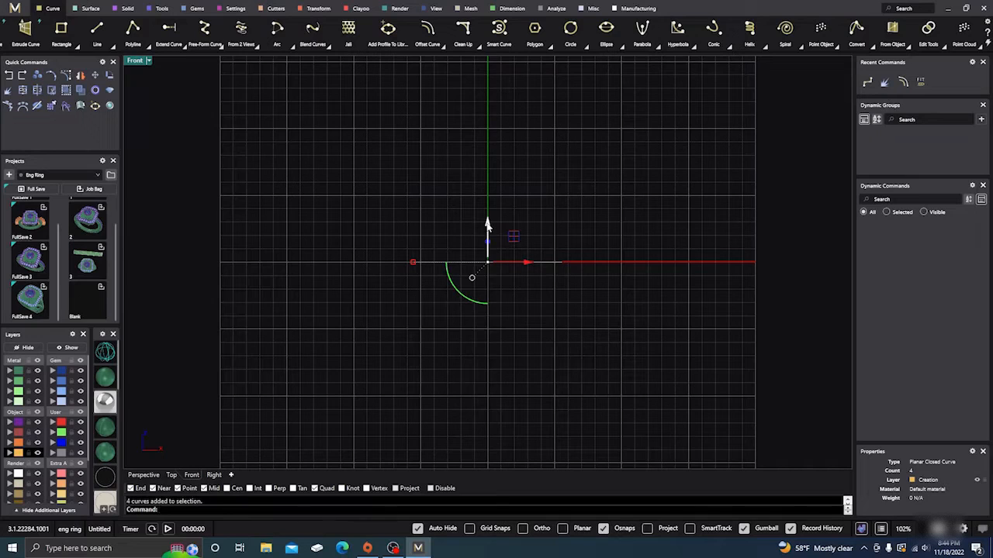
{"action": "left_click_drag", "start_coordinate": [487, 225], "coordinate": [494, 186]}
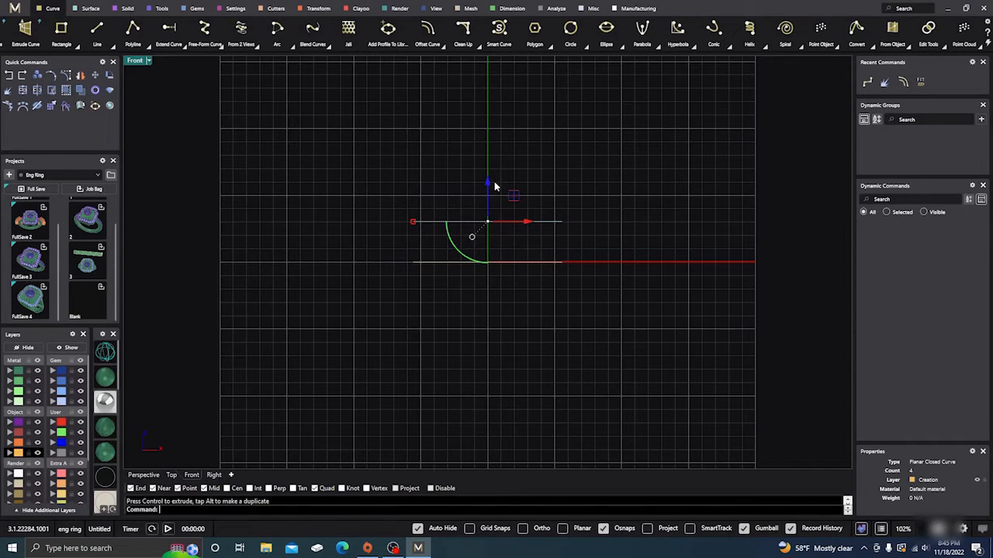
Examine the object descriptions of the four raised curve copies with the What command in the Perspective view.
{"action": "left_click", "coordinate": [144, 474]}
{"action": "scroll", "coordinate": [277, 346], "scroll_direction": "down", "scroll_amount": 3}
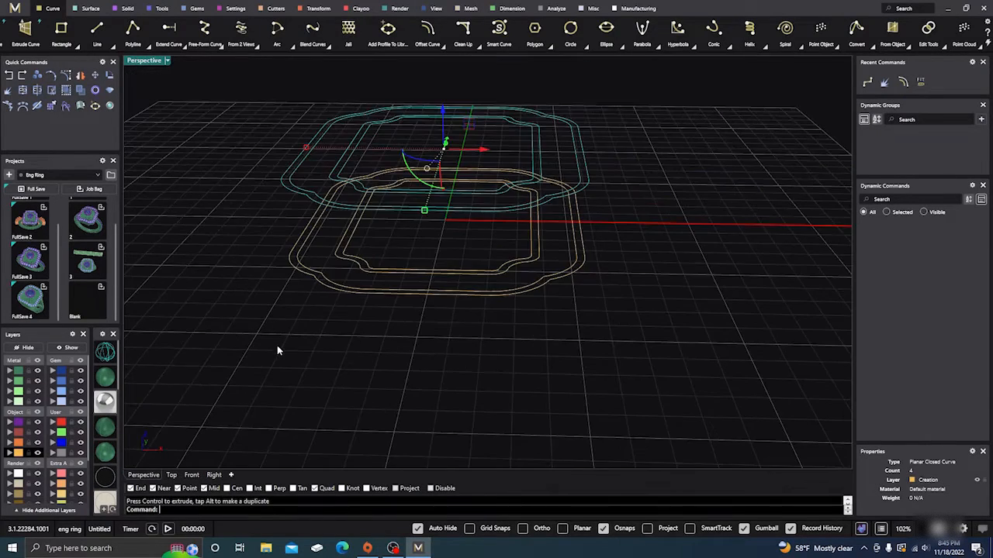
{"action": "type", "text": "What"}
{"action": "key", "text": "Return"}
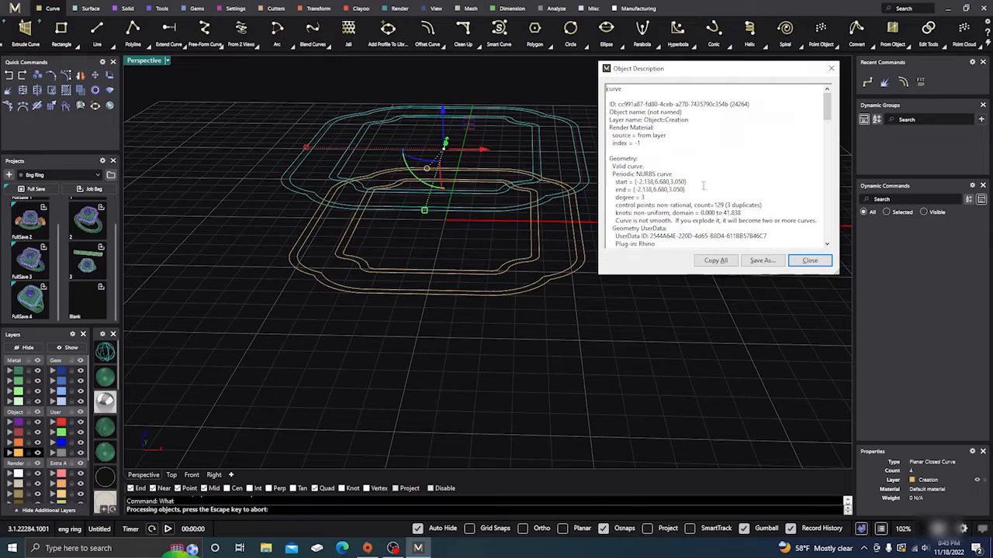
Examine the structure of the outermost raised curve in its object description with the What command.
{"action": "left_click", "coordinate": [809, 261]}
{"action": "left_click", "coordinate": [588, 146]}
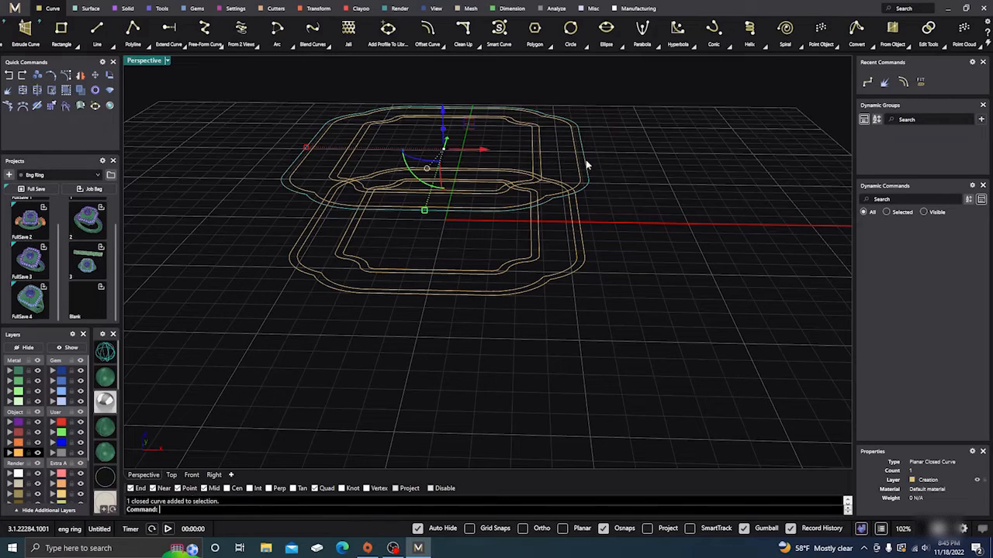
{"action": "type", "text": "Waht"}
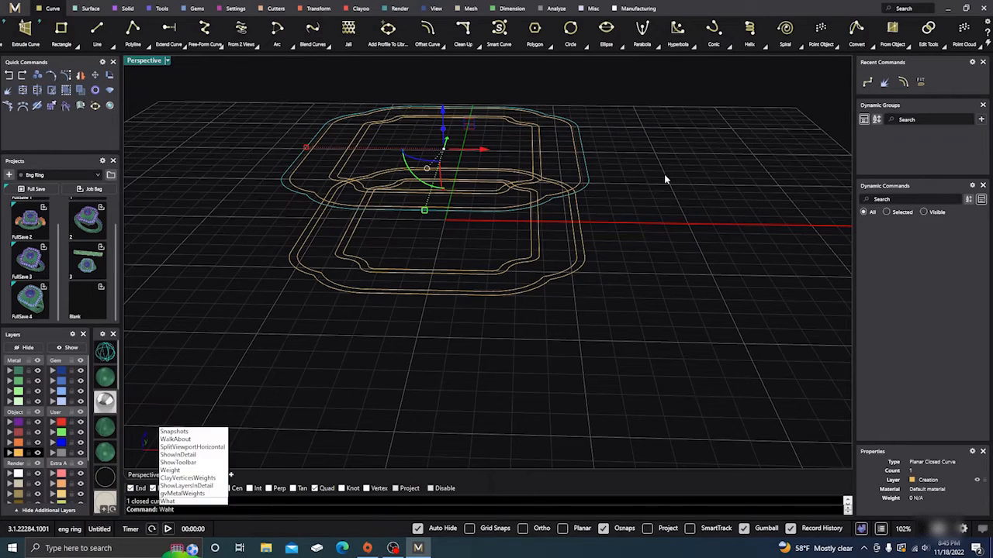
{"action": "key", "text": "Return"}
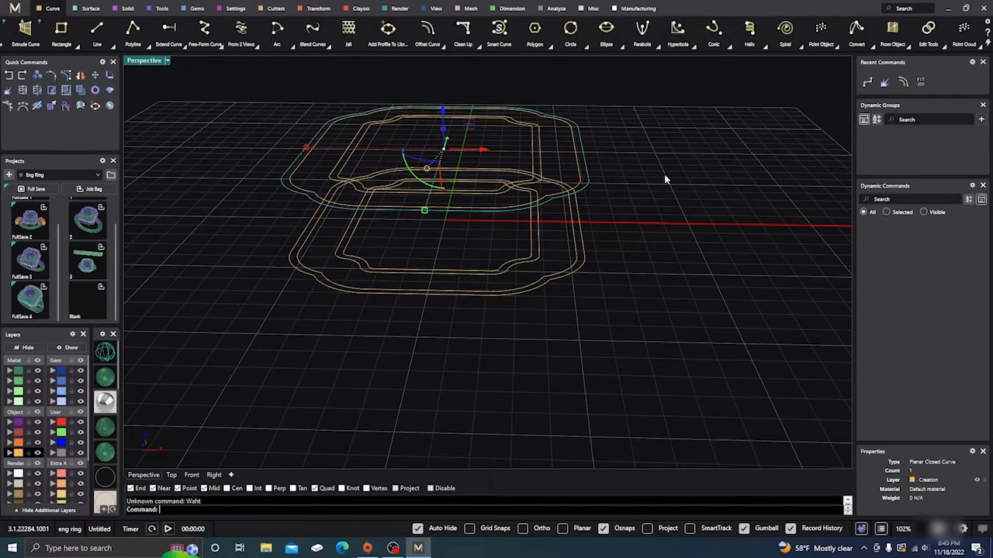
{"action": "type", "text": "What"}
{"action": "key", "text": "Return"}
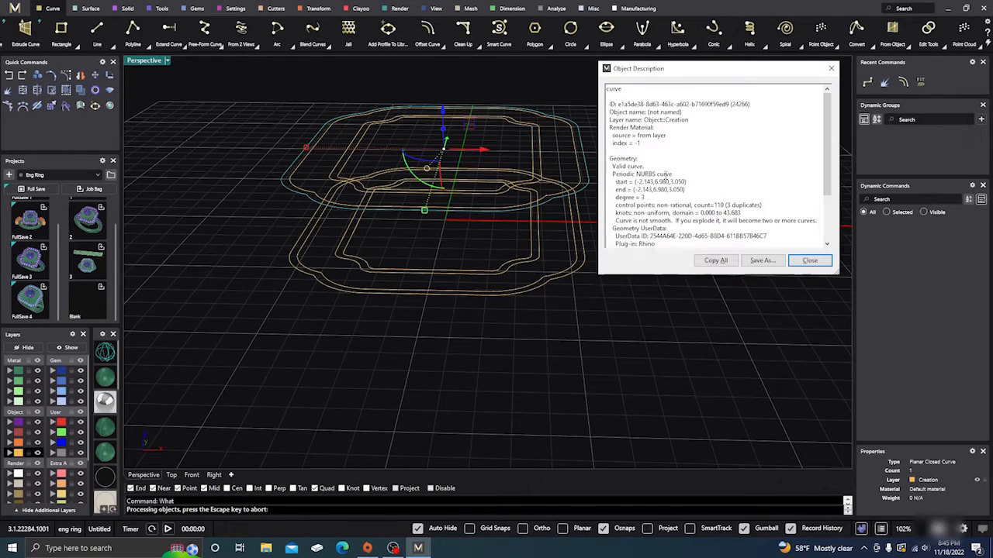
{"action": "left_click", "coordinate": [810, 261]}
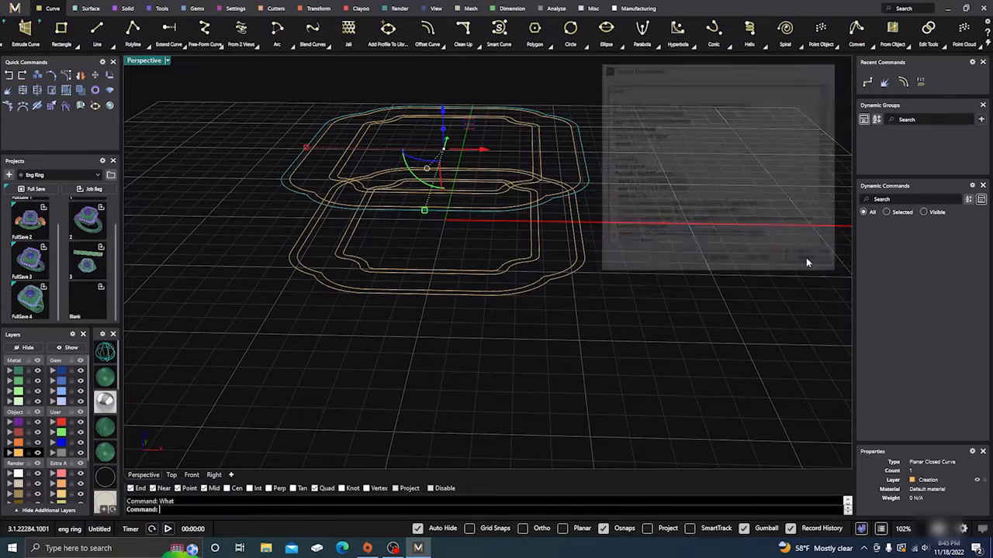
Move the two middle curves of the lower outline set to layer User 04 and hide that layer.
{"action": "right_click_drag", "start_coordinate": [714, 273], "coordinate": [712, 284]}
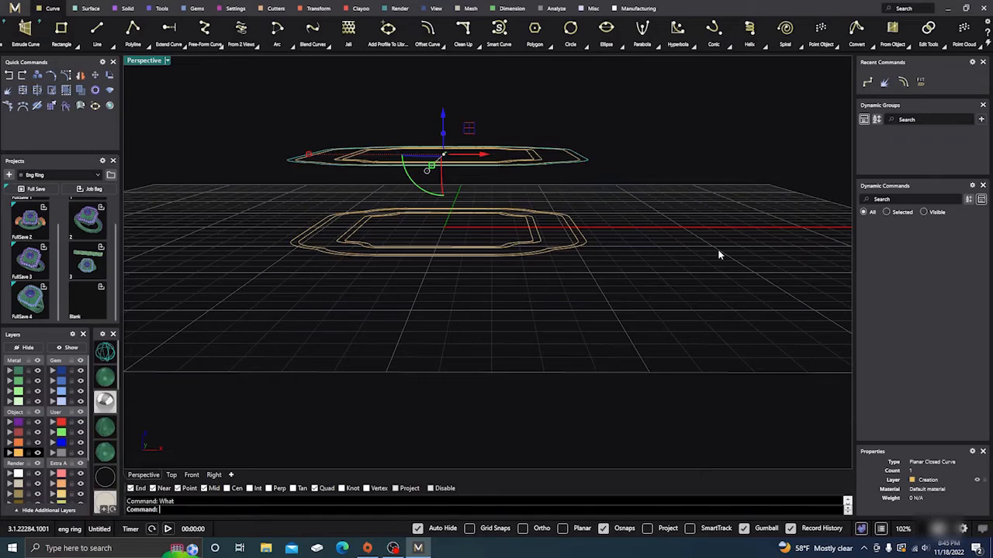
{"action": "right_click_drag", "start_coordinate": [718, 254], "coordinate": [695, 269]}
{"action": "left_click", "coordinate": [695, 269]}
{"action": "scroll", "coordinate": [513, 256], "scroll_direction": "up", "scroll_amount": 4}
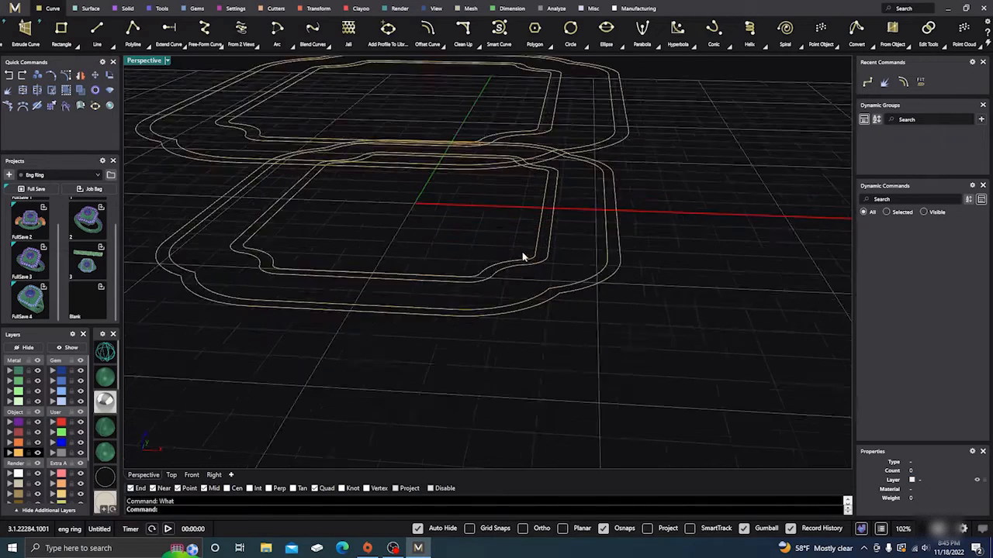
{"action": "scroll", "coordinate": [523, 257], "scroll_direction": "up", "scroll_amount": 2}
{"action": "left_click", "coordinate": [556, 251]}
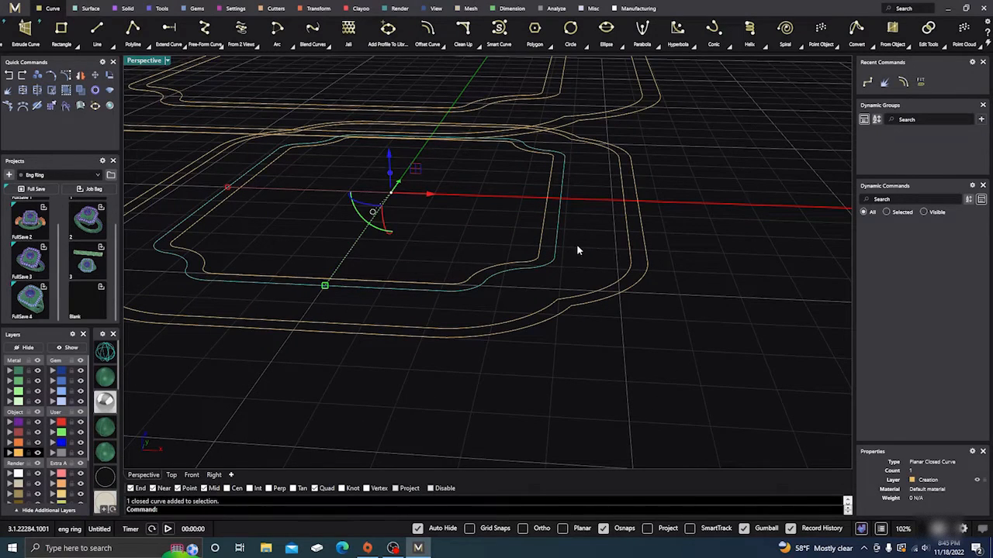
{"action": "left_click", "coordinate": [629, 249], "text": "shift"}
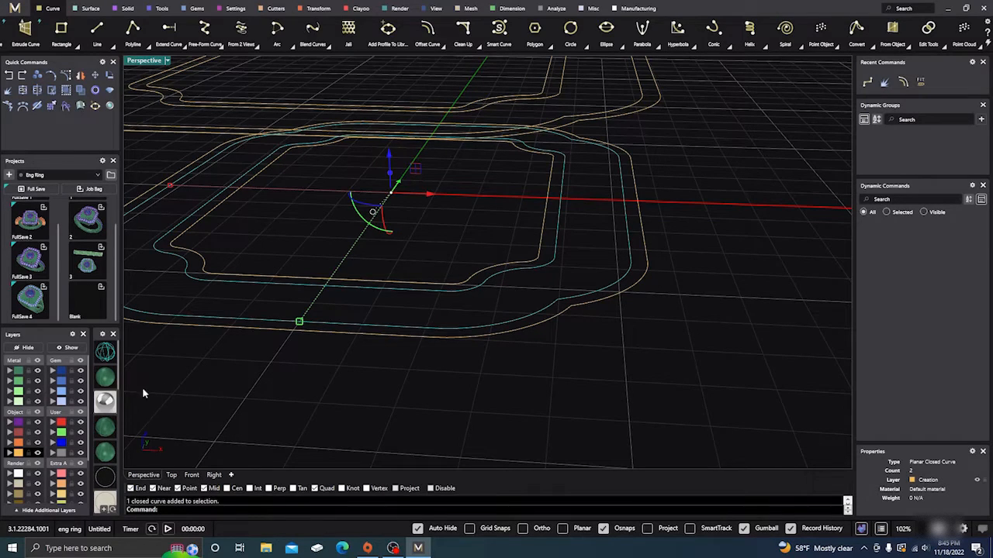
{"action": "left_click", "coordinate": [53, 453]}
{"action": "left_click", "coordinate": [80, 454]}
Lower the two middle curves of the raised outline set by about 0.27 mm in the Front view.
{"action": "scroll", "coordinate": [529, 319], "scroll_direction": "down", "scroll_amount": 3}
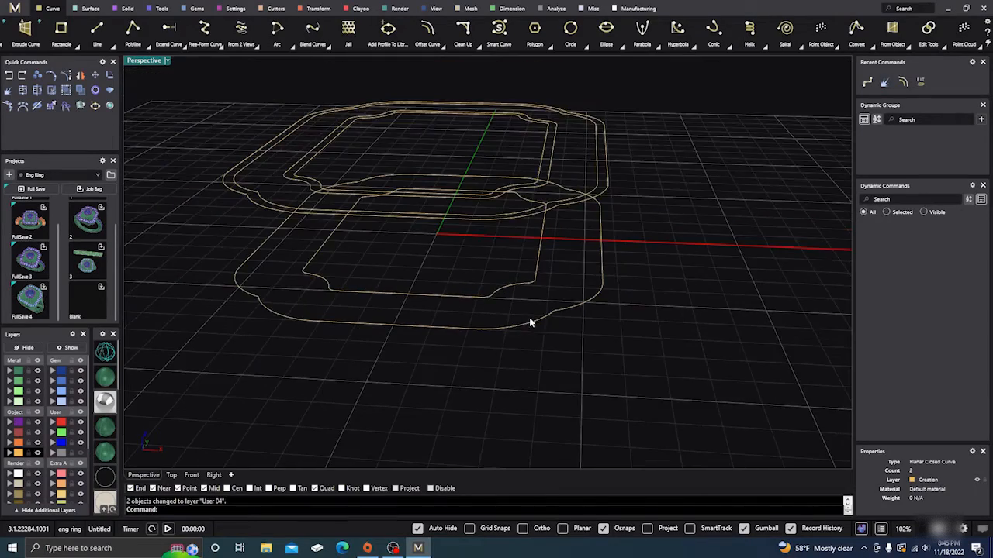
{"action": "mouse_move", "coordinate": [544, 323]}
{"action": "right_mouse_down"}
{"action": "mouse_move", "coordinate": [560, 341]}
{"action": "mouse_move", "coordinate": [553, 317]}
{"action": "right_mouse_up"}
{"action": "scroll", "coordinate": [559, 175], "scroll_direction": "up", "scroll_amount": 3}
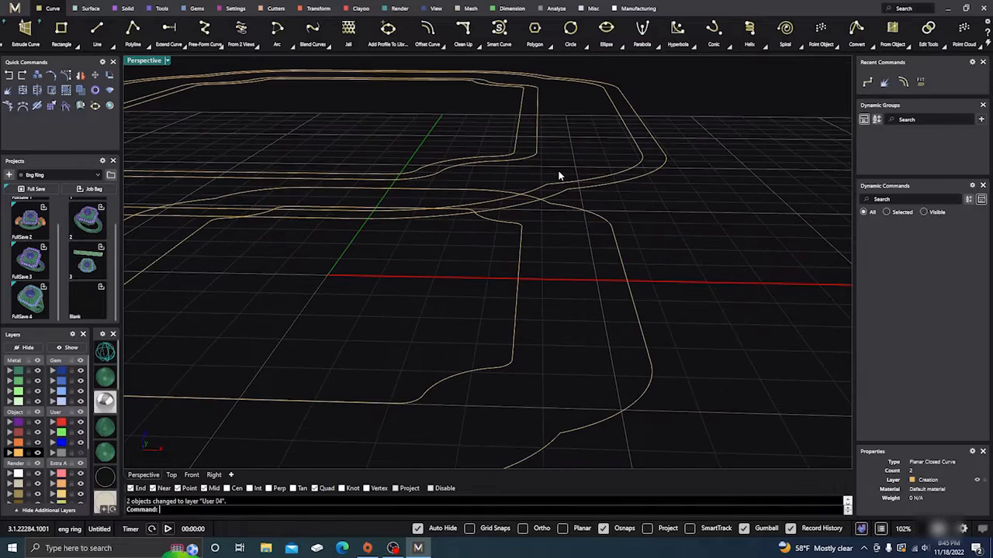
{"action": "left_click", "coordinate": [538, 124]}
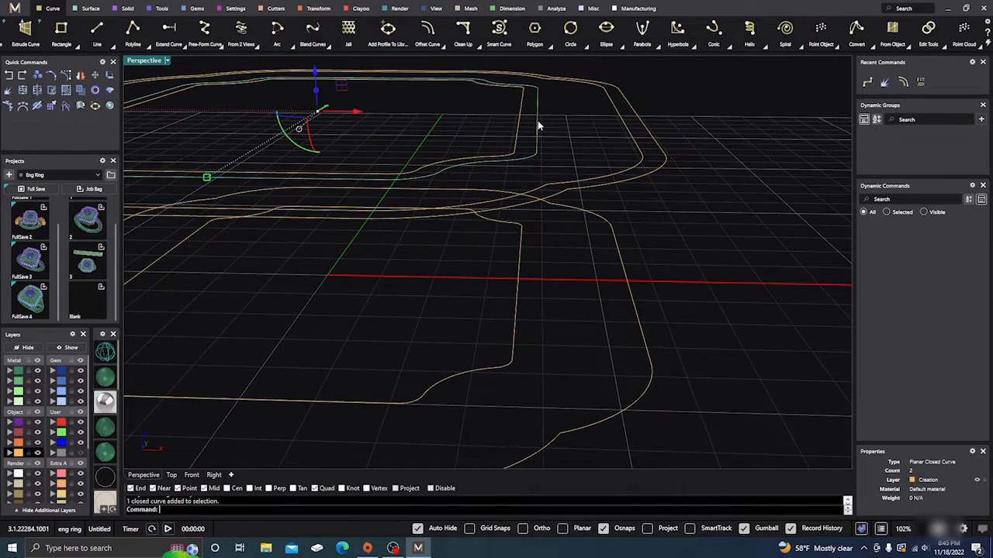
{"action": "left_click", "coordinate": [626, 134], "text": "shift"}
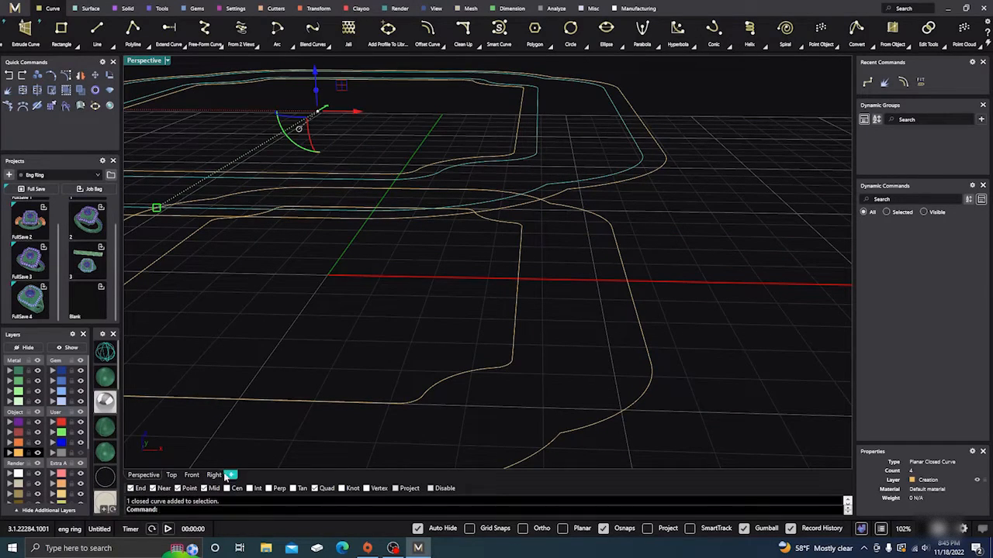
{"action": "left_click", "coordinate": [191, 474]}
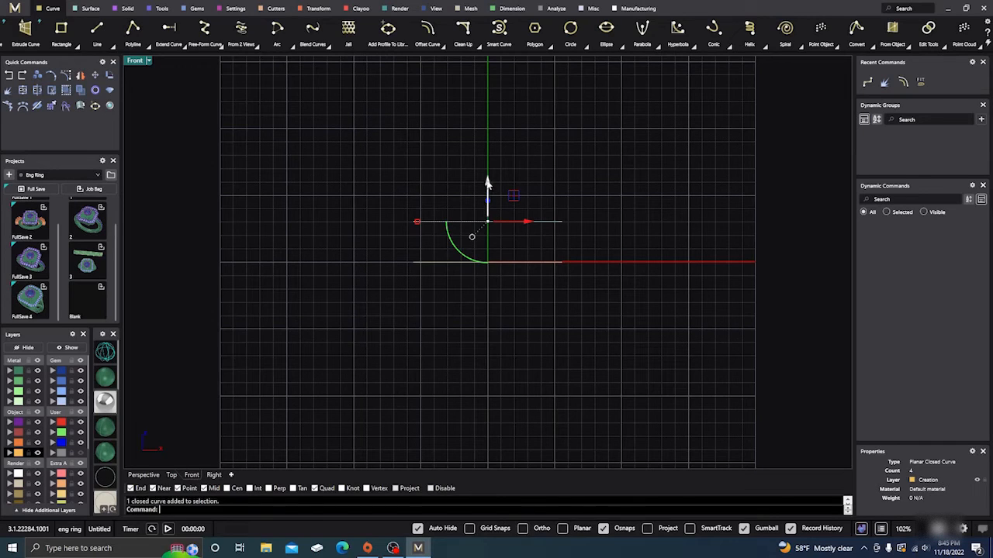
{"action": "scroll", "coordinate": [487, 183], "scroll_direction": "up", "scroll_amount": 3}
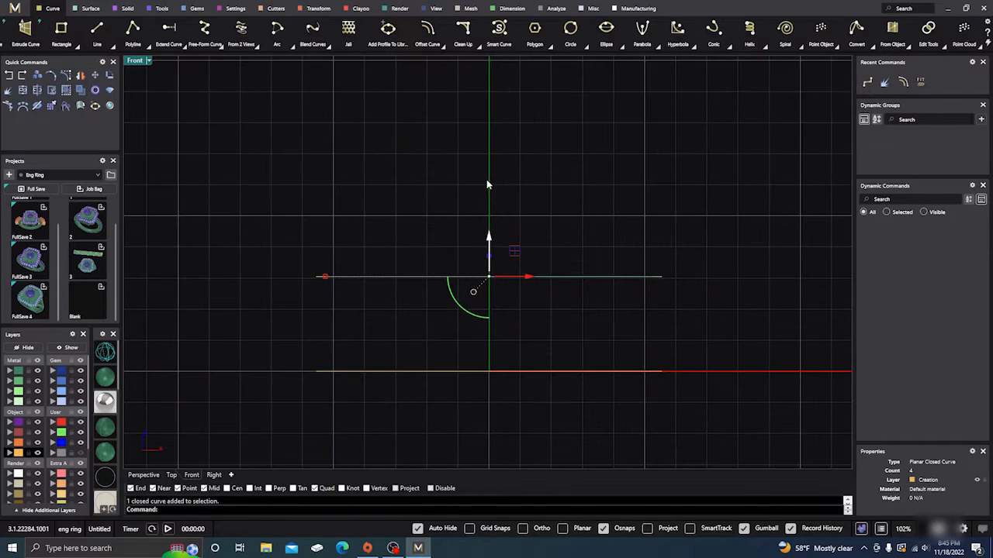
{"action": "scroll", "coordinate": [488, 240], "scroll_direction": "up", "scroll_amount": 1}
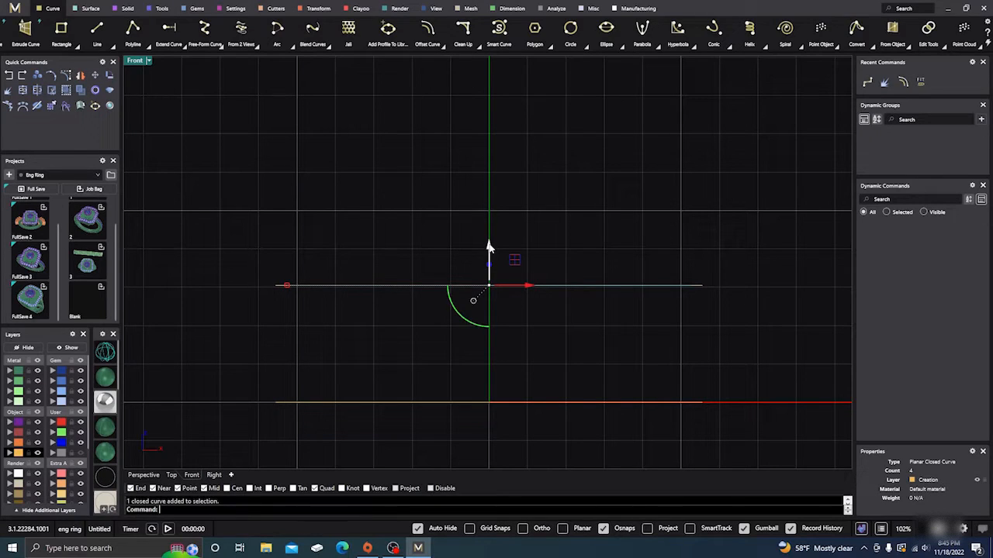
{"action": "left_click_drag", "start_coordinate": [488, 246], "coordinate": [490, 256]}
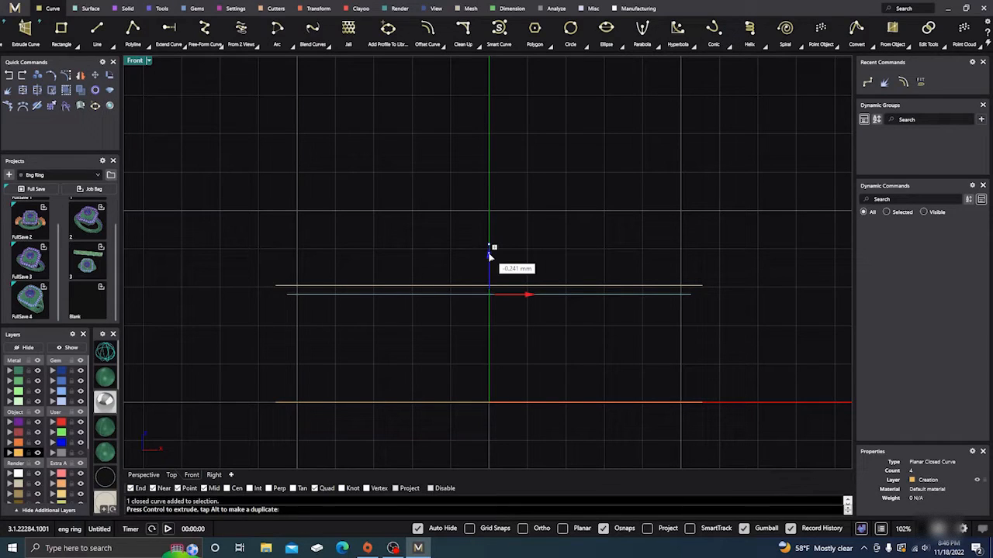
{"action": "left_click_drag", "start_coordinate": [489, 253], "coordinate": [491, 252]}
{"action": "left_click", "coordinate": [173, 412]}
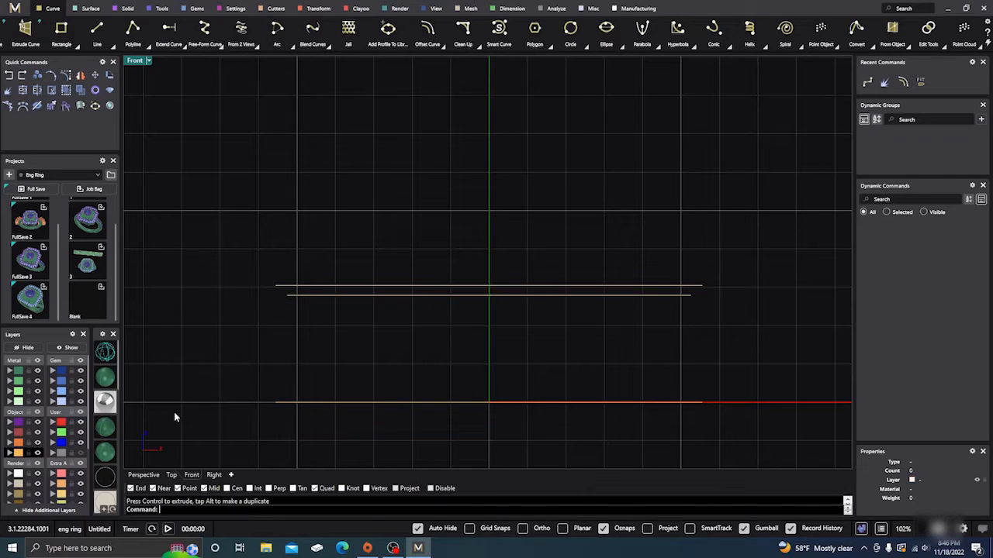
Check the lowered larger middle curve's object description with the What command in the Perspective view and inspect its position among the outlines.
{"action": "left_click", "coordinate": [143, 475]}
{"action": "right_click_drag", "start_coordinate": [619, 246], "coordinate": [642, 309]}
{"action": "scroll", "coordinate": [613, 209], "scroll_direction": "up", "scroll_amount": 3}
{"action": "right_click_drag", "start_coordinate": [614, 209], "coordinate": [650, 178]}
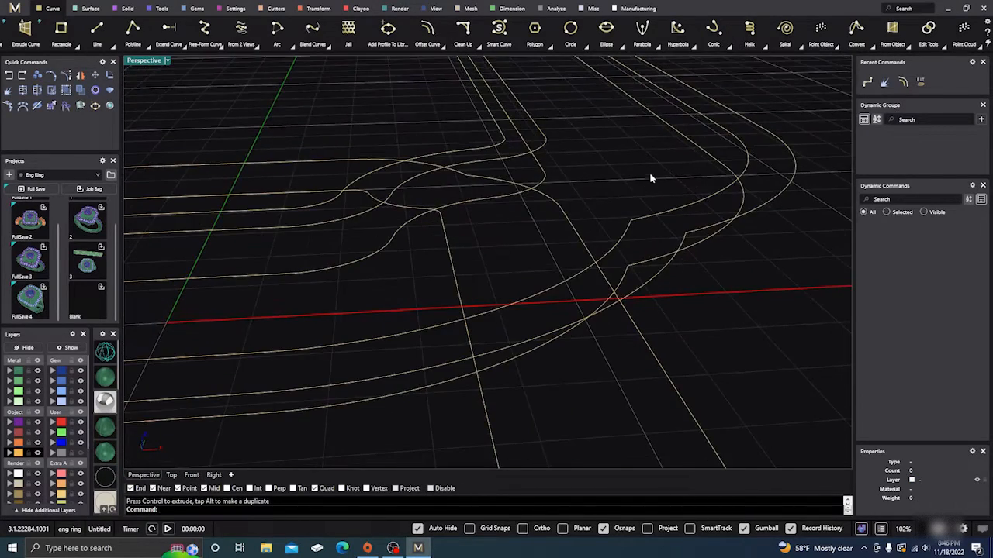
{"action": "left_click", "coordinate": [674, 142]}
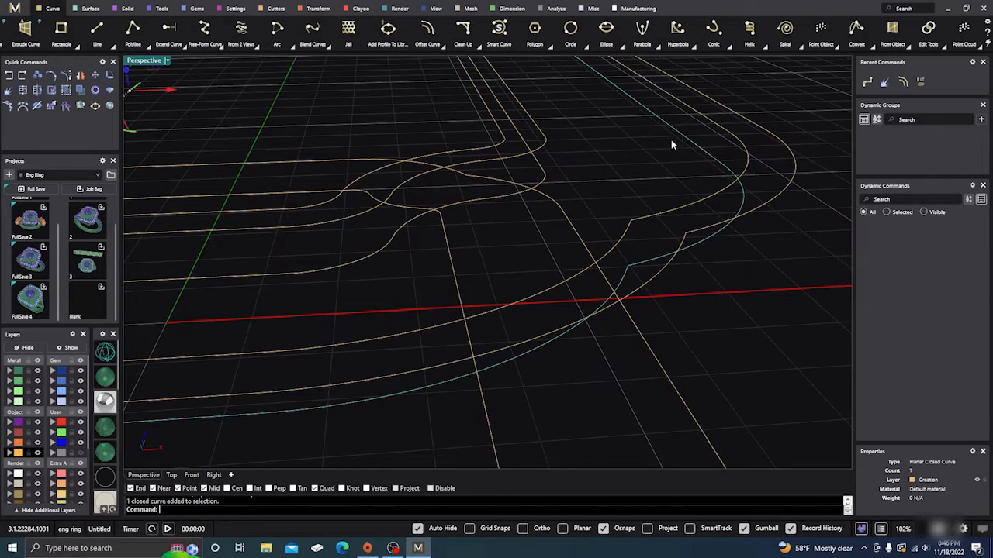
{"action": "right_click_drag", "start_coordinate": [645, 163], "coordinate": [636, 149]}
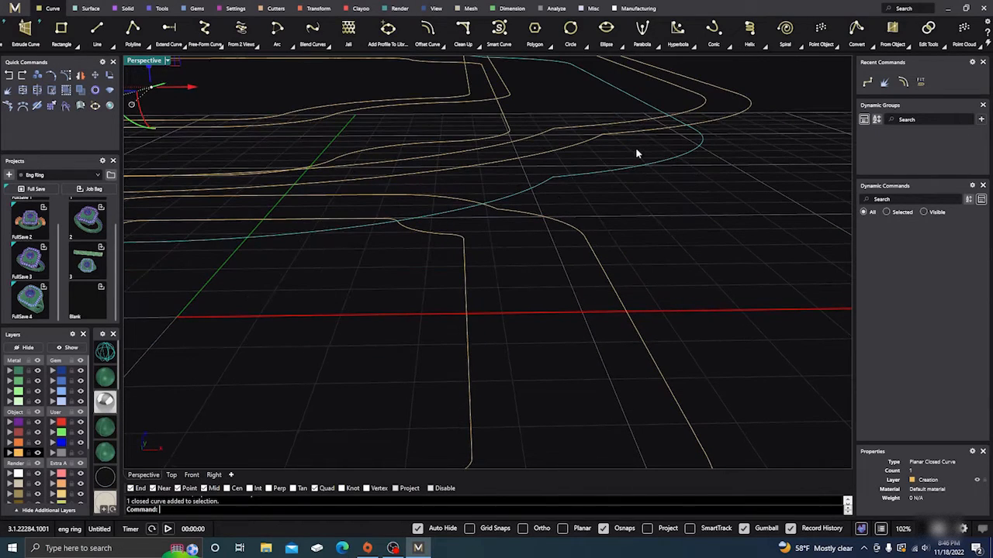
{"action": "key", "text": "Return"}
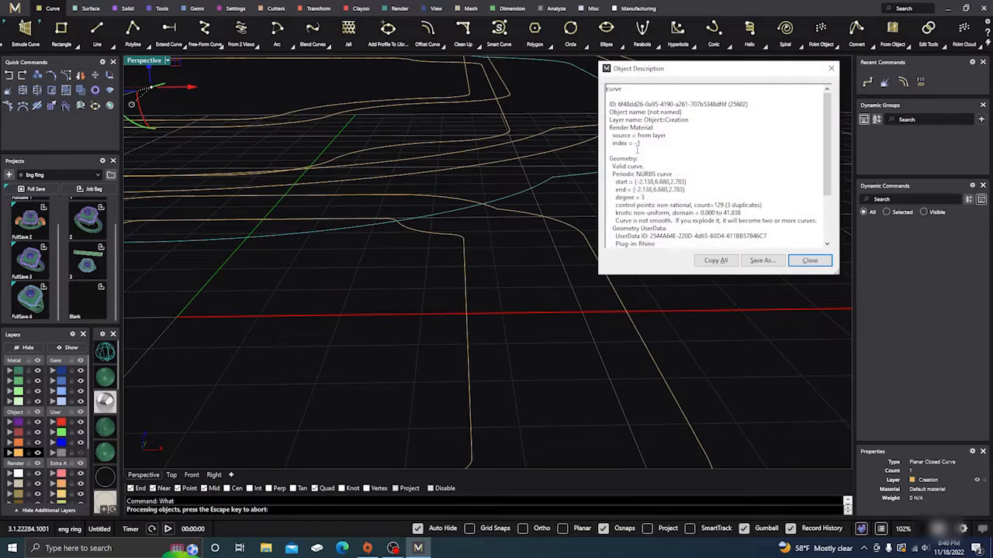
{"action": "left_click", "coordinate": [808, 260]}
{"action": "scroll", "coordinate": [731, 227], "scroll_direction": "up", "scroll_amount": 2}
{"action": "right_click_drag", "start_coordinate": [729, 229], "coordinate": [729, 238]}
{"action": "left_click", "coordinate": [593, 159]}
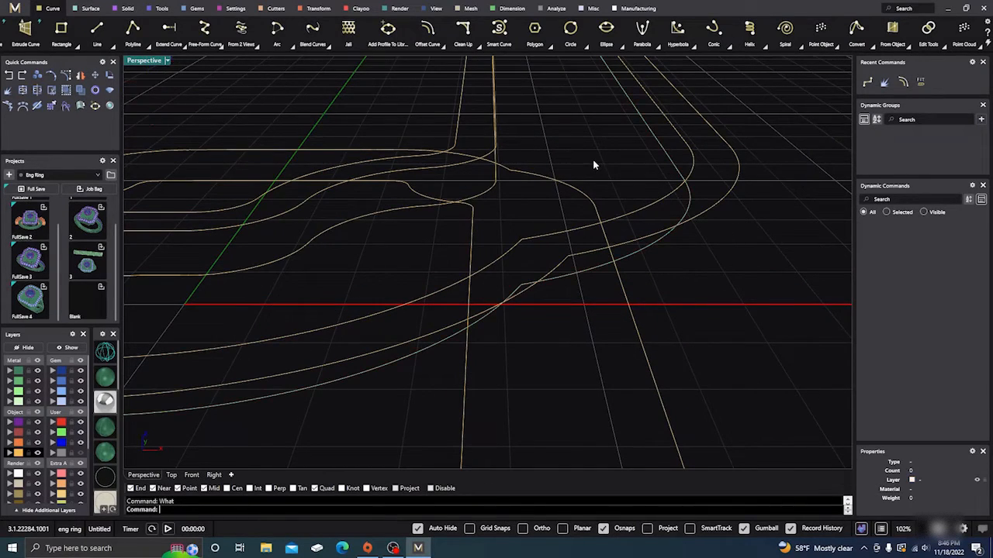
{"action": "scroll", "coordinate": [598, 195], "scroll_direction": "down", "scroll_amount": 4}
{"action": "right_click_drag", "start_coordinate": [598, 194], "coordinate": [581, 235]}
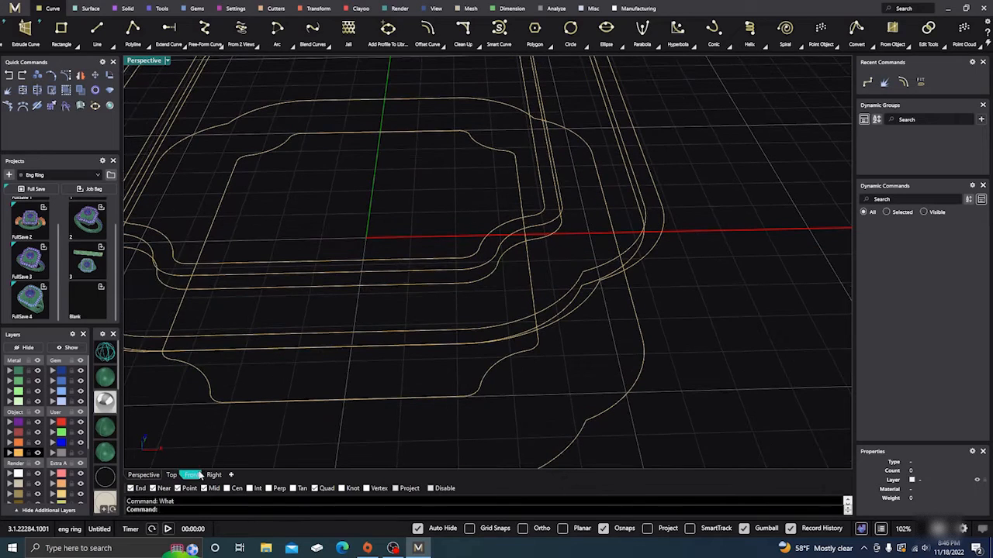
Create section points on all outlines in the Top view with a Section line from 0,0,0 along the positive X axis past the outermost curve.
{"action": "left_click", "coordinate": [171, 475]}
{"action": "scroll", "coordinate": [341, 277], "scroll_direction": "down", "scroll_amount": 2}
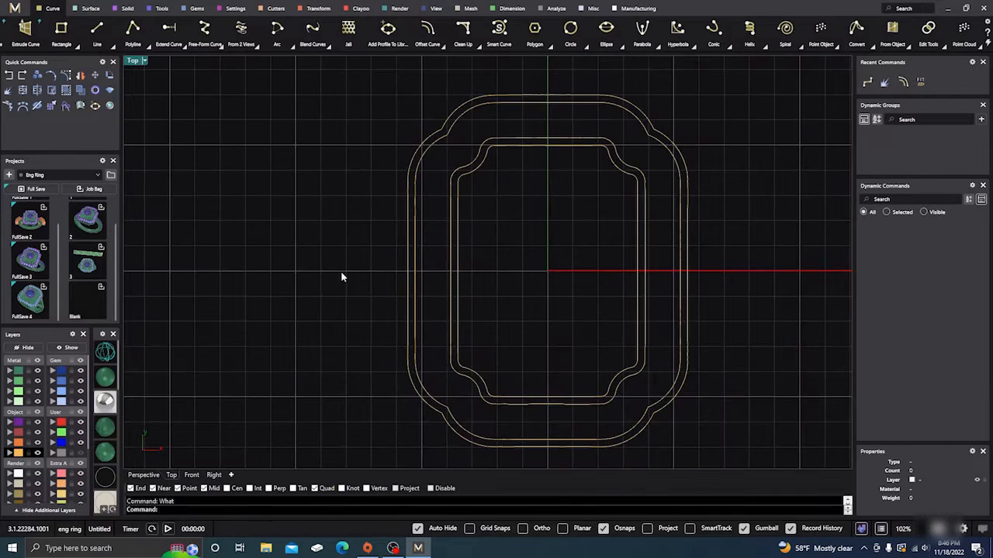
{"action": "right_click_drag", "start_coordinate": [512, 269], "coordinate": [442, 259]}
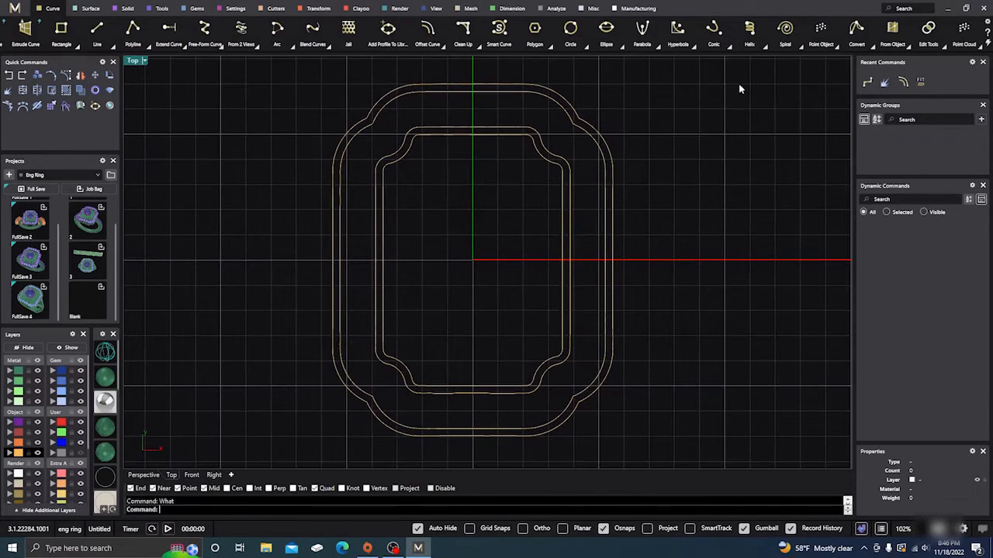
{"action": "left_click", "coordinate": [908, 50]}
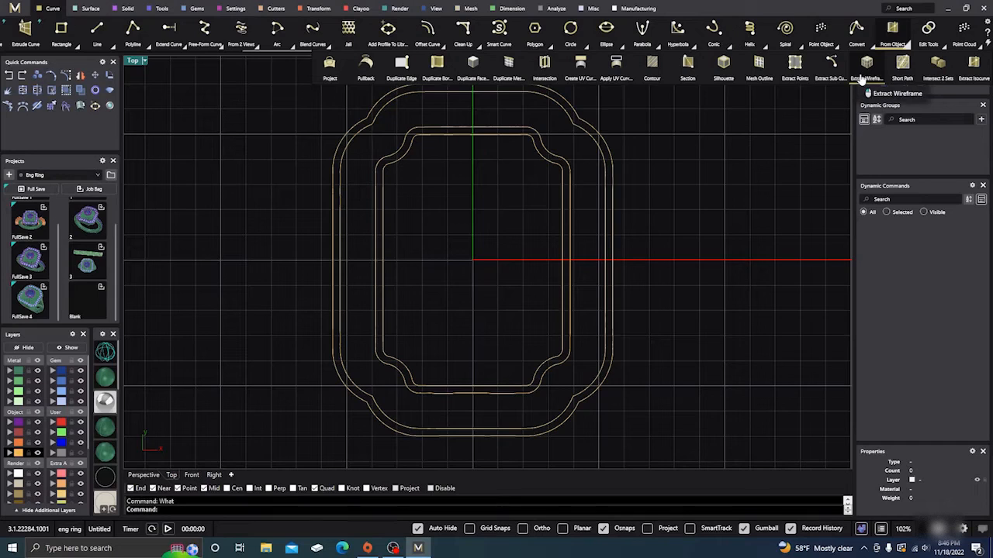
{"action": "left_click", "coordinate": [944, 50]}
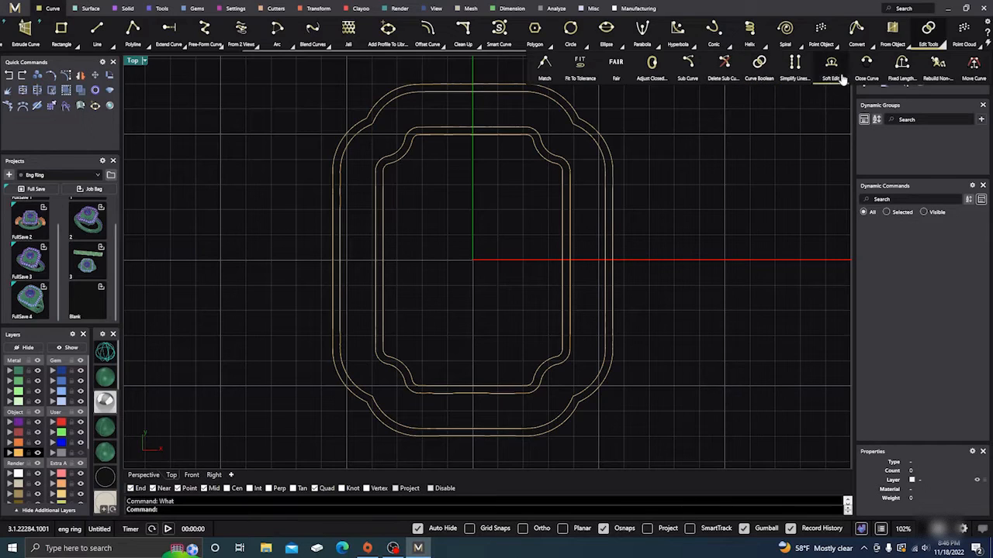
{"action": "left_click", "coordinate": [894, 35]}
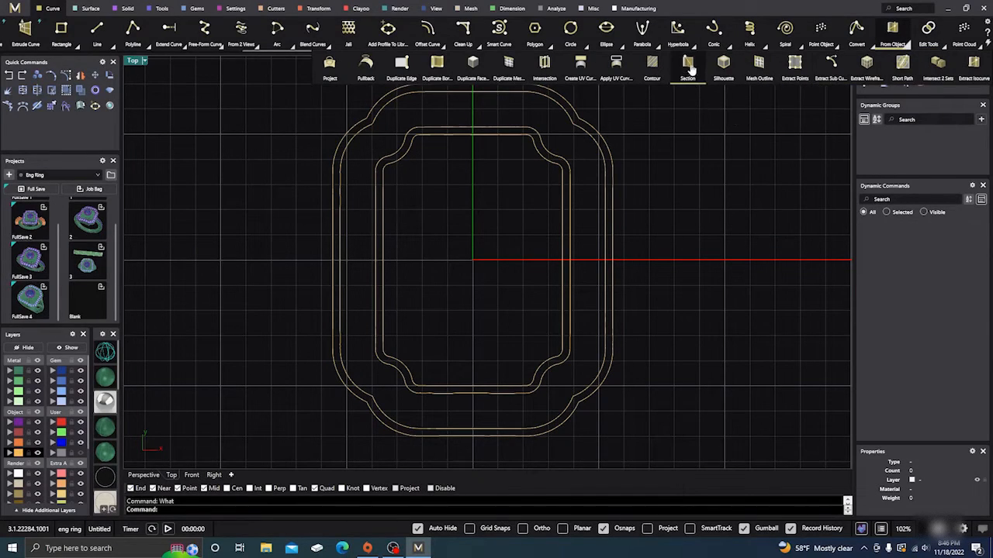
{"action": "left_click", "coordinate": [688, 64]}
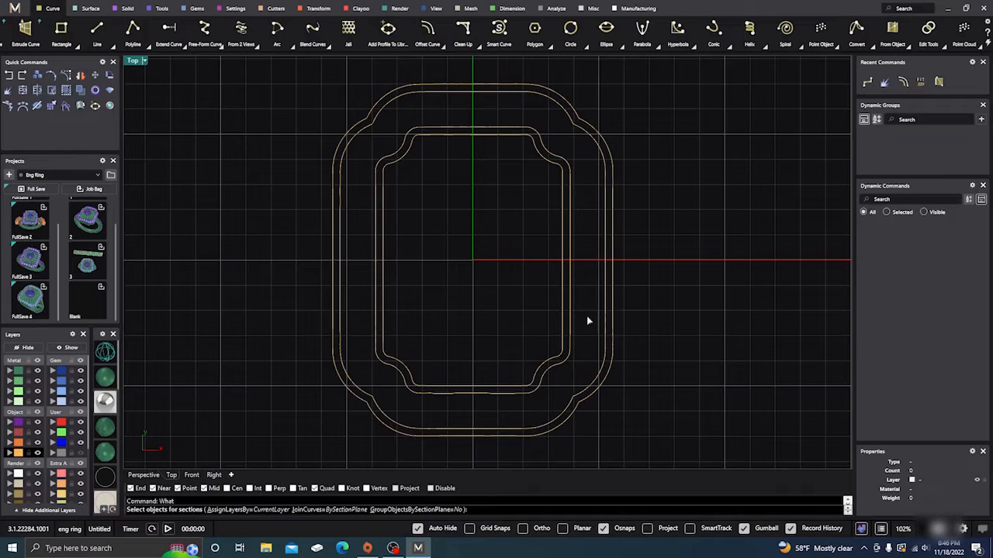
{"action": "left_click_drag", "start_coordinate": [655, 319], "coordinate": [525, 224]}
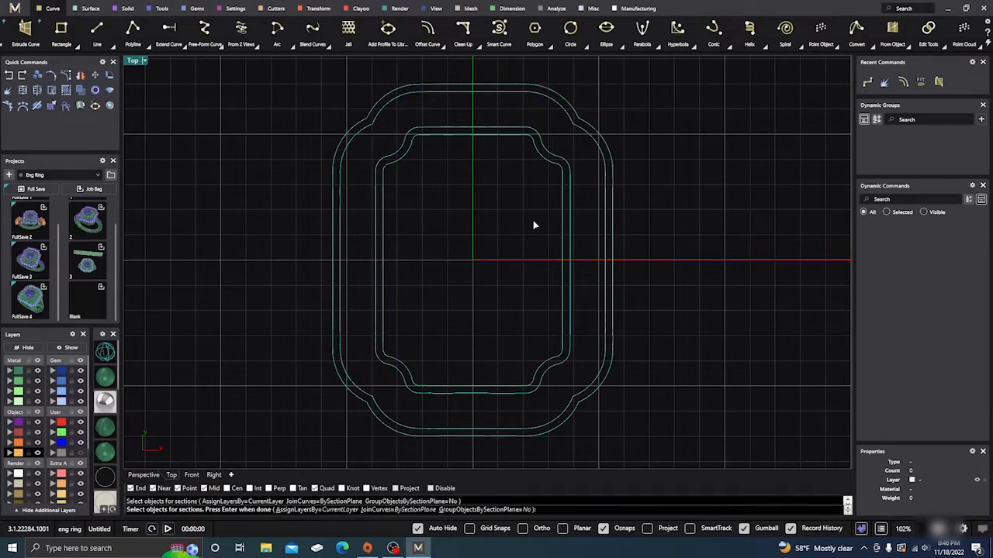
{"action": "key", "text": "Return"}
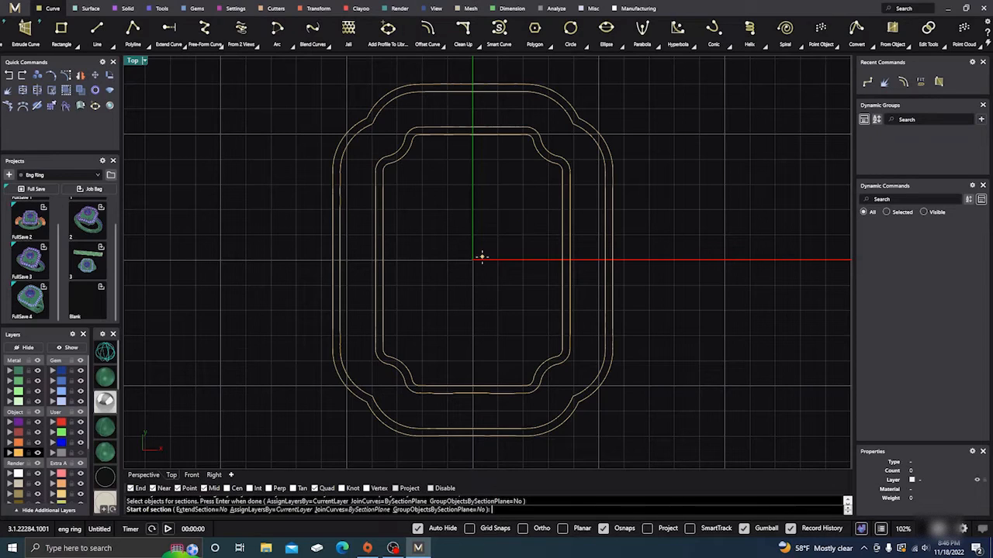
{"action": "left_click", "coordinate": [480, 258]}
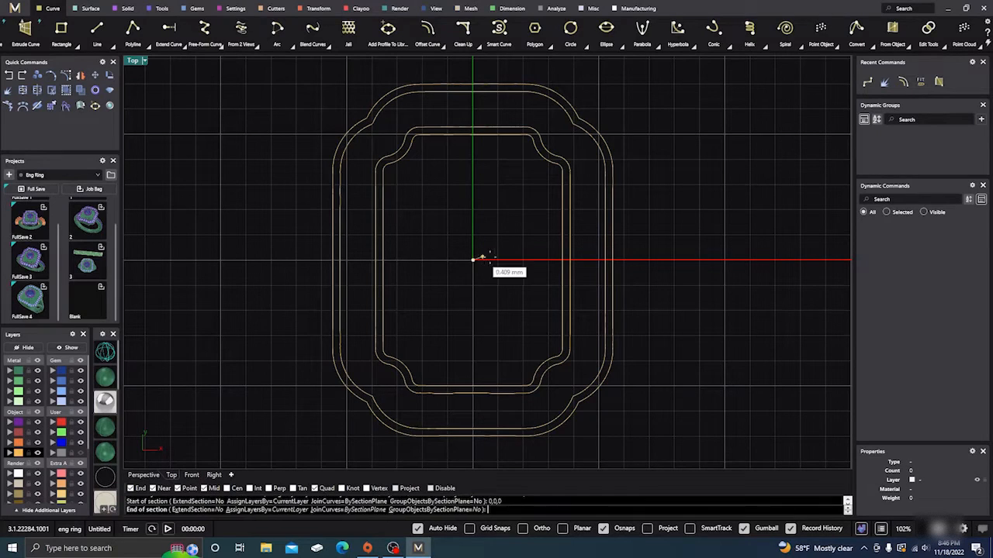
{"action": "left_click", "coordinate": [670, 260]}
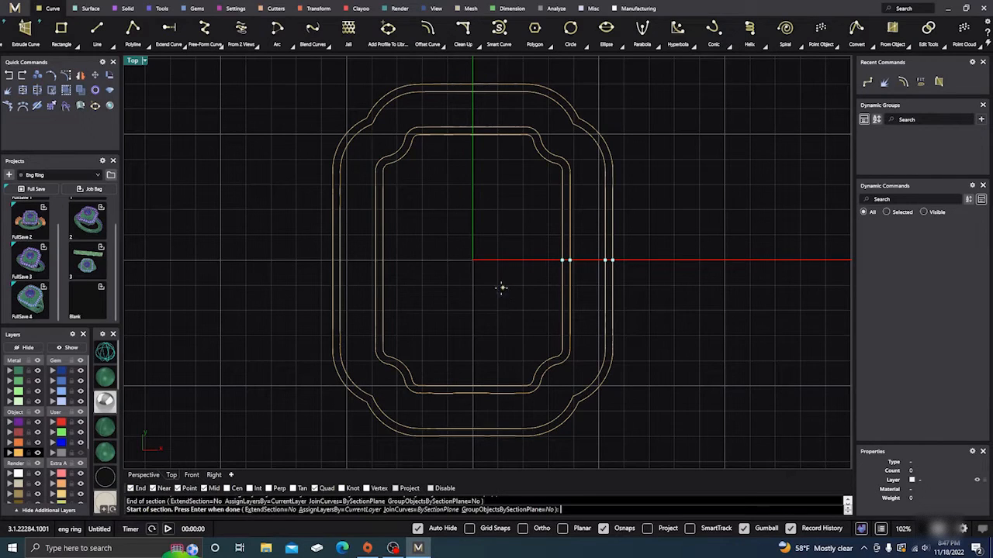
{"action": "key", "text": "Return"}
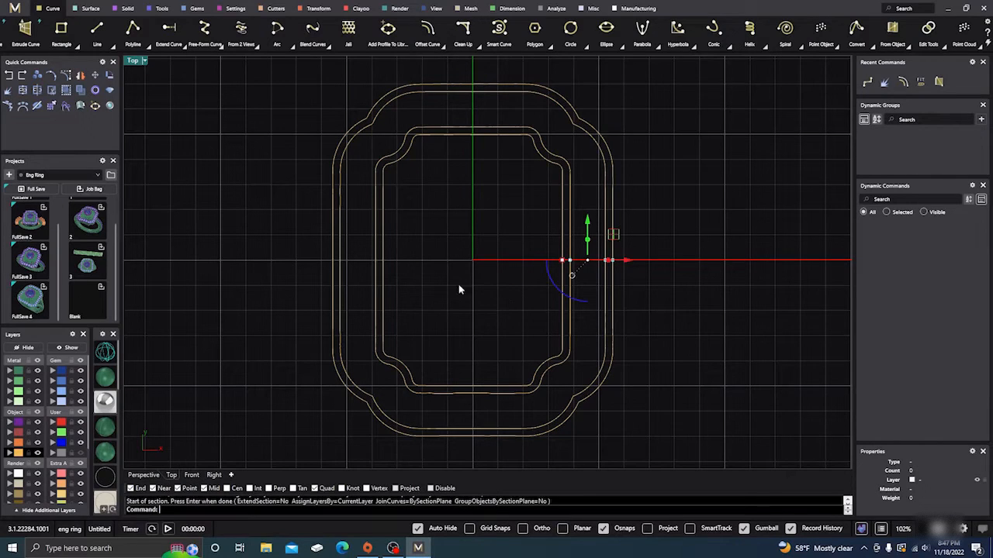
Draw a vertical line in the Perspective view from the lower inner outline's section point up to the innermost raised section point.
{"action": "left_click", "coordinate": [143, 474]}
{"action": "scroll", "coordinate": [473, 342], "scroll_direction": "down", "scroll_amount": 4}
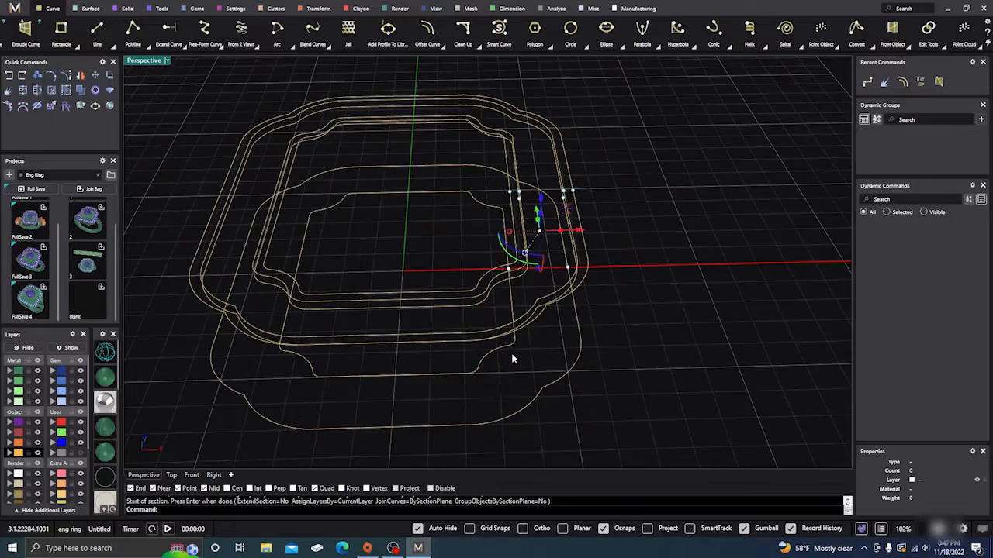
{"action": "right_click_drag", "start_coordinate": [515, 359], "coordinate": [473, 359]}
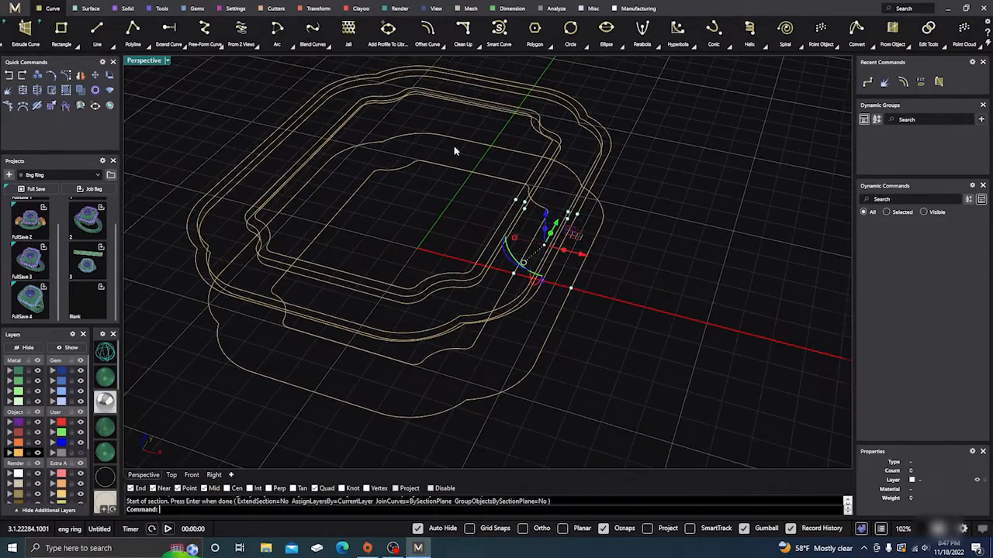
{"action": "scroll", "coordinate": [453, 155], "scroll_direction": "down", "scroll_amount": 2}
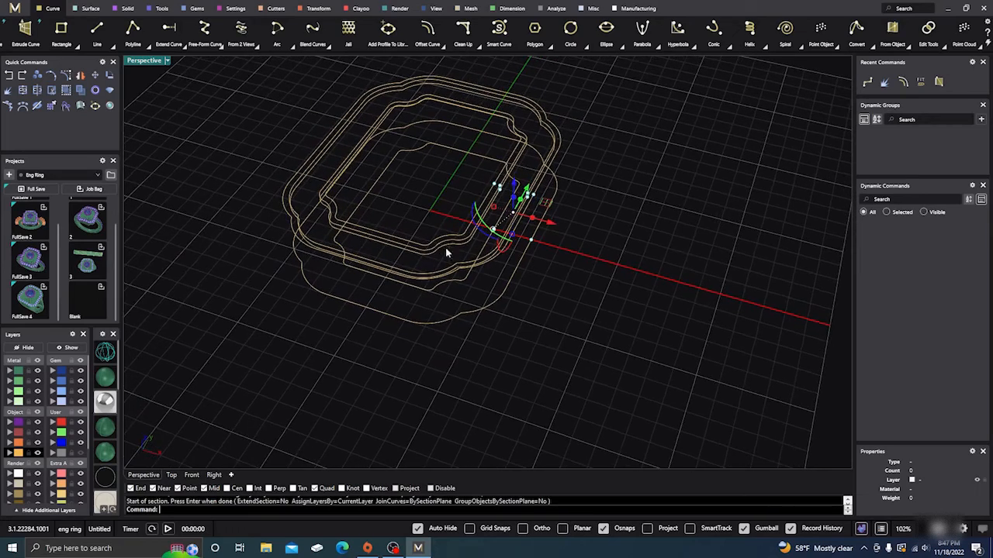
{"action": "scroll", "coordinate": [465, 233], "scroll_direction": "up", "scroll_amount": 3}
{"action": "scroll", "coordinate": [481, 237], "scroll_direction": "down", "scroll_amount": 1}
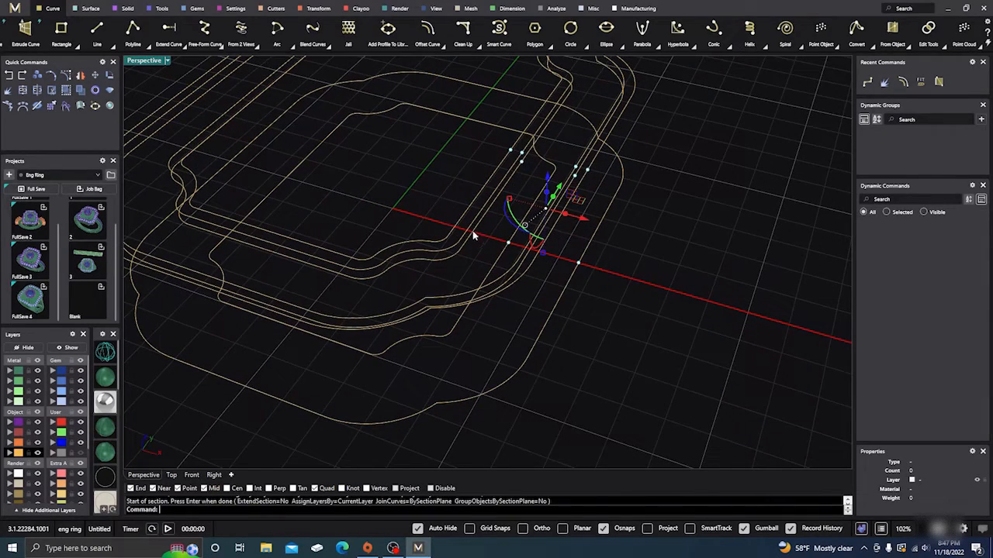
{"action": "left_click", "coordinate": [416, 206]}
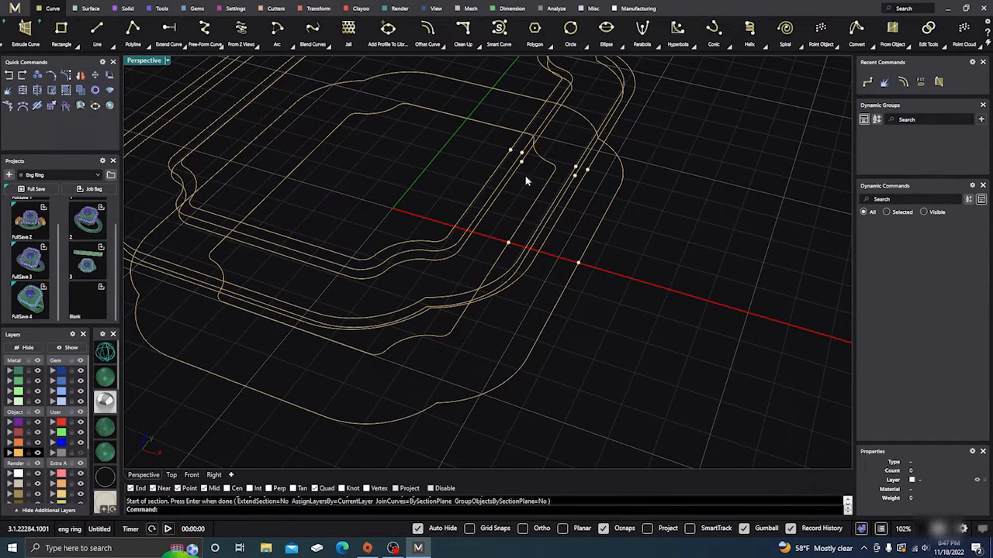
{"action": "left_click", "coordinate": [96, 31]}
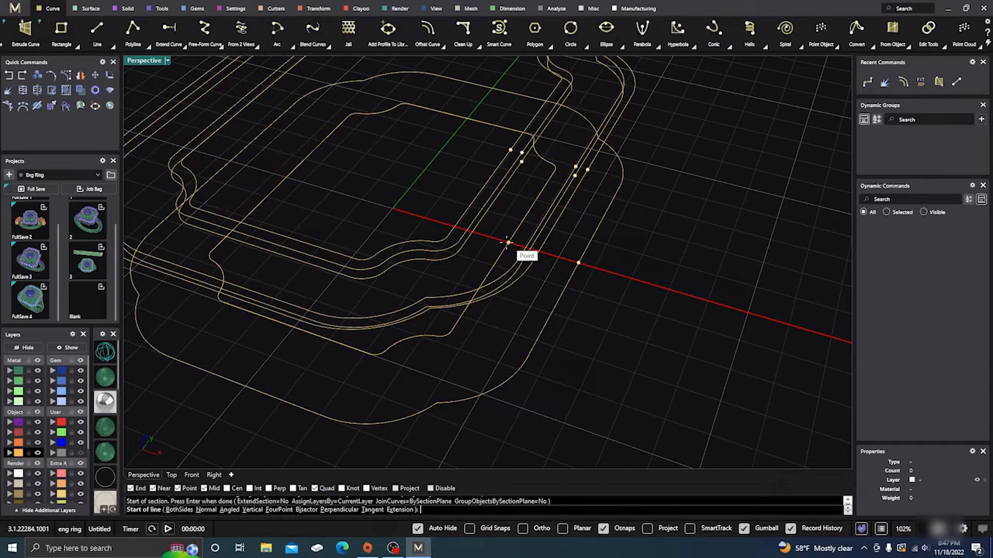
{"action": "left_click", "coordinate": [506, 242]}
{"action": "left_click", "coordinate": [510, 151]}
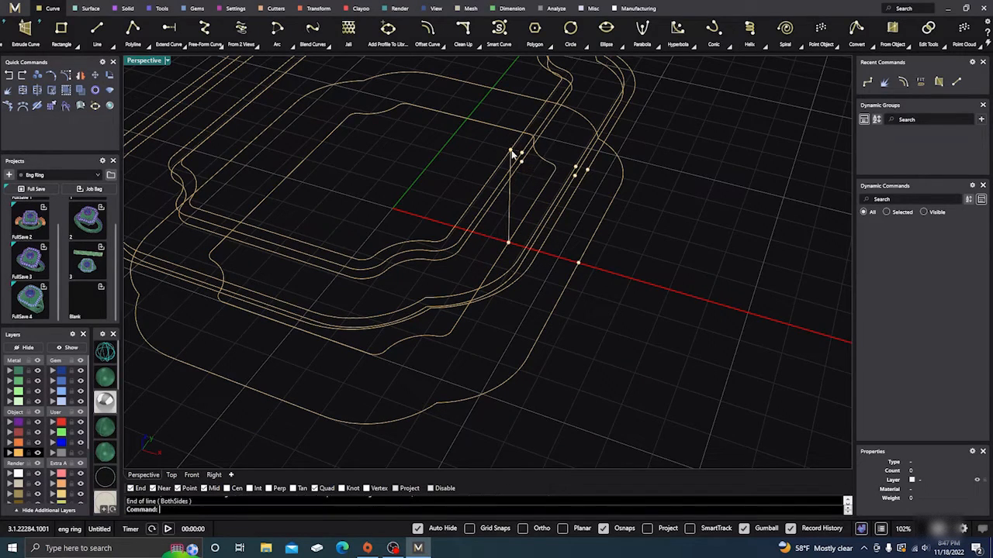
Draw a short vertical line from the second-innermost raised section point down to the lowered section point directly beneath it.
{"action": "right_click", "coordinate": [493, 140]}
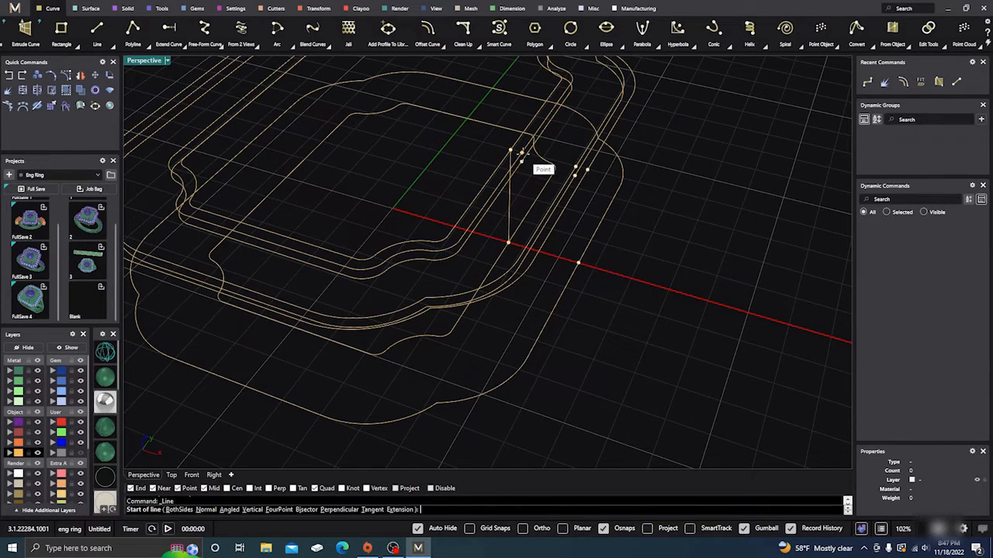
{"action": "scroll", "coordinate": [521, 152], "scroll_direction": "up", "scroll_amount": 3}
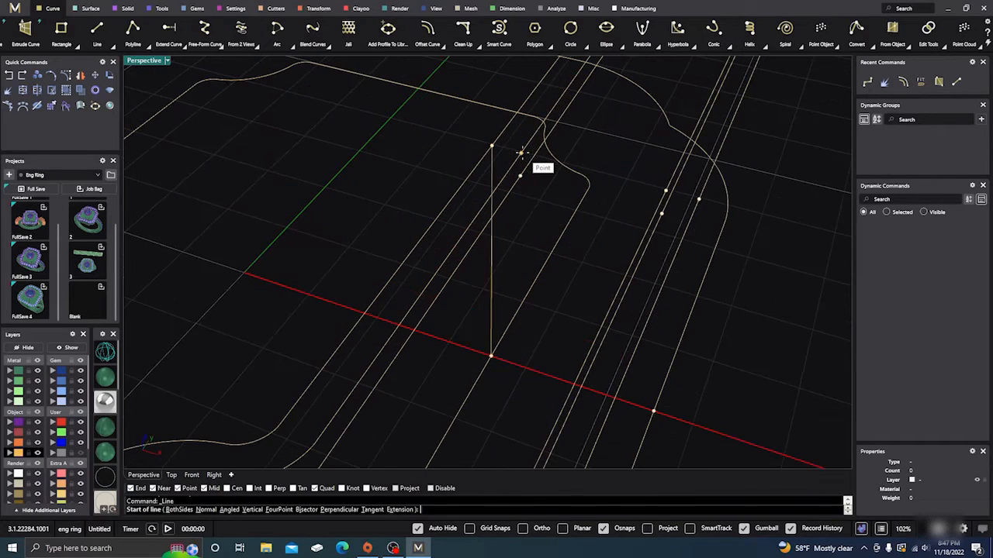
{"action": "left_click", "coordinate": [521, 152]}
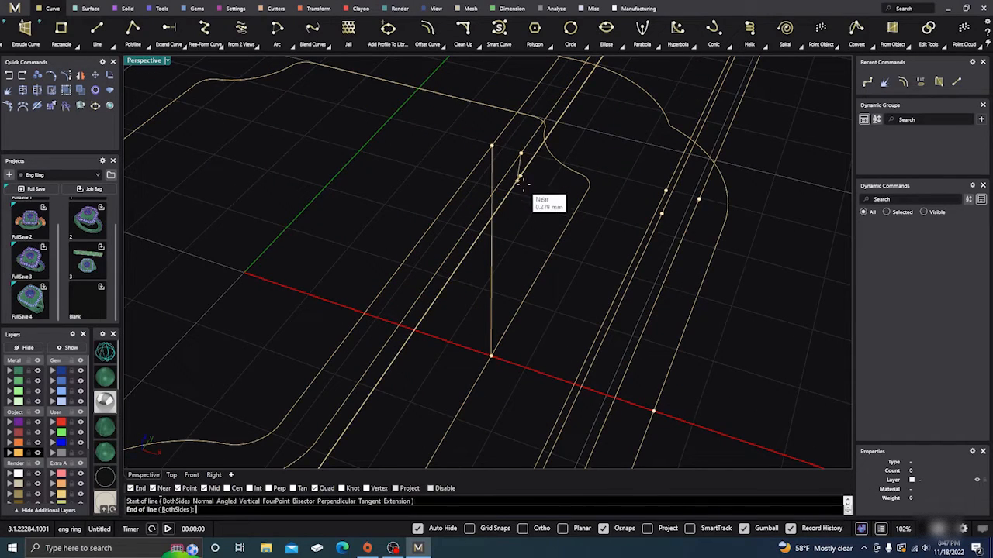
{"action": "left_click", "coordinate": [520, 176]}
Draw a horizontal line connecting the section points of the two lowered middle curves.
{"action": "right_click", "coordinate": [523, 175]}
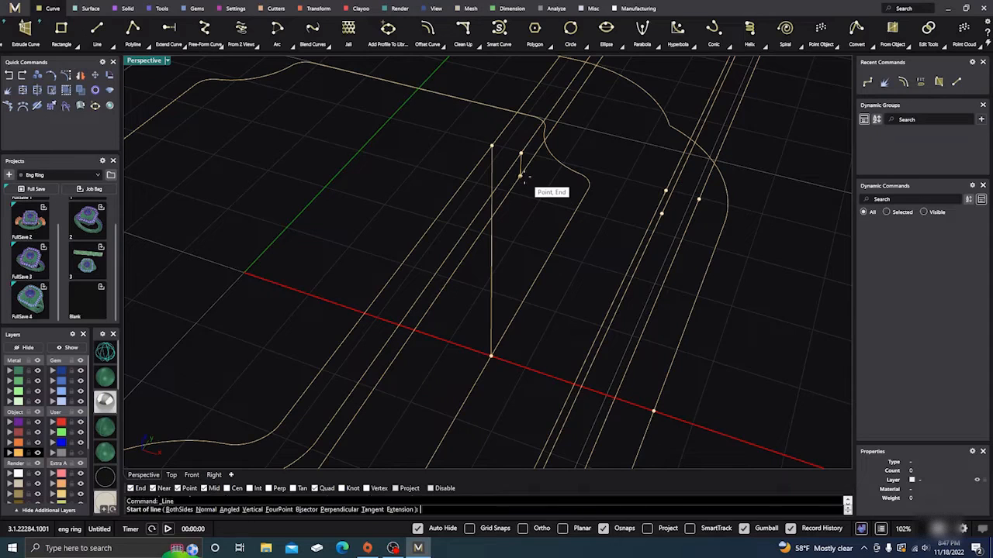
{"action": "left_click", "coordinate": [522, 177]}
{"action": "right_click_drag", "start_coordinate": [625, 231], "coordinate": [658, 197]}
{"action": "left_click", "coordinate": [677, 153]}
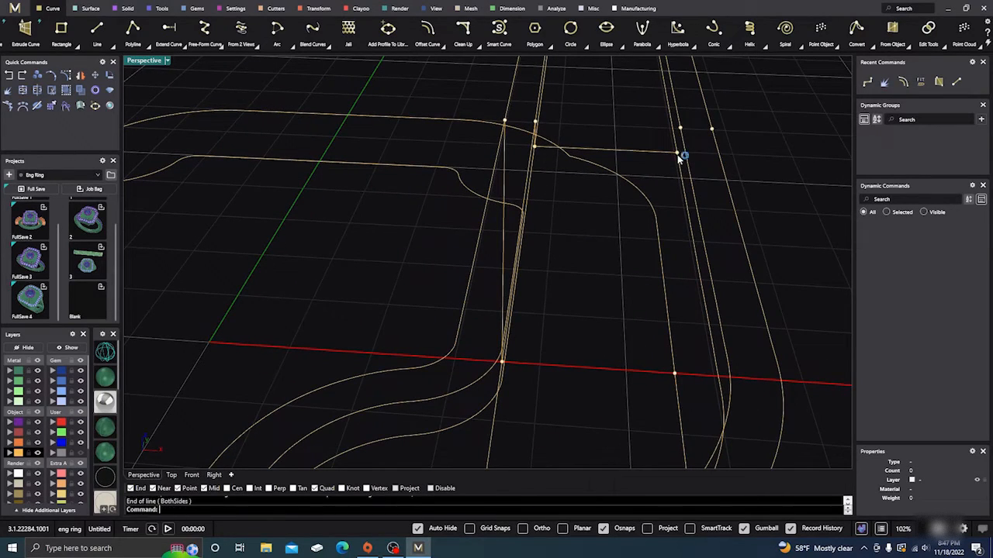
Draw a short vertical line from the larger lowered middle curve's section point up to the raised point above it.
{"action": "right_click", "coordinate": [677, 154]}
{"action": "left_click", "coordinate": [677, 153]}
{"action": "left_click", "coordinate": [681, 128]}
Draw a vertical line from the outermost raised section point down to the lower outer outline's section point.
{"action": "right_click_drag", "start_coordinate": [633, 176], "coordinate": [673, 210]}
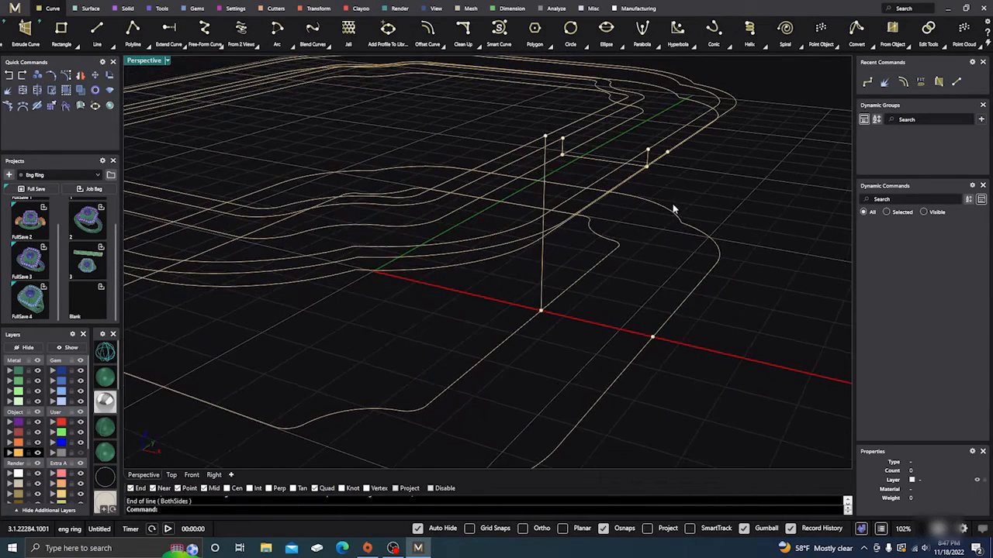
{"action": "right_click", "coordinate": [654, 231]}
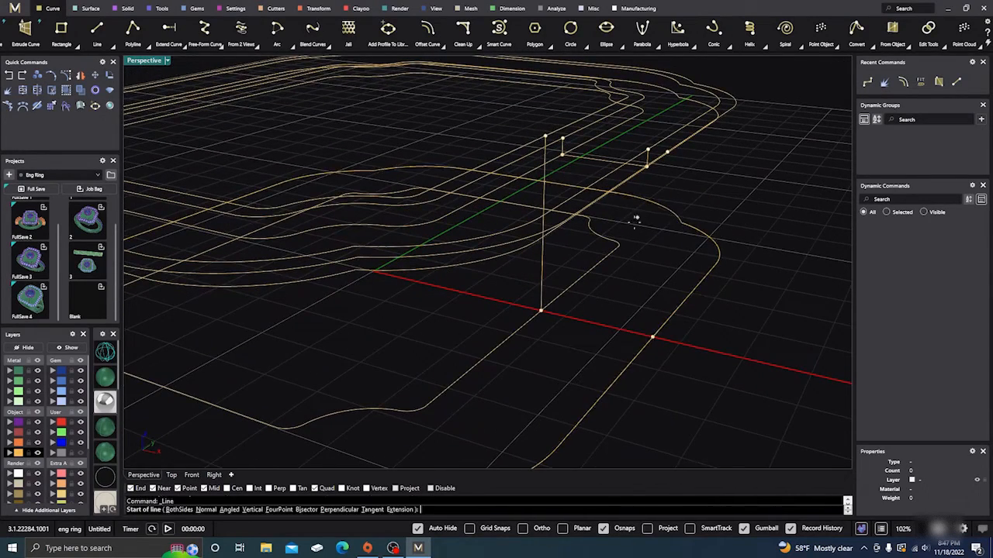
{"action": "left_click", "coordinate": [667, 152]}
{"action": "left_click", "coordinate": [652, 337]}
Close the profile's base with a line between the section points of the two lower outlines.
{"action": "right_click", "coordinate": [595, 332]}
{"action": "left_click", "coordinate": [541, 313]}
{"action": "left_click", "coordinate": [653, 337]}
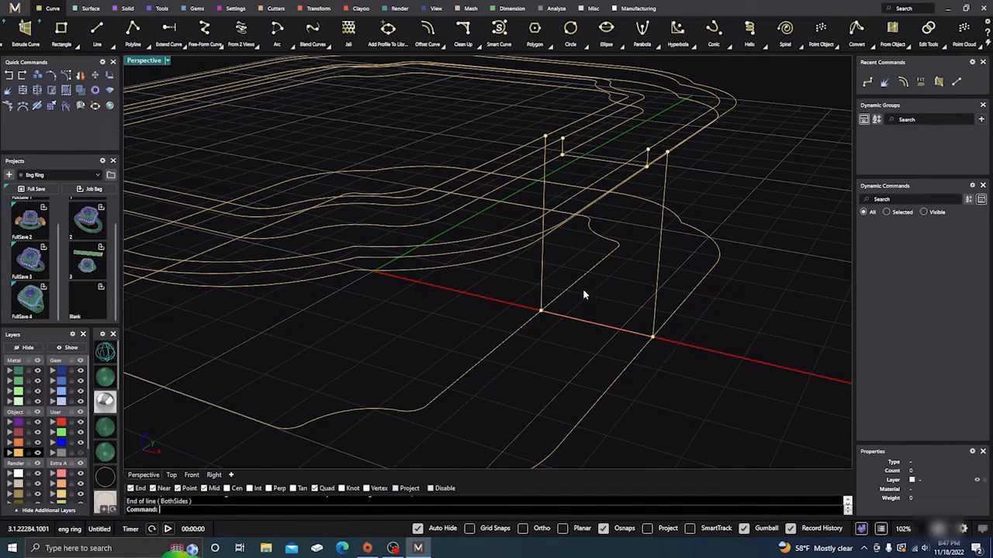
Draw an Arc Direction curve about 0.3 mm wide bulging upward between the two inner raised section points, setting its direction in the Front view.
{"action": "scroll", "coordinate": [583, 288], "scroll_direction": "down", "scroll_amount": 4}
{"action": "right_click_drag", "start_coordinate": [578, 302], "coordinate": [571, 199]}
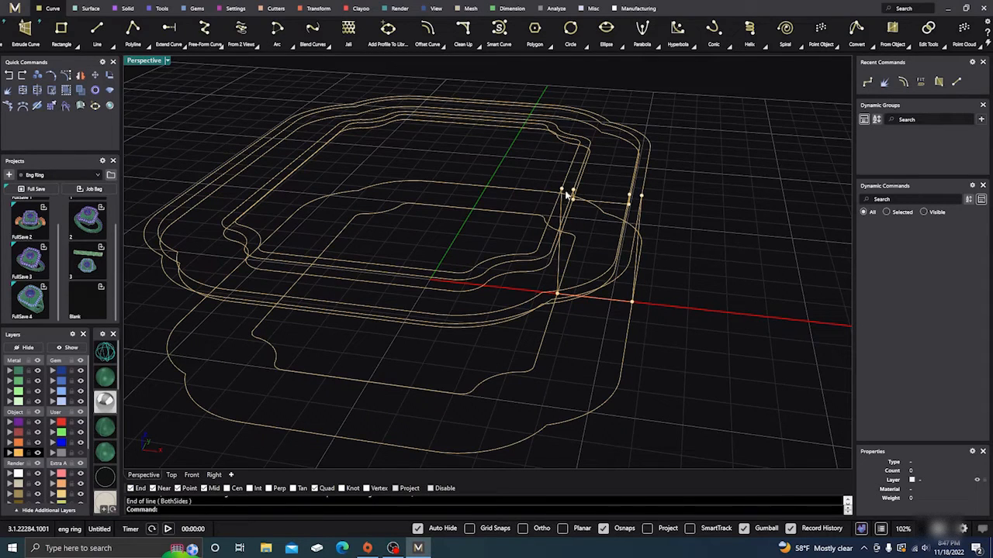
{"action": "right_click_drag", "start_coordinate": [434, 204], "coordinate": [443, 206]}
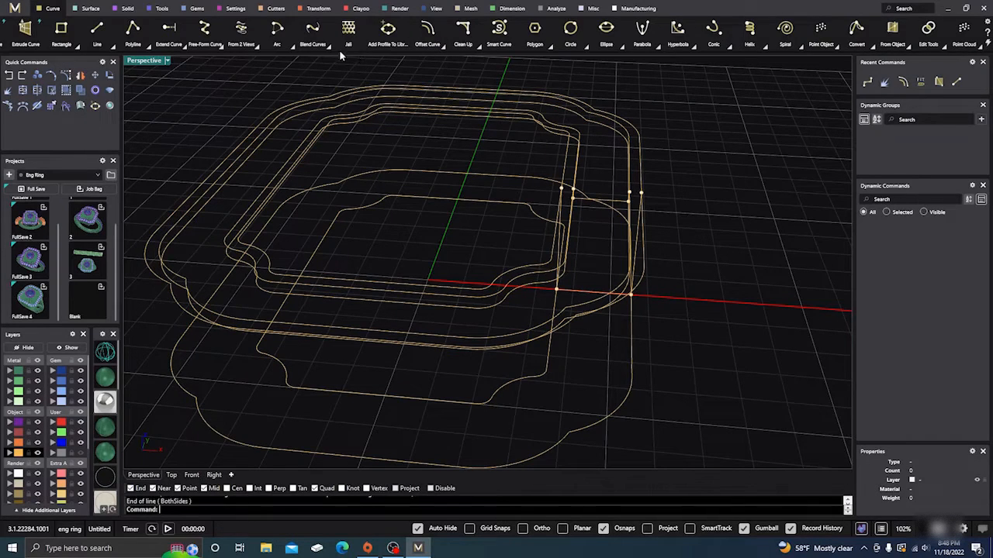
{"action": "left_click", "coordinate": [282, 45]}
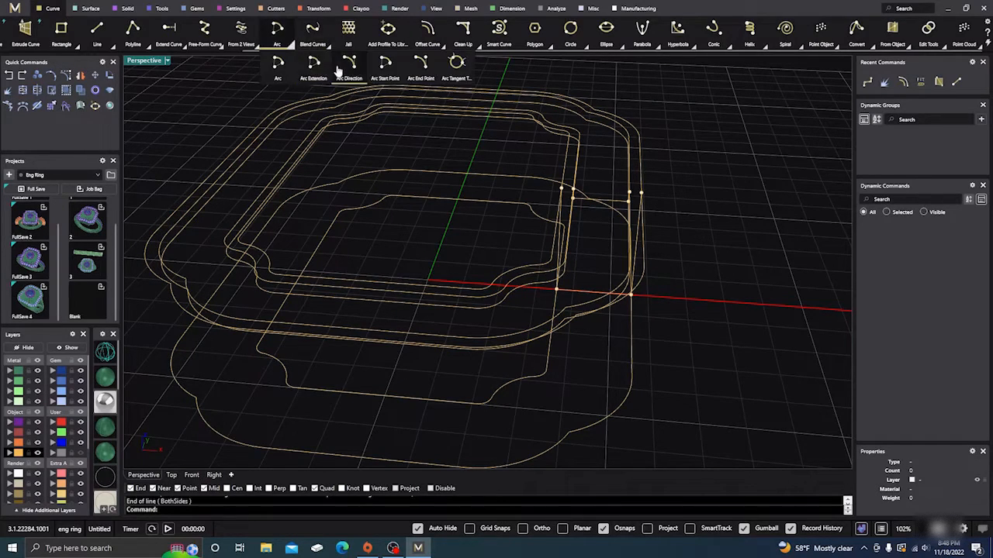
{"action": "left_click", "coordinate": [348, 67]}
{"action": "scroll", "coordinate": [560, 194], "scroll_direction": "up", "scroll_amount": 5}
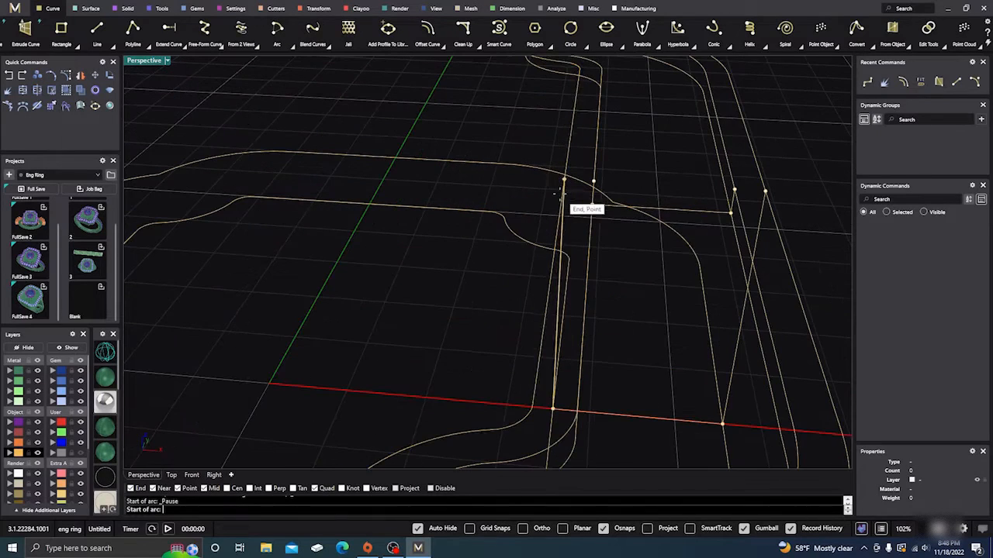
{"action": "left_click", "coordinate": [564, 181]}
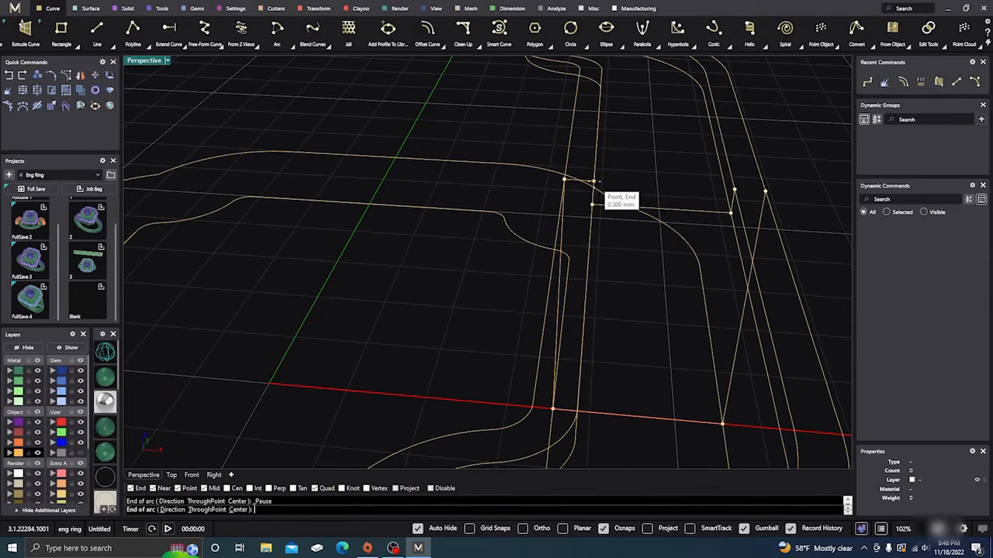
{"action": "key", "text": "Escape"}
{"action": "right_click", "coordinate": [533, 183]}
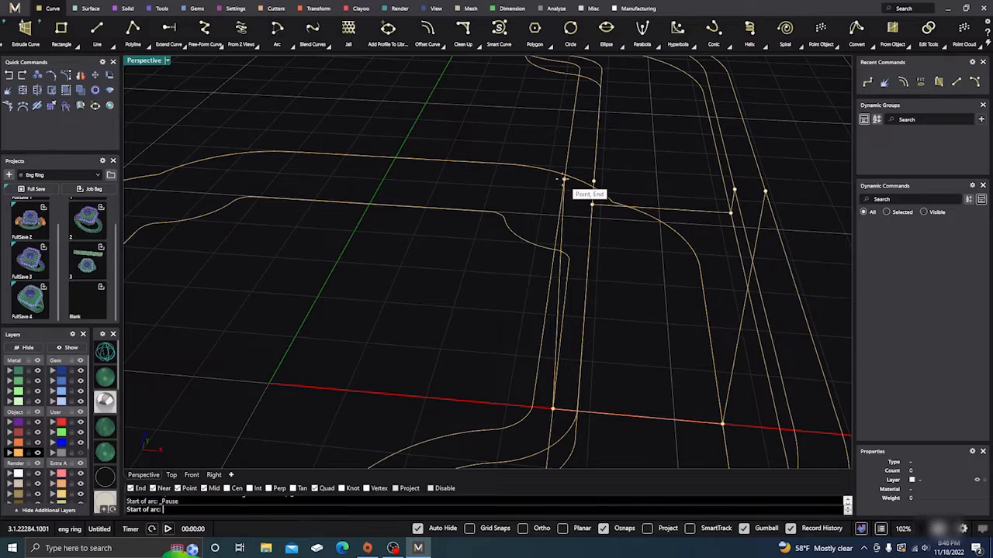
{"action": "left_click", "coordinate": [564, 180]}
{"action": "left_click", "coordinate": [593, 183]}
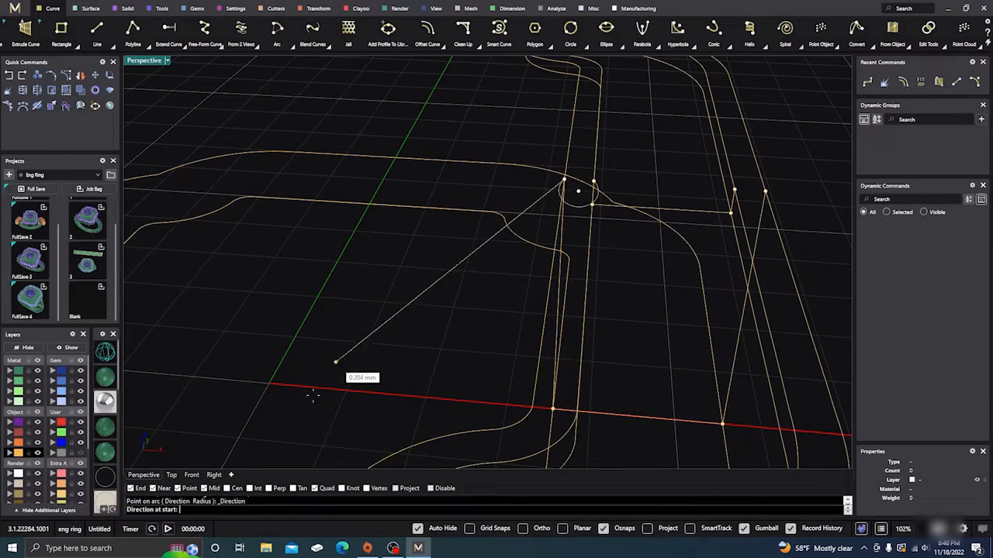
{"action": "left_click", "coordinate": [191, 475]}
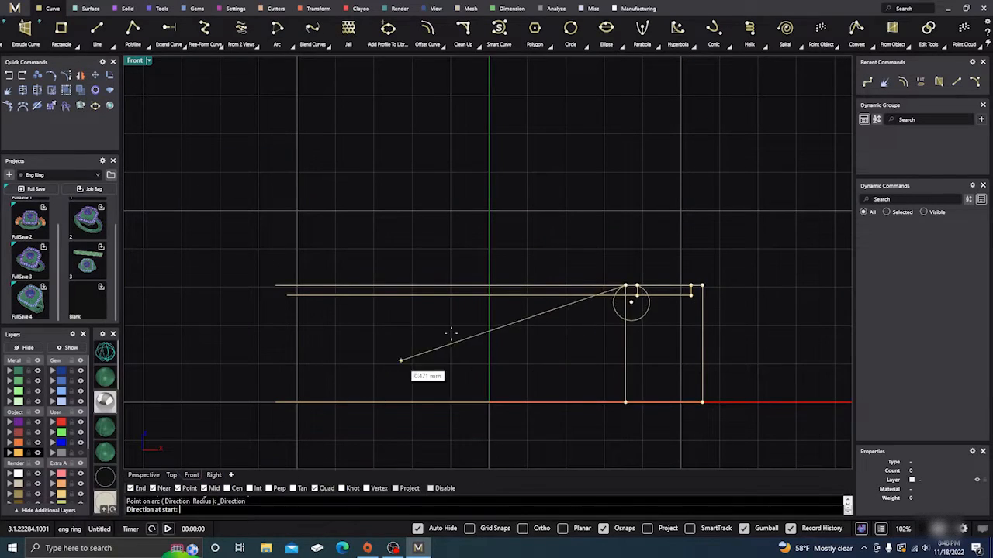
{"action": "left_click", "coordinate": [620, 239]}
Draw a matching upward-bulging Arc Direction curve between the two outer raised section points, setting its direction in the Front view.
{"action": "left_click", "coordinate": [143, 475]}
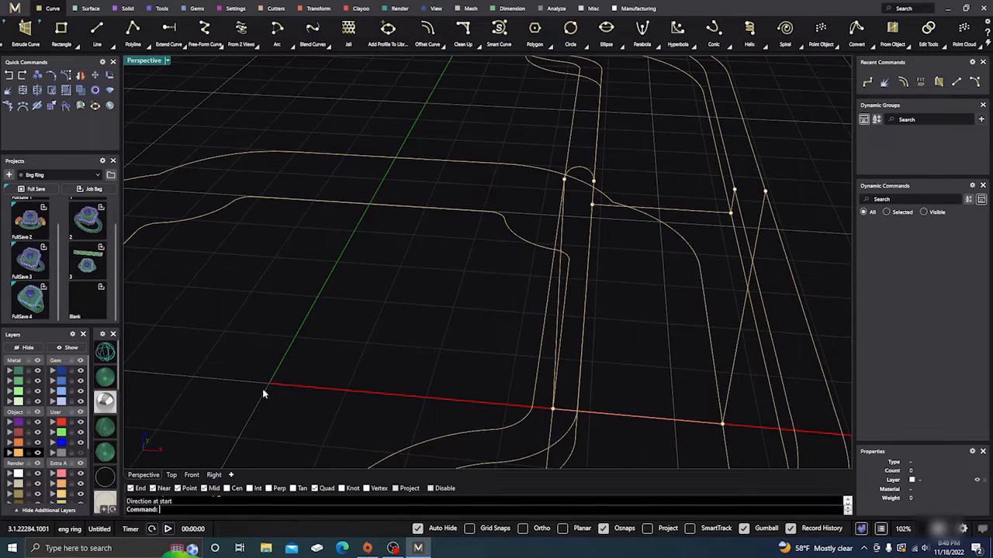
{"action": "key", "text": "Return"}
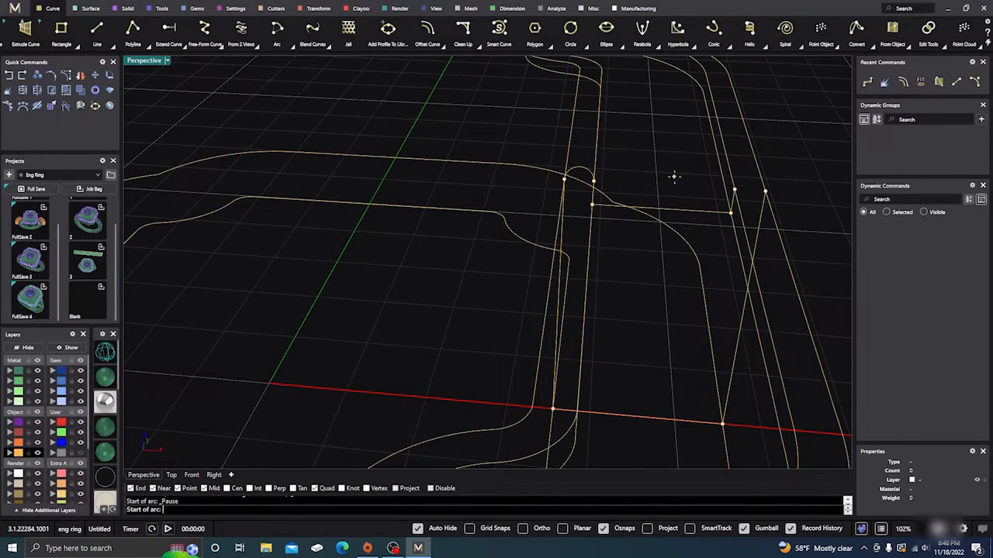
{"action": "left_click", "coordinate": [733, 191]}
{"action": "left_click", "coordinate": [765, 193]}
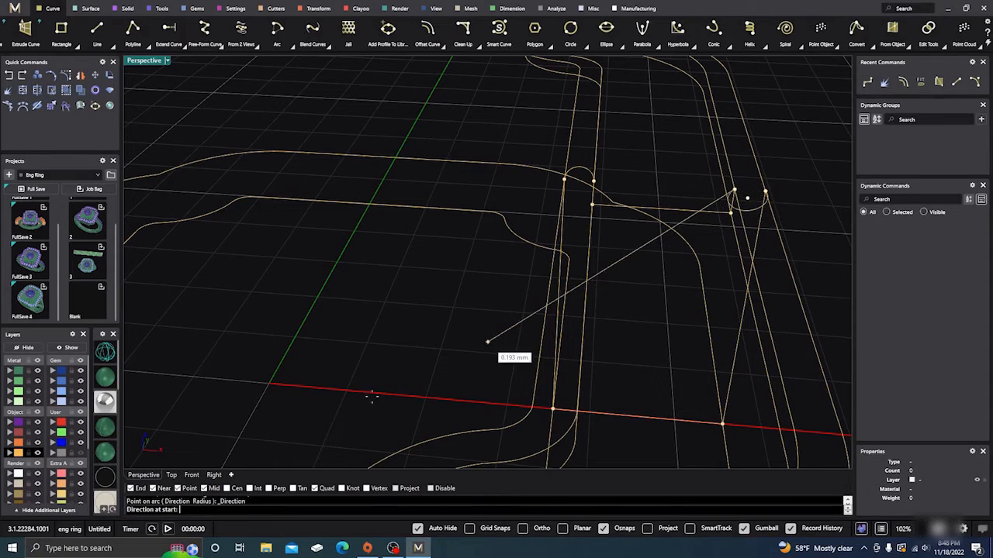
{"action": "left_click", "coordinate": [191, 475]}
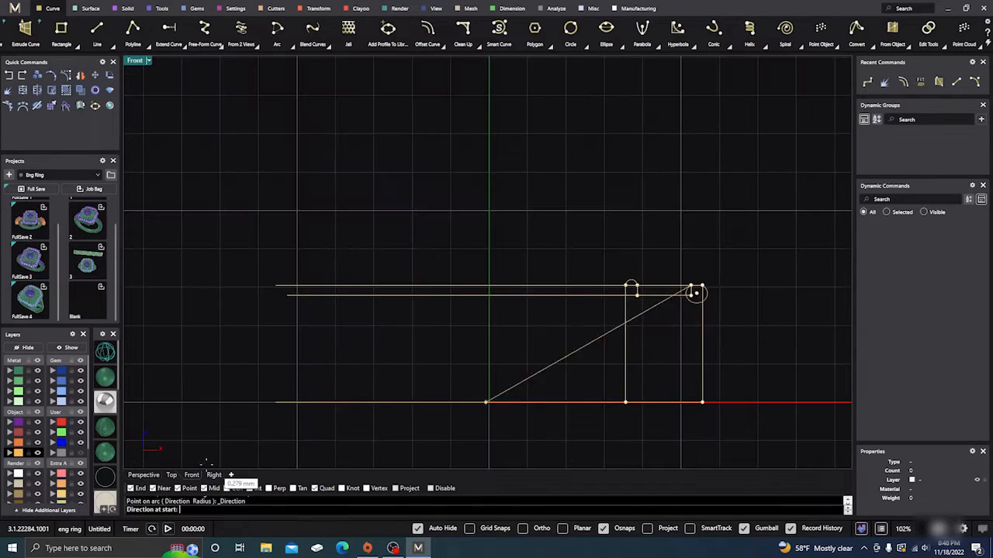
{"action": "left_click", "coordinate": [689, 244]}
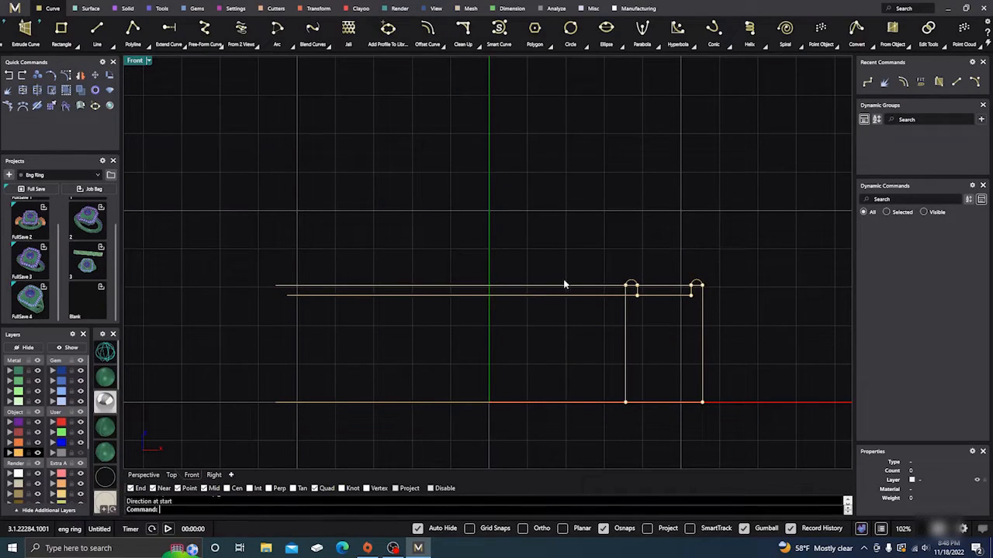
Use Sweep 2 to sweep the innermost vertical profile line along the lower and raised inner outlines, forming the inner wall.
{"action": "left_click", "coordinate": [144, 475]}
{"action": "scroll", "coordinate": [417, 275], "scroll_direction": "down", "scroll_amount": 4}
{"action": "right_click_drag", "start_coordinate": [450, 287], "coordinate": [432, 279]}
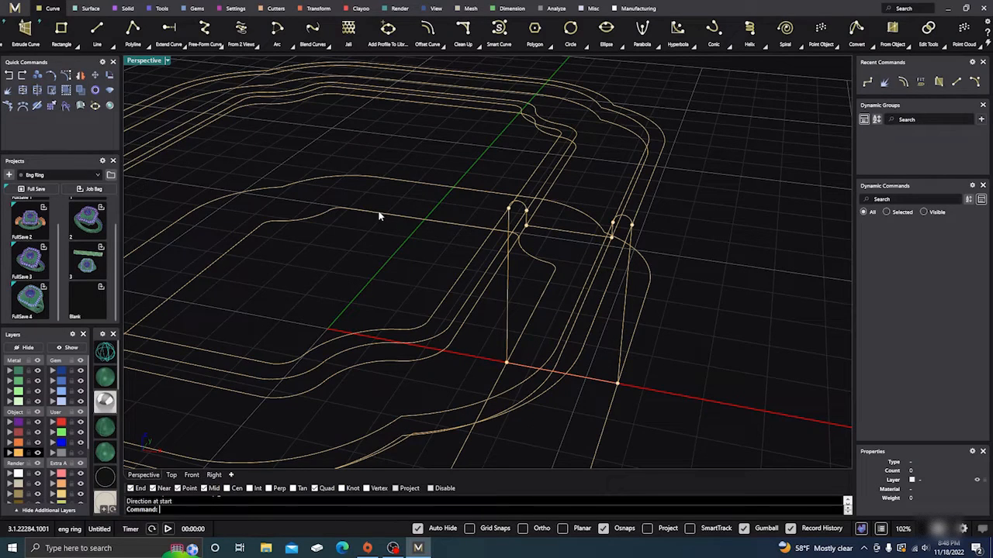
{"action": "scroll", "coordinate": [497, 175], "scroll_direction": "down", "scroll_amount": 4}
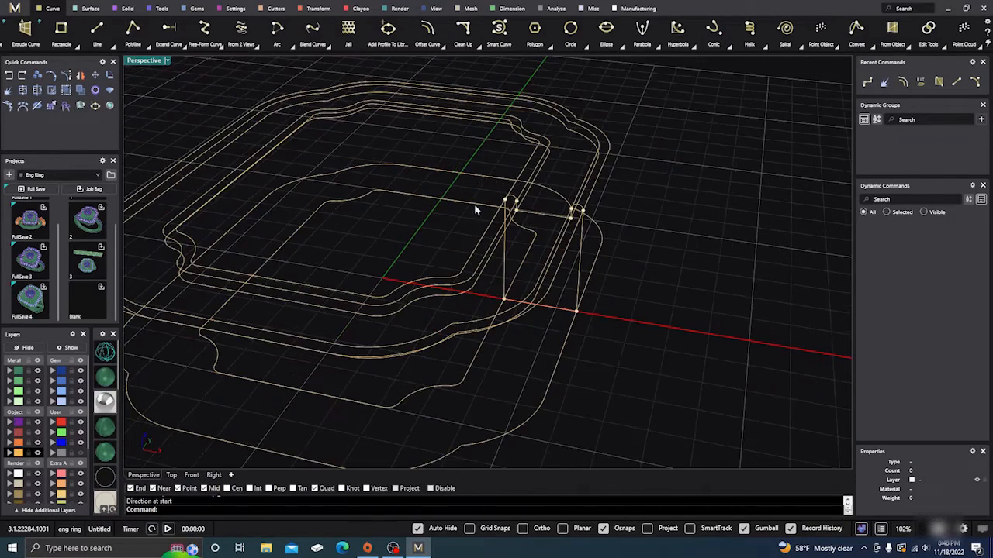
{"action": "mouse_move", "coordinate": [466, 225]}
{"action": "right_mouse_down"}
{"action": "mouse_move", "coordinate": [453, 204]}
{"action": "mouse_move", "coordinate": [461, 218]}
{"action": "right_mouse_up"}
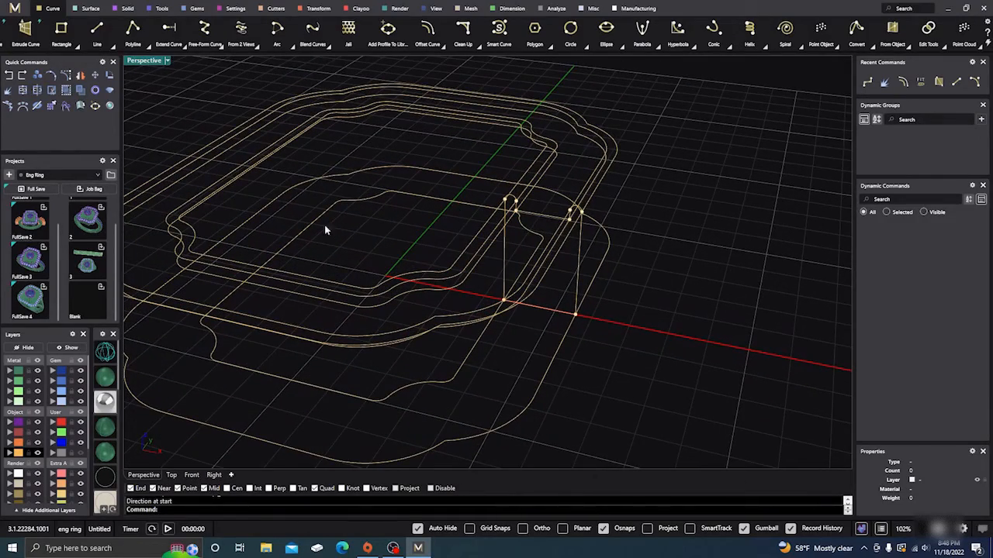
{"action": "left_click", "coordinate": [89, 8]}
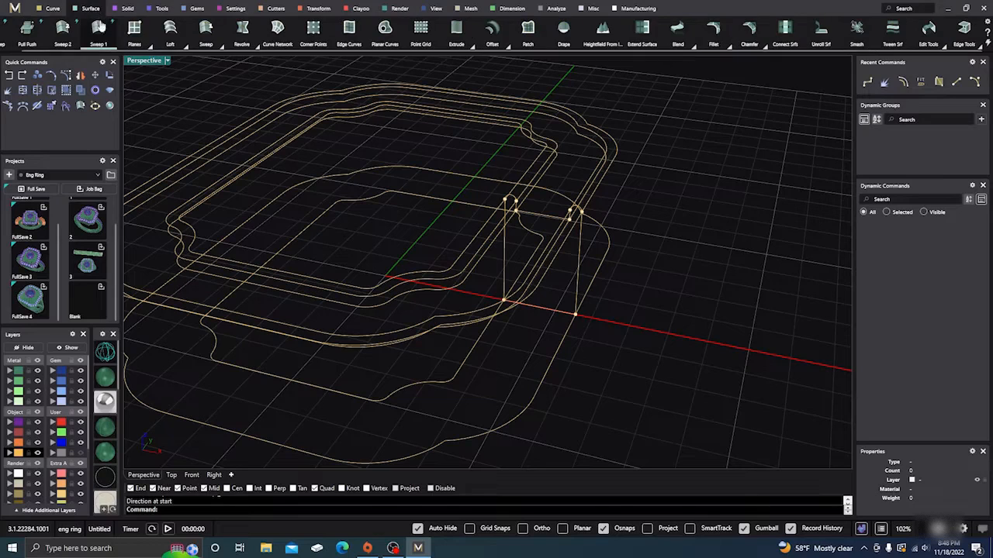
{"action": "left_click", "coordinate": [67, 34]}
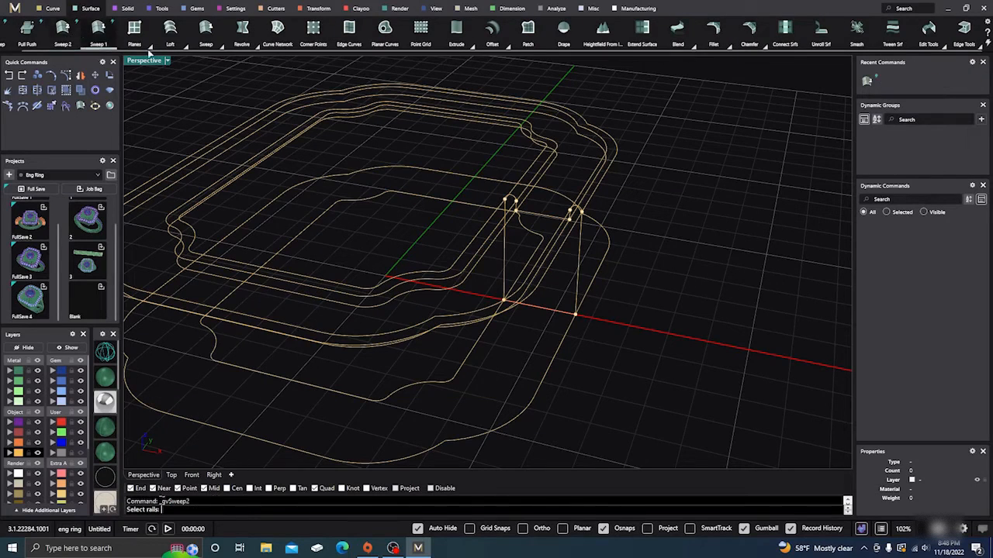
{"action": "left_click", "coordinate": [473, 355]}
{"action": "left_click", "coordinate": [468, 247]}
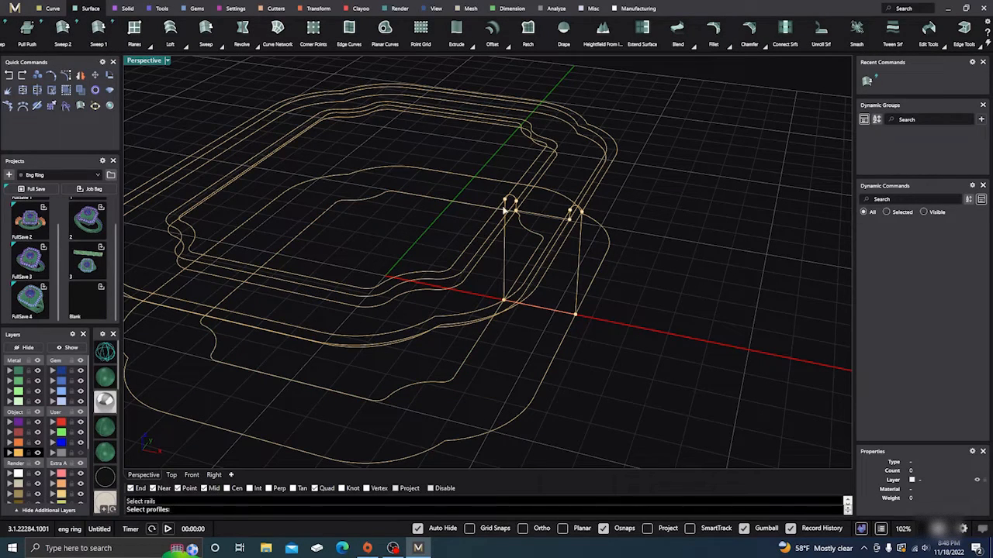
{"action": "left_click", "coordinate": [503, 248]}
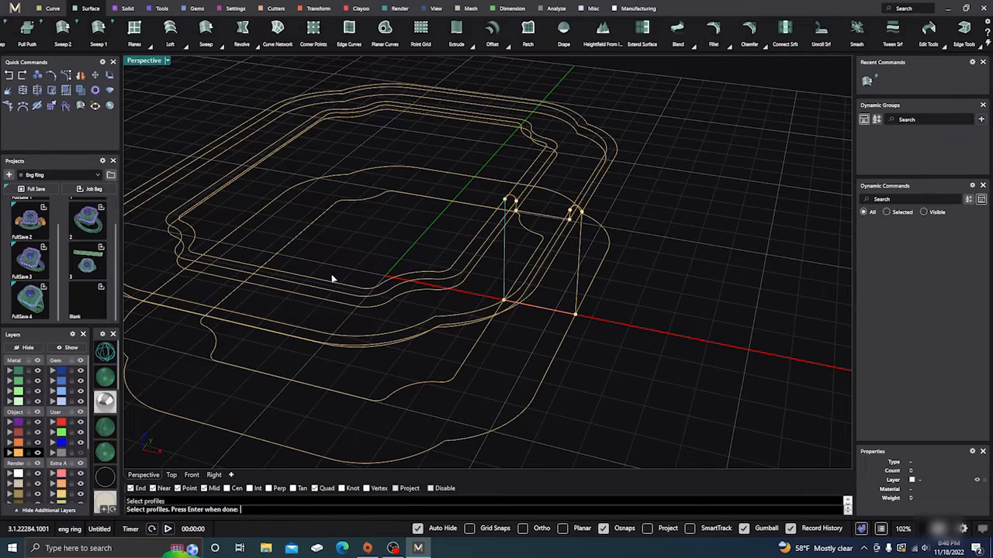
{"action": "key", "text": "Return"}
{"action": "key", "text": "Return"}
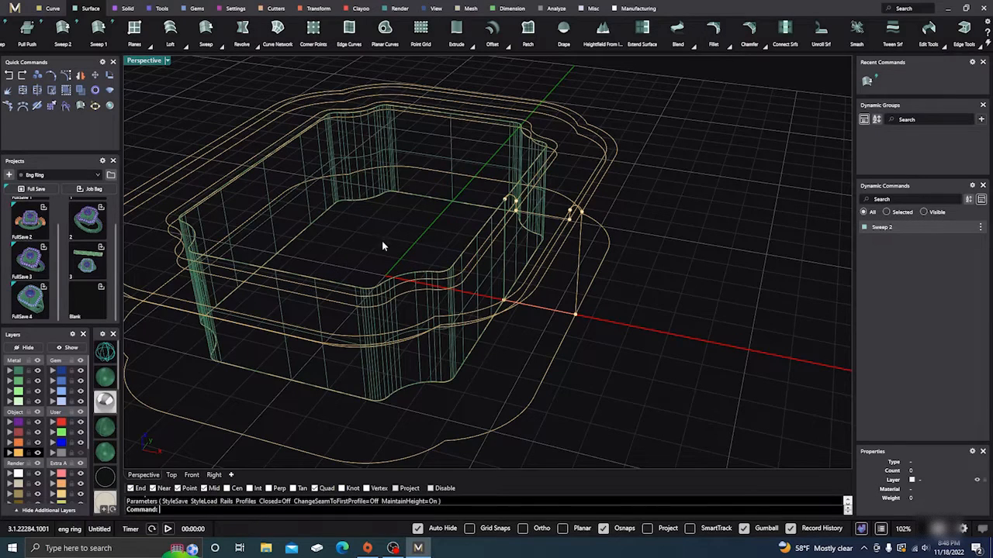
Sweep the inner dome arc along the two raised outlines at its ends with Sweep 2.
{"action": "key", "text": "Return"}
{"action": "scroll", "coordinate": [497, 214], "scroll_direction": "up", "scroll_amount": 4}
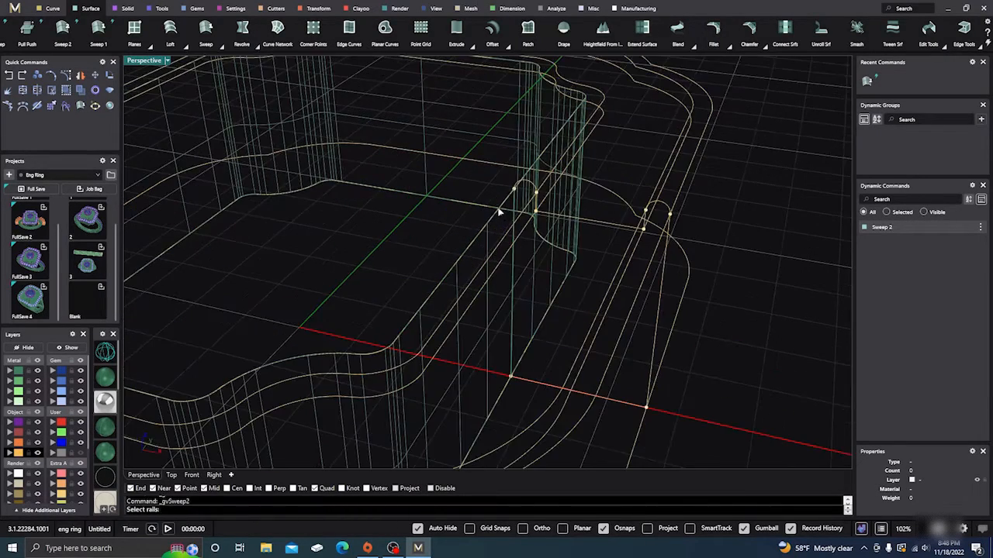
{"action": "left_click", "coordinate": [502, 210]}
{"action": "left_click", "coordinate": [529, 187]}
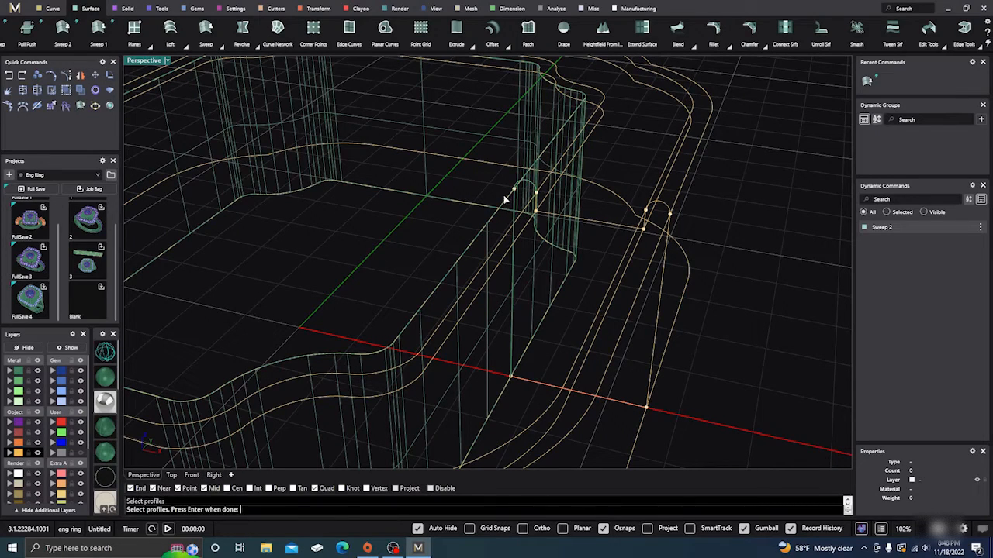
{"action": "key", "text": "Return"}
{"action": "key", "text": "Return"}
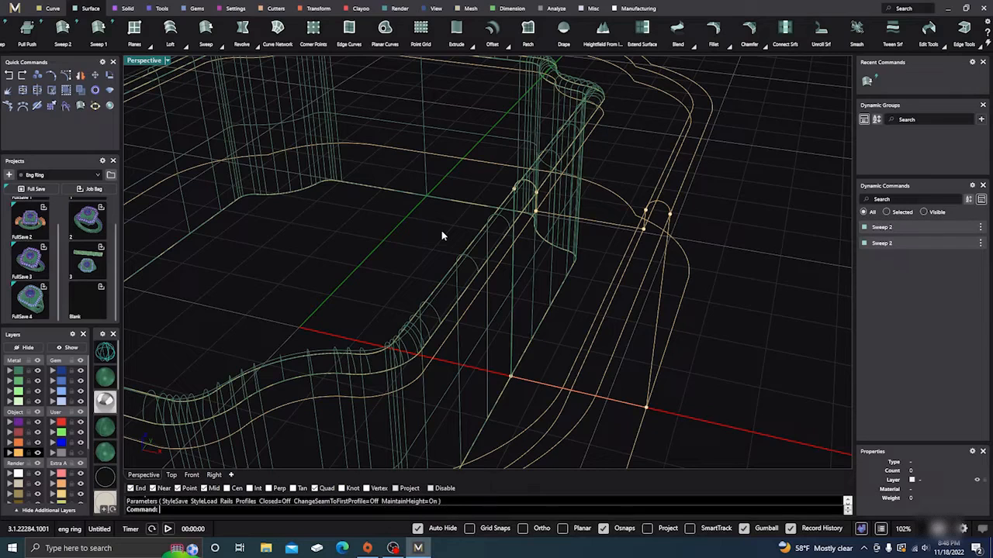
Sweep the inner rim's short vertical line along the raised outline and the channel-floor outline at its ends.
{"action": "key", "text": "Return"}
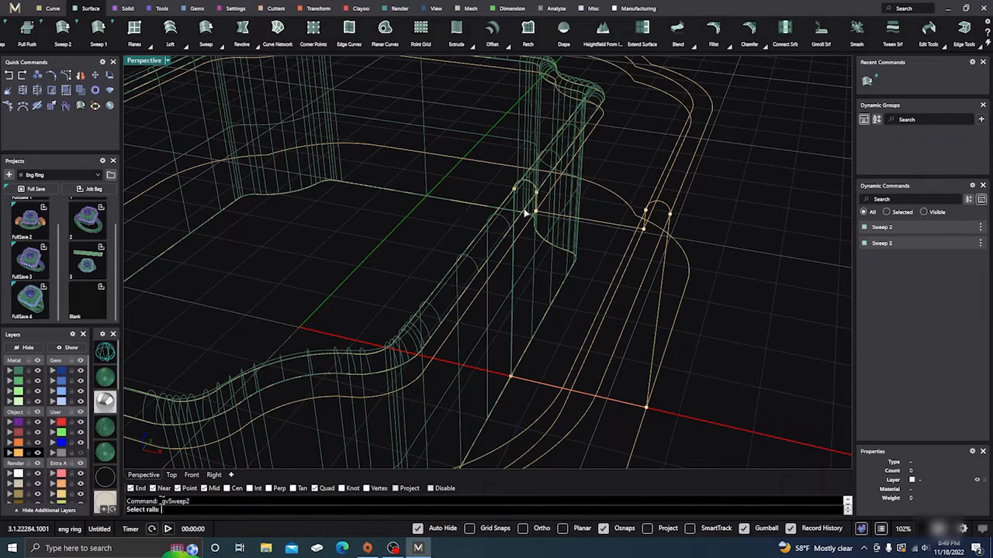
{"action": "left_click", "coordinate": [527, 223]}
{"action": "left_click", "coordinate": [530, 229]}
{"action": "left_click", "coordinate": [535, 206]}
{"action": "left_click", "coordinate": [527, 210]}
{"action": "key", "text": "Return"}
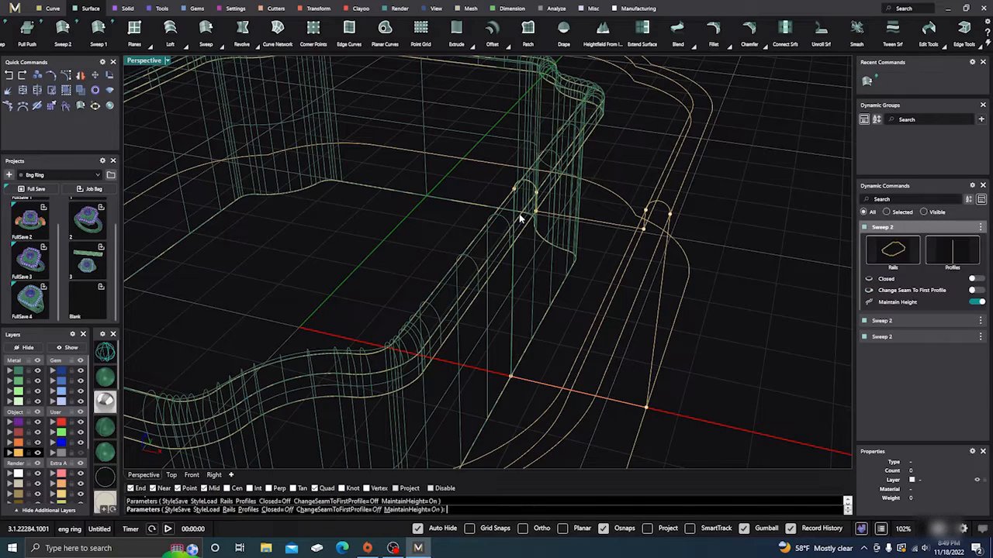
{"action": "key", "text": "Return"}
Sweep the channel's horizontal floor line along the inner and outer floor outlines with Sweep 2.
{"action": "key", "text": "Return"}
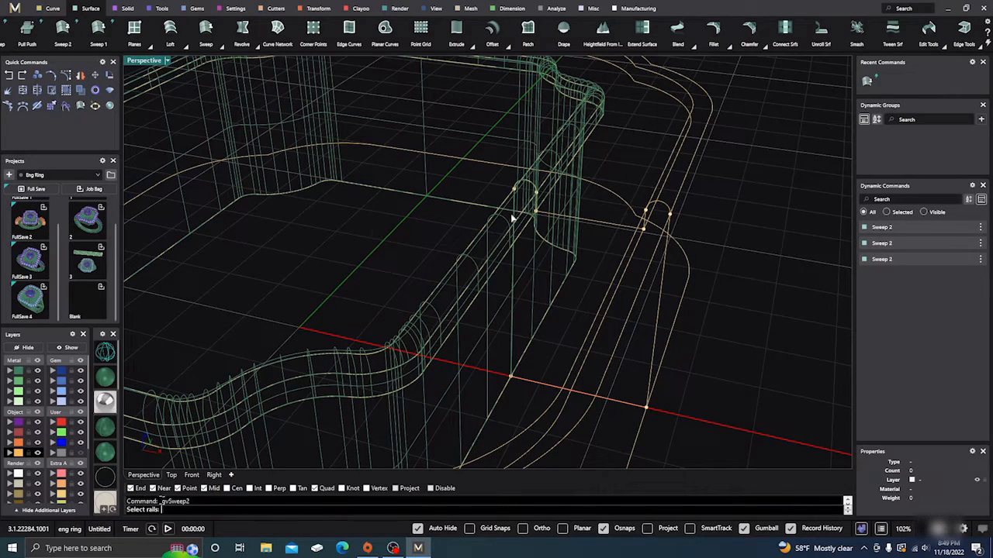
{"action": "left_click", "coordinate": [542, 206]}
{"action": "left_click", "coordinate": [618, 231]}
{"action": "key", "text": "Return"}
{"action": "key", "text": "Return"}
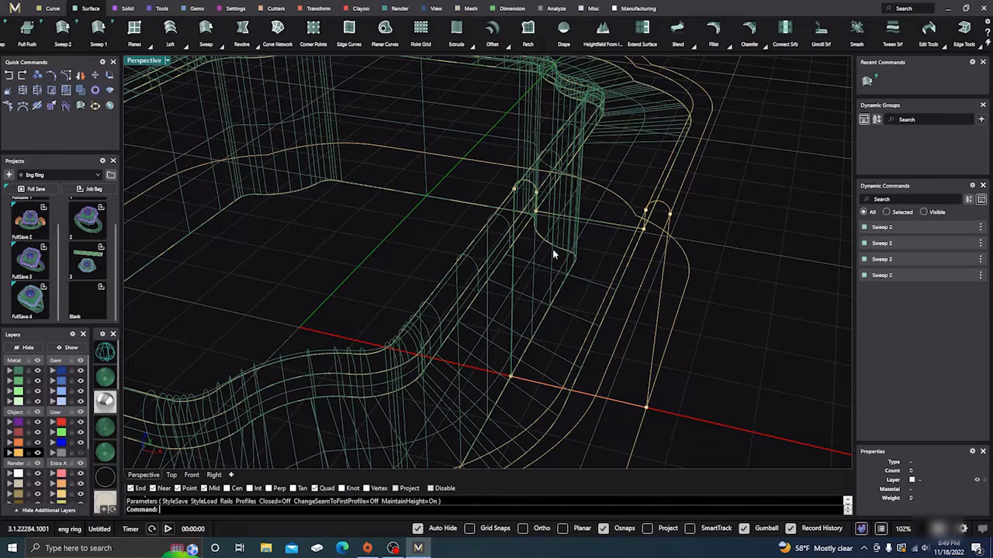
Sweep the outer rim's short vertical line along the outer floor outline and the raised outline above it.
{"action": "key", "text": "Return"}
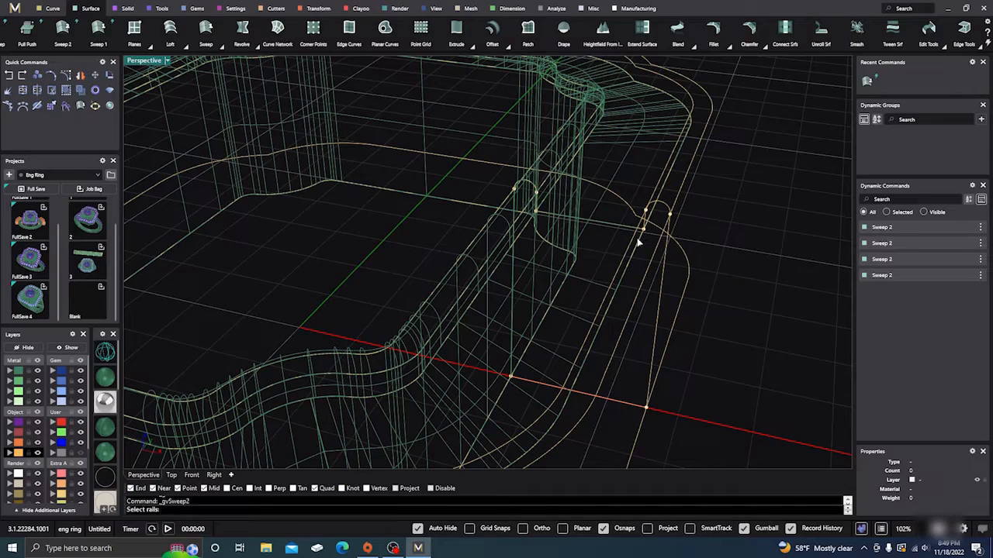
{"action": "left_click", "coordinate": [639, 244]}
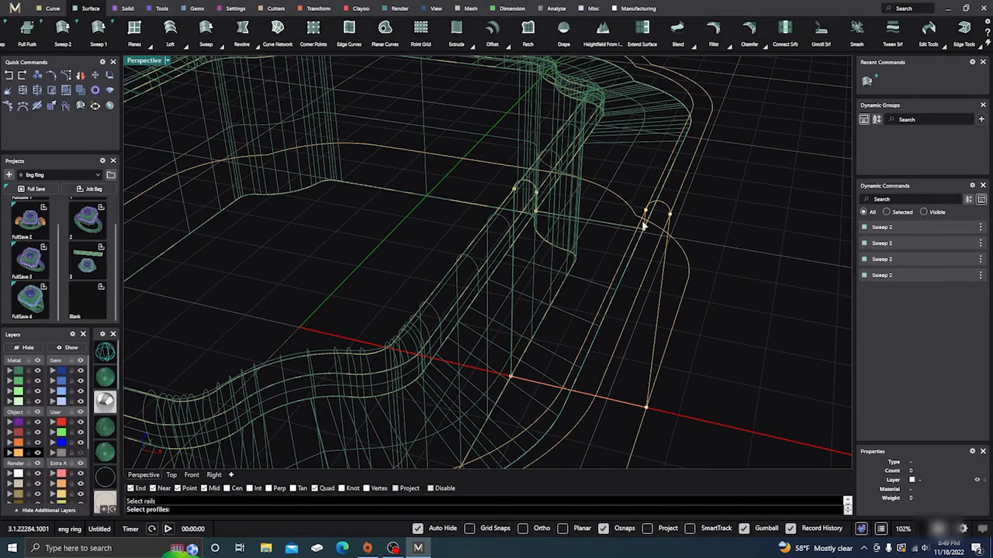
{"action": "left_click", "coordinate": [645, 225]}
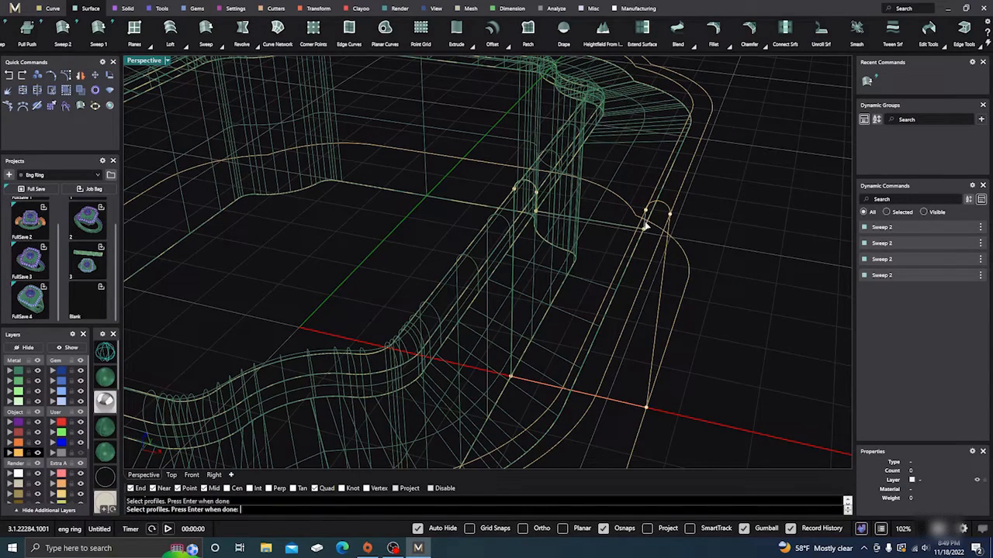
{"action": "key", "text": "Return"}
{"action": "key", "text": "Return"}
Sweep the outer dome arc along the two outer raised outlines with Sweep 2.
{"action": "key", "text": "Return"}
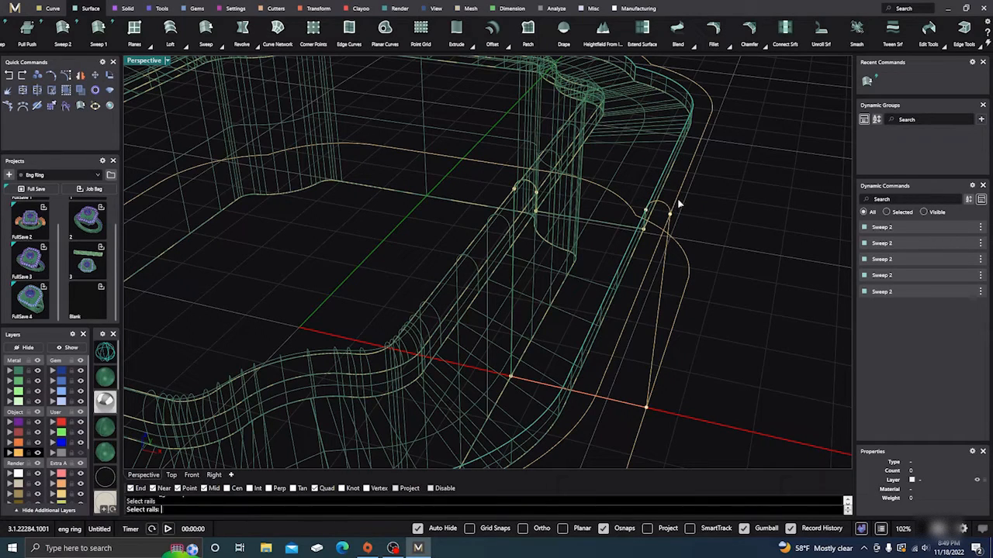
{"action": "left_click", "coordinate": [665, 207]}
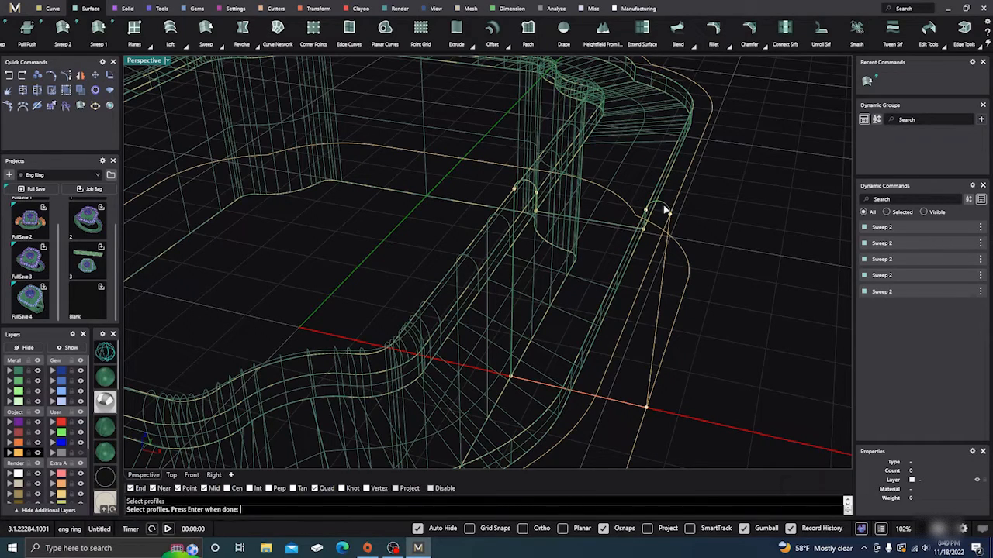
{"action": "key", "text": "Return"}
{"action": "key", "text": "Return"}
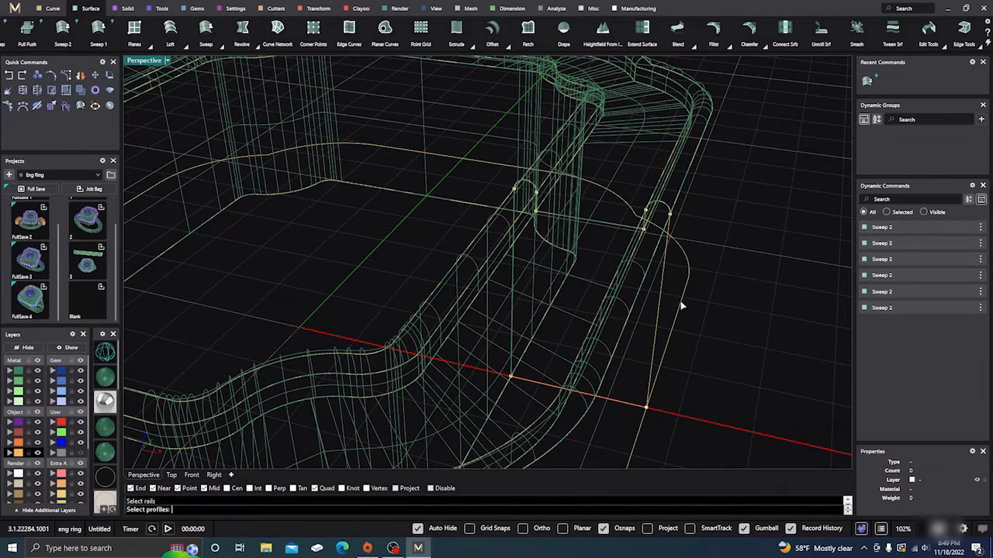
Sweep the outermost vertical profile line along the raised and lower outer outlines, forming the outer wall.
{"action": "left_click", "coordinate": [660, 282]}
{"action": "key", "text": "Return"}
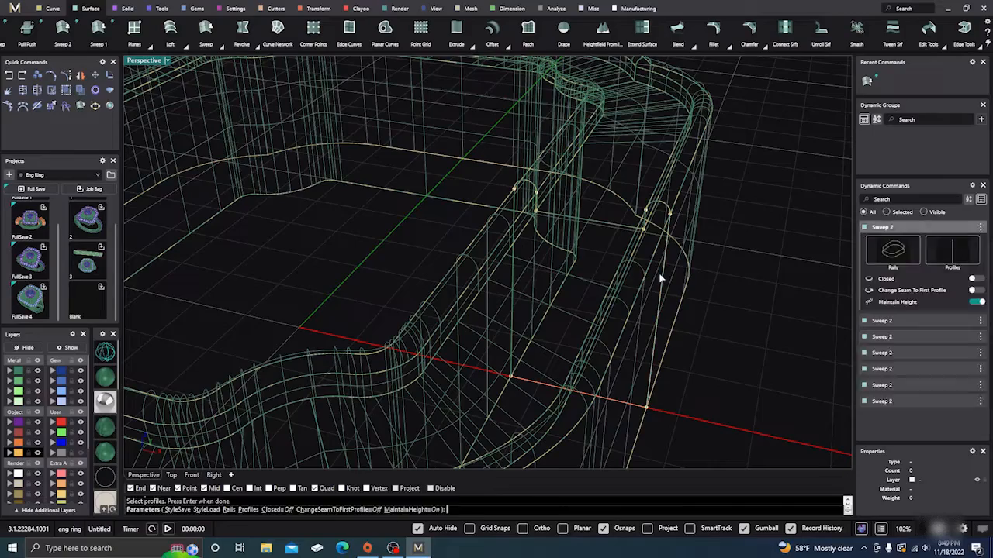
{"action": "key", "text": "Return"}
Close the underside by sweeping the profile's base line along the two lower outlines with Sweep 2.
{"action": "scroll", "coordinate": [596, 276], "scroll_direction": "down", "scroll_amount": 7}
{"action": "right_click_drag", "start_coordinate": [636, 376], "coordinate": [620, 359]}
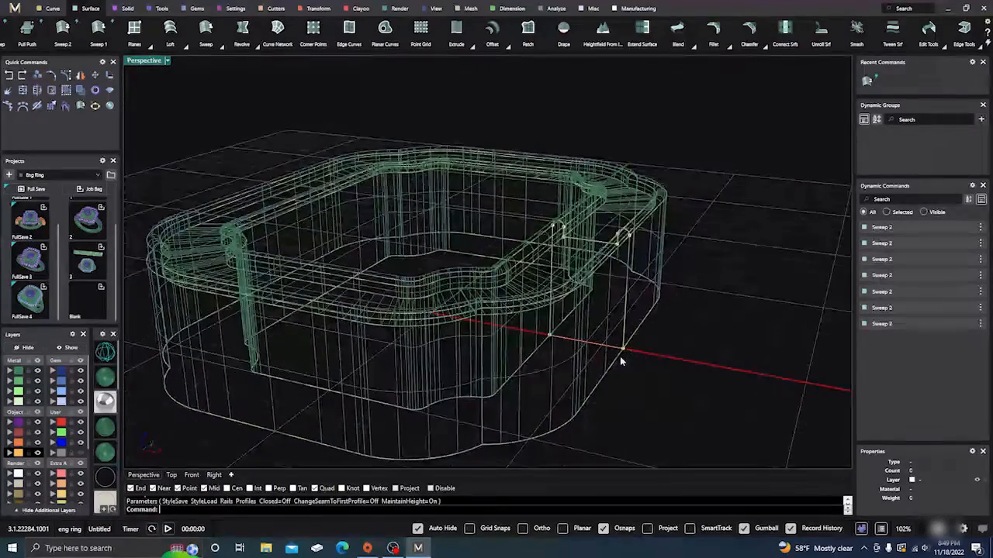
{"action": "scroll", "coordinate": [596, 351], "scroll_direction": "up", "scroll_amount": 3}
{"action": "scroll", "coordinate": [586, 350], "scroll_direction": "up", "scroll_amount": 2}
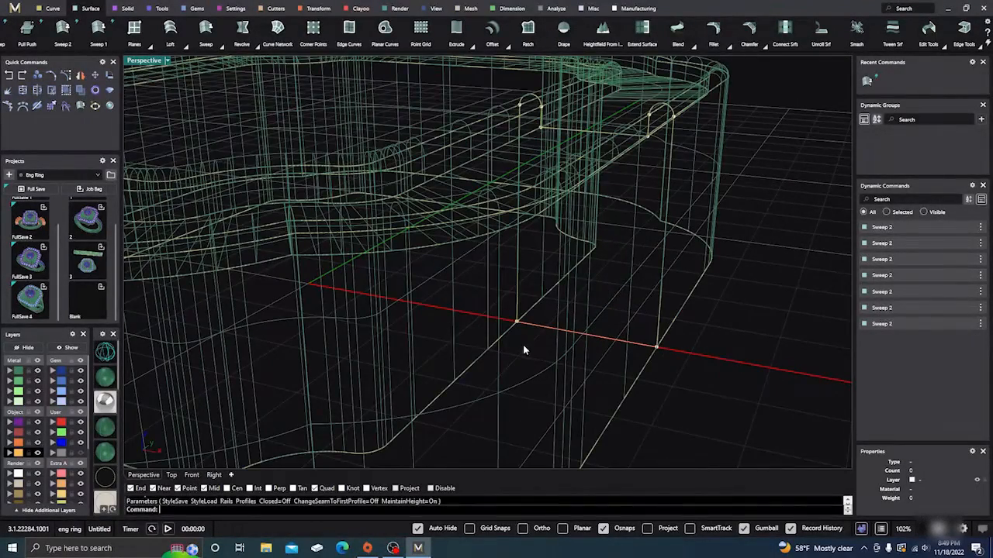
{"action": "key", "text": "Return"}
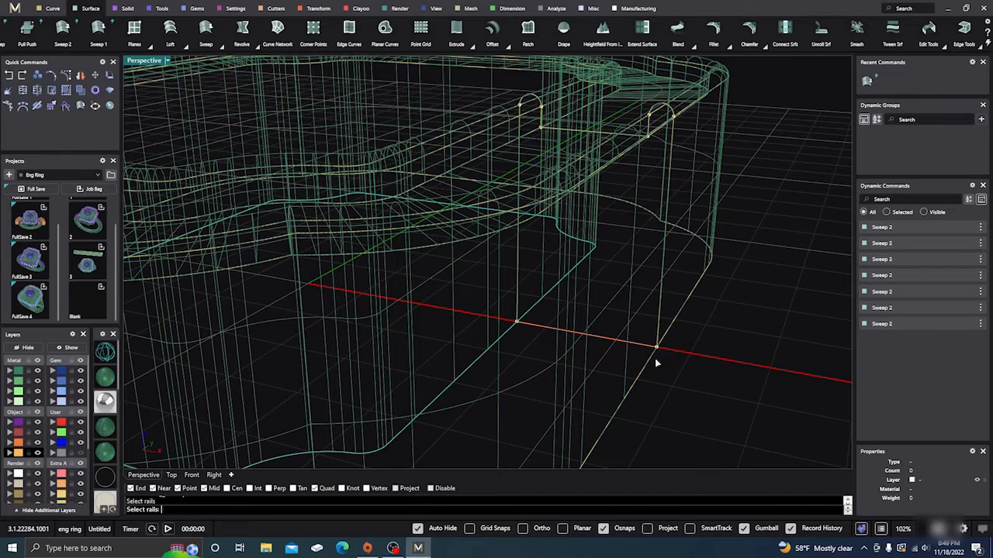
{"action": "left_click", "coordinate": [650, 359]}
{"action": "left_click", "coordinate": [638, 346]}
{"action": "key", "text": "Return"}
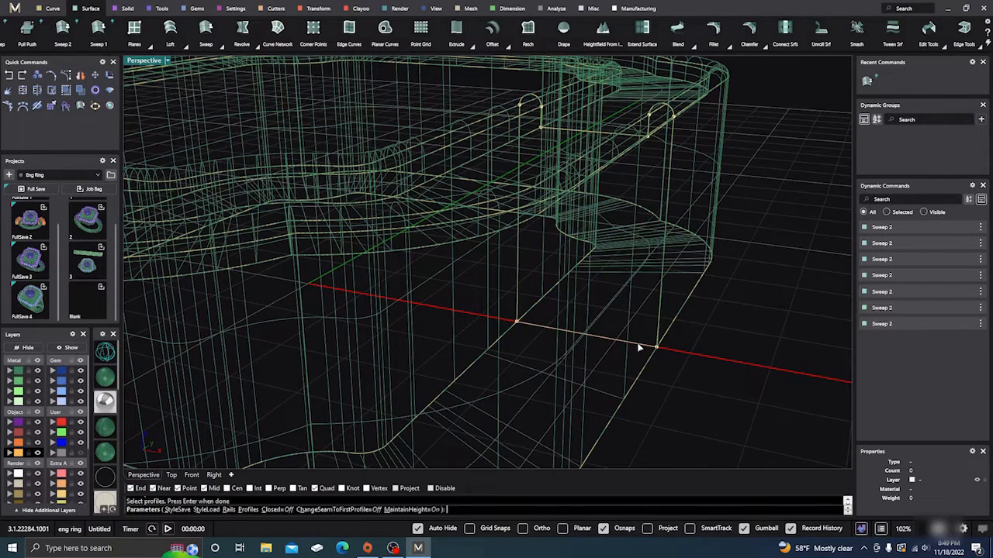
Display the swept surfaces shaded in the Perspective view.
{"action": "scroll", "coordinate": [642, 337], "scroll_direction": "down", "scroll_amount": 5}
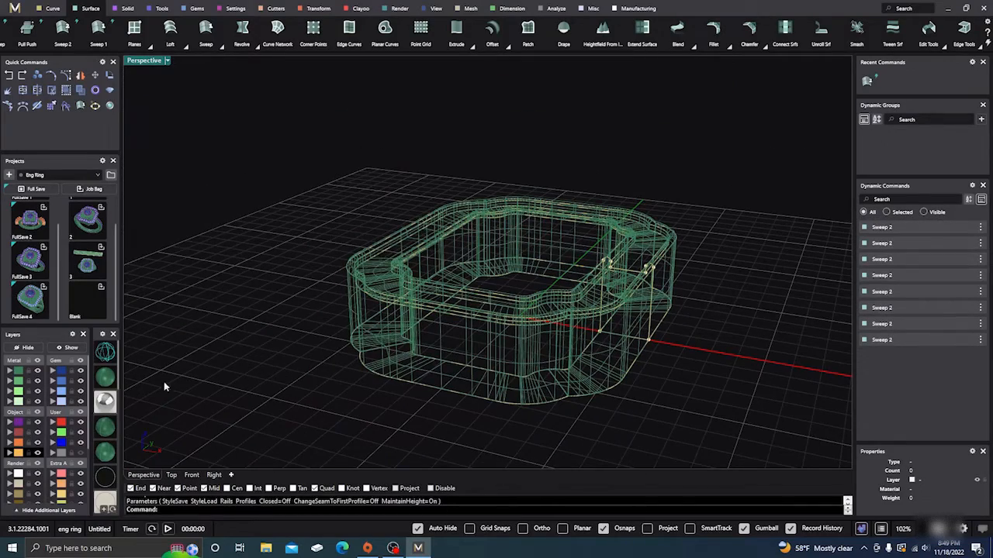
{"action": "left_click", "coordinate": [105, 377]}
{"action": "mouse_move", "coordinate": [305, 354]}
{"action": "right_mouse_down"}
{"action": "mouse_move", "coordinate": [357, 377]}
{"action": "mouse_move", "coordinate": [379, 298]}
{"action": "right_mouse_up"}
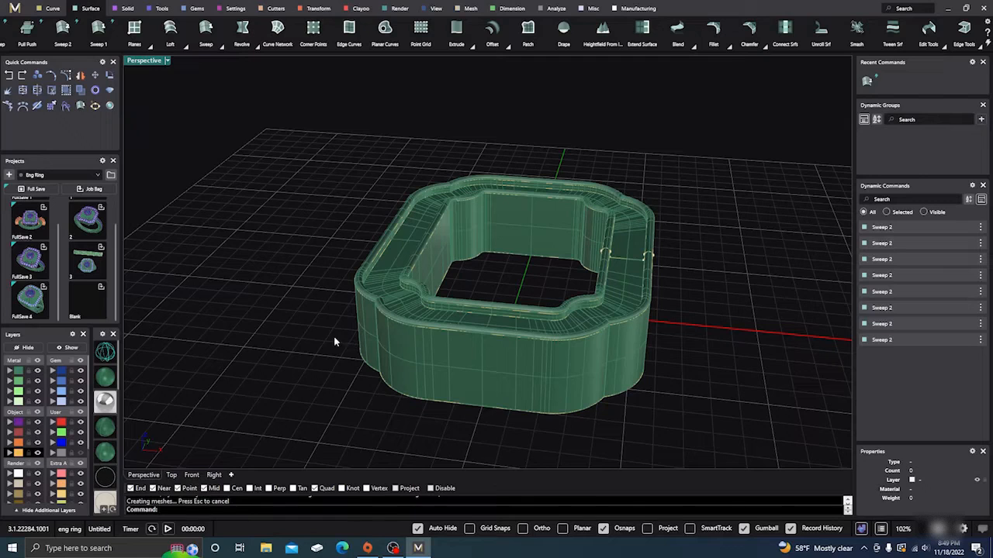
Select all swept surfaces on the Metal 01 layer and join them into a single polysurface.
{"action": "left_click", "coordinate": [18, 371]}
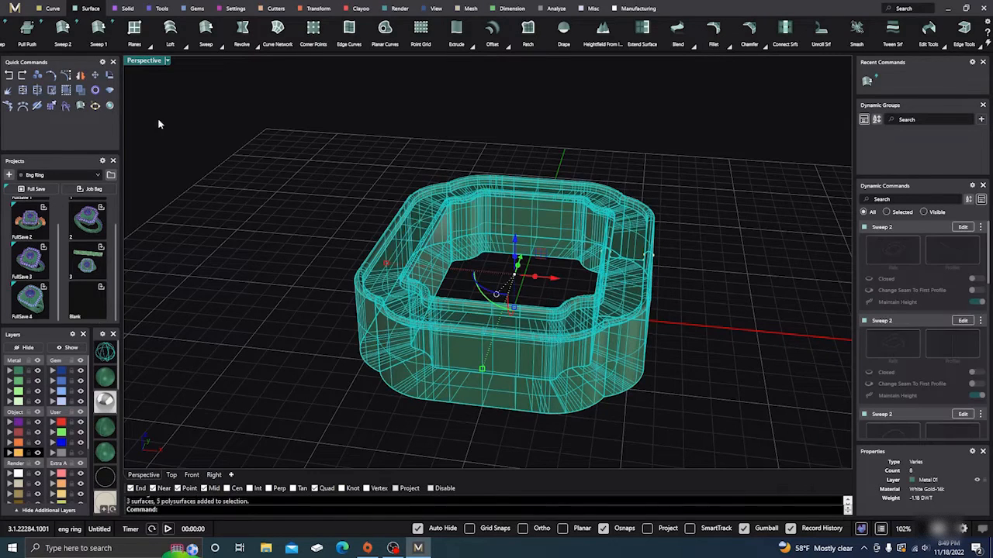
{"action": "left_click", "coordinate": [23, 91]}
{"action": "left_click", "coordinate": [282, 183]}
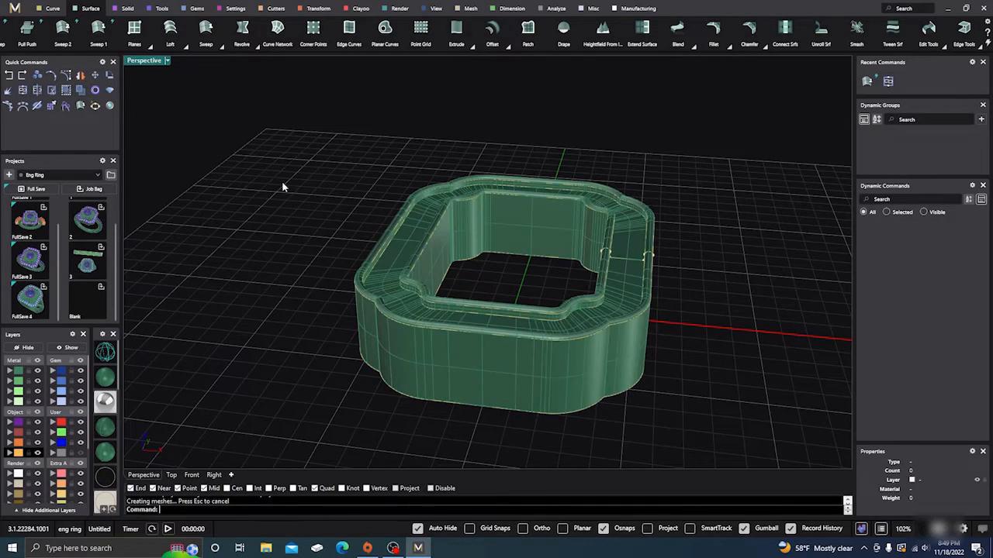
Check the joined body's object type in its properties and examine its shape from several angles.
{"action": "left_click", "coordinate": [439, 375]}
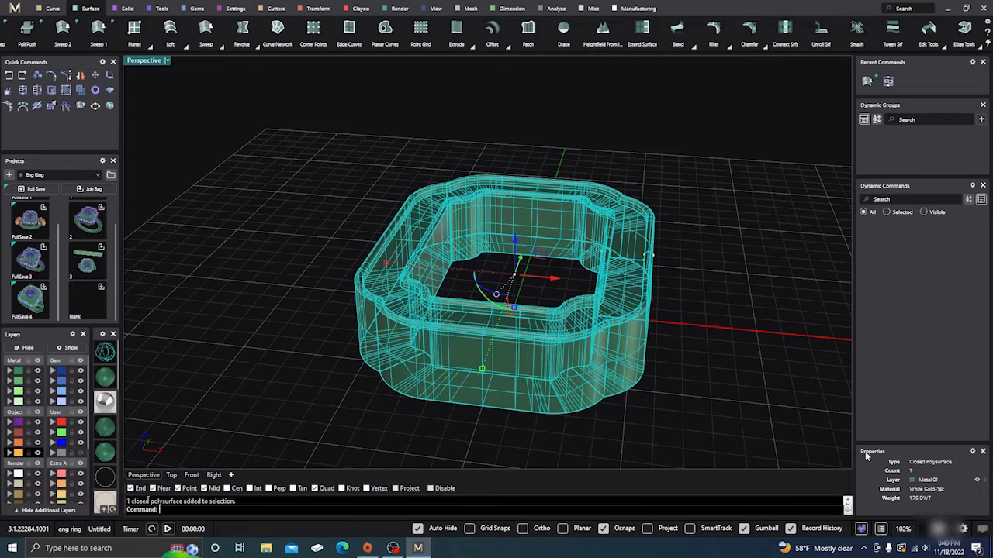
{"action": "left_click", "coordinate": [242, 215]}
{"action": "scroll", "coordinate": [260, 227], "scroll_direction": "down", "scroll_amount": 3}
{"action": "right_click_drag", "start_coordinate": [260, 226], "coordinate": [295, 295]}
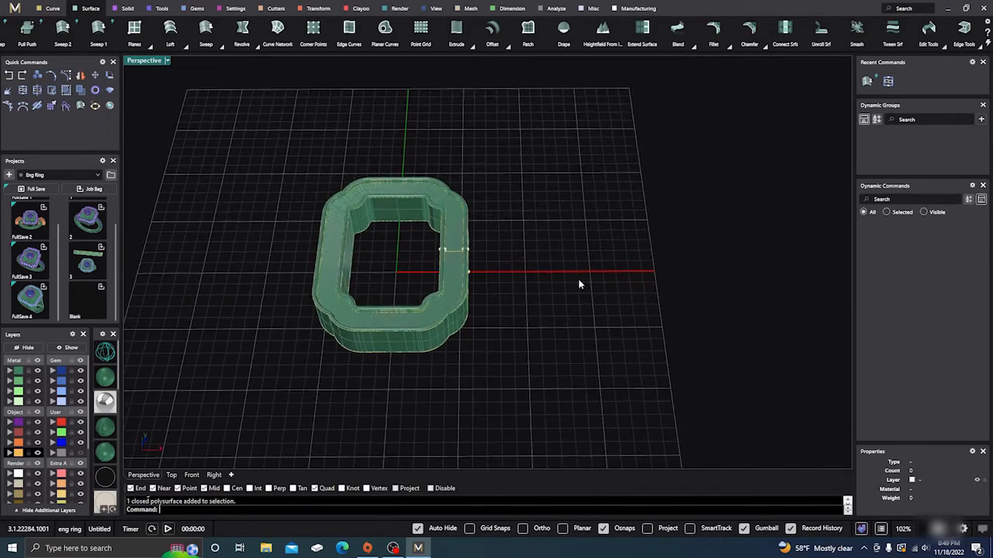
{"action": "scroll", "coordinate": [578, 278], "scroll_direction": "down", "scroll_amount": 4}
{"action": "right_click_drag", "start_coordinate": [578, 313], "coordinate": [560, 266]}
{"action": "scroll", "coordinate": [460, 266], "scroll_direction": "up", "scroll_amount": 4}
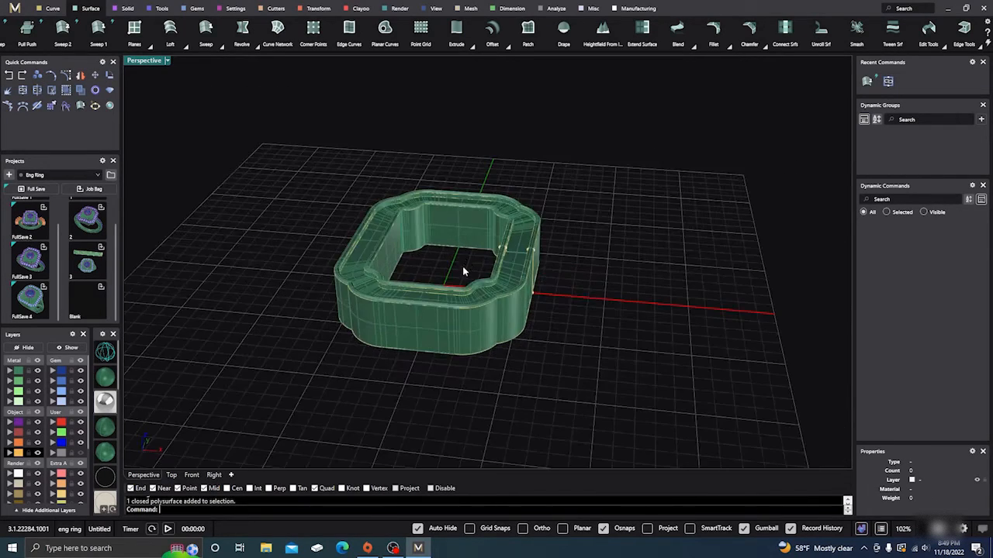
{"action": "scroll", "coordinate": [470, 269], "scroll_direction": "up", "scroll_amount": 5}
{"action": "right_click_drag", "start_coordinate": [470, 268], "coordinate": [458, 274]}
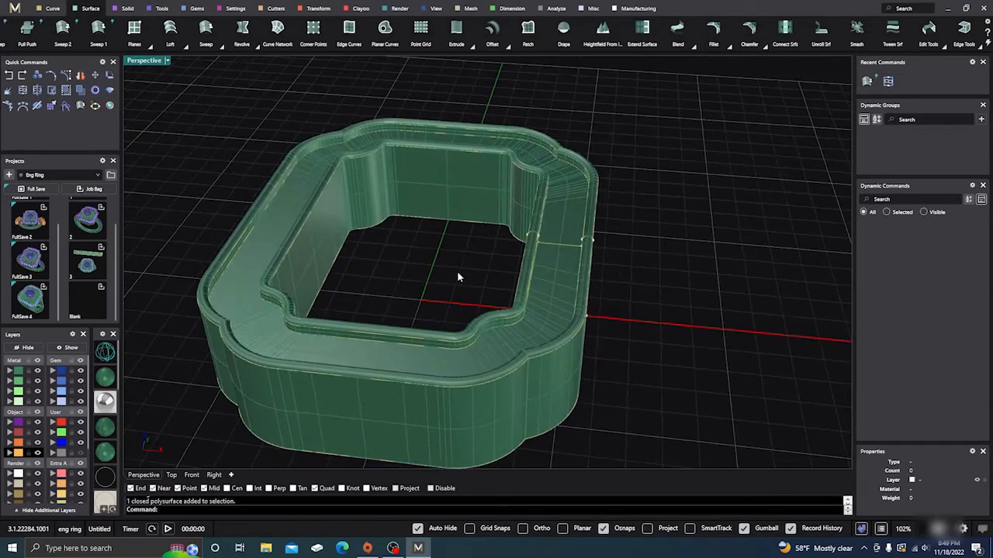
{"action": "scroll", "coordinate": [458, 273], "scroll_direction": "down", "scroll_amount": 2}
Select all construction curves on the Creation layer and move them to the hidden User 04 layer.
{"action": "left_click", "coordinate": [27, 452]}
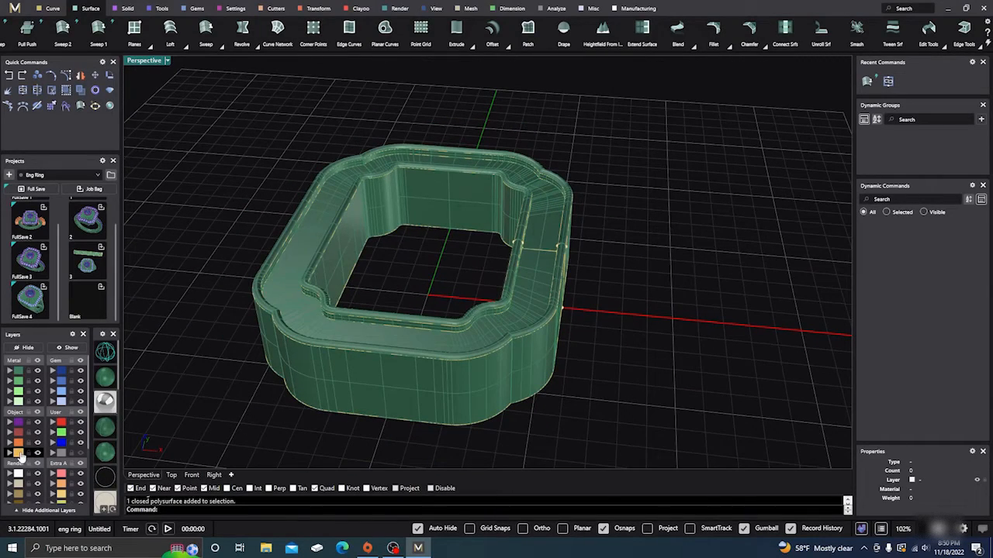
{"action": "left_click", "coordinate": [51, 453]}
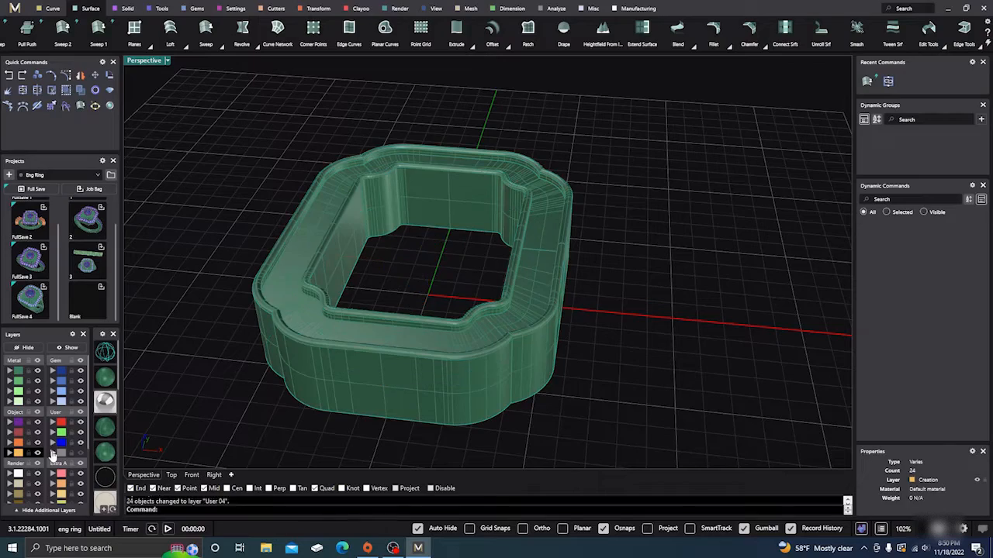
Examine the finished channel body from several perspective angles and in the Front and Top views.
{"action": "scroll", "coordinate": [503, 251], "scroll_direction": "down", "scroll_amount": 3}
{"action": "right_click_drag", "start_coordinate": [489, 315], "coordinate": [513, 372]}
{"action": "scroll", "coordinate": [504, 311], "scroll_direction": "up", "scroll_amount": 9}
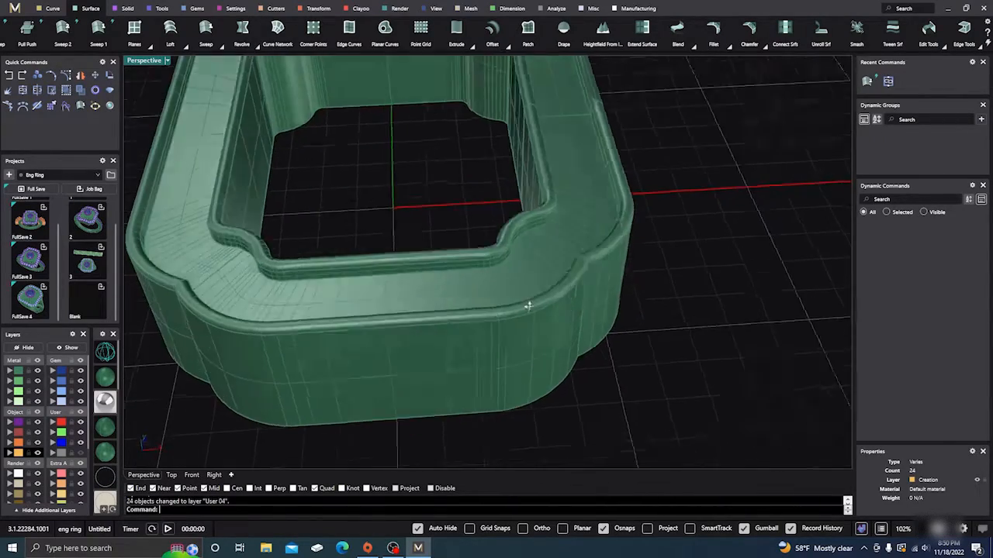
{"action": "right_click_drag", "start_coordinate": [527, 303], "coordinate": [538, 283]}
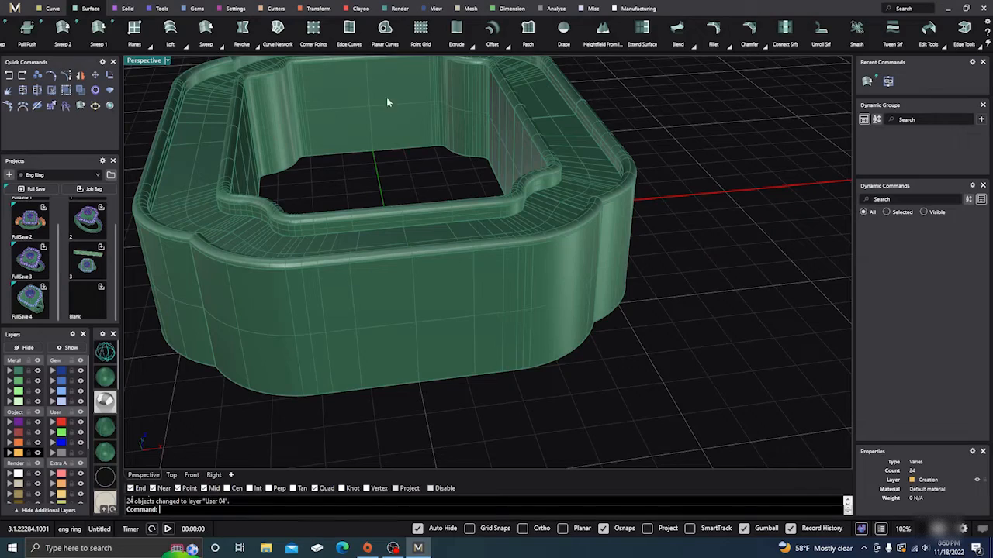
{"action": "scroll", "coordinate": [532, 204], "scroll_direction": "down", "scroll_amount": 5}
{"action": "right_click_drag", "start_coordinate": [532, 204], "coordinate": [488, 295]}
{"action": "scroll", "coordinate": [369, 334], "scroll_direction": "down", "scroll_amount": 2}
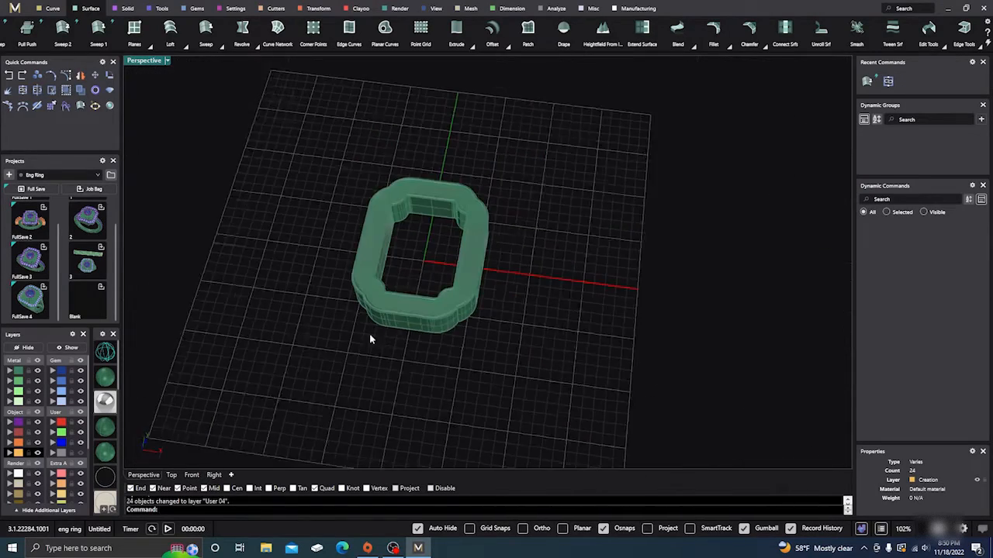
{"action": "right_click_drag", "start_coordinate": [370, 336], "coordinate": [412, 265]}
{"action": "scroll", "coordinate": [395, 326], "scroll_direction": "down", "scroll_amount": 1}
{"action": "scroll", "coordinate": [415, 258], "scroll_direction": "up", "scroll_amount": 3}
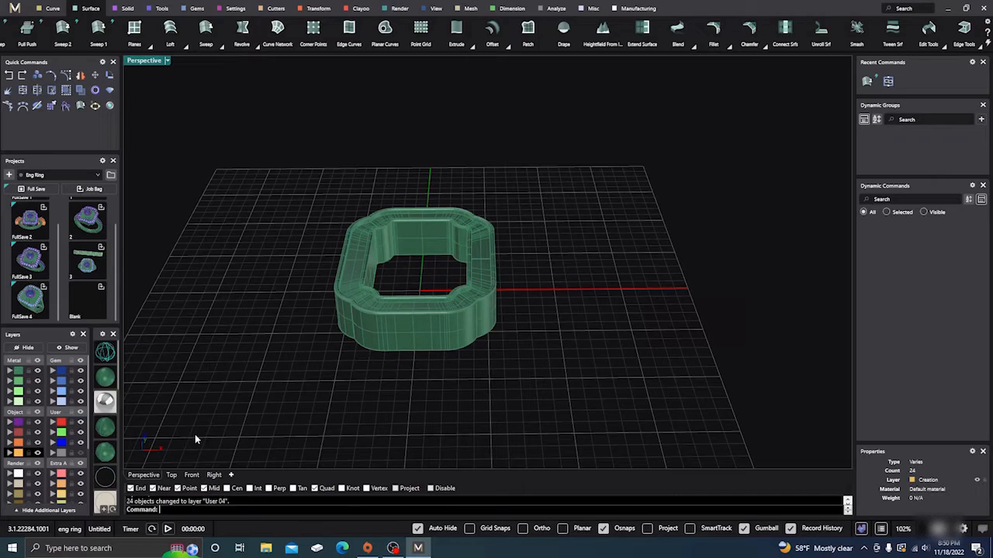
{"action": "left_click", "coordinate": [191, 475]}
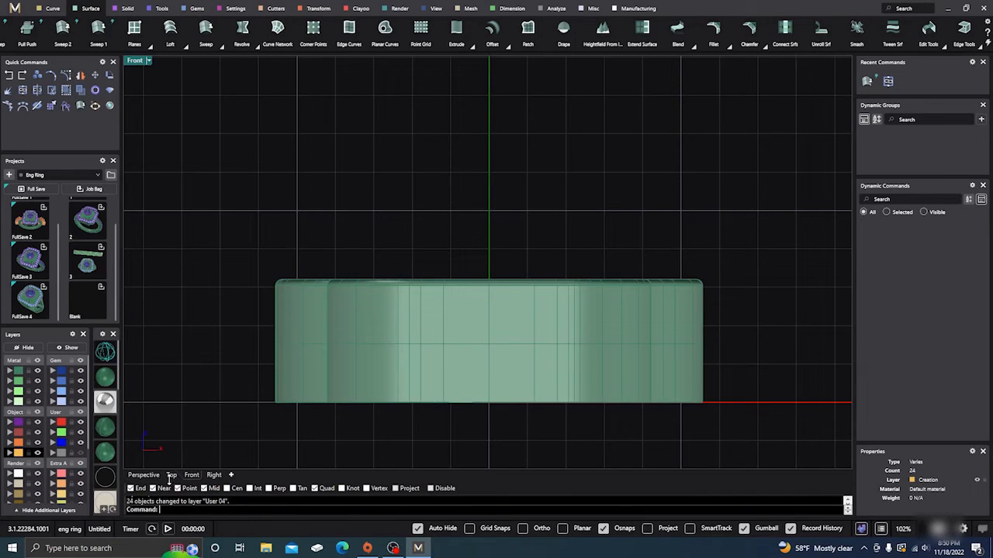
{"action": "left_click", "coordinate": [171, 475]}
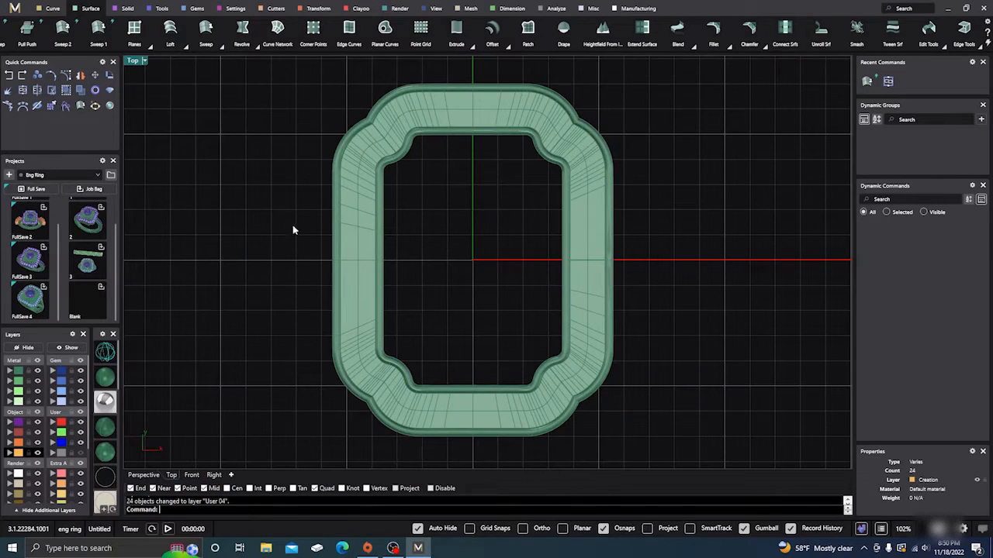
{"action": "scroll", "coordinate": [273, 226], "scroll_direction": "down", "scroll_amount": 2}
{"action": "right_click_drag", "start_coordinate": [423, 276], "coordinate": [388, 273]}
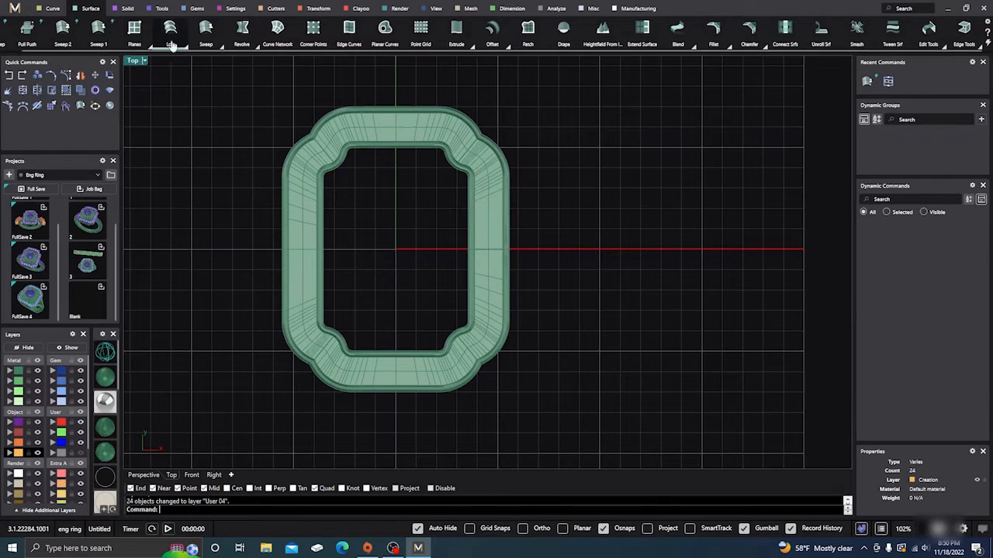
Create a Ring Rail circle with US finger size 7 around the origin.
{"action": "left_click", "coordinate": [161, 8]}
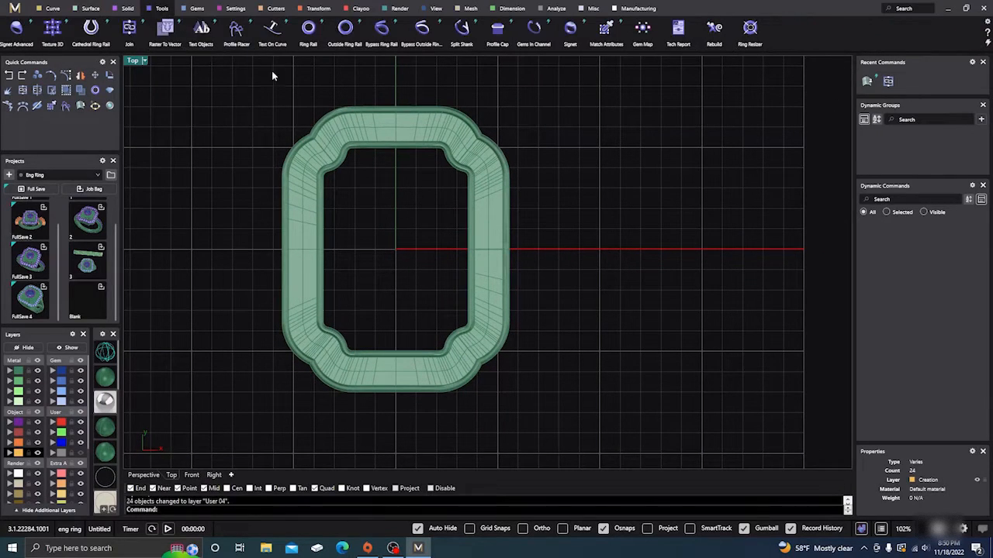
{"action": "left_click", "coordinate": [309, 38]}
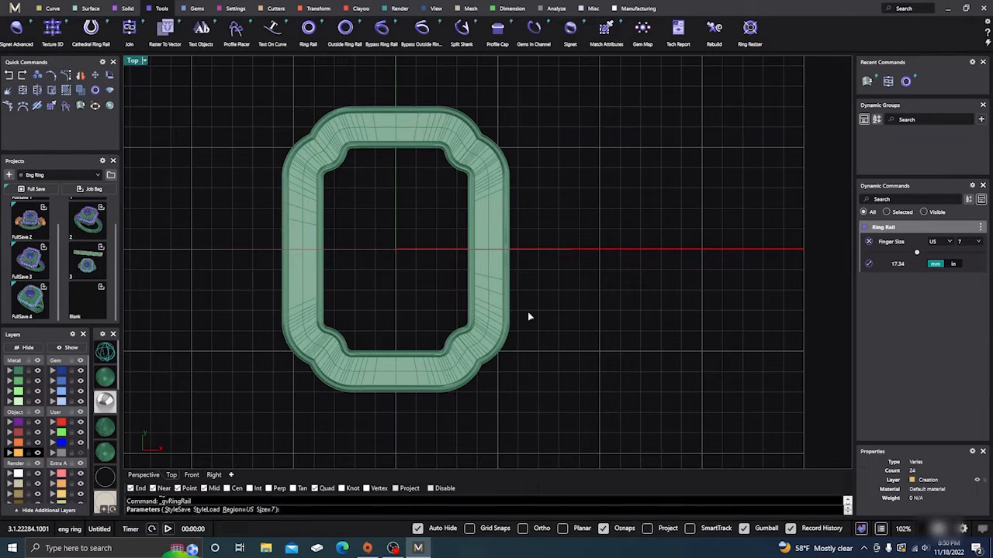
{"action": "right_click", "coordinate": [367, 272]}
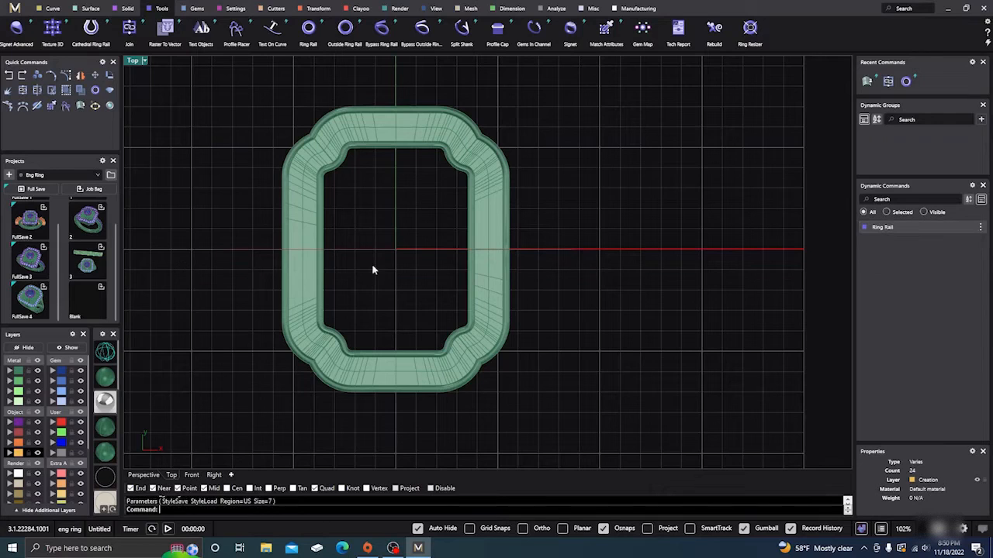
{"action": "left_click", "coordinate": [383, 249]}
{"action": "left_click", "coordinate": [368, 190]}
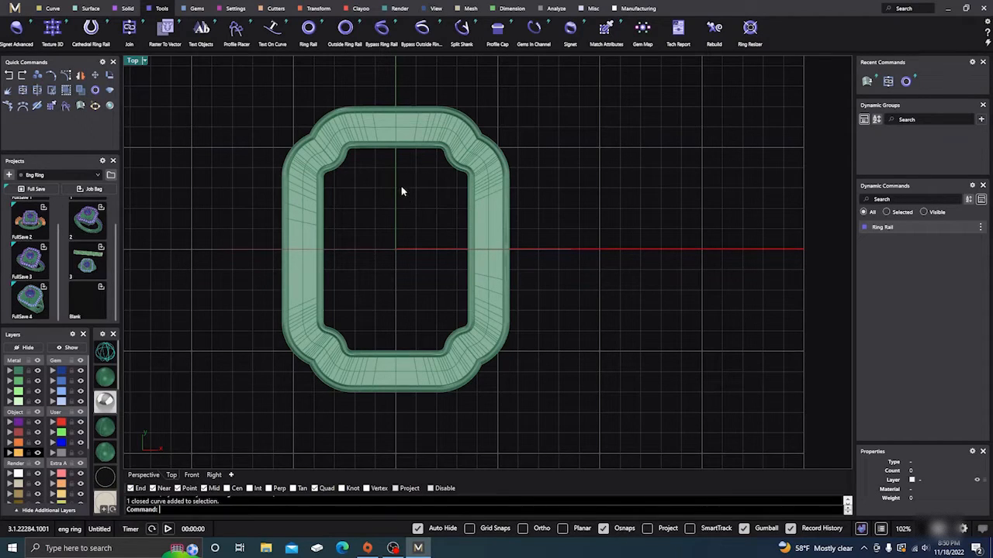
Draw a line on the User 02 layer across the channel's underside, between the outer edges of its two long sides.
{"action": "left_click", "coordinate": [147, 475]}
{"action": "right_click_drag", "start_coordinate": [394, 370], "coordinate": [369, 253]}
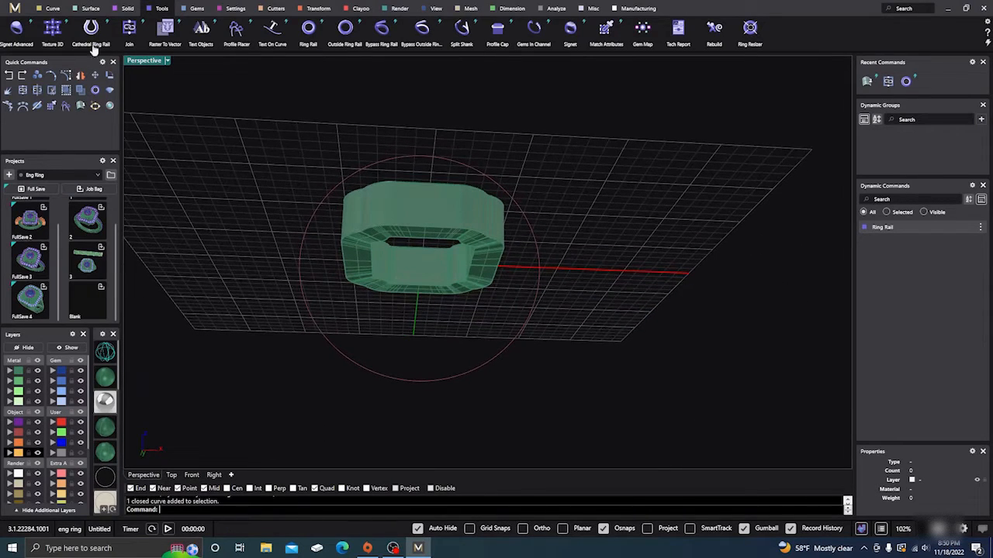
{"action": "left_click", "coordinate": [52, 9]}
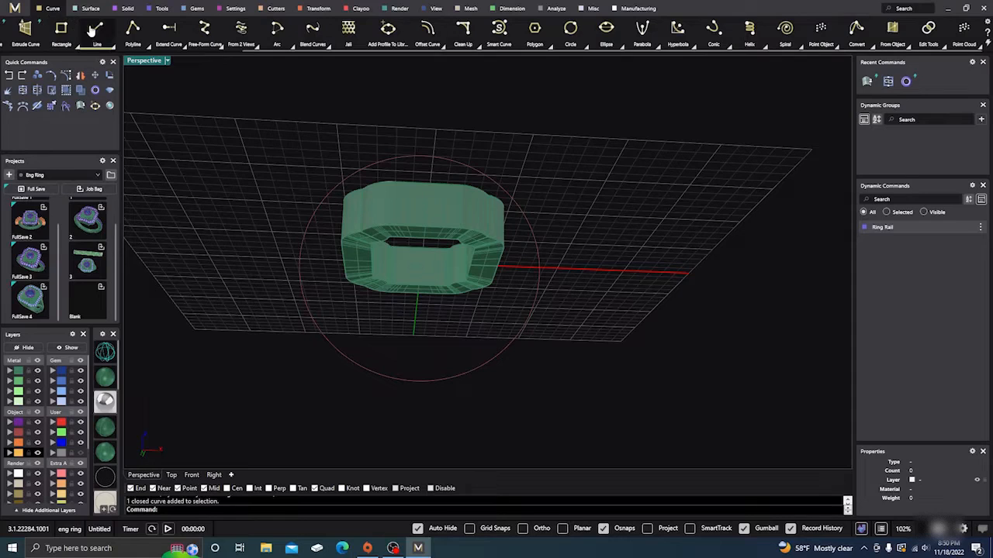
{"action": "left_click", "coordinate": [97, 30]}
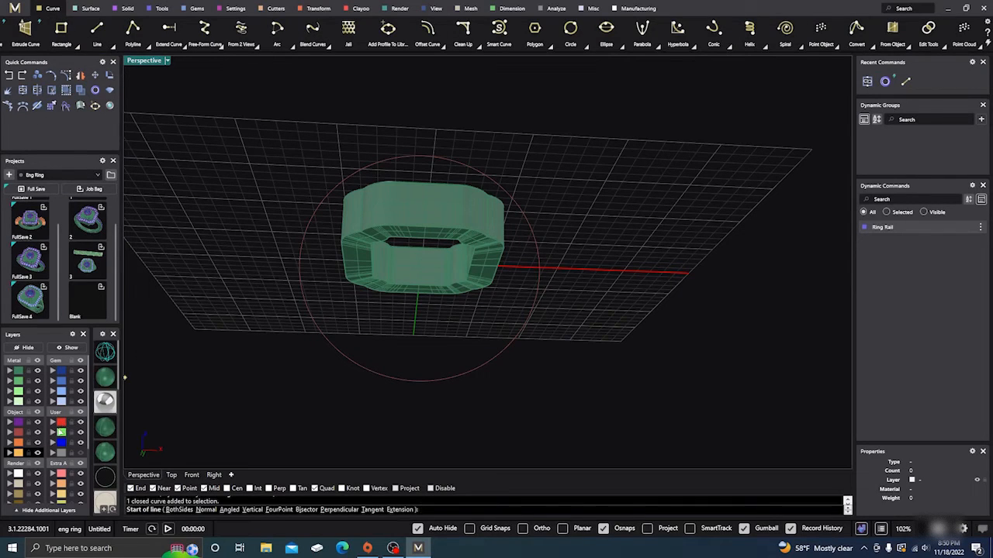
{"action": "left_click", "coordinate": [55, 432]}
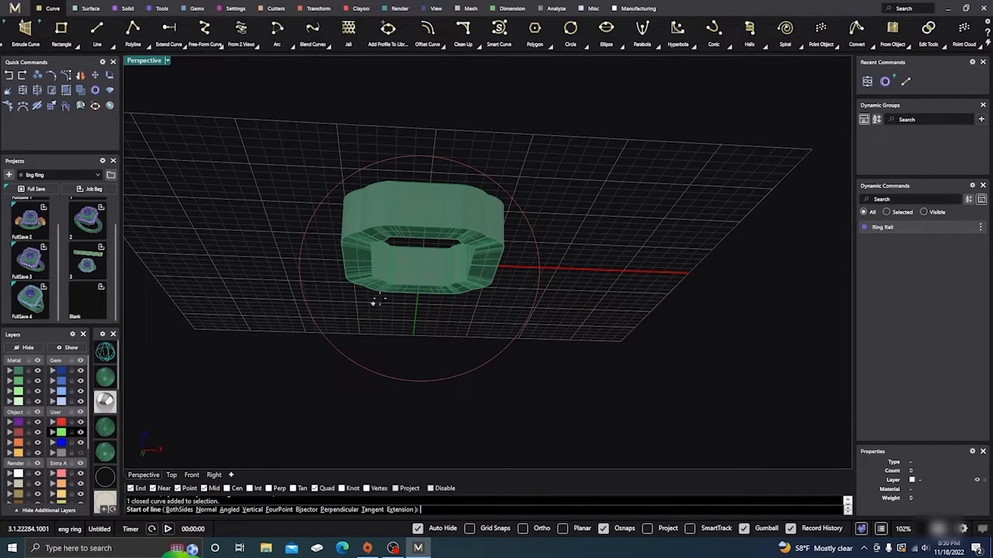
{"action": "right_click_drag", "start_coordinate": [366, 338], "coordinate": [357, 336]}
{"action": "scroll", "coordinate": [344, 275], "scroll_direction": "up", "scroll_amount": 9}
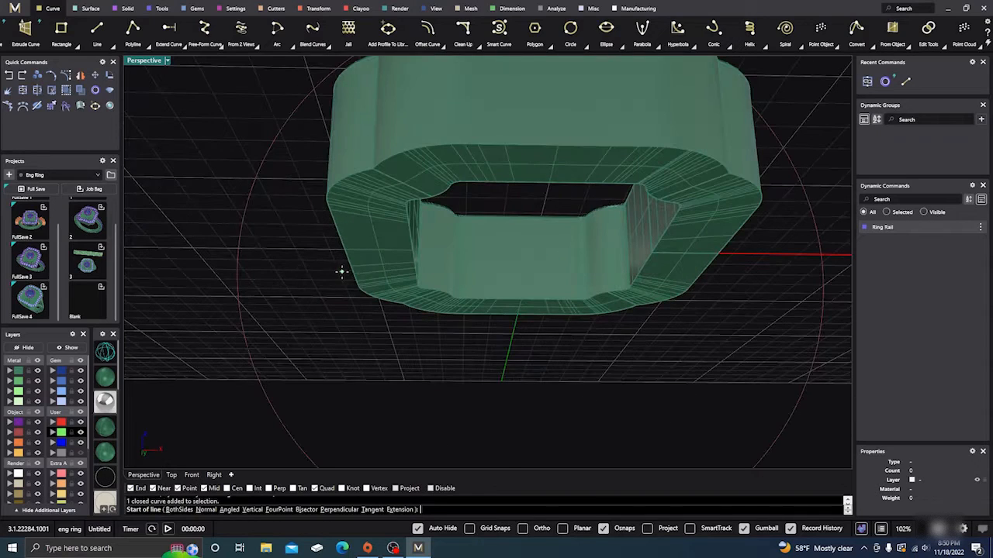
{"action": "left_click", "coordinate": [345, 250]}
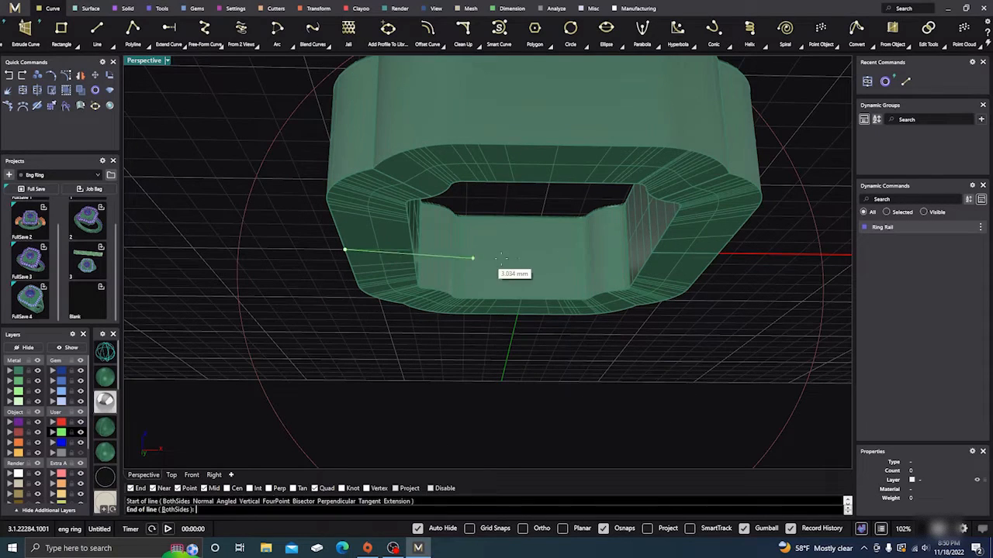
{"action": "left_click", "coordinate": [717, 255]}
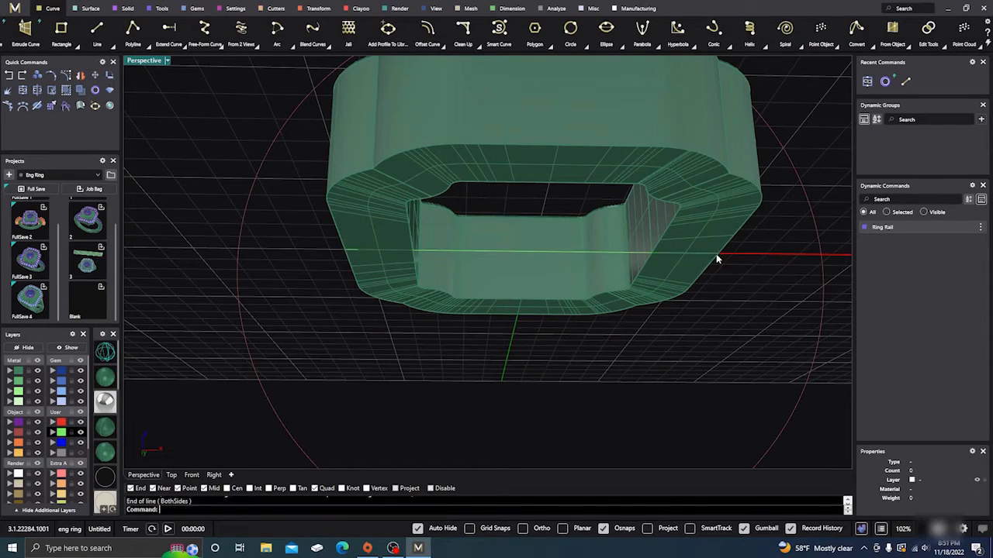
{"action": "scroll", "coordinate": [506, 258], "scroll_direction": "down", "scroll_amount": 5}
{"action": "right_click_drag", "start_coordinate": [492, 271], "coordinate": [483, 341]}
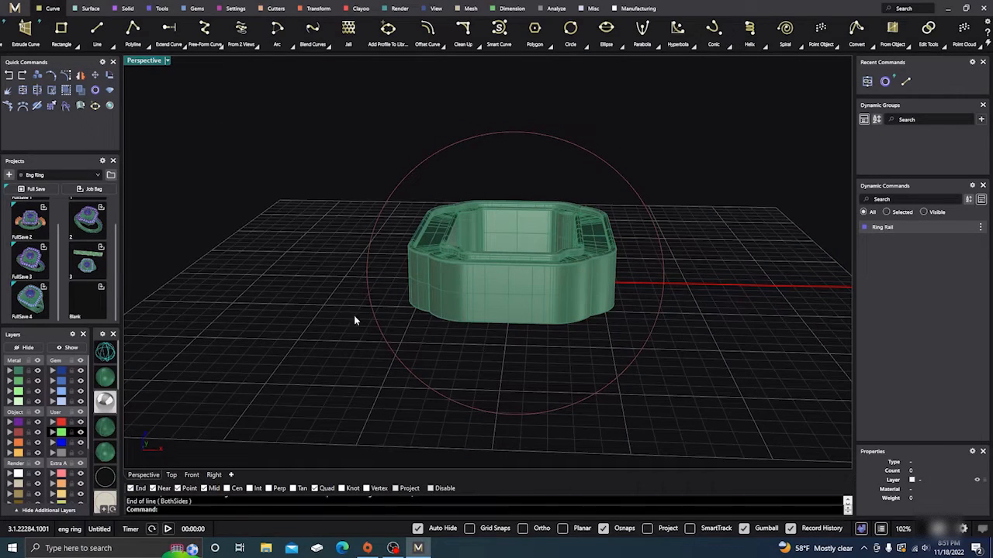
In the Front view, draw a line about 11 mm long from the origin 0,0 slanting up and left past the ring rail.
{"action": "left_click", "coordinate": [191, 474]}
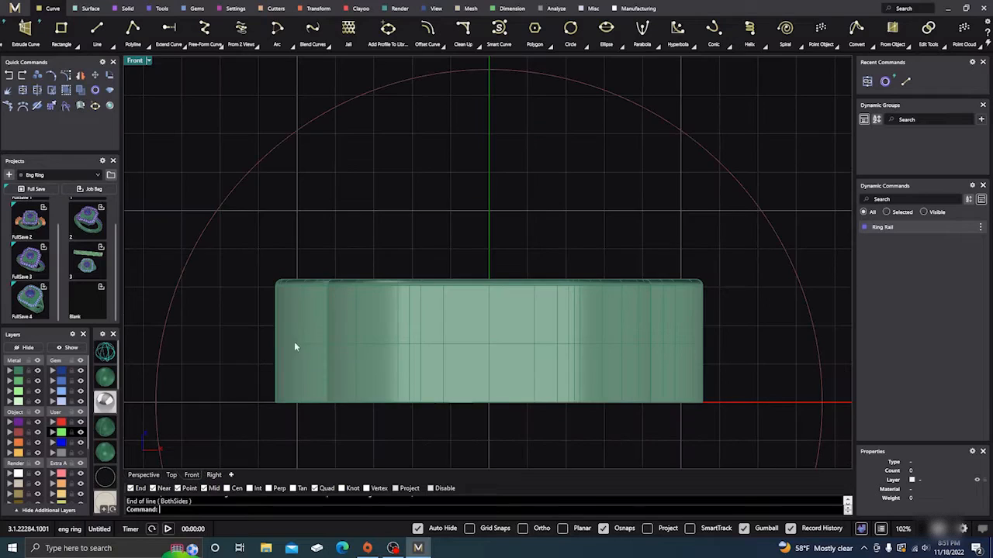
{"action": "scroll", "coordinate": [396, 247], "scroll_direction": "down", "scroll_amount": 5}
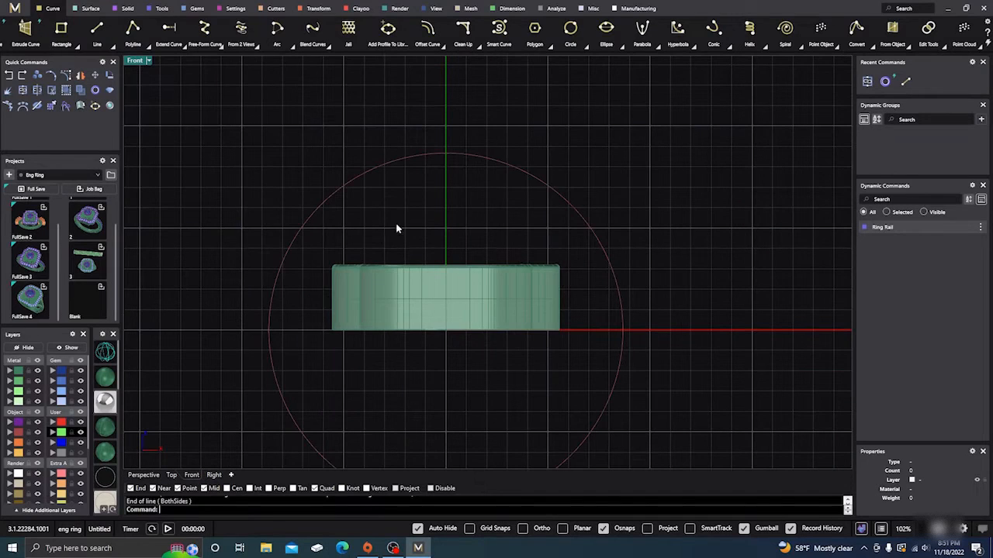
{"action": "right_click", "coordinate": [287, 137]}
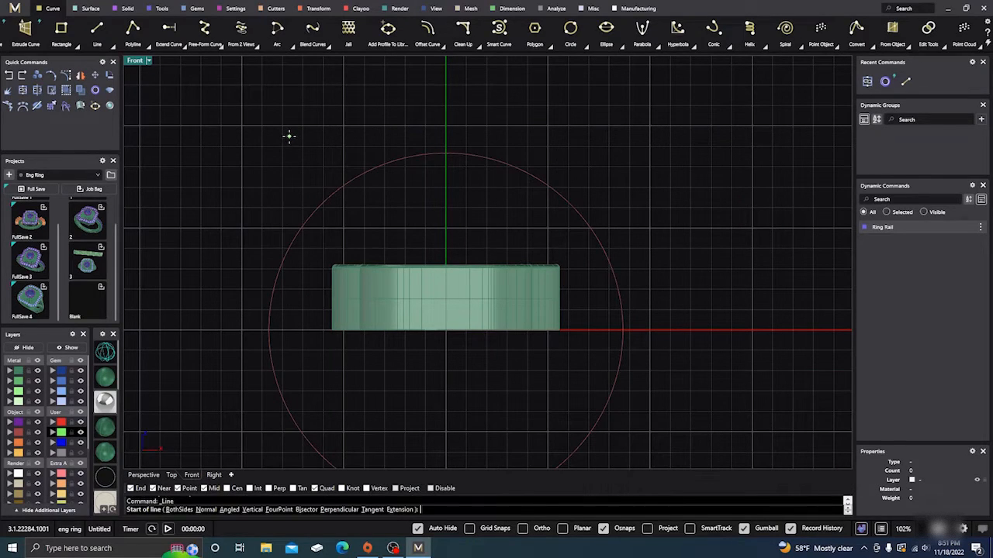
{"action": "type", "text": "0,0"}
{"action": "key", "text": "Return"}
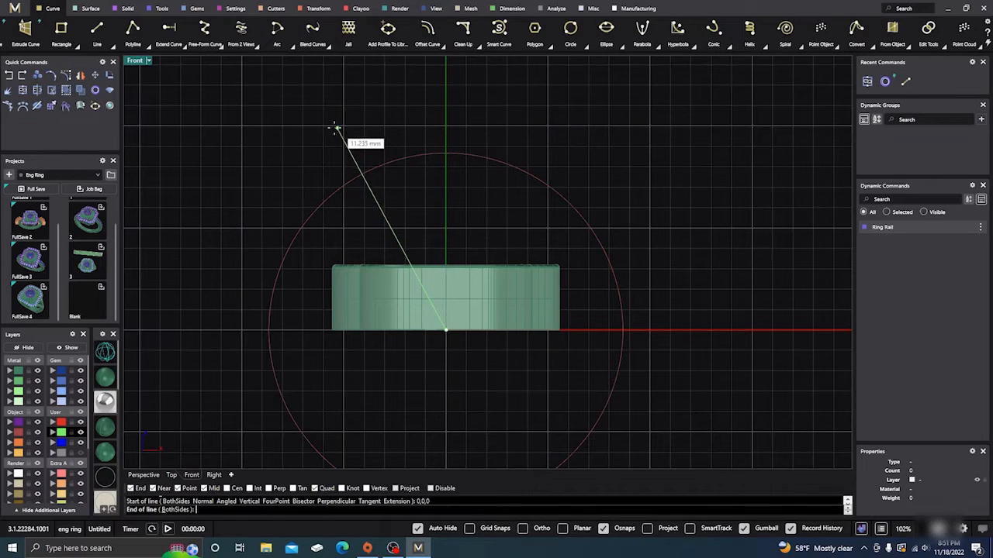
{"action": "left_click", "coordinate": [329, 125]}
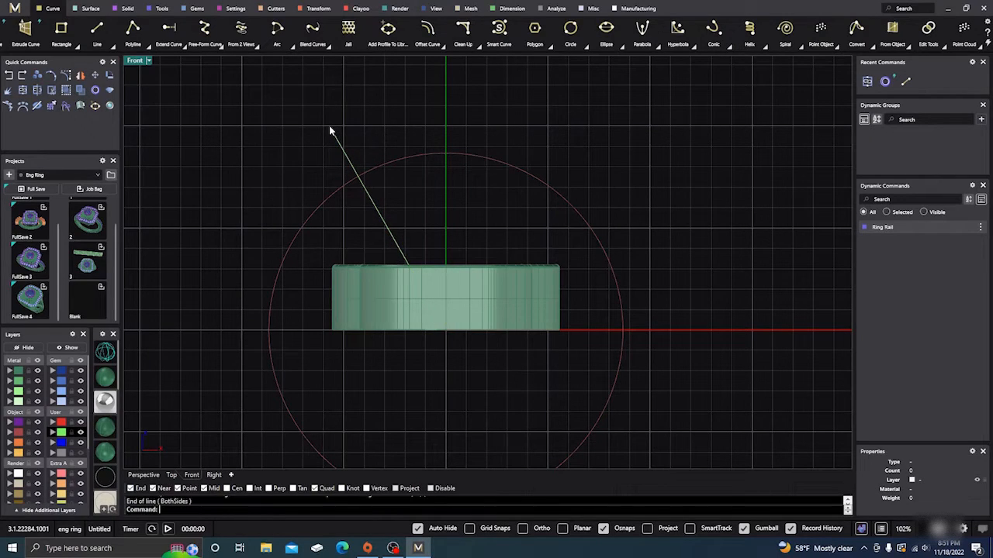
Mirror the slanted line across the vertical centre axis, keeping the original.
{"action": "left_click", "coordinate": [388, 228]}
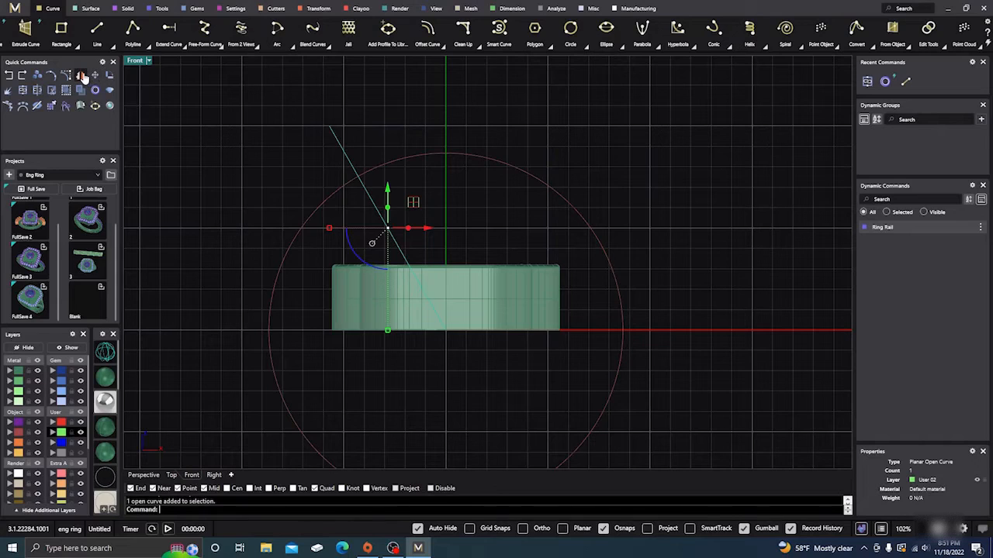
{"action": "left_click", "coordinate": [448, 102]}
{"action": "left_click", "coordinate": [497, 113]}
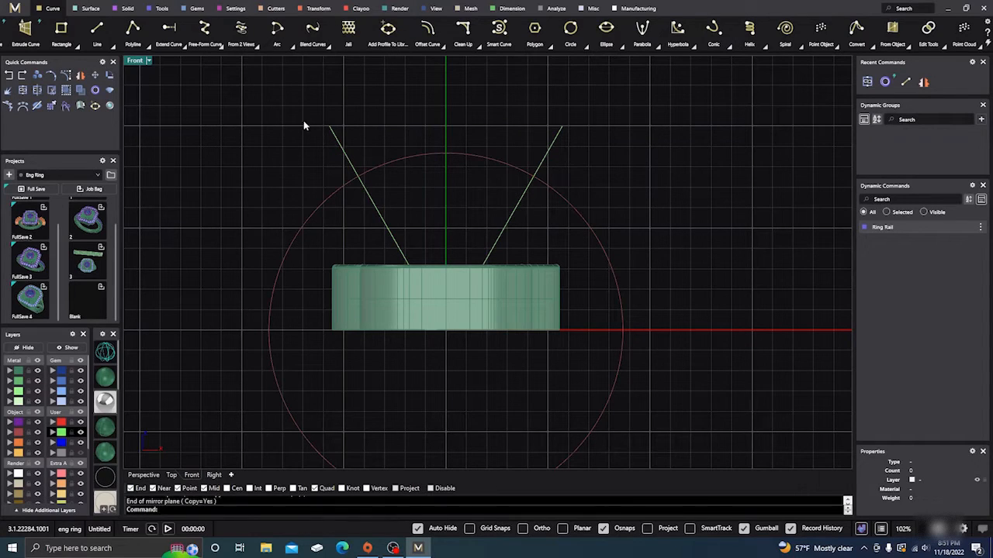
{"action": "left_click", "coordinate": [37, 91]}
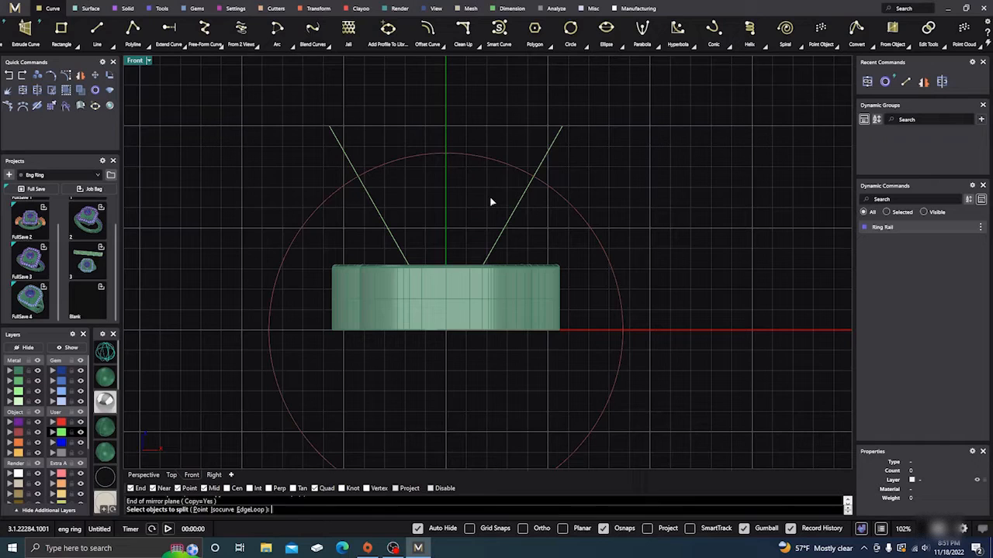
{"action": "left_click", "coordinate": [453, 154]}
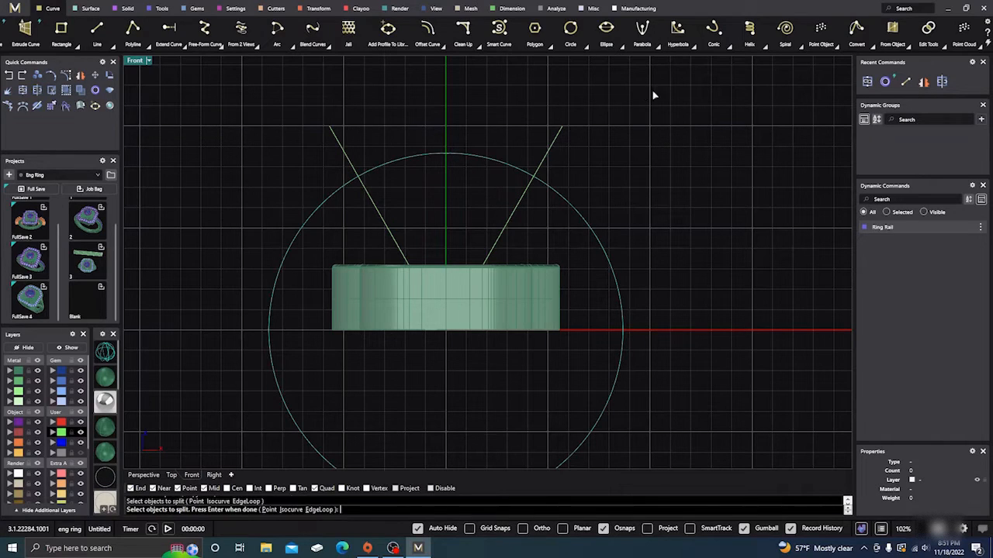
{"action": "left_click_drag", "start_coordinate": [654, 89], "coordinate": [292, 151]}
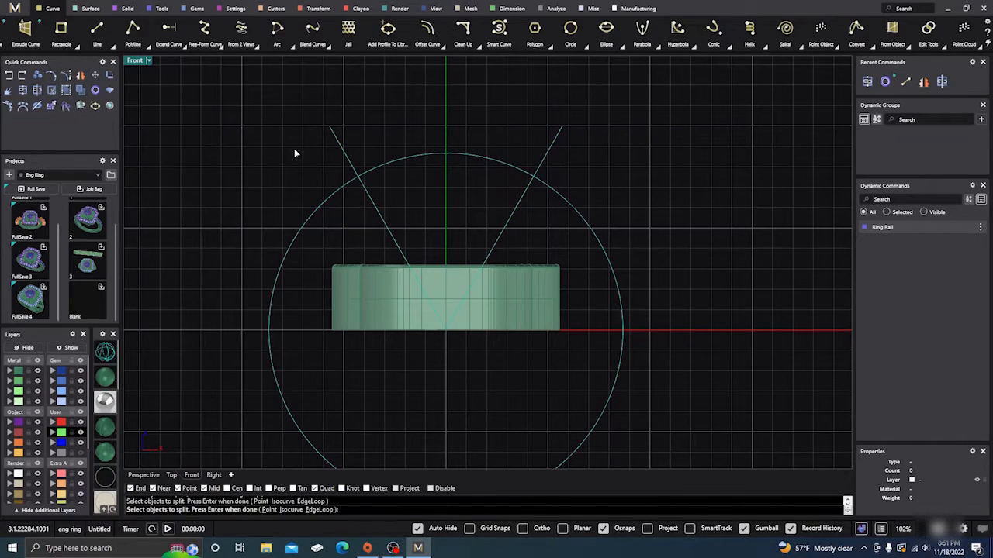
{"action": "key", "text": "Return"}
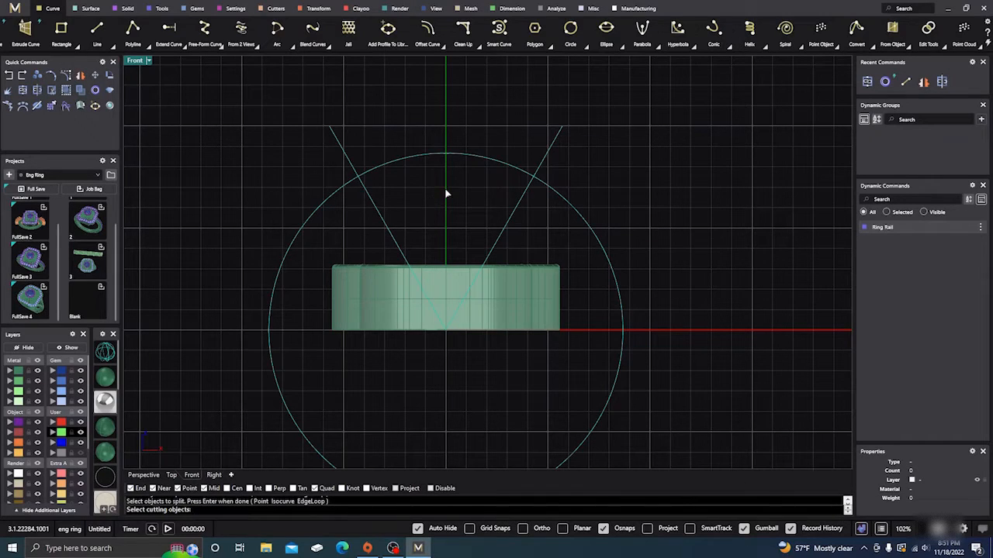
{"action": "key", "text": "Return"}
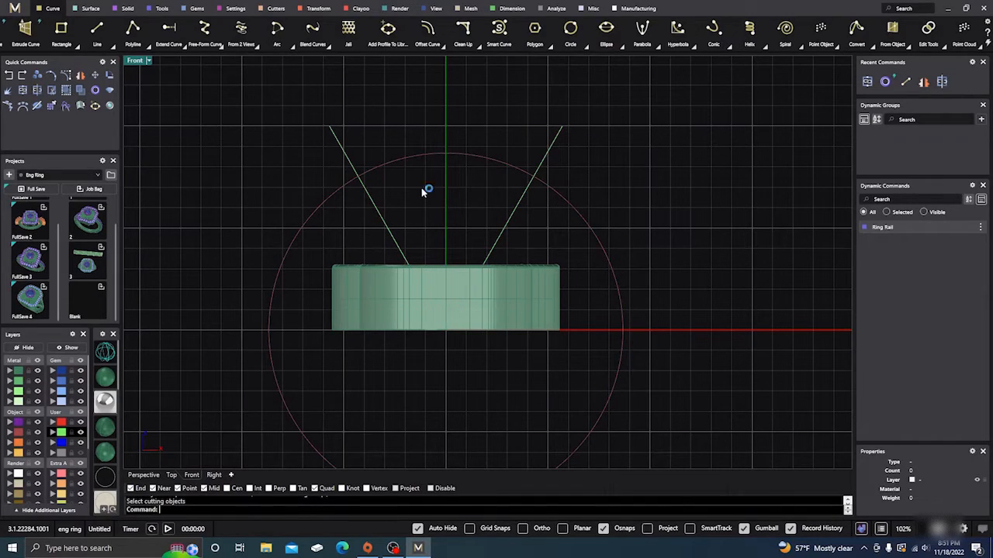
Split the ring rail circle using the two slanted guide lines as cutting objects.
{"action": "key", "text": "Return"}
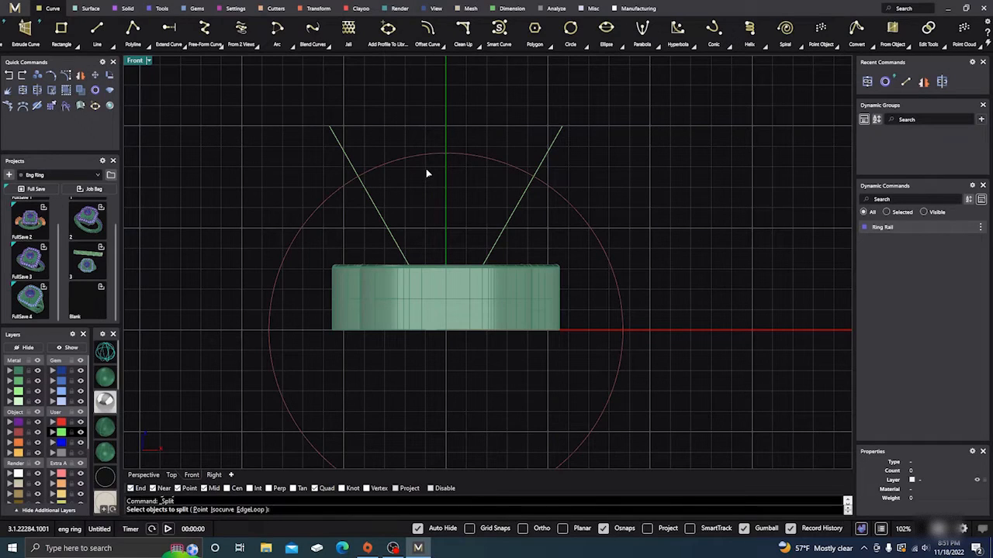
{"action": "left_click", "coordinate": [437, 156]}
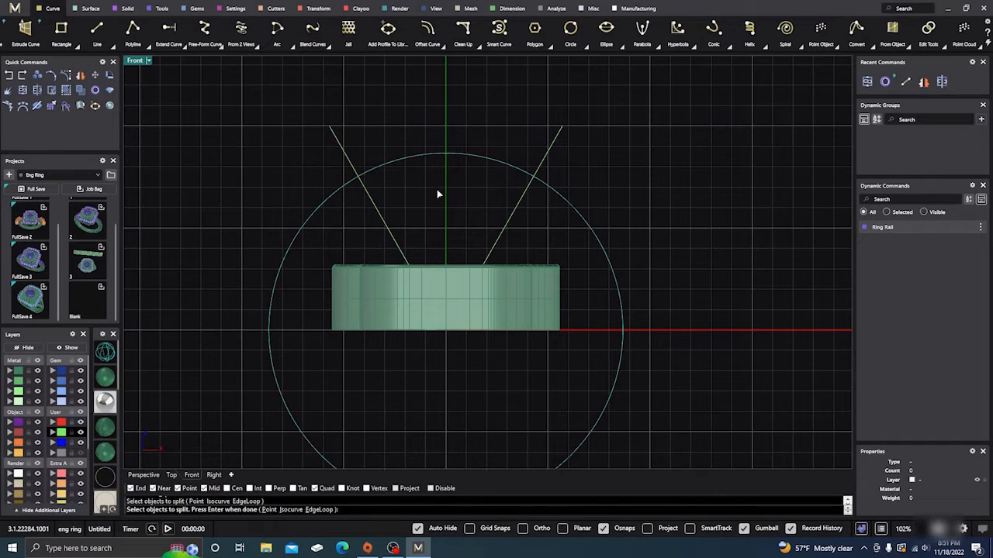
{"action": "key", "text": "Return"}
{"action": "left_click_drag", "start_coordinate": [607, 101], "coordinate": [287, 140]}
{"action": "key", "text": "Return"}
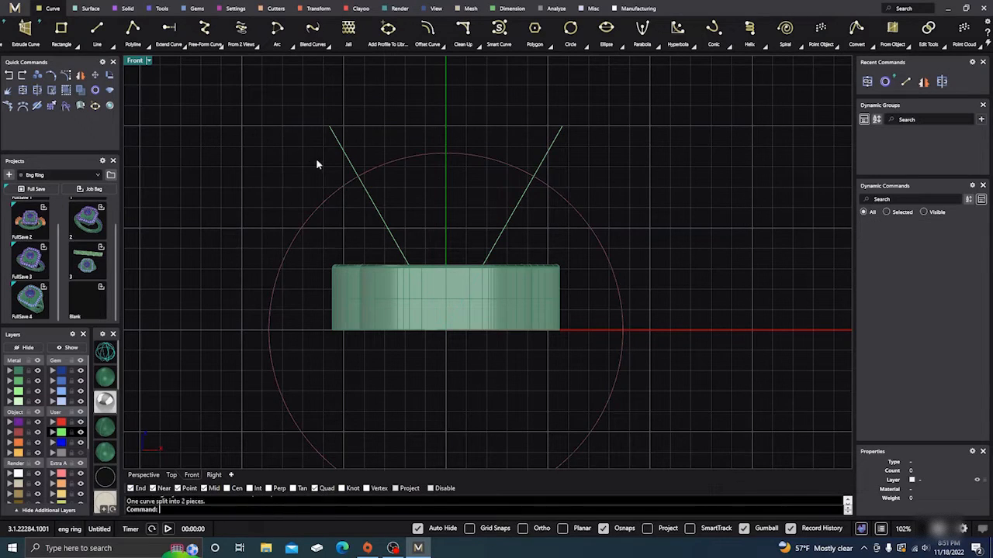
Move the rail's large lower arc and both slanted guide lines to the User 04 layer, leaving the short upper arc.
{"action": "left_click", "coordinate": [450, 156]}
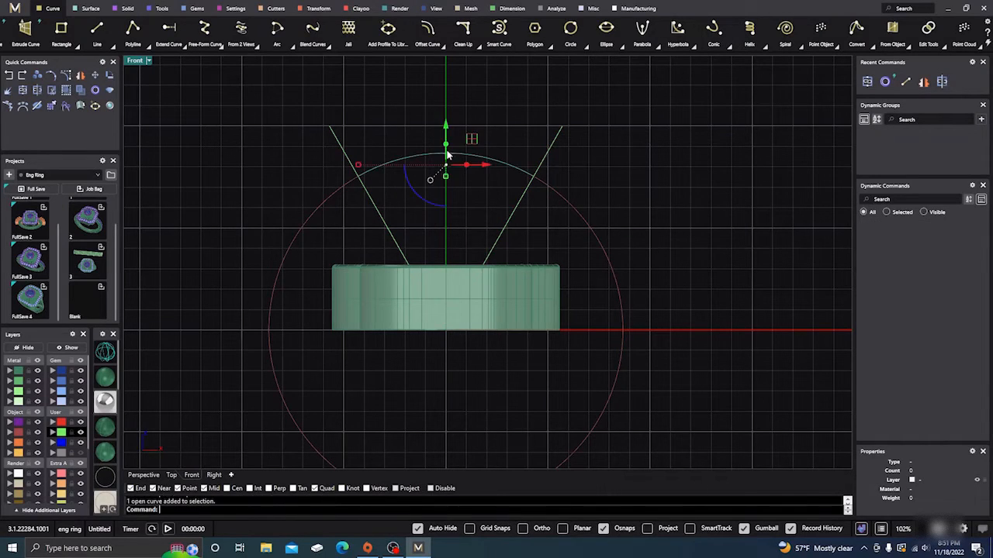
{"action": "left_click", "coordinate": [383, 116]}
{"action": "left_click", "coordinate": [580, 225]}
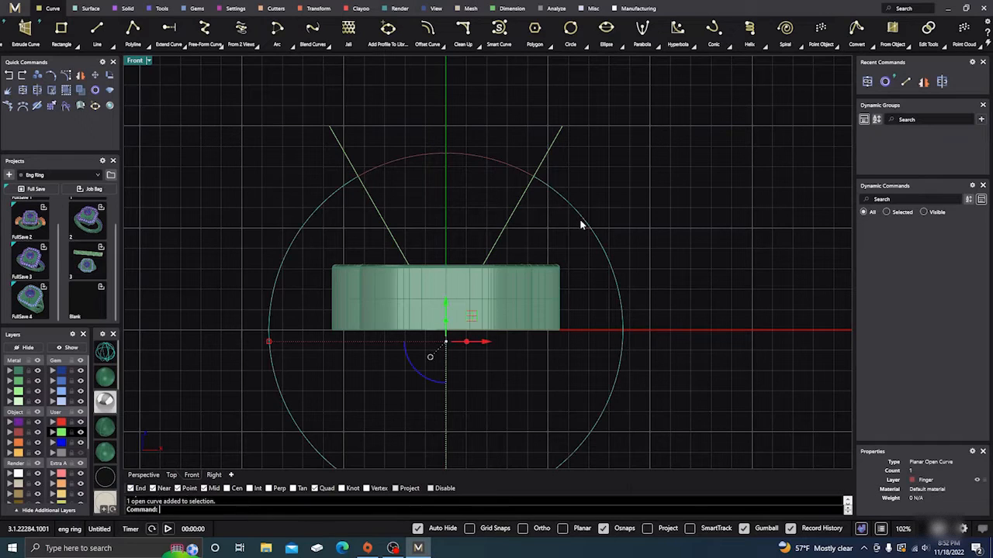
{"action": "left_click", "coordinate": [61, 452]}
{"action": "left_click_drag", "start_coordinate": [532, 219], "coordinate": [335, 236]}
{"action": "left_click", "coordinate": [61, 452]}
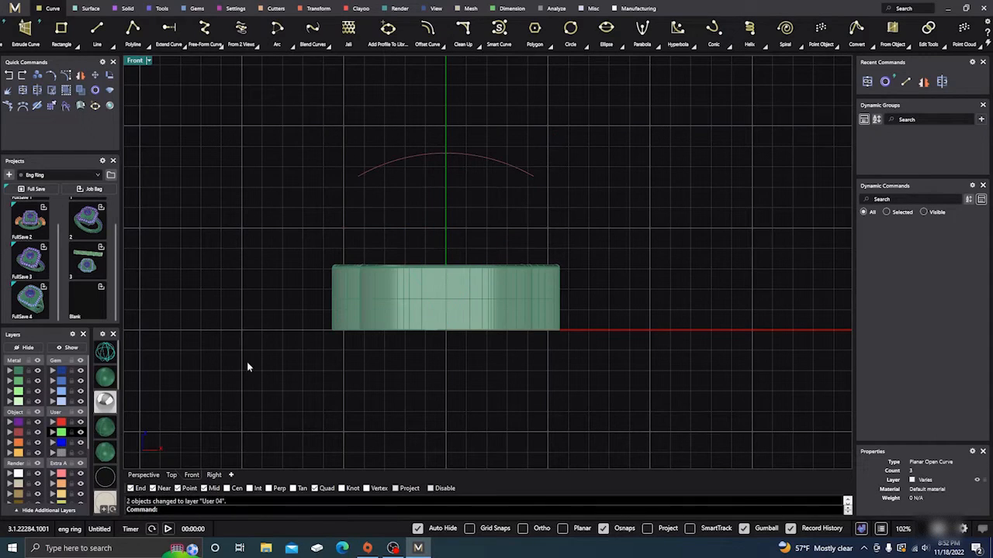
Flow a copy of the channel along the short rail arc with Stretch=Yes, using the line across its underside as the base curve.
{"action": "scroll", "coordinate": [420, 191], "scroll_direction": "down", "scroll_amount": 4}
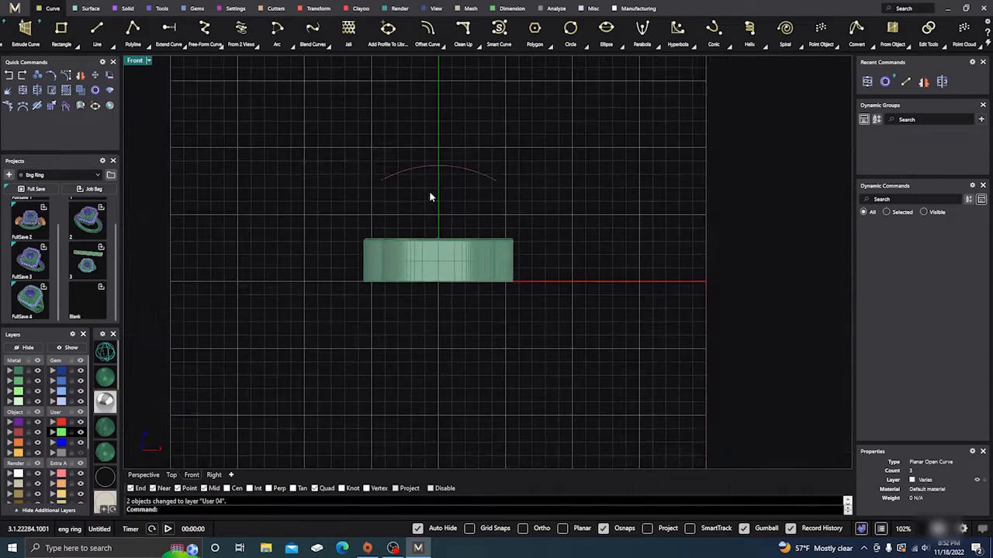
{"action": "right_click_drag", "start_coordinate": [429, 191], "coordinate": [430, 222]}
{"action": "right_click_drag", "start_coordinate": [372, 303], "coordinate": [374, 273]}
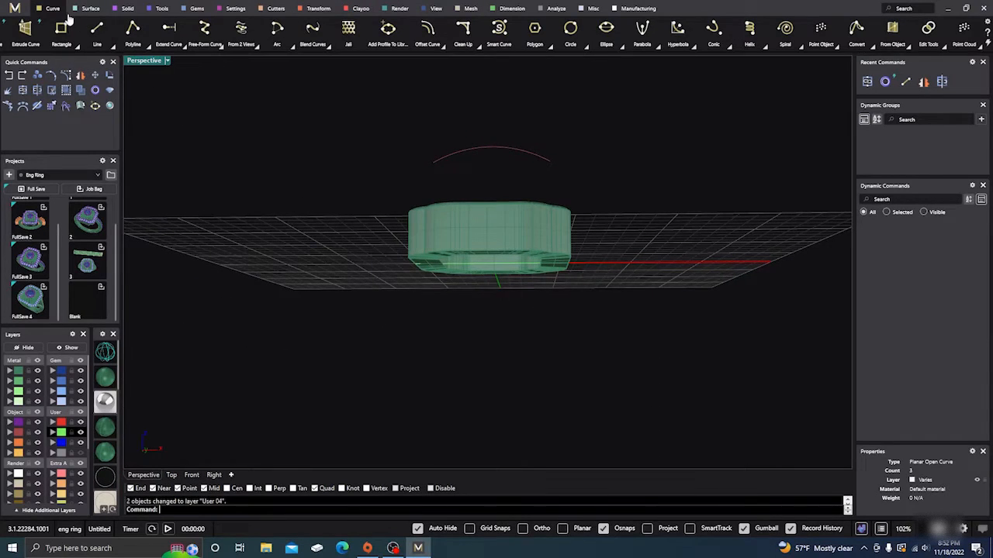
{"action": "left_click", "coordinate": [320, 9]}
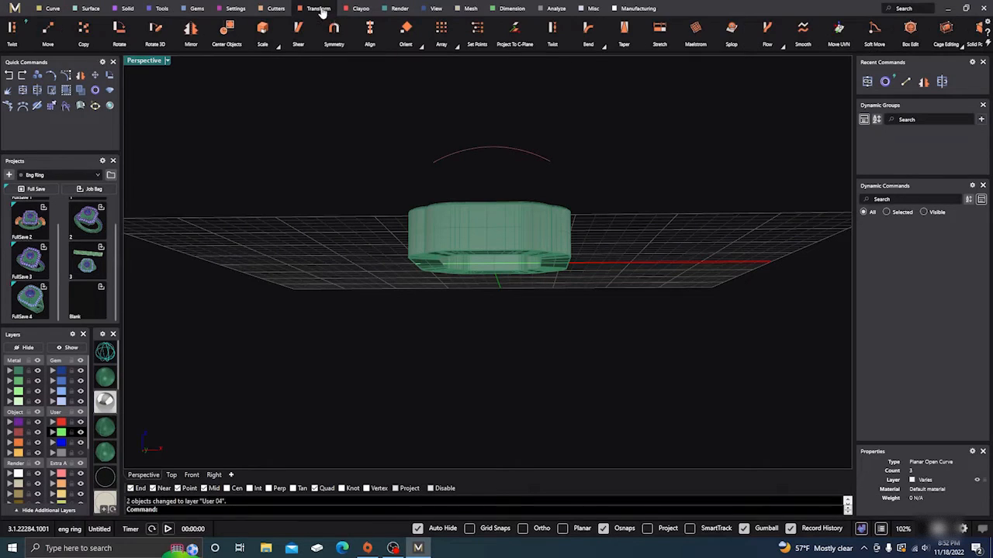
{"action": "left_click", "coordinate": [780, 46]}
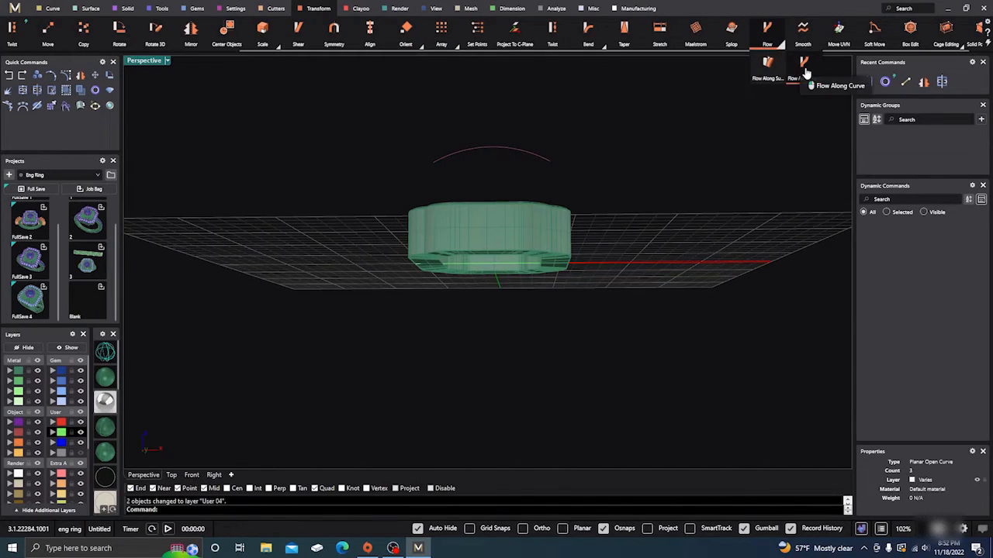
{"action": "left_click", "coordinate": [805, 70]}
{"action": "scroll", "coordinate": [432, 271], "scroll_direction": "up", "scroll_amount": 5}
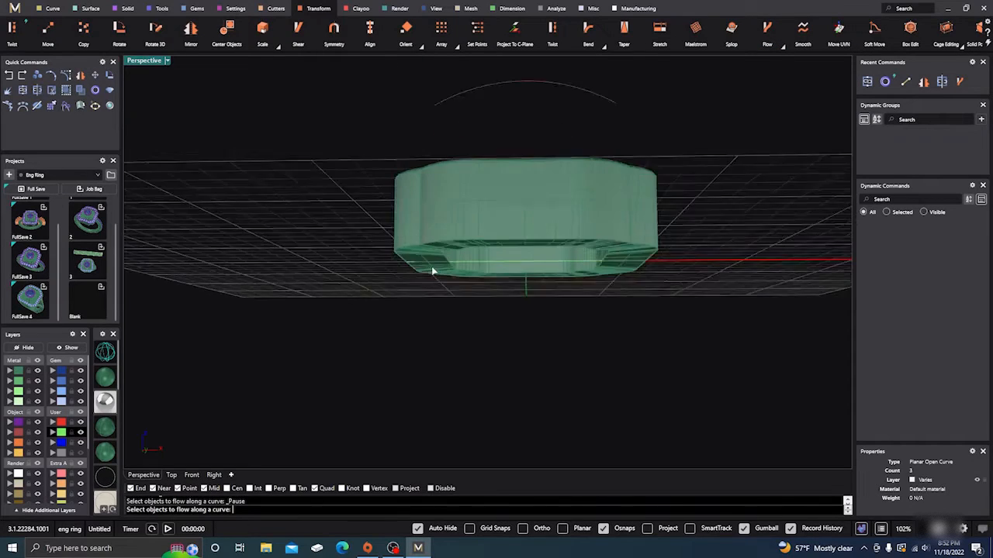
{"action": "left_click", "coordinate": [438, 189]}
{"action": "key", "text": "Return"}
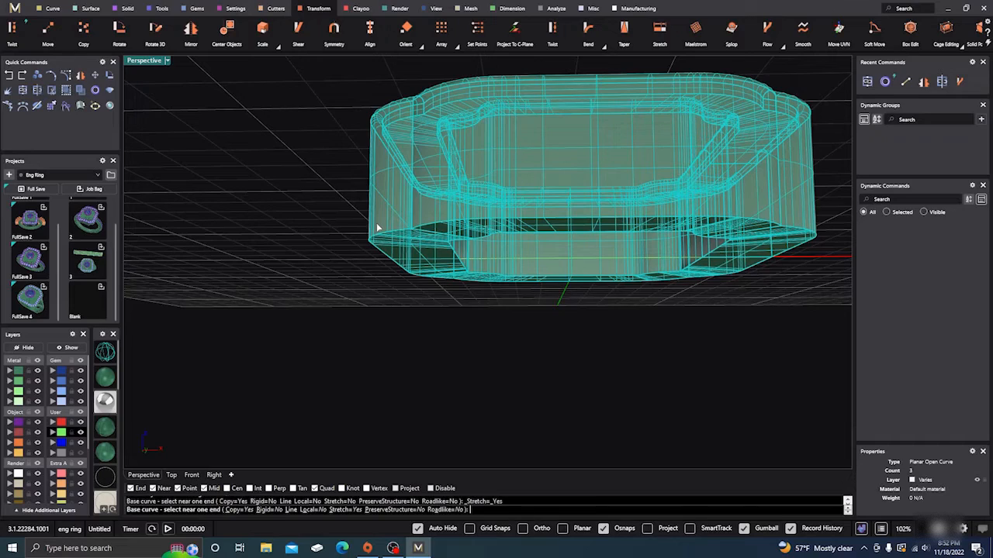
{"action": "scroll", "coordinate": [406, 260], "scroll_direction": "up", "scroll_amount": 3}
{"action": "right_click_drag", "start_coordinate": [399, 318], "coordinate": [386, 277]}
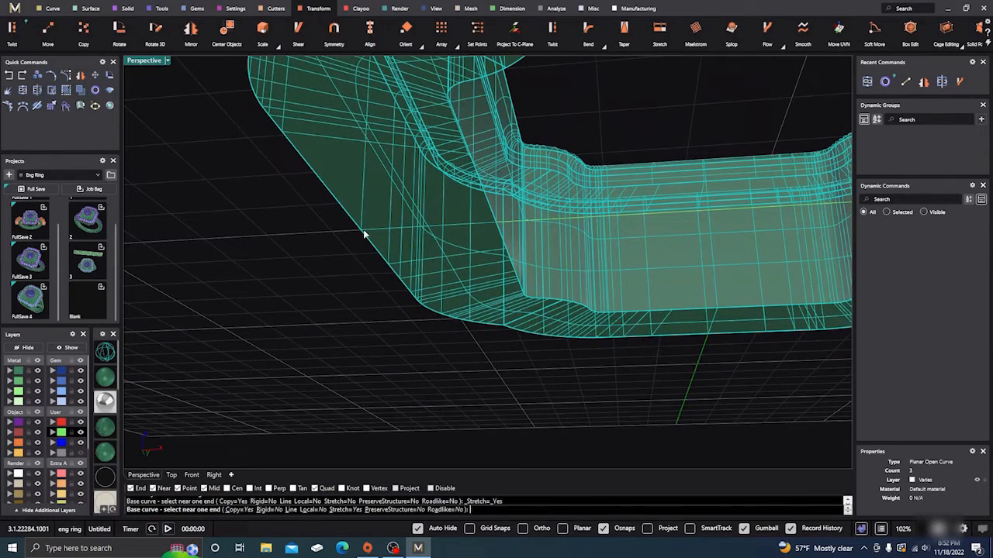
{"action": "left_click", "coordinate": [364, 234]}
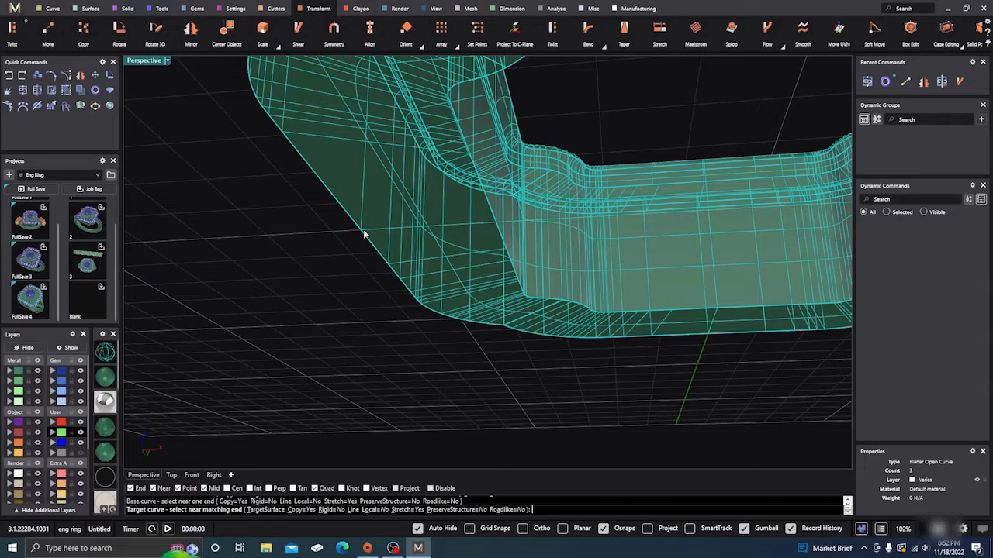
{"action": "scroll", "coordinate": [348, 306], "scroll_direction": "down", "scroll_amount": 5}
{"action": "right_click_drag", "start_coordinate": [350, 314], "coordinate": [374, 386]}
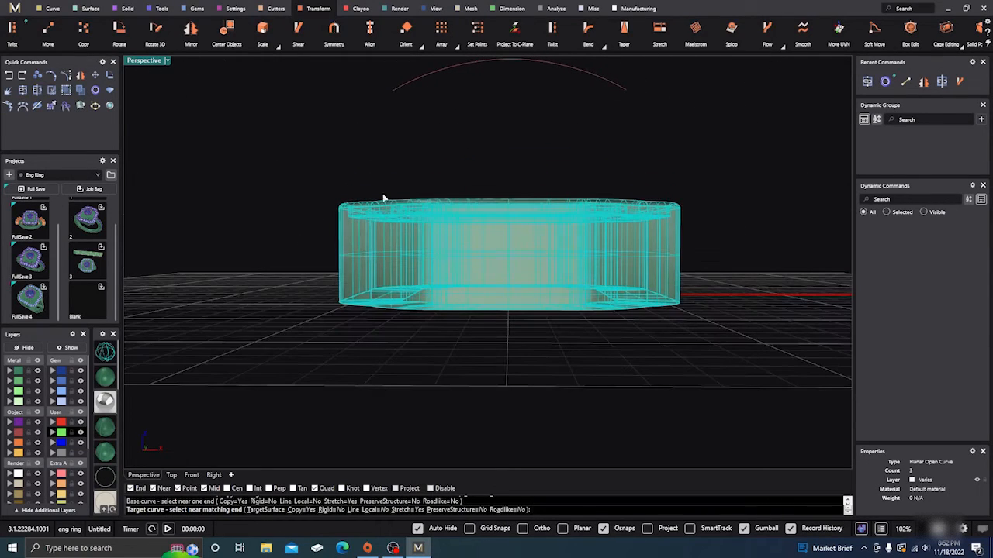
{"action": "left_click", "coordinate": [394, 92]}
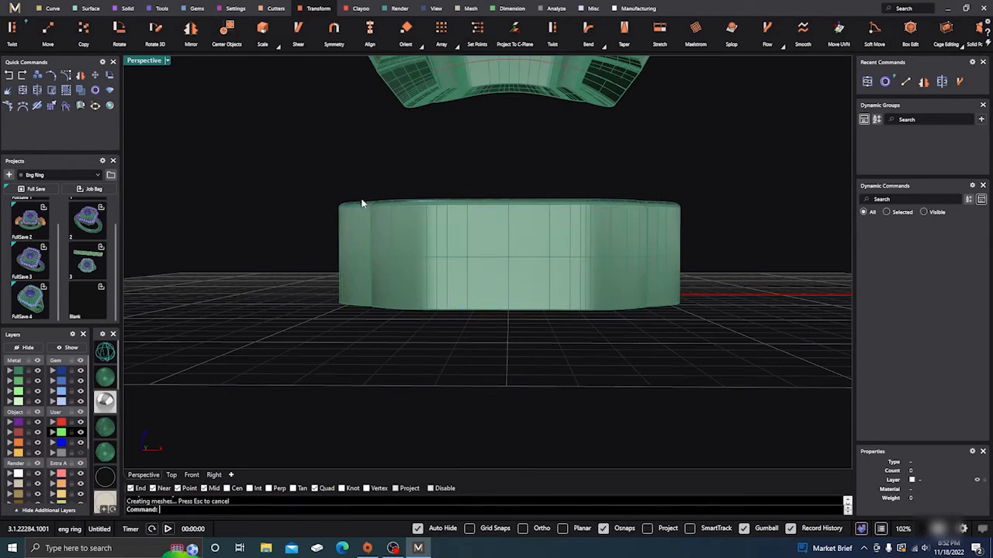
{"action": "right_click_drag", "start_coordinate": [442, 293], "coordinate": [440, 344]}
{"action": "right_click", "coordinate": [440, 344]}
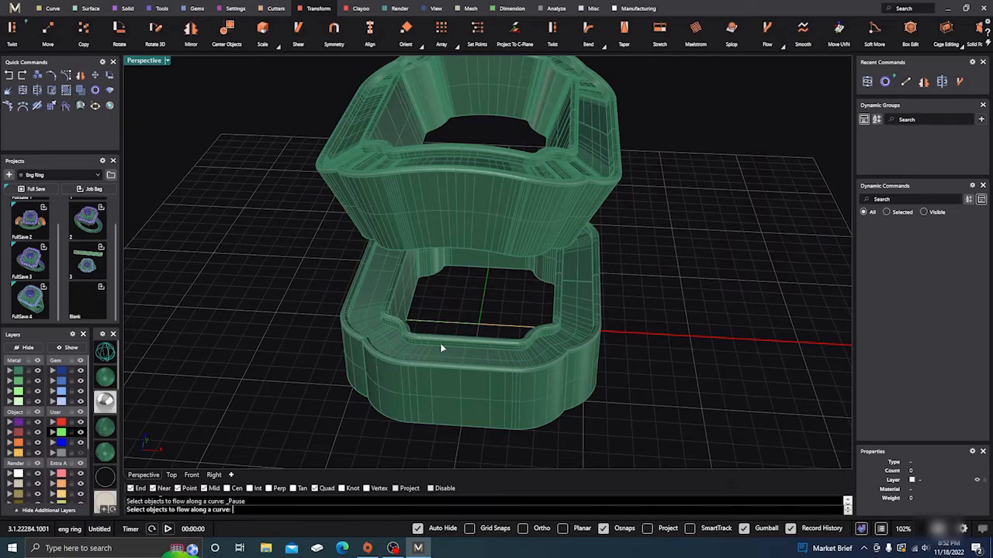
{"action": "key", "text": "Escape"}
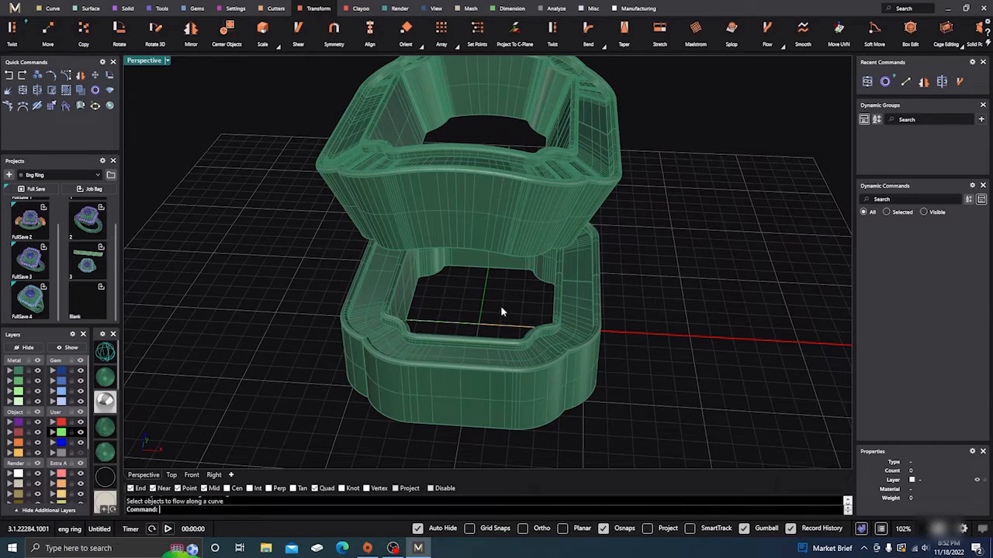
Move the original flat channel, the base line and the short rail arc to the User 04 layer.
{"action": "left_click", "coordinate": [479, 402]}
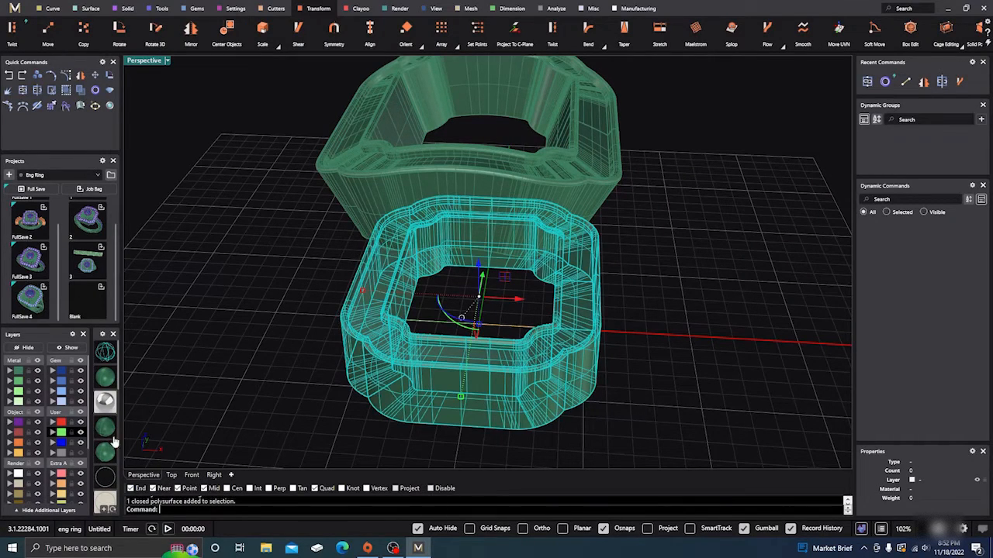
{"action": "left_click", "coordinate": [52, 453]}
{"action": "scroll", "coordinate": [439, 357], "scroll_direction": "down", "scroll_amount": 2}
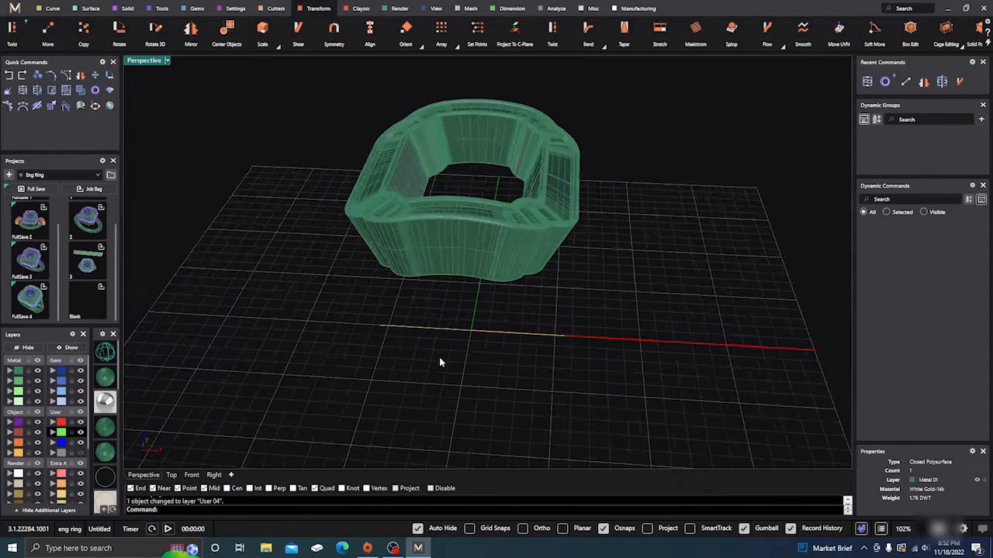
{"action": "scroll", "coordinate": [439, 362], "scroll_direction": "down", "scroll_amount": 2}
{"action": "left_click", "coordinate": [431, 326]}
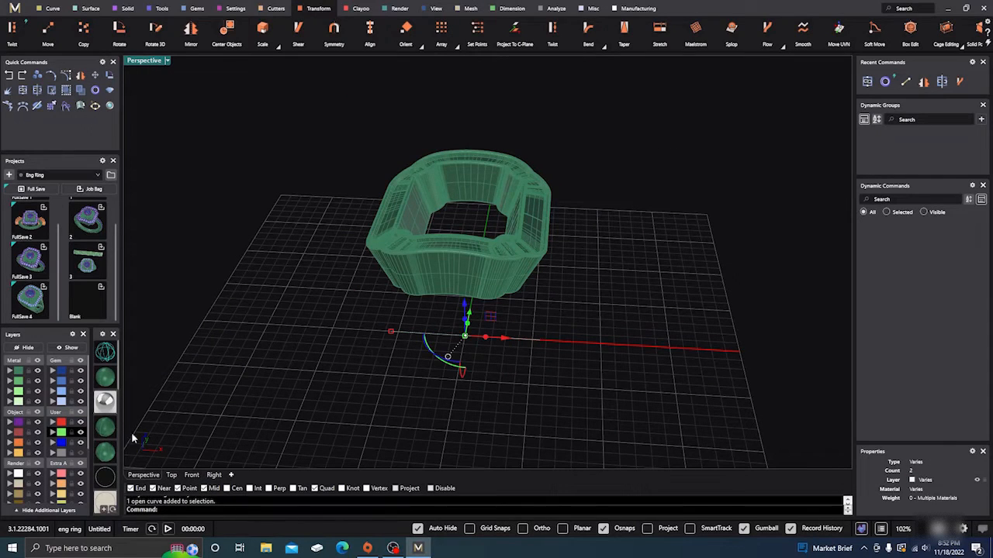
{"action": "left_click", "coordinate": [53, 453]}
{"action": "scroll", "coordinate": [364, 370], "scroll_direction": "up", "scroll_amount": 2}
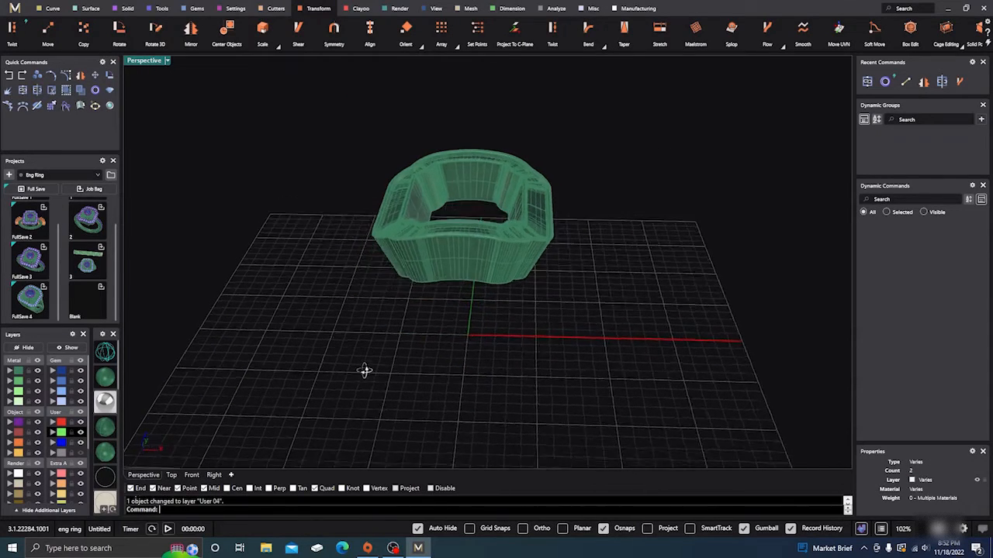
{"action": "right_click_drag", "start_coordinate": [365, 370], "coordinate": [359, 410]}
{"action": "left_click", "coordinate": [476, 273]}
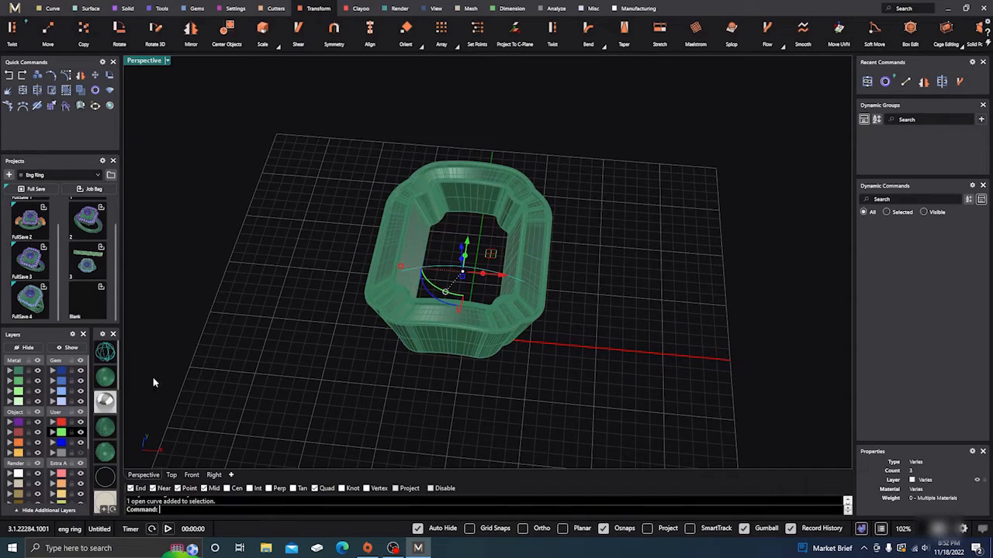
{"action": "left_click", "coordinate": [54, 453]}
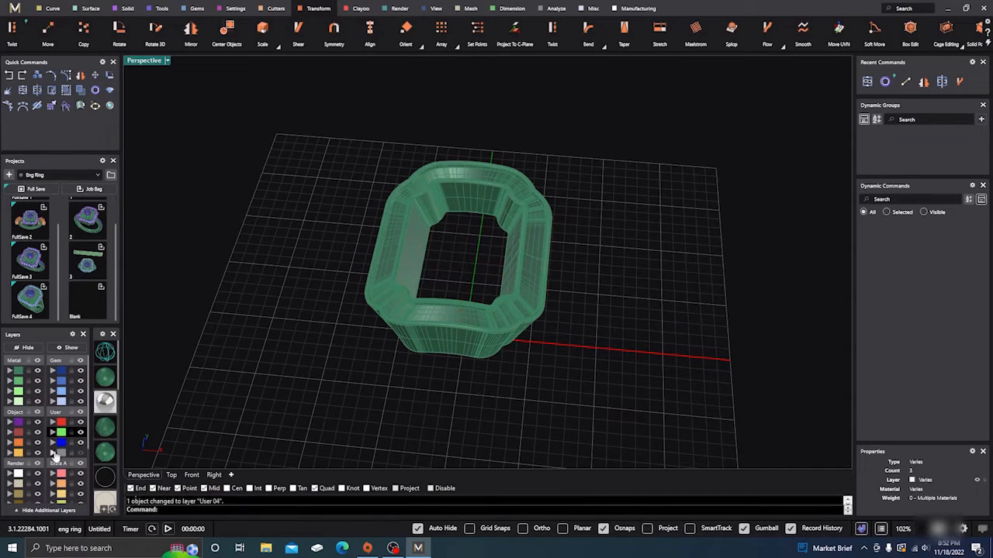
Examine the curved channel's shape from above and from the side in the Perspective view.
{"action": "mouse_move", "coordinate": [280, 372]}
{"action": "right_mouse_down"}
{"action": "mouse_move", "coordinate": [281, 315]}
{"action": "mouse_move", "coordinate": [285, 369]}
{"action": "mouse_move", "coordinate": [287, 358]}
{"action": "right_mouse_up"}
{"action": "scroll", "coordinate": [439, 237], "scroll_direction": "down", "scroll_amount": 6}
{"action": "right_click_drag", "start_coordinate": [439, 237], "coordinate": [445, 294]}
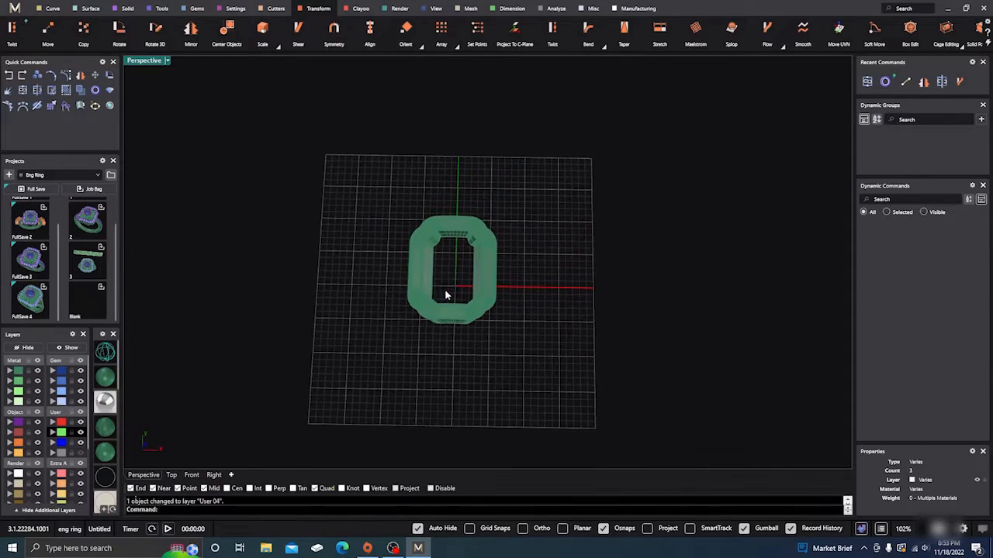
{"action": "scroll", "coordinate": [447, 294], "scroll_direction": "up", "scroll_amount": 8}
{"action": "scroll", "coordinate": [454, 290], "scroll_direction": "down", "scroll_amount": 4}
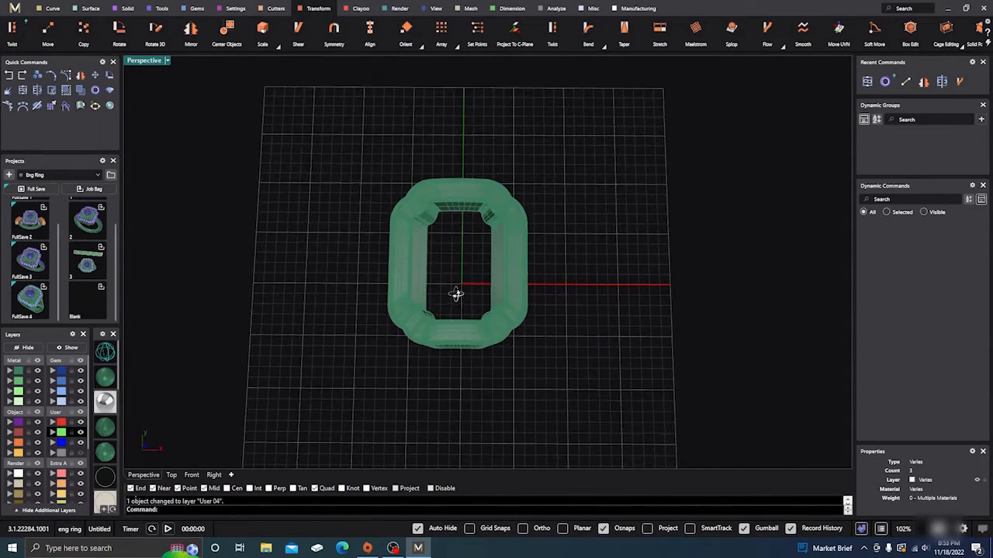
{"action": "right_click_drag", "start_coordinate": [288, 233], "coordinate": [282, 162]}
{"action": "scroll", "coordinate": [302, 301], "scroll_direction": "down", "scroll_amount": 2}
{"action": "right_click_drag", "start_coordinate": [302, 301], "coordinate": [375, 223]}
{"action": "scroll", "coordinate": [376, 222], "scroll_direction": "up", "scroll_amount": 3}
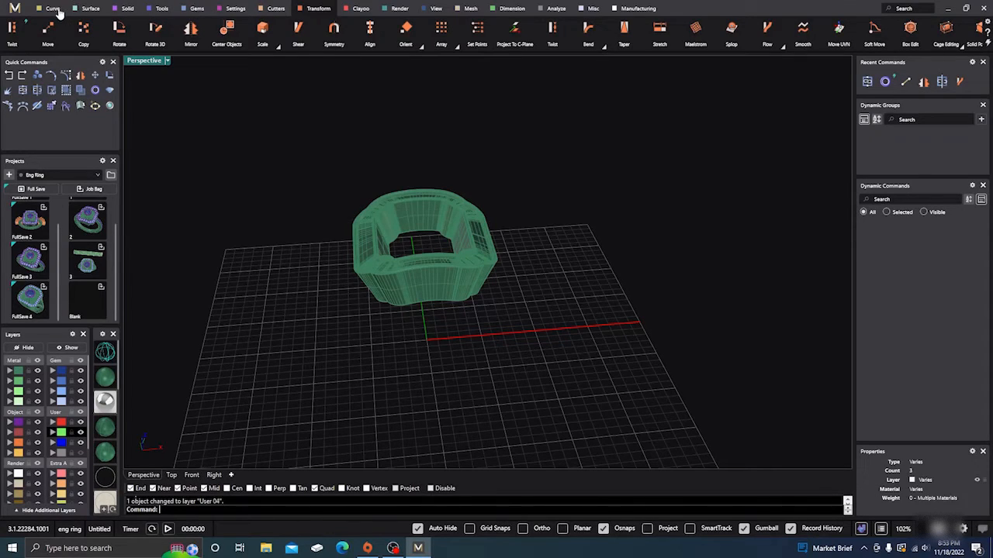
Create a new full Ring Rail circle with US finger size 7.
{"action": "left_click", "coordinate": [159, 9]}
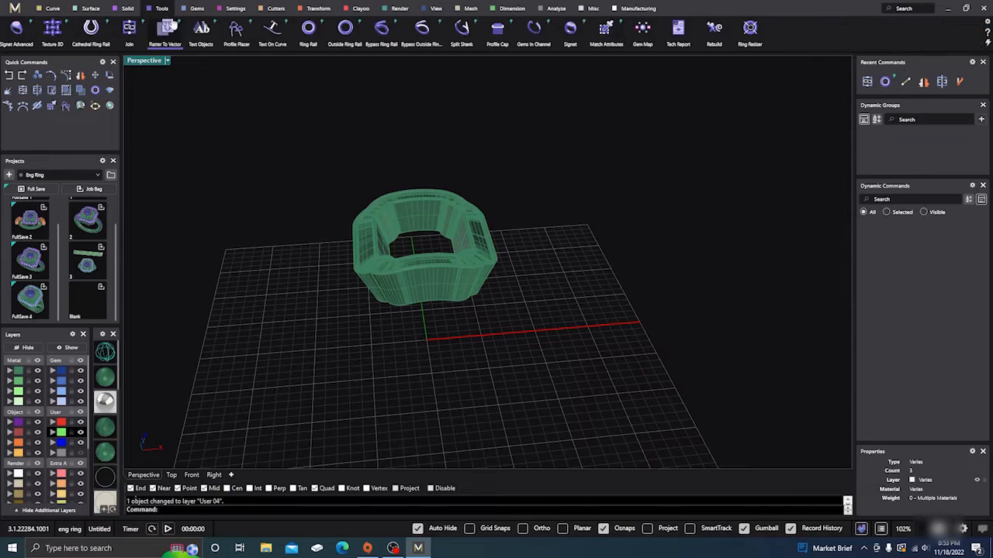
{"action": "left_click", "coordinate": [308, 29]}
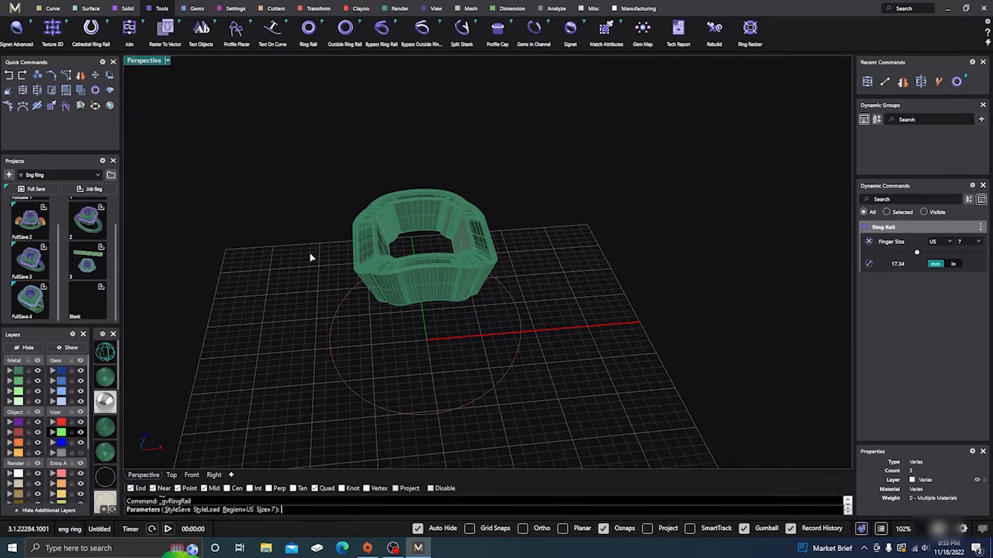
{"action": "key", "text": "Return"}
{"action": "right_click_drag", "start_coordinate": [317, 331], "coordinate": [549, 312]}
{"action": "scroll", "coordinate": [446, 283], "scroll_direction": "up", "scroll_amount": 5}
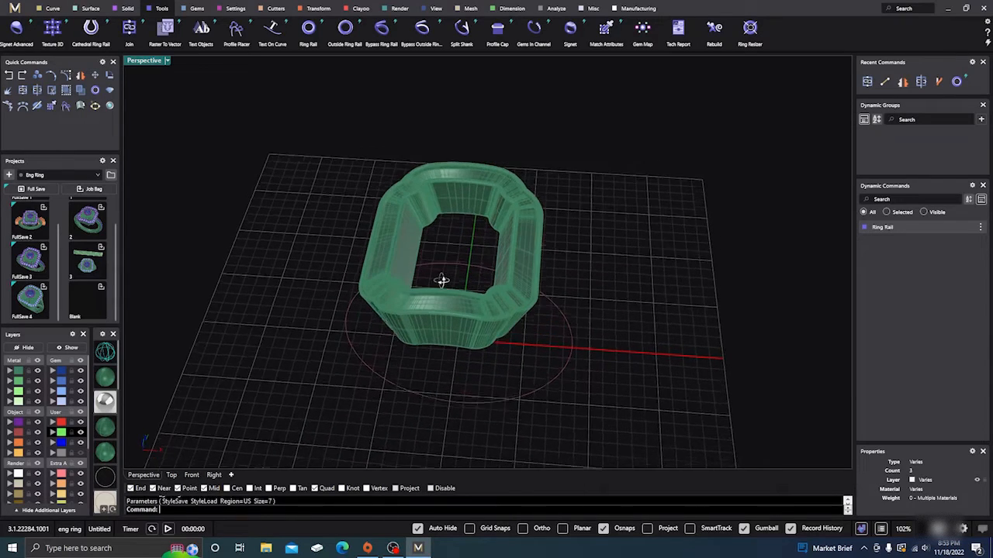
Create a round diamond gem and size it to 2.50 mm.
{"action": "left_click", "coordinate": [197, 8]}
{"action": "left_click", "coordinate": [207, 29]}
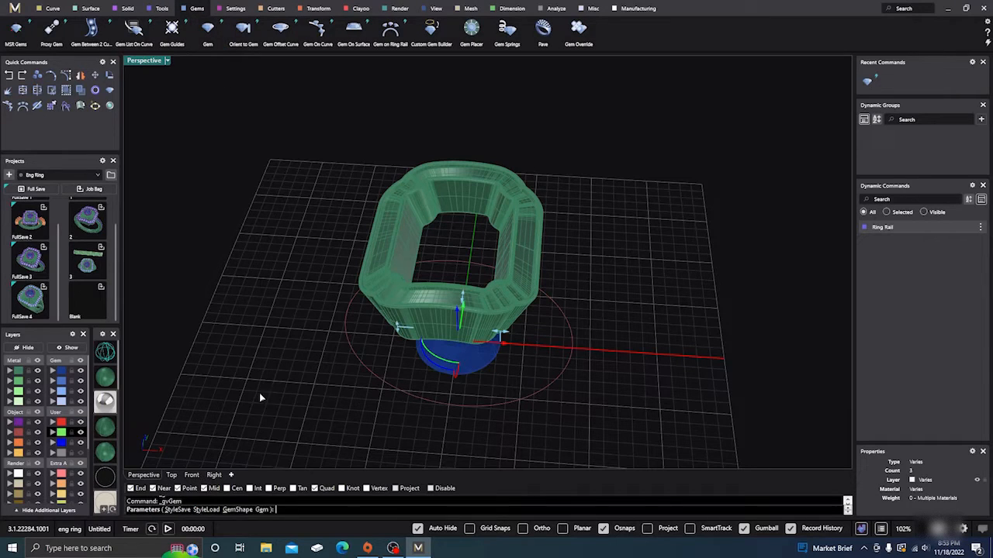
{"action": "left_click", "coordinate": [172, 475]}
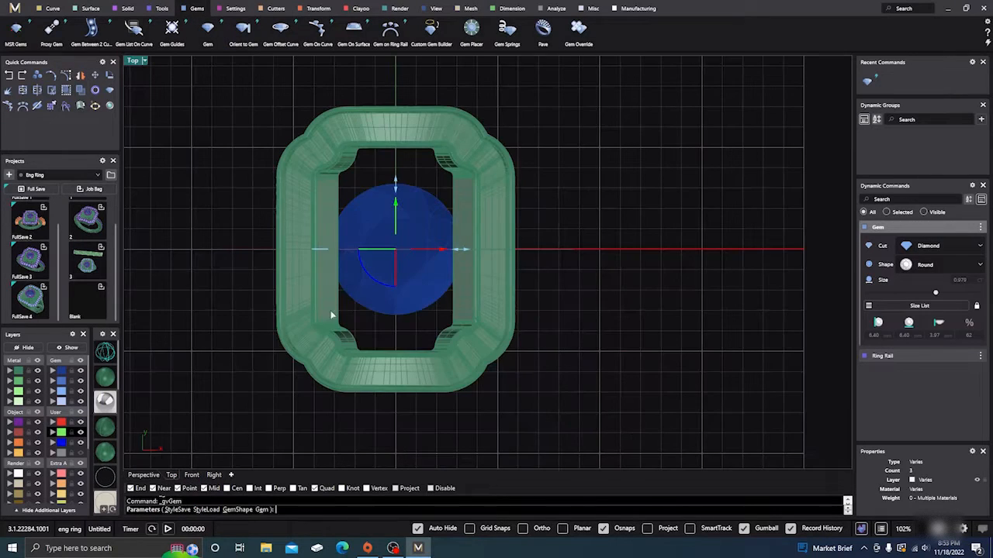
{"action": "left_click_drag", "start_coordinate": [456, 254], "coordinate": [423, 251]}
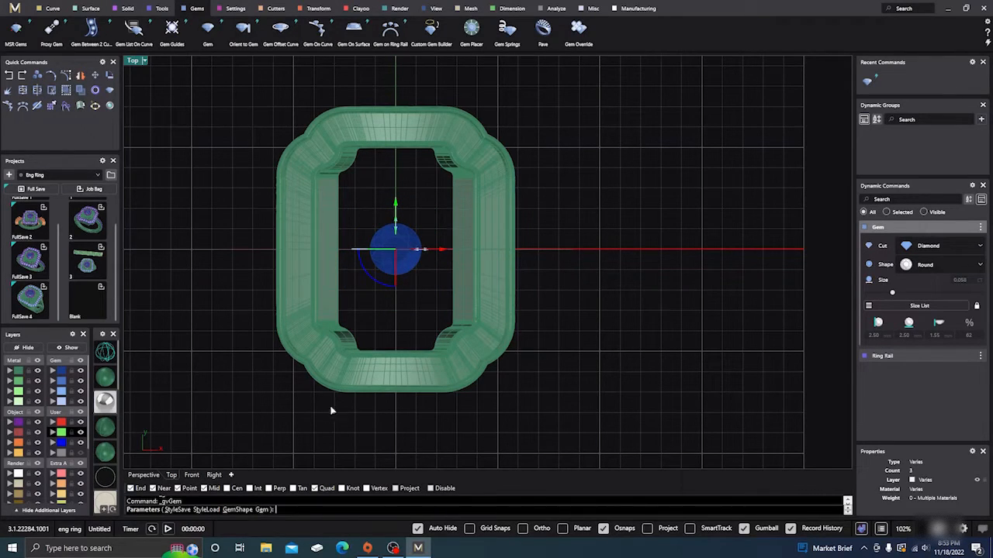
Raise the gem above the centre of the curved channel so its culet dips slightly below the channel's top edge.
{"action": "left_click", "coordinate": [191, 475]}
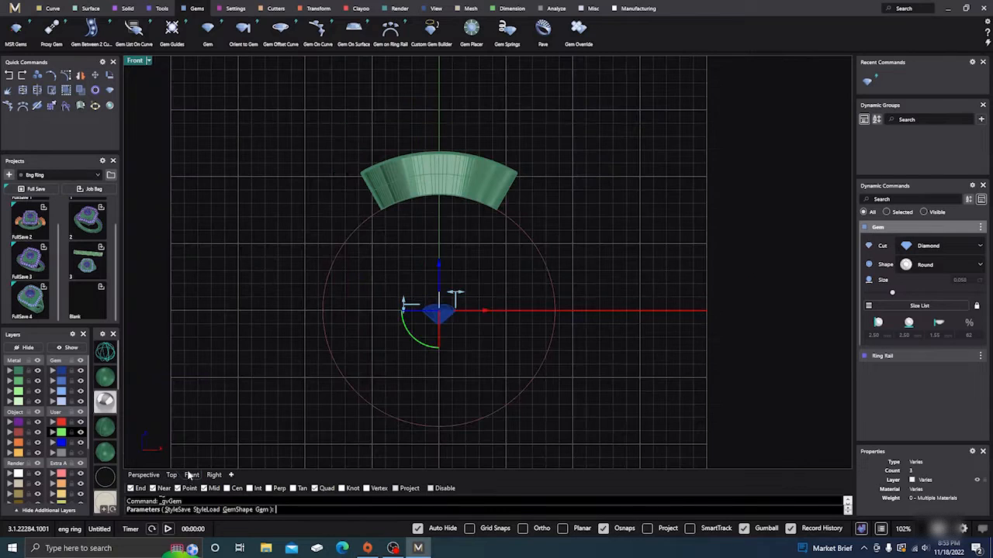
{"action": "left_click_drag", "start_coordinate": [445, 268], "coordinate": [455, 91]}
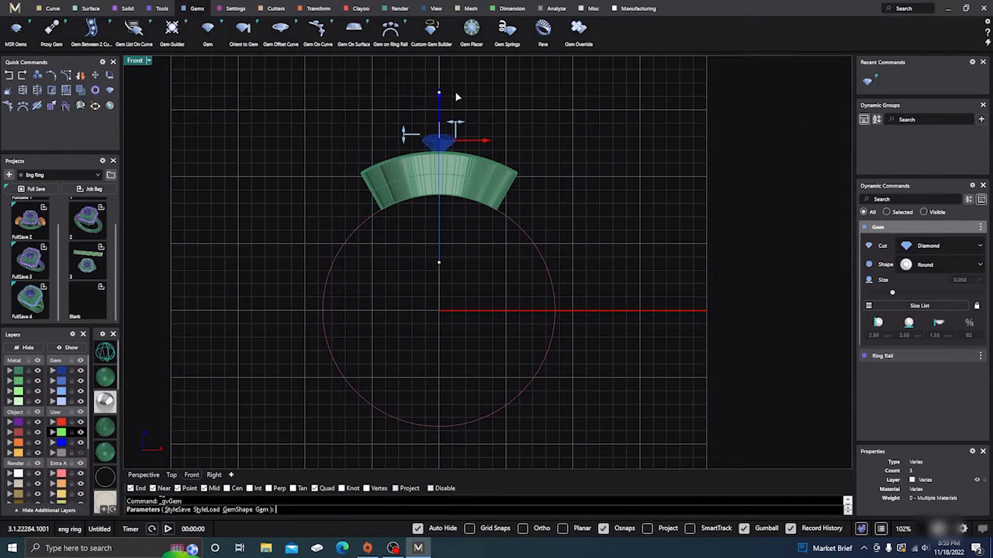
{"action": "scroll", "coordinate": [436, 142], "scroll_direction": "up", "scroll_amount": 5}
{"action": "scroll", "coordinate": [439, 139], "scroll_direction": "up", "scroll_amount": 4}
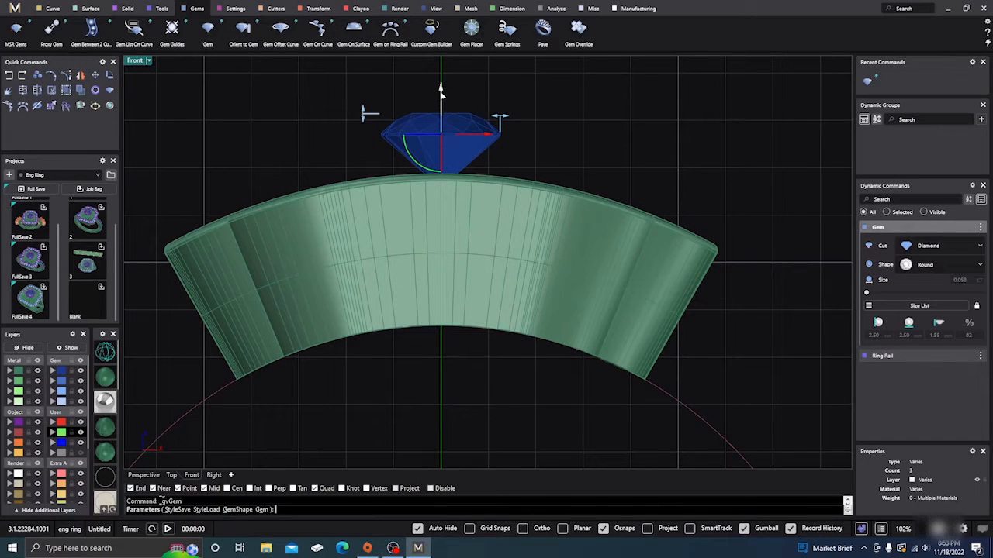
{"action": "left_click_drag", "start_coordinate": [440, 91], "coordinate": [439, 99]}
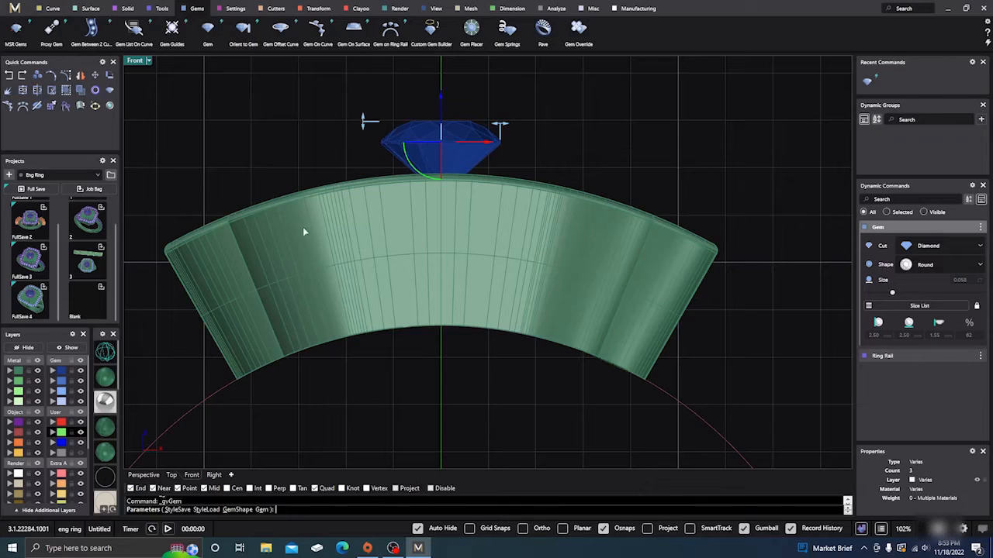
{"action": "key", "text": "Escape"}
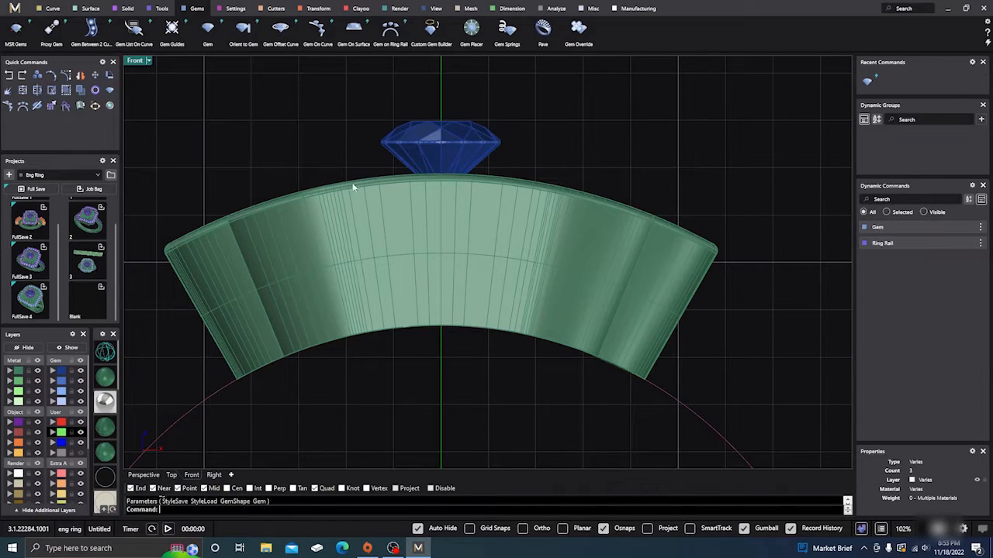
Add a bezel to the gem with a seat height of 0.26 mm and a top thickness of 0.68 mm.
{"action": "left_click", "coordinate": [422, 135]}
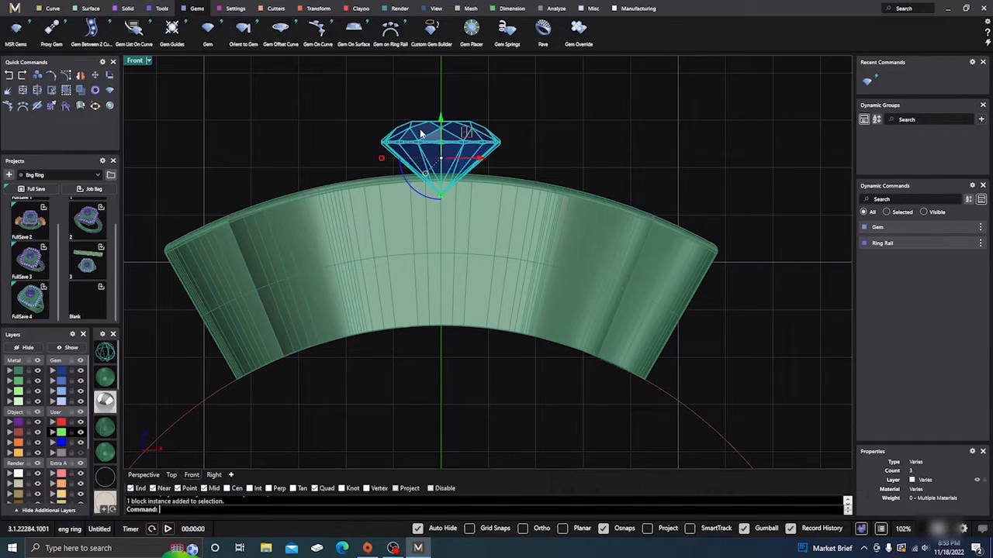
{"action": "left_click", "coordinate": [235, 7]}
{"action": "left_click", "coordinate": [310, 32]}
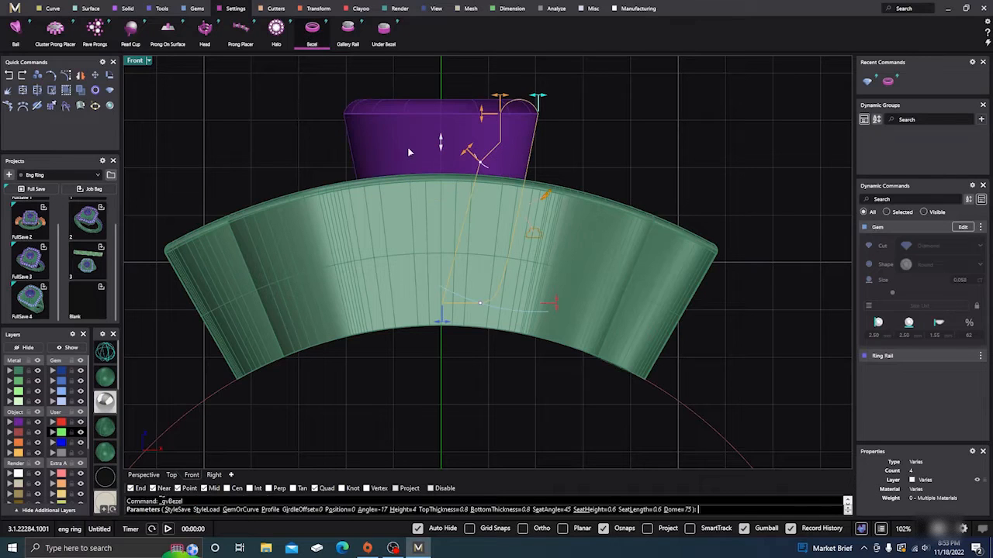
{"action": "left_click", "coordinate": [104, 353]}
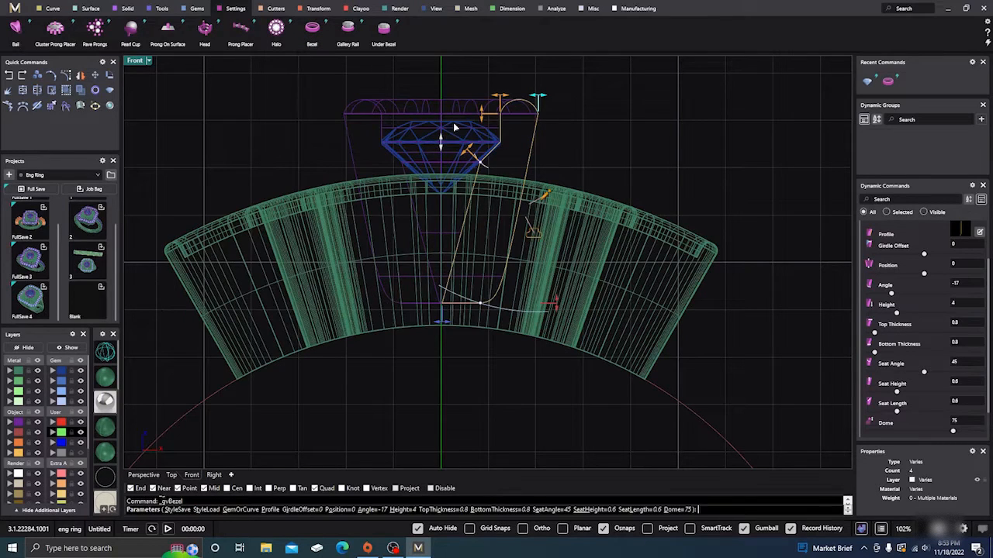
{"action": "scroll", "coordinate": [454, 126], "scroll_direction": "up", "scroll_amount": 2}
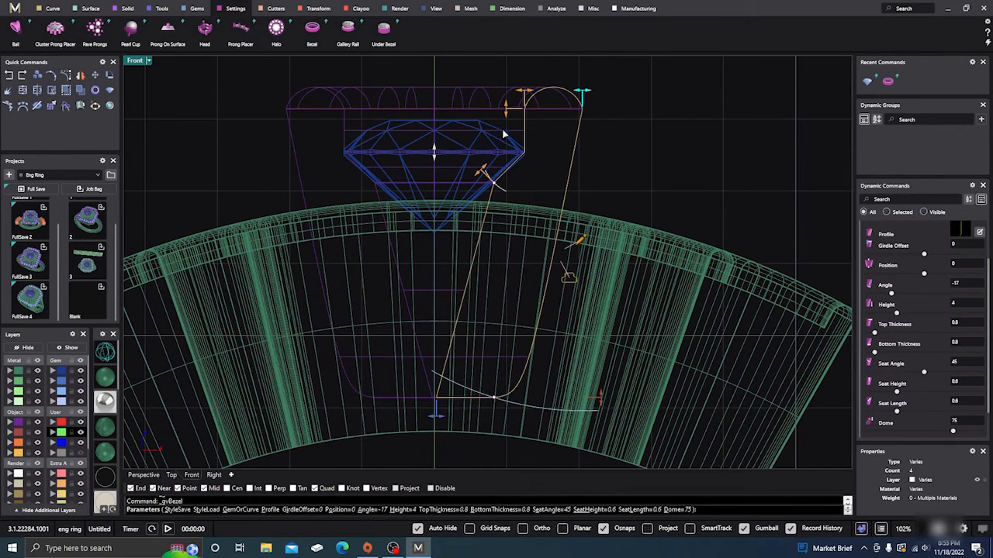
{"action": "left_click_drag", "start_coordinate": [513, 97], "coordinate": [508, 137]}
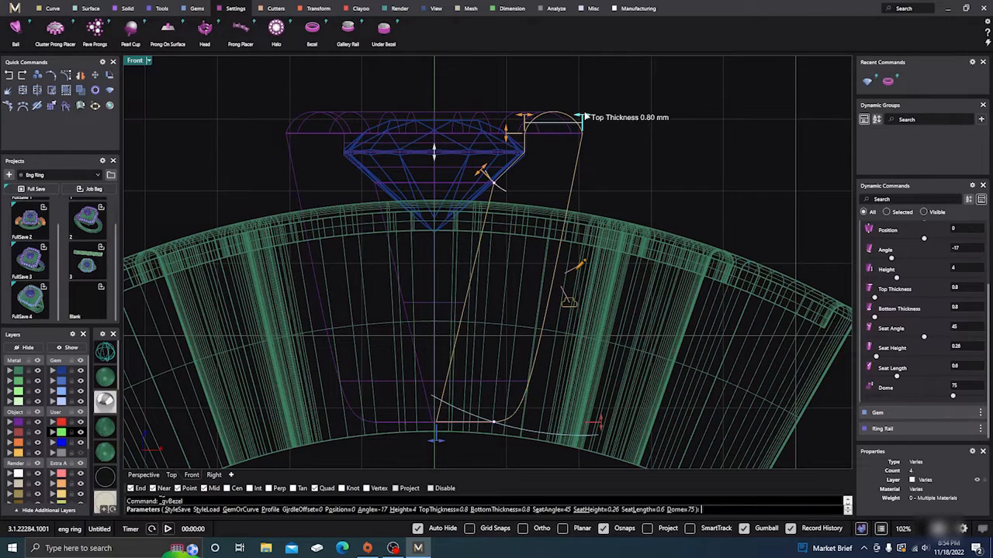
{"action": "left_click_drag", "start_coordinate": [583, 117], "coordinate": [574, 115]}
Shorten the bezel's height to 2.61 mm, accept it and return the view to shaded display.
{"action": "scroll", "coordinate": [455, 116], "scroll_direction": "down", "scroll_amount": 2}
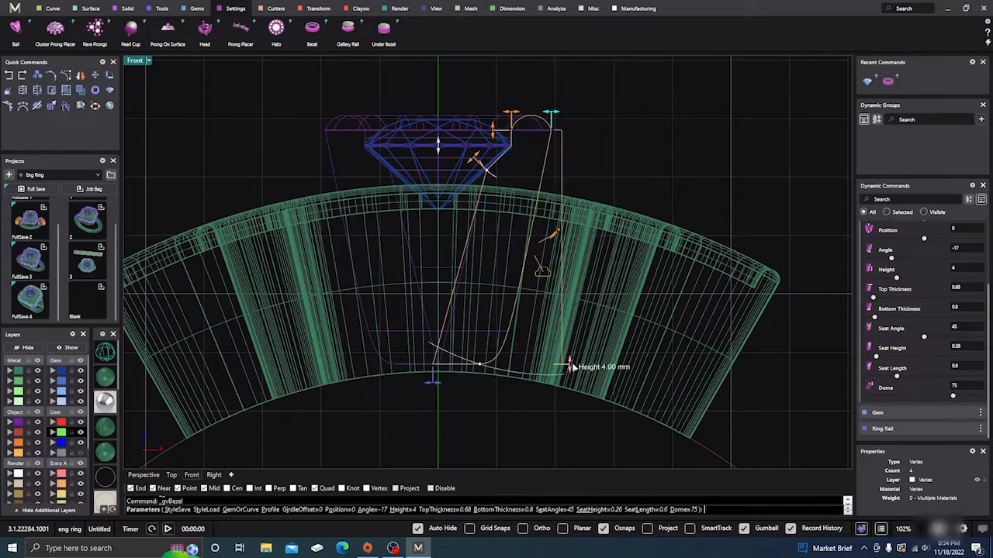
{"action": "left_click_drag", "start_coordinate": [570, 369], "coordinate": [568, 284]}
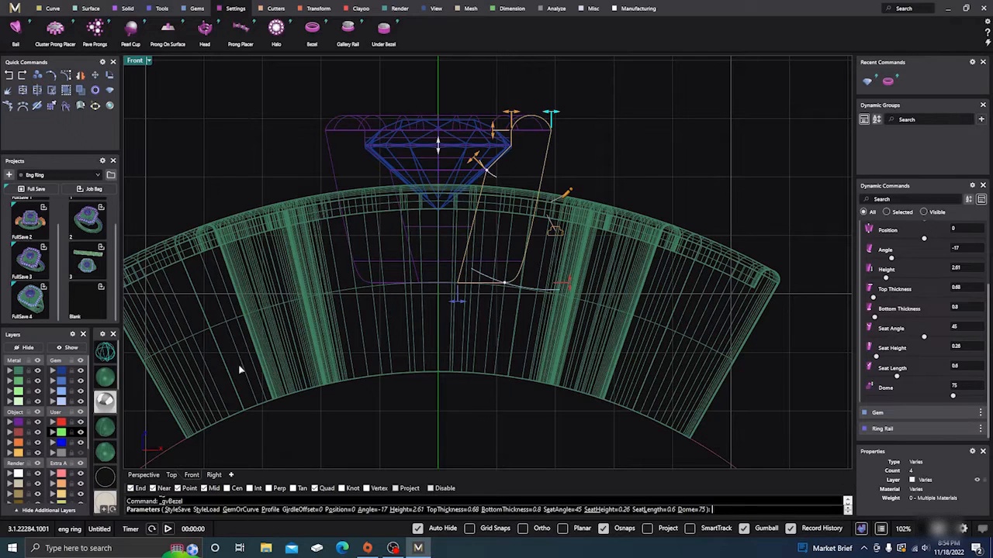
{"action": "right_click", "coordinate": [242, 135]}
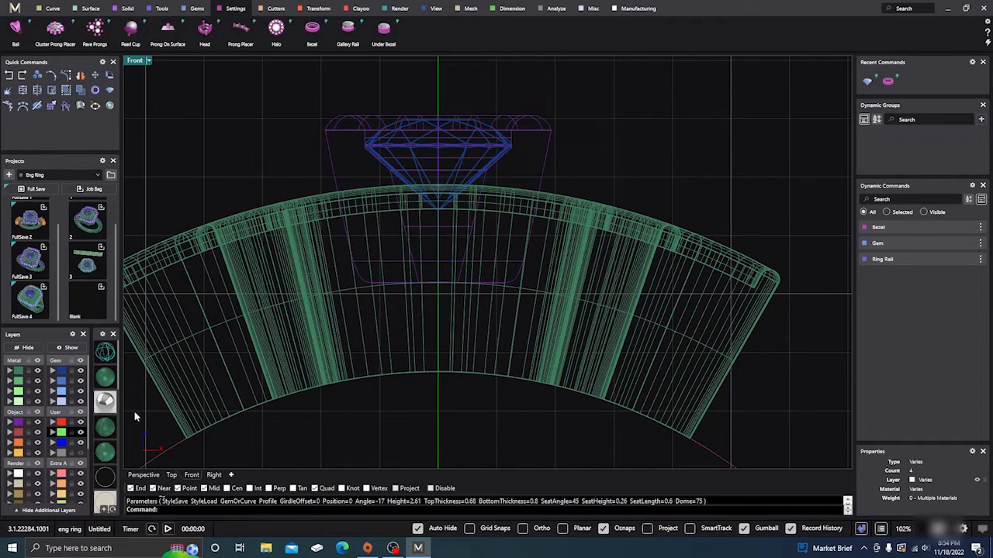
{"action": "left_click", "coordinate": [112, 374]}
{"action": "scroll", "coordinate": [630, 211], "scroll_direction": "down", "scroll_amount": 4}
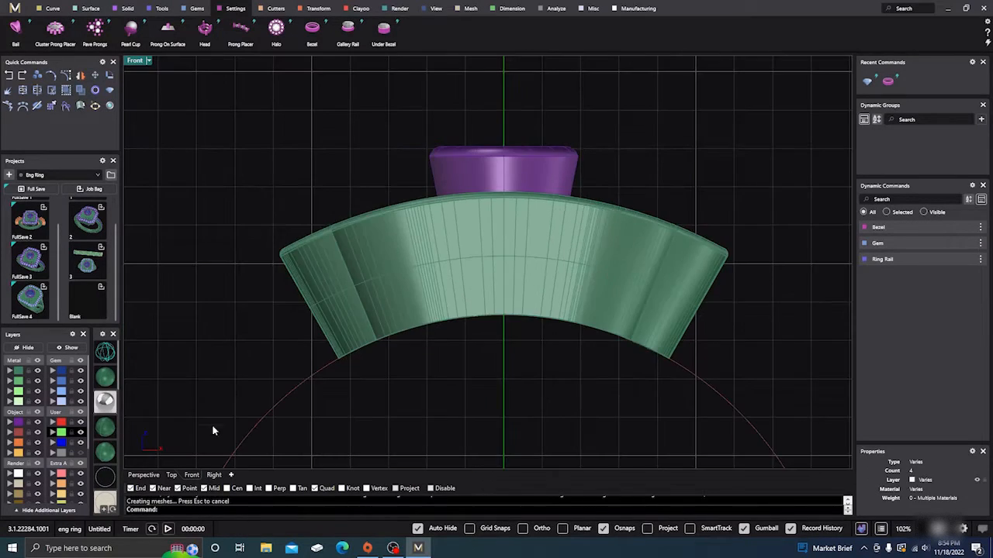
Extract a 90° isocurve running around the upper part of the curved channel's inner wall.
{"action": "left_click", "coordinate": [143, 475]}
{"action": "scroll", "coordinate": [312, 288], "scroll_direction": "down", "scroll_amount": 3}
{"action": "mouse_move", "coordinate": [368, 339]}
{"action": "right_mouse_down"}
{"action": "mouse_move", "coordinate": [396, 313]}
{"action": "mouse_move", "coordinate": [364, 343]}
{"action": "mouse_move", "coordinate": [381, 328]}
{"action": "right_mouse_up"}
{"action": "scroll", "coordinate": [402, 234], "scroll_direction": "up", "scroll_amount": 4}
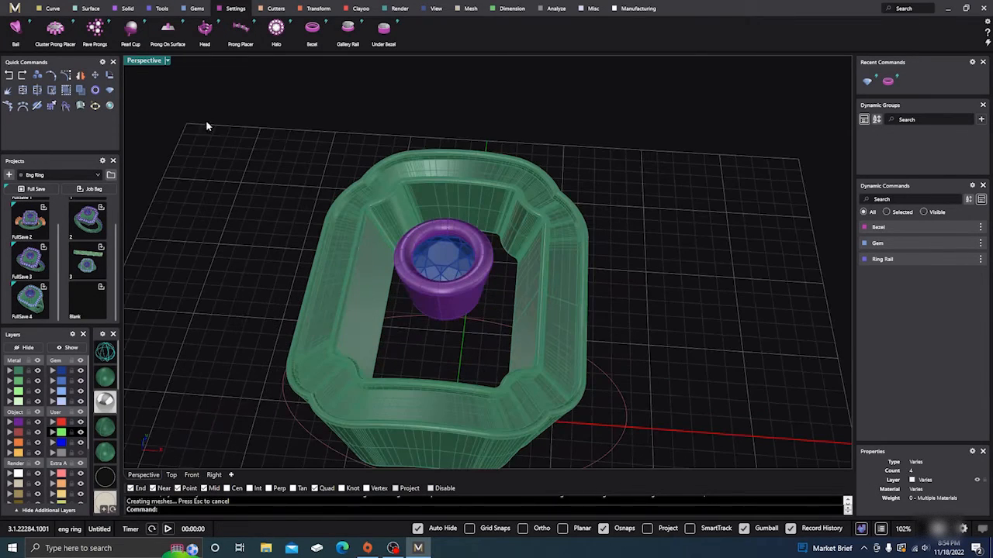
{"action": "left_click", "coordinate": [51, 9]}
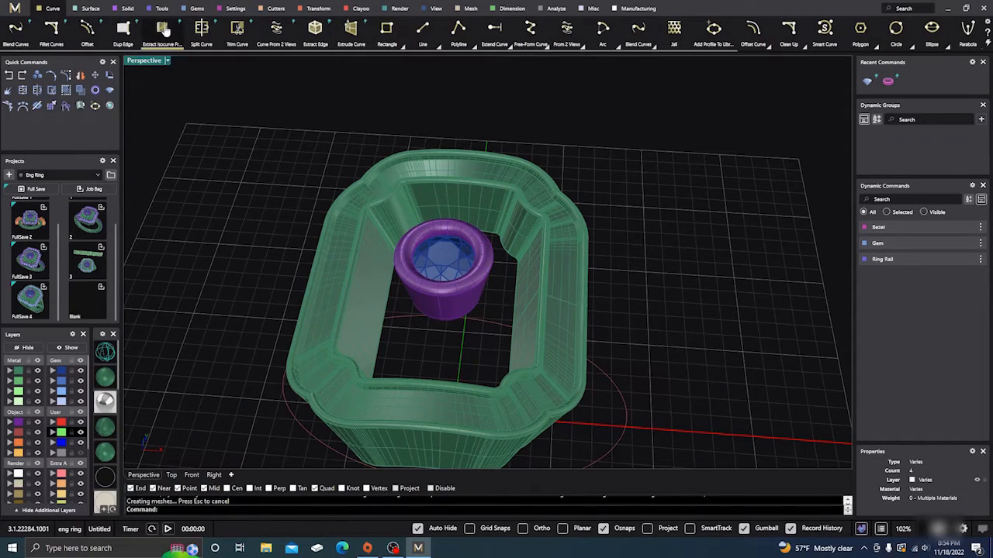
{"action": "scroll", "coordinate": [445, 215], "scroll_direction": "up", "scroll_amount": 5}
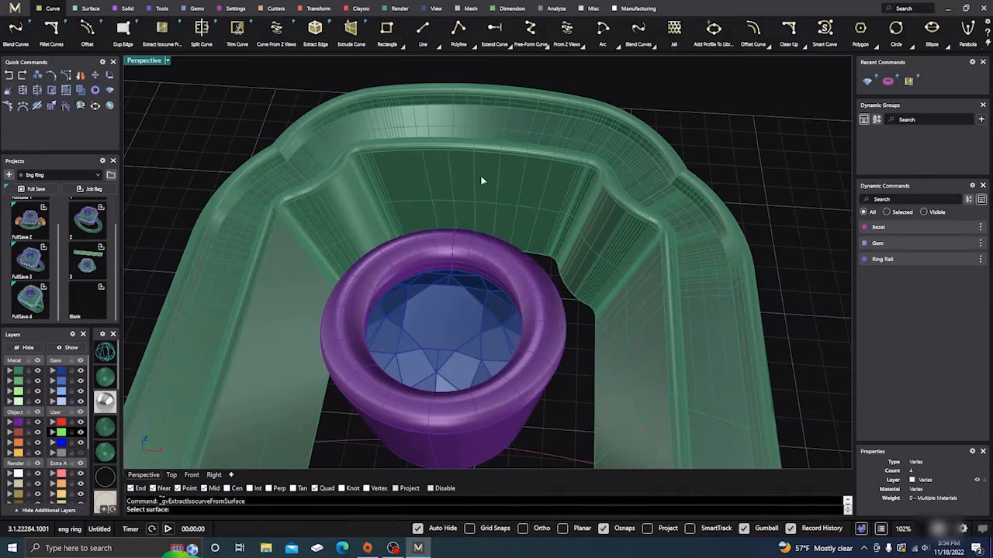
{"action": "left_click", "coordinate": [468, 183]}
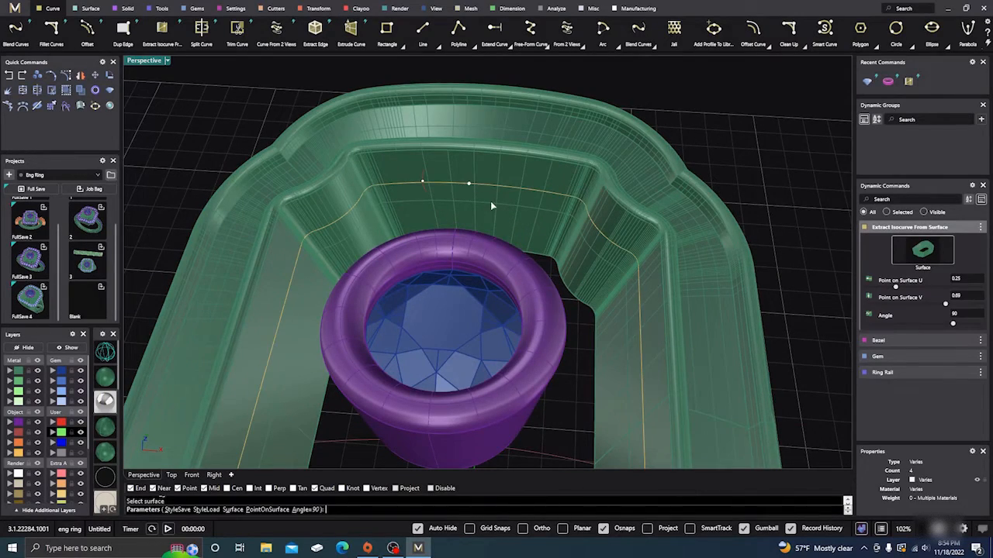
{"action": "right_click_drag", "start_coordinate": [490, 204], "coordinate": [452, 183]}
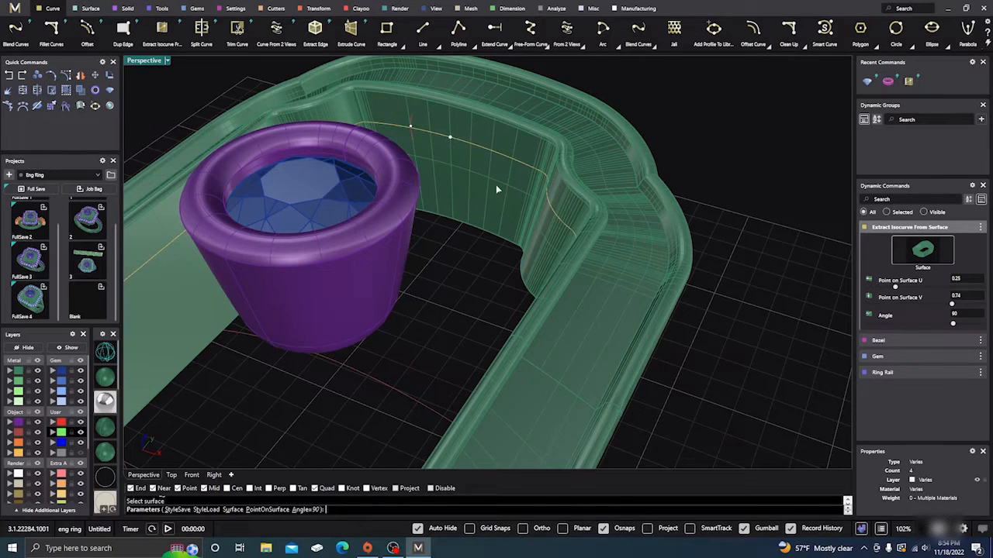
{"action": "right_click_drag", "start_coordinate": [495, 184], "coordinate": [387, 177]}
{"action": "right_click", "coordinate": [454, 213]}
Extract a 180° isocurve encircling the bezel's outer wall just below its rim, with surface point U 0.07 and V 0.2.
{"action": "scroll", "coordinate": [387, 177], "scroll_direction": "up", "scroll_amount": 4}
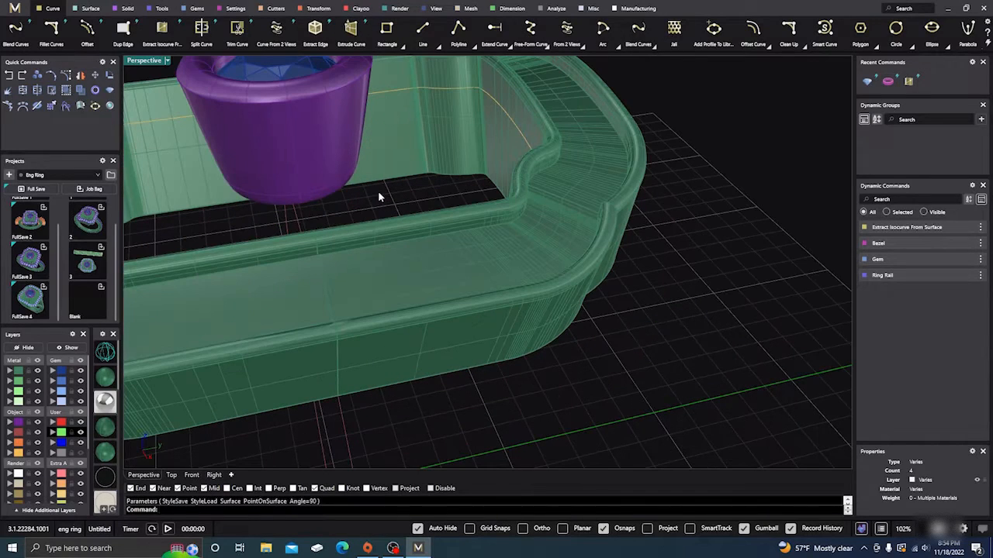
{"action": "right_click", "coordinate": [378, 192]}
{"action": "left_click", "coordinate": [314, 134]}
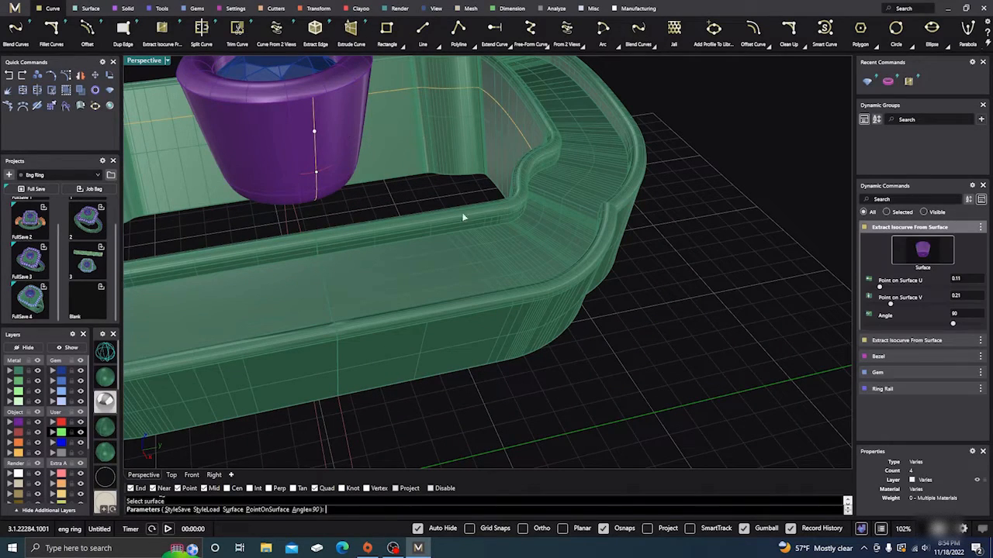
{"action": "left_click_drag", "start_coordinate": [954, 324], "coordinate": [981, 323]}
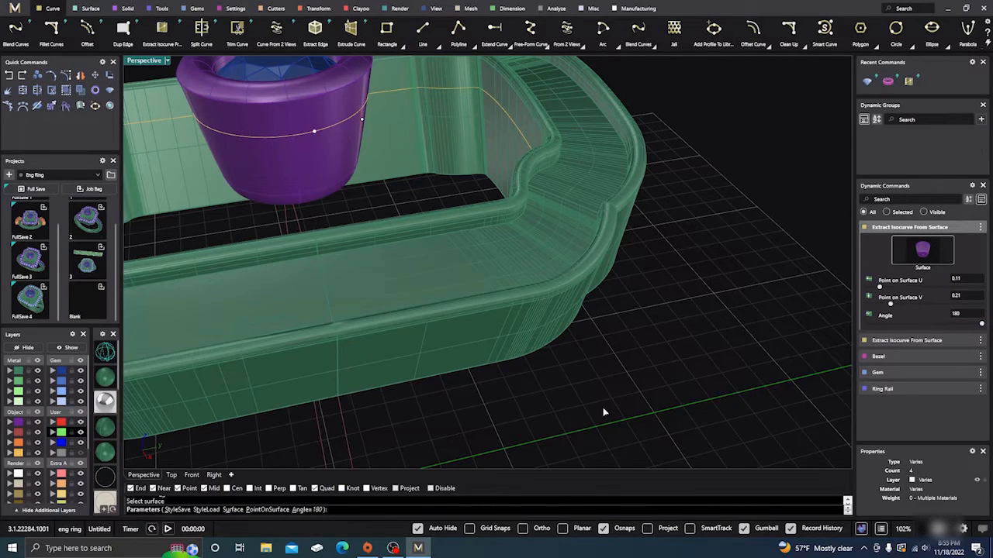
{"action": "scroll", "coordinate": [603, 407], "scroll_direction": "down", "scroll_amount": 6}
{"action": "right_click_drag", "start_coordinate": [602, 407], "coordinate": [576, 382]}
{"action": "scroll", "coordinate": [417, 215], "scroll_direction": "up", "scroll_amount": 5}
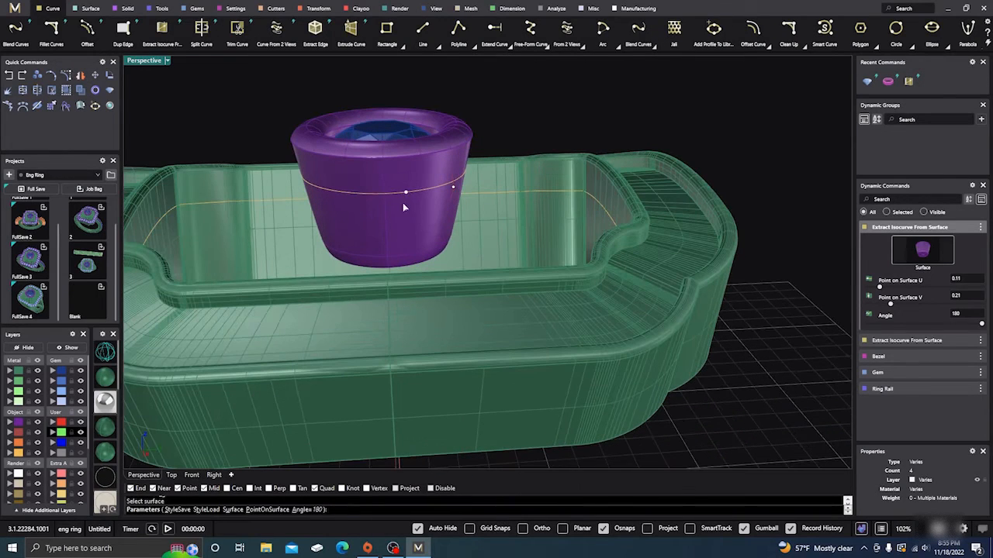
{"action": "left_click_drag", "start_coordinate": [408, 193], "coordinate": [409, 185]}
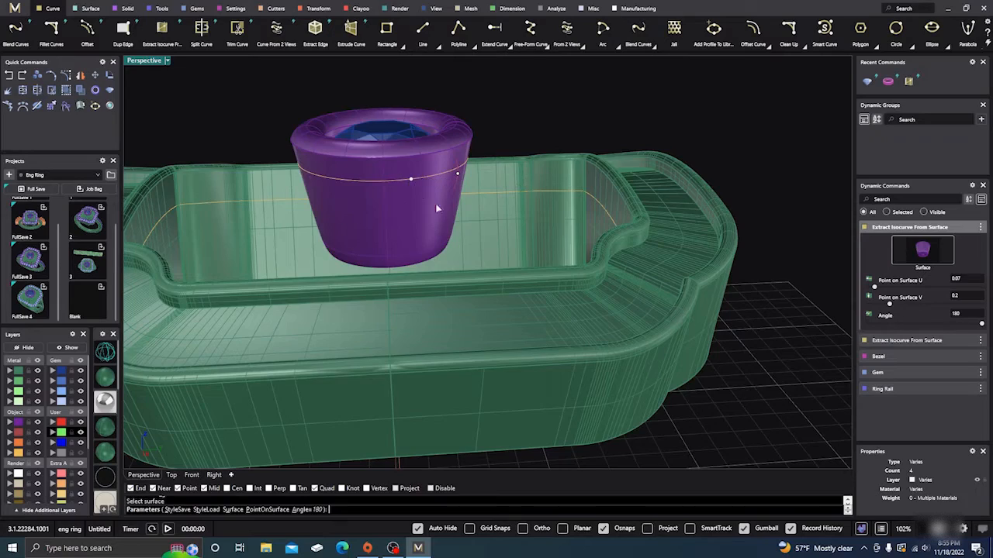
{"action": "scroll", "coordinate": [457, 227], "scroll_direction": "down", "scroll_amount": 3}
{"action": "right_click_drag", "start_coordinate": [457, 227], "coordinate": [488, 246]}
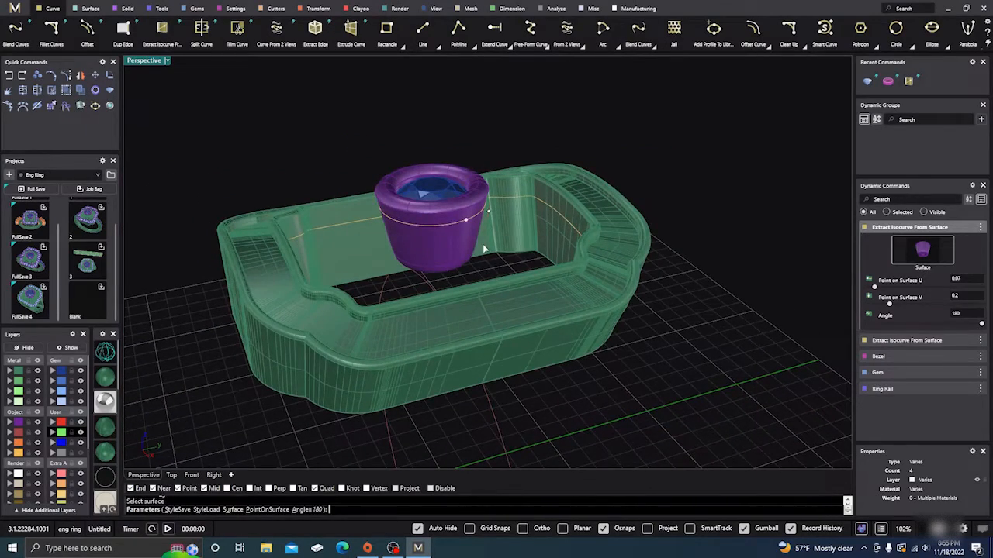
{"action": "right_click", "coordinate": [484, 248]}
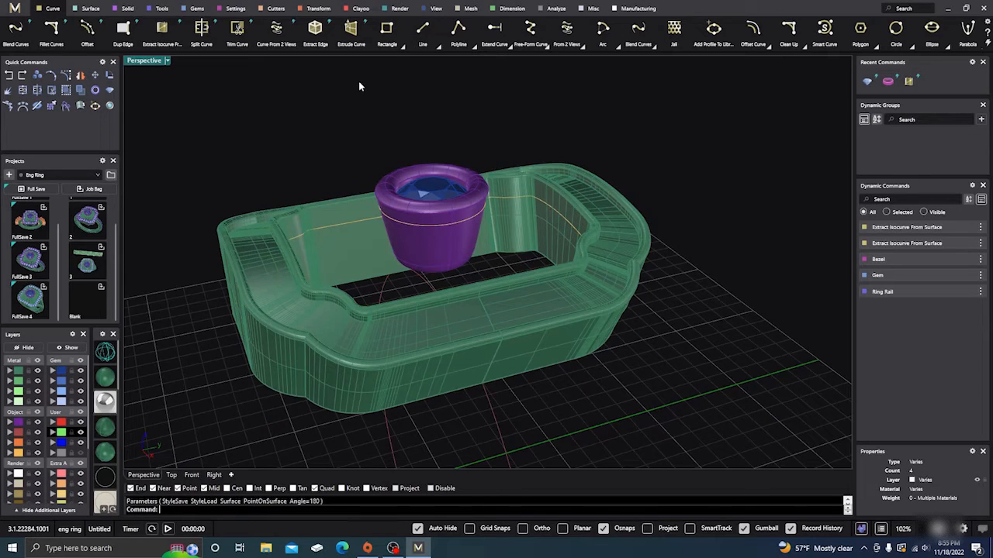
Draw a line about 3.44 mm long from the bezel isocurve's quad point to the quad on the channel isocurve's short end.
{"action": "left_click", "coordinate": [422, 28]}
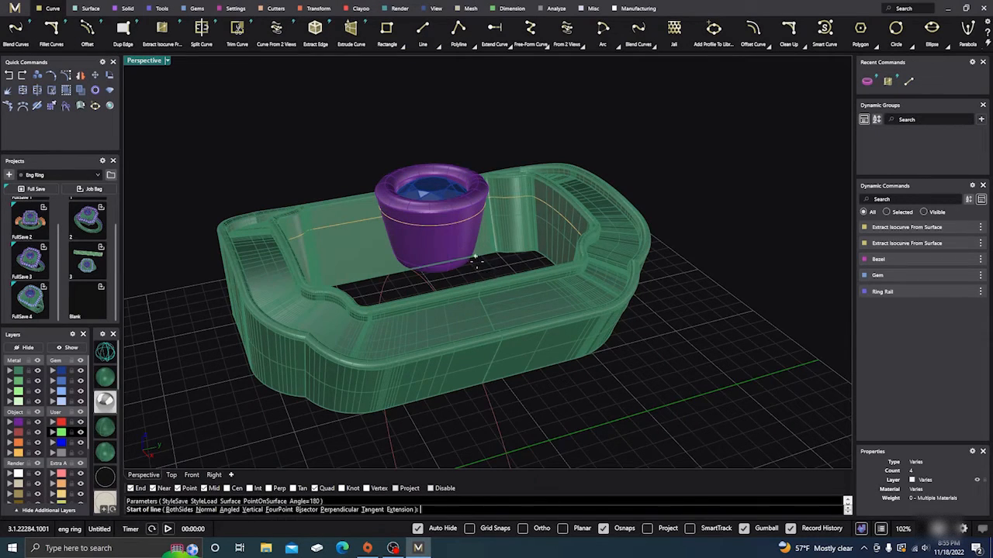
{"action": "right_click_drag", "start_coordinate": [475, 260], "coordinate": [429, 221]}
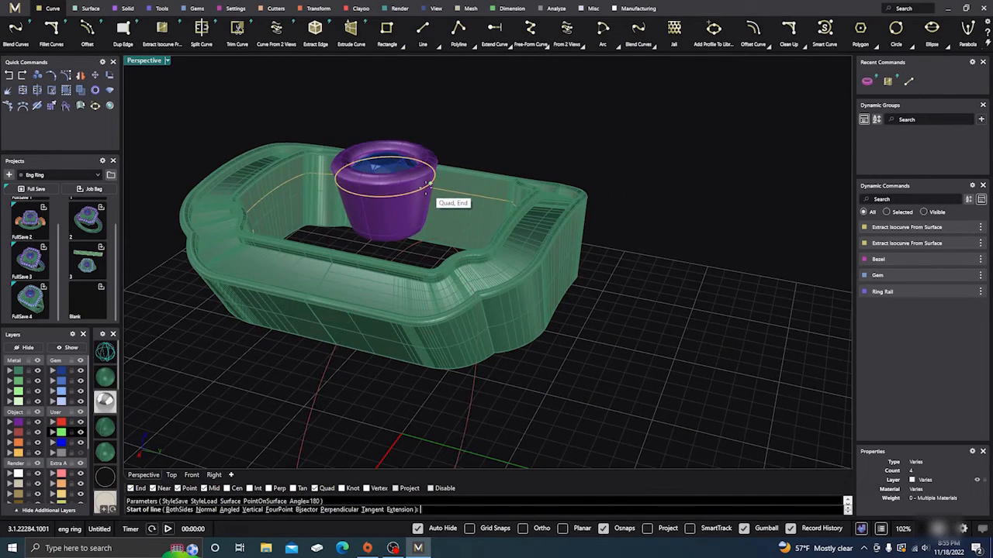
{"action": "left_click", "coordinate": [426, 183]}
{"action": "right_click_drag", "start_coordinate": [427, 186], "coordinate": [491, 269]}
{"action": "scroll", "coordinate": [491, 269], "scroll_direction": "up", "scroll_amount": 5}
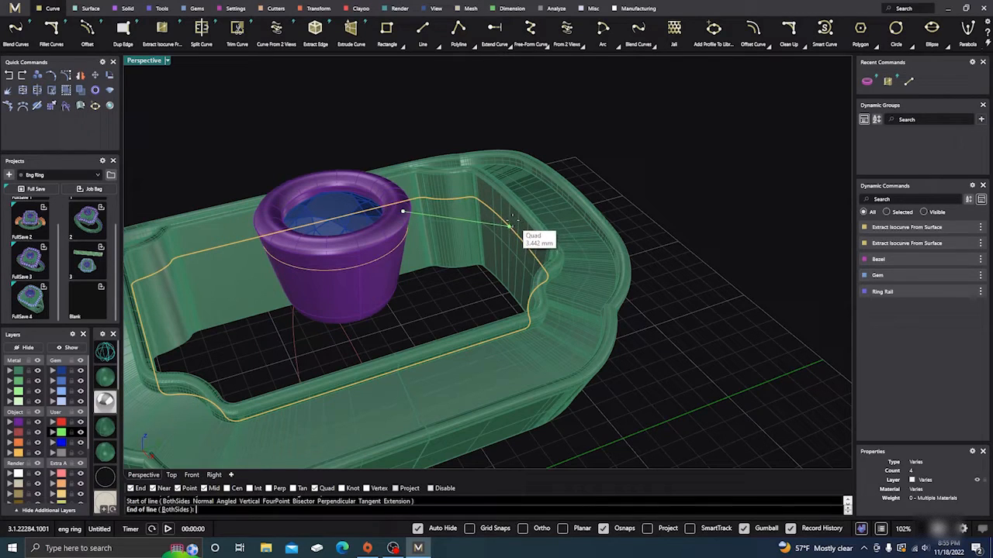
{"action": "left_click", "coordinate": [511, 220]}
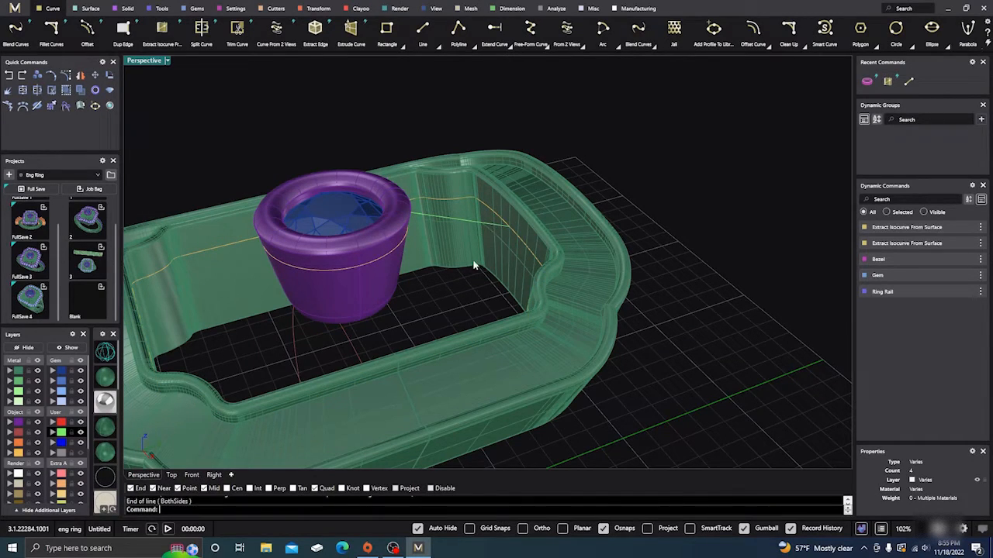
{"action": "scroll", "coordinate": [578, 211], "scroll_direction": "down", "scroll_amount": 5}
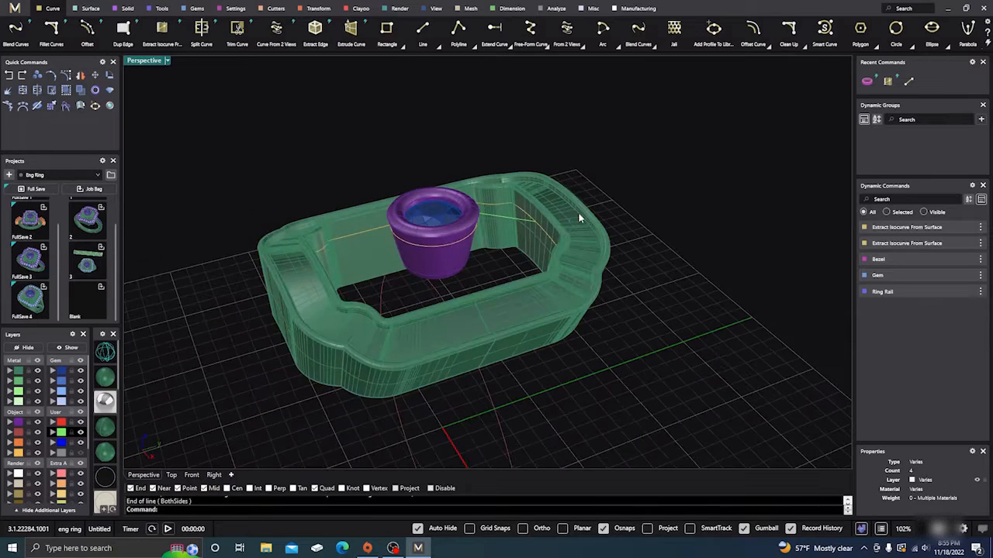
{"action": "scroll", "coordinate": [576, 233], "scroll_direction": "up", "scroll_amount": 4}
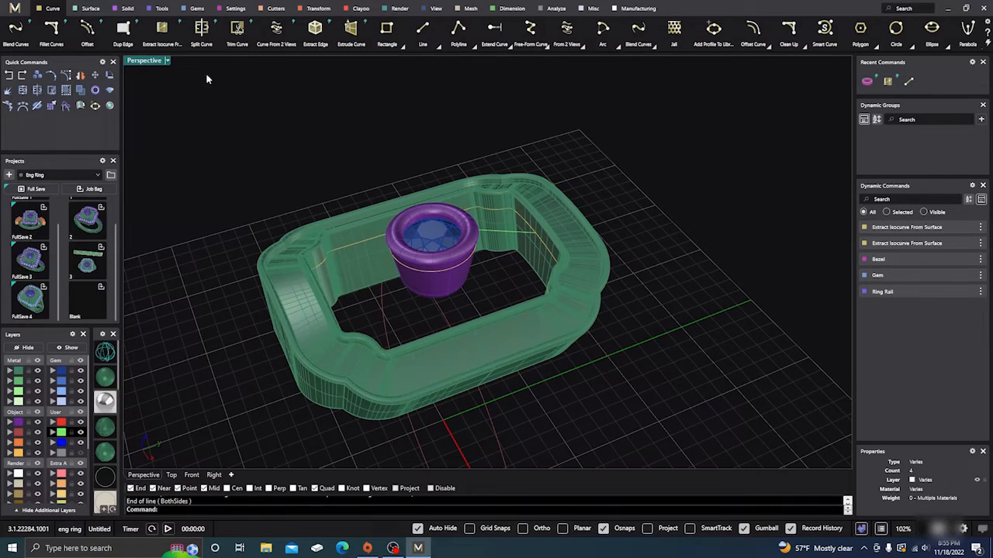
Create a Sweep 2 surface using the bezel and channel isocurves as rails and the connecting line as profile.
{"action": "left_click", "coordinate": [90, 9]}
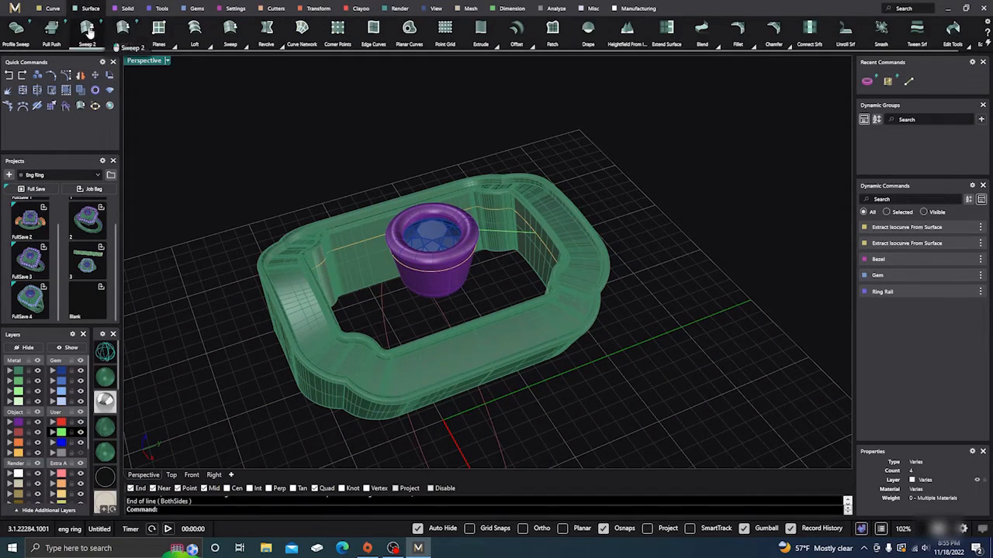
{"action": "left_click", "coordinate": [86, 29]}
{"action": "scroll", "coordinate": [487, 252], "scroll_direction": "up", "scroll_amount": 4}
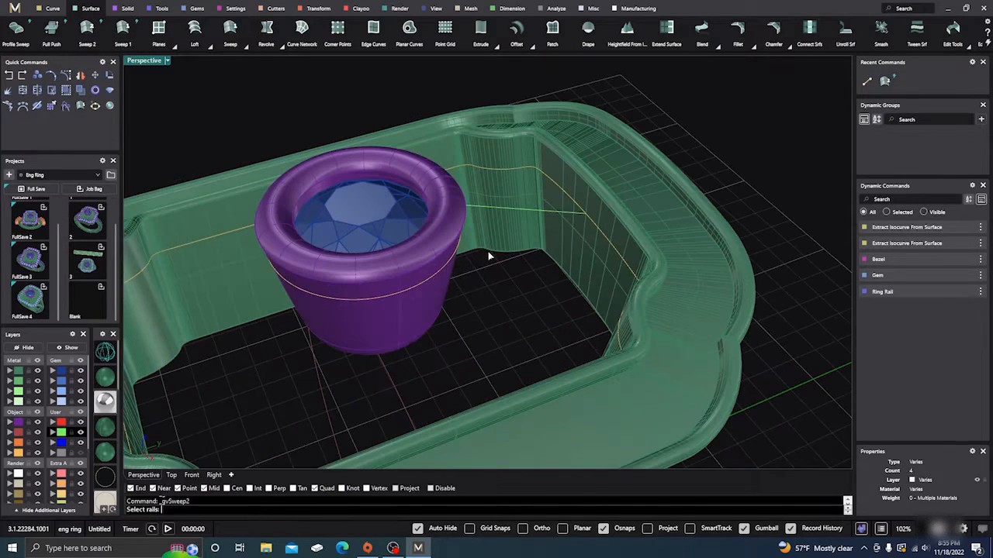
{"action": "left_click", "coordinate": [452, 259]}
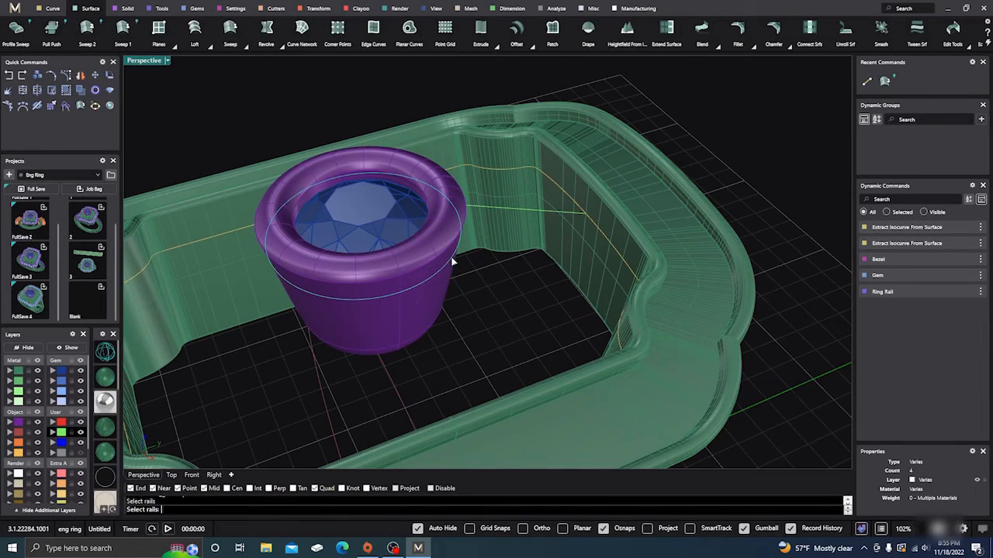
{"action": "left_click", "coordinate": [609, 241]}
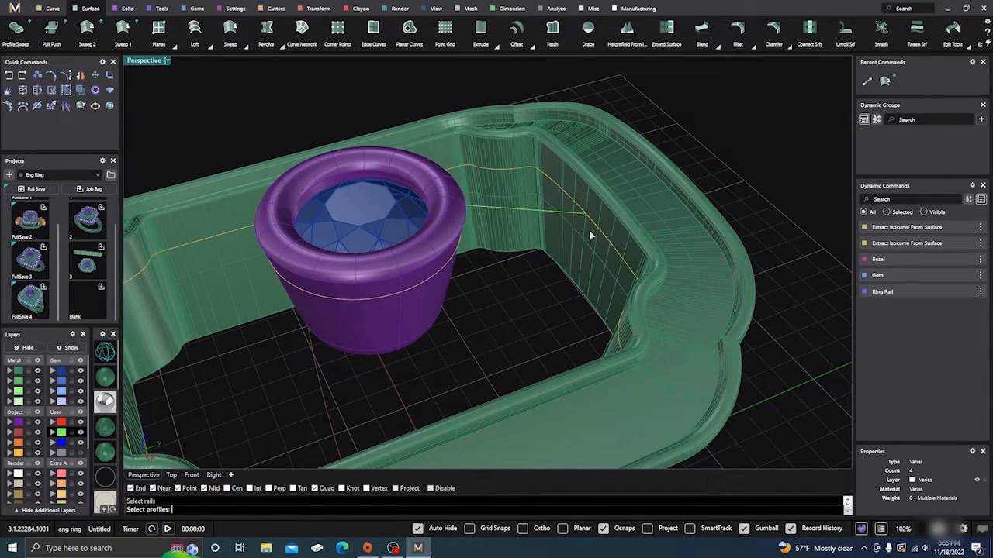
{"action": "left_click", "coordinate": [532, 209]}
{"action": "key", "text": "Return"}
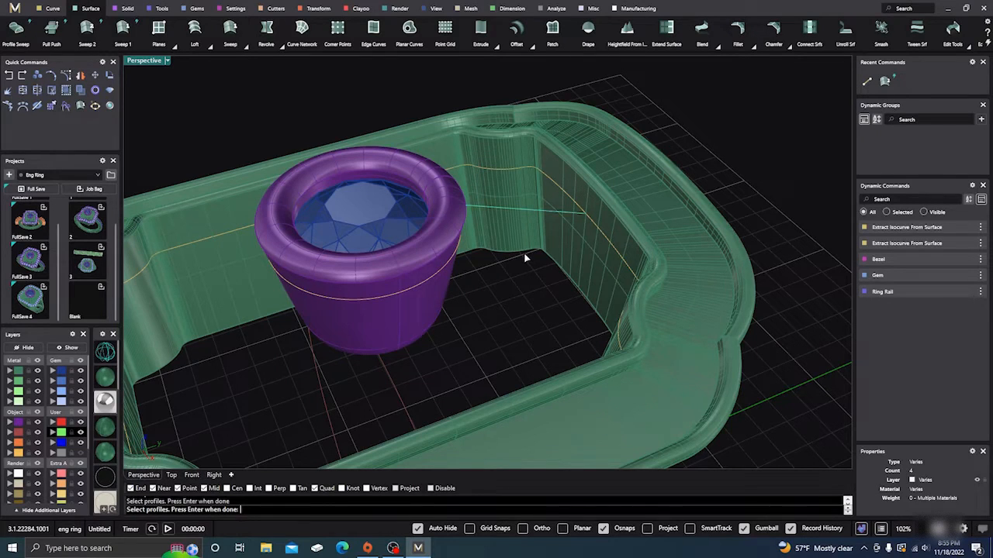
{"action": "key", "text": "Return"}
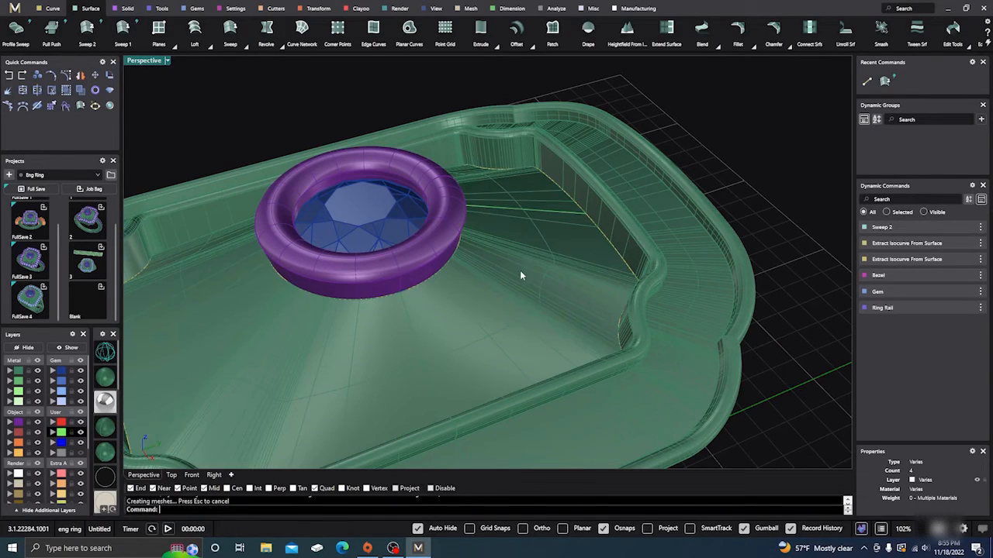
Assign the swept surface between the bezel and the channel to the Metal 03 layer.
{"action": "left_click", "coordinate": [519, 270]}
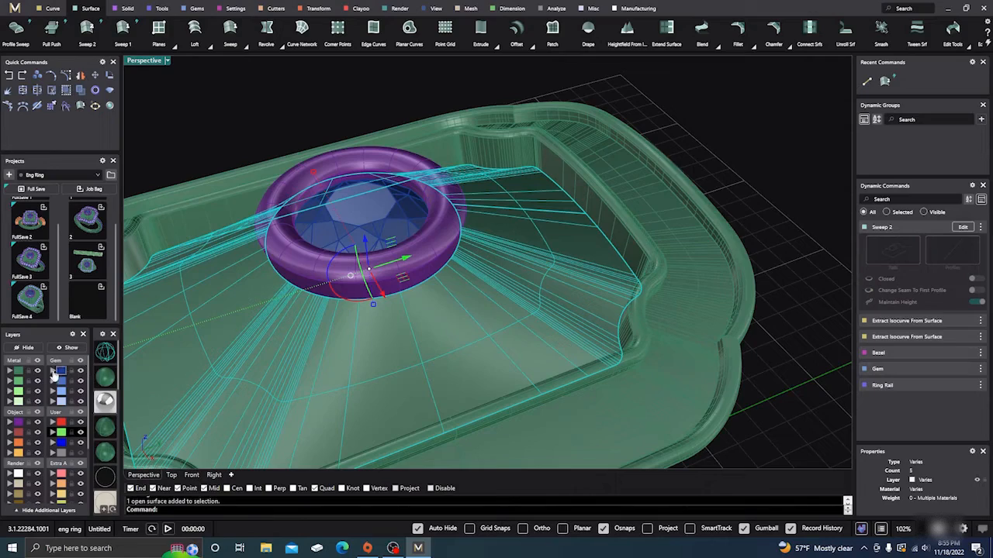
{"action": "left_click", "coordinate": [14, 391]}
{"action": "left_click", "coordinate": [301, 102]}
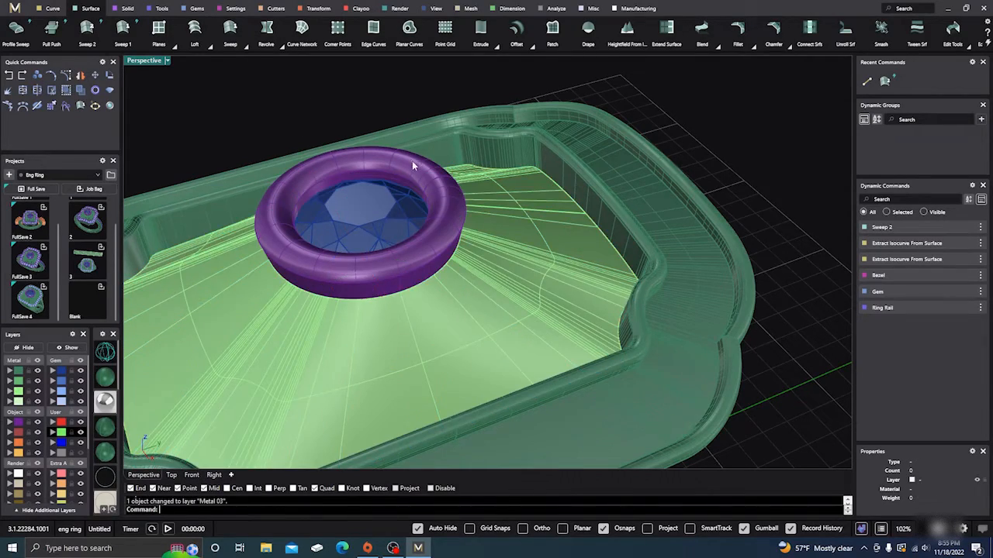
Examine the swept surface between the bezel and the channel from several angles, including from above.
{"action": "scroll", "coordinate": [411, 161], "scroll_direction": "down", "scroll_amount": 7}
{"action": "right_click_drag", "start_coordinate": [412, 160], "coordinate": [514, 270]}
{"action": "scroll", "coordinate": [401, 206], "scroll_direction": "down", "scroll_amount": 5}
{"action": "right_click_drag", "start_coordinate": [401, 207], "coordinate": [535, 171]}
{"action": "scroll", "coordinate": [486, 205], "scroll_direction": "up", "scroll_amount": 8}
{"action": "right_click_drag", "start_coordinate": [466, 214], "coordinate": [421, 233]}
{"action": "scroll", "coordinate": [580, 218], "scroll_direction": "down", "scroll_amount": 6}
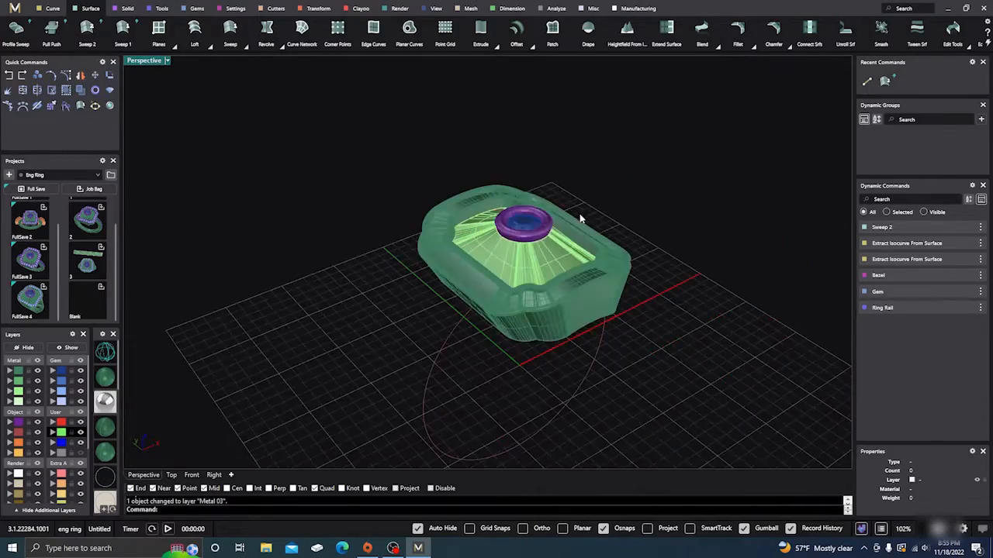
{"action": "right_click_drag", "start_coordinate": [580, 218], "coordinate": [476, 294]}
{"action": "scroll", "coordinate": [403, 221], "scroll_direction": "down", "scroll_amount": 4}
{"action": "right_click_drag", "start_coordinate": [410, 262], "coordinate": [417, 291]}
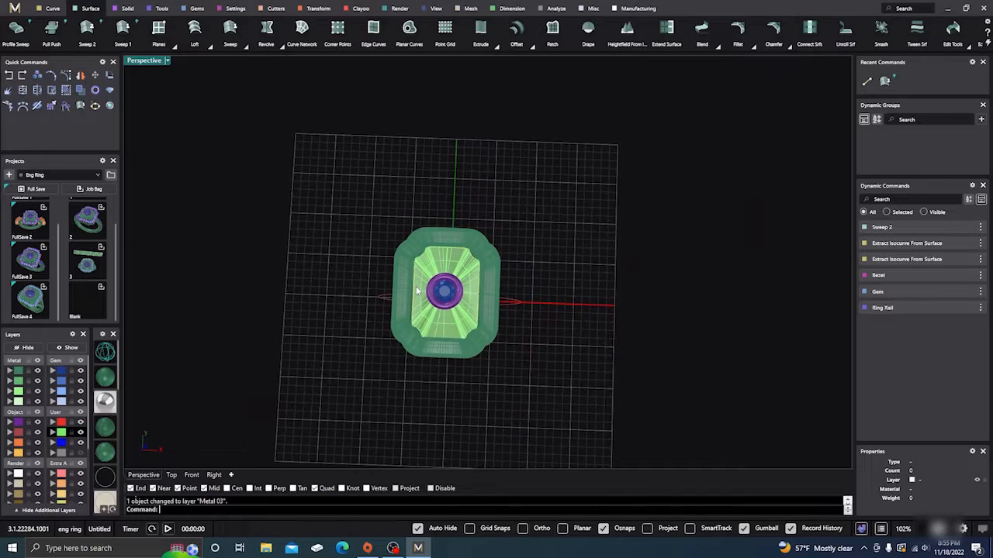
Generate an Auto Base from the swept surface and move the flat strip beyond the channel's short end, centred over the Y axis.
{"action": "scroll", "coordinate": [416, 291], "scroll_direction": "up", "scroll_amount": 5}
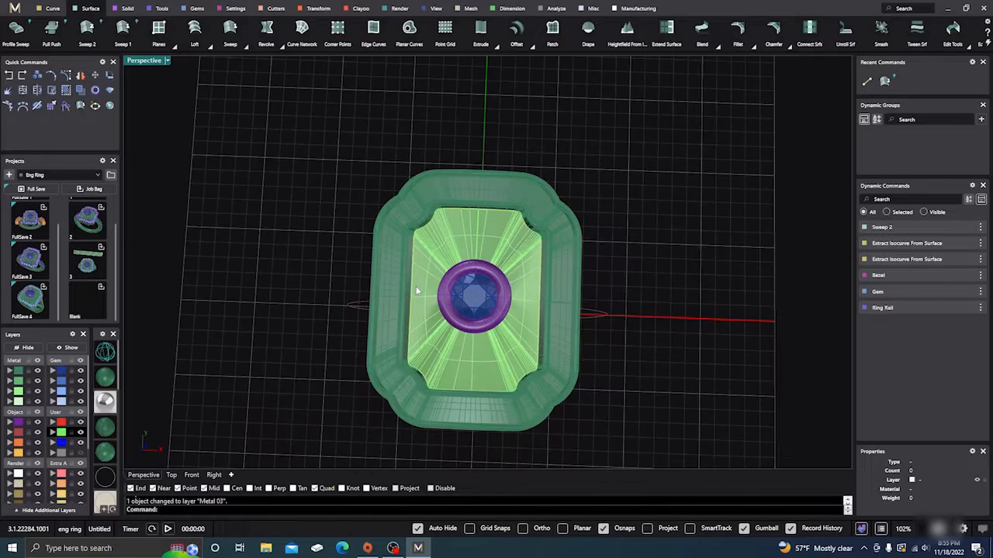
{"action": "left_click", "coordinate": [466, 240]}
{"action": "left_click", "coordinate": [317, 9]}
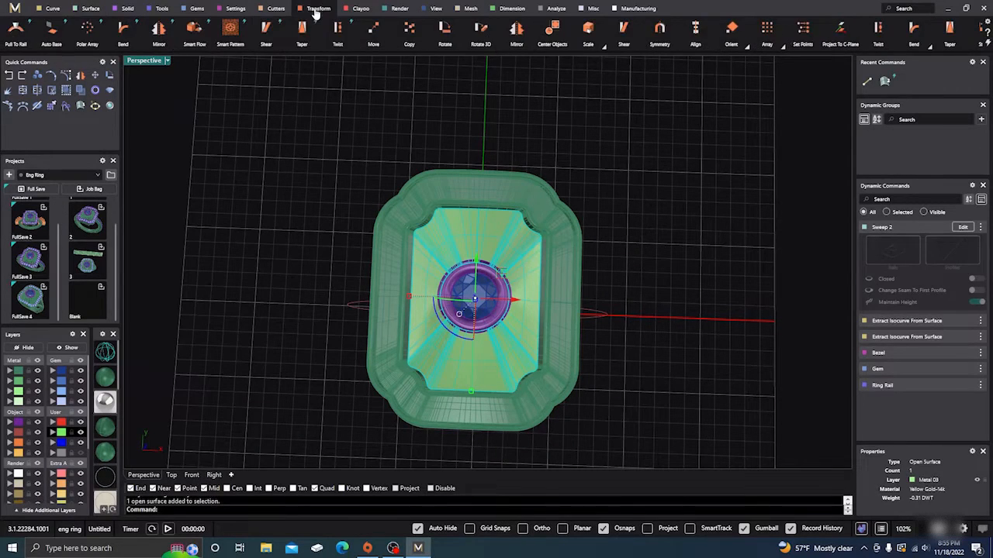
{"action": "left_click", "coordinate": [48, 32]}
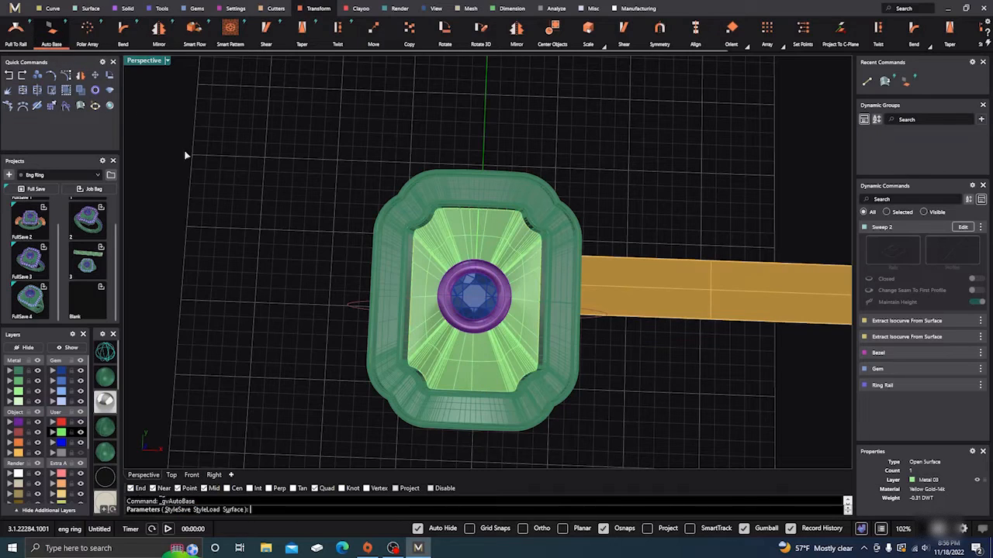
{"action": "right_click", "coordinate": [630, 197]}
{"action": "left_click", "coordinate": [649, 284]}
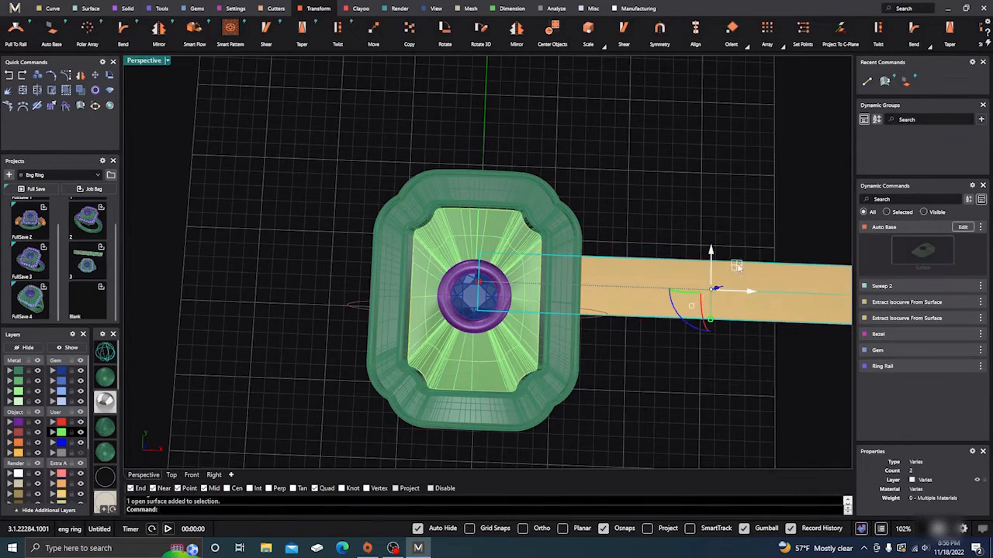
{"action": "left_click_drag", "start_coordinate": [737, 265], "coordinate": [517, 78]}
{"action": "left_click", "coordinate": [622, 172]}
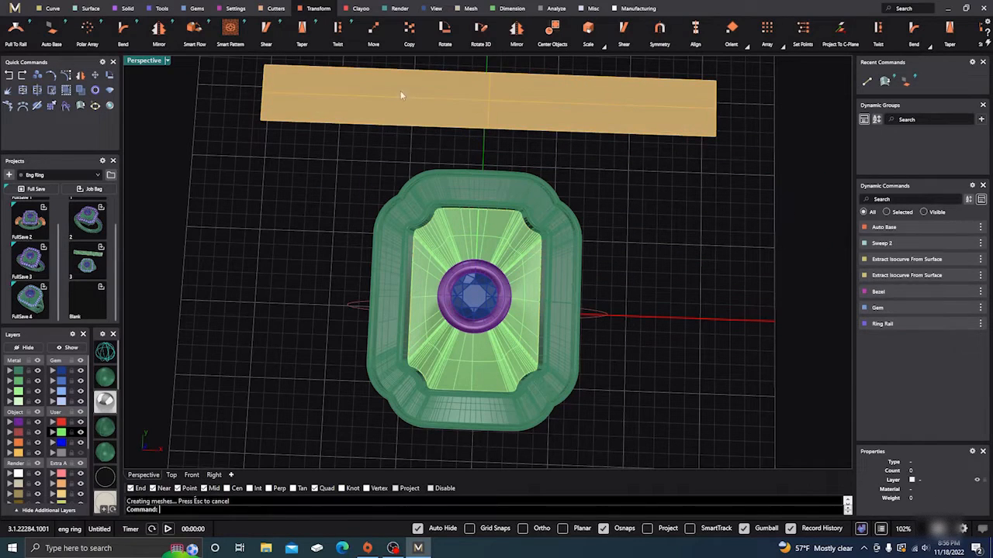
Assign the flat Auto Base strip to the Metal 02 layer.
{"action": "left_click", "coordinate": [400, 90]}
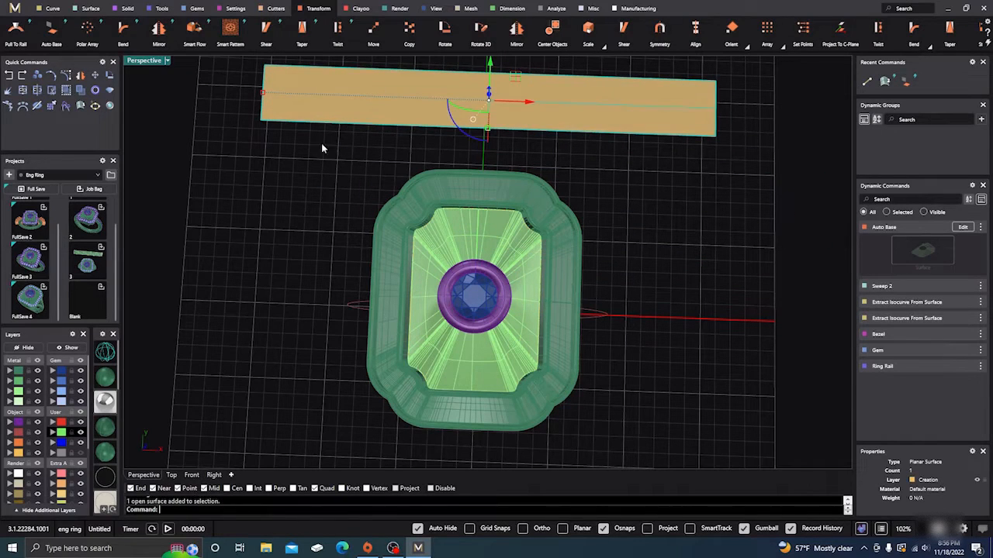
{"action": "left_click", "coordinate": [9, 381]}
{"action": "left_click", "coordinate": [198, 277]}
Duplicate the long edge of the Auto Base strip that lies farthest from the channel with DupEdge.
{"action": "scroll", "coordinate": [248, 300], "scroll_direction": "down", "scroll_amount": 4}
{"action": "right_click_drag", "start_coordinate": [252, 302], "coordinate": [259, 277]}
{"action": "scroll", "coordinate": [285, 194], "scroll_direction": "up", "scroll_amount": 4}
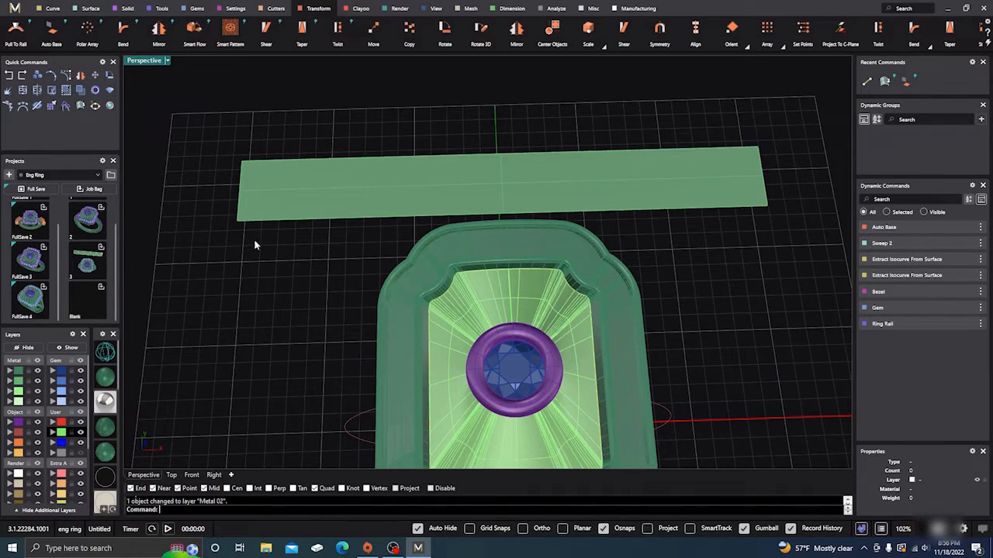
{"action": "type", "text": "DupBorder"}
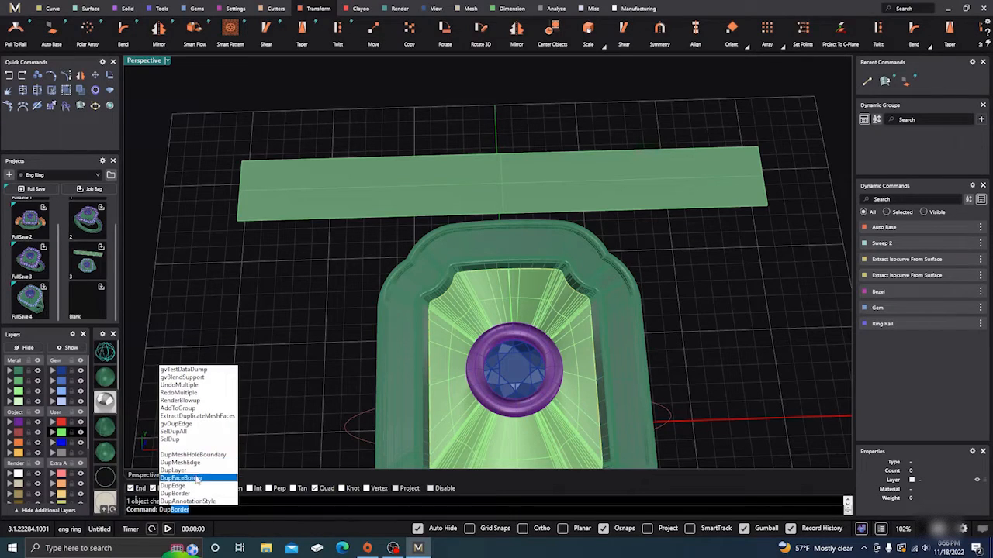
{"action": "left_click", "coordinate": [192, 487]}
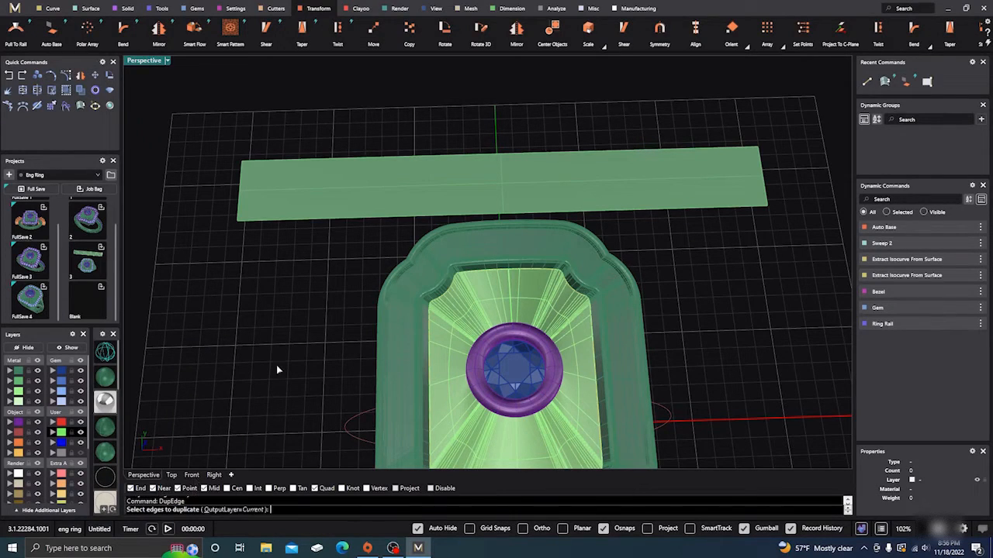
{"action": "left_click", "coordinate": [360, 160]}
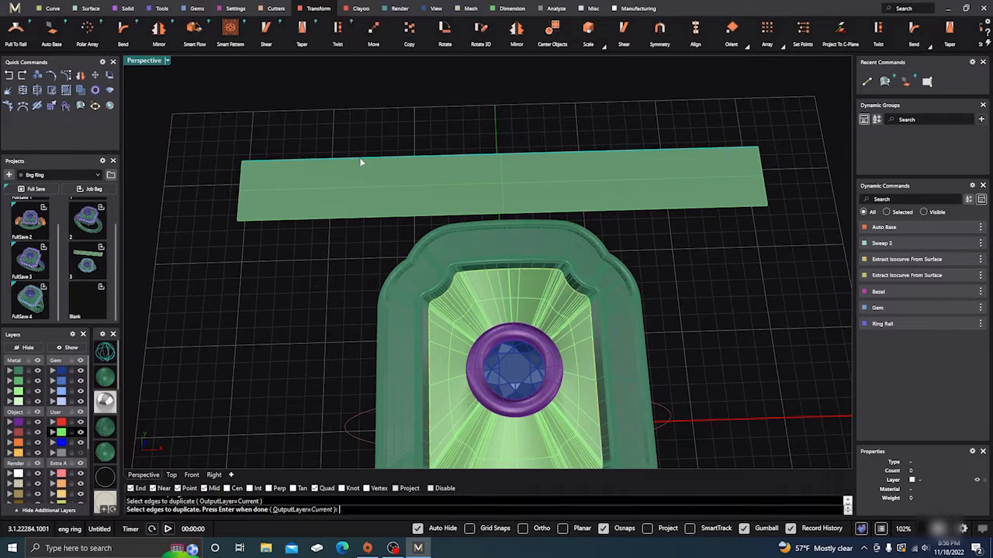
{"action": "key", "text": "Return"}
{"action": "left_click", "coordinate": [348, 128]}
{"action": "right_click_drag", "start_coordinate": [345, 172], "coordinate": [340, 211]}
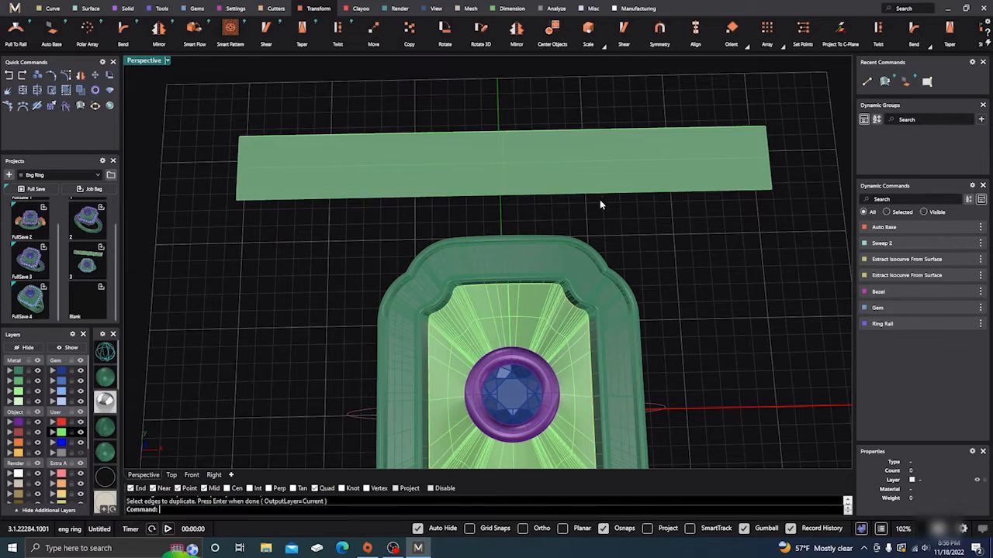
{"action": "scroll", "coordinate": [383, 151], "scroll_direction": "down", "scroll_amount": 3}
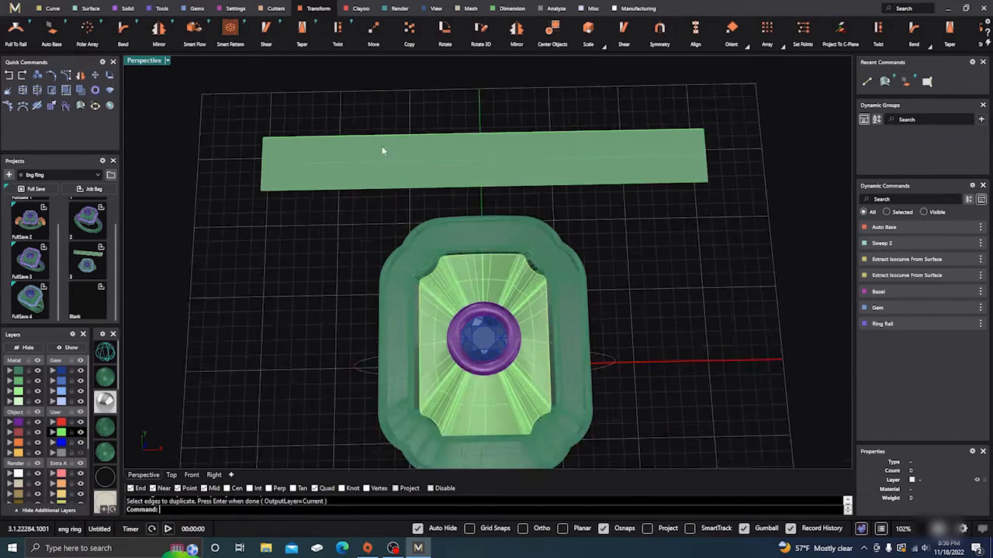
{"action": "scroll", "coordinate": [494, 114], "scroll_direction": "up", "scroll_amount": 5}
{"action": "scroll", "coordinate": [454, 128], "scroll_direction": "up", "scroll_amount": 3}
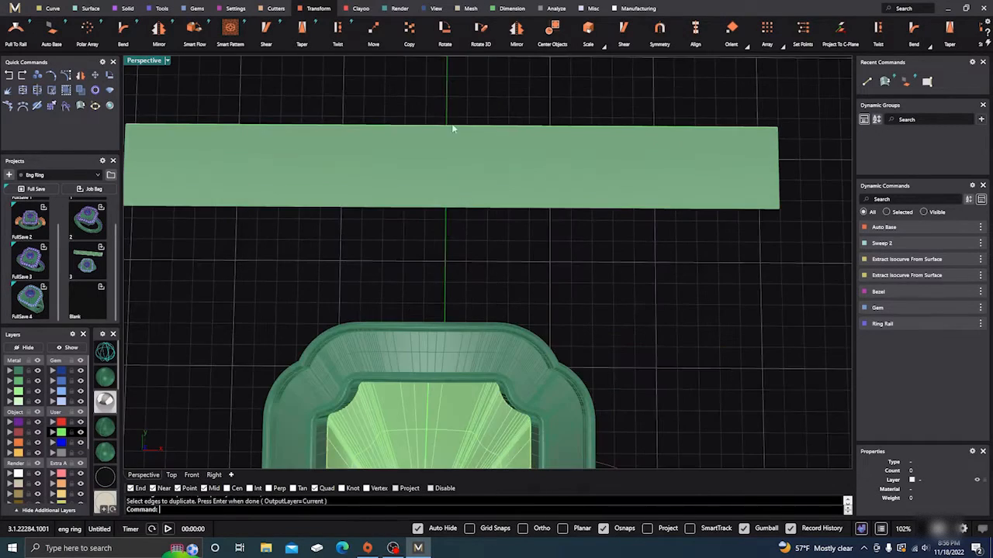
Divide the curve along the flat strip's upper edge into 26 segments with the ends marked.
{"action": "scroll", "coordinate": [442, 143], "scroll_direction": "down", "scroll_amount": 3}
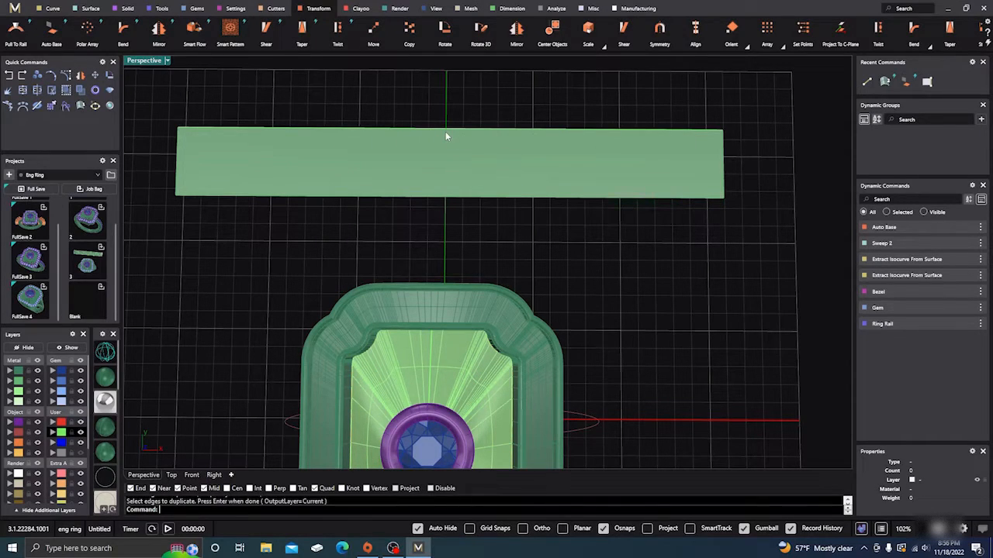
{"action": "scroll", "coordinate": [446, 136], "scroll_direction": "up", "scroll_amount": 3}
{"action": "scroll", "coordinate": [447, 136], "scroll_direction": "down", "scroll_amount": 3}
{"action": "type", "text": "divid"}
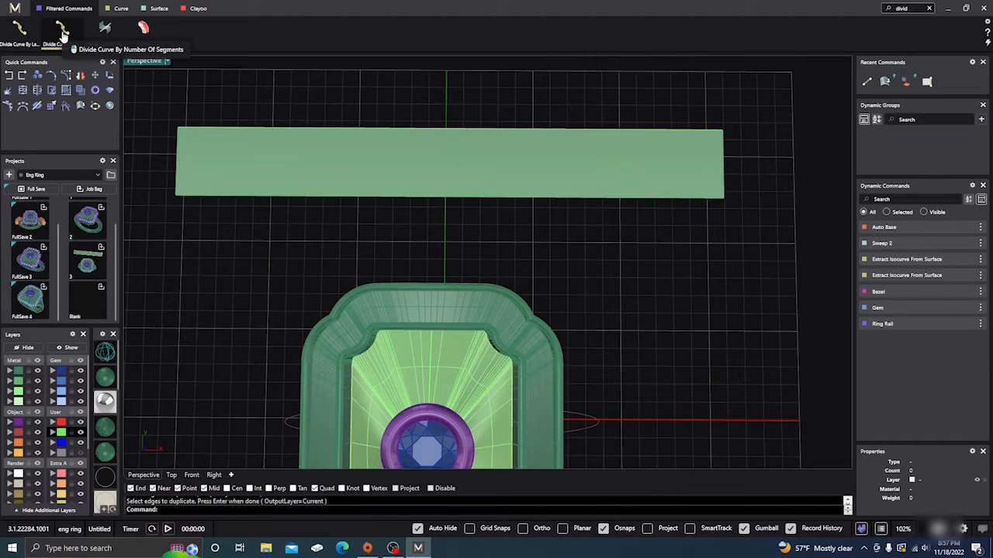
{"action": "left_click", "coordinate": [62, 35]}
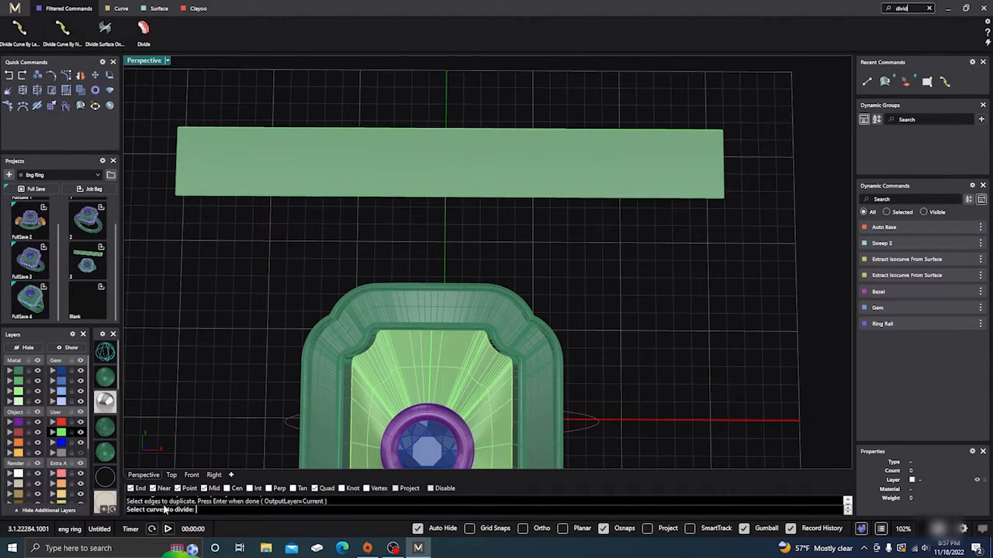
{"action": "scroll", "coordinate": [354, 137], "scroll_direction": "up", "scroll_amount": 2}
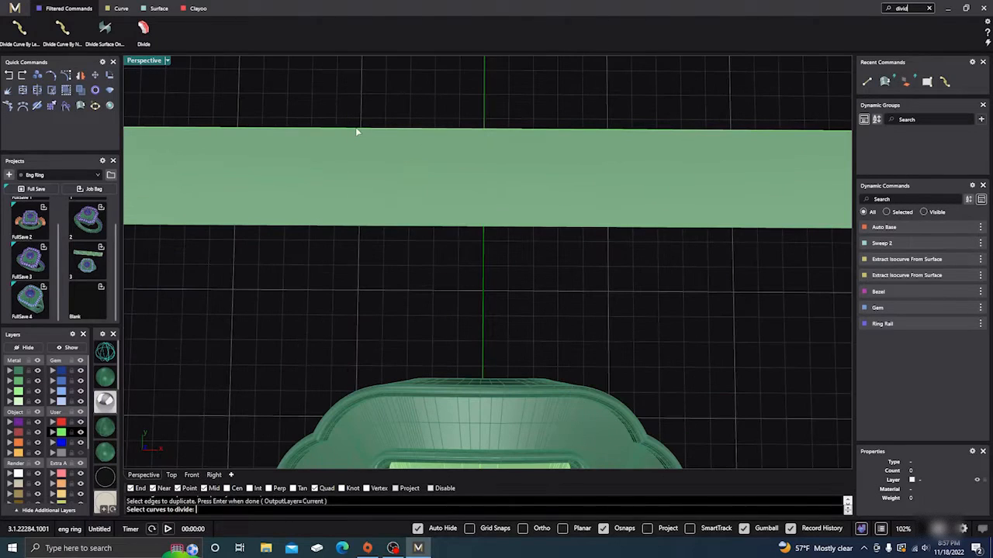
{"action": "left_click", "coordinate": [381, 133]}
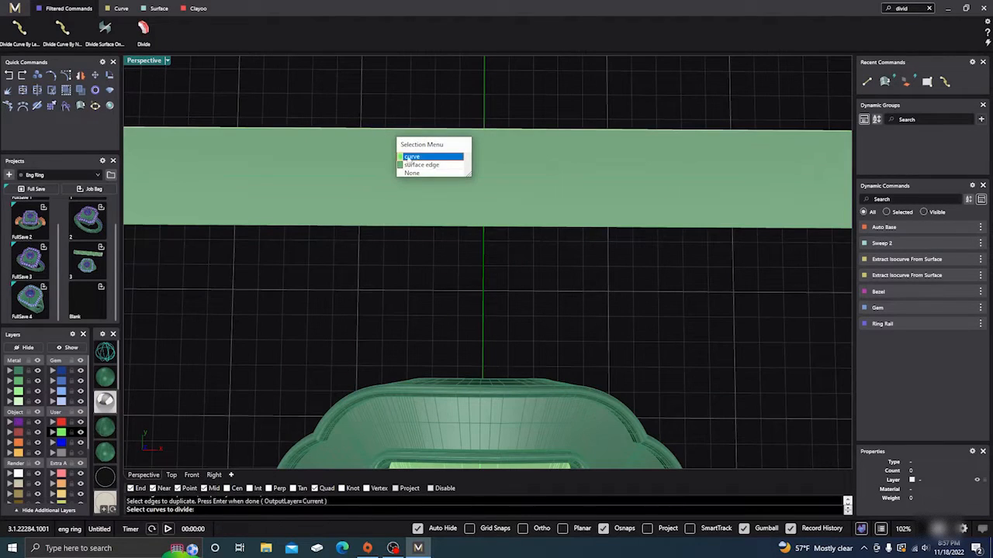
{"action": "left_click", "coordinate": [414, 158]}
{"action": "scroll", "coordinate": [423, 152], "scroll_direction": "down", "scroll_amount": 2}
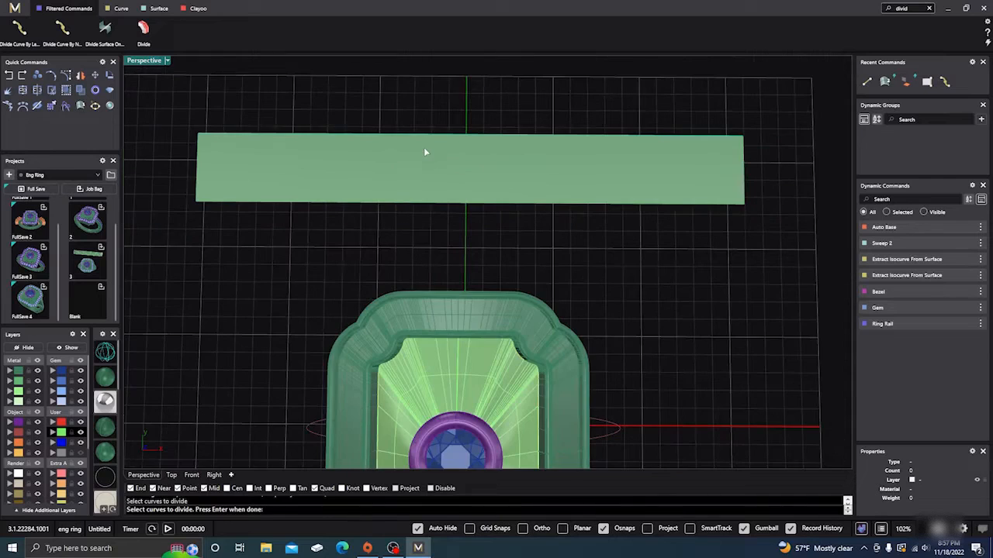
{"action": "key", "text": "Return"}
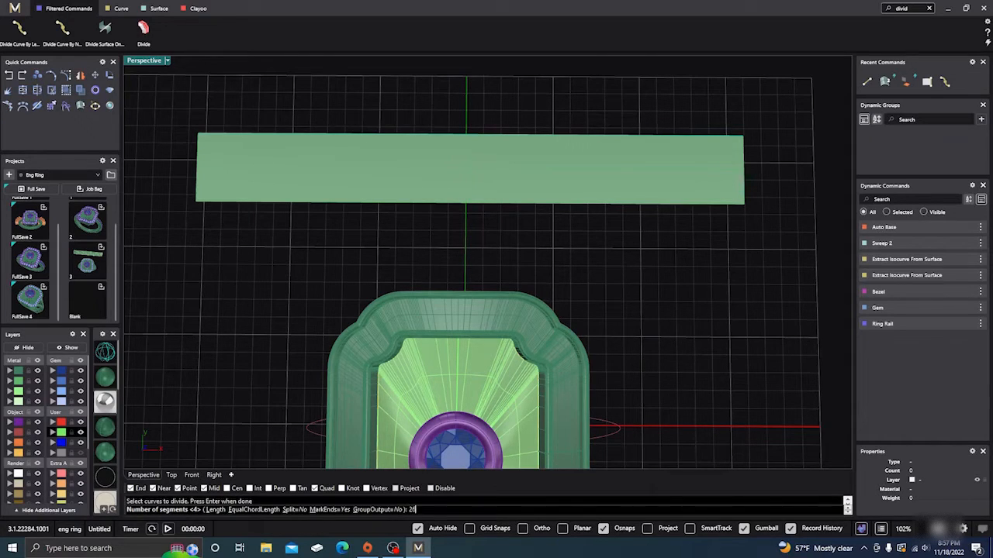
{"action": "key", "text": "Return"}
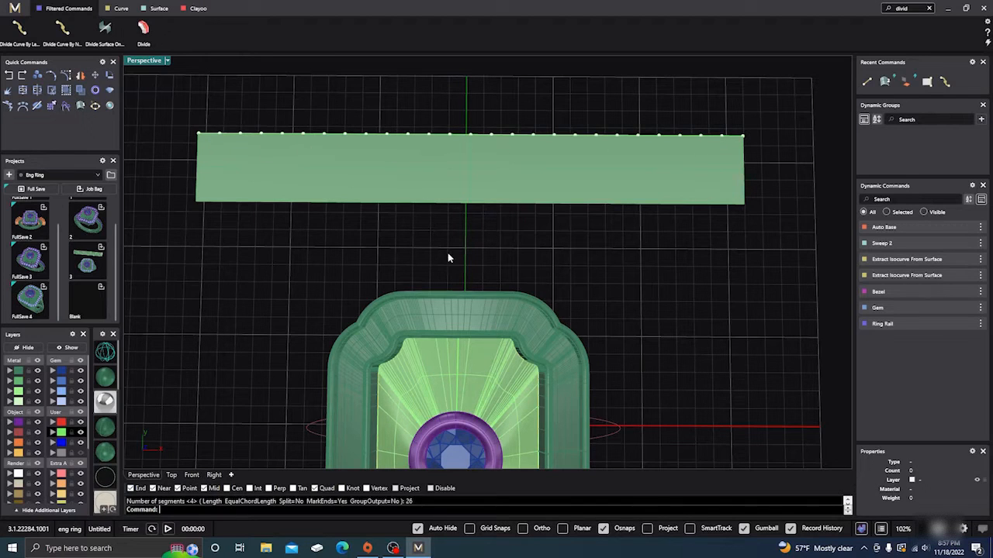
Draw a line on the orange Creation layer from the middle division point straight across the strip to its lower edge.
{"action": "right_click_drag", "start_coordinate": [447, 258], "coordinate": [463, 228]}
{"action": "scroll", "coordinate": [476, 171], "scroll_direction": "up", "scroll_amount": 3}
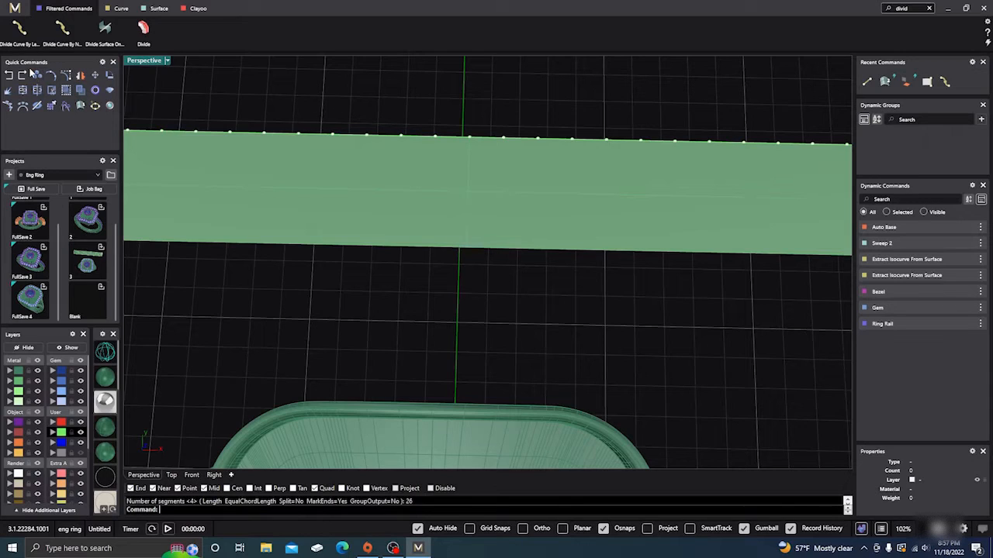
{"action": "left_click", "coordinate": [928, 9]}
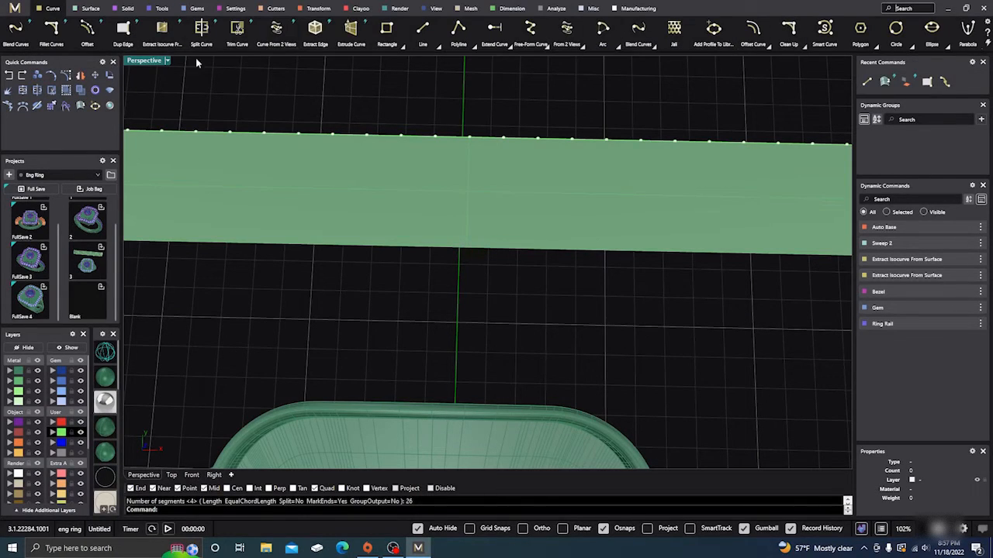
{"action": "left_click", "coordinate": [422, 29]}
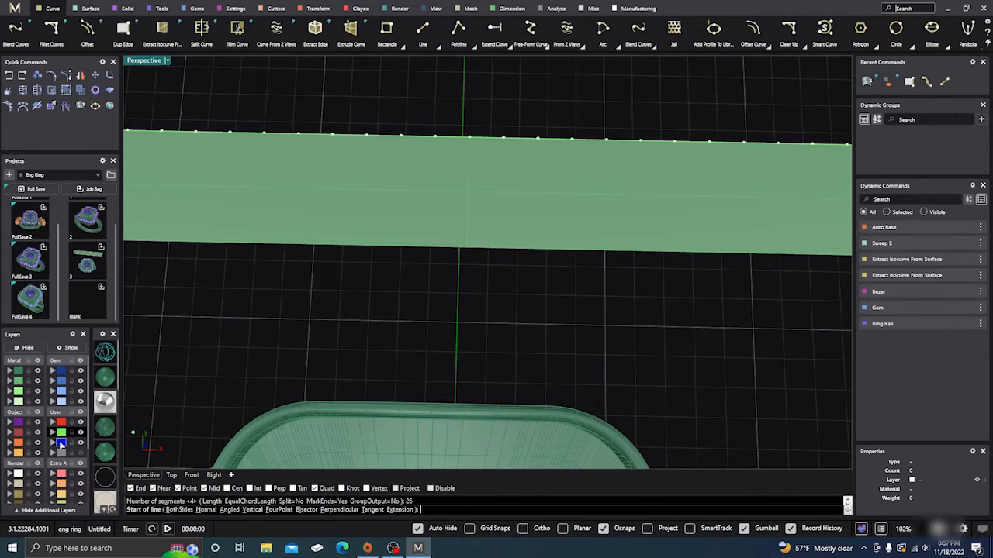
{"action": "left_click", "coordinate": [18, 453]}
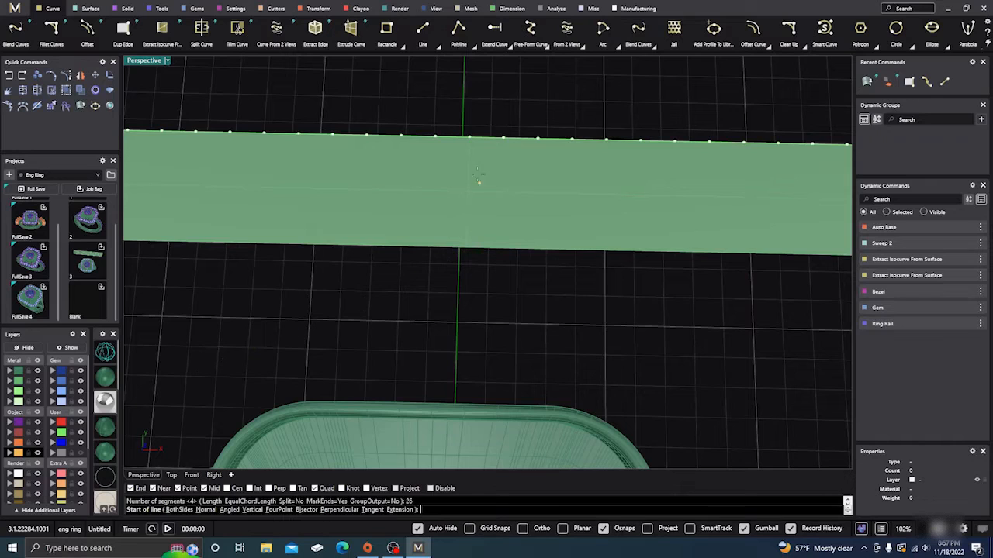
{"action": "left_click", "coordinate": [469, 139]}
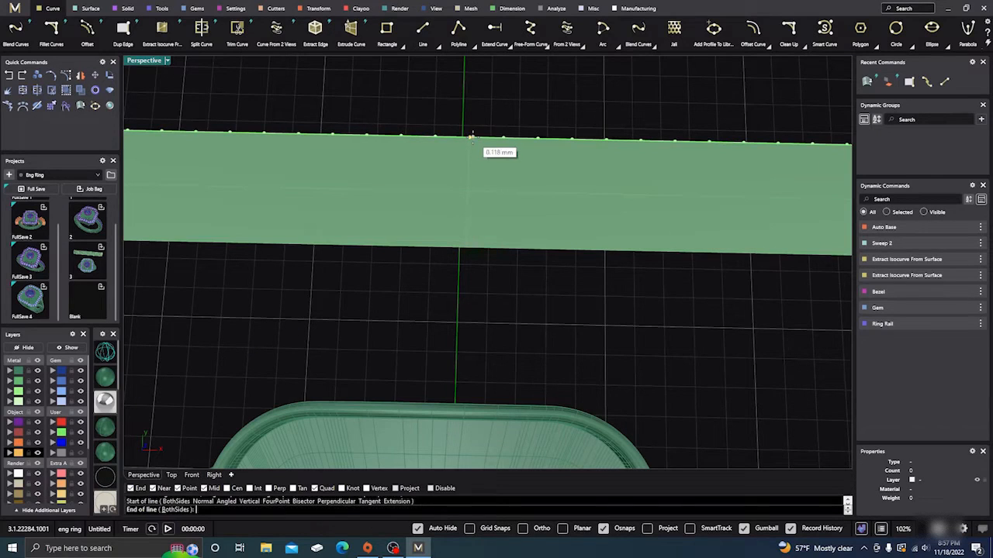
{"action": "left_click", "coordinate": [471, 252]}
Place spheres along the new cross line with Object On Curve, extending the end position to 1.
{"action": "scroll", "coordinate": [424, 190], "scroll_direction": "down", "scroll_amount": 3}
{"action": "mouse_move", "coordinate": [437, 228]}
{"action": "right_mouse_down"}
{"action": "mouse_move", "coordinate": [442, 261]}
{"action": "mouse_move", "coordinate": [437, 239]}
{"action": "mouse_move", "coordinate": [453, 235]}
{"action": "right_mouse_up"}
{"action": "scroll", "coordinate": [453, 234], "scroll_direction": "up", "scroll_amount": 2}
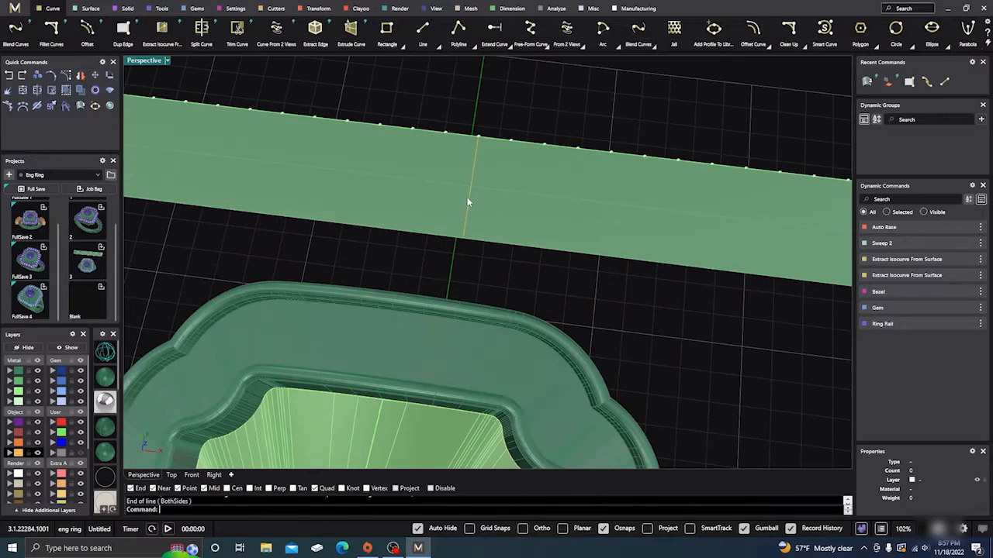
{"action": "left_click", "coordinate": [467, 199]}
{"action": "left_click", "coordinate": [495, 225]}
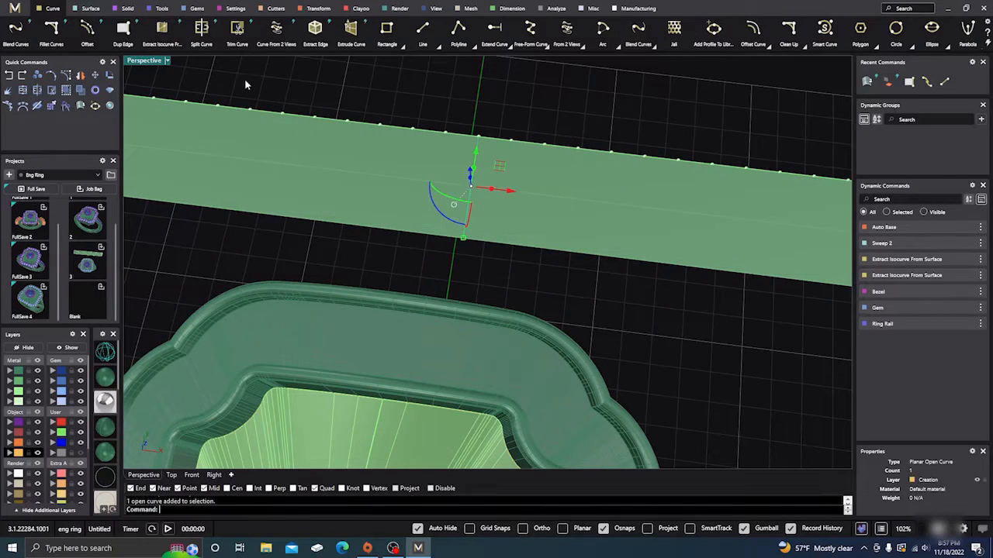
{"action": "left_click", "coordinate": [128, 8]}
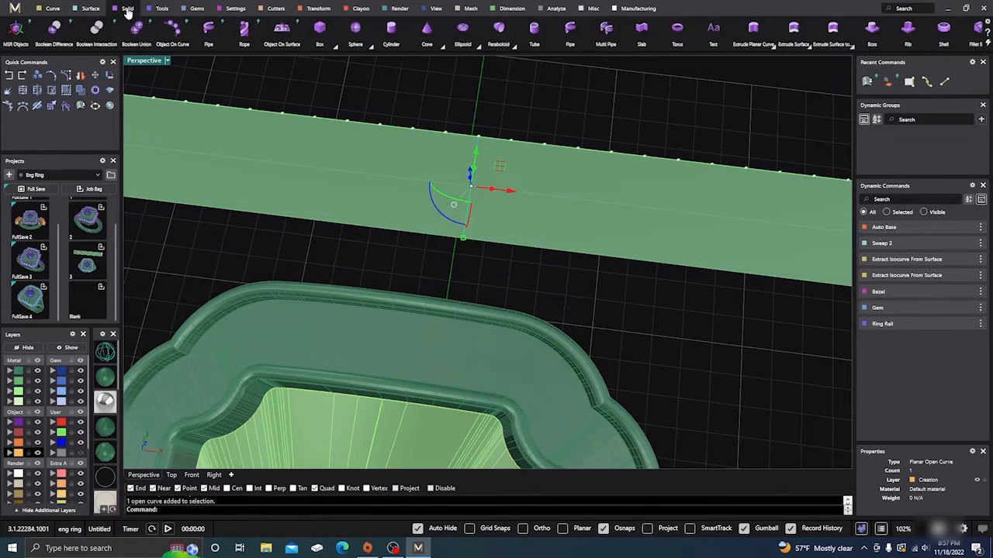
{"action": "left_click", "coordinate": [173, 29]}
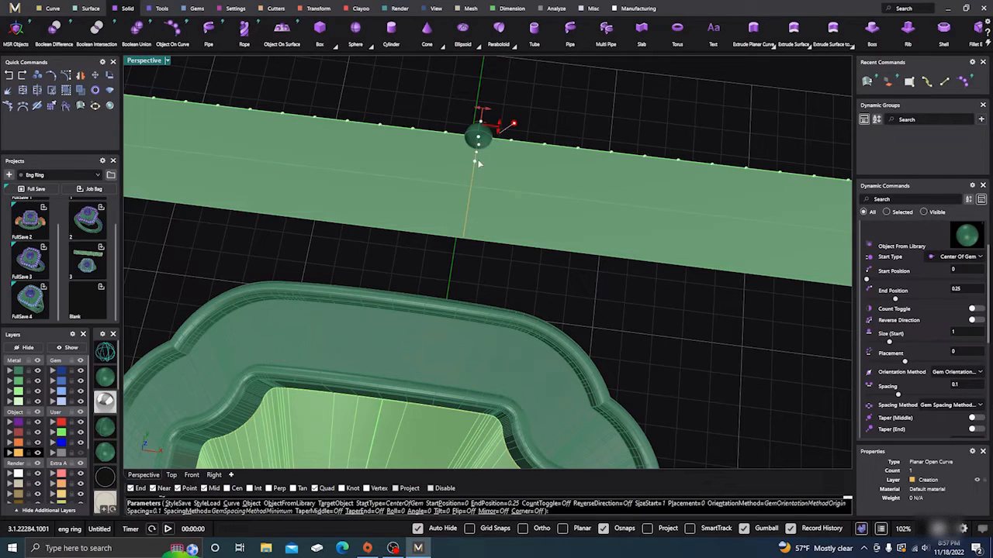
{"action": "left_click_drag", "start_coordinate": [475, 163], "coordinate": [468, 244]}
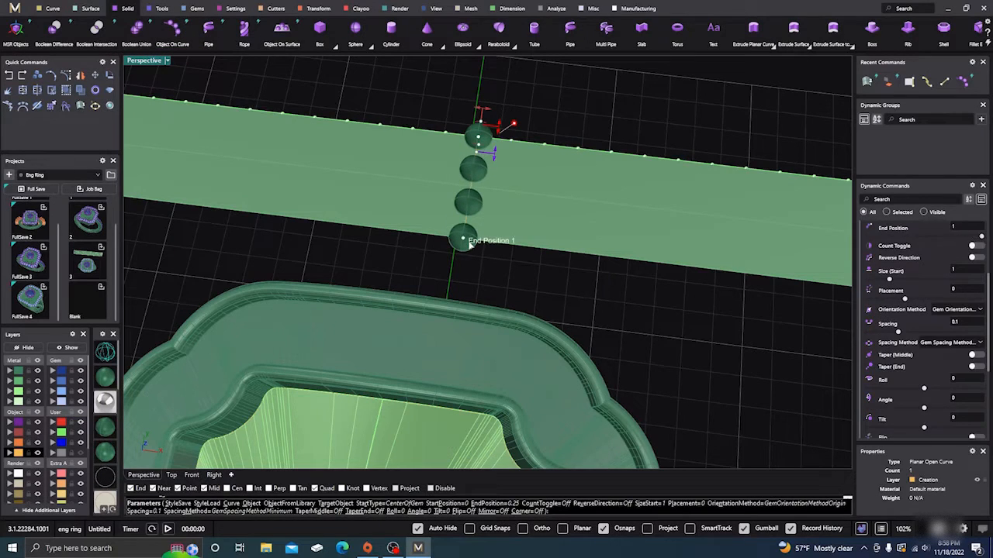
Set the sphere spacing to -0.25 mm and the start size to 0.75, and finish the row of spheres.
{"action": "scroll", "coordinate": [480, 141], "scroll_direction": "up", "scroll_amount": 3}
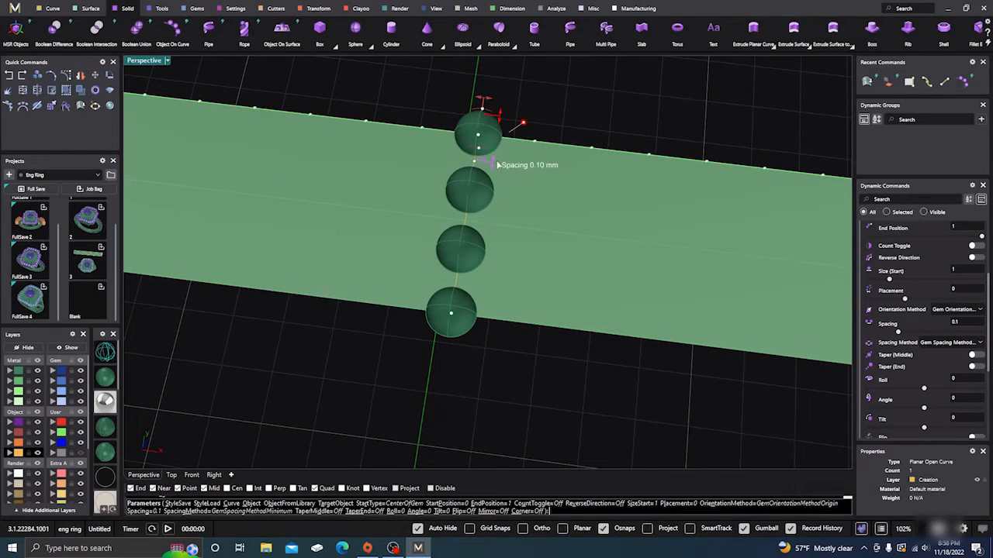
{"action": "left_click_drag", "start_coordinate": [493, 165], "coordinate": [494, 151]}
{"action": "right_click_drag", "start_coordinate": [493, 213], "coordinate": [497, 241]}
{"action": "scroll", "coordinate": [462, 276], "scroll_direction": "down", "scroll_amount": 3}
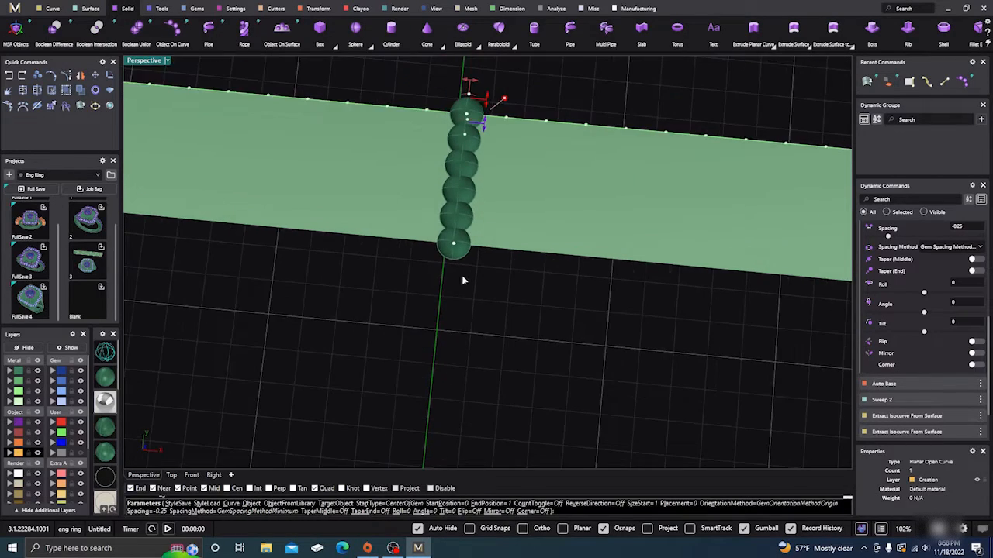
{"action": "scroll", "coordinate": [465, 127], "scroll_direction": "up", "scroll_amount": 3}
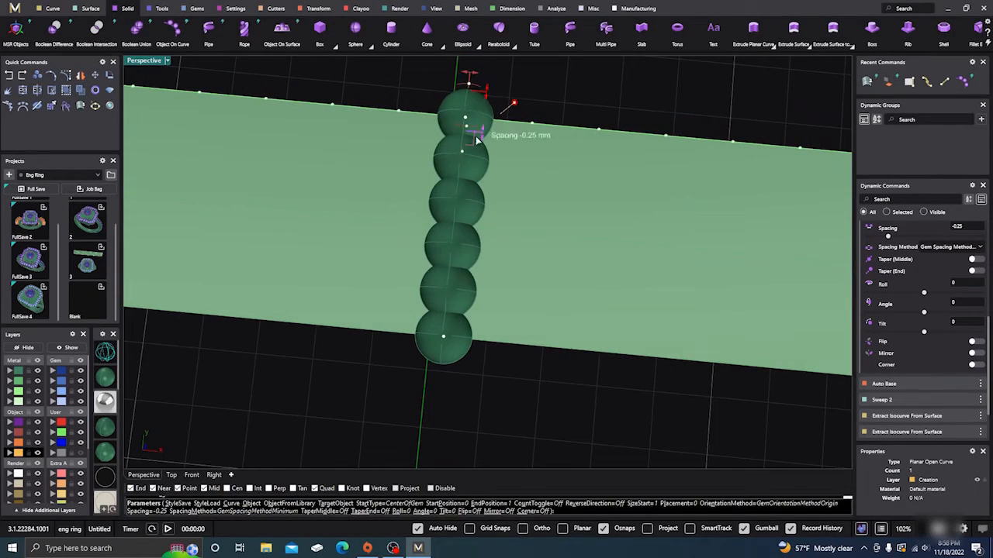
{"action": "left_click_drag", "start_coordinate": [486, 93], "coordinate": [487, 109]}
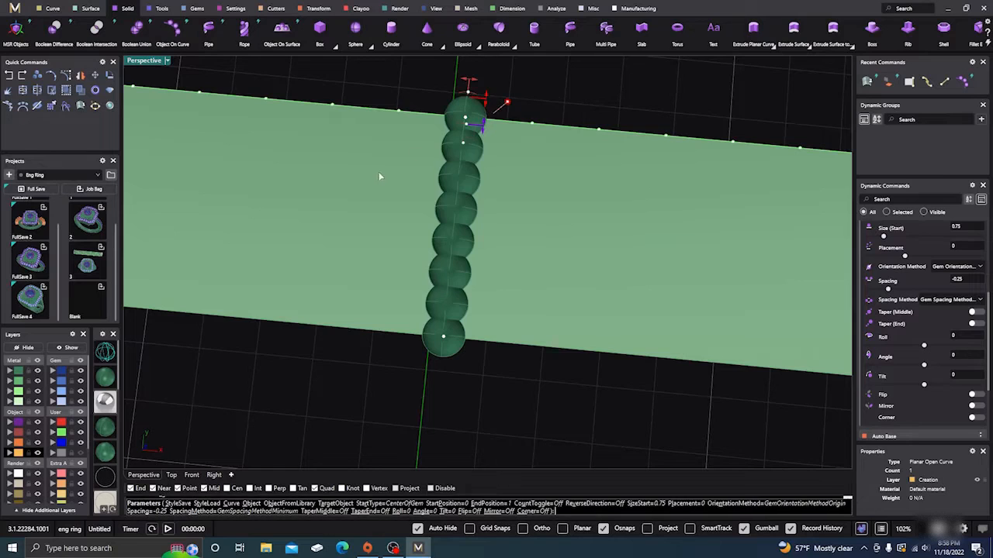
{"action": "scroll", "coordinate": [380, 197], "scroll_direction": "down", "scroll_amount": 2}
{"action": "scroll", "coordinate": [383, 323], "scroll_direction": "down", "scroll_amount": 1}
{"action": "right_click_drag", "start_coordinate": [405, 360], "coordinate": [398, 311]}
{"action": "right_click", "coordinate": [427, 174]}
Set up a linear array of the whole sphere row with 13 items.
{"action": "scroll", "coordinate": [381, 198], "scroll_direction": "down", "scroll_amount": 4}
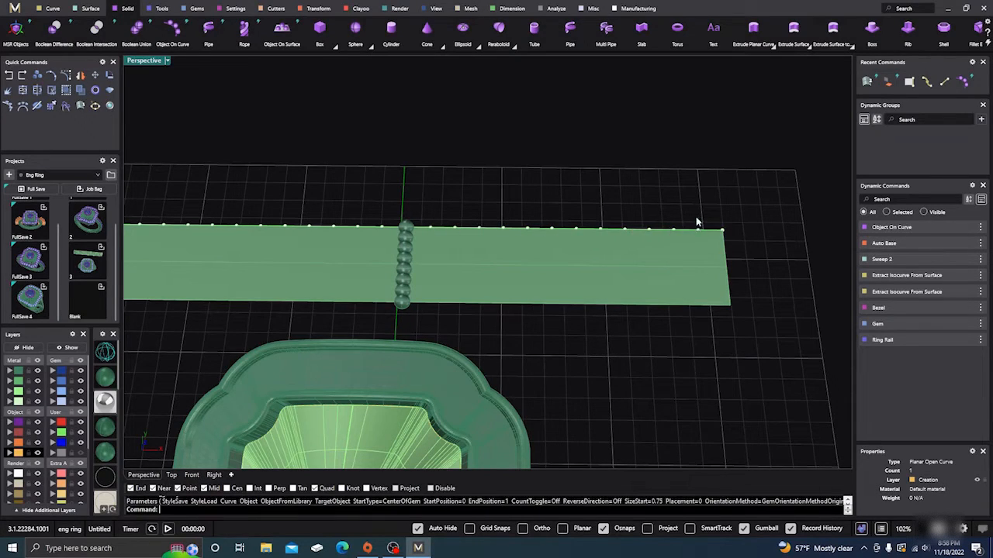
{"action": "scroll", "coordinate": [549, 206], "scroll_direction": "down", "scroll_amount": 2}
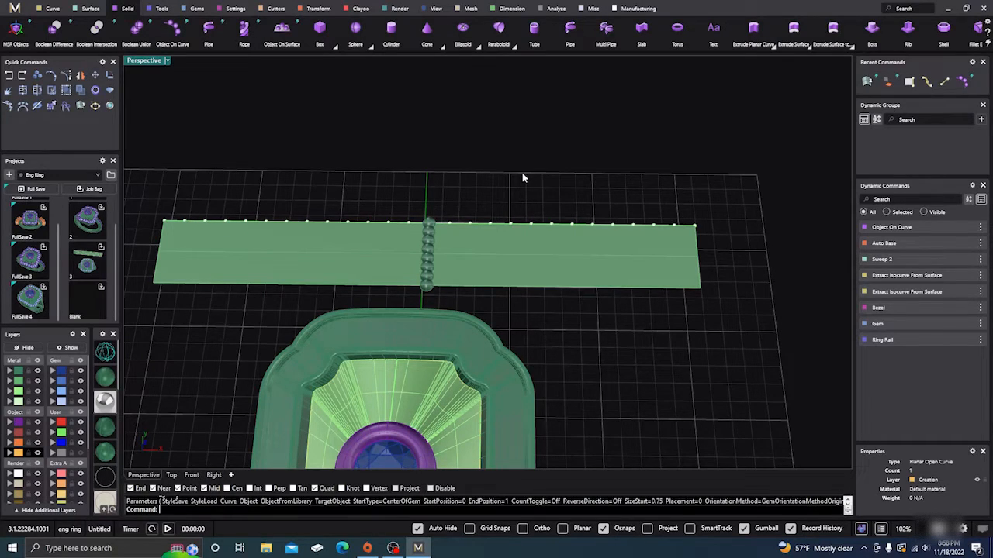
{"action": "scroll", "coordinate": [521, 172], "scroll_direction": "down", "scroll_amount": 1}
{"action": "right_click_drag", "start_coordinate": [508, 169], "coordinate": [512, 178]}
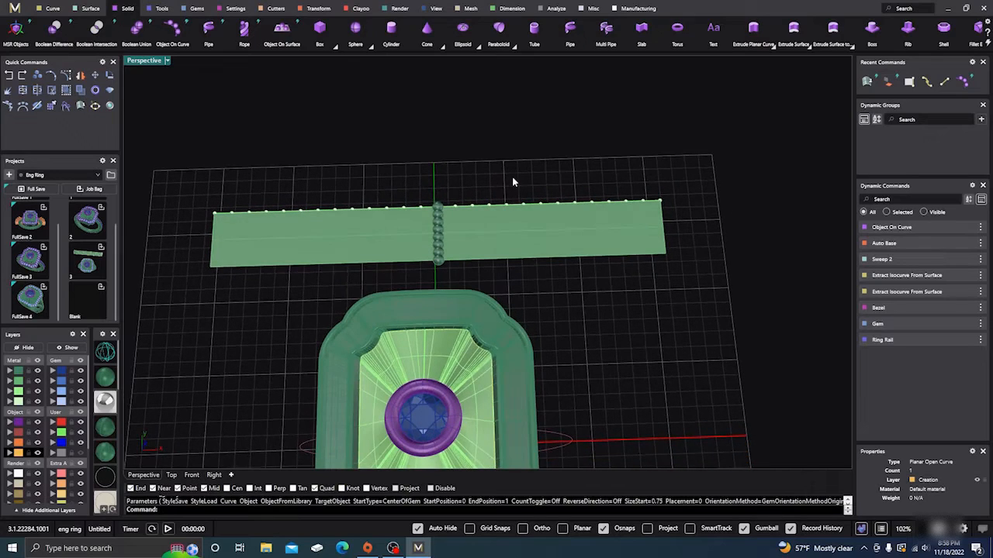
{"action": "scroll", "coordinate": [463, 233], "scroll_direction": "up", "scroll_amount": 1}
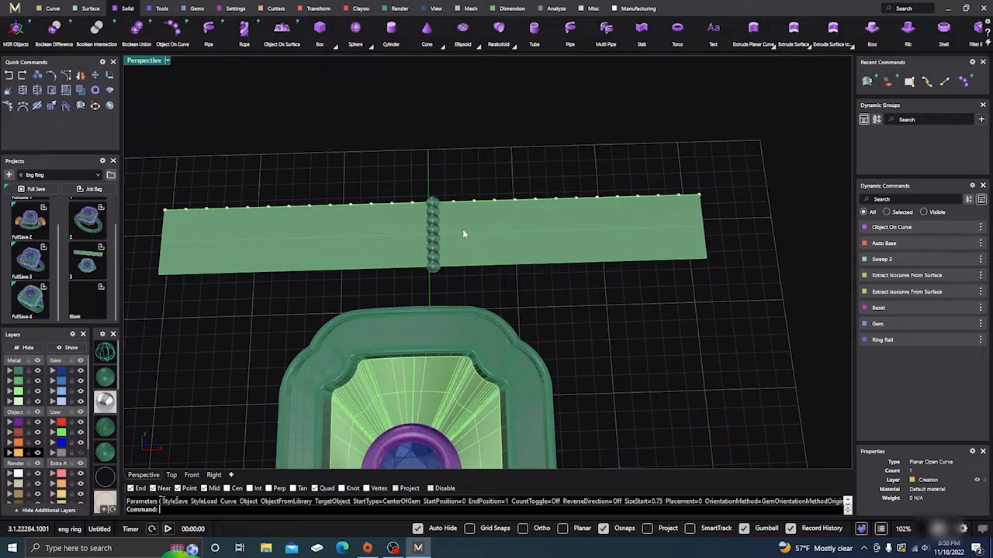
{"action": "left_click", "coordinate": [317, 10]}
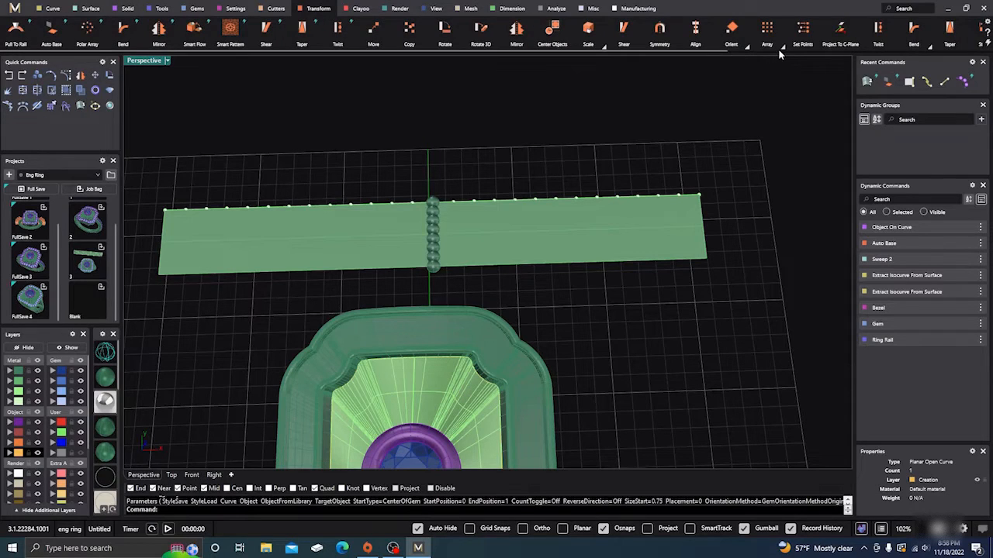
{"action": "left_click", "coordinate": [781, 47]}
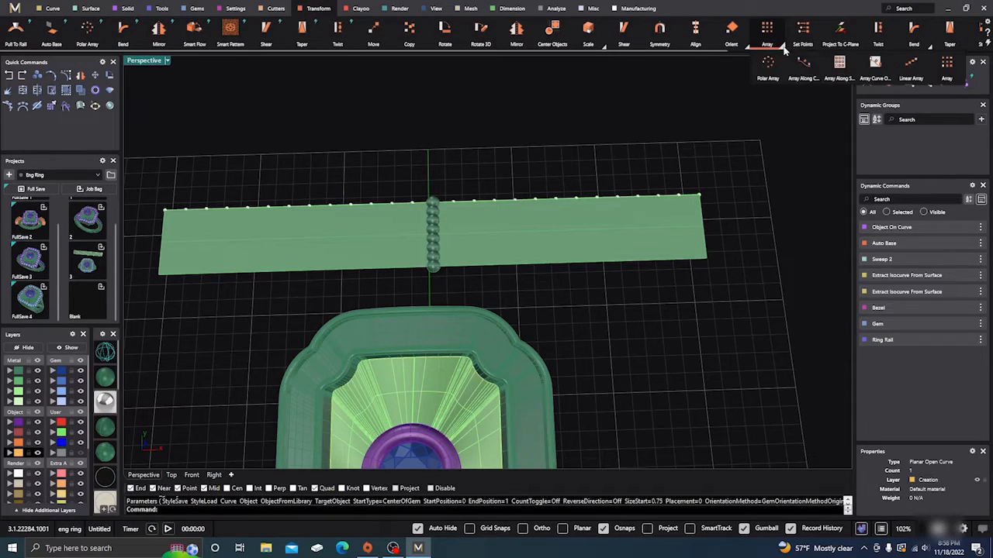
{"action": "left_click", "coordinate": [911, 65]}
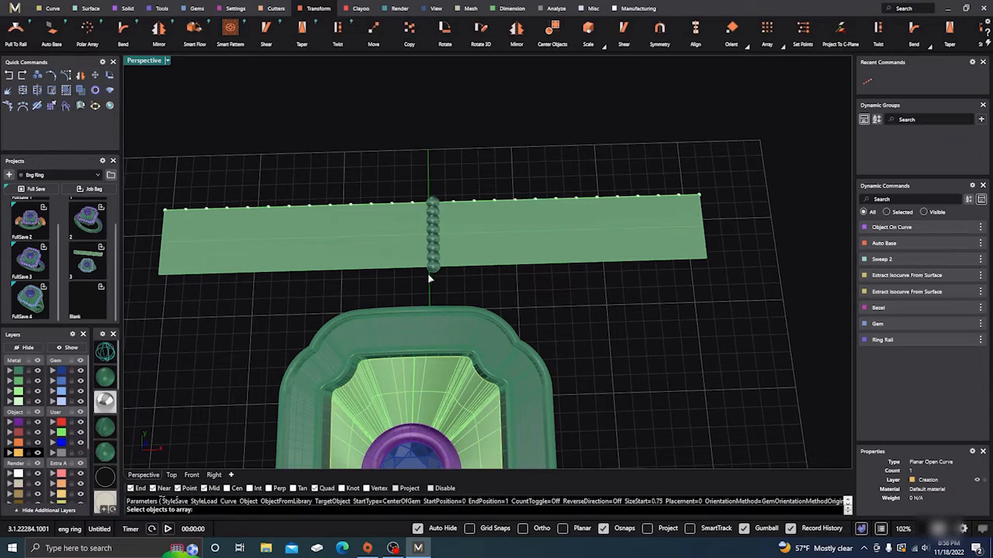
{"action": "left_click", "coordinate": [434, 267]}
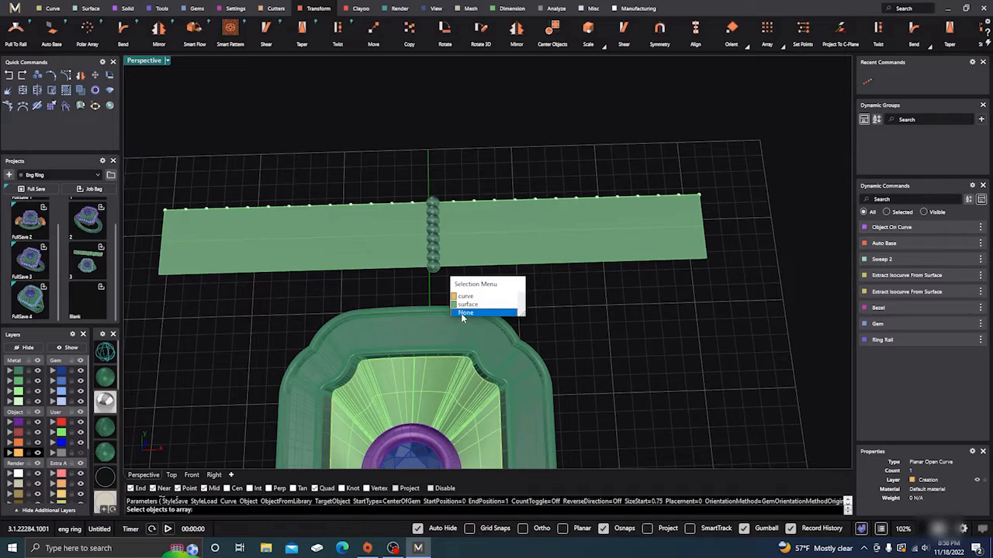
{"action": "left_click", "coordinate": [463, 312]}
{"action": "left_click", "coordinate": [434, 267]}
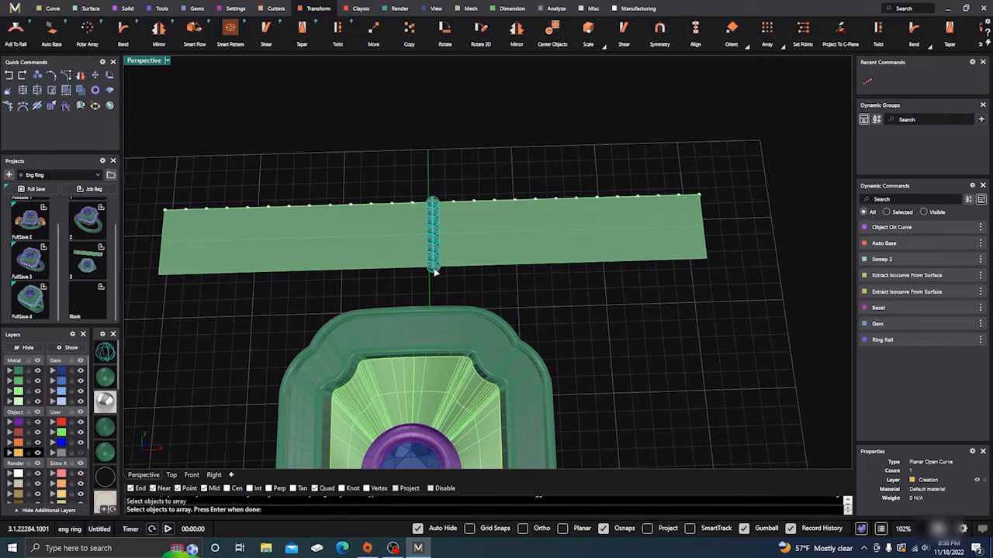
{"action": "key", "text": "Return"}
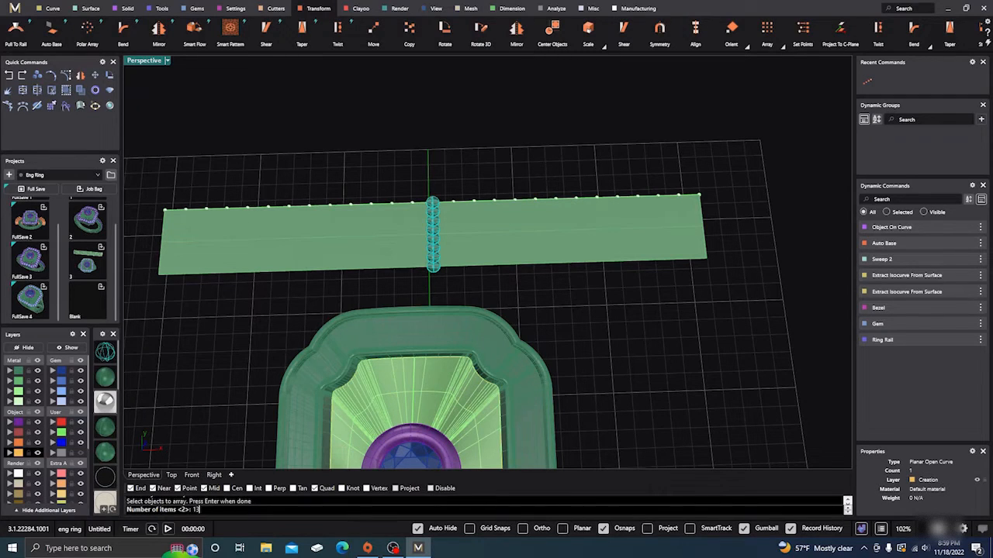
{"action": "key", "text": "Return"}
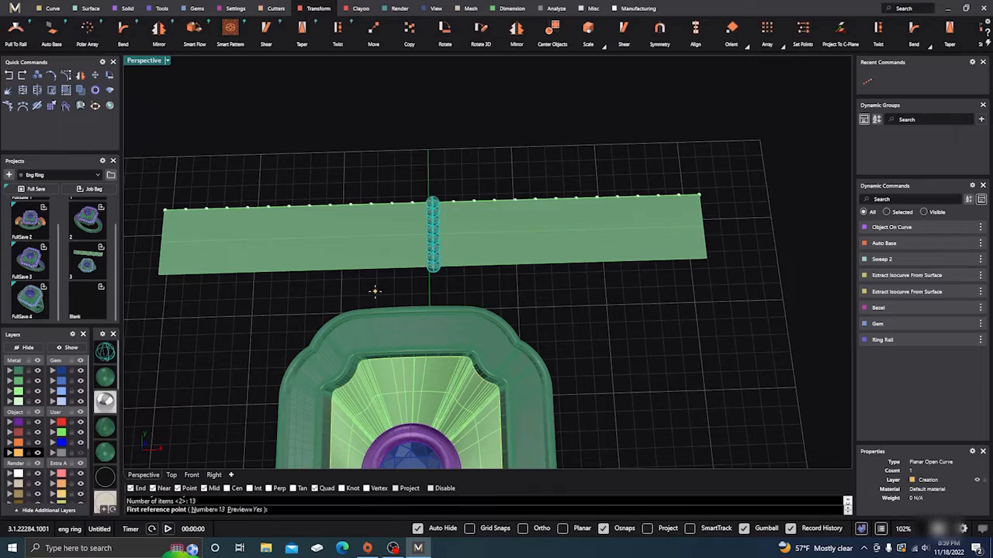
Space the 13-item linear array of the sphere row from the strip's middle division point to the adjacent division point toward the positive X side.
{"action": "left_click", "coordinate": [105, 354]}
{"action": "scroll", "coordinate": [427, 225], "scroll_direction": "up", "scroll_amount": 5}
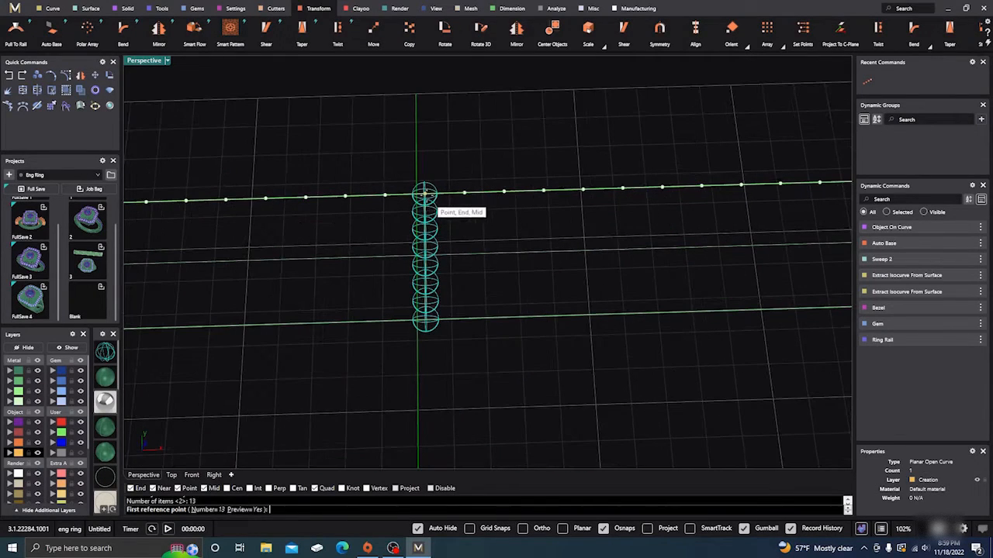
{"action": "left_click", "coordinate": [424, 192]}
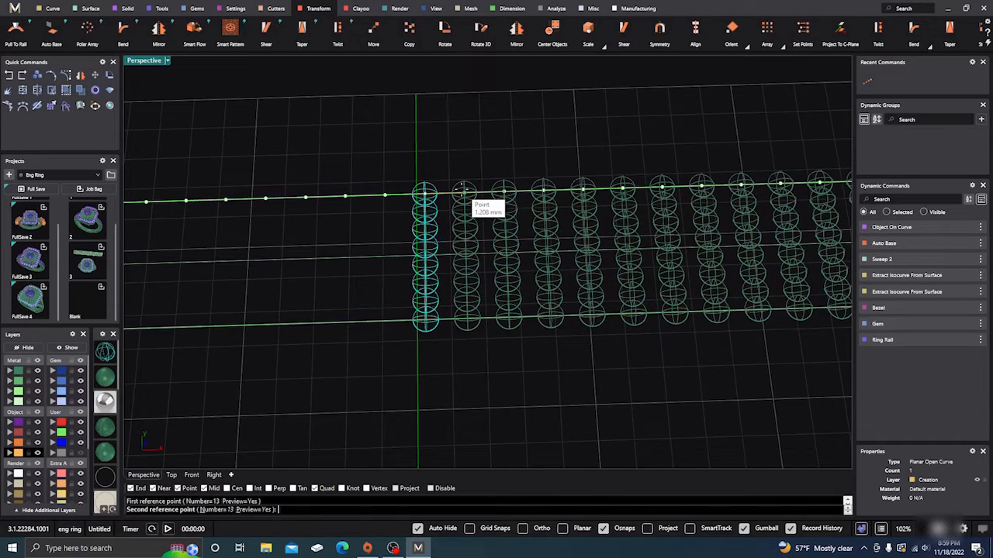
{"action": "left_click", "coordinate": [463, 189]}
{"action": "scroll", "coordinate": [470, 182], "scroll_direction": "down", "scroll_amount": 4}
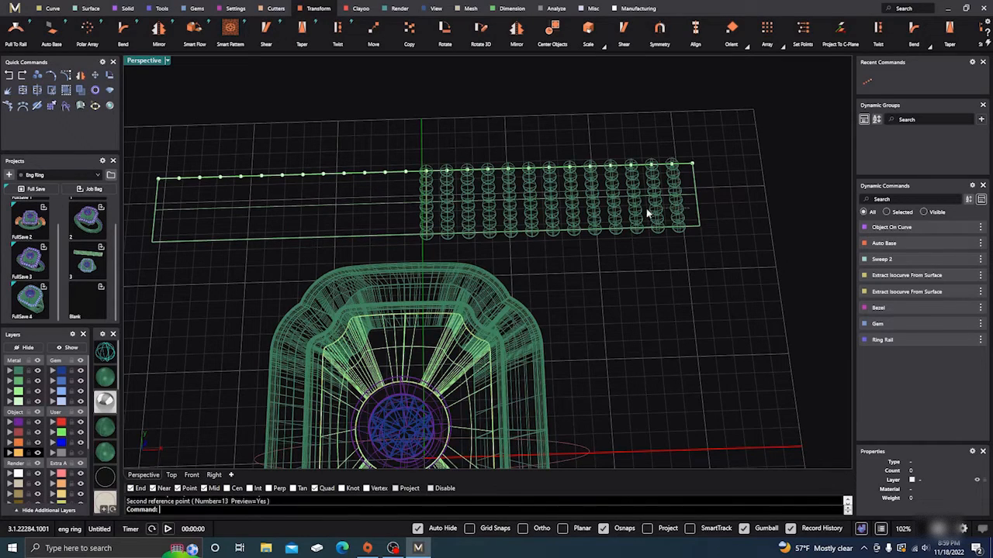
Mirror the 12 arrayed sphere rows across the middle row onto the empty half of the strip, keeping the originals.
{"action": "left_click", "coordinate": [437, 212]}
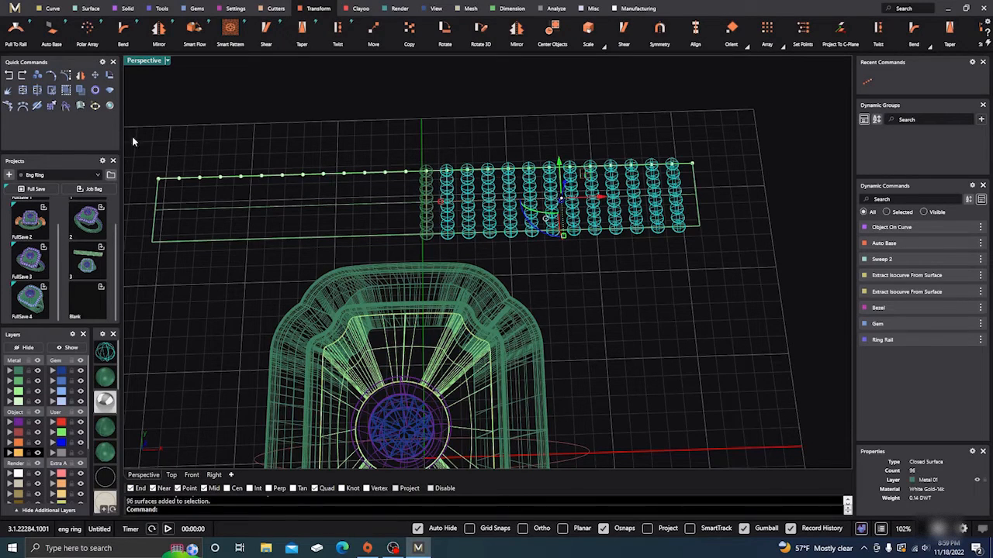
{"action": "left_click", "coordinate": [80, 75]}
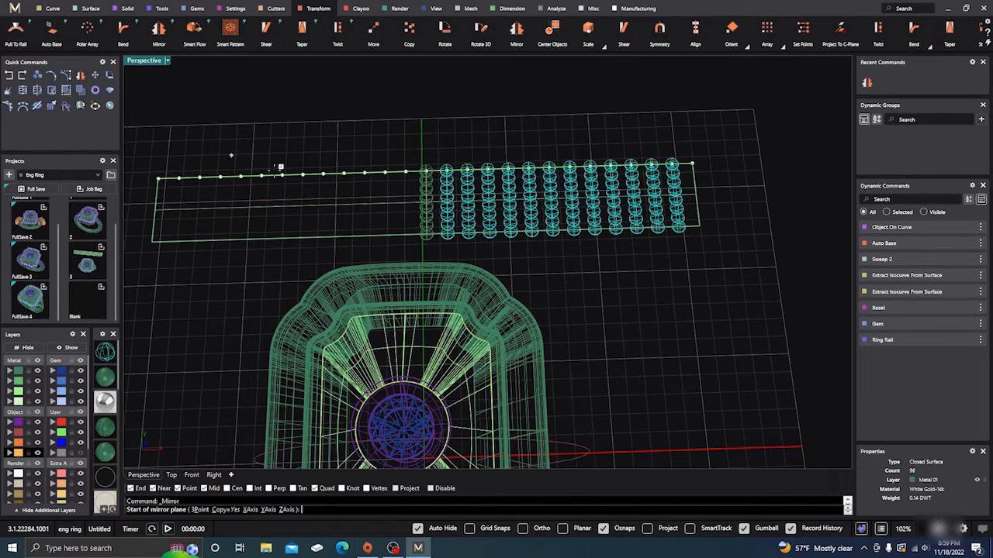
{"action": "left_click", "coordinate": [430, 198]}
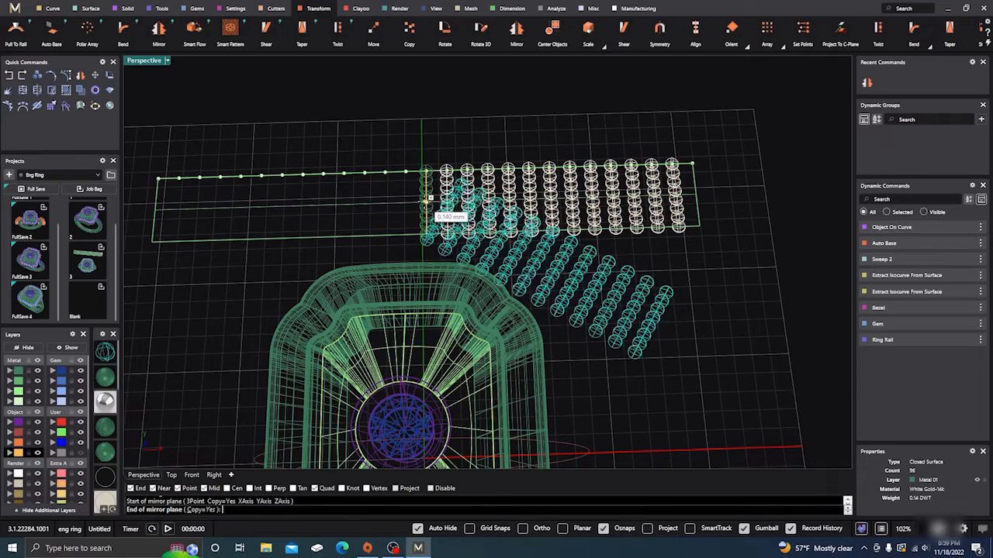
{"action": "left_click", "coordinate": [426, 138]}
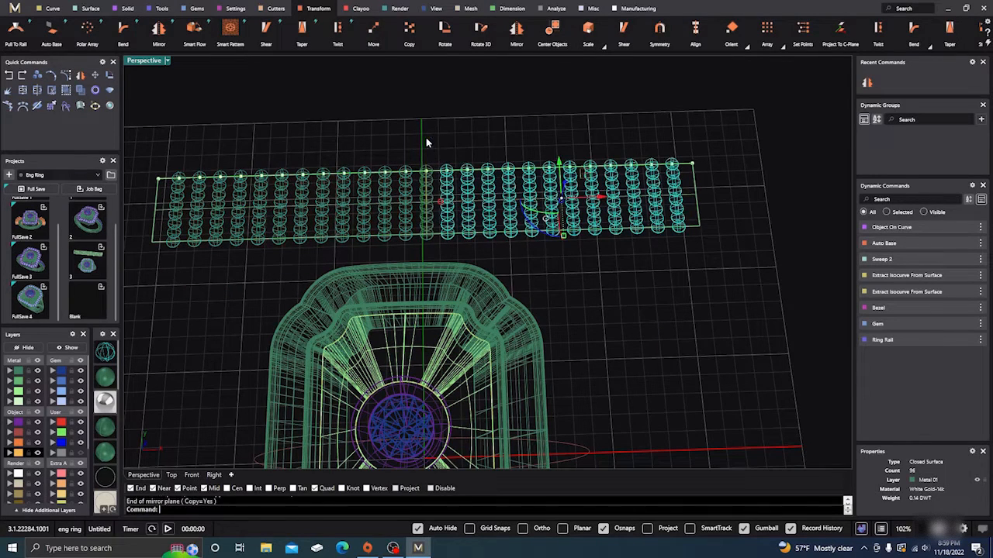
Copy the outermost sphere row from its division point to the end points at both short ends of the strip.
{"action": "left_click", "coordinate": [104, 377]}
{"action": "right_click_drag", "start_coordinate": [603, 226], "coordinate": [635, 318]}
{"action": "scroll", "coordinate": [667, 201], "scroll_direction": "up", "scroll_amount": 8}
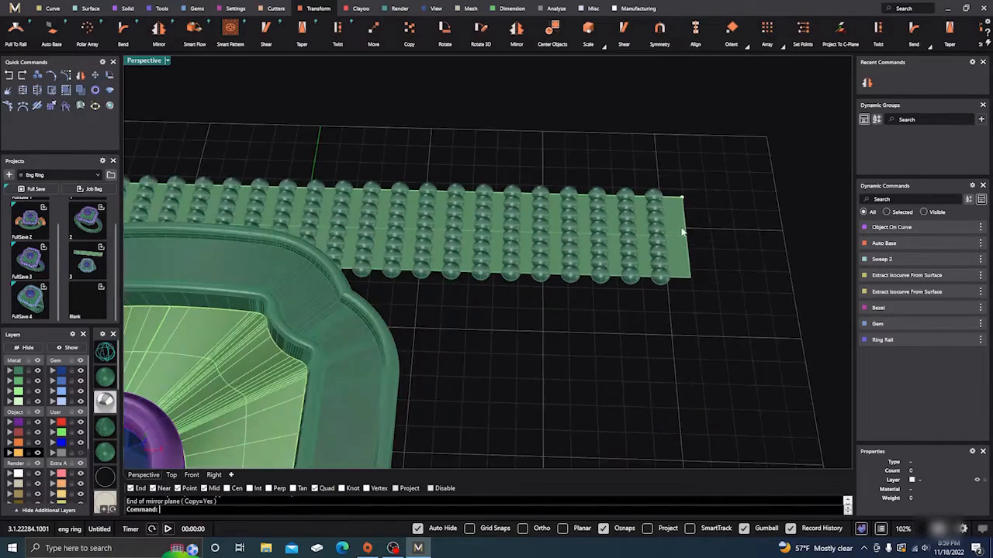
{"action": "scroll", "coordinate": [668, 202], "scroll_direction": "down", "scroll_amount": 8}
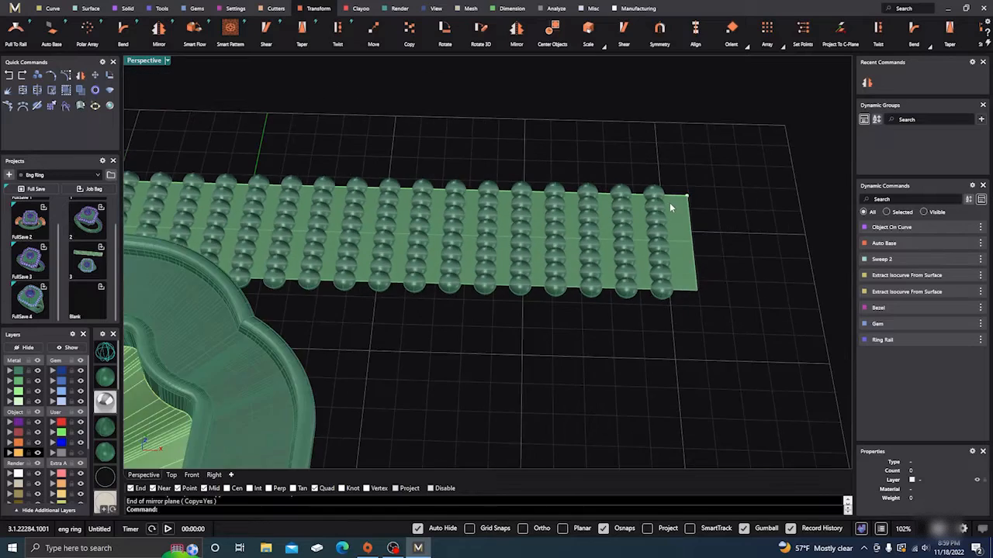
{"action": "right_click_drag", "start_coordinate": [666, 227], "coordinate": [674, 255]}
{"action": "scroll", "coordinate": [669, 198], "scroll_direction": "up", "scroll_amount": 5}
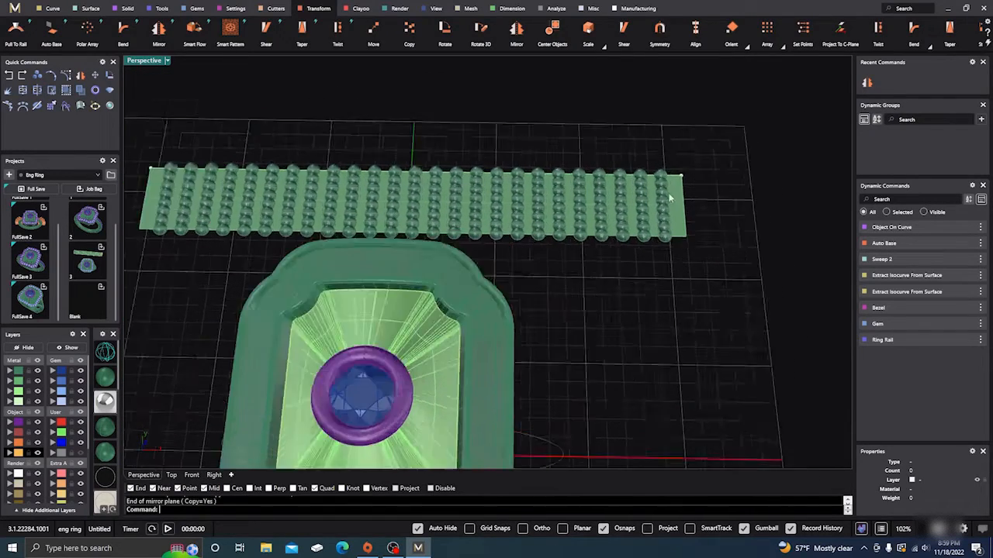
{"action": "left_click", "coordinate": [653, 163]}
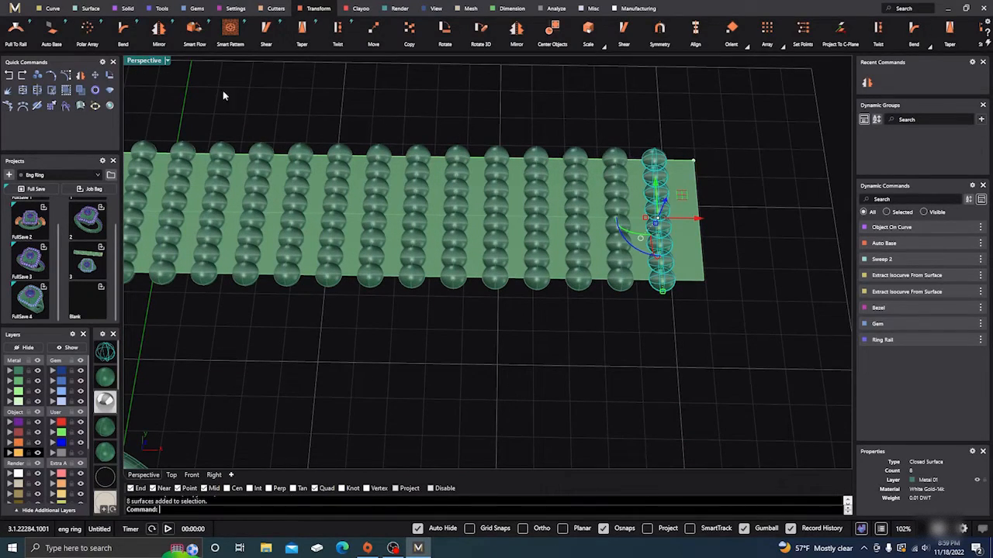
{"action": "left_click", "coordinate": [104, 353]}
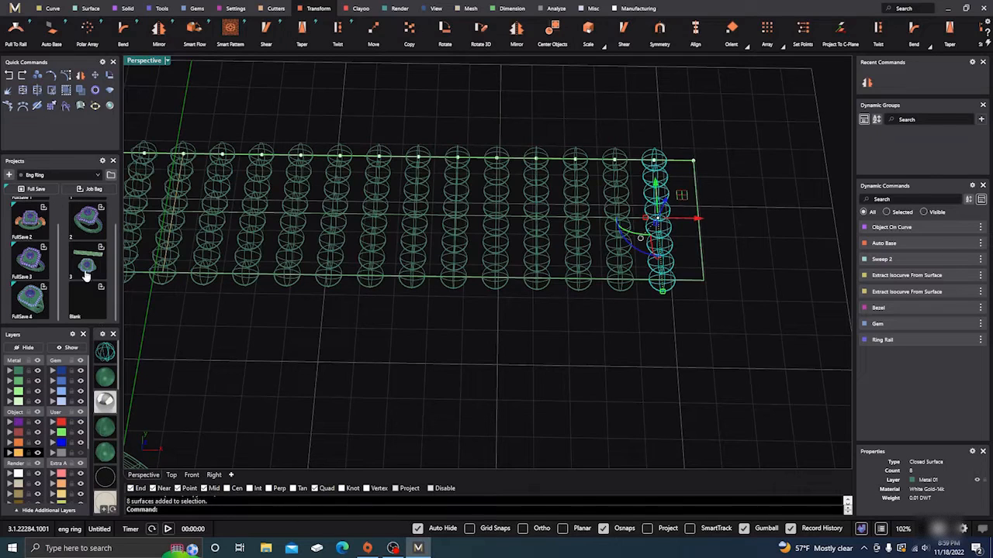
{"action": "left_click", "coordinate": [66, 90]}
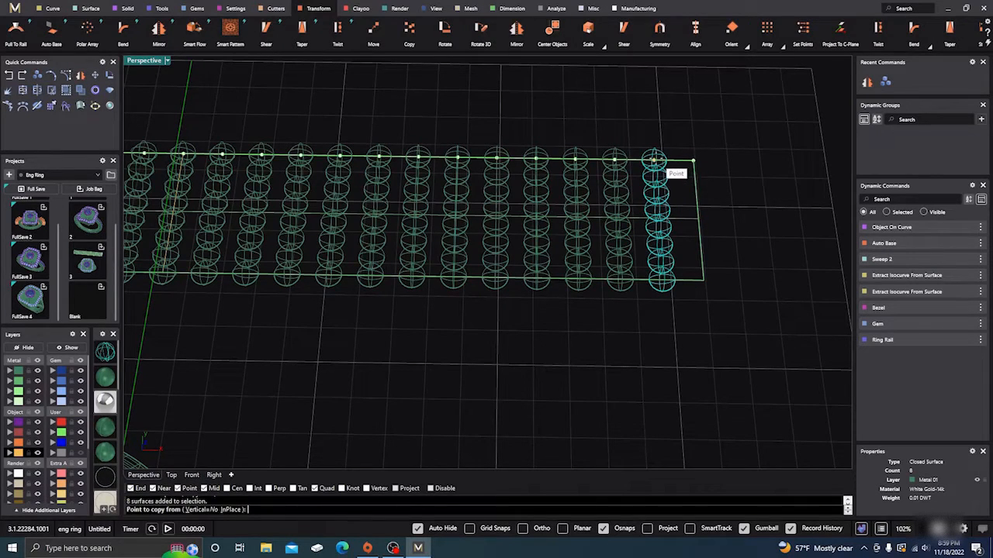
{"action": "left_click", "coordinate": [653, 161]}
{"action": "scroll", "coordinate": [787, 217], "scroll_direction": "down", "scroll_amount": 3}
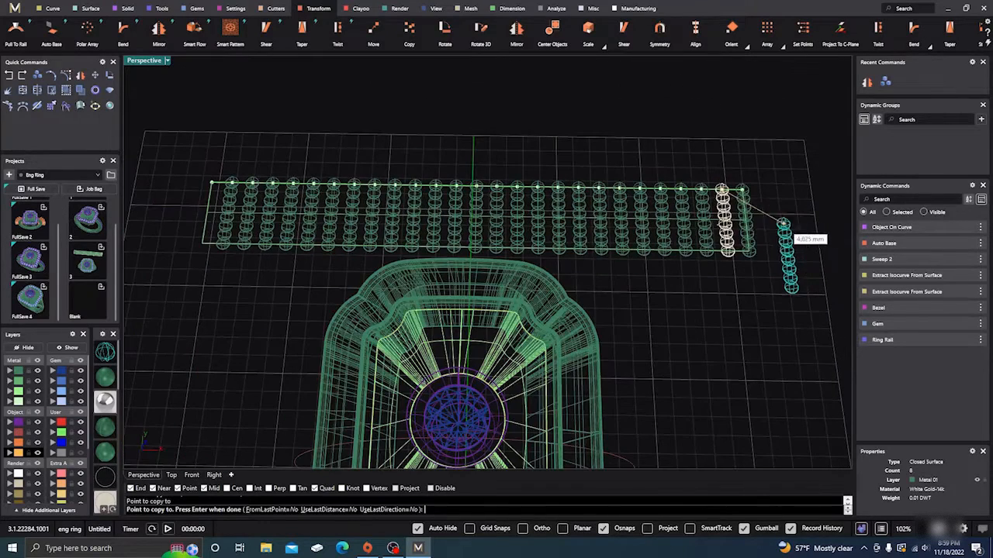
{"action": "left_click", "coordinate": [205, 183]}
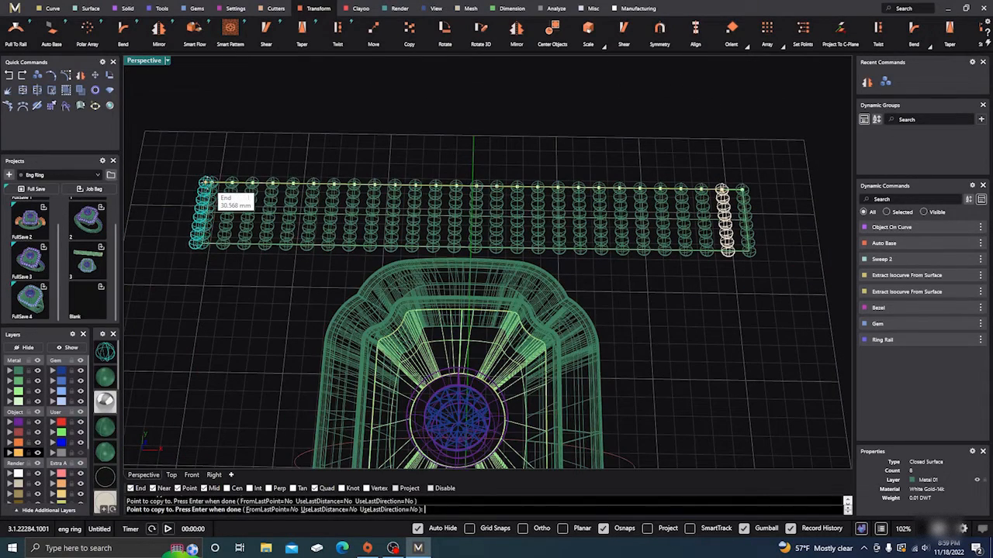
{"action": "key", "text": "Return"}
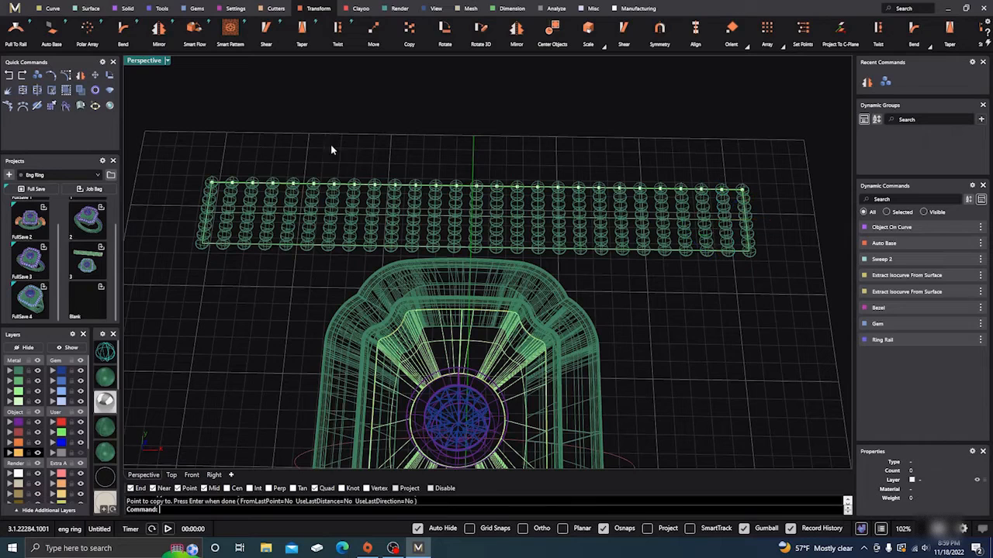
Start Smart Flow with the flat strip as base surface and the light green swept surface around the center gem as destination.
{"action": "left_click", "coordinate": [105, 377]}
{"action": "scroll", "coordinate": [419, 198], "scroll_direction": "down", "scroll_amount": 5}
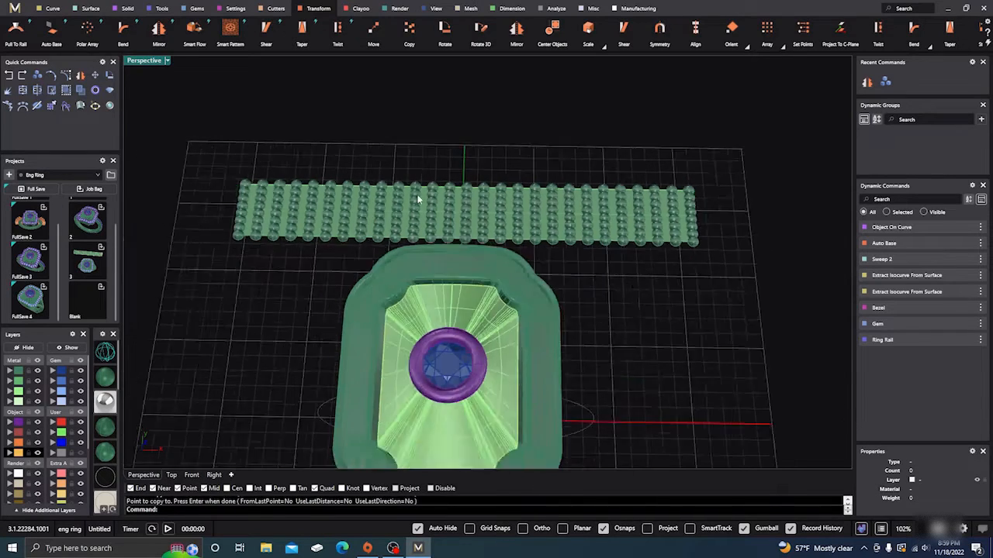
{"action": "right_click_drag", "start_coordinate": [418, 232], "coordinate": [416, 243]}
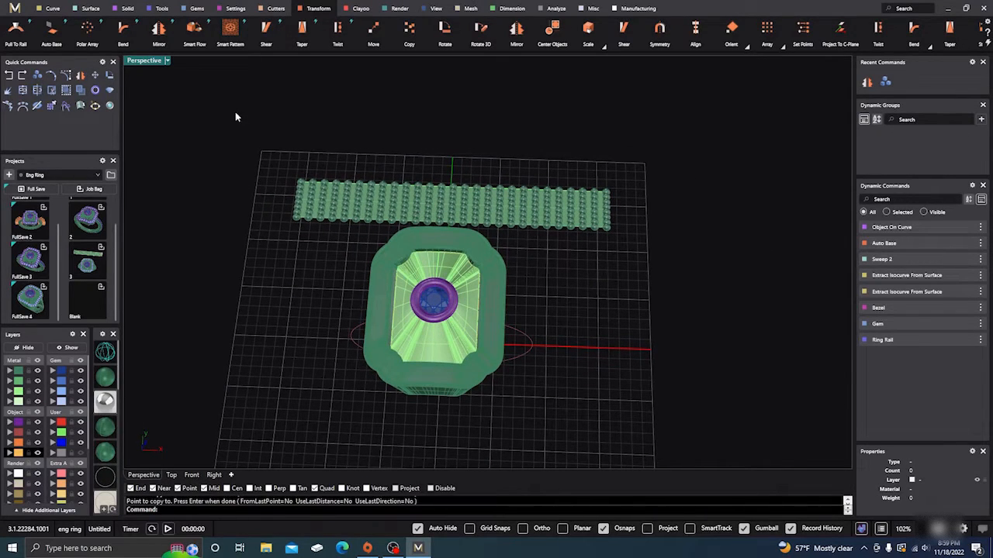
{"action": "left_click", "coordinate": [195, 31]}
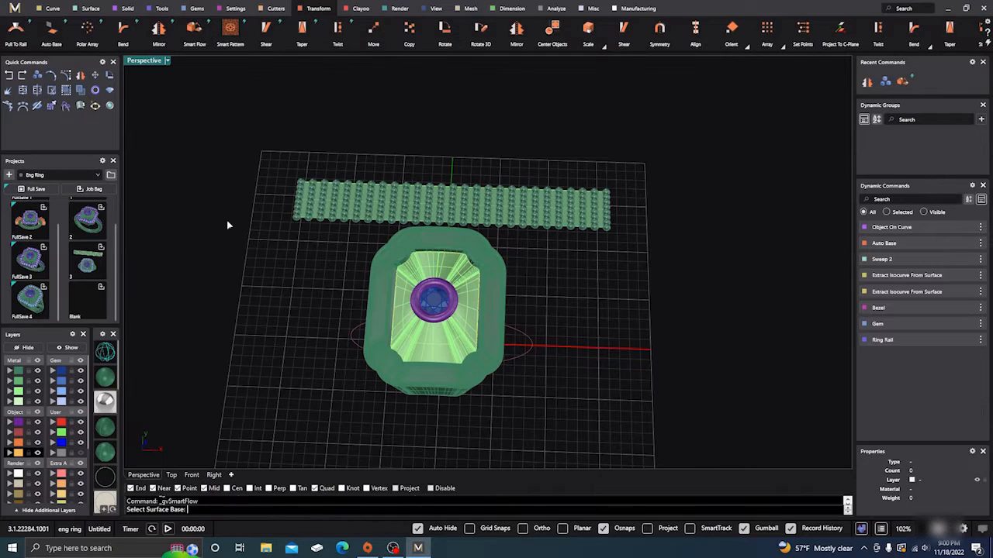
{"action": "scroll", "coordinate": [260, 242], "scroll_direction": "up", "scroll_amount": 5}
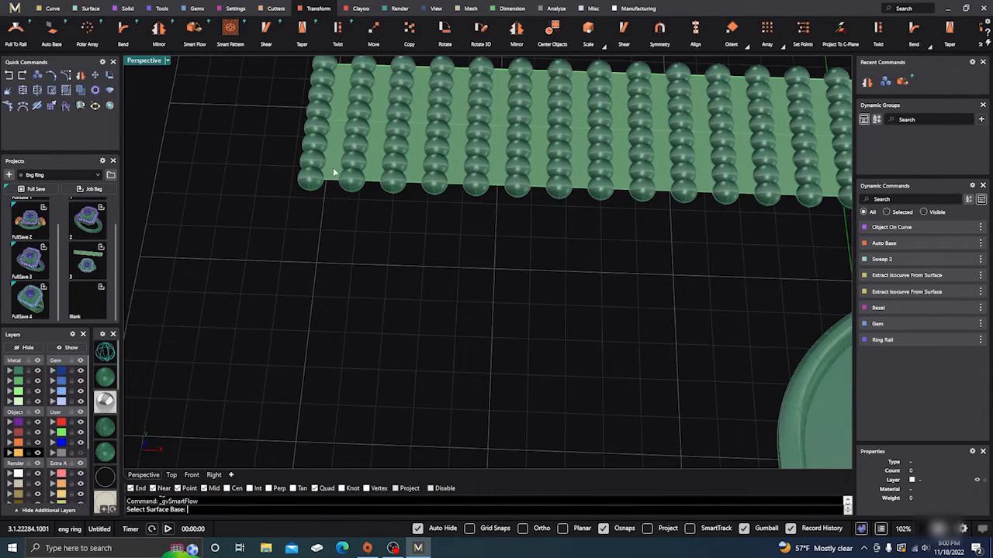
{"action": "left_click", "coordinate": [333, 167]}
{"action": "scroll", "coordinate": [341, 349], "scroll_direction": "down", "scroll_amount": 10}
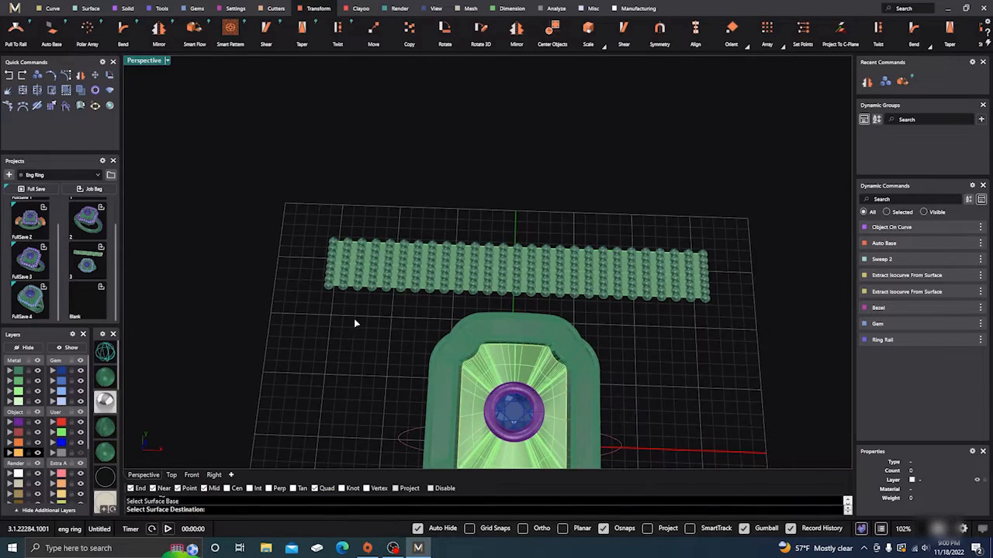
{"action": "scroll", "coordinate": [419, 404], "scroll_direction": "up", "scroll_amount": 4}
{"action": "left_click", "coordinate": [457, 409]}
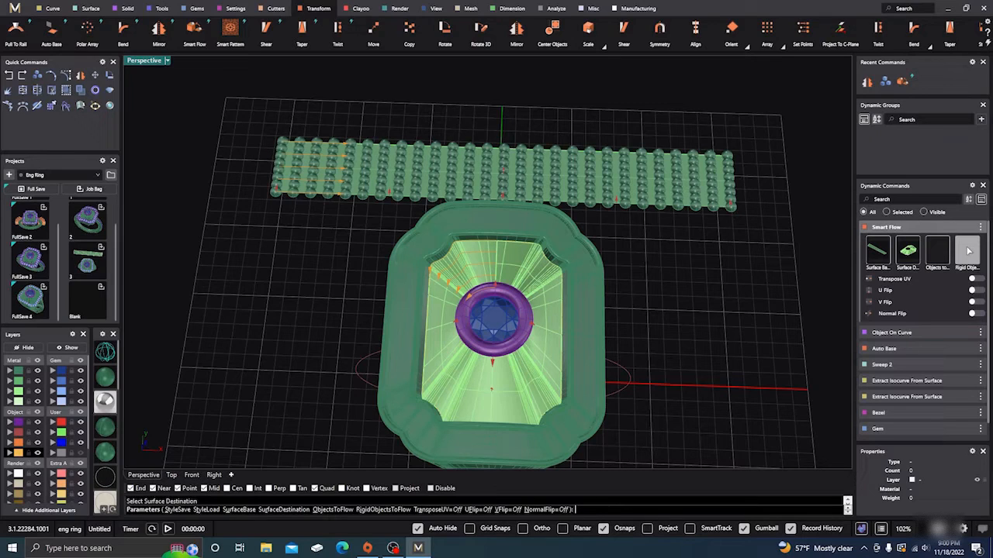
Assign all the strip's spheres, without the strip itself, as the rigid objects to flow.
{"action": "left_click", "coordinate": [969, 256]}
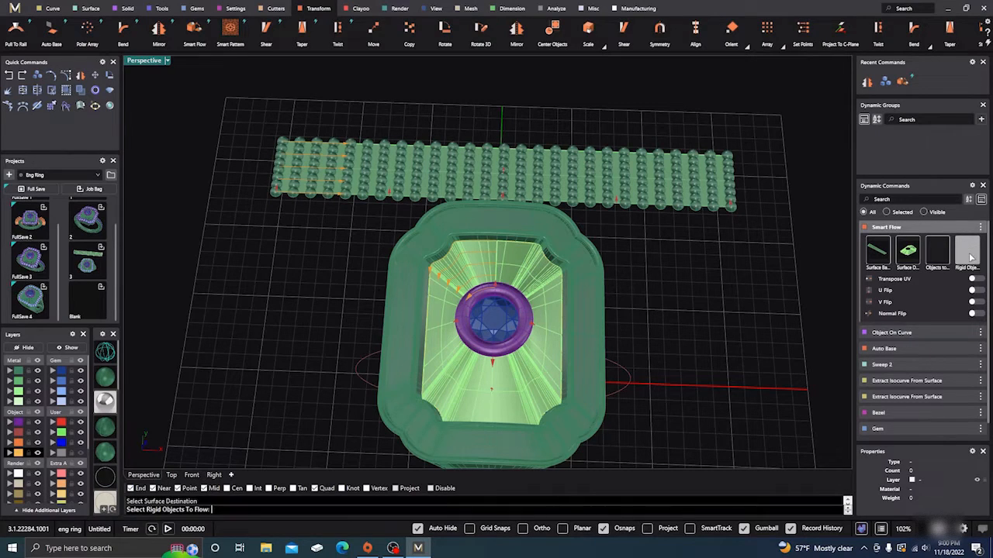
{"action": "left_click", "coordinate": [215, 474]}
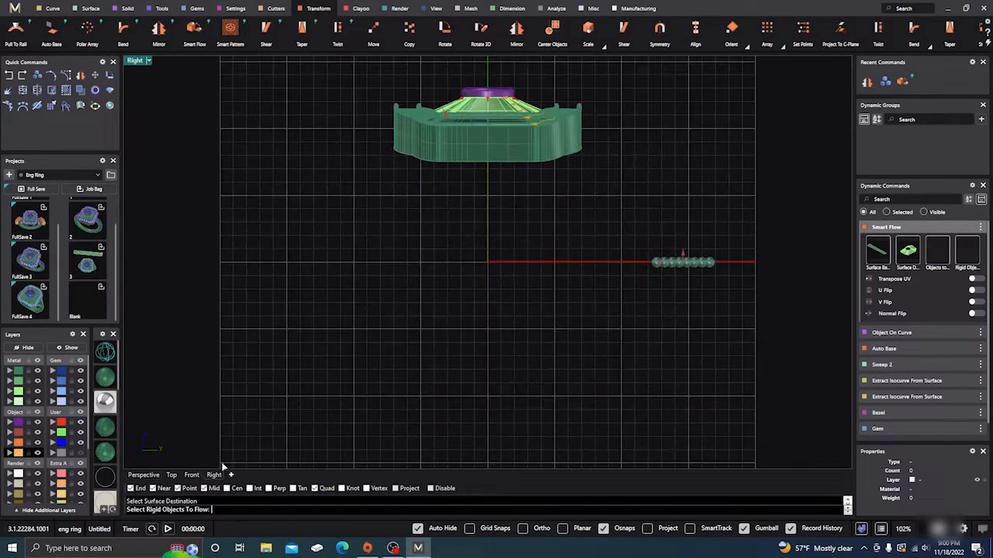
{"action": "scroll", "coordinate": [715, 264], "scroll_direction": "up", "scroll_amount": 5}
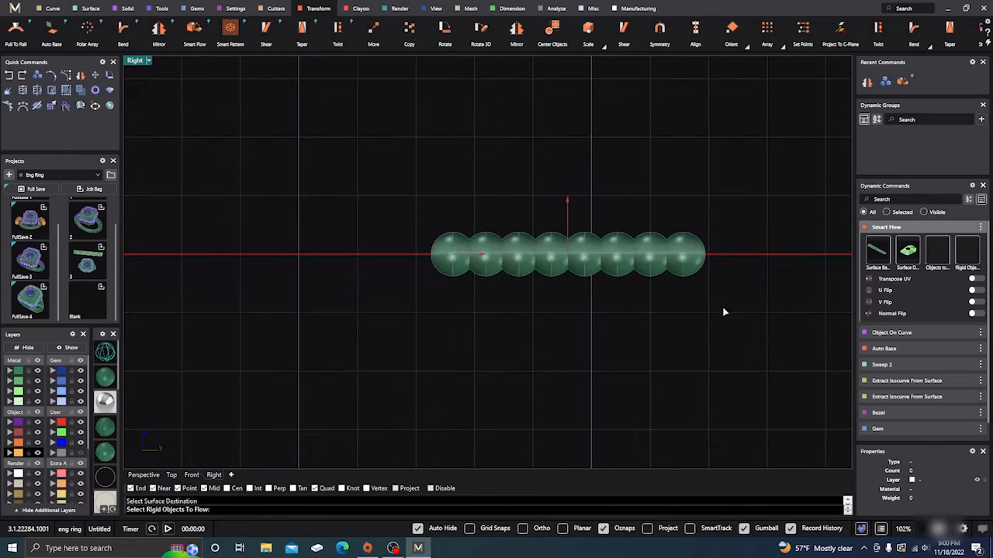
{"action": "left_click_drag", "start_coordinate": [724, 309], "coordinate": [417, 262]}
{"action": "left_click", "coordinate": [144, 475]}
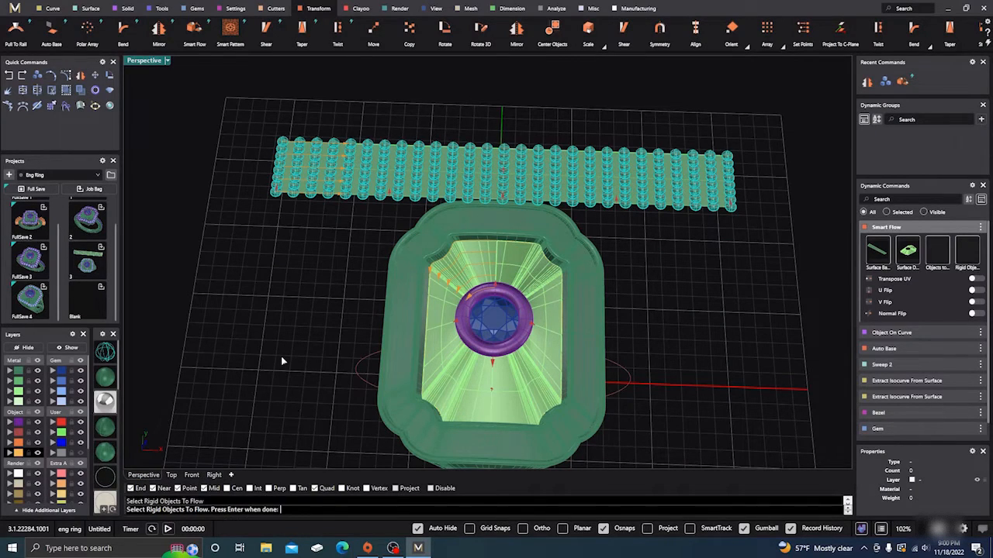
{"action": "key", "text": "Return"}
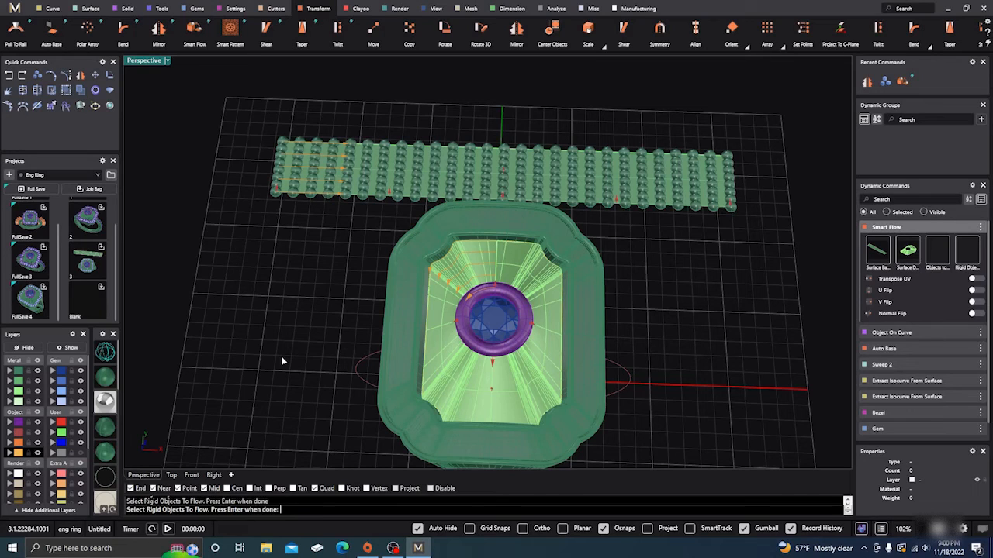
{"action": "key", "text": "Return"}
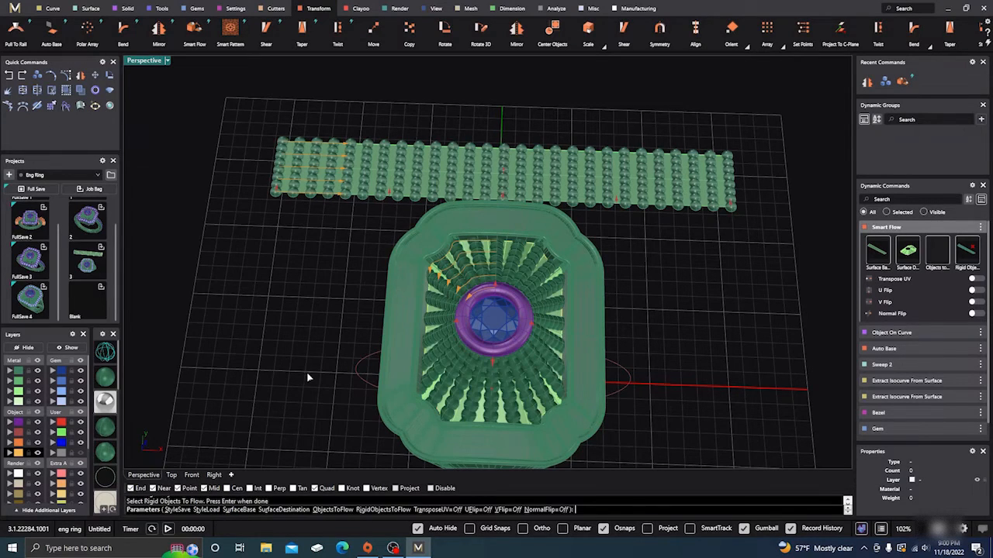
Check the fit of the flowed beads around the bezel from several angles and finish the Smart Flow.
{"action": "right_click_drag", "start_coordinate": [308, 378], "coordinate": [277, 327]}
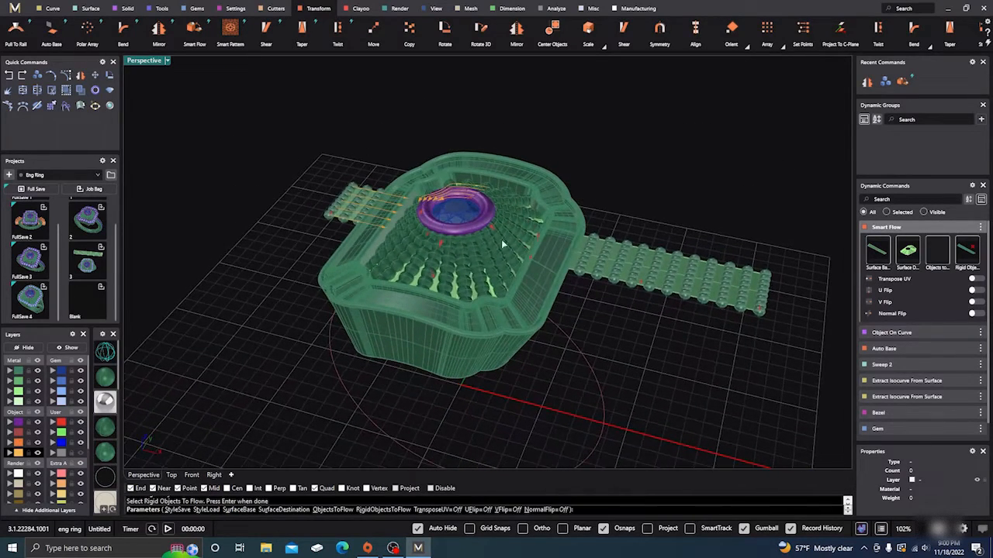
{"action": "scroll", "coordinate": [501, 238], "scroll_direction": "up", "scroll_amount": 5}
{"action": "scroll", "coordinate": [481, 246], "scroll_direction": "down", "scroll_amount": 5}
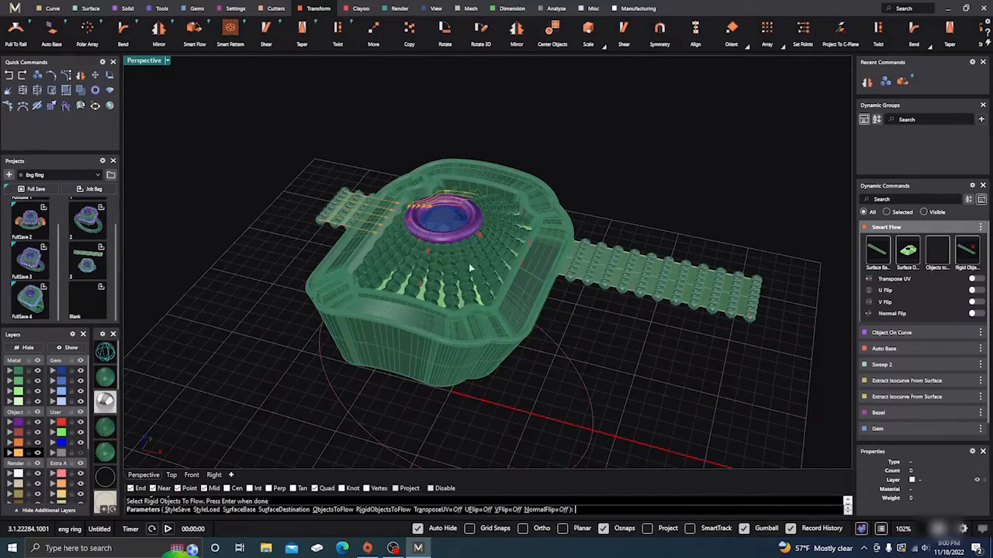
{"action": "right_click_drag", "start_coordinate": [468, 266], "coordinate": [394, 288]}
{"action": "scroll", "coordinate": [450, 319], "scroll_direction": "up", "scroll_amount": 6}
{"action": "scroll", "coordinate": [441, 327], "scroll_direction": "down", "scroll_amount": 5}
{"action": "scroll", "coordinate": [394, 288], "scroll_direction": "up", "scroll_amount": 6}
{"action": "scroll", "coordinate": [394, 287], "scroll_direction": "down", "scroll_amount": 4}
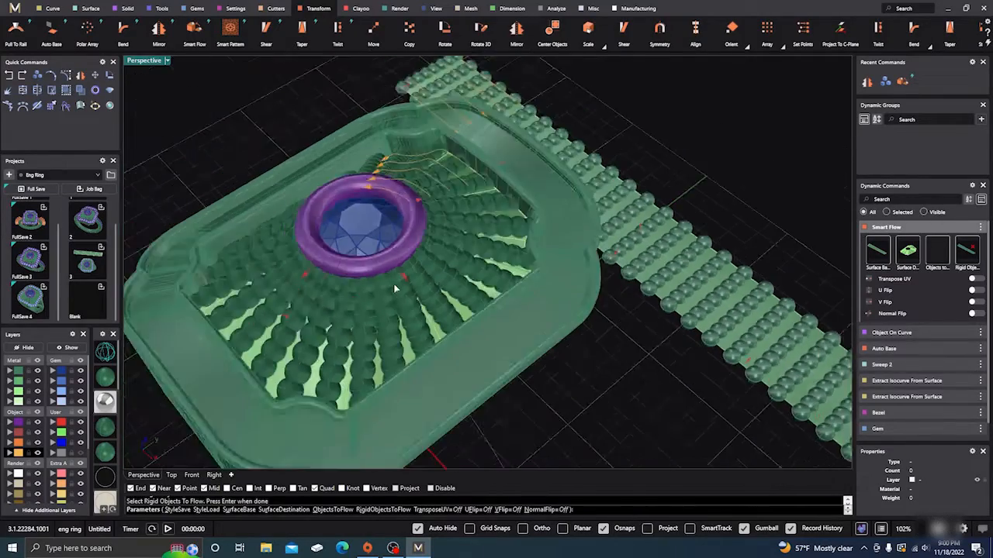
{"action": "scroll", "coordinate": [394, 288], "scroll_direction": "down", "scroll_amount": 4}
{"action": "right_click_drag", "start_coordinate": [444, 330], "coordinate": [446, 281]}
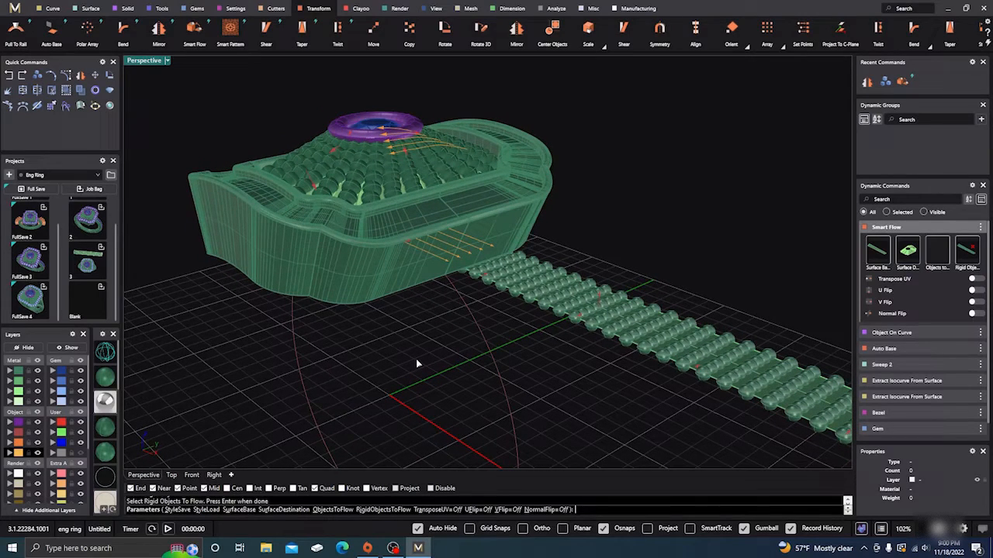
{"action": "key", "text": "Return"}
Move the light green swept surface beneath the flowed beads to the User 04 layer.
{"action": "mouse_move", "coordinate": [405, 342]}
{"action": "right_mouse_down"}
{"action": "mouse_move", "coordinate": [423, 348]}
{"action": "mouse_move", "coordinate": [401, 327]}
{"action": "right_mouse_up"}
{"action": "scroll", "coordinate": [401, 327], "scroll_direction": "up", "scroll_amount": 5}
{"action": "left_click", "coordinate": [402, 270]}
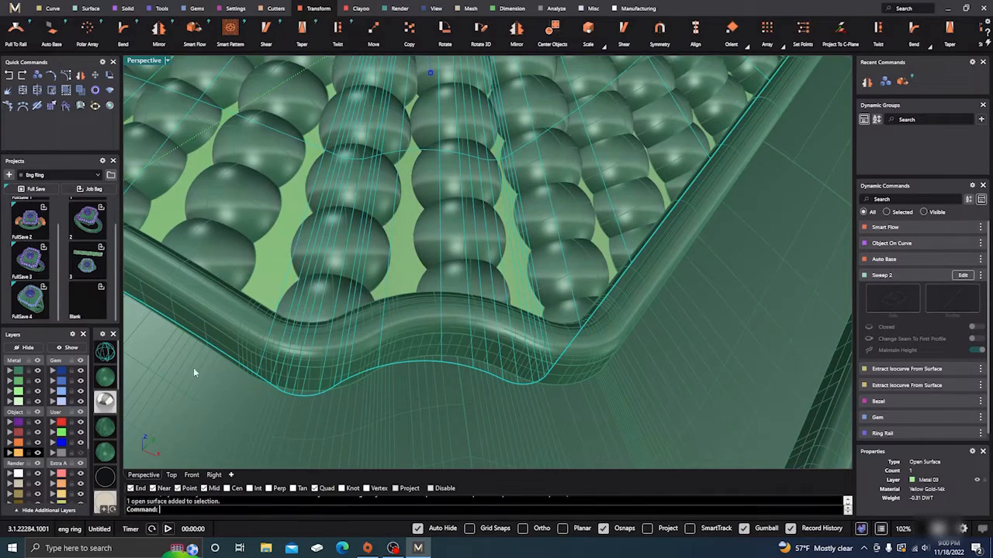
{"action": "left_click", "coordinate": [55, 456]}
Examine the beaded ring top in the rendered display from several angles.
{"action": "scroll", "coordinate": [394, 242], "scroll_direction": "down", "scroll_amount": 10}
{"action": "right_click_drag", "start_coordinate": [394, 242], "coordinate": [429, 295]}
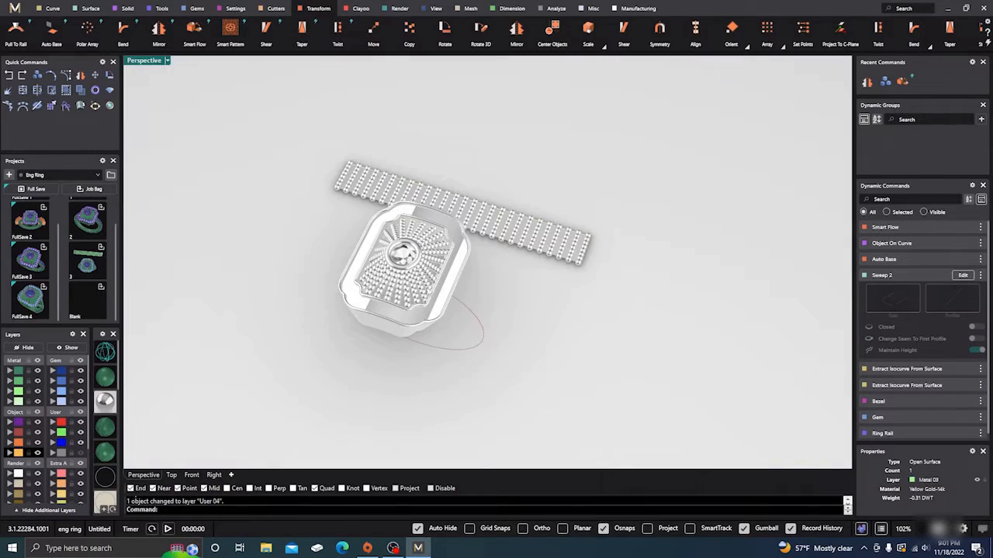
{"action": "scroll", "coordinate": [430, 267], "scroll_direction": "up", "scroll_amount": 5}
{"action": "scroll", "coordinate": [439, 276], "scroll_direction": "down", "scroll_amount": 2}
{"action": "right_click_drag", "start_coordinate": [442, 295], "coordinate": [394, 259]}
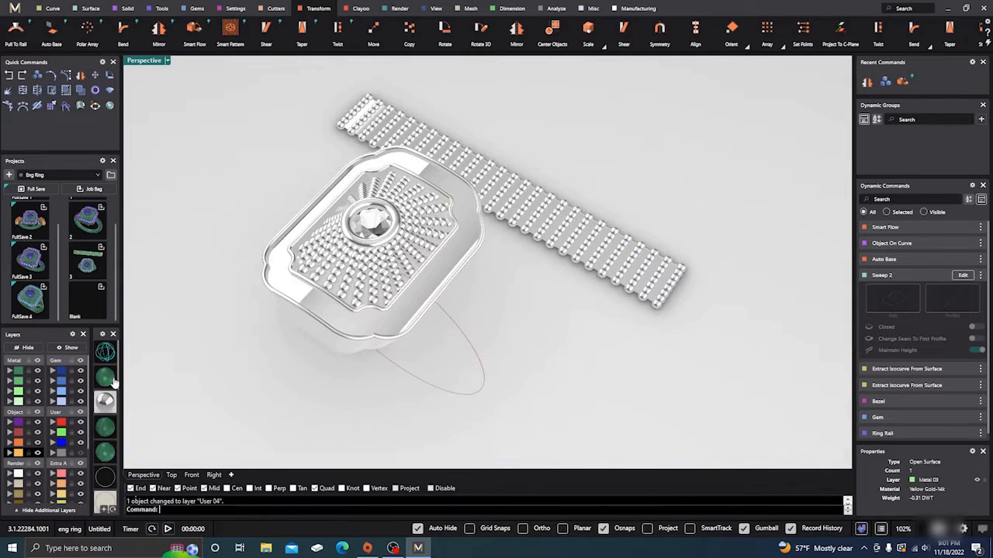
Return to the shaded layer-color display and move the entire flat bead strip with its spheres to the User 04 layer.
{"action": "left_click", "coordinate": [107, 379]}
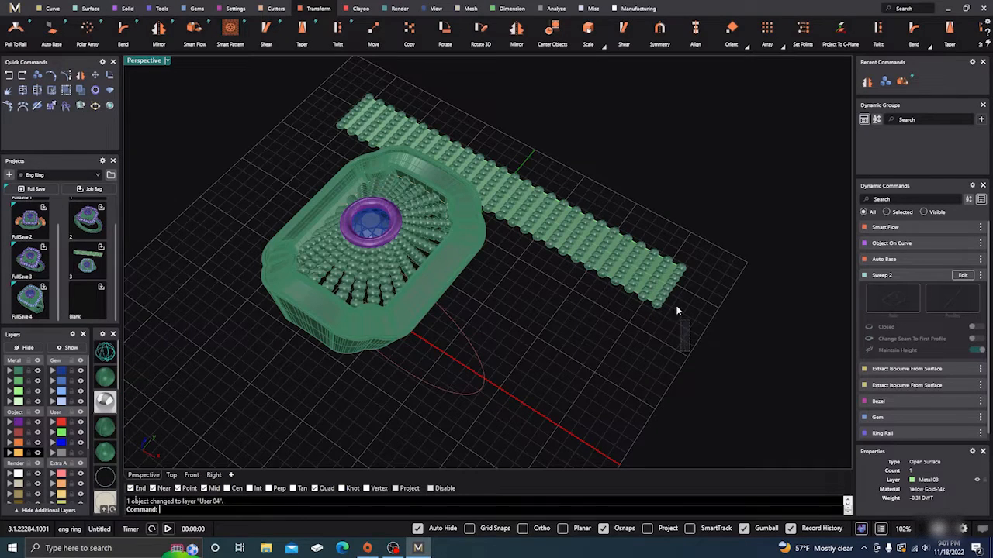
{"action": "left_click_drag", "start_coordinate": [676, 310], "coordinate": [613, 208]}
{"action": "left_click", "coordinate": [309, 422]}
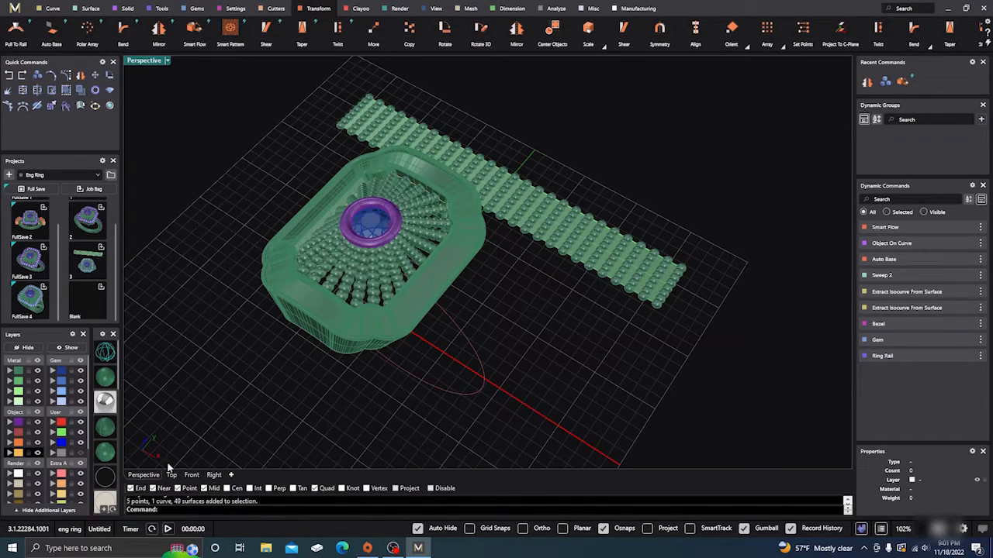
{"action": "right_click_drag", "start_coordinate": [342, 387], "coordinate": [242, 354]}
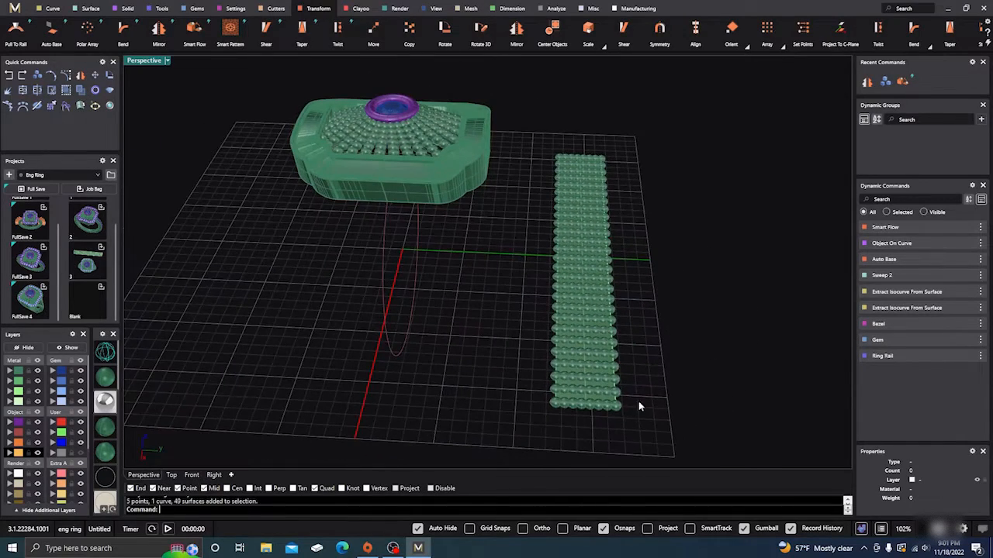
{"action": "left_click_drag", "start_coordinate": [657, 442], "coordinate": [528, 99]}
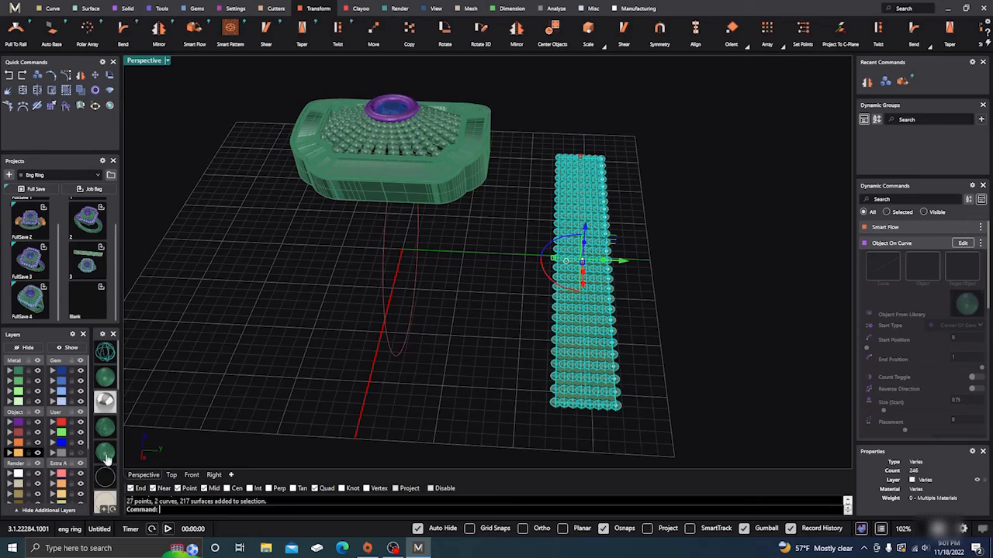
{"action": "left_click", "coordinate": [54, 454]}
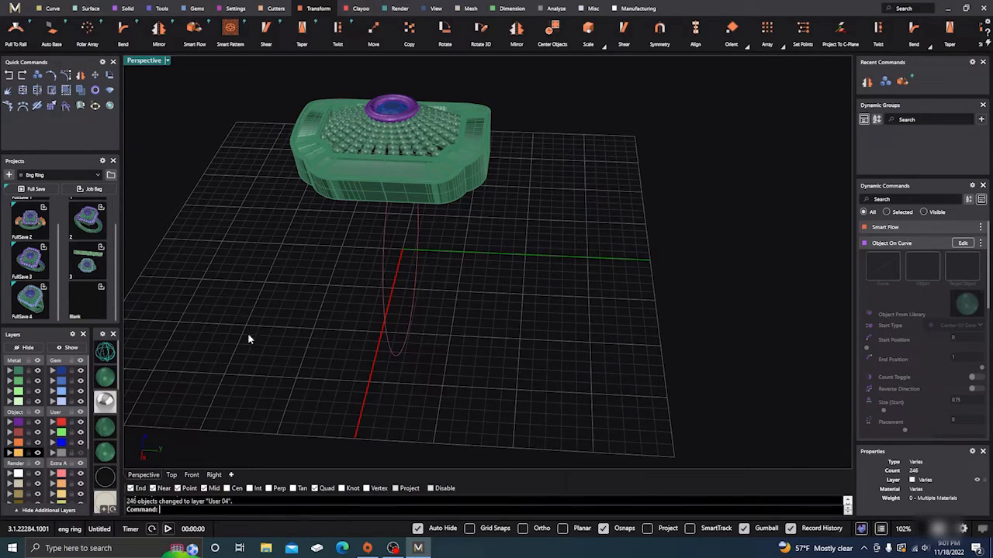
Show the ring head as wireframe in the Top view and hide the center gem's layer.
{"action": "right_click_drag", "start_coordinate": [334, 313], "coordinate": [492, 346]}
{"action": "scroll", "coordinate": [487, 317], "scroll_direction": "up", "scroll_amount": 3}
{"action": "scroll", "coordinate": [486, 317], "scroll_direction": "up", "scroll_amount": 3}
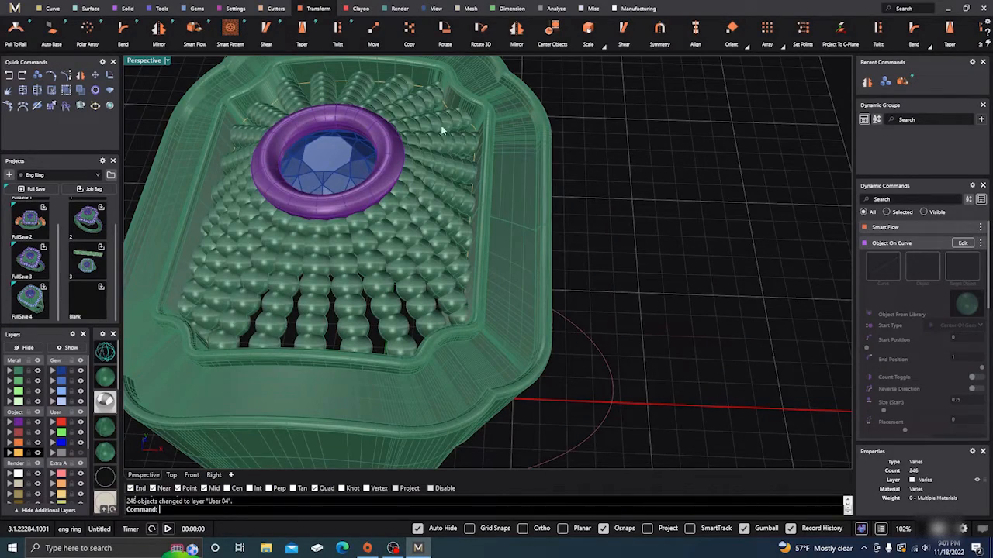
{"action": "scroll", "coordinate": [538, 231], "scroll_direction": "down", "scroll_amount": 5}
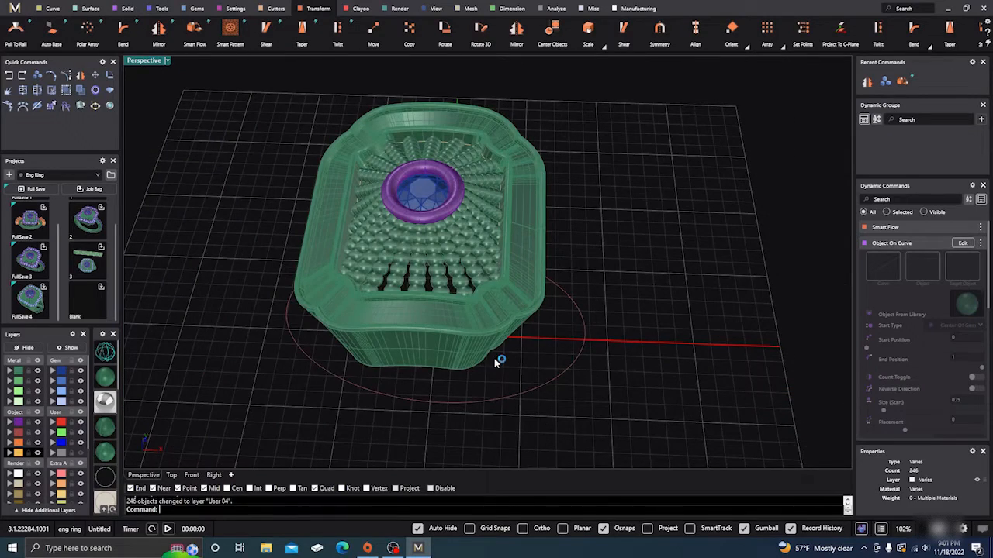
{"action": "right_click_drag", "start_coordinate": [499, 357], "coordinate": [293, 417]}
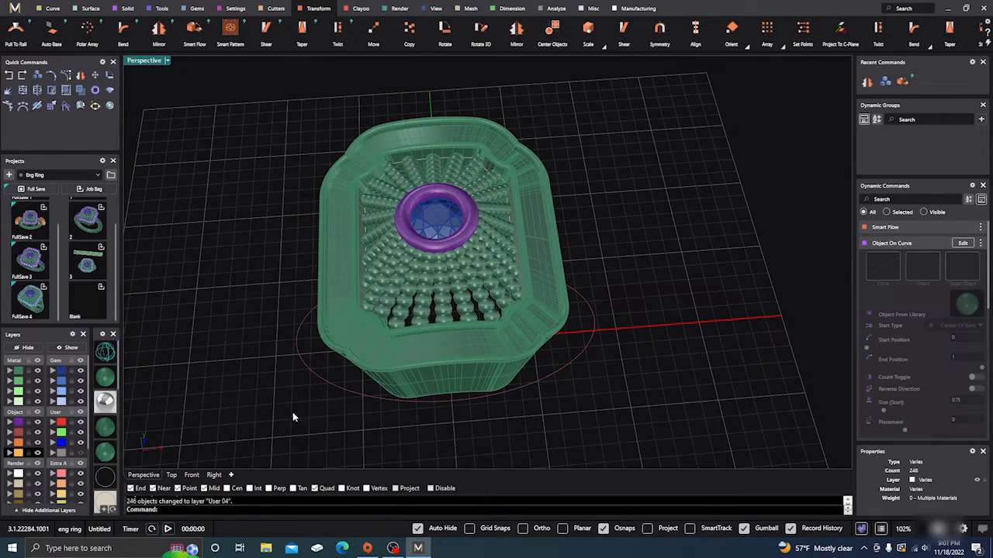
{"action": "left_click", "coordinate": [172, 475]}
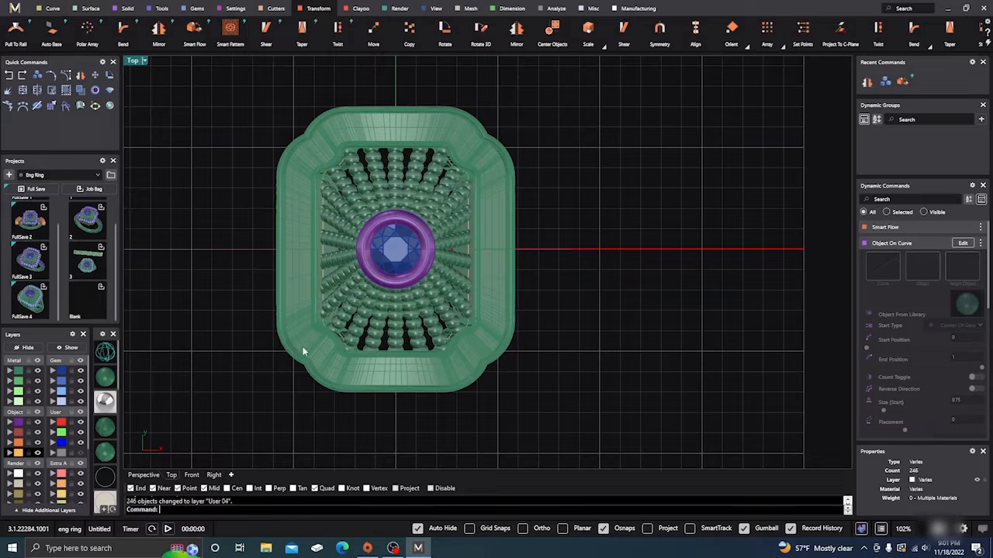
{"action": "left_click", "coordinate": [575, 252], "text": "shift"}
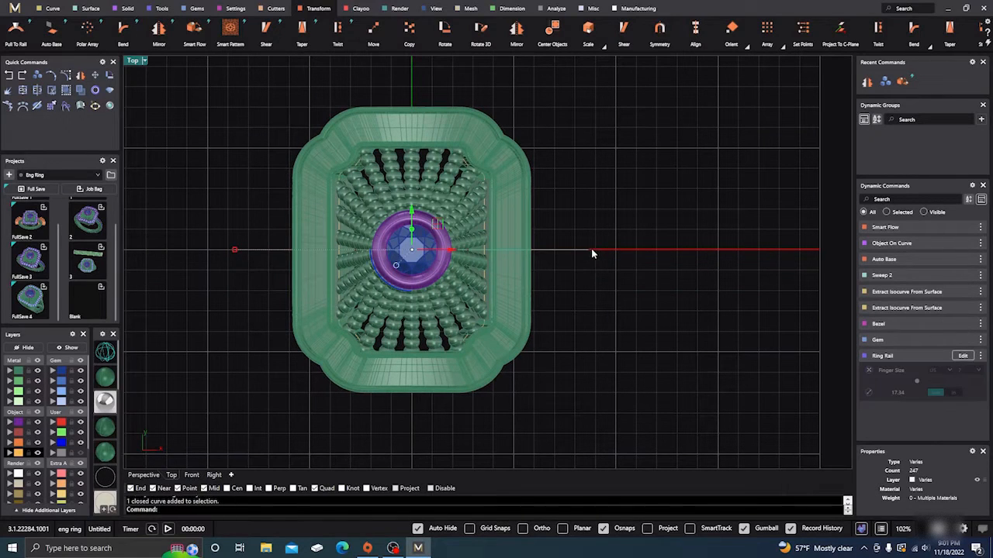
{"action": "left_click", "coordinate": [585, 190]}
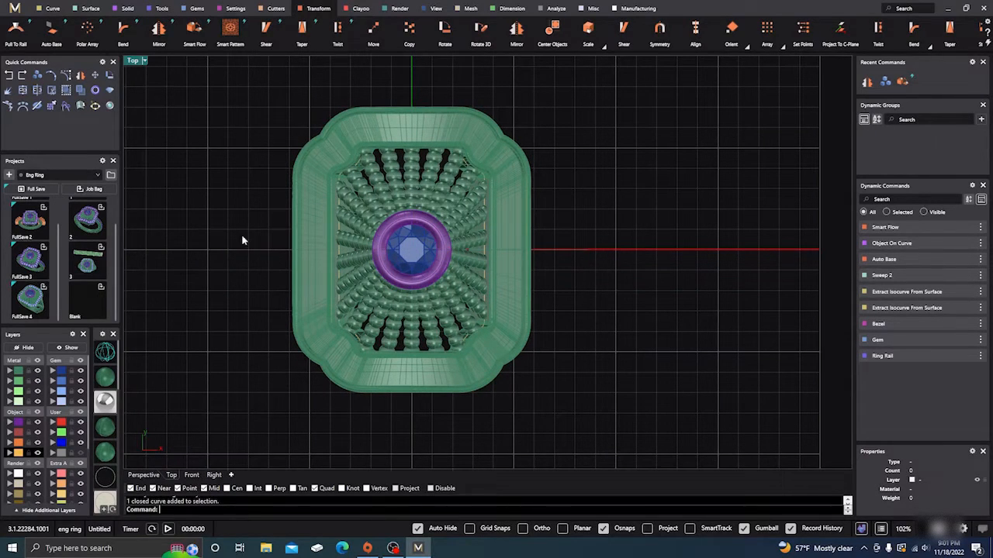
{"action": "left_click", "coordinate": [105, 351]}
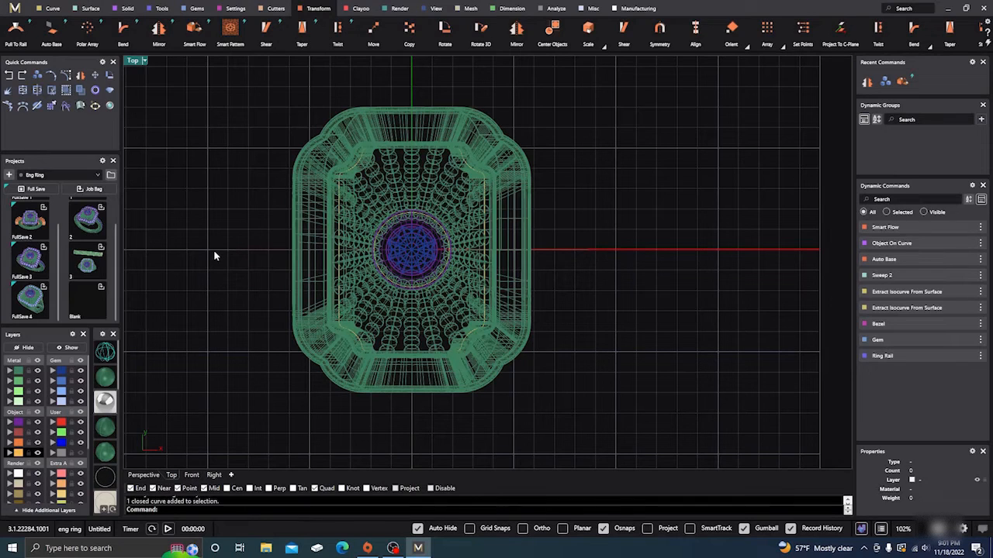
{"action": "left_click", "coordinate": [80, 371]}
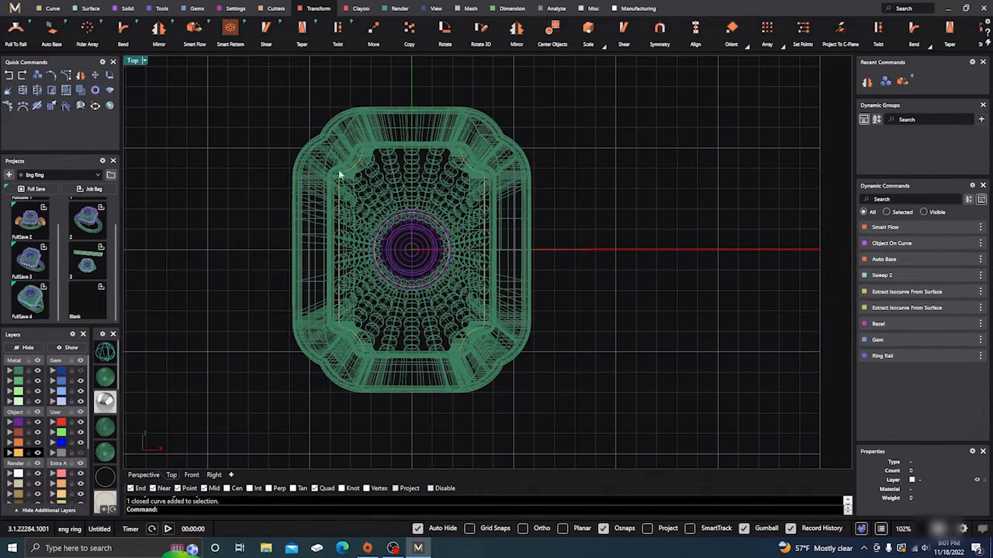
Draw an Arc Direction curve from the ring head's upper-right corner area to the ring rail's quadrant on the positive X axis.
{"action": "left_click", "coordinate": [51, 9]}
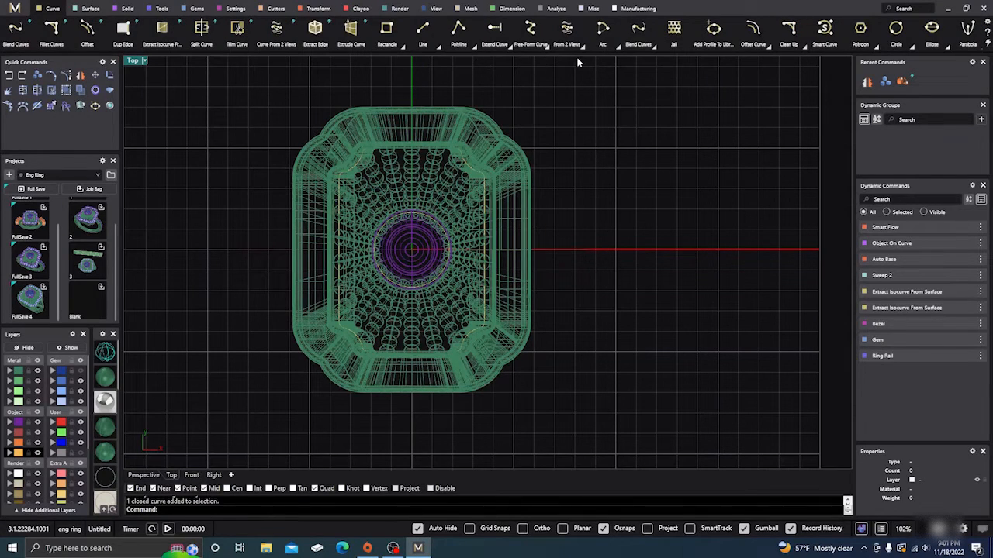
{"action": "left_click", "coordinate": [612, 47]}
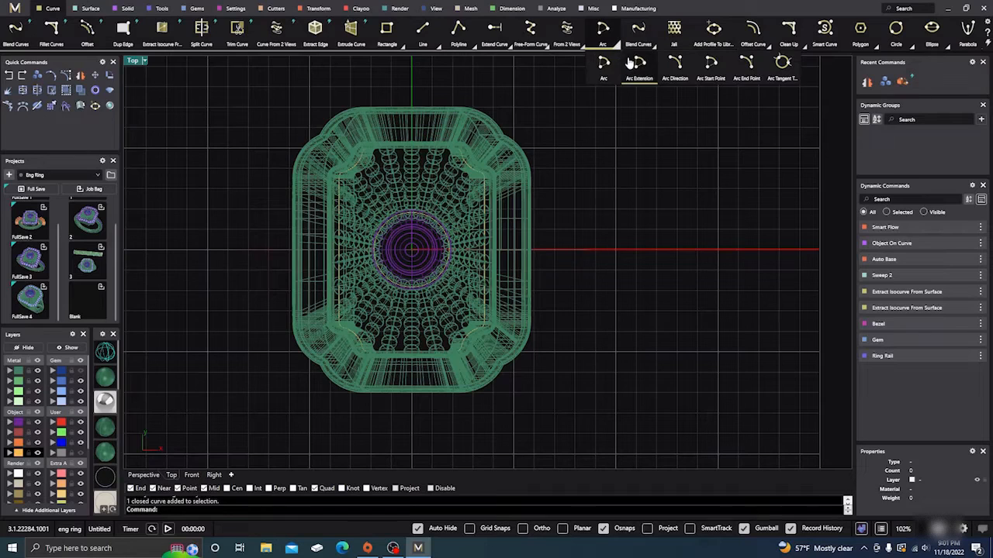
{"action": "left_click", "coordinate": [674, 64]}
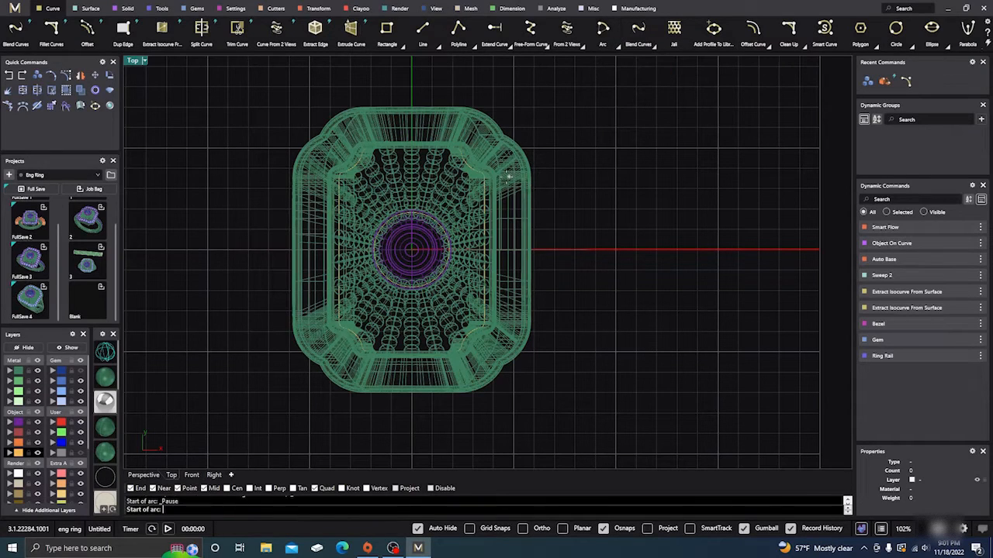
{"action": "left_click", "coordinate": [604, 530]}
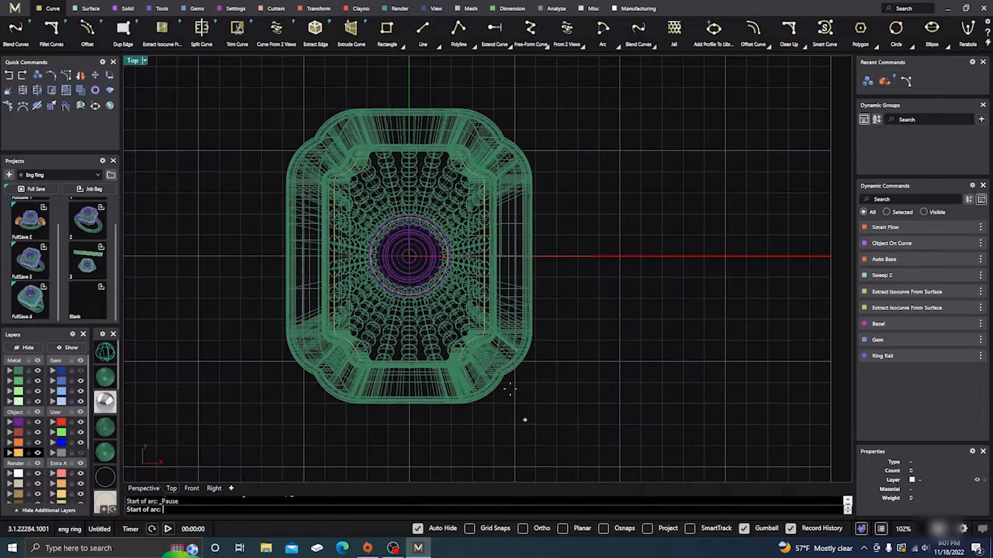
{"action": "left_click", "coordinate": [506, 179]}
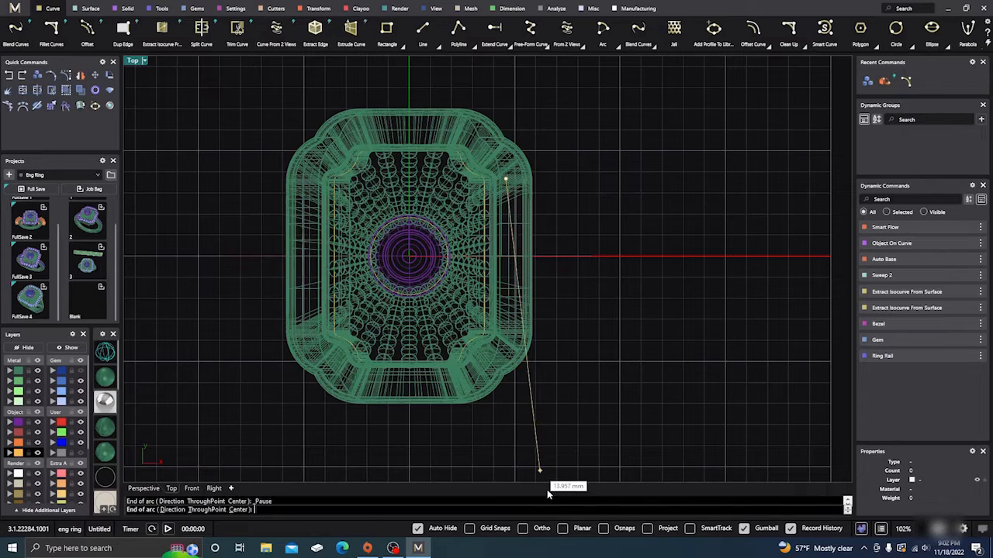
{"action": "left_click", "coordinate": [604, 529]}
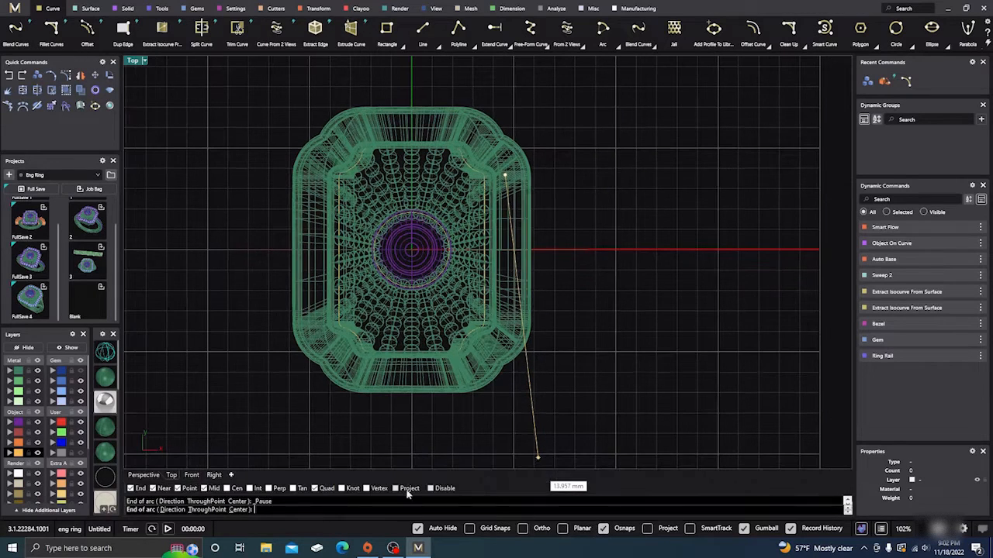
{"action": "left_click", "coordinate": [153, 479]}
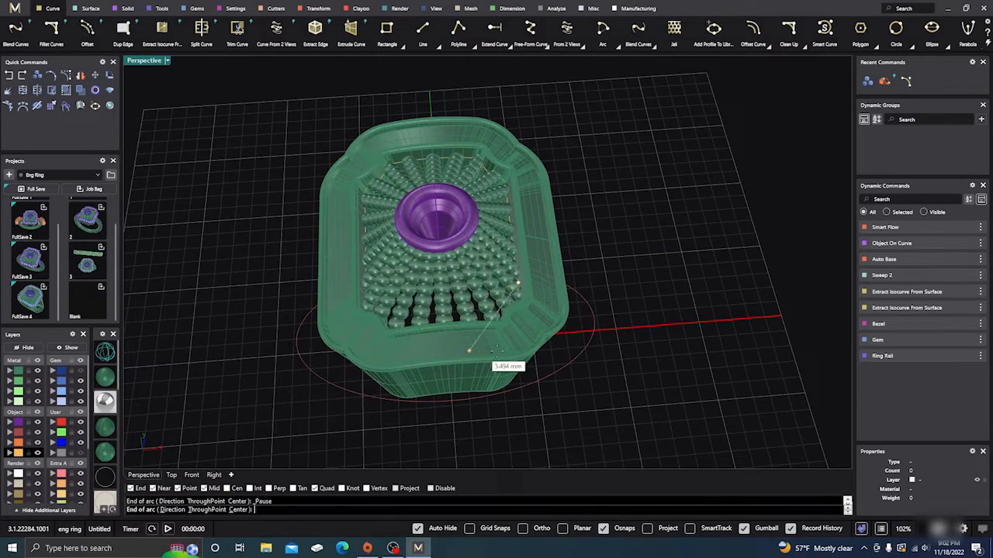
{"action": "right_click_drag", "start_coordinate": [550, 349], "coordinate": [543, 288]}
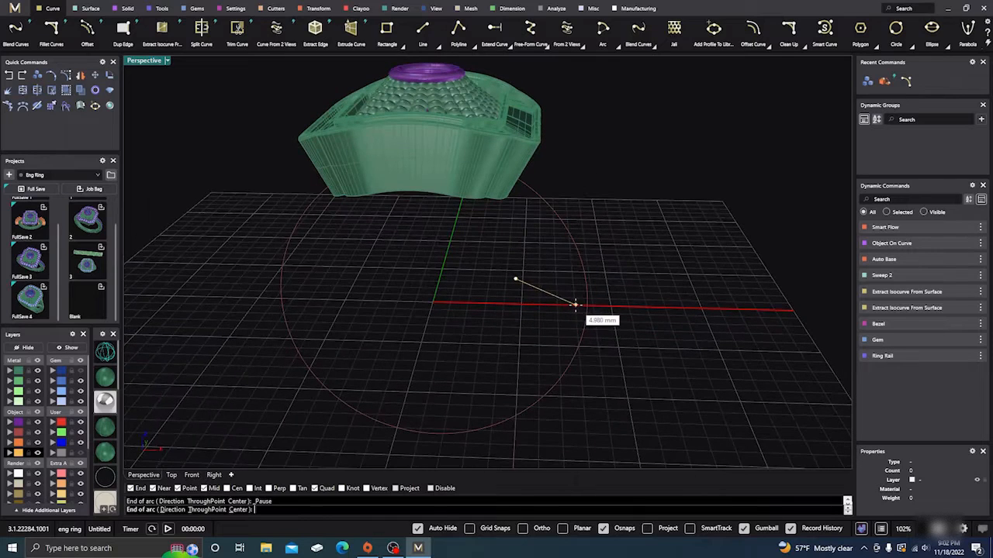
{"action": "left_click", "coordinate": [586, 307]}
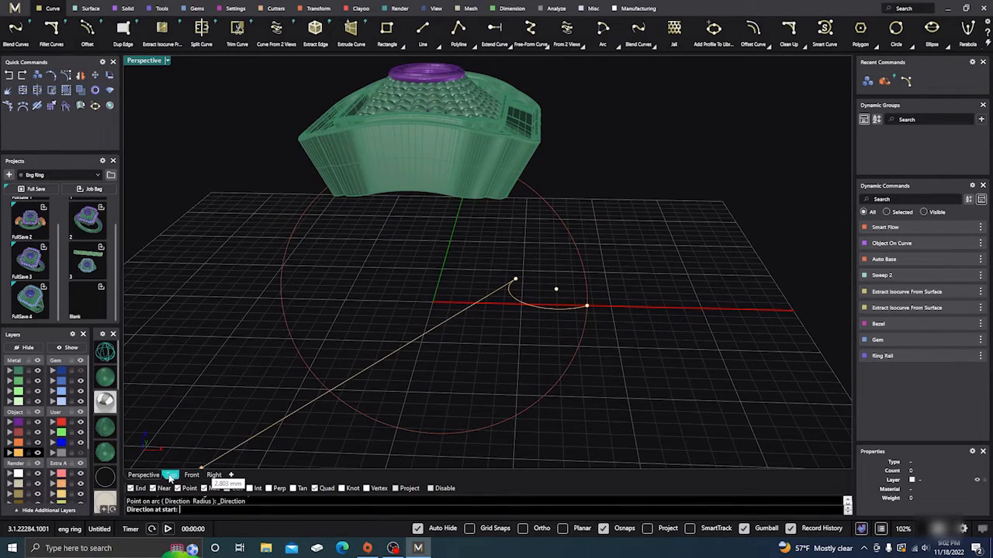
{"action": "left_click", "coordinate": [172, 476]}
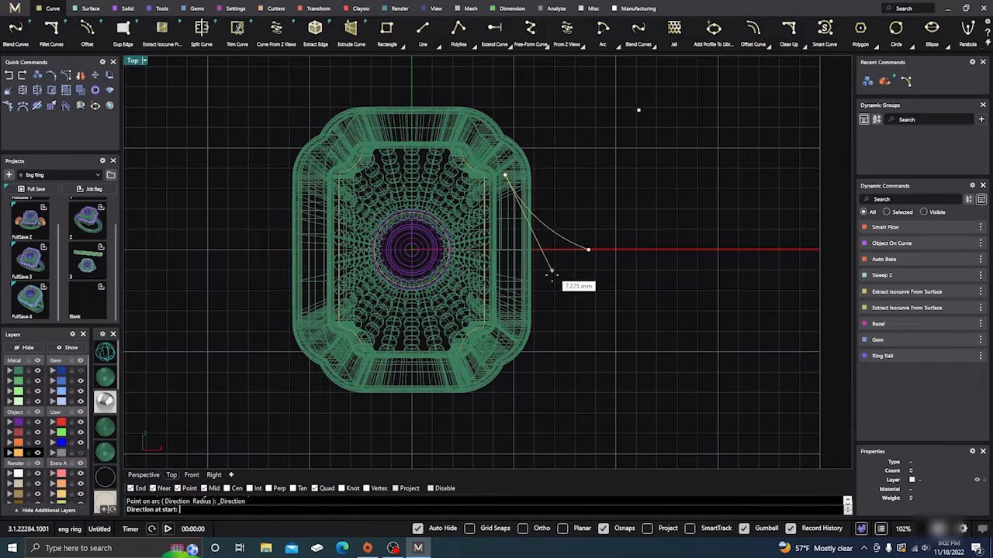
{"action": "left_click", "coordinate": [598, 389]}
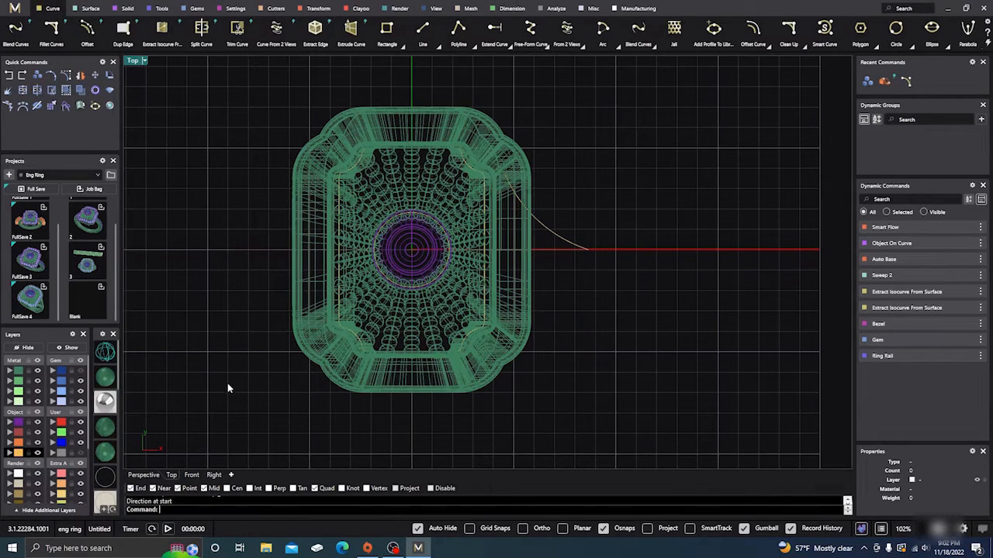
Create a Curve From 2 Views from the new flat arc and the circular ring rail.
{"action": "left_click", "coordinate": [143, 475]}
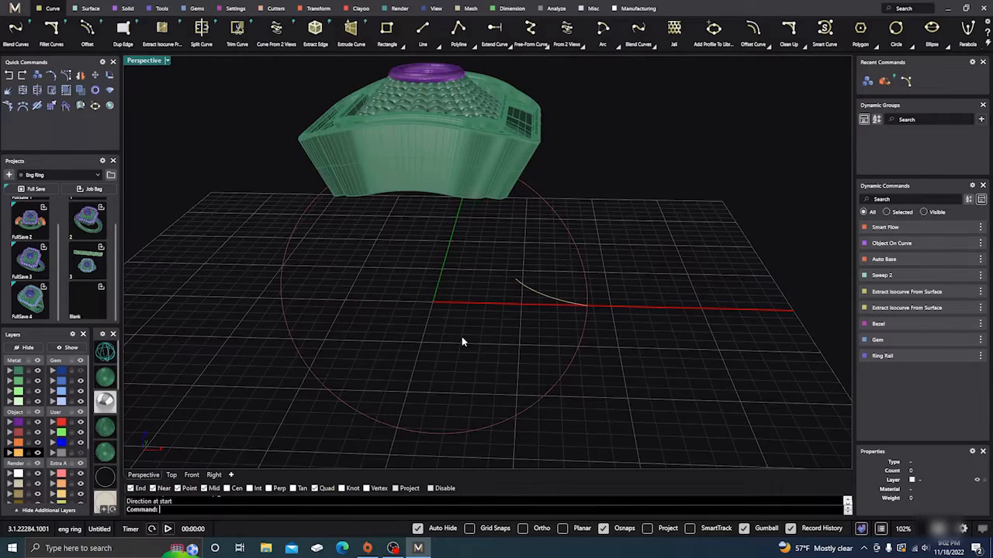
{"action": "right_click_drag", "start_coordinate": [462, 341], "coordinate": [456, 367]}
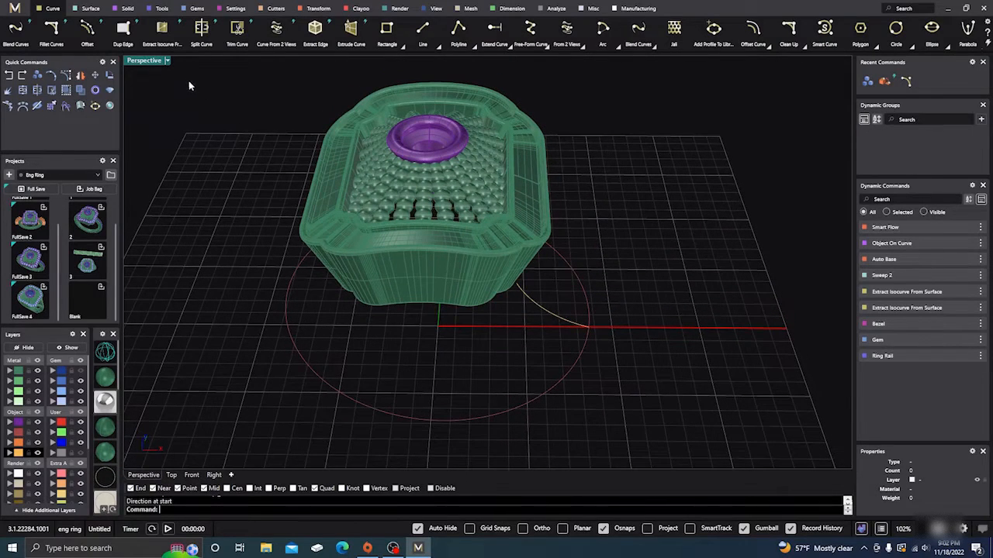
{"action": "left_click", "coordinate": [277, 31]}
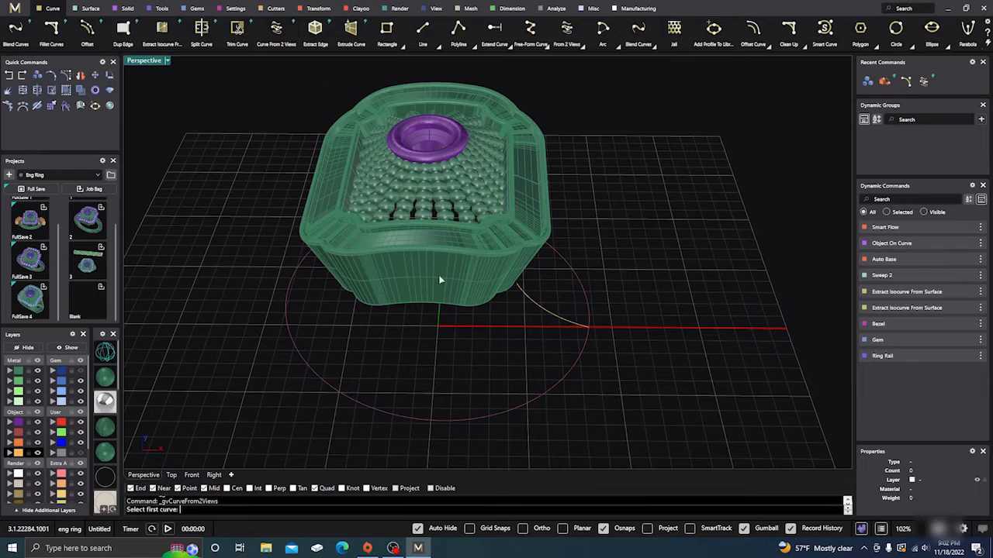
{"action": "left_click", "coordinate": [547, 312]}
{"action": "mouse_move", "coordinate": [522, 343]}
{"action": "right_mouse_down"}
{"action": "mouse_move", "coordinate": [493, 315]}
{"action": "mouse_move", "coordinate": [519, 328]}
{"action": "right_mouse_up"}
{"action": "right_click", "coordinate": [492, 315]}
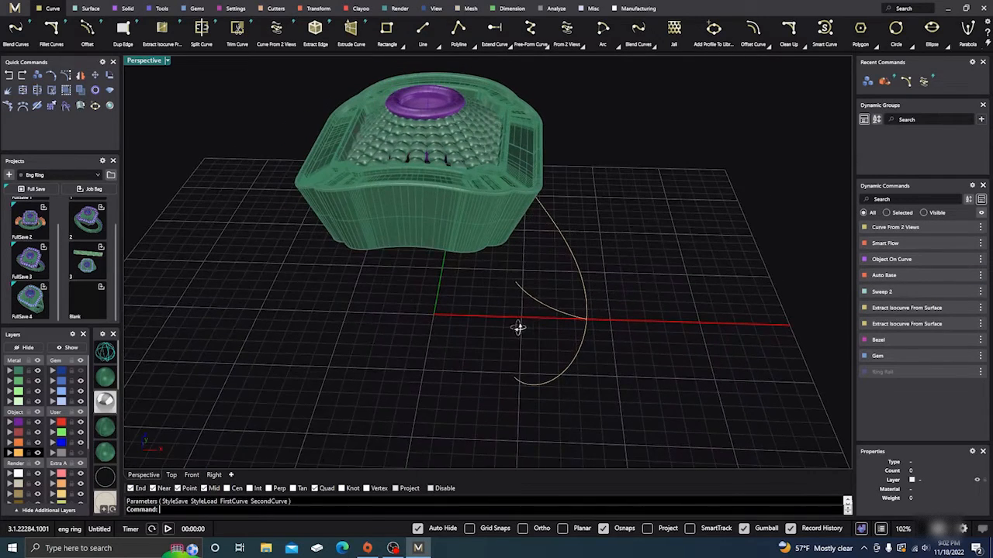
Split the resulting 3D curve using the flat arc as the cutting object.
{"action": "left_click", "coordinate": [582, 346]}
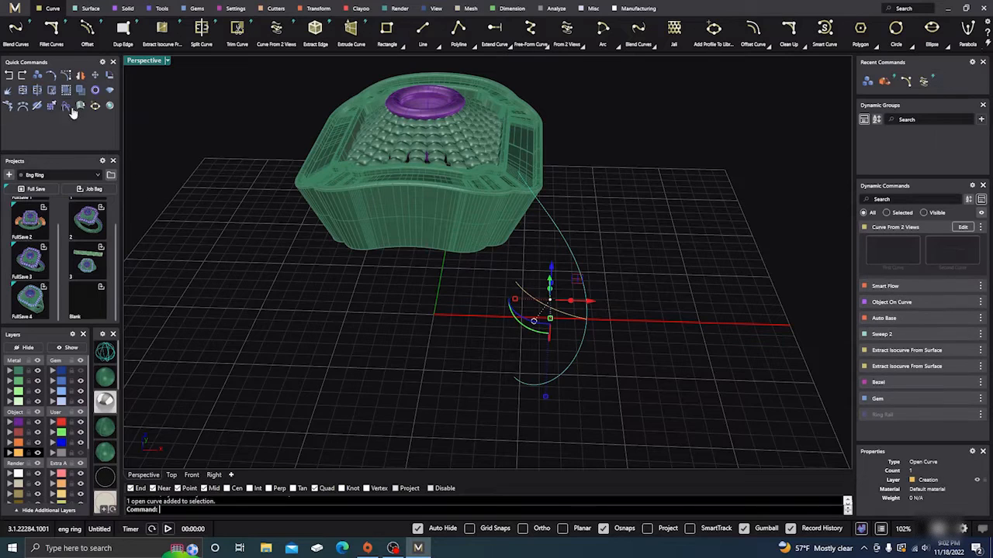
{"action": "left_click", "coordinate": [37, 91]}
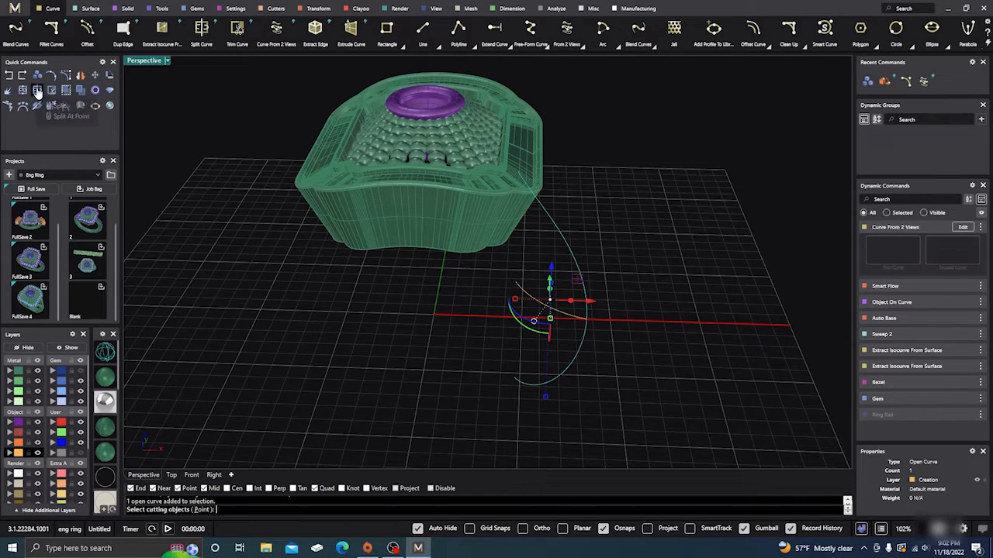
{"action": "left_click", "coordinate": [548, 310]}
{"action": "key", "text": "Return"}
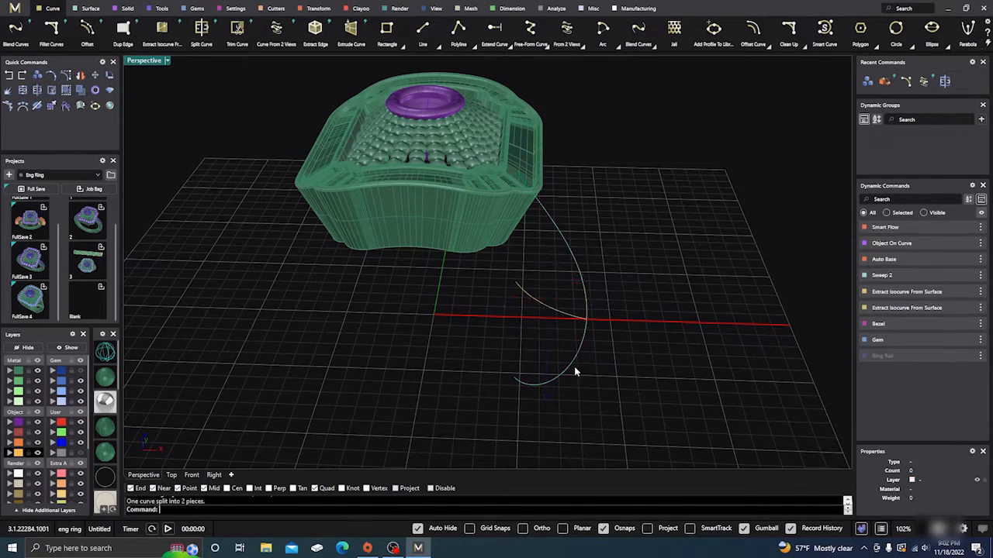
Move the split curve's lower piece and the flat arc to the User 04 layer.
{"action": "left_click", "coordinate": [556, 363]}
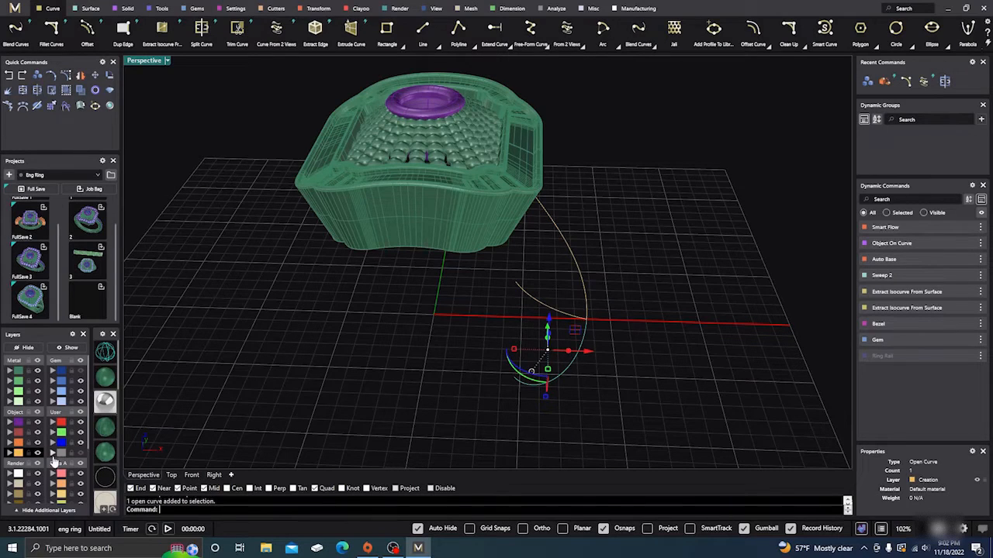
{"action": "left_click", "coordinate": [53, 456]}
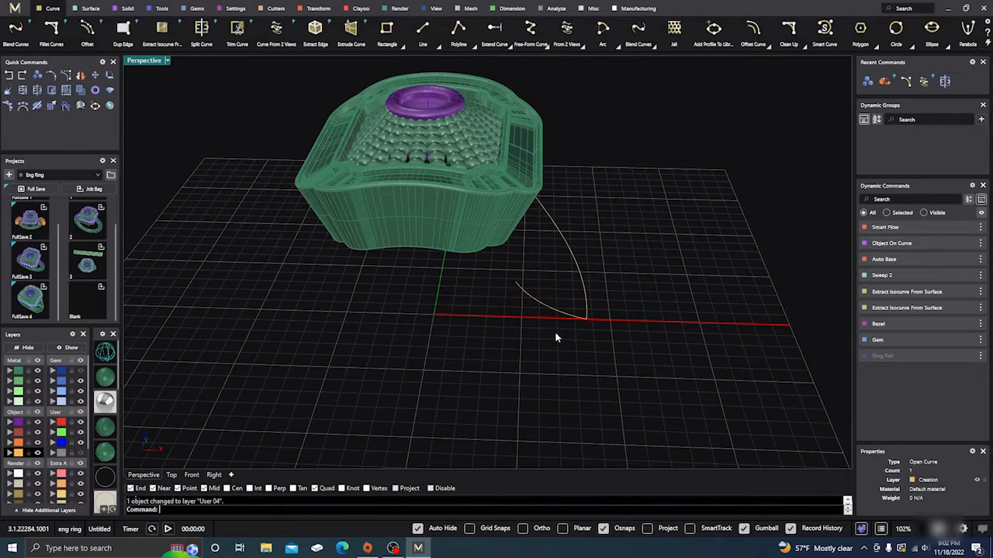
{"action": "left_click", "coordinate": [537, 297]}
{"action": "left_click", "coordinate": [52, 456]}
Check the remaining shank curve from the side and undo the layer changes of the lower piece and the arc.
{"action": "right_click_drag", "start_coordinate": [215, 392], "coordinate": [303, 324]}
{"action": "scroll", "coordinate": [493, 166], "scroll_direction": "up", "scroll_amount": 11}
{"action": "scroll", "coordinate": [495, 164], "scroll_direction": "down", "scroll_amount": 8}
{"action": "right_click_drag", "start_coordinate": [522, 204], "coordinate": [557, 244]}
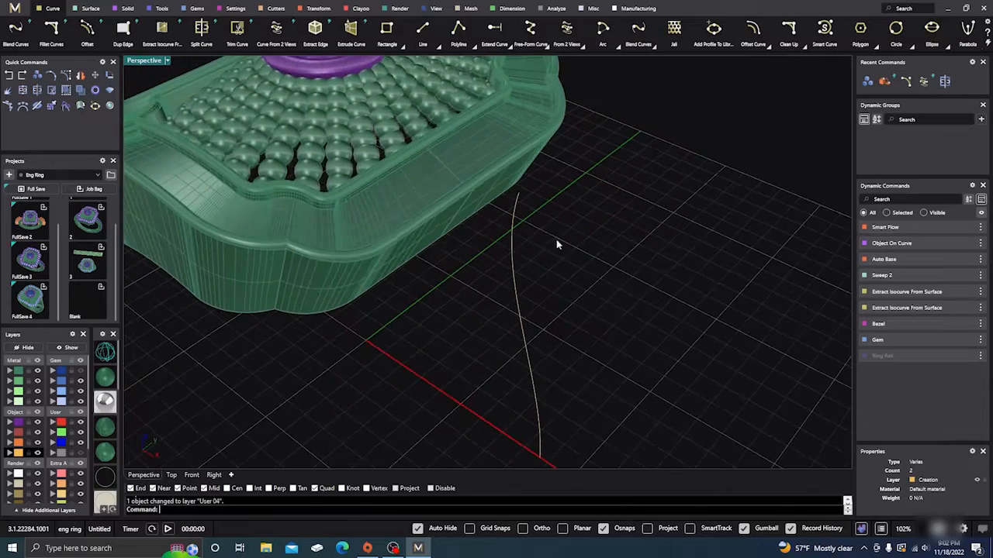
{"action": "left_click", "coordinate": [11, 78]}
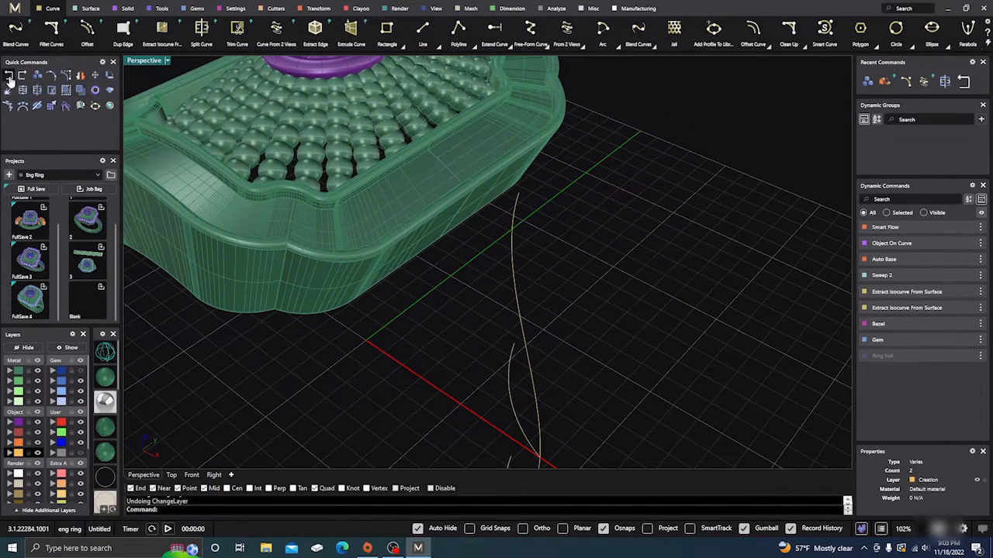
Undo the curve split and the Curve From 2 Views result, and delete the flat arc.
{"action": "left_click", "coordinate": [11, 77]}
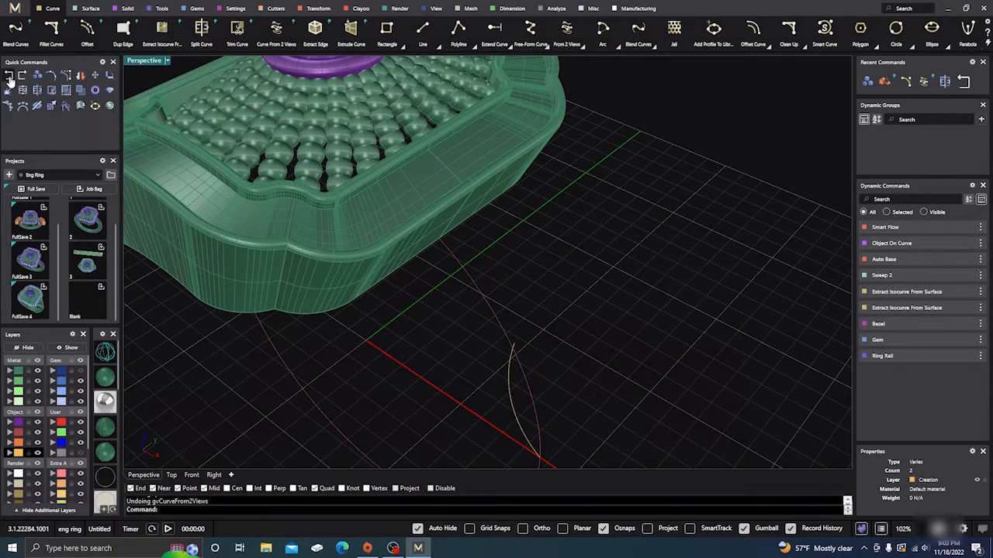
{"action": "scroll", "coordinate": [577, 258], "scroll_direction": "down", "scroll_amount": 5}
{"action": "left_click", "coordinate": [554, 332]}
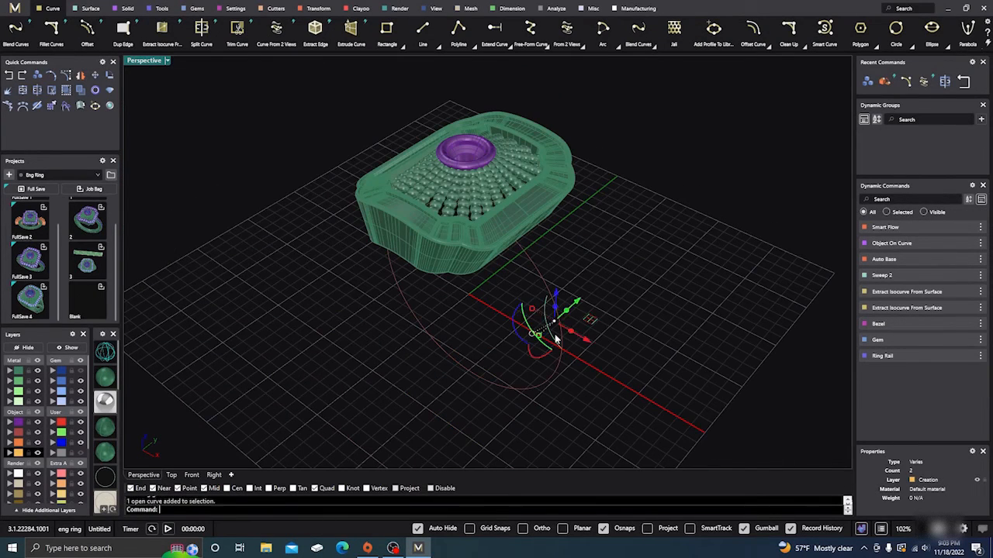
{"action": "key", "text": "Delete"}
{"action": "right_click_drag", "start_coordinate": [507, 342], "coordinate": [509, 364]}
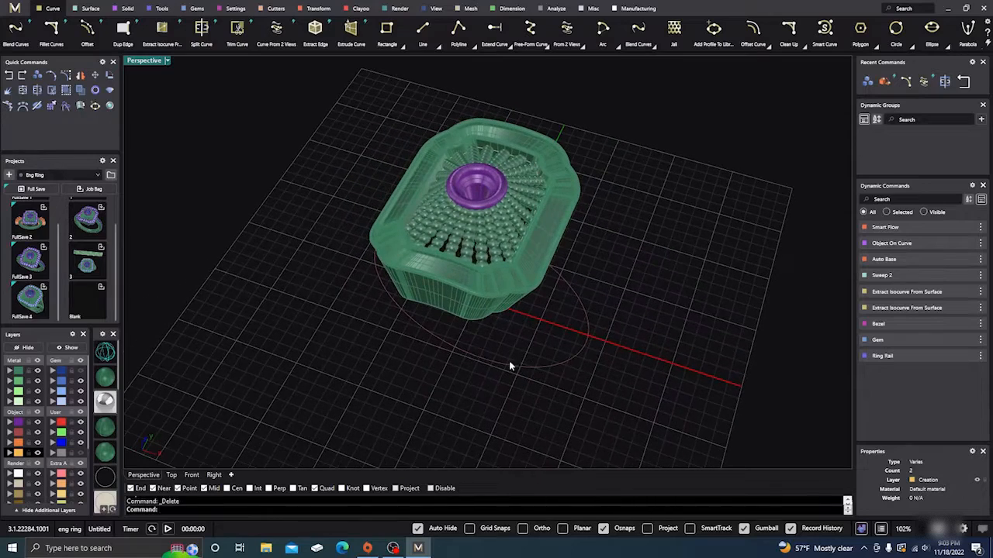
In wireframe display, draw an Arc Direction from inside the ring head's corner to the ring rail's quadrant point on the X axis, curving toward the head.
{"action": "left_click", "coordinate": [105, 353]}
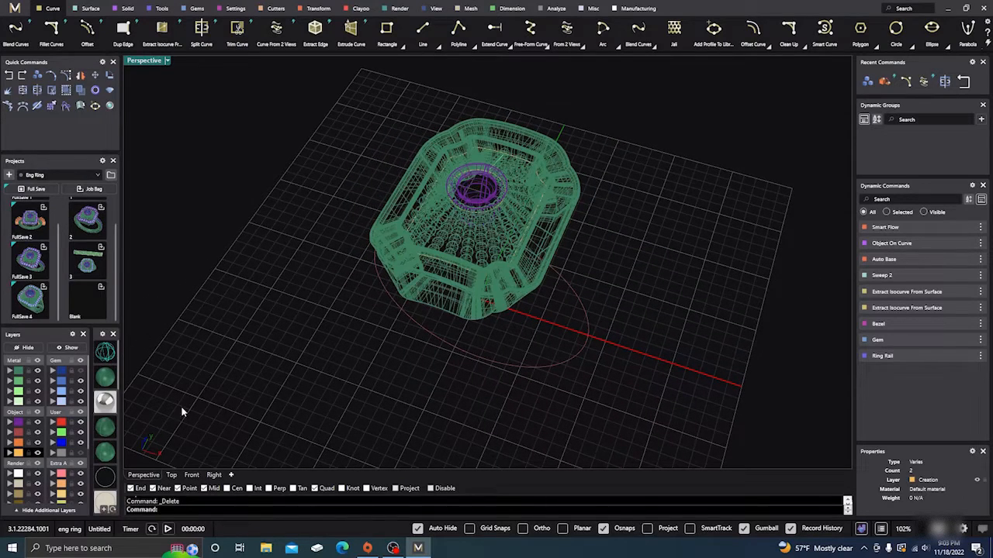
{"action": "left_click", "coordinate": [172, 475]}
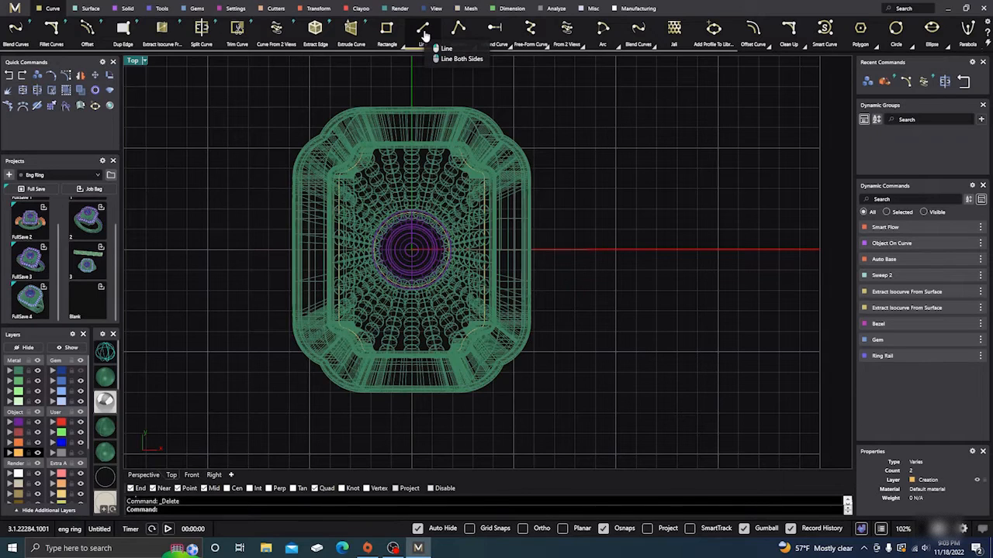
{"action": "left_click", "coordinate": [617, 49]}
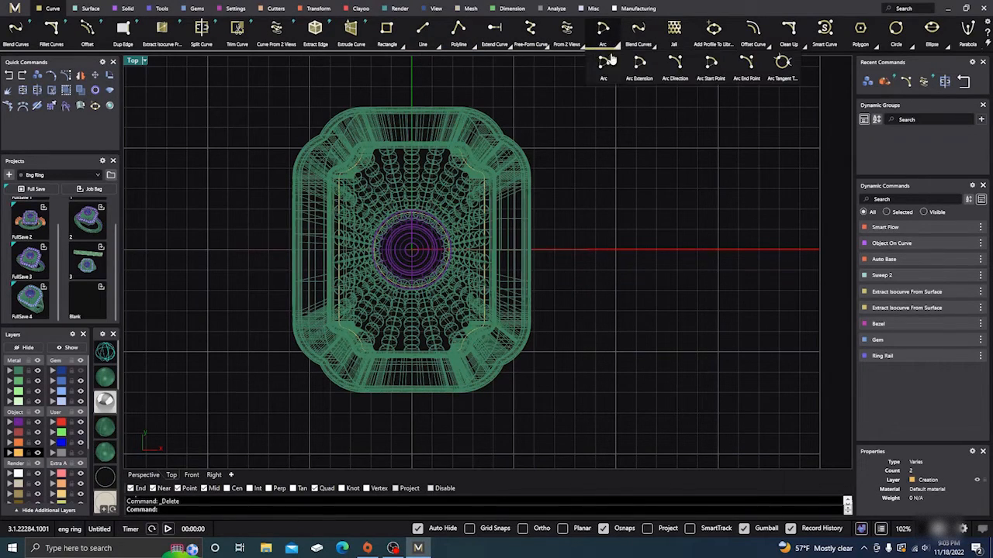
{"action": "left_click", "coordinate": [666, 78]}
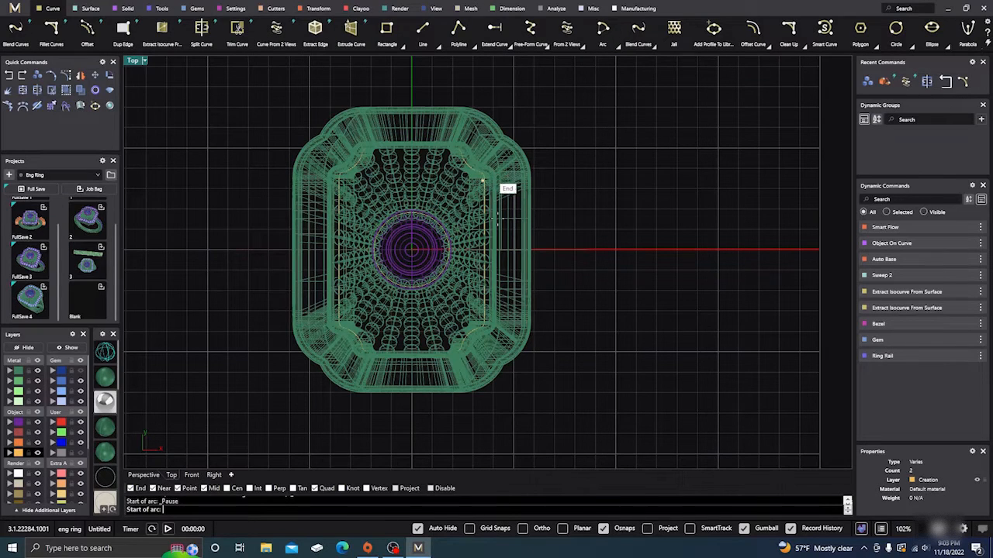
{"action": "left_click", "coordinate": [602, 528]}
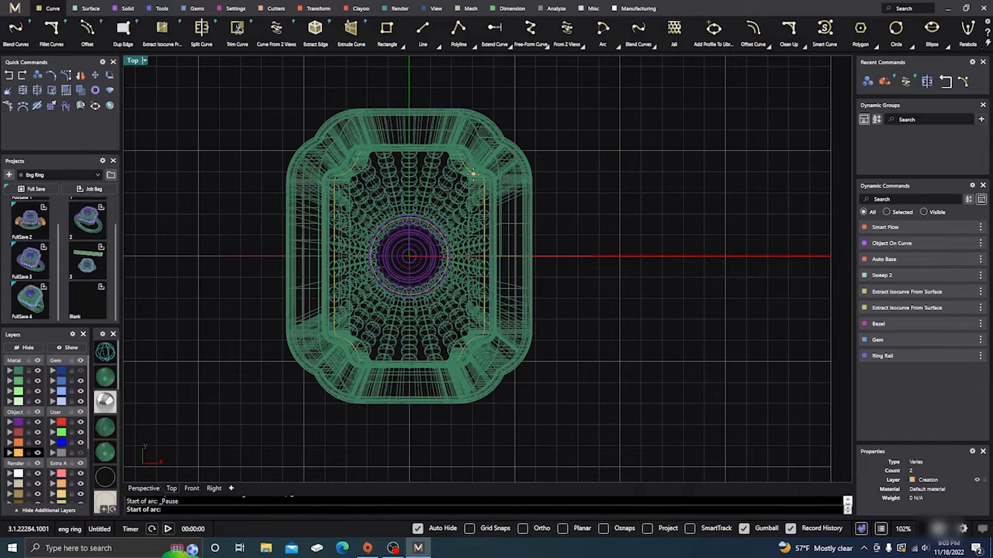
{"action": "left_click", "coordinate": [472, 172]}
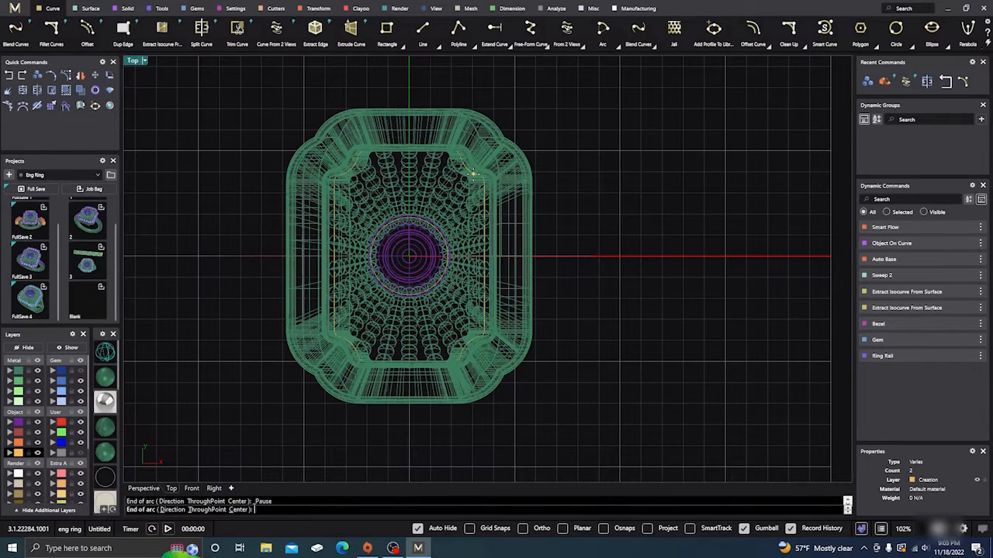
{"action": "left_click", "coordinate": [145, 490]}
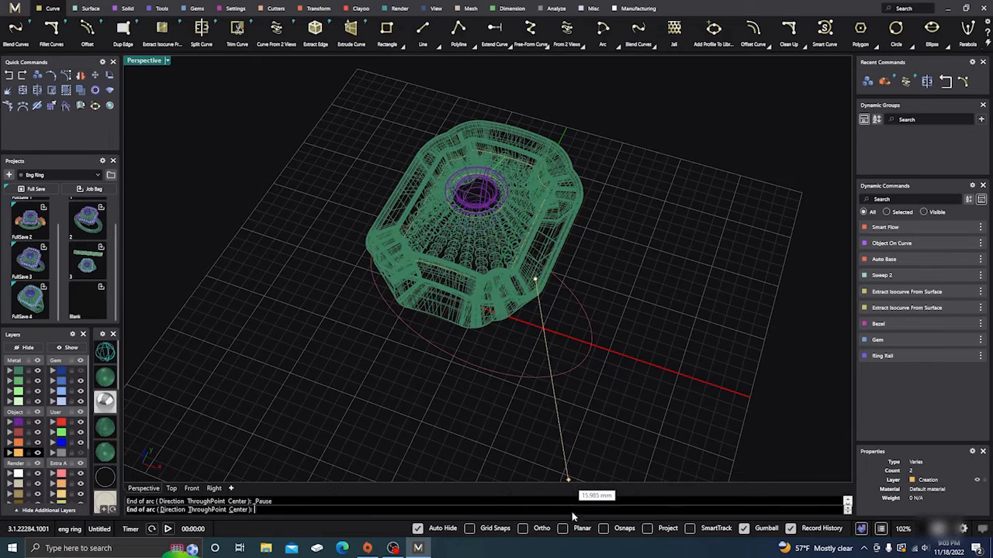
{"action": "left_click", "coordinate": [604, 528]}
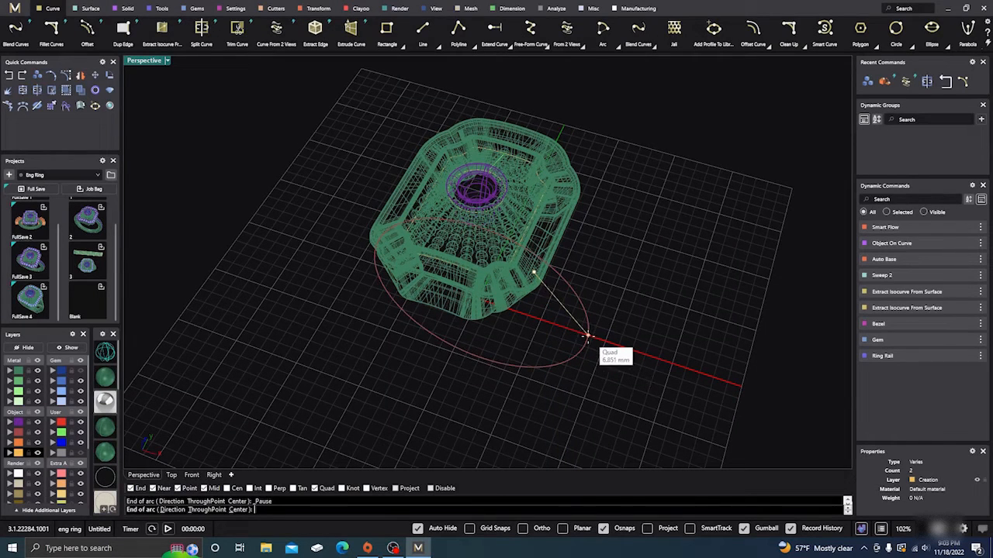
{"action": "left_click", "coordinate": [594, 344]}
{"action": "left_click", "coordinate": [172, 475]}
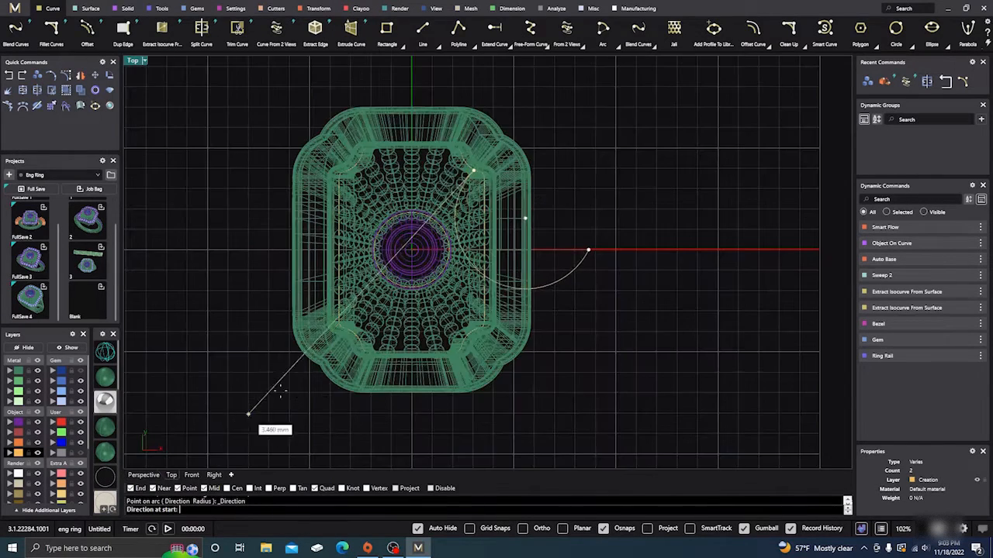
{"action": "left_click", "coordinate": [628, 383]}
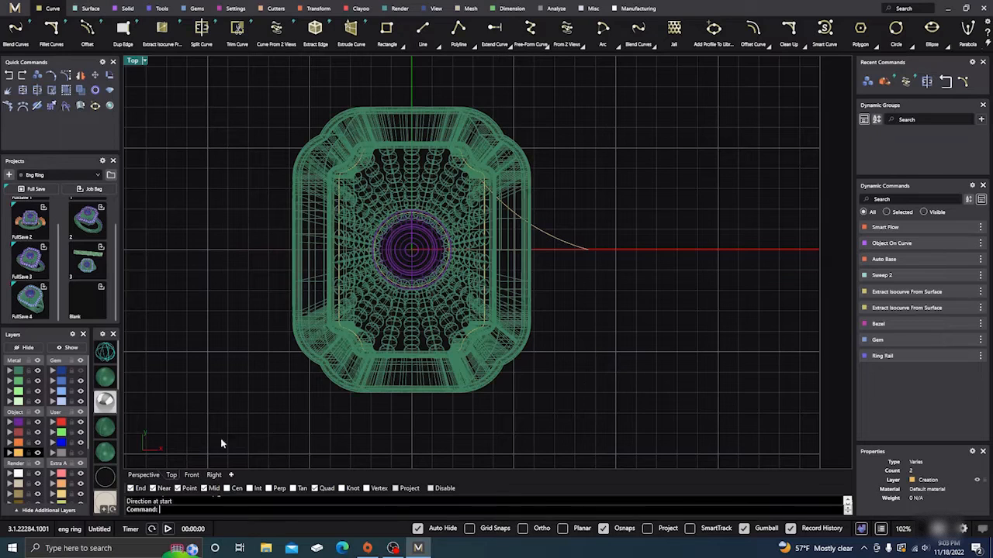
Create a Curve From 2 Views from the circular ring rail and the redrawn flat arc.
{"action": "left_click", "coordinate": [143, 476]}
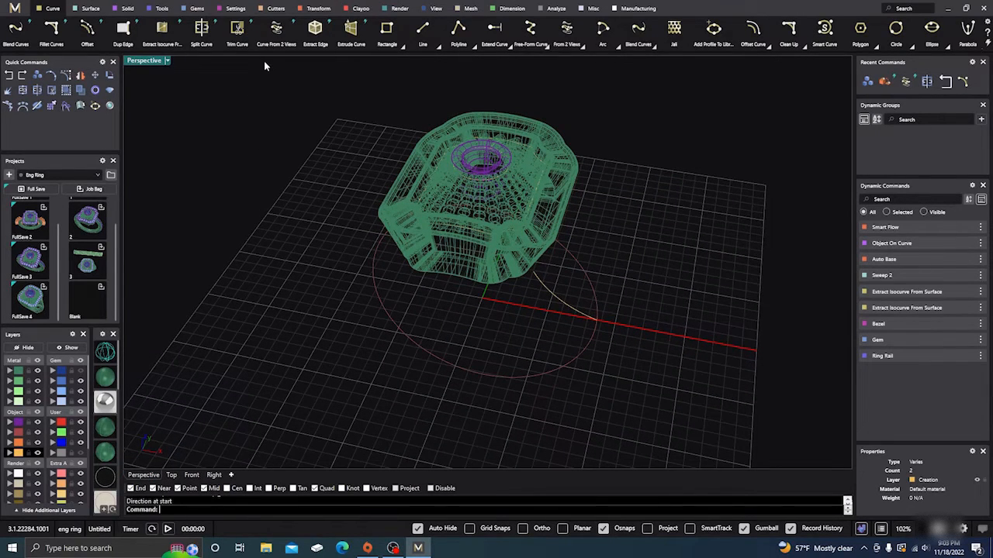
{"action": "left_click", "coordinate": [275, 31]}
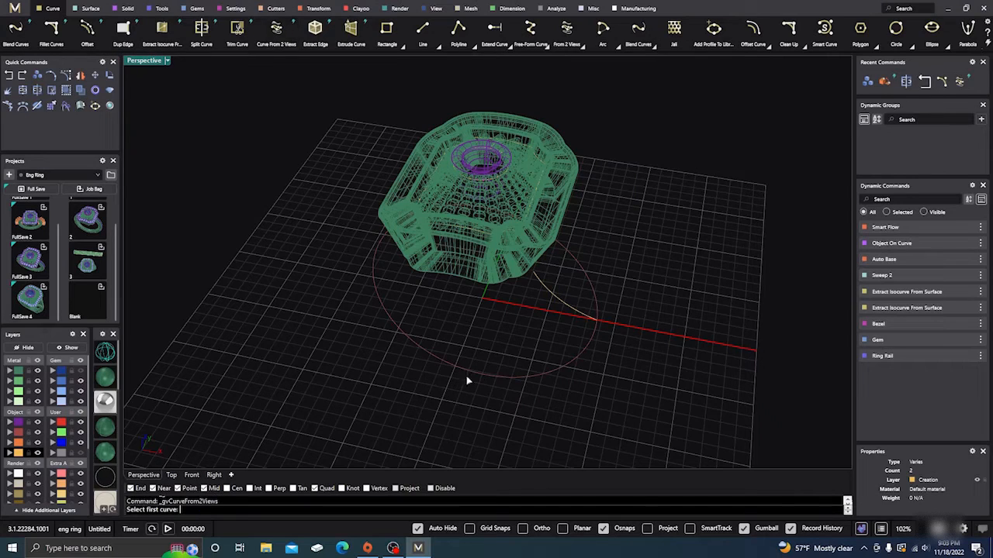
{"action": "left_click", "coordinate": [575, 260]}
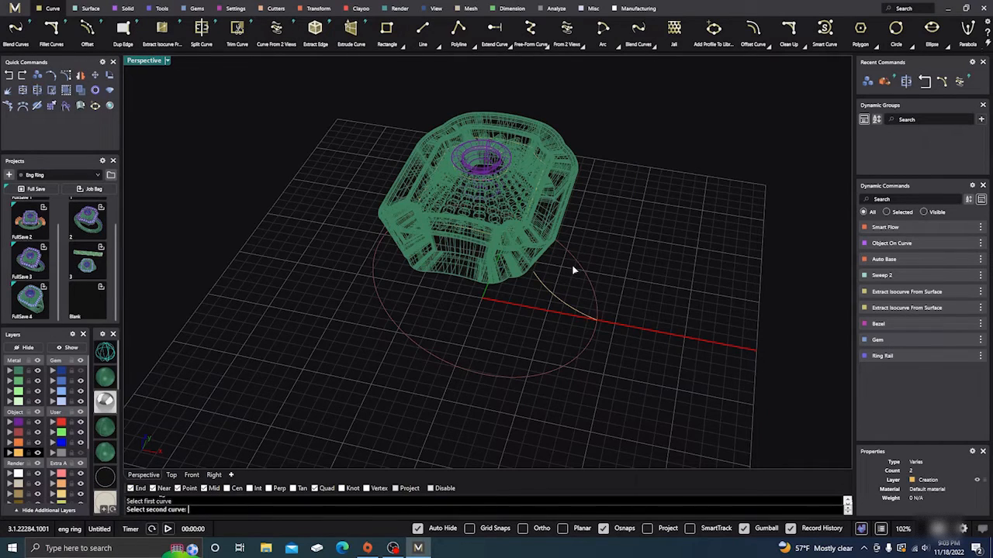
{"action": "left_click", "coordinate": [570, 311]}
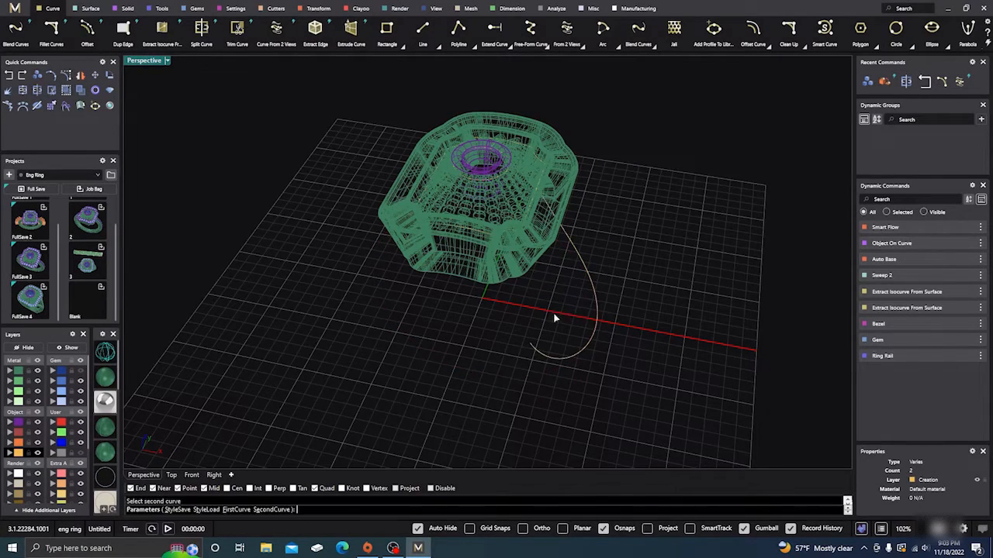
{"action": "key", "text": "Return"}
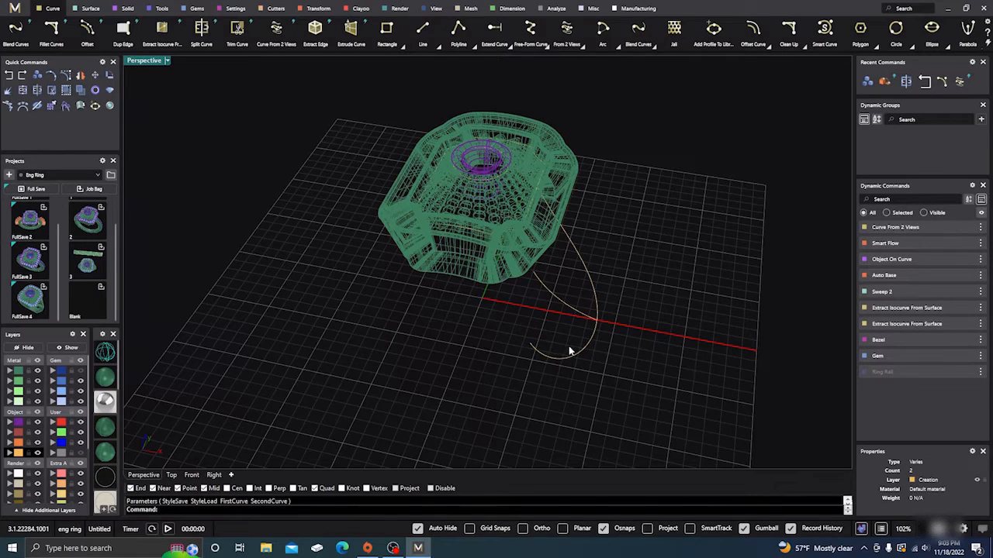
Split the new 3D shank curve using the redrawn flat arc as the cutting object.
{"action": "left_click", "coordinate": [575, 351]}
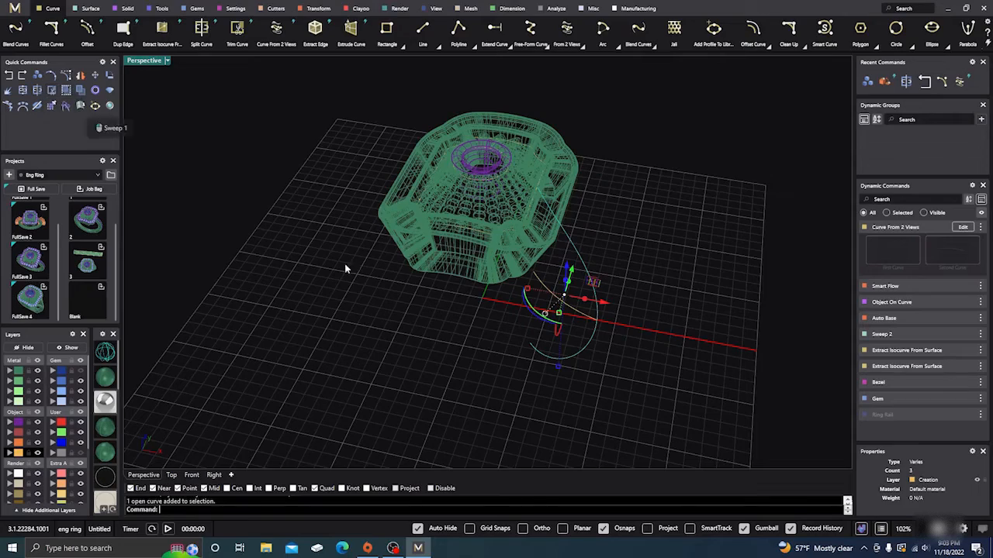
{"action": "right_click_drag", "start_coordinate": [346, 269], "coordinate": [411, 304]}
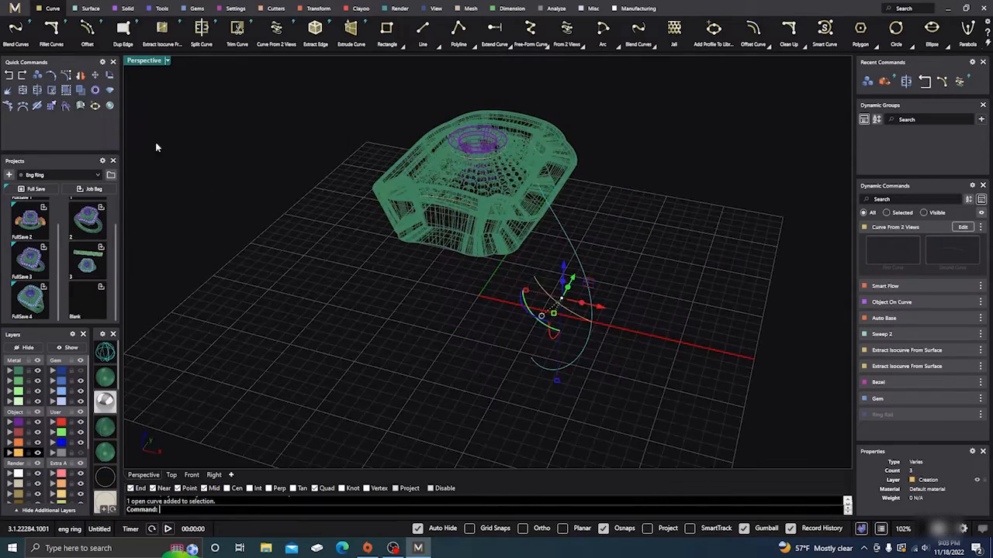
{"action": "left_click", "coordinate": [51, 91]}
{"action": "left_click", "coordinate": [563, 307]}
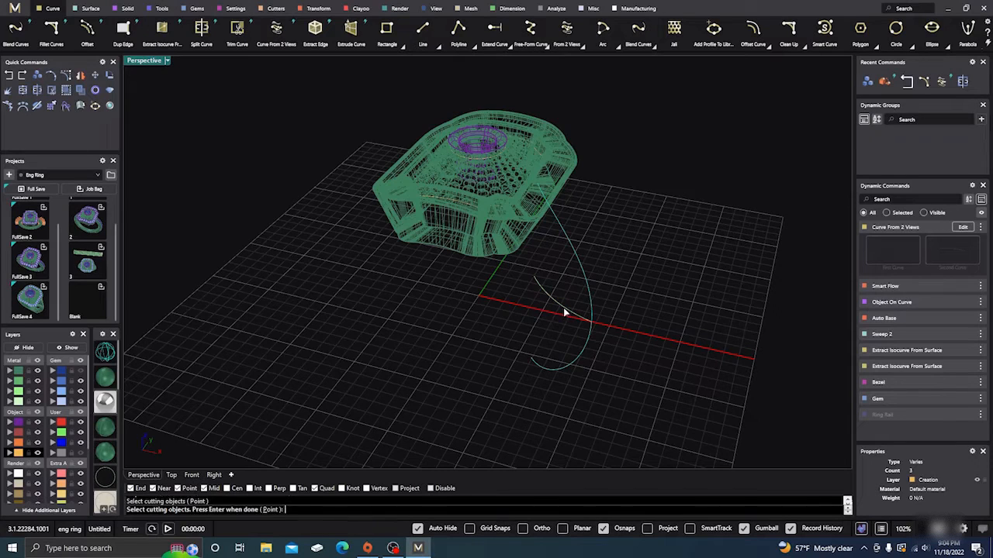
{"action": "key", "text": "Return"}
Move the shank curve's lower piece and the redrawn flat arc to the User 04 layer.
{"action": "left_click", "coordinate": [583, 383]}
{"action": "left_click_drag", "start_coordinate": [583, 384], "coordinate": [524, 289]}
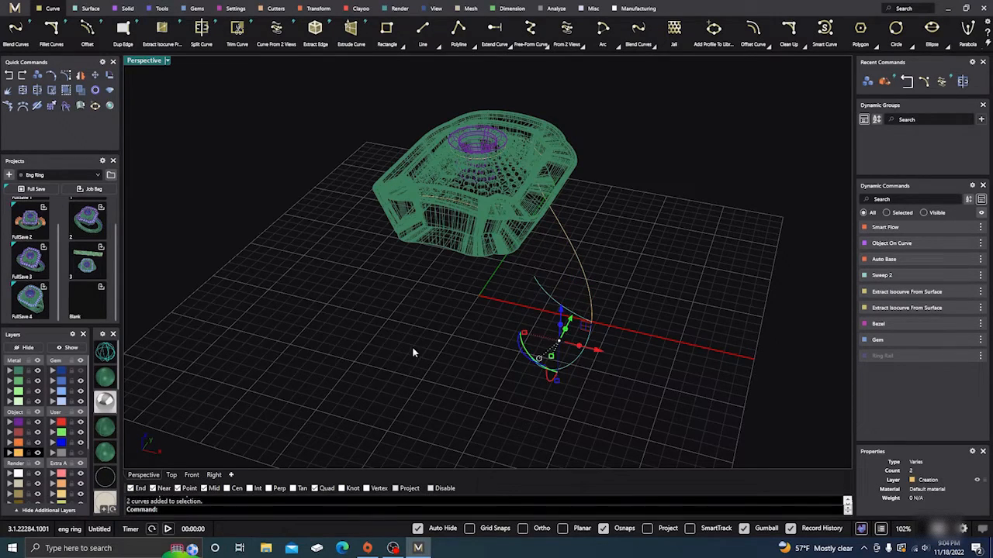
{"action": "left_click", "coordinate": [54, 453]}
Run Profile Placer on the remaining shank curve and move the profile to position 1 at the curve's upper end under the head.
{"action": "right_click_drag", "start_coordinate": [447, 391], "coordinate": [492, 359]}
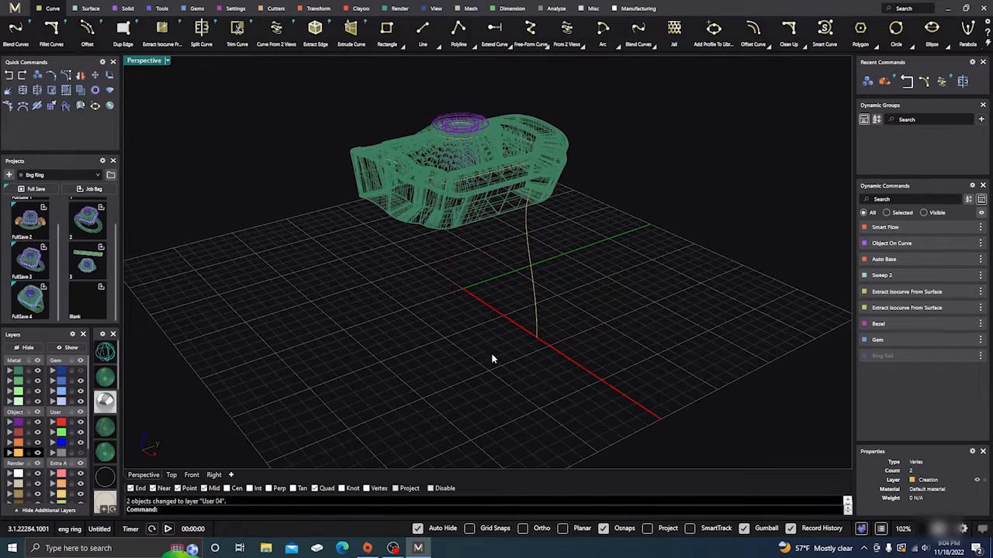
{"action": "left_click", "coordinate": [533, 330], "text": "shift"}
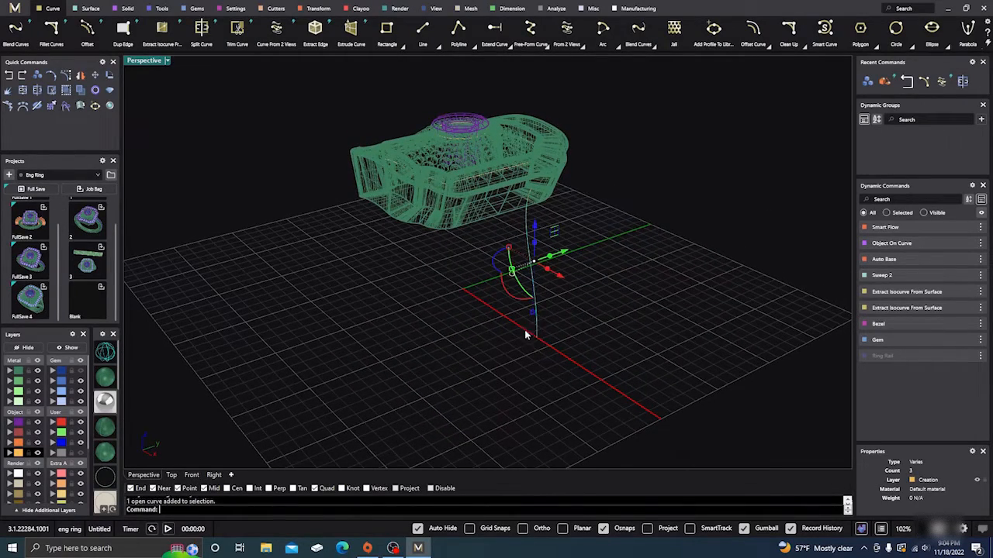
{"action": "left_click", "coordinate": [162, 9]}
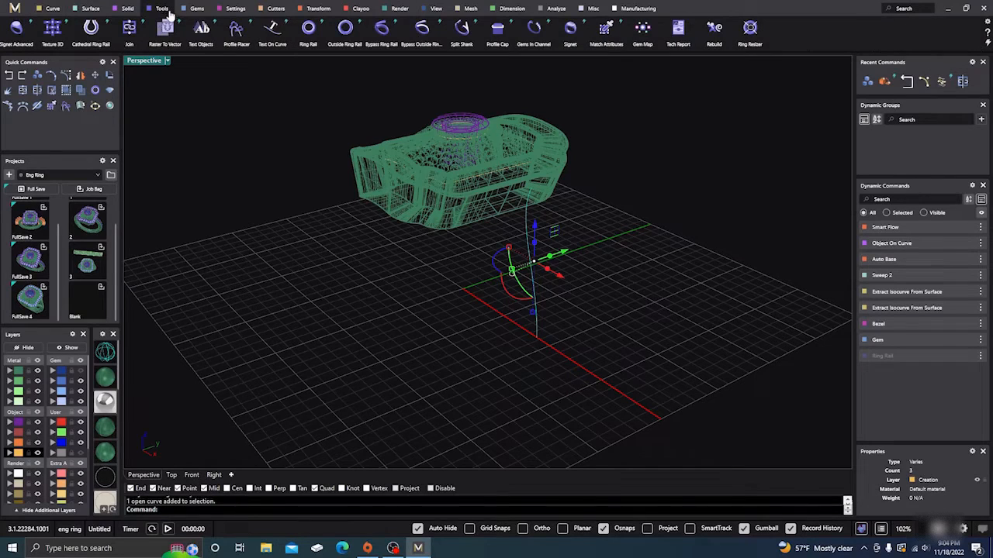
{"action": "left_click", "coordinate": [237, 29]}
{"action": "mouse_move", "coordinate": [383, 385]}
{"action": "right_mouse_down"}
{"action": "mouse_move", "coordinate": [359, 361]}
{"action": "mouse_move", "coordinate": [368, 374]}
{"action": "right_mouse_up"}
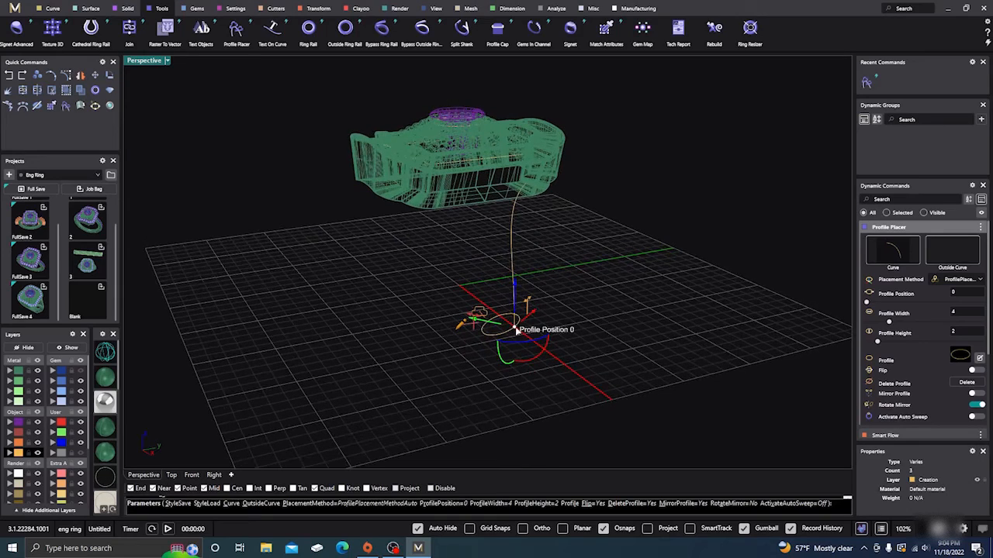
{"action": "left_click_drag", "start_coordinate": [514, 329], "coordinate": [530, 191]}
Rotate the placed profile at the upper end of the shank curve to align it with the underside of the ring head.
{"action": "mouse_move", "coordinate": [595, 322]}
{"action": "right_mouse_down"}
{"action": "mouse_move", "coordinate": [602, 306]}
{"action": "mouse_move", "coordinate": [592, 331]}
{"action": "right_mouse_up"}
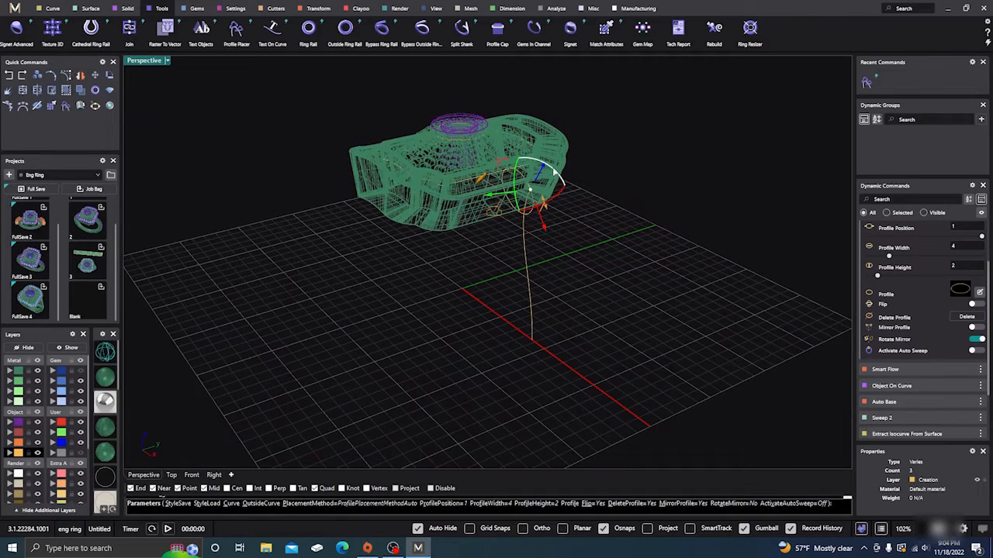
{"action": "left_click_drag", "start_coordinate": [531, 189], "coordinate": [579, 223]}
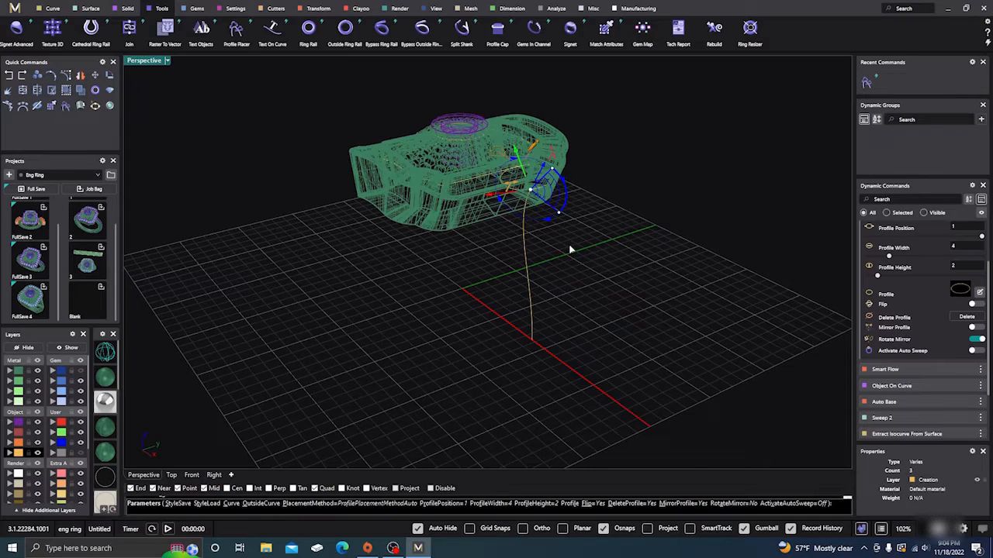
{"action": "scroll", "coordinate": [547, 213], "scroll_direction": "up", "scroll_amount": 5}
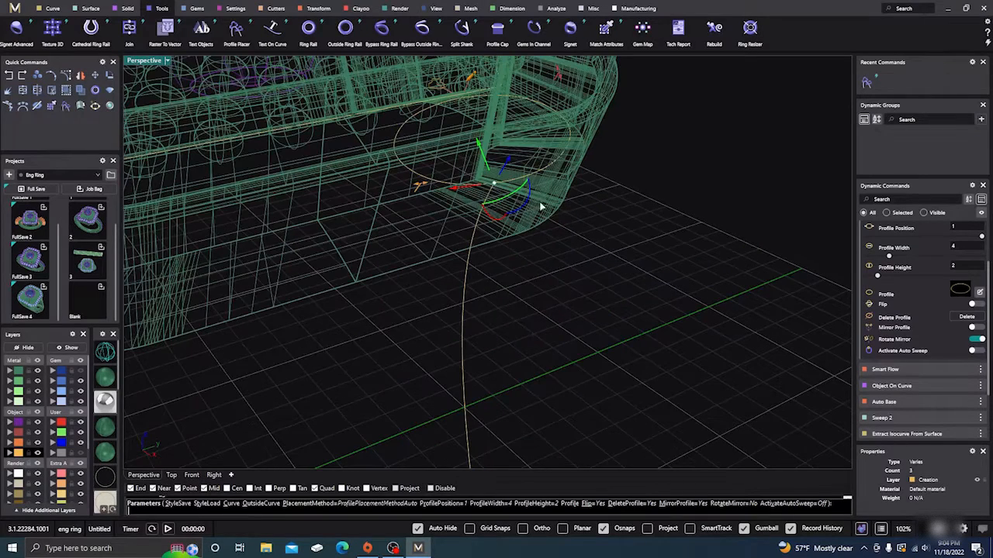
{"action": "right_click_drag", "start_coordinate": [576, 295], "coordinate": [573, 310]}
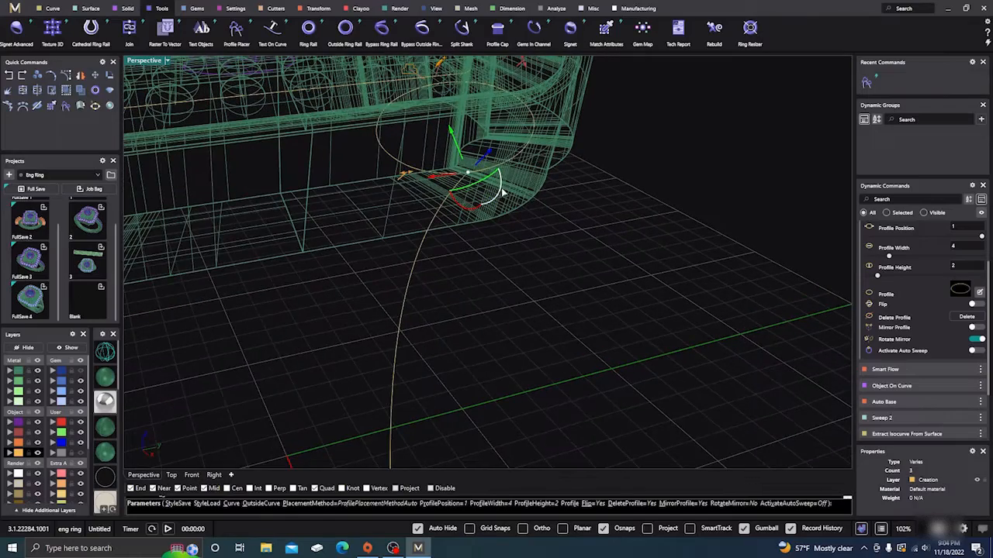
{"action": "left_click_drag", "start_coordinate": [503, 191], "coordinate": [504, 207]}
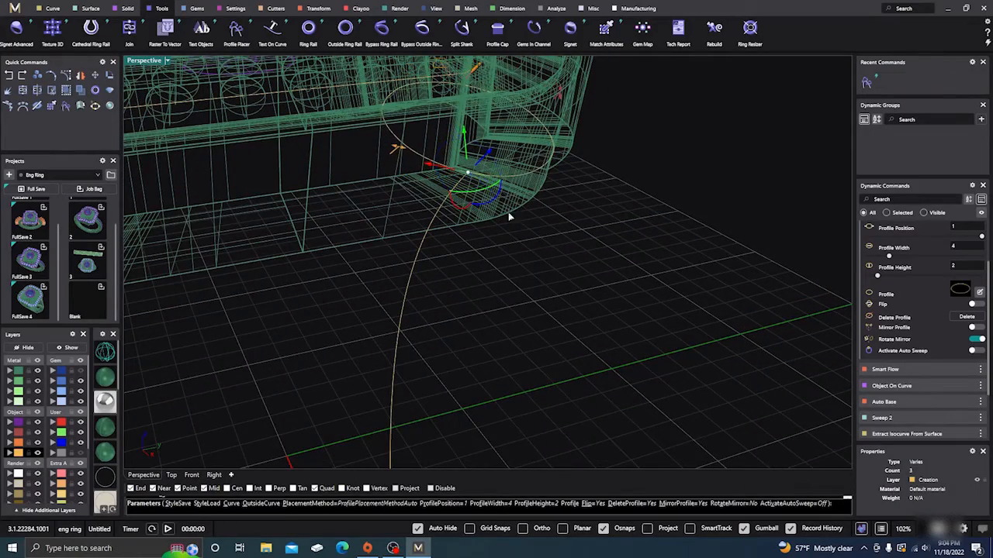
{"action": "right_click_drag", "start_coordinate": [508, 214], "coordinate": [544, 322]}
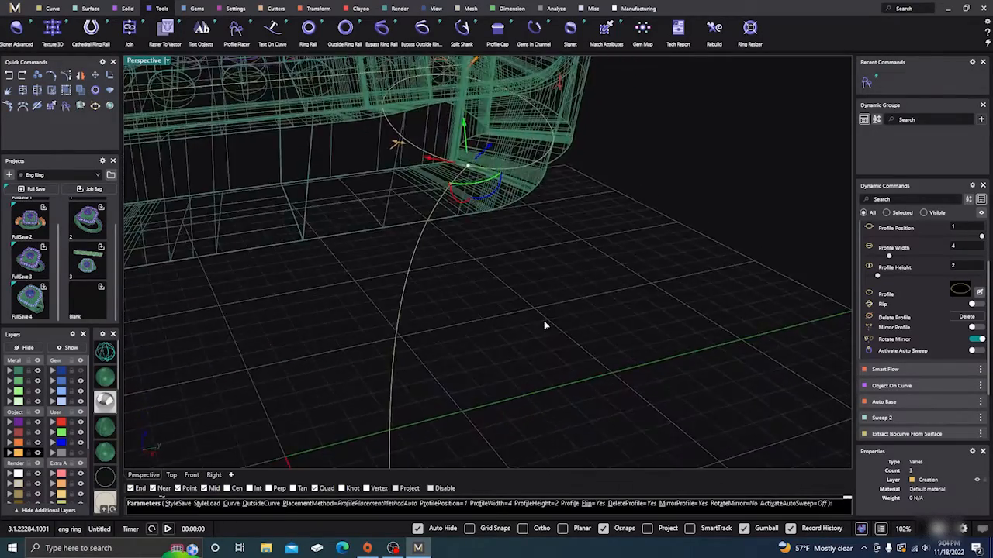
Change the placed profile's shape to shank profile 02 from the profile library.
{"action": "left_click", "coordinate": [965, 290]}
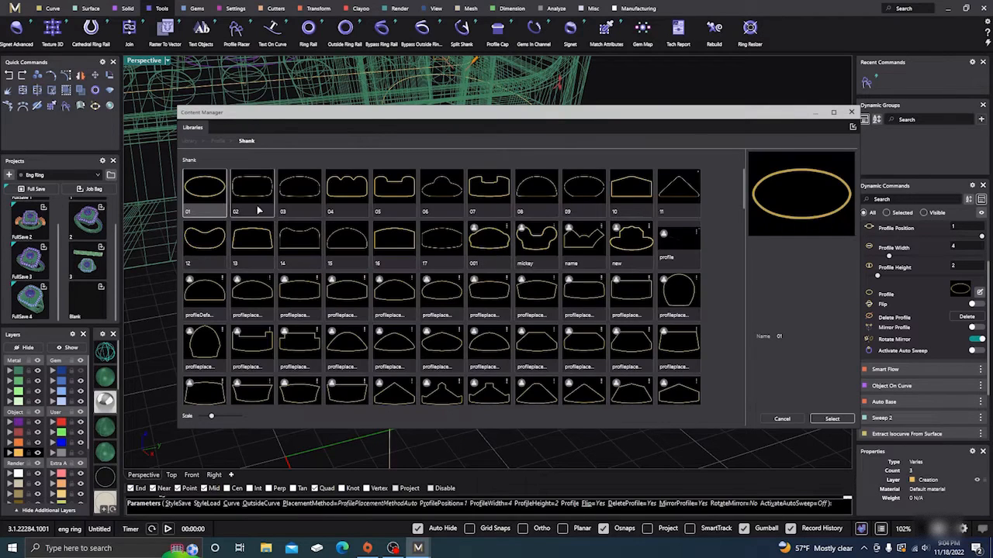
{"action": "left_click", "coordinate": [253, 197]}
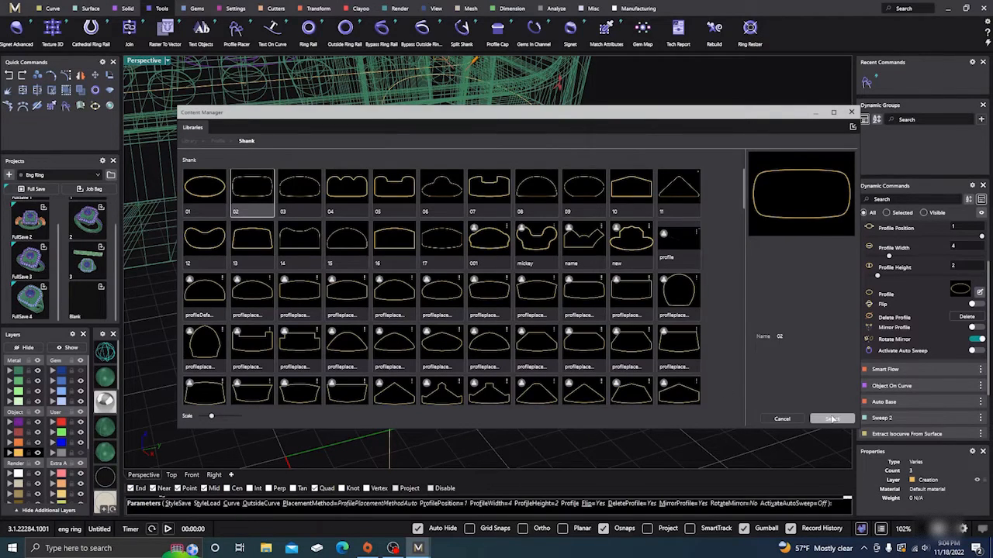
{"action": "left_click", "coordinate": [852, 126]}
{"action": "left_click", "coordinate": [851, 112]}
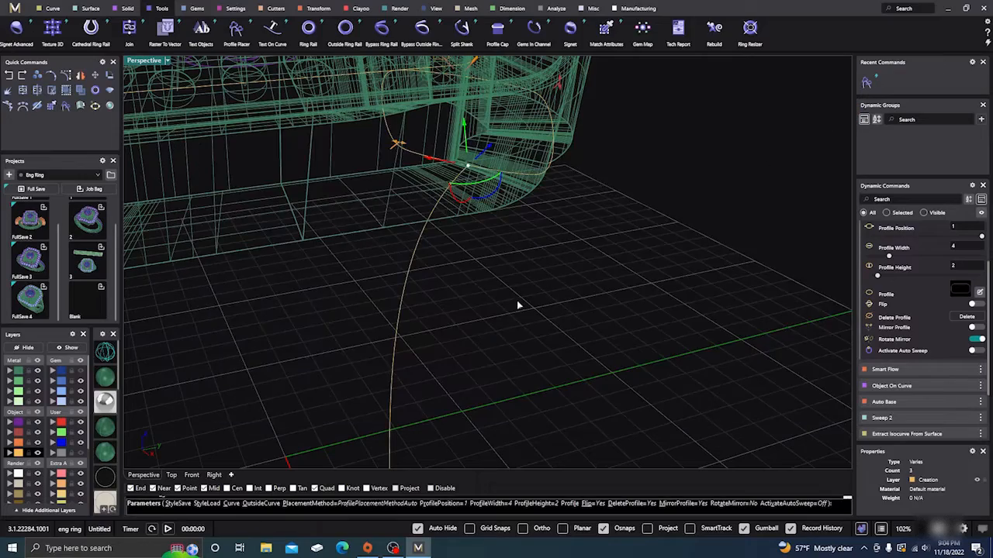
Narrow the upper shank profile under the head to a width of 2 mm.
{"action": "right_click_drag", "start_coordinate": [516, 301], "coordinate": [508, 322]}
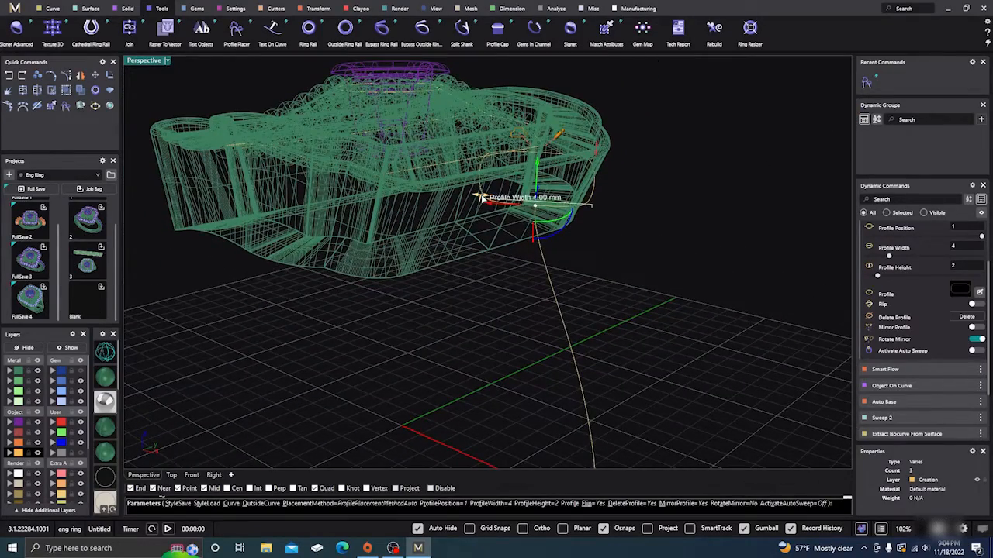
{"action": "left_click_drag", "start_coordinate": [481, 197], "coordinate": [535, 212]}
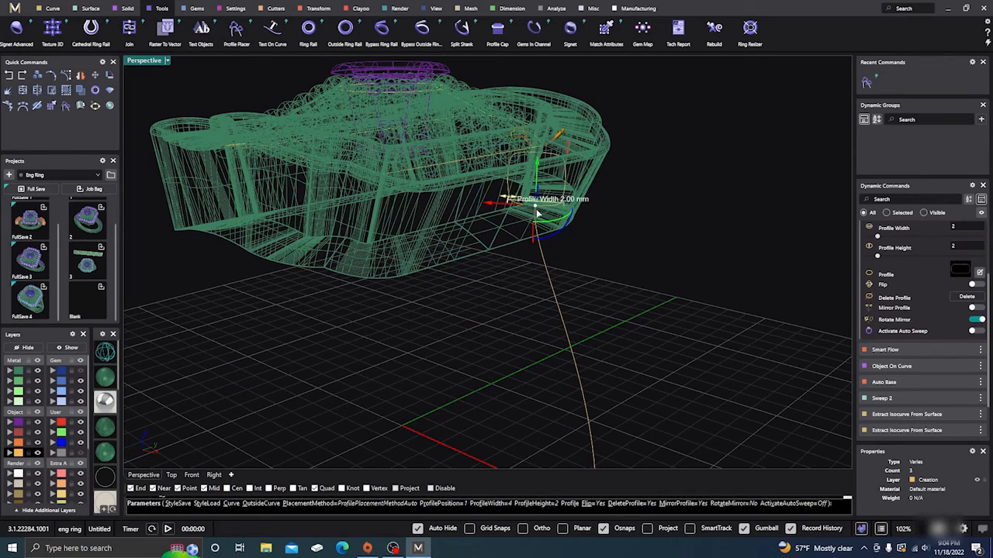
{"action": "right_click_drag", "start_coordinate": [572, 244], "coordinate": [457, 235]}
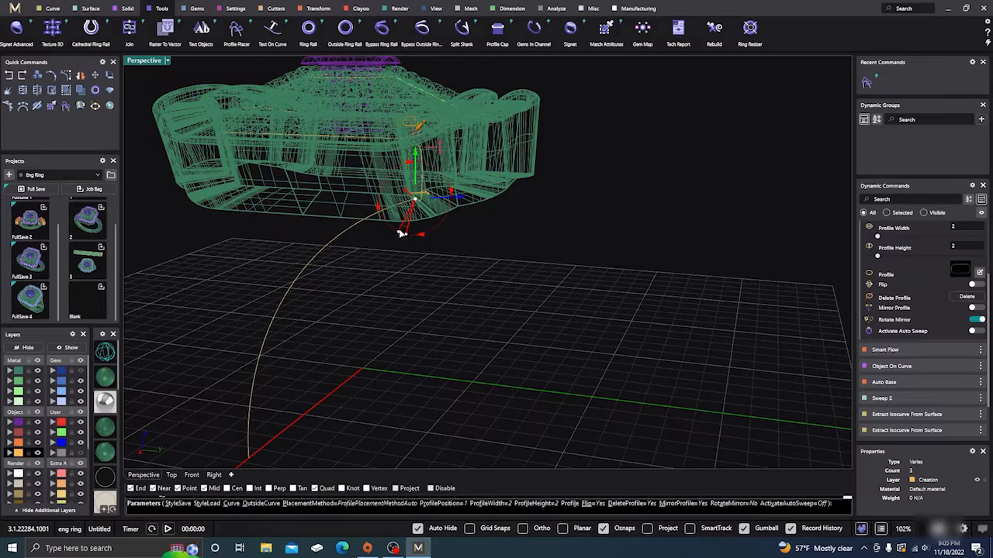
Increase the upper shank profile's height to 2.5 mm inside the ring head.
{"action": "right_click_drag", "start_coordinate": [406, 235], "coordinate": [495, 268]}
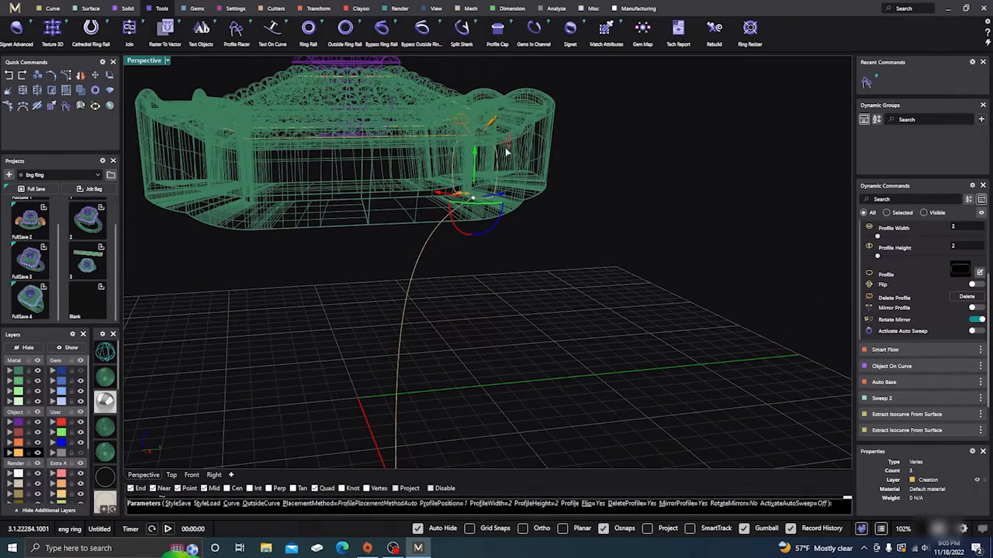
{"action": "left_click_drag", "start_coordinate": [508, 144], "coordinate": [510, 135]}
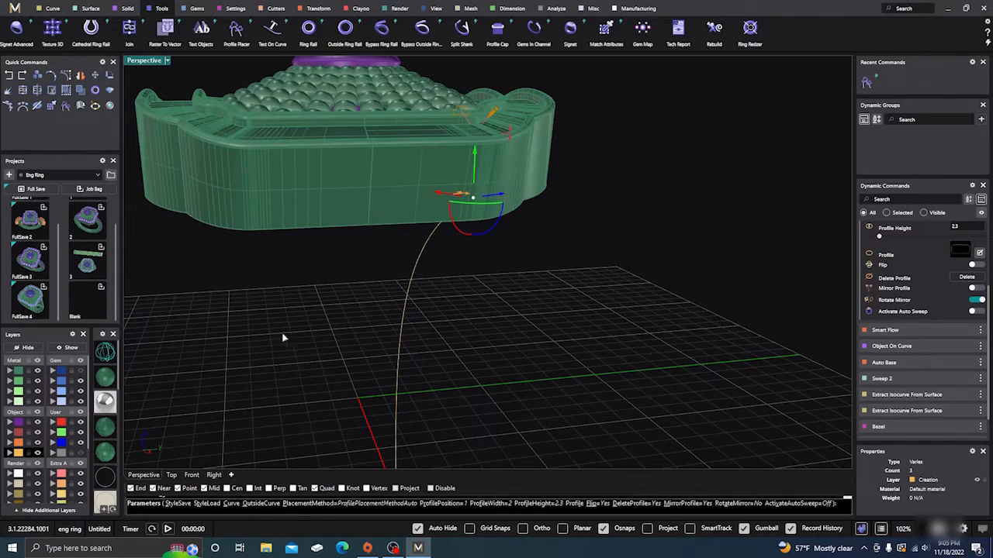
{"action": "right_click_drag", "start_coordinate": [283, 339], "coordinate": [343, 273]}
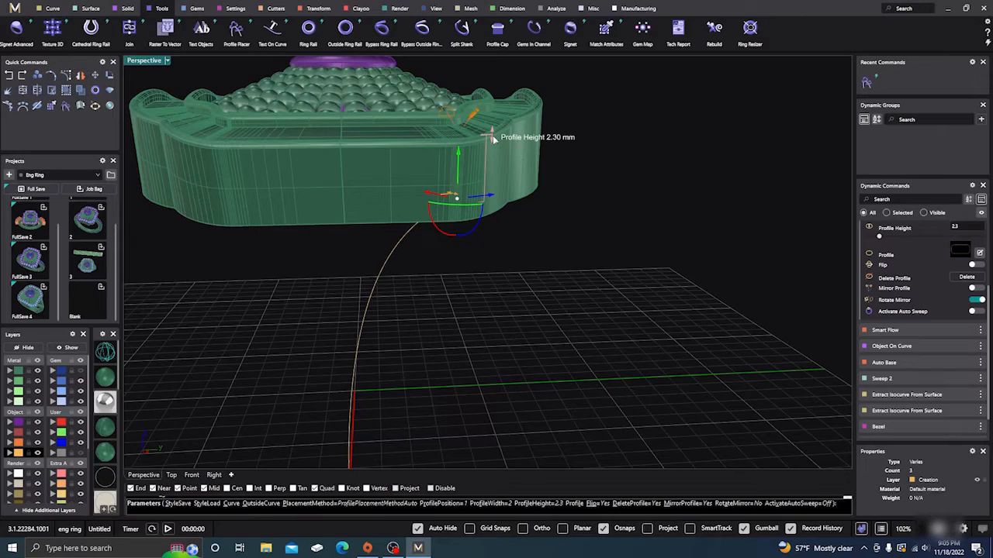
{"action": "mouse_move", "coordinate": [492, 138]}
{"action": "left_mouse_down"}
{"action": "mouse_move", "coordinate": [498, 120]}
{"action": "mouse_move", "coordinate": [496, 132]}
{"action": "left_mouse_up"}
{"action": "right_click_drag", "start_coordinate": [498, 211], "coordinate": [601, 317]}
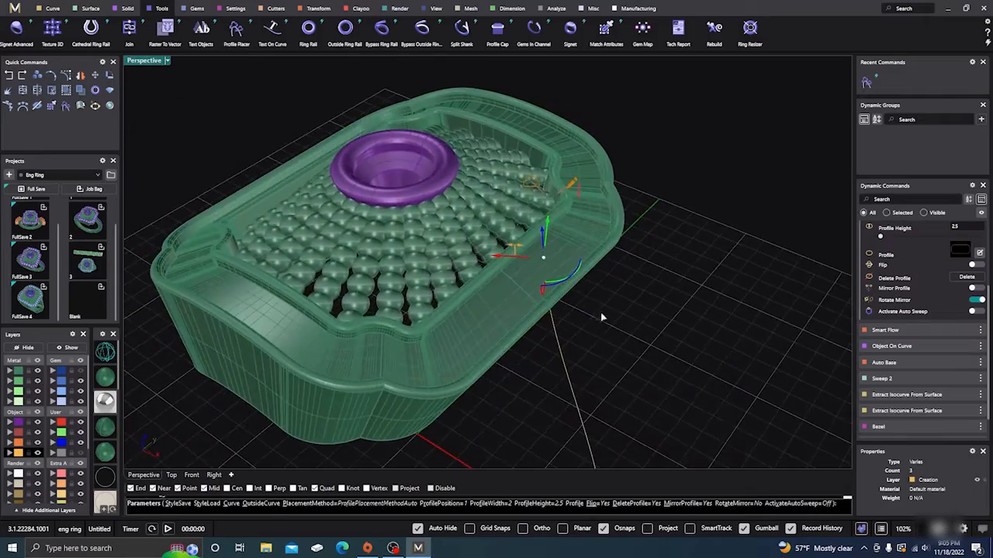
{"action": "scroll", "coordinate": [538, 203], "scroll_direction": "up", "scroll_amount": 6}
{"action": "right_click_drag", "start_coordinate": [538, 205], "coordinate": [508, 212]}
Add a second shank profile at position 0, at the lower end of the curve.
{"action": "scroll", "coordinate": [489, 241], "scroll_direction": "down", "scroll_amount": 3}
{"action": "right_click_drag", "start_coordinate": [506, 299], "coordinate": [463, 365]}
{"action": "scroll", "coordinate": [504, 274], "scroll_direction": "down", "scroll_amount": 6}
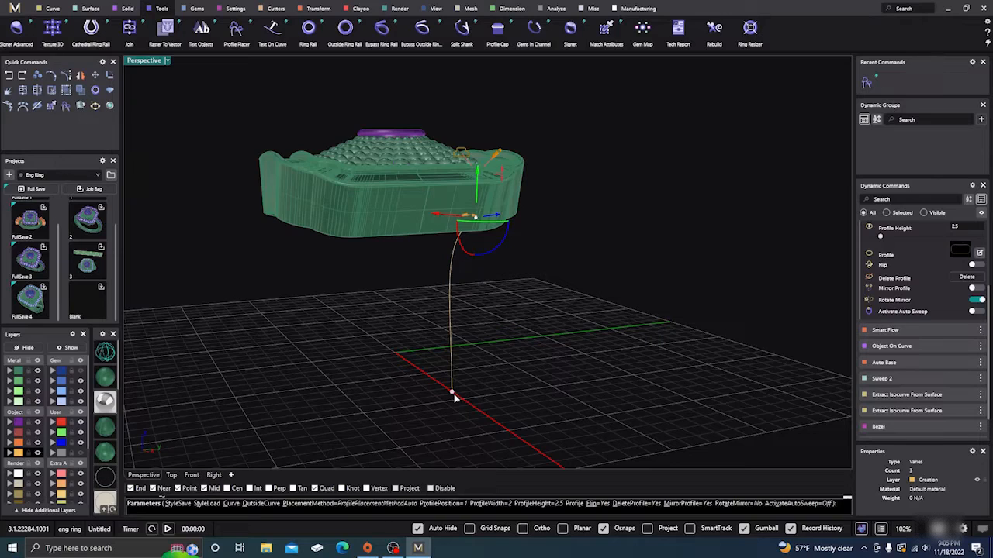
{"action": "left_click", "coordinate": [453, 393]}
{"action": "scroll", "coordinate": [501, 318], "scroll_direction": "down", "scroll_amount": 5}
{"action": "right_click_drag", "start_coordinate": [496, 362], "coordinate": [401, 412]}
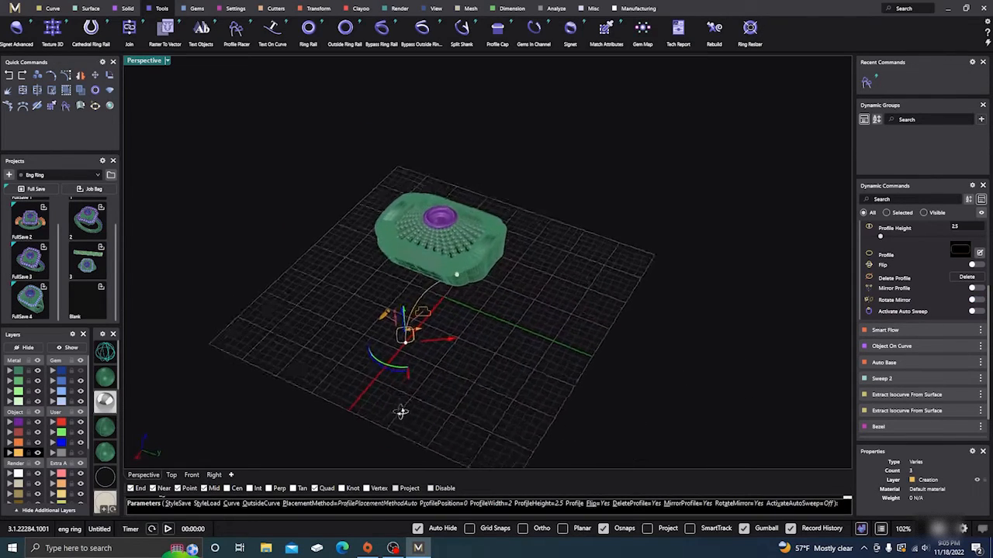
In the top view, rotate the lower profile so it points outward and sits square on the red axis, and finish the profile placement.
{"action": "left_click", "coordinate": [171, 474]}
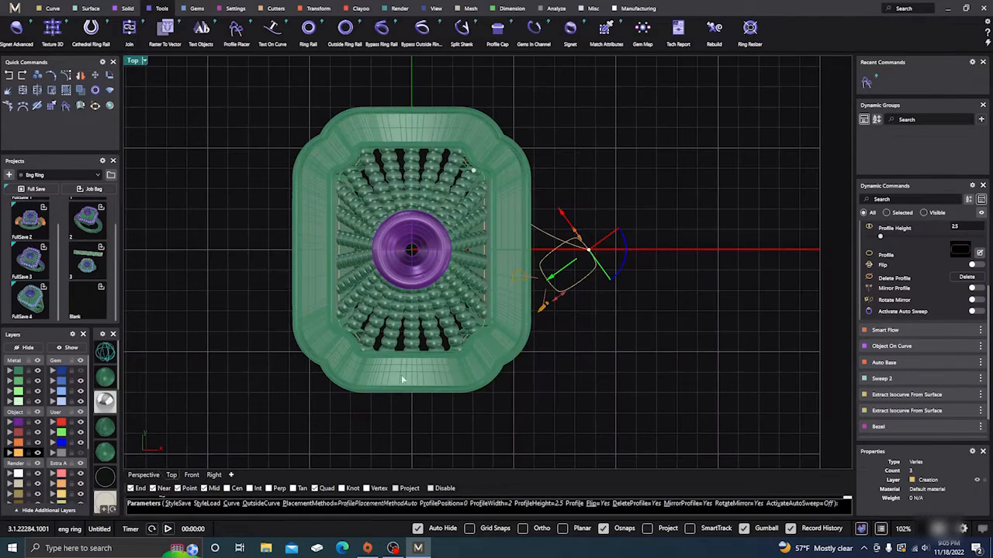
{"action": "scroll", "coordinate": [578, 266], "scroll_direction": "up", "scroll_amount": 3}
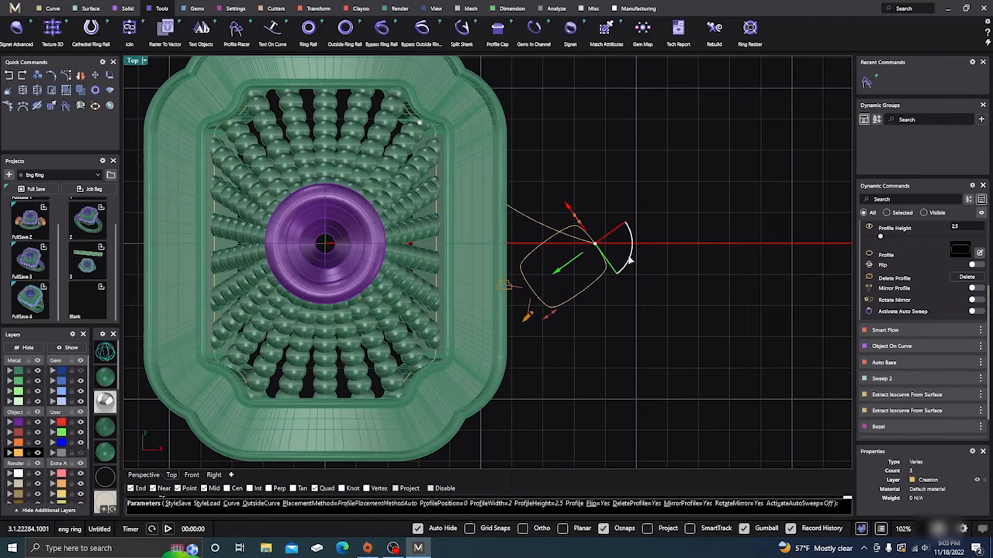
{"action": "left_click_drag", "start_coordinate": [630, 261], "coordinate": [543, 197]}
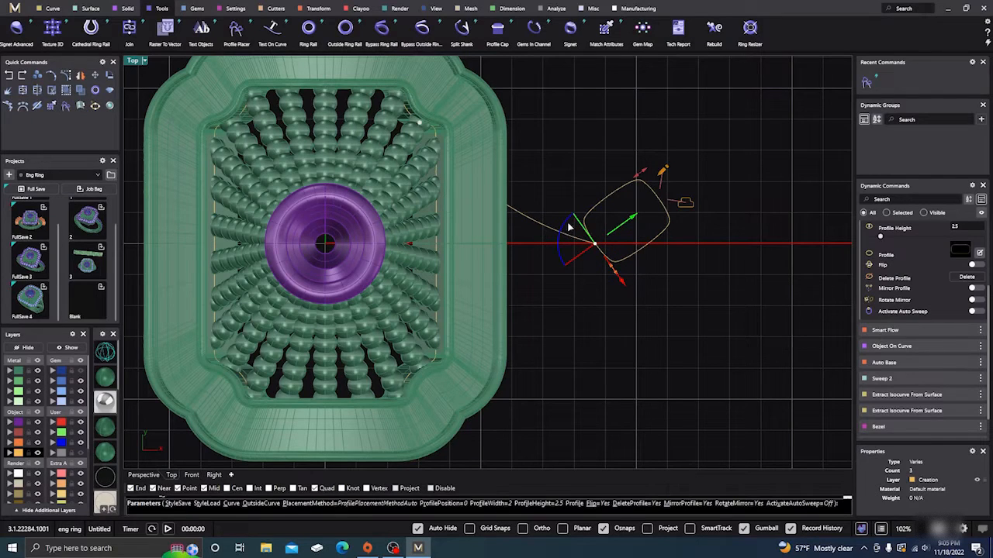
{"action": "left_click_drag", "start_coordinate": [570, 227], "coordinate": [589, 222]}
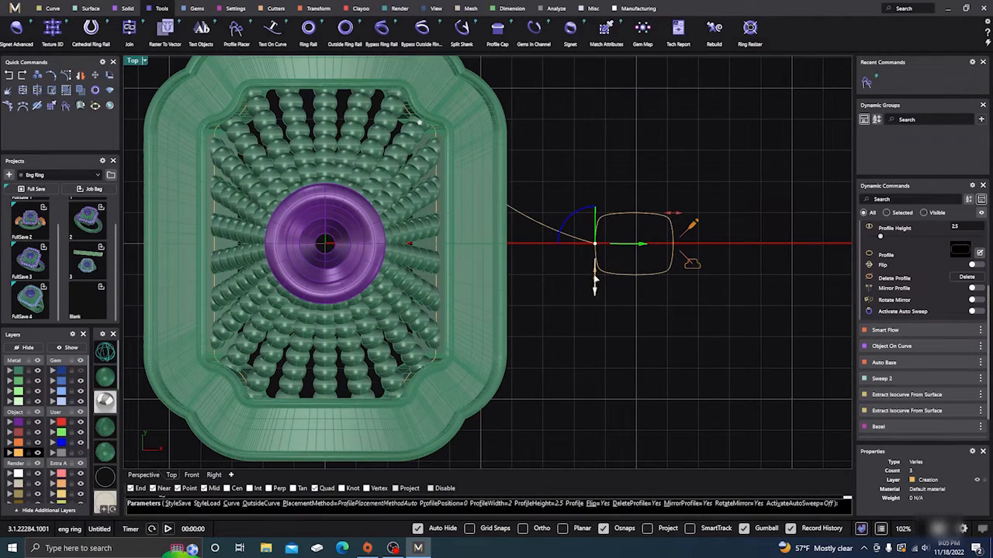
{"action": "scroll", "coordinate": [594, 283], "scroll_direction": "up", "scroll_amount": 3}
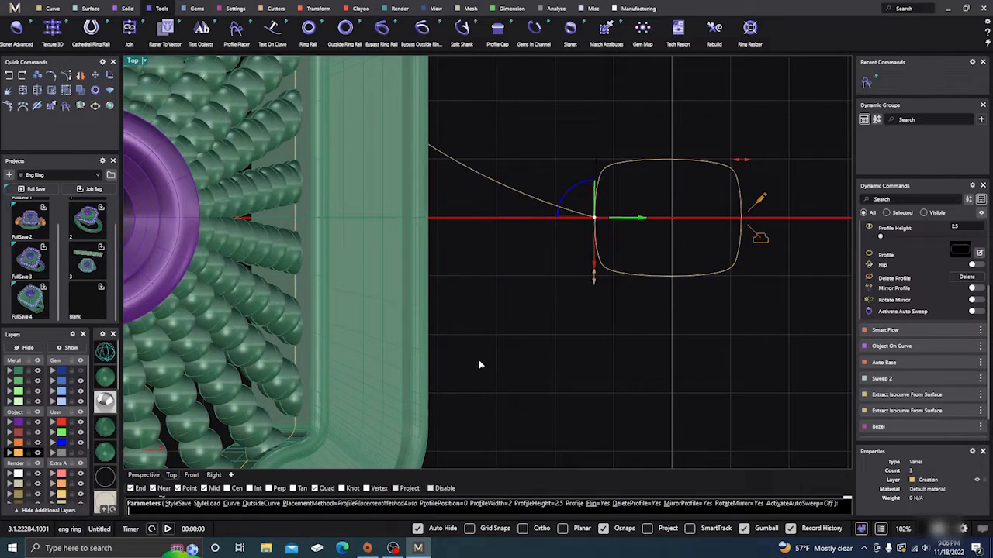
{"action": "scroll", "coordinate": [495, 361], "scroll_direction": "down", "scroll_amount": 5}
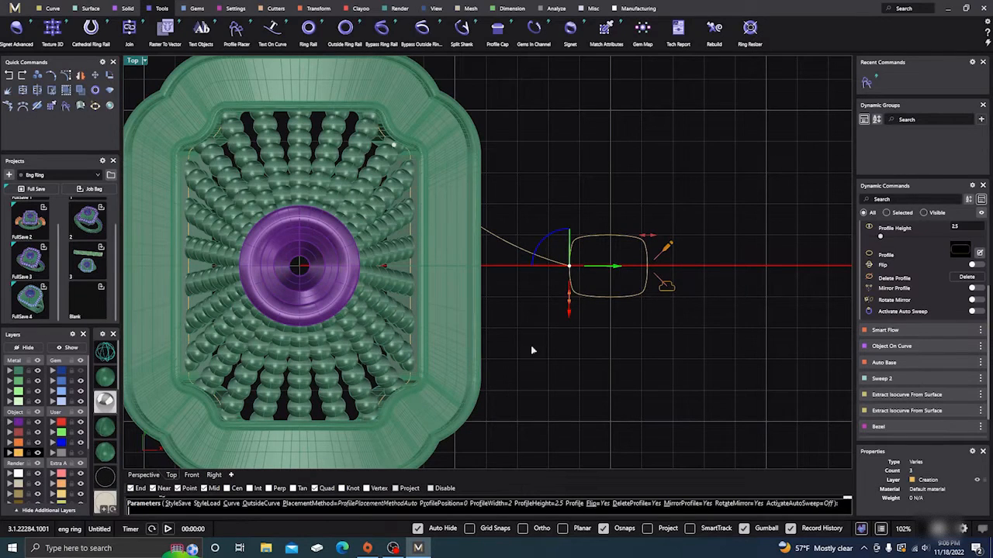
{"action": "left_click", "coordinate": [144, 475]}
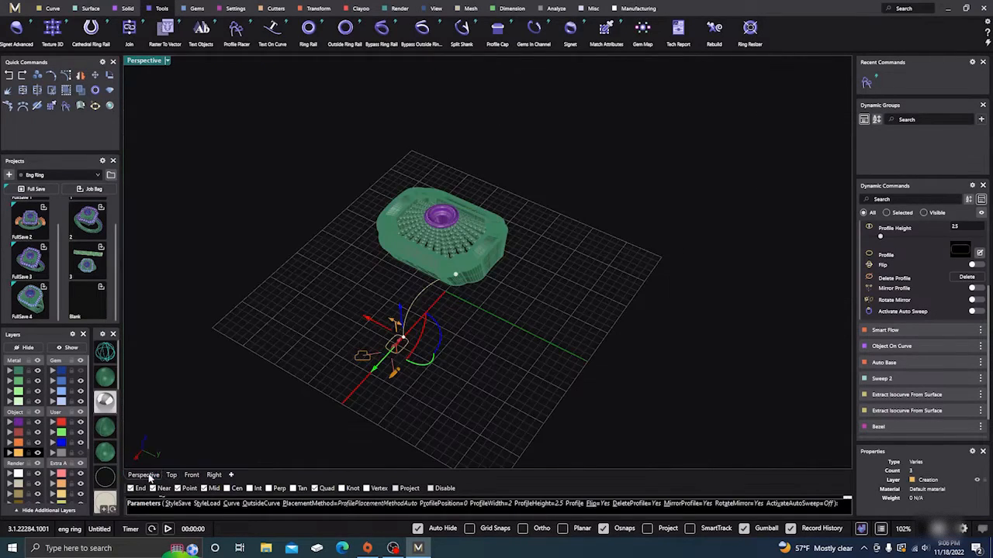
{"action": "right_click_drag", "start_coordinate": [439, 381], "coordinate": [470, 365]}
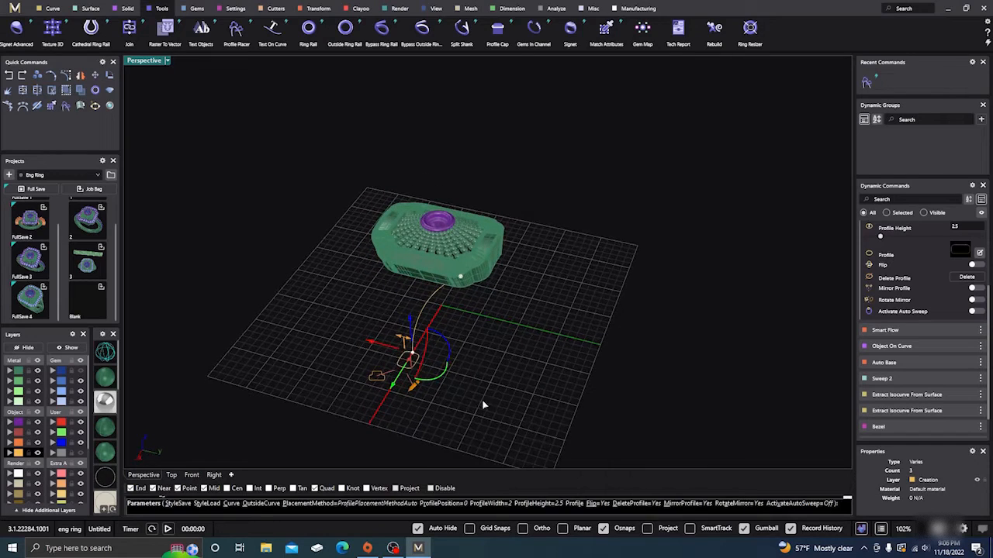
{"action": "right_click_drag", "start_coordinate": [483, 403], "coordinate": [500, 389]}
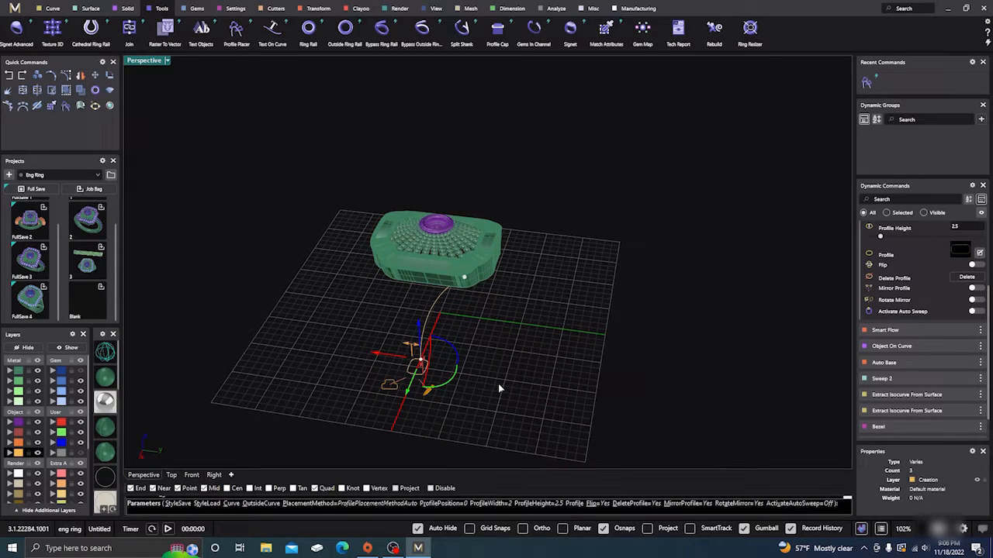
{"action": "right_click", "coordinate": [498, 385]}
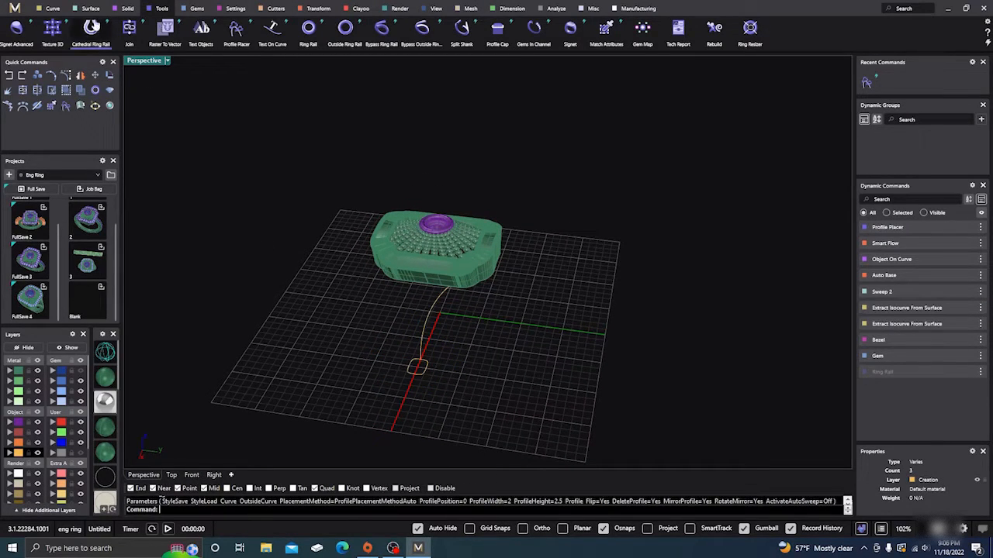
Create a Sweep 1 with the shank curve as rail and the lower and upper profiles as sections, using wireframe display to reach the hidden one.
{"action": "left_click", "coordinate": [90, 9]}
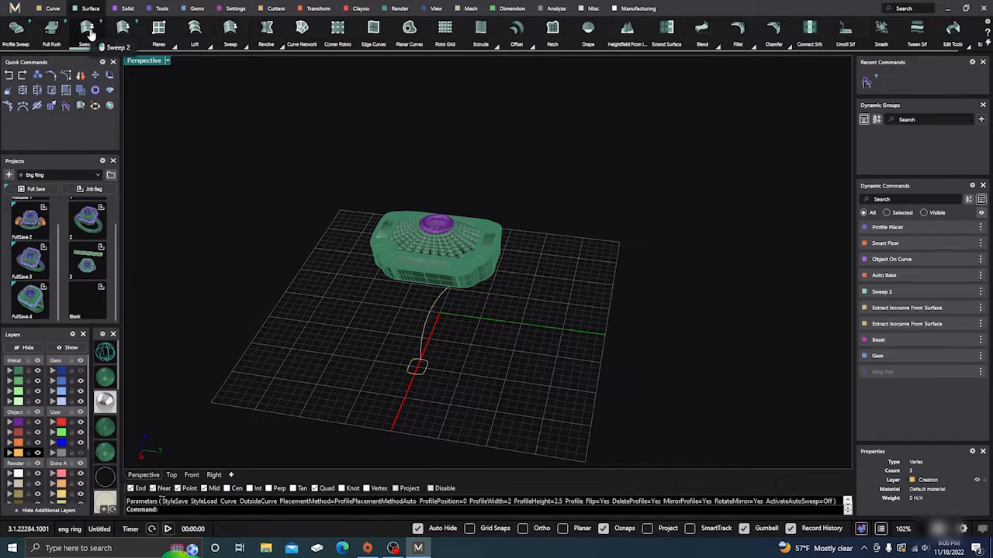
{"action": "left_click", "coordinate": [122, 31]}
{"action": "scroll", "coordinate": [425, 375], "scroll_direction": "up", "scroll_amount": 2}
{"action": "scroll", "coordinate": [425, 375], "scroll_direction": "up", "scroll_amount": 1}
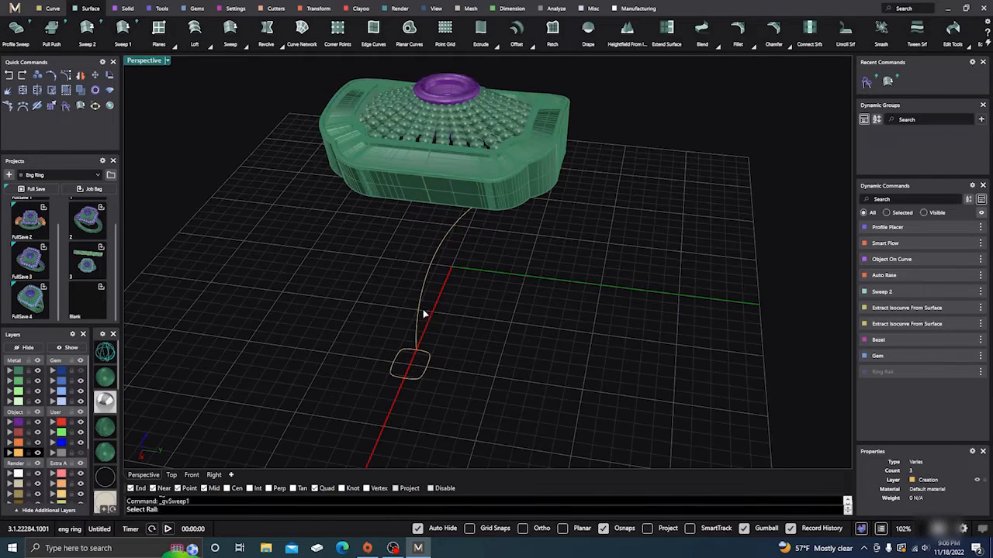
{"action": "left_click", "coordinate": [419, 307]}
{"action": "left_click", "coordinate": [425, 372]}
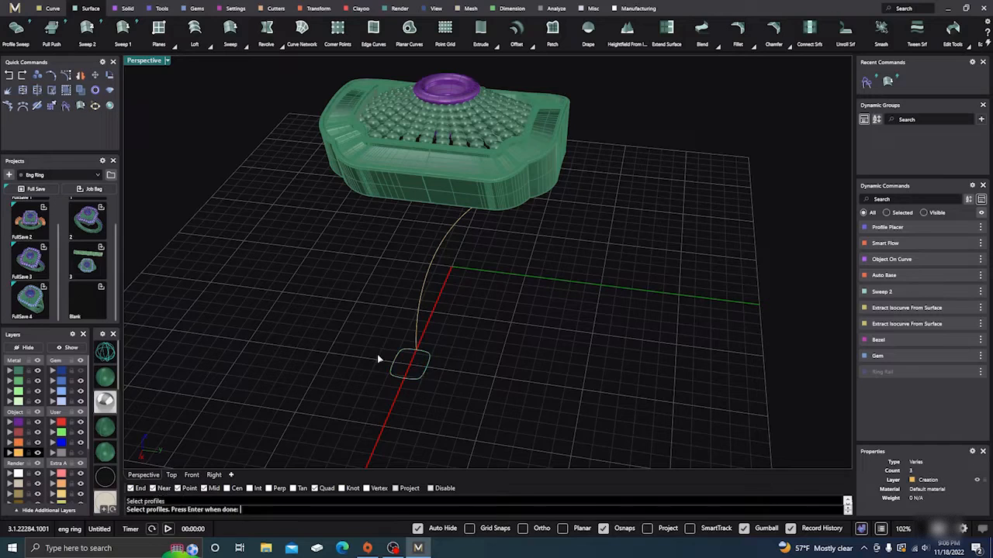
{"action": "left_click", "coordinate": [106, 355]}
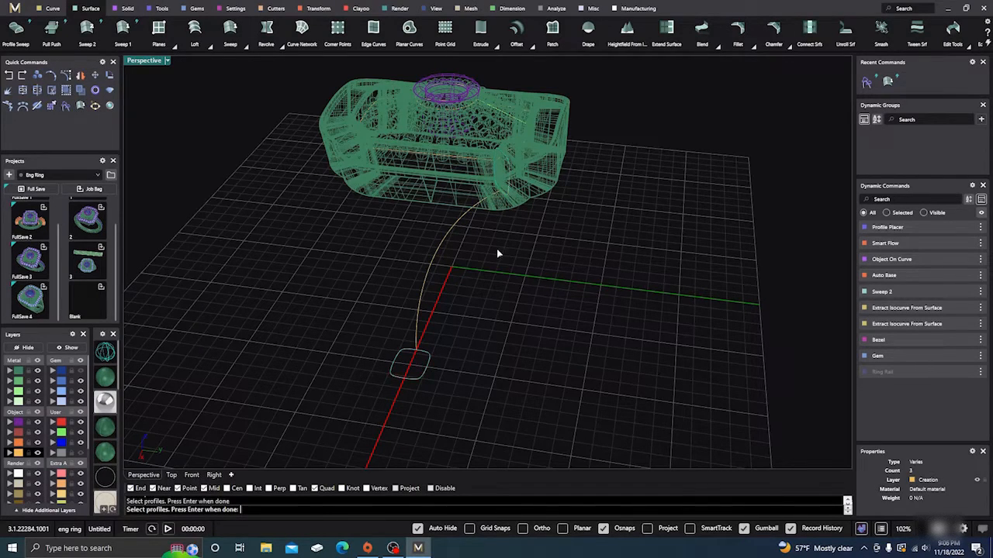
{"action": "key", "text": "Return"}
{"action": "left_click", "coordinate": [106, 377]}
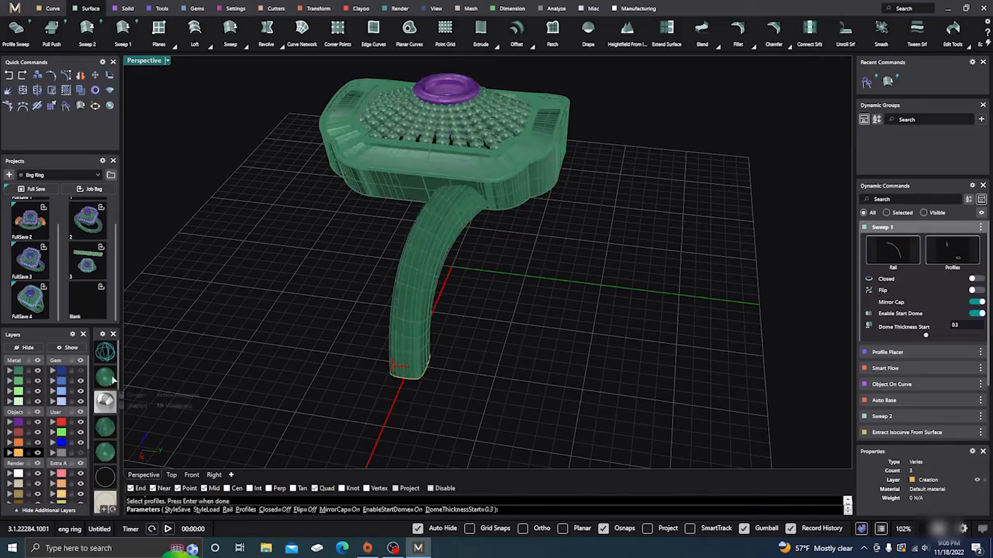
Turn off the sweep's Mirror Cap and Start Dome, keep the End Dome at the head end, and accept the sweep.
{"action": "mouse_move", "coordinate": [264, 334]}
{"action": "right_mouse_down"}
{"action": "mouse_move", "coordinate": [359, 282]}
{"action": "mouse_move", "coordinate": [334, 325]}
{"action": "mouse_move", "coordinate": [430, 349]}
{"action": "mouse_move", "coordinate": [424, 376]}
{"action": "mouse_move", "coordinate": [510, 204]}
{"action": "mouse_move", "coordinate": [493, 209]}
{"action": "mouse_move", "coordinate": [472, 195]}
{"action": "mouse_move", "coordinate": [410, 352]}
{"action": "right_mouse_up"}
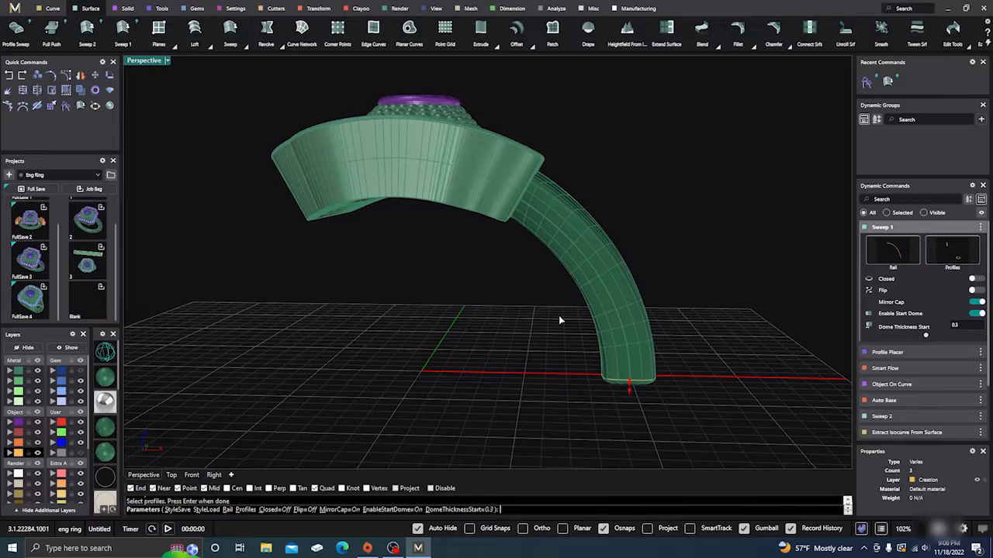
{"action": "left_click", "coordinate": [976, 303]}
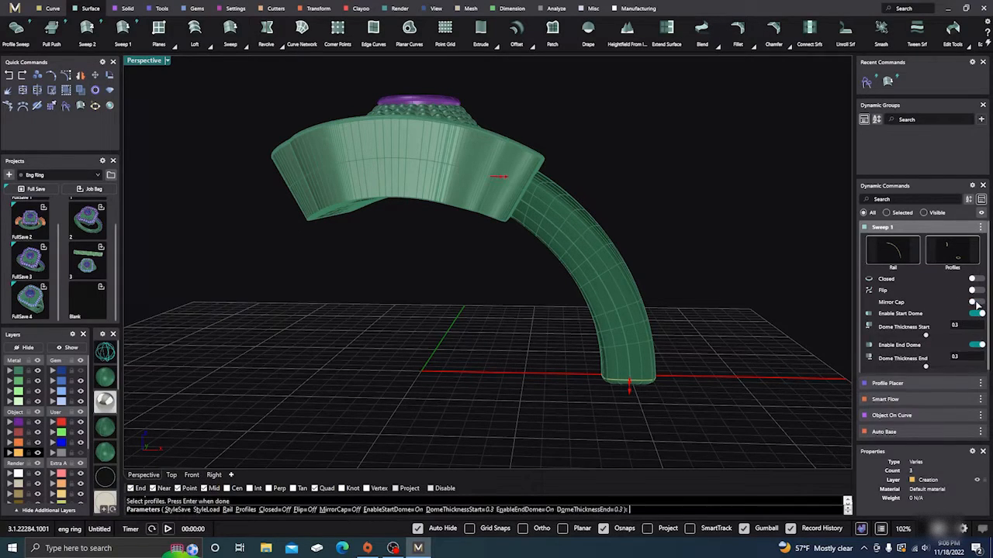
{"action": "left_click", "coordinate": [980, 346]}
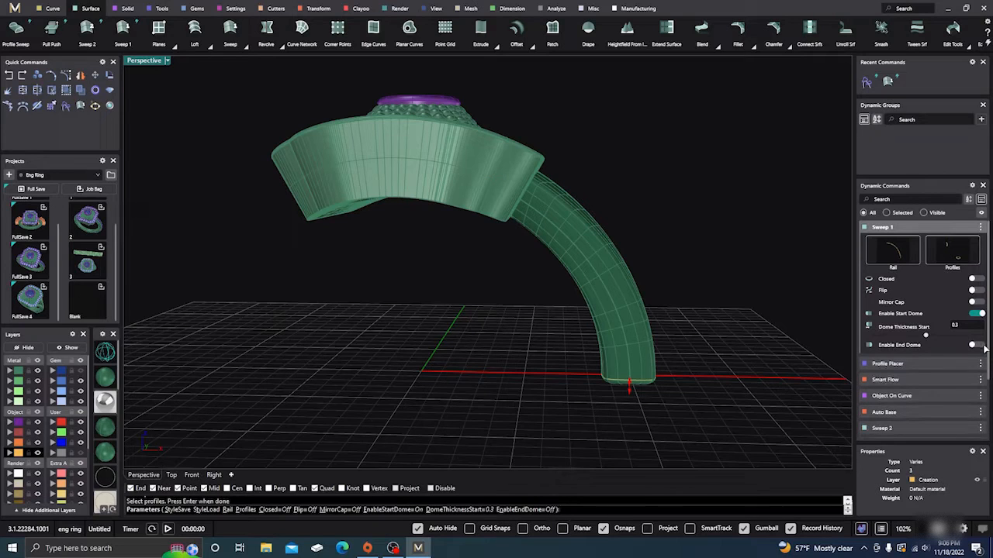
{"action": "left_click", "coordinate": [980, 346]}
{"action": "left_click", "coordinate": [981, 314]}
{"action": "right_click_drag", "start_coordinate": [751, 370], "coordinate": [701, 354]}
{"action": "key", "text": "Return"}
Reopen the upper shank profile in Profile Placer and slide it back along the curve to position 0.87.
{"action": "scroll", "coordinate": [500, 219], "scroll_direction": "up", "scroll_amount": 2}
{"action": "scroll", "coordinate": [498, 210], "scroll_direction": "up", "scroll_amount": 3}
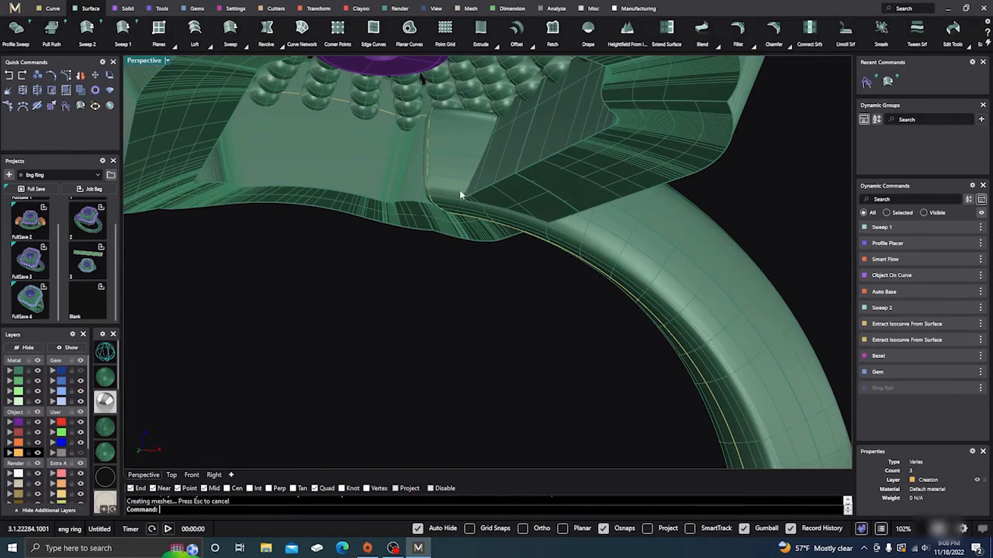
{"action": "left_click", "coordinate": [426, 158]}
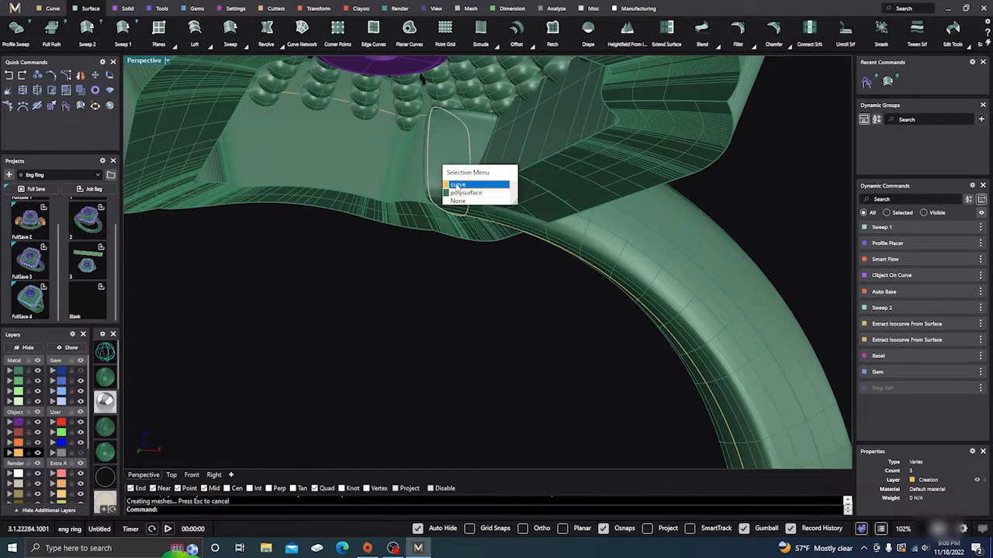
{"action": "left_click", "coordinate": [450, 190]}
{"action": "left_click", "coordinate": [962, 242]}
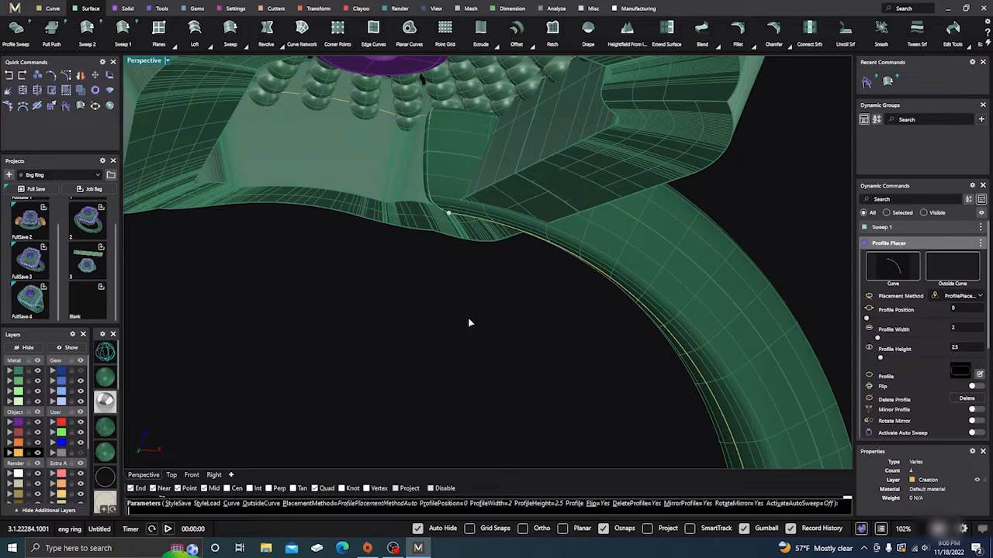
{"action": "right_click_drag", "start_coordinate": [478, 323], "coordinate": [473, 321]}
{"action": "left_click", "coordinate": [439, 211]}
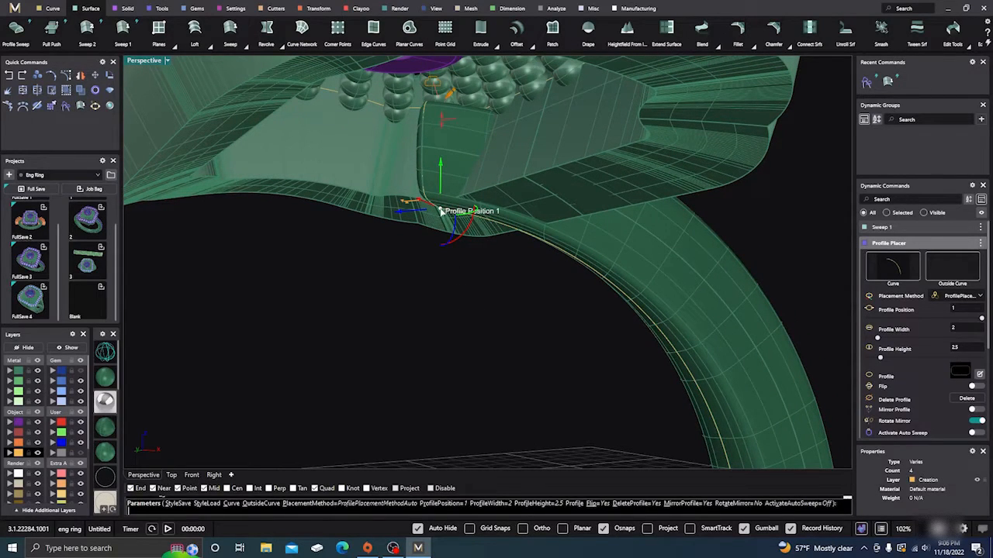
{"action": "left_click_drag", "start_coordinate": [439, 211], "coordinate": [498, 220]}
{"action": "right_click_drag", "start_coordinate": [515, 299], "coordinate": [463, 309]}
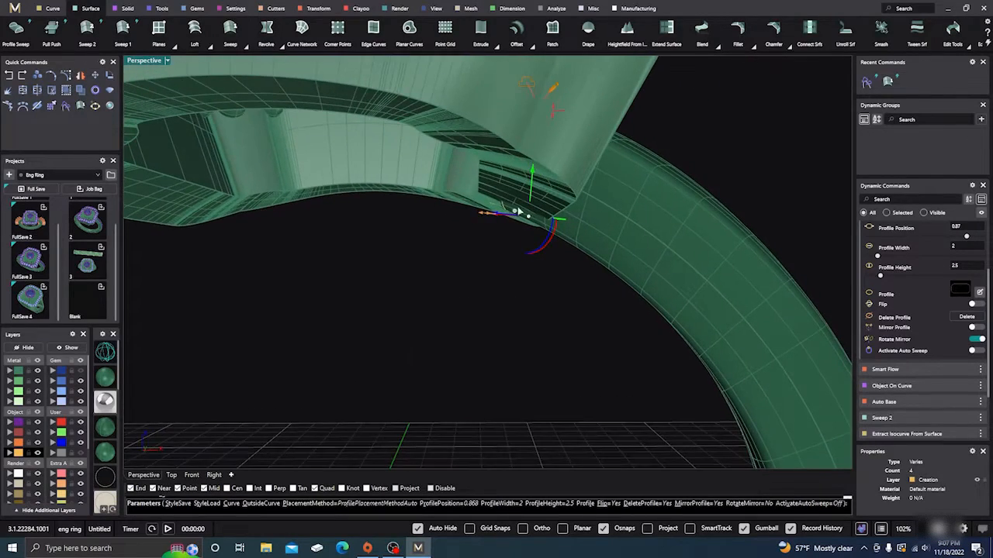
Nudge the upper profile slightly upward, set its height to 2.7 mm, and accept the profile edit.
{"action": "left_click_drag", "start_coordinate": [531, 170], "coordinate": [532, 165]}
{"action": "right_click_drag", "start_coordinate": [508, 287], "coordinate": [393, 314]}
{"action": "scroll", "coordinate": [618, 350], "scroll_direction": "down", "scroll_amount": 4}
{"action": "right_click_drag", "start_coordinate": [619, 350], "coordinate": [597, 357]}
{"action": "mouse_move", "coordinate": [601, 190]}
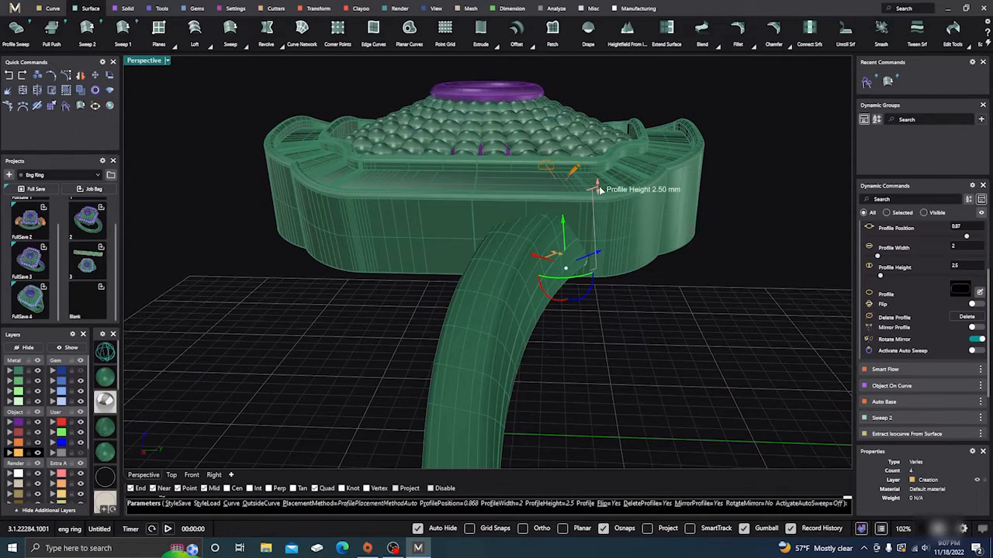
{"action": "left_click_drag", "start_coordinate": [599, 190], "coordinate": [601, 184]}
{"action": "right_click_drag", "start_coordinate": [609, 248], "coordinate": [634, 339]}
{"action": "scroll", "coordinate": [598, 213], "scroll_direction": "up", "scroll_amount": 8}
{"action": "right_click_drag", "start_coordinate": [612, 288], "coordinate": [548, 327]}
{"action": "scroll", "coordinate": [686, 243], "scroll_direction": "down", "scroll_amount": 8}
{"action": "scroll", "coordinate": [598, 245], "scroll_direction": "down", "scroll_amount": 5}
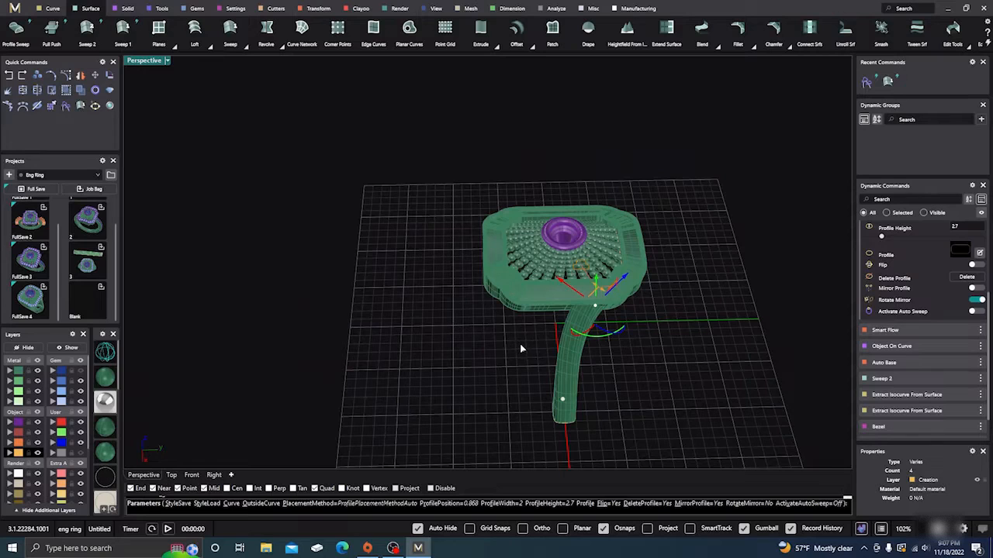
{"action": "right_click", "coordinate": [520, 344]}
Try to mirror a copy of the swept shank arm across the X axis, starting the mirror plane at 0,0,0.
{"action": "left_click", "coordinate": [566, 358]}
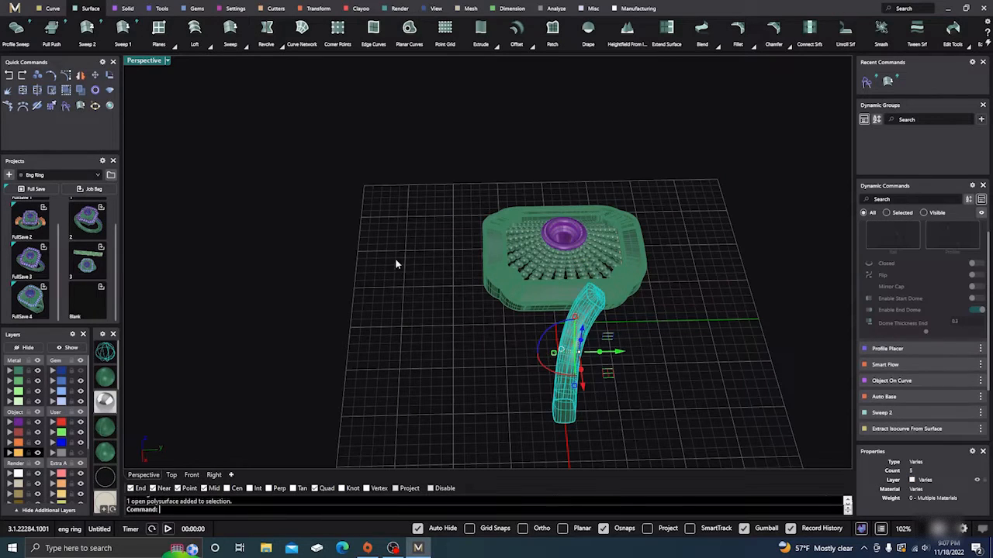
{"action": "left_click", "coordinate": [81, 75]}
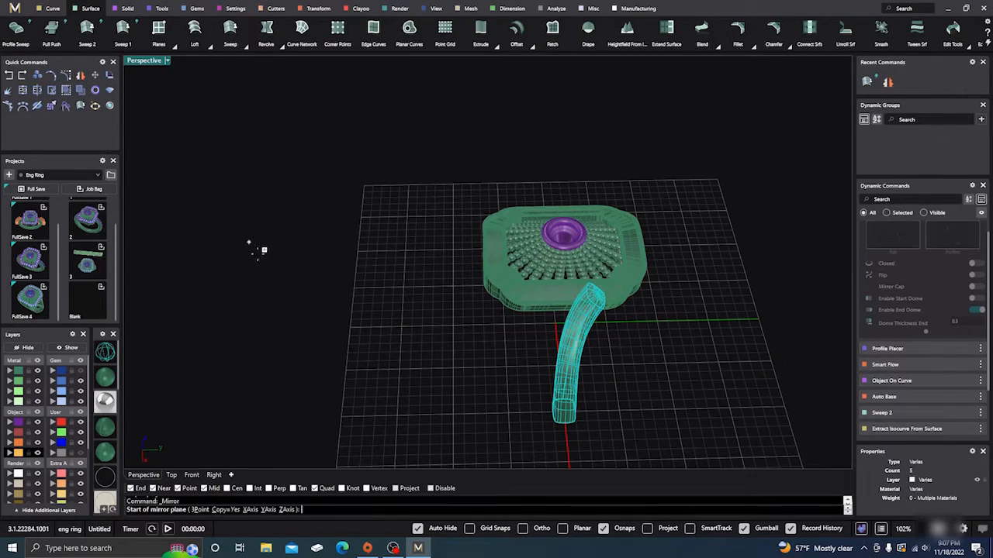
{"action": "type", "text": "0,0,0"}
{"action": "key", "text": "Return"}
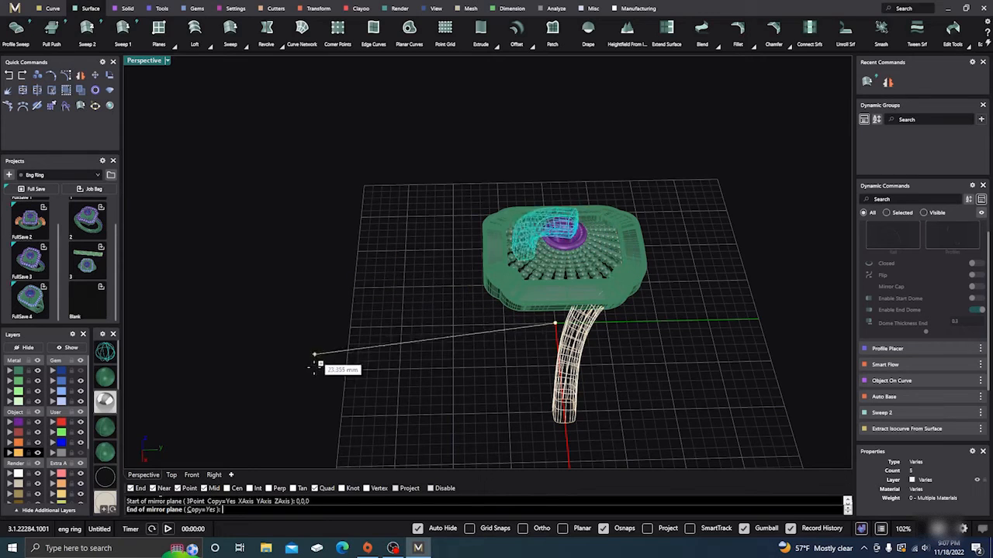
{"action": "left_click", "coordinate": [569, 453]}
{"action": "left_click", "coordinate": [458, 404]}
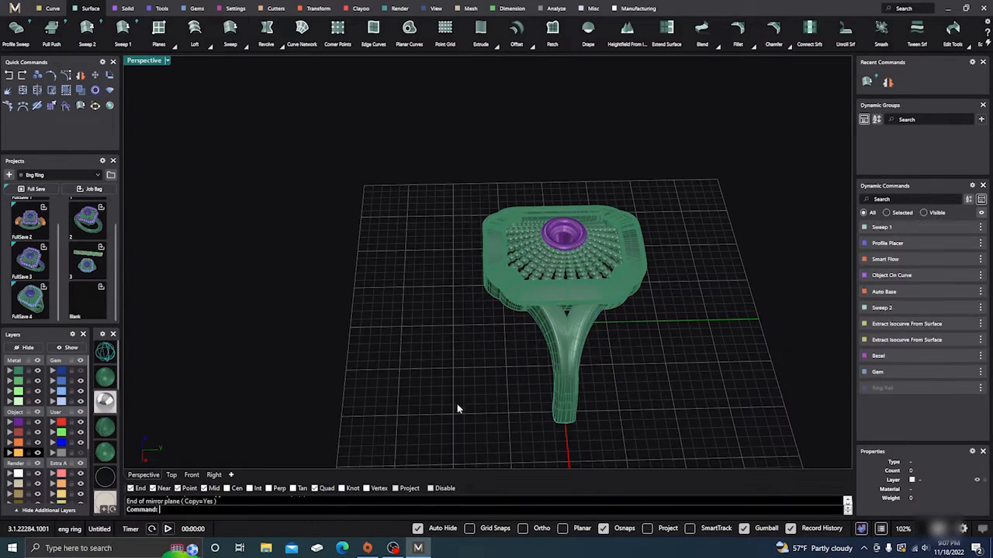
{"action": "mouse_move", "coordinate": [458, 405]}
{"action": "right_mouse_down"}
{"action": "mouse_move", "coordinate": [443, 379]}
{"action": "mouse_move", "coordinate": [531, 327]}
{"action": "right_mouse_up"}
{"action": "scroll", "coordinate": [553, 307], "scroll_direction": "up", "scroll_amount": 4}
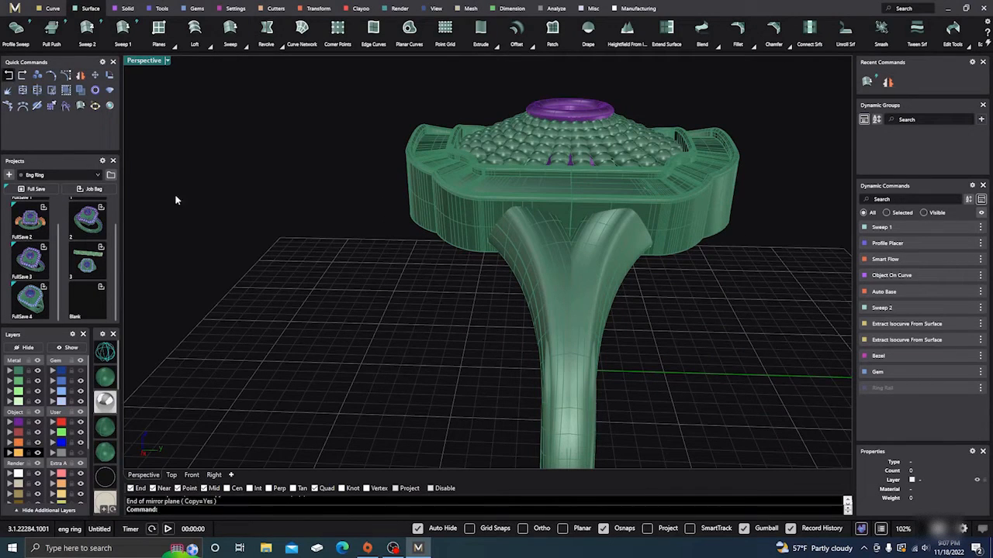
{"action": "key", "text": "ctrl+z"}
Use wireframe display to select the upper shank profile inside the head and reopen it in Profile Placer.
{"action": "right_click_drag", "start_coordinate": [314, 349], "coordinate": [529, 294]}
{"action": "scroll", "coordinate": [545, 228], "scroll_direction": "up", "scroll_amount": 6}
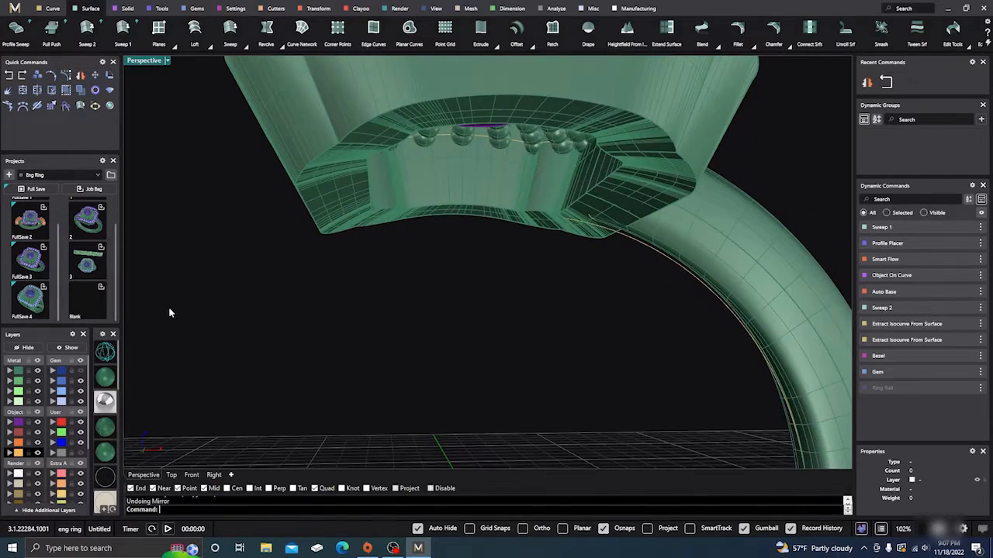
{"action": "left_click", "coordinate": [104, 353]}
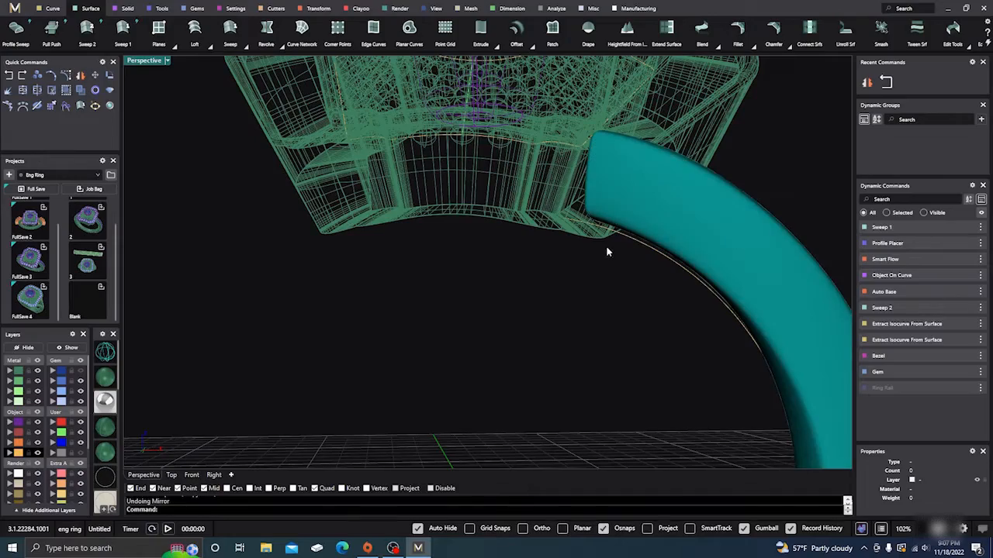
{"action": "right_click_drag", "start_coordinate": [608, 252], "coordinate": [616, 284]}
{"action": "scroll", "coordinate": [513, 238], "scroll_direction": "up", "scroll_amount": 6}
{"action": "right_click_drag", "start_coordinate": [510, 233], "coordinate": [488, 260]}
{"action": "left_click", "coordinate": [481, 181]}
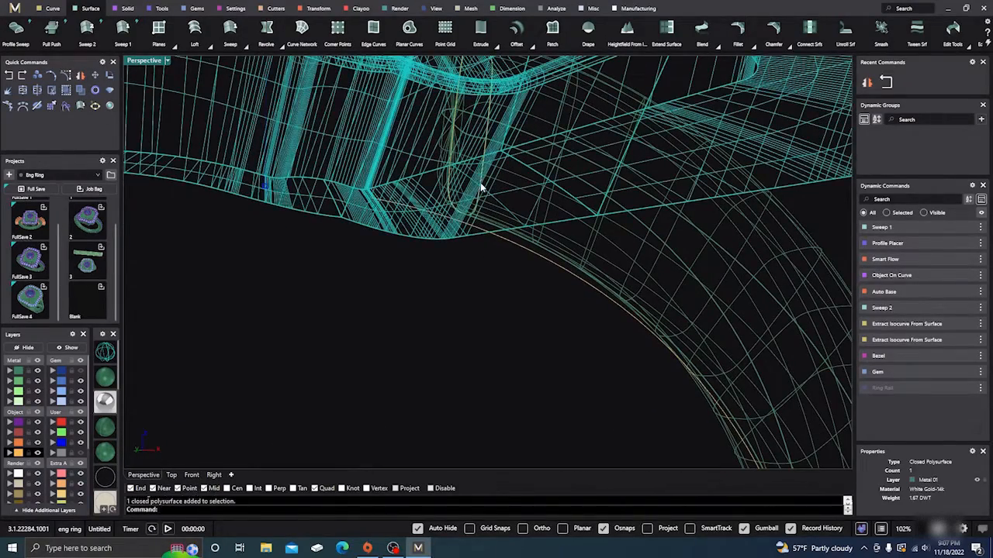
{"action": "left_click", "coordinate": [481, 189], "text": "shift"}
{"action": "left_click", "coordinate": [519, 208]}
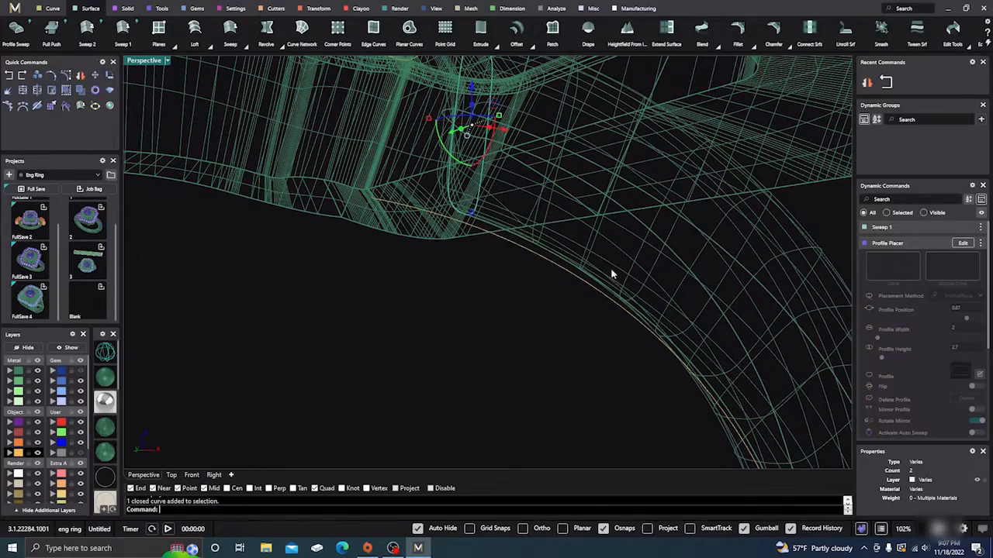
{"action": "left_click", "coordinate": [963, 243]}
Return to the shaded display and move the upper profile sideways toward the head's outer corner.
{"action": "scroll", "coordinate": [443, 320], "scroll_direction": "down", "scroll_amount": 5}
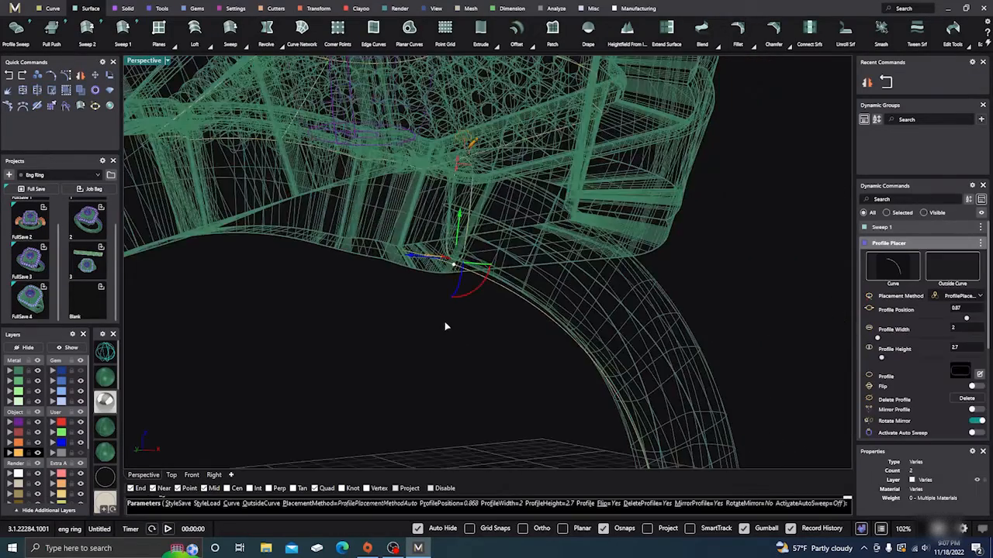
{"action": "right_click_drag", "start_coordinate": [461, 360], "coordinate": [308, 390]}
{"action": "scroll", "coordinate": [475, 339], "scroll_direction": "up", "scroll_amount": 3}
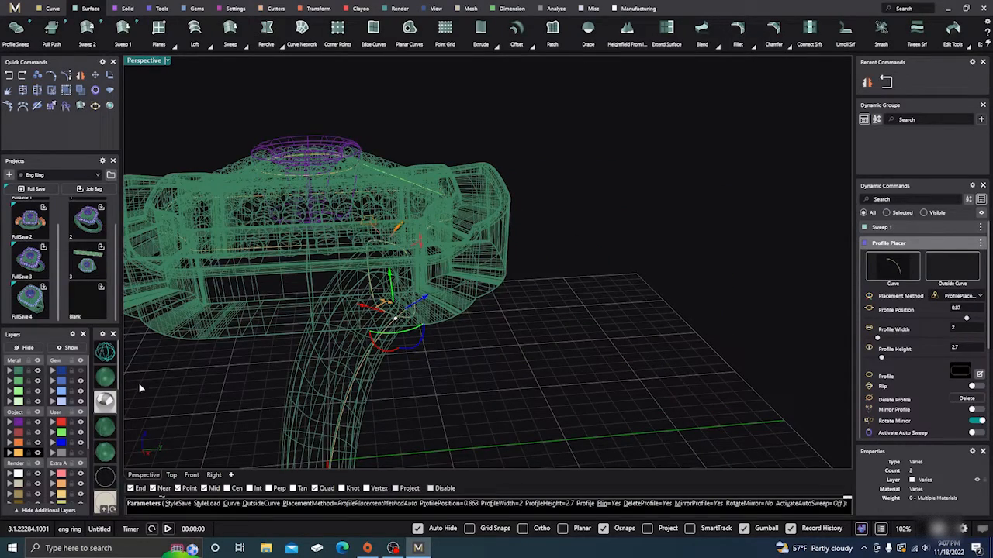
{"action": "left_click", "coordinate": [107, 379]}
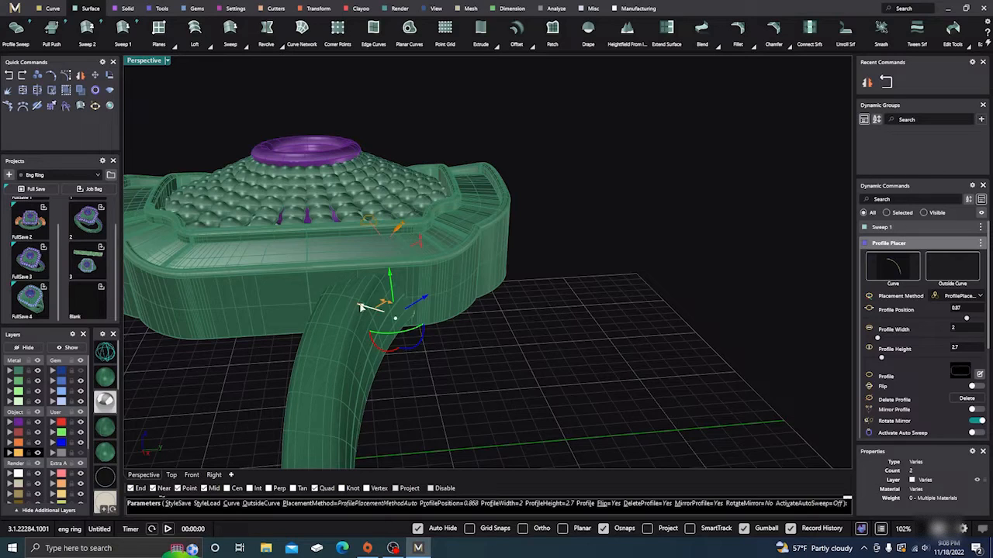
{"action": "left_click_drag", "start_coordinate": [361, 306], "coordinate": [387, 318]}
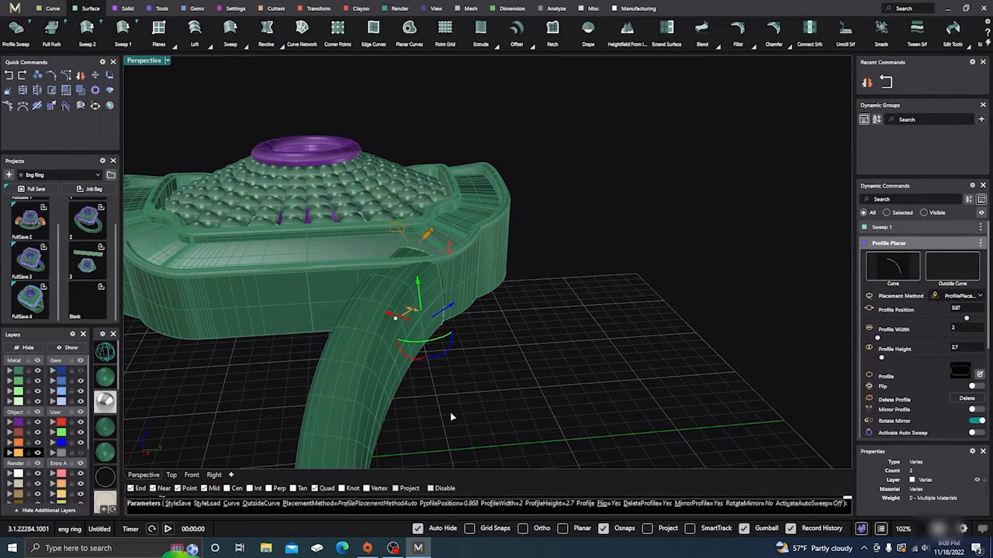
Reduce the upper profile's height to 2.5 mm and slide it along the shank curve to about position 0.92.
{"action": "right_click_drag", "start_coordinate": [452, 418], "coordinate": [417, 370]}
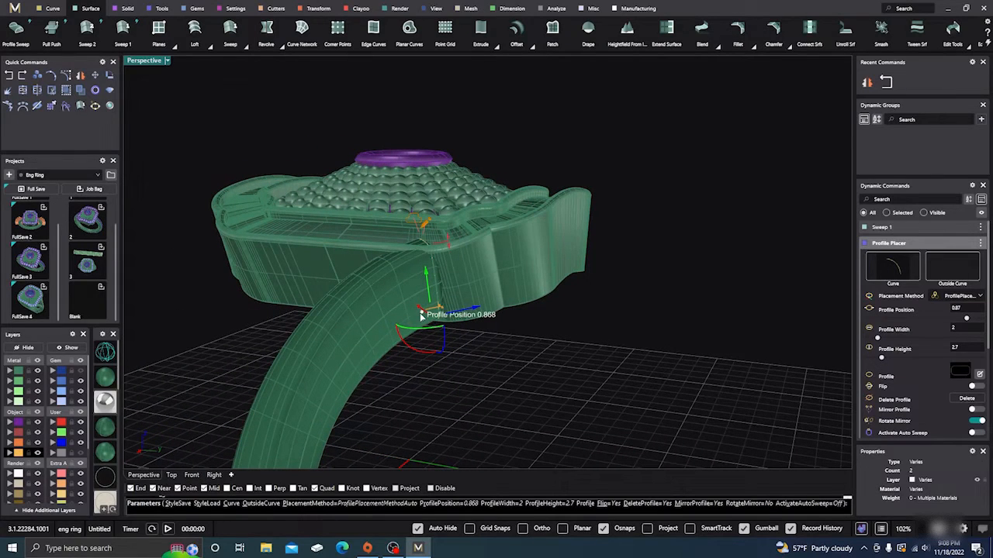
{"action": "left_click_drag", "start_coordinate": [422, 315], "coordinate": [449, 293]}
{"action": "right_click_drag", "start_coordinate": [458, 298], "coordinate": [504, 339]}
{"action": "left_click_drag", "start_coordinate": [473, 231], "coordinate": [478, 238]}
{"action": "right_click_drag", "start_coordinate": [478, 242], "coordinate": [592, 275]}
{"action": "scroll", "coordinate": [462, 289], "scroll_direction": "up", "scroll_amount": 6}
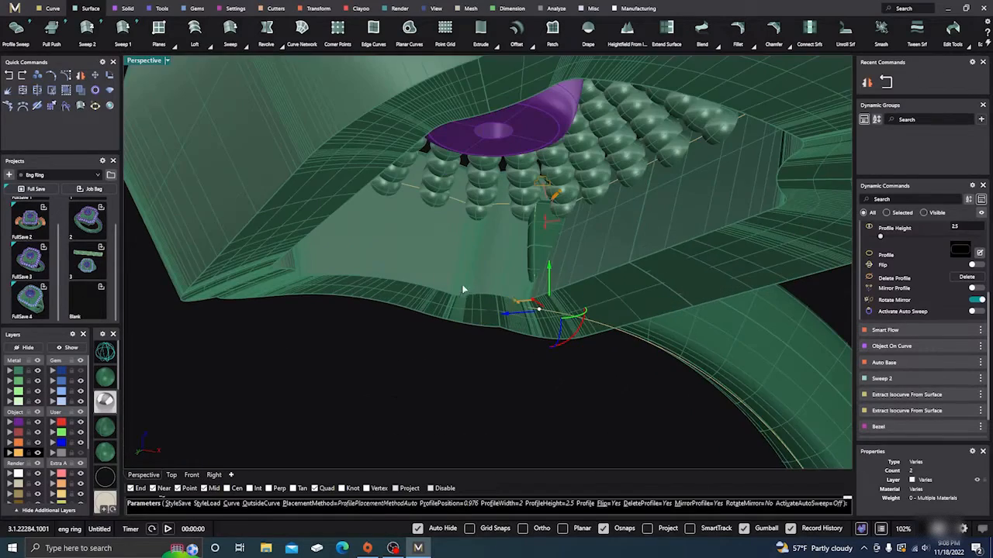
{"action": "left_click_drag", "start_coordinate": [541, 311], "coordinate": [569, 318]}
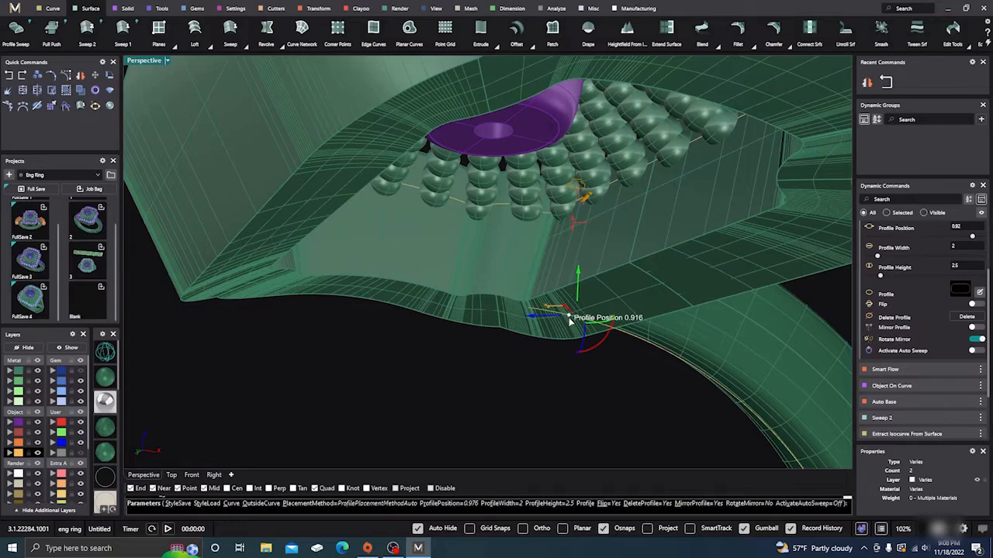
Rotate the upper profile slightly and push it farther into the head's wall.
{"action": "right_click_drag", "start_coordinate": [592, 377], "coordinate": [425, 391]}
{"action": "right_click_drag", "start_coordinate": [492, 339], "coordinate": [381, 363]}
{"action": "scroll", "coordinate": [403, 347], "scroll_direction": "up", "scroll_amount": 3}
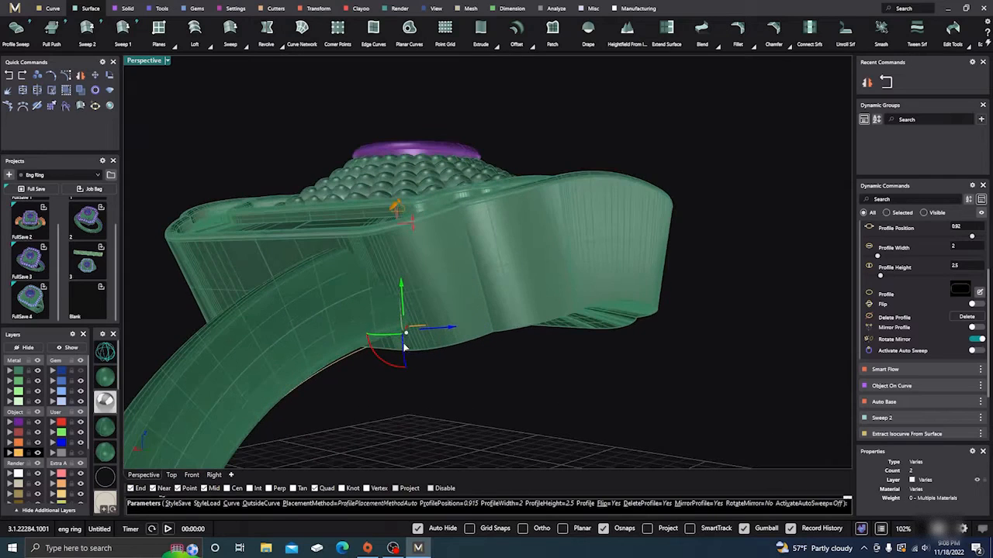
{"action": "left_click_drag", "start_coordinate": [383, 363], "coordinate": [391, 365]}
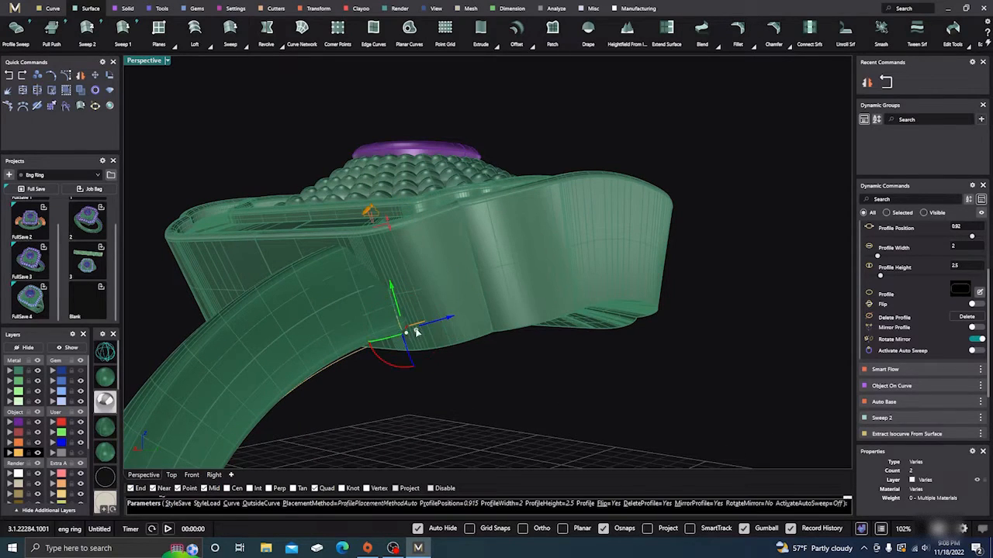
{"action": "scroll", "coordinate": [399, 346], "scroll_direction": "up", "scroll_amount": 5}
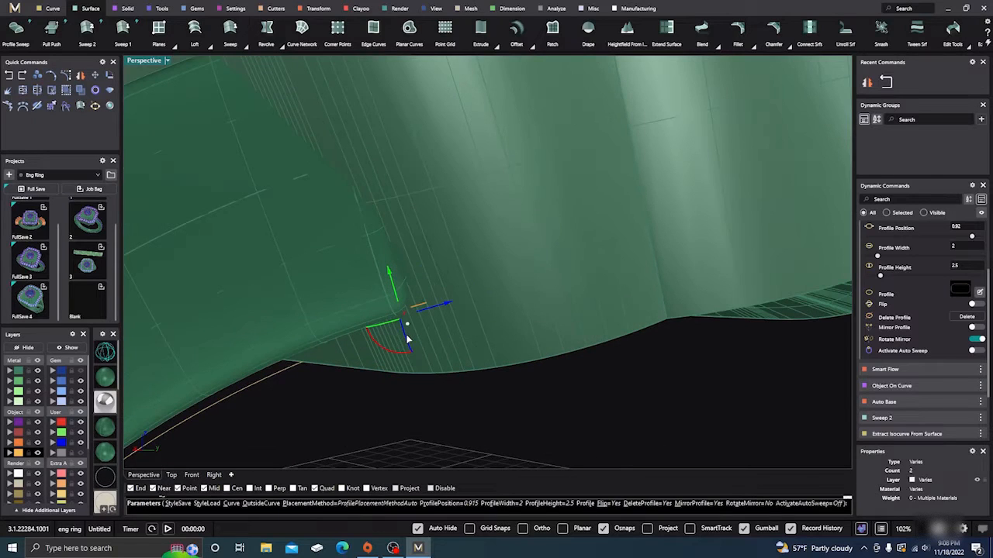
{"action": "right_click_drag", "start_coordinate": [460, 394], "coordinate": [476, 369]}
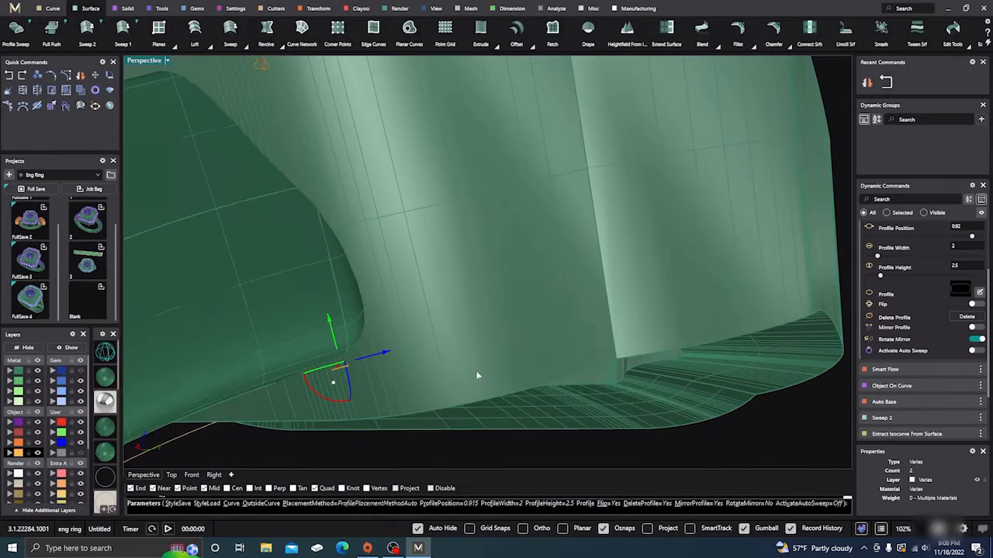
{"action": "left_click_drag", "start_coordinate": [387, 354], "coordinate": [433, 353]}
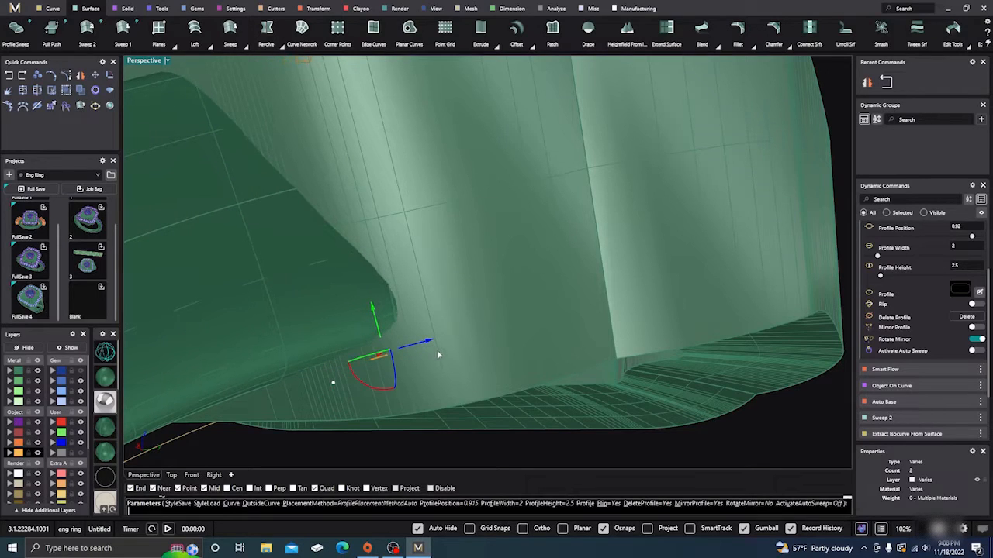
Set the upper profile's height to 2.4 mm.
{"action": "right_click_drag", "start_coordinate": [436, 350], "coordinate": [516, 400]}
{"action": "right_click_drag", "start_coordinate": [515, 394], "coordinate": [515, 390]}
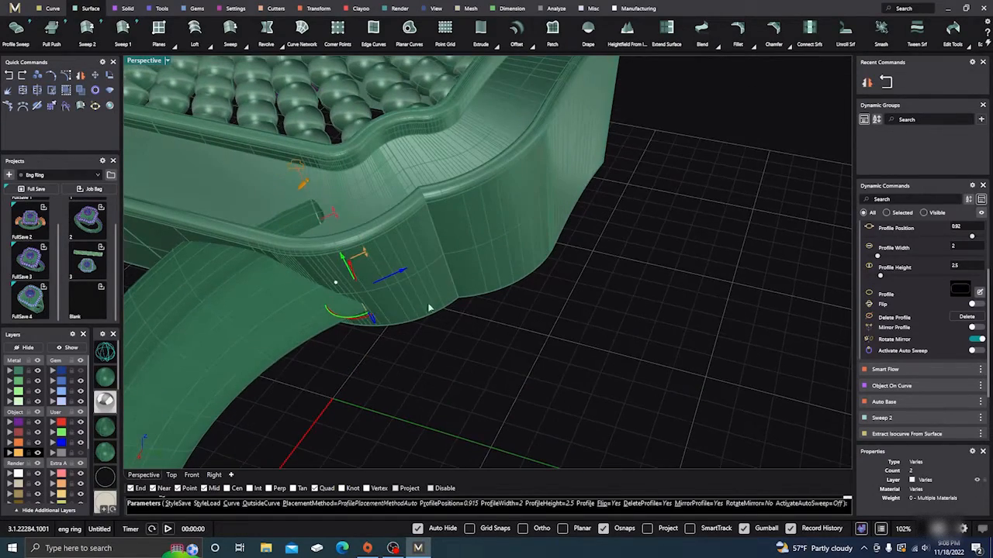
{"action": "left_click_drag", "start_coordinate": [336, 217], "coordinate": [337, 219]}
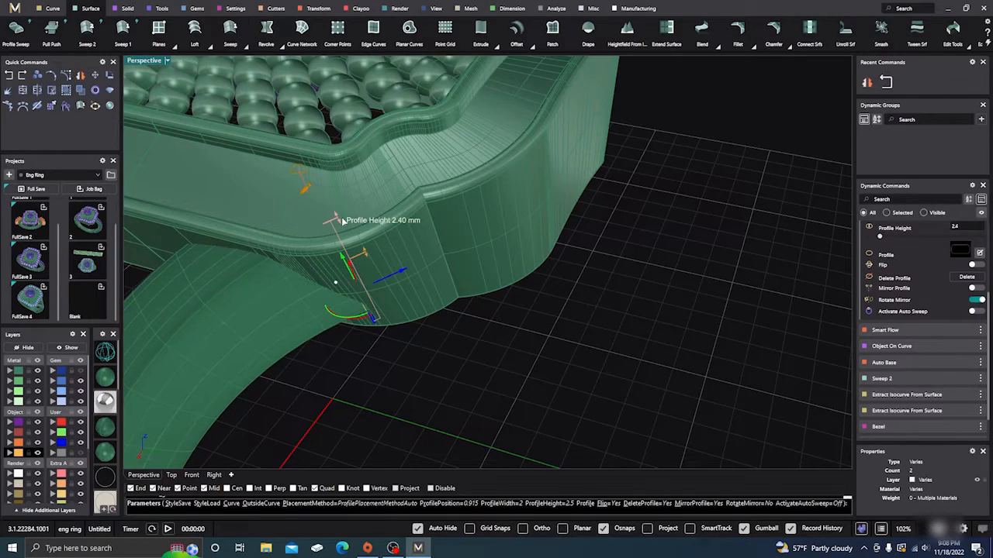
{"action": "right_click_drag", "start_coordinate": [414, 305], "coordinate": [505, 277]}
{"action": "scroll", "coordinate": [504, 278], "scroll_direction": "down", "scroll_amount": 10}
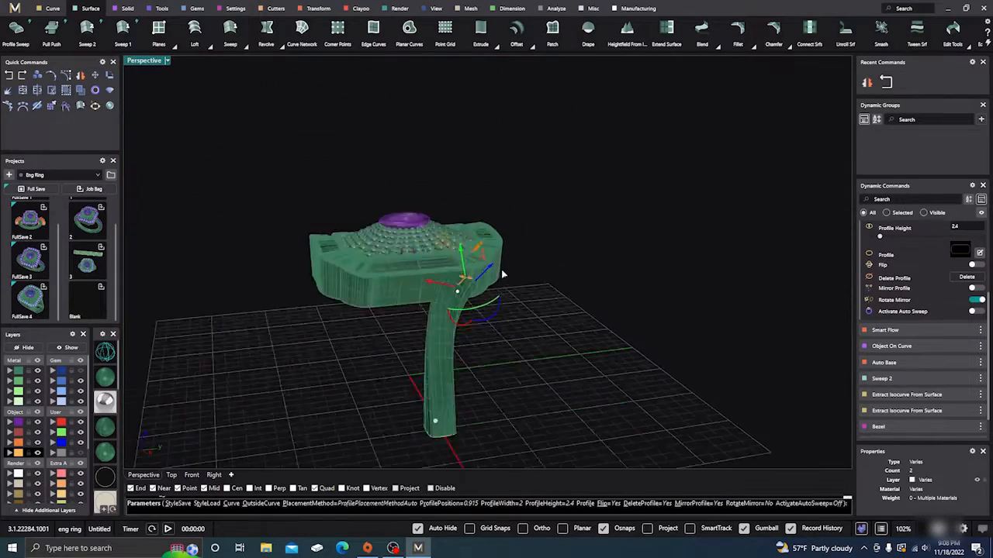
Shift the lower shank profile sideways until its inner edge meets the X axis, and accept the profile edit.
{"action": "scroll", "coordinate": [468, 379], "scroll_direction": "up", "scroll_amount": 10}
{"action": "left_click", "coordinate": [441, 330]}
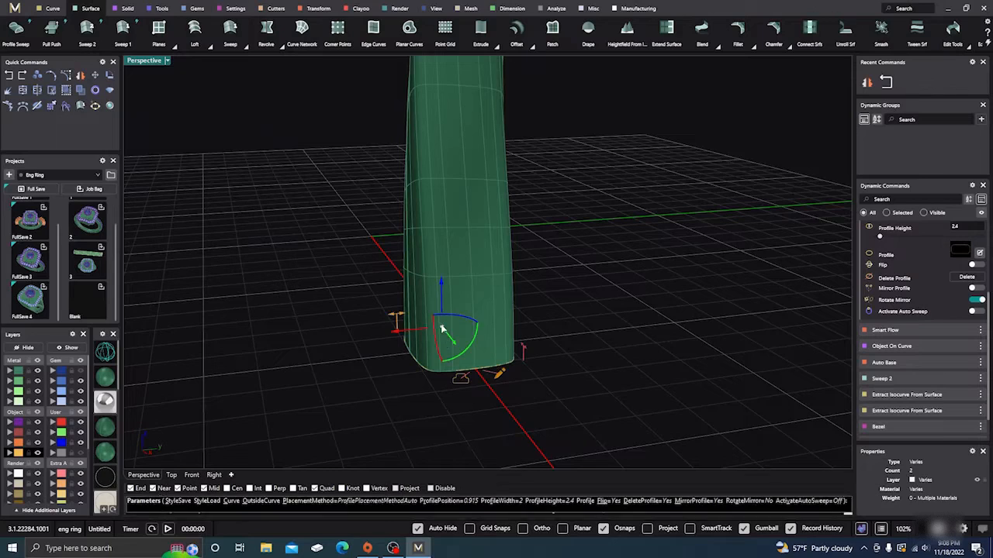
{"action": "right_click_drag", "start_coordinate": [396, 334], "coordinate": [375, 383]}
{"action": "key", "text": "Return"}
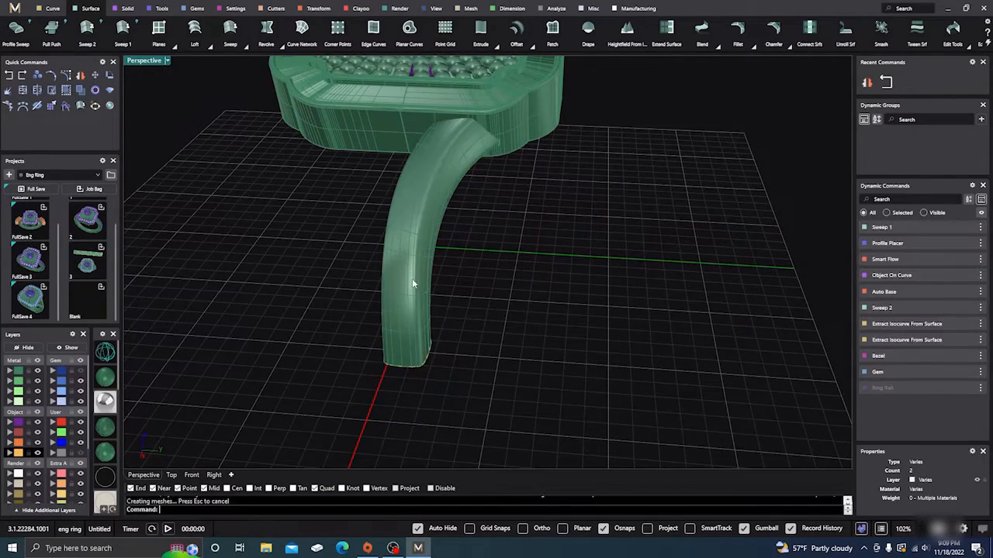
Mirror a copy of the adjusted shank arm across the X axis with the mirror plane starting at 0,0,0.
{"action": "left_click", "coordinate": [412, 278]}
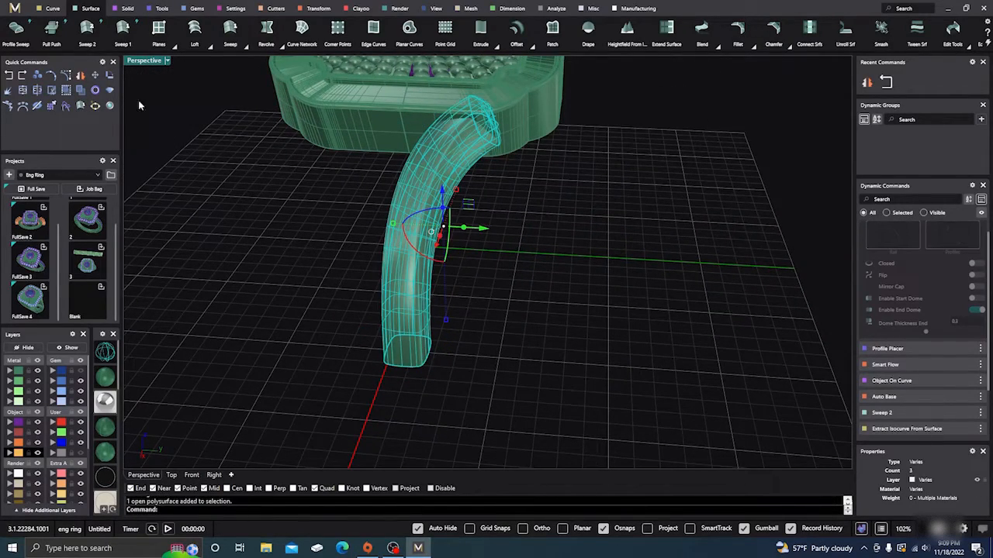
{"action": "left_click", "coordinate": [80, 75]}
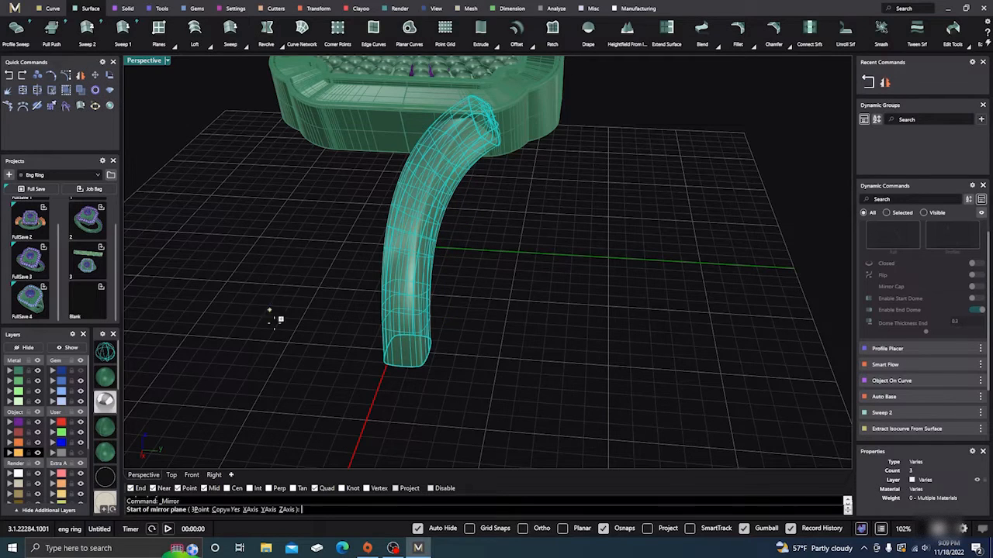
{"action": "scroll", "coordinate": [310, 430], "scroll_direction": "down", "scroll_amount": 1}
{"action": "type", "text": "0,0,0"}
{"action": "key", "text": "Return"}
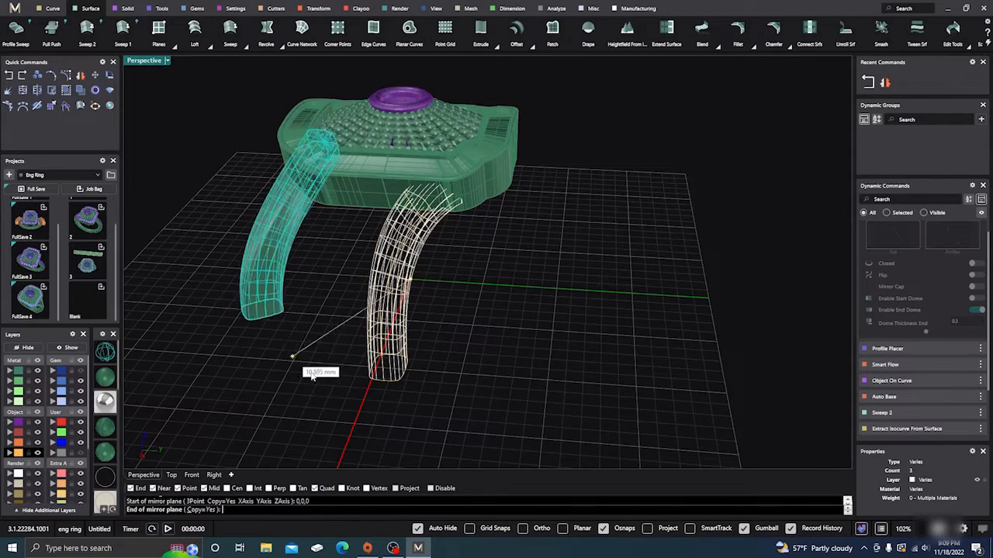
{"action": "left_click", "coordinate": [346, 448]}
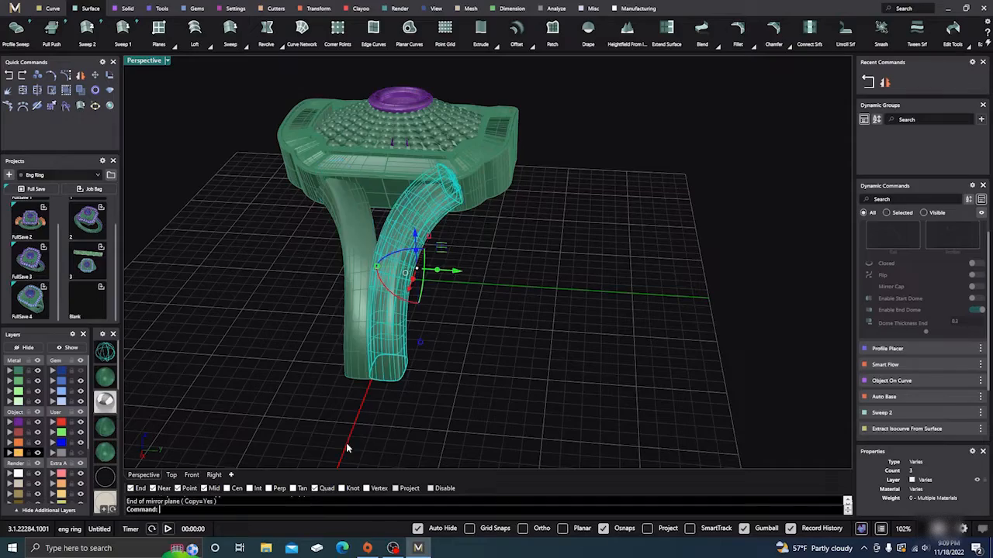
{"action": "left_click", "coordinate": [436, 399]}
Reopen the original arm's lower profile in Profile Placer and nudge it sideways toward the mirrored arm.
{"action": "right_click_drag", "start_coordinate": [437, 399], "coordinate": [422, 364]}
{"action": "scroll", "coordinate": [381, 362], "scroll_direction": "up", "scroll_amount": 5}
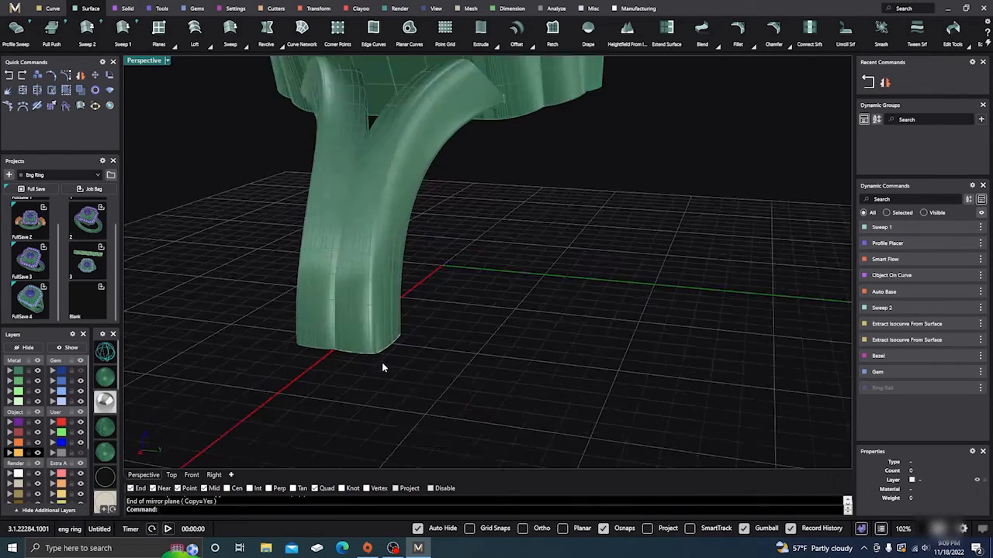
{"action": "left_click", "coordinate": [384, 345]}
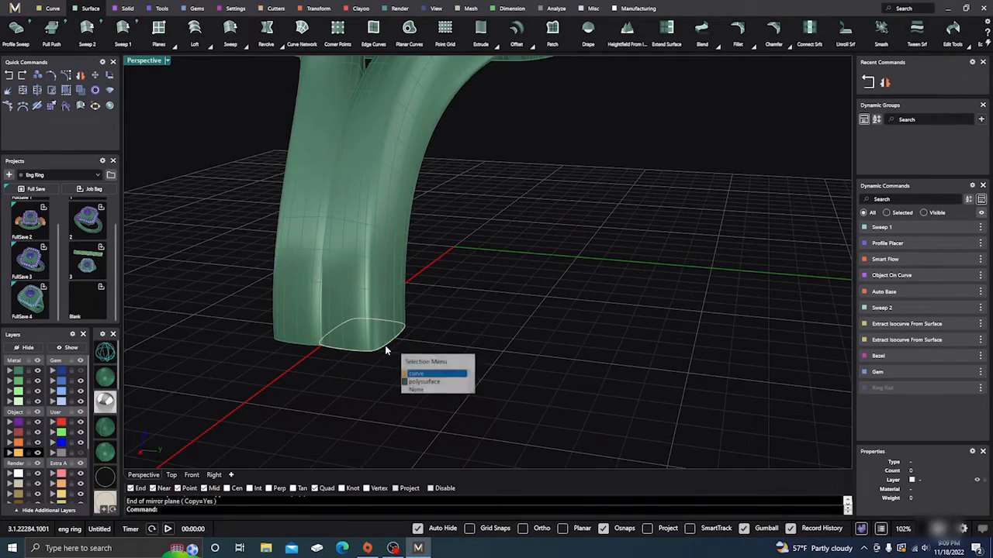
{"action": "left_click", "coordinate": [428, 376]}
{"action": "left_click", "coordinate": [962, 244]}
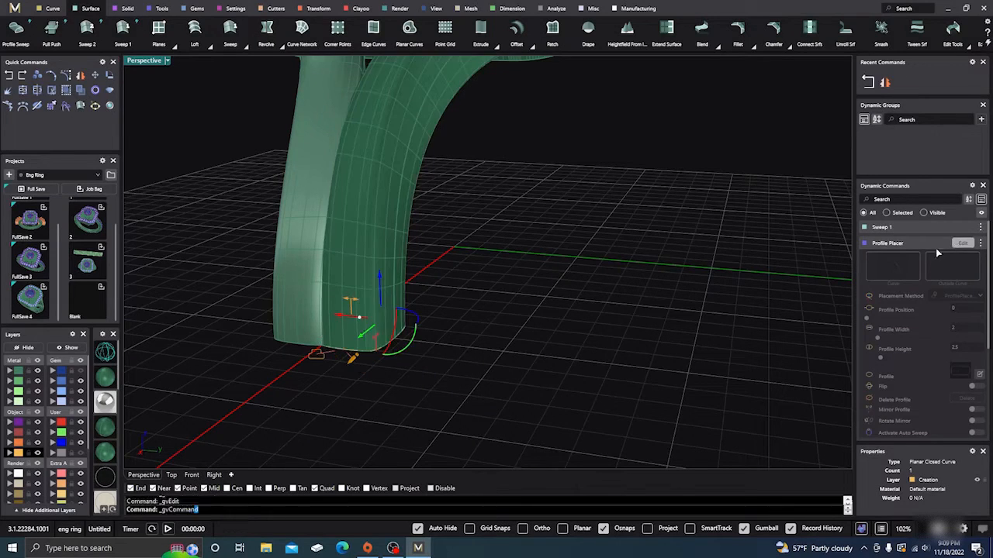
{"action": "right_click_drag", "start_coordinate": [512, 380], "coordinate": [486, 374]}
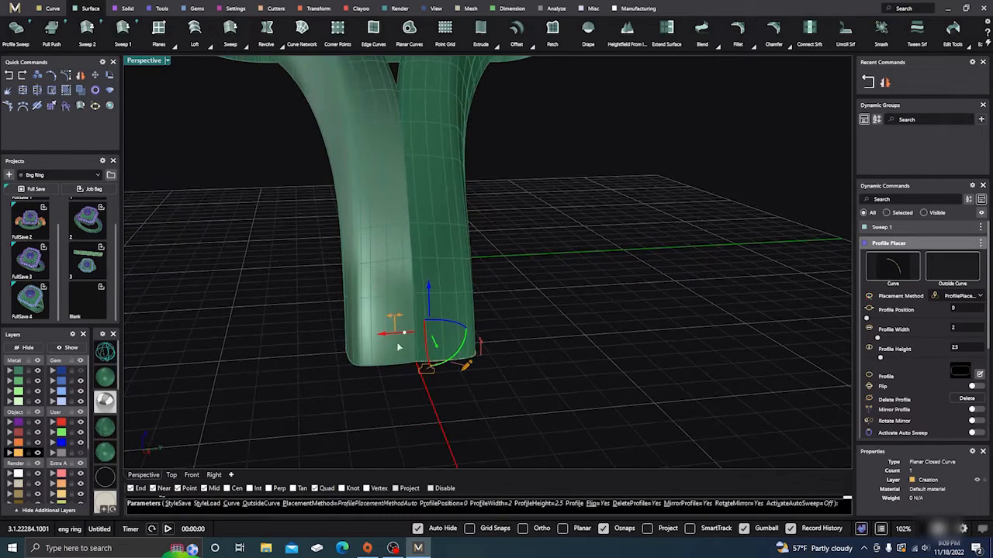
{"action": "left_click_drag", "start_coordinate": [384, 336], "coordinate": [370, 333]}
{"action": "scroll", "coordinate": [528, 399], "scroll_direction": "down", "scroll_amount": 4}
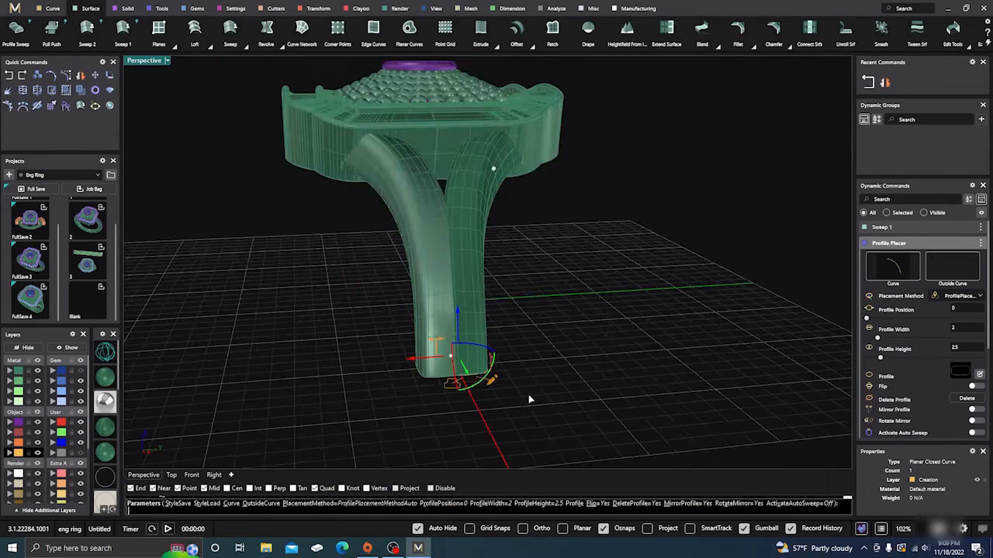
Select the original shank arm's upper profile and adjust its width beneath the head.
{"action": "right_click_drag", "start_coordinate": [529, 399], "coordinate": [515, 327]}
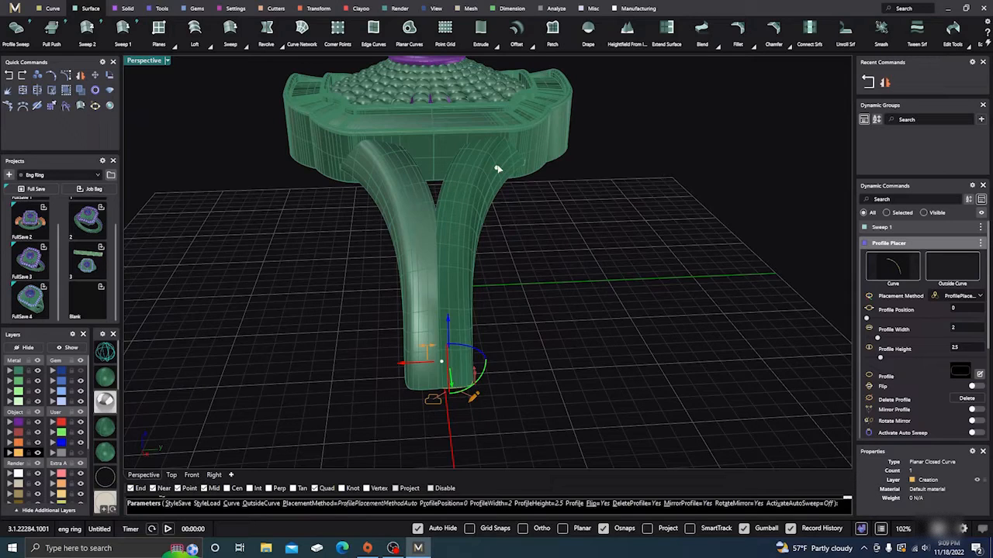
{"action": "left_click", "coordinate": [497, 169]}
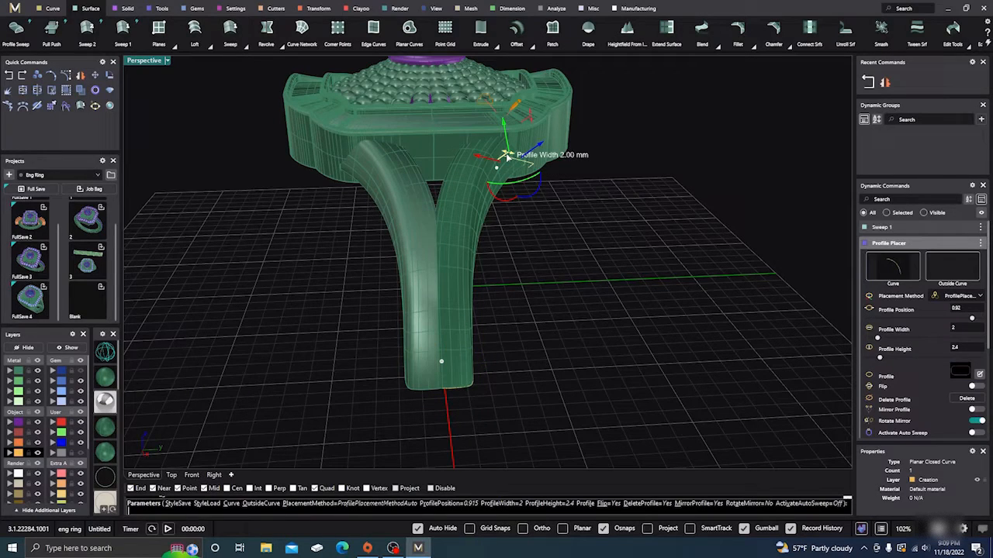
{"action": "left_click_drag", "start_coordinate": [506, 155], "coordinate": [518, 157]}
Set the lower profile's width to 1.6 mm, nudge it sideways, and accept the profile edit.
{"action": "right_click_drag", "start_coordinate": [477, 373], "coordinate": [457, 370]}
{"action": "left_click", "coordinate": [453, 367]}
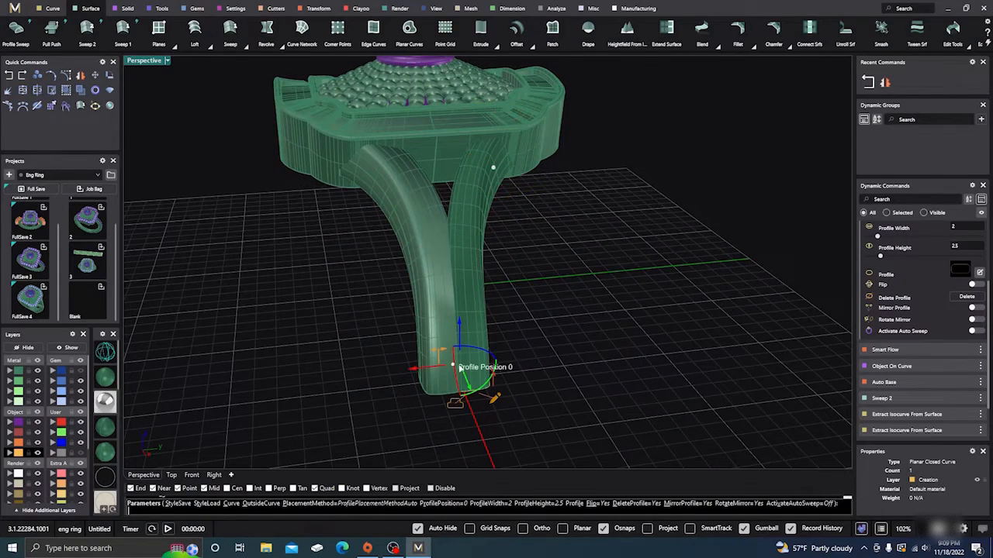
{"action": "left_click_drag", "start_coordinate": [444, 351], "coordinate": [449, 351]}
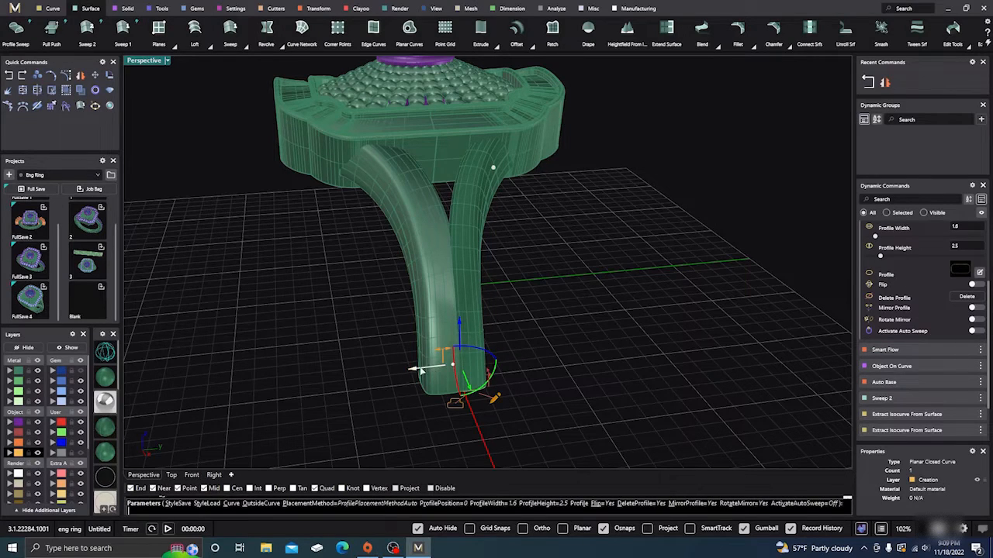
{"action": "left_click_drag", "start_coordinate": [414, 368], "coordinate": [421, 368]}
{"action": "right_click_drag", "start_coordinate": [443, 431], "coordinate": [460, 449]}
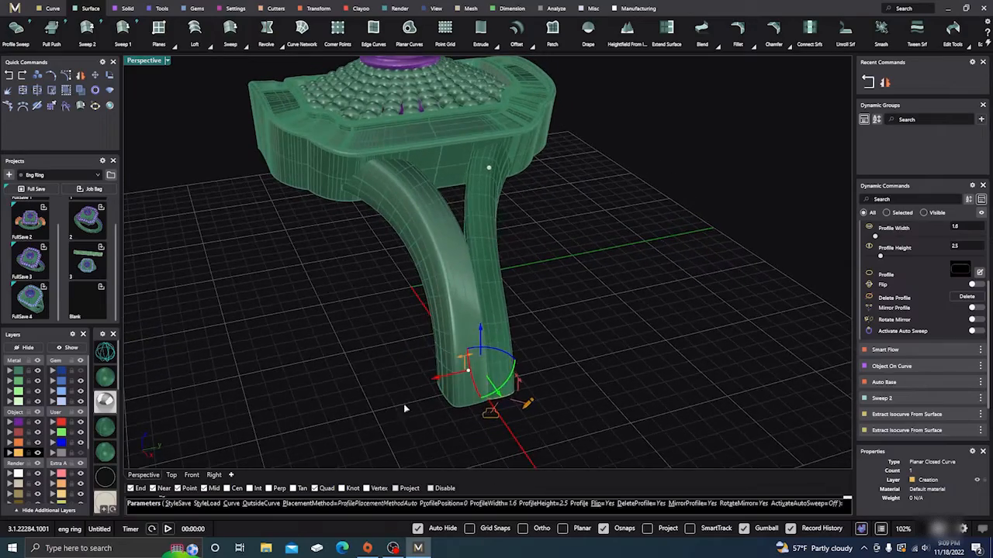
{"action": "right_click", "coordinate": [403, 404]}
Delete the mirrored copy of the shank arm, keeping the original arm.
{"action": "right_click_drag", "start_coordinate": [426, 336], "coordinate": [310, 294]}
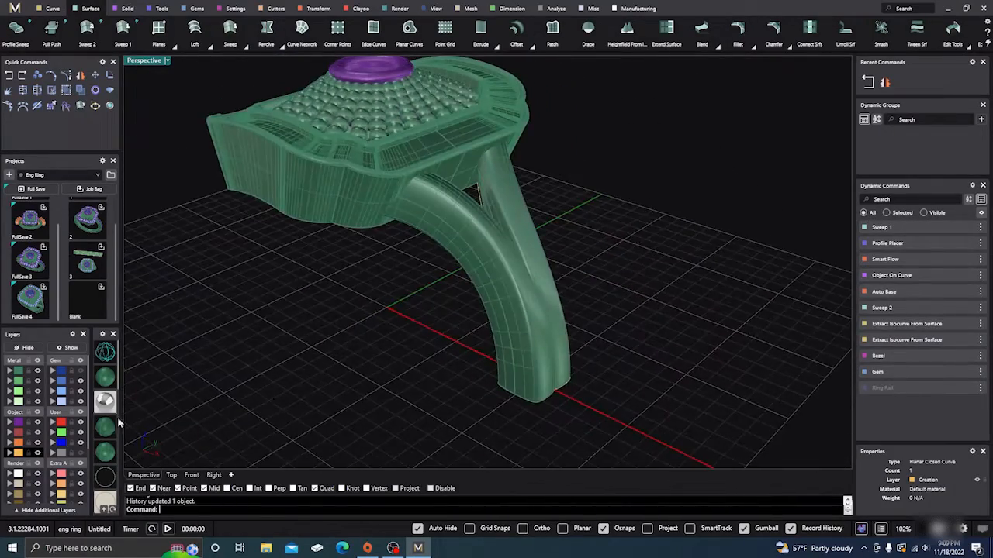
{"action": "left_click", "coordinate": [105, 403]}
{"action": "mouse_move", "coordinate": [406, 343]}
{"action": "right_mouse_down"}
{"action": "mouse_move", "coordinate": [435, 387]}
{"action": "mouse_move", "coordinate": [421, 414]}
{"action": "mouse_move", "coordinate": [430, 356]}
{"action": "mouse_move", "coordinate": [394, 317]}
{"action": "mouse_move", "coordinate": [473, 245]}
{"action": "mouse_move", "coordinate": [459, 343]}
{"action": "mouse_move", "coordinate": [483, 362]}
{"action": "mouse_move", "coordinate": [490, 354]}
{"action": "mouse_move", "coordinate": [495, 326]}
{"action": "mouse_move", "coordinate": [423, 359]}
{"action": "right_mouse_up"}
{"action": "left_click", "coordinate": [106, 378]}
{"action": "scroll", "coordinate": [474, 323], "scroll_direction": "down", "scroll_amount": 3}
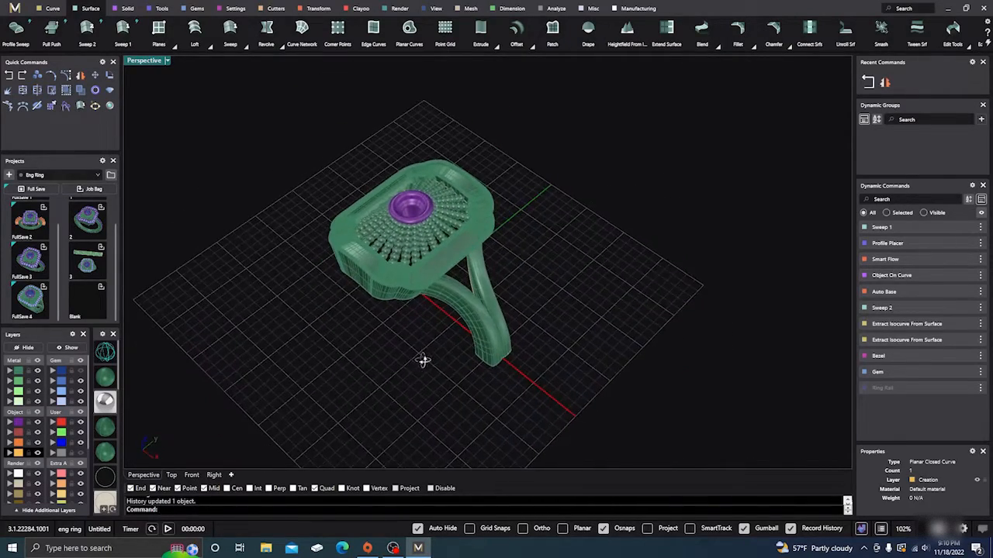
{"action": "scroll", "coordinate": [472, 316], "scroll_direction": "up", "scroll_amount": 5}
{"action": "left_click", "coordinate": [456, 298]}
{"action": "key", "text": "Delete"}
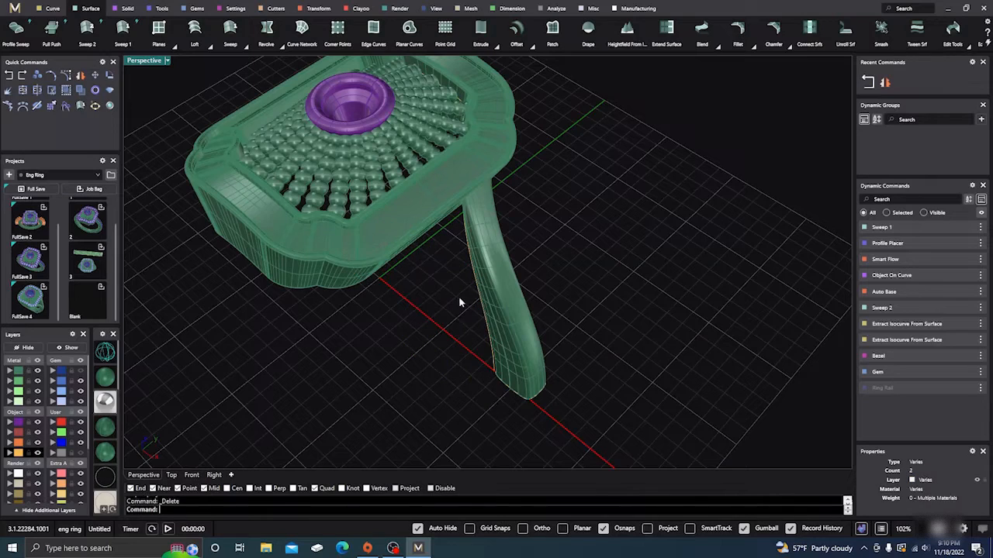
Examine the remaining shank arm and how its lower end sits against the X axis.
{"action": "scroll", "coordinate": [470, 326], "scroll_direction": "down", "scroll_amount": 3}
{"action": "mouse_move", "coordinate": [472, 338]}
{"action": "right_mouse_down"}
{"action": "mouse_move", "coordinate": [432, 288]}
{"action": "mouse_move", "coordinate": [458, 326]}
{"action": "right_mouse_up"}
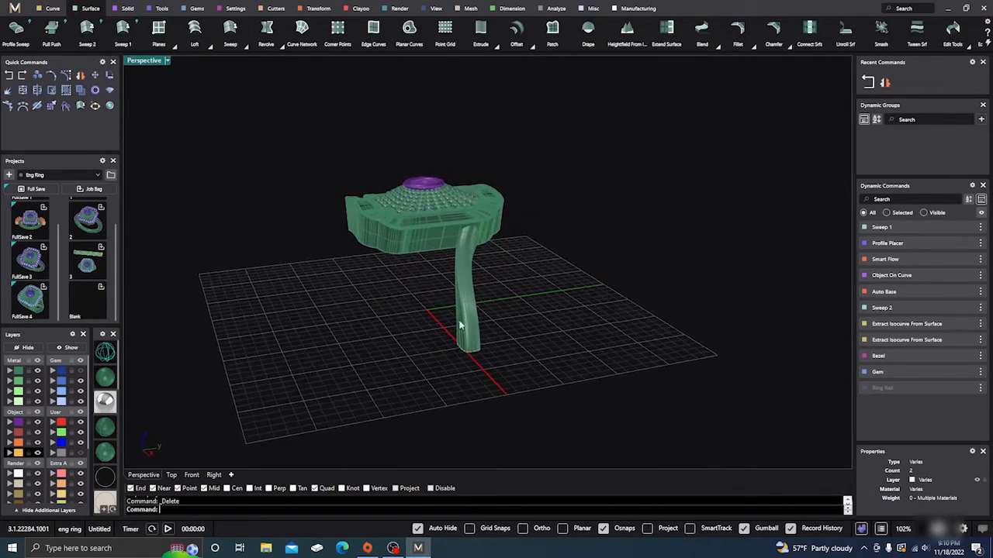
{"action": "scroll", "coordinate": [463, 334], "scroll_direction": "up", "scroll_amount": 4}
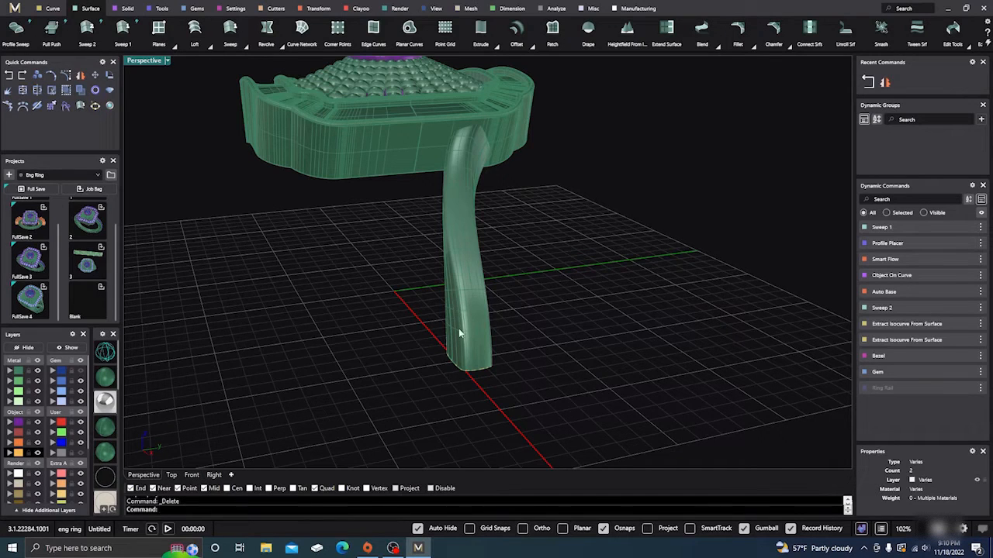
{"action": "scroll", "coordinate": [465, 349], "scroll_direction": "down", "scroll_amount": 3}
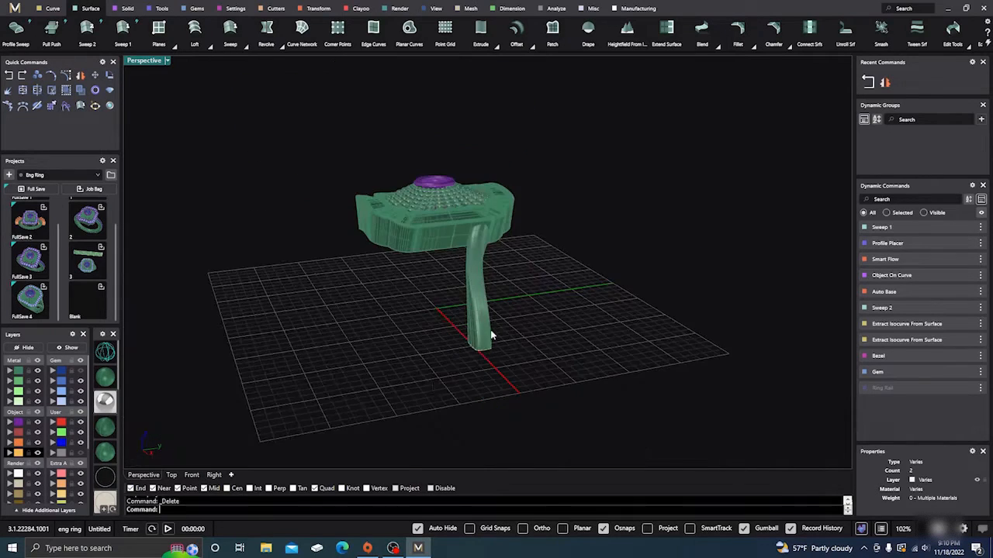
{"action": "right_click_drag", "start_coordinate": [489, 333], "coordinate": [505, 355]}
{"action": "scroll", "coordinate": [503, 353], "scroll_direction": "up", "scroll_amount": 3}
{"action": "scroll", "coordinate": [503, 353], "scroll_direction": "down", "scroll_amount": 3}
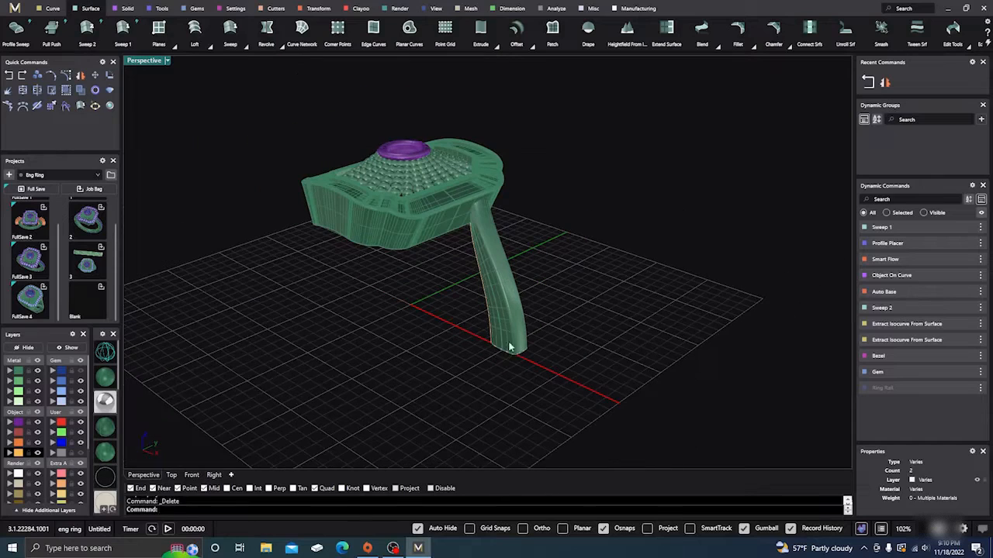
{"action": "right_click_drag", "start_coordinate": [352, 333], "coordinate": [411, 343]}
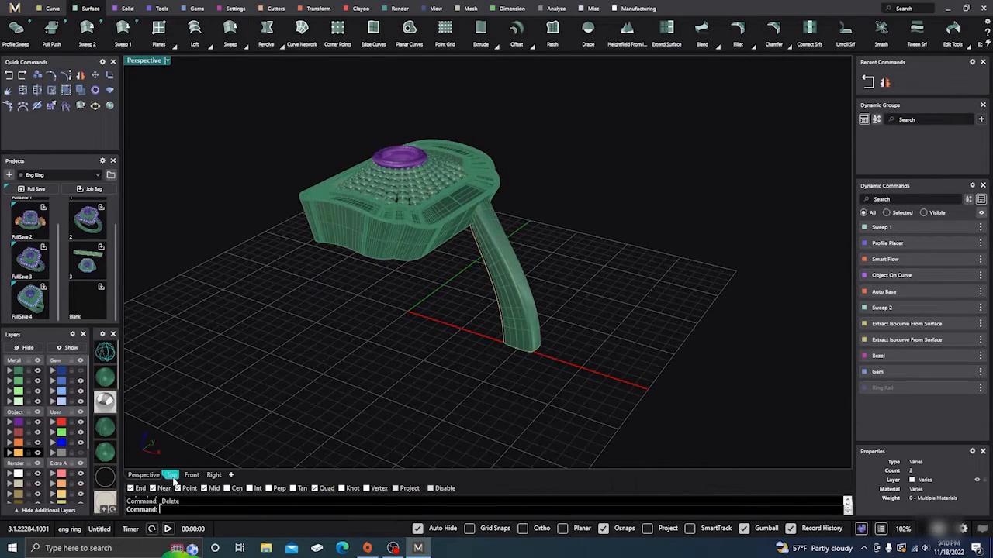
Draw a rectangular plane through the origin in the Front view, large enough to enclose the head and the shank arm.
{"action": "left_click", "coordinate": [172, 475]}
{"action": "scroll", "coordinate": [527, 332], "scroll_direction": "down", "scroll_amount": 2}
{"action": "right_click_drag", "start_coordinate": [545, 348], "coordinate": [573, 330]}
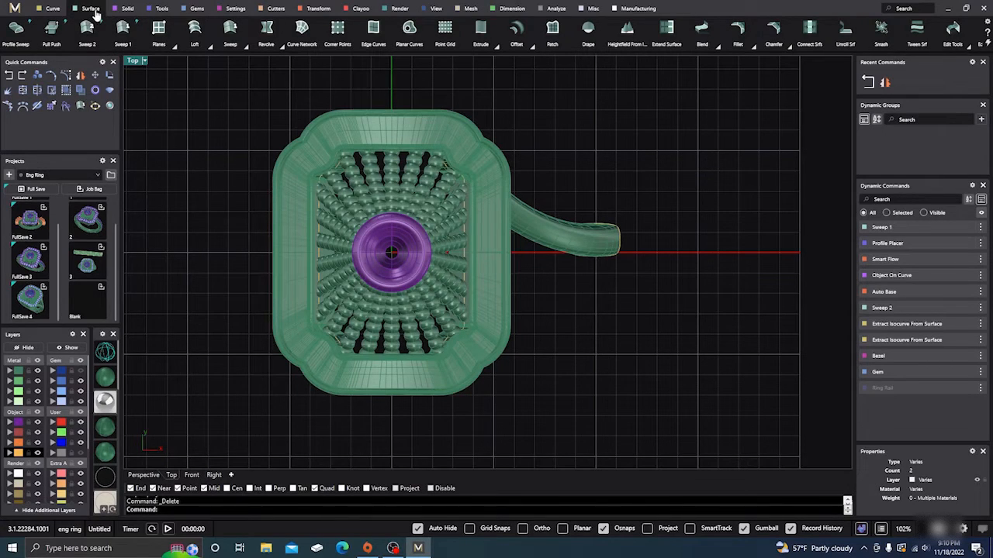
{"action": "left_click", "coordinate": [191, 475]}
{"action": "scroll", "coordinate": [260, 184], "scroll_direction": "down", "scroll_amount": 3}
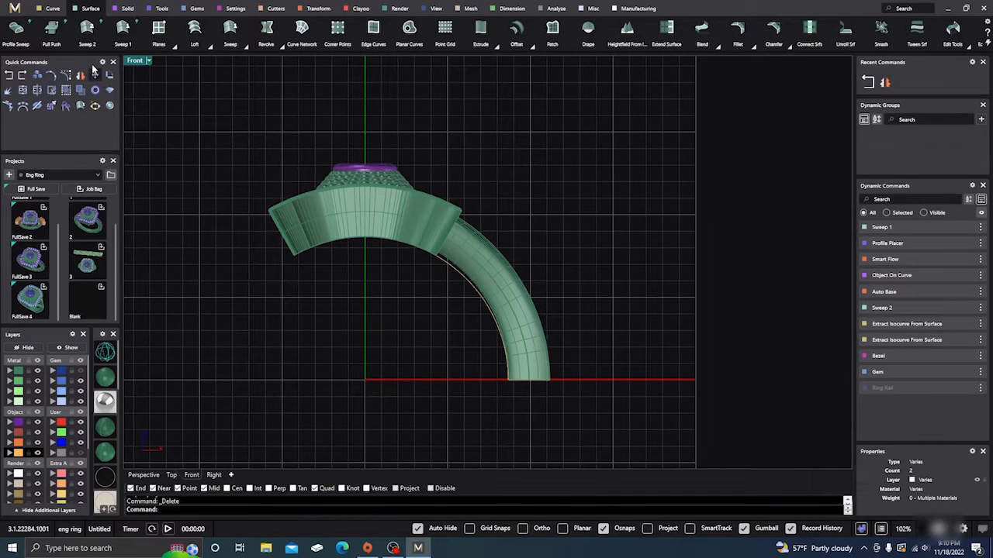
{"action": "left_click", "coordinate": [159, 33]}
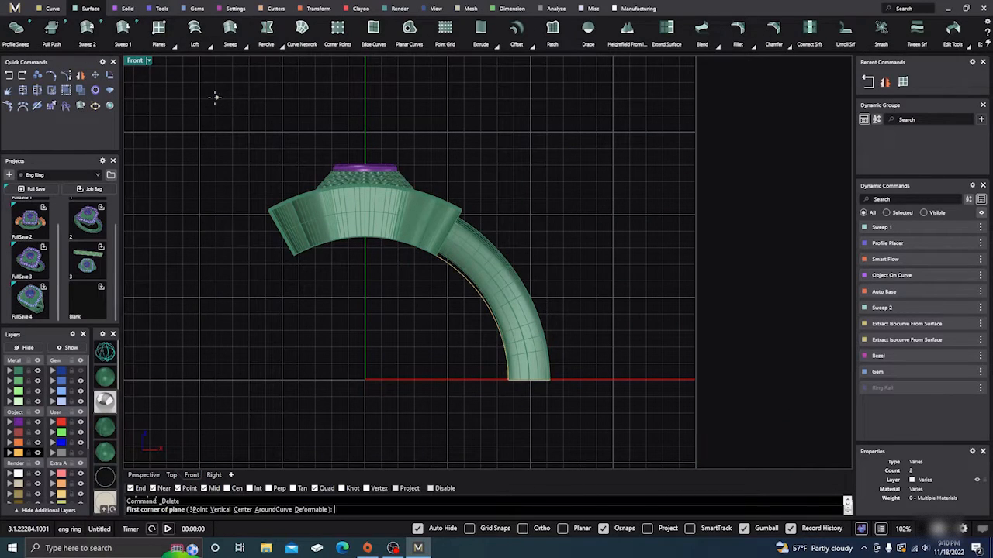
{"action": "left_click", "coordinate": [214, 97]}
{"action": "left_click", "coordinate": [588, 437]}
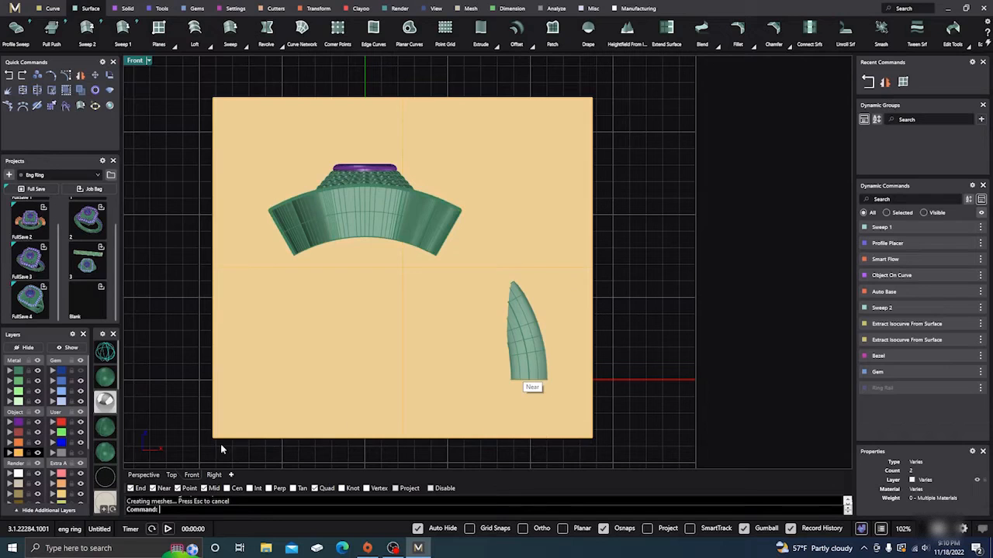
Split the shank arm using the plane as the cutting object, and delete the plane.
{"action": "left_click", "coordinate": [144, 475]}
{"action": "right_click_drag", "start_coordinate": [481, 350], "coordinate": [381, 333]}
{"action": "left_click", "coordinate": [455, 279]}
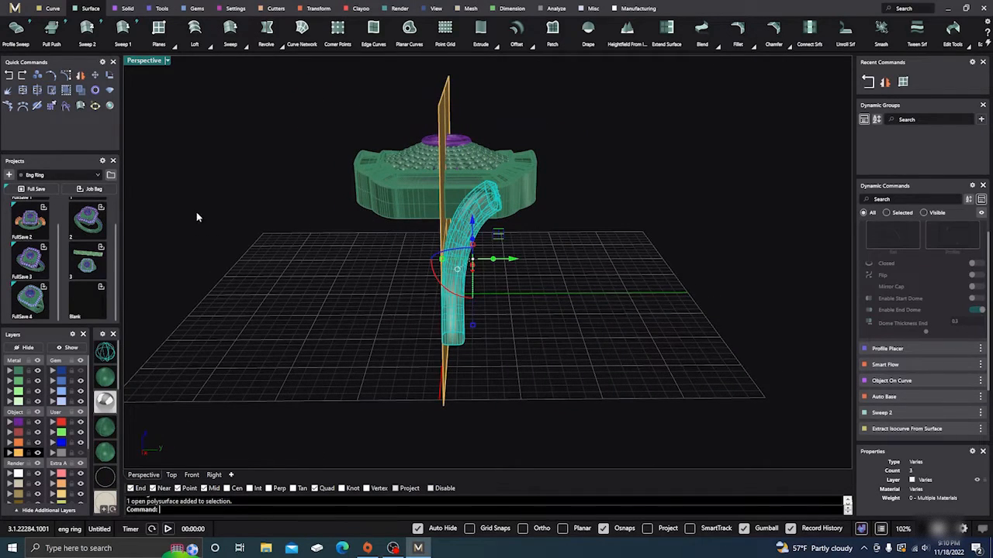
{"action": "left_click", "coordinate": [36, 89]}
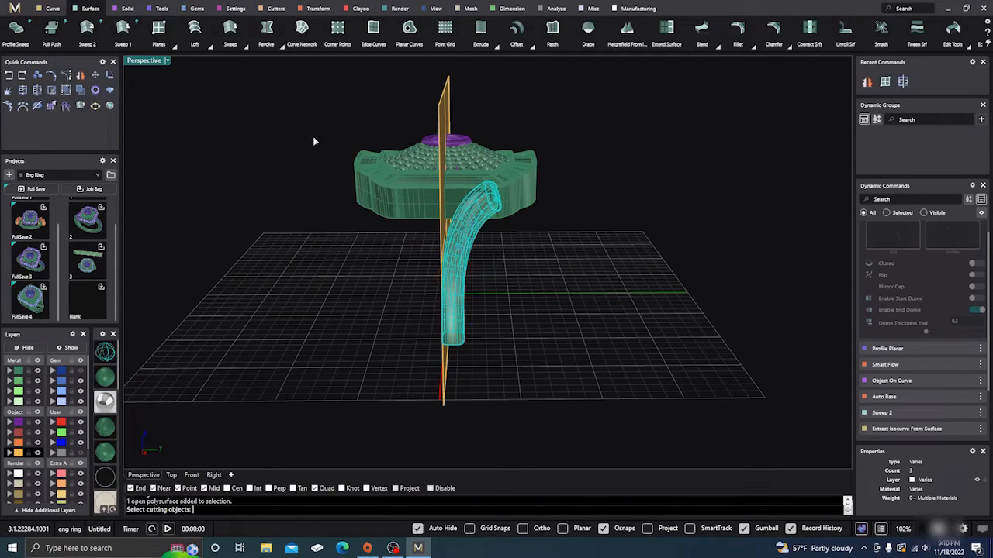
{"action": "left_click", "coordinate": [444, 111]}
{"action": "key", "text": "Return"}
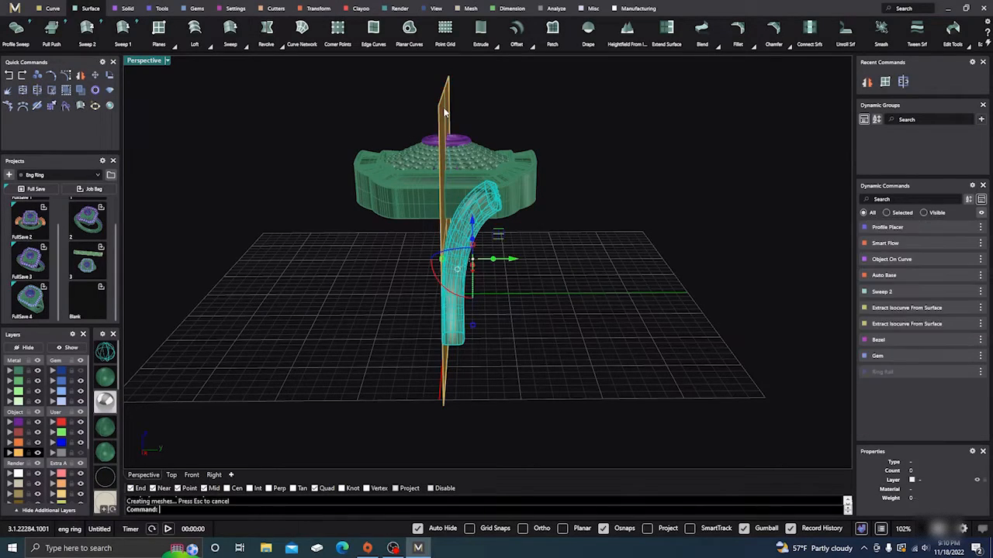
{"action": "key", "text": "Delete"}
Isolate the sliver cut off beyond the X axis by hiding the main arm, delete it, and show the arm again.
{"action": "right_click_drag", "start_coordinate": [390, 351], "coordinate": [462, 276]}
{"action": "left_click", "coordinate": [471, 268]}
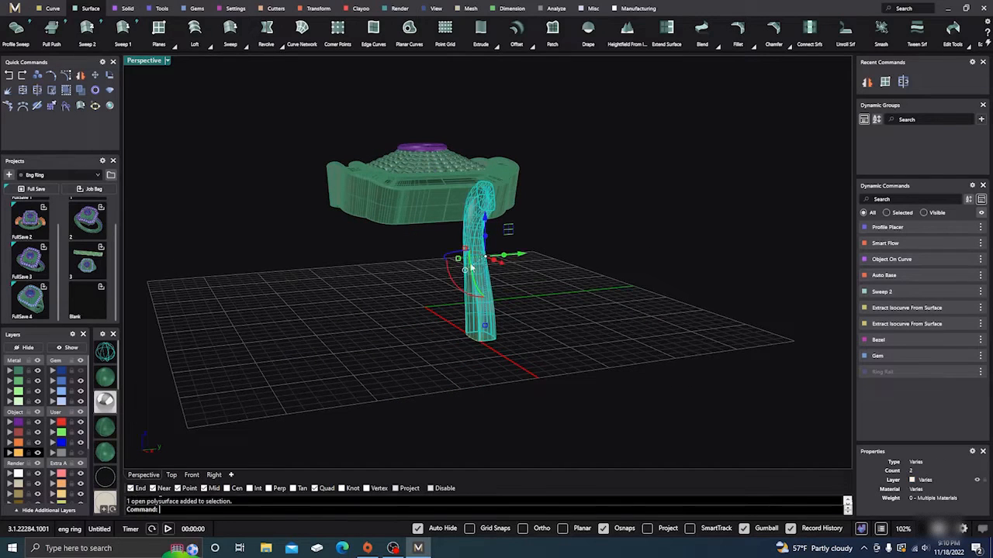
{"action": "left_click", "coordinate": [27, 348]}
{"action": "right_click_drag", "start_coordinate": [155, 356], "coordinate": [361, 371]}
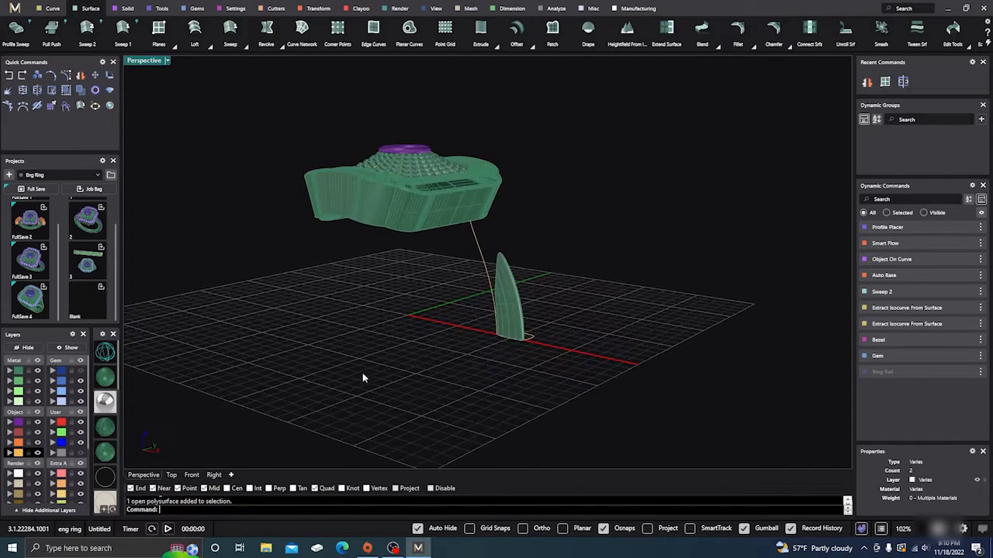
{"action": "left_click", "coordinate": [505, 299]}
{"action": "key", "text": "Delete"}
{"action": "right_click_drag", "start_coordinate": [432, 380], "coordinate": [332, 390]}
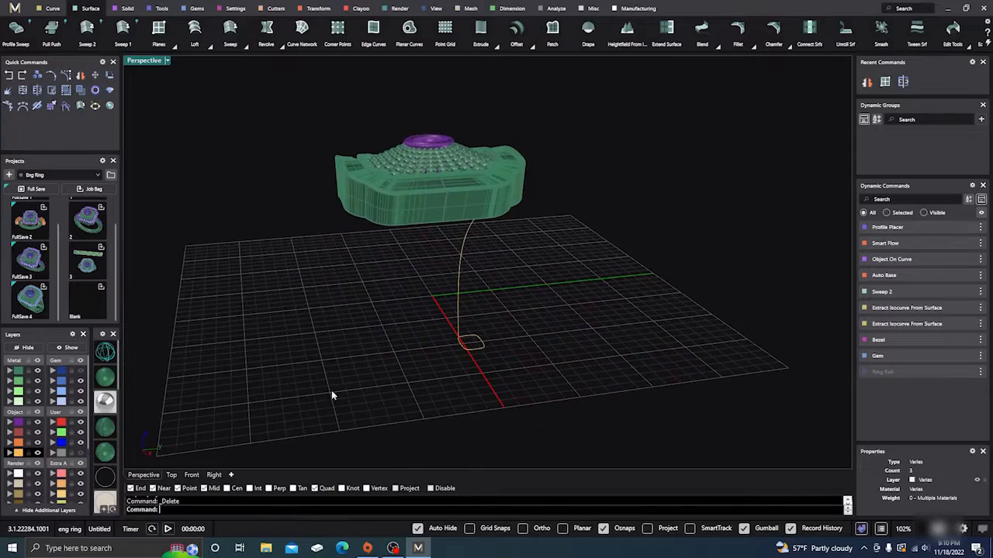
{"action": "left_click", "coordinate": [71, 348]}
Mirror a copy of the trimmed shank arm across the X axis with the mirror plane starting at 0,0,0.
{"action": "right_click_drag", "start_coordinate": [306, 344], "coordinate": [488, 277]}
{"action": "left_click", "coordinate": [485, 271]}
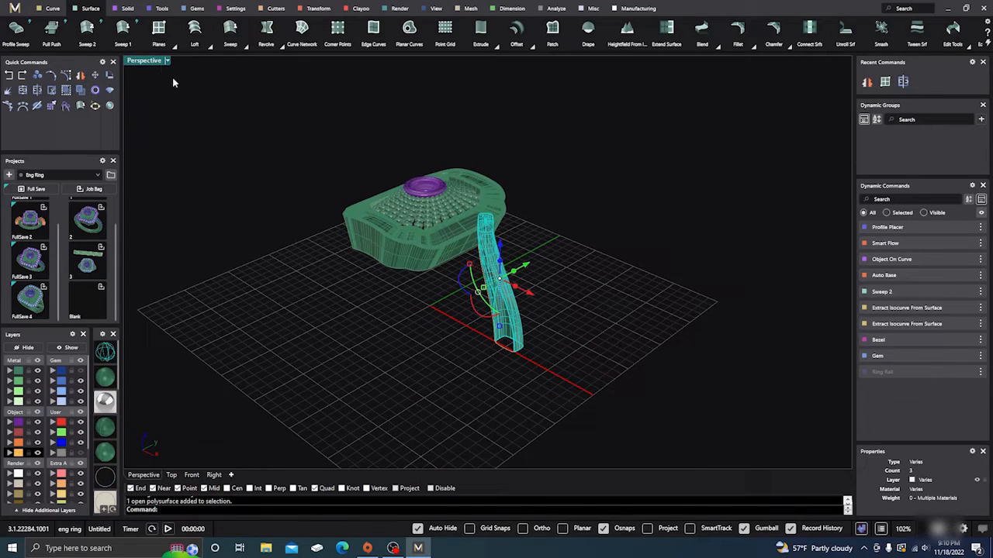
{"action": "left_click", "coordinate": [80, 76]}
{"action": "type", "text": "0,0,0"}
{"action": "key", "text": "Return"}
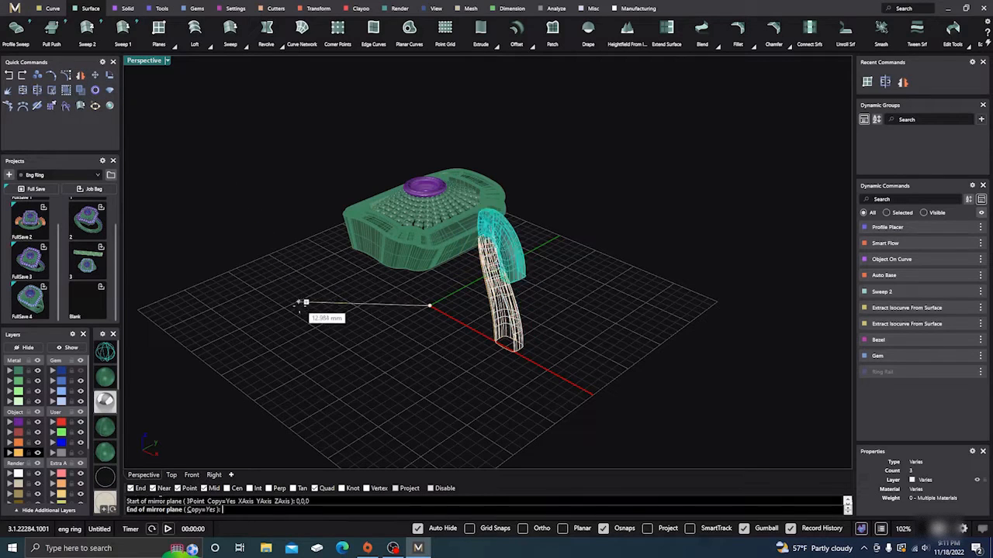
{"action": "left_click", "coordinate": [299, 227]}
{"action": "left_click", "coordinate": [364, 348]}
{"action": "right_click_drag", "start_coordinate": [364, 349], "coordinate": [351, 347]}
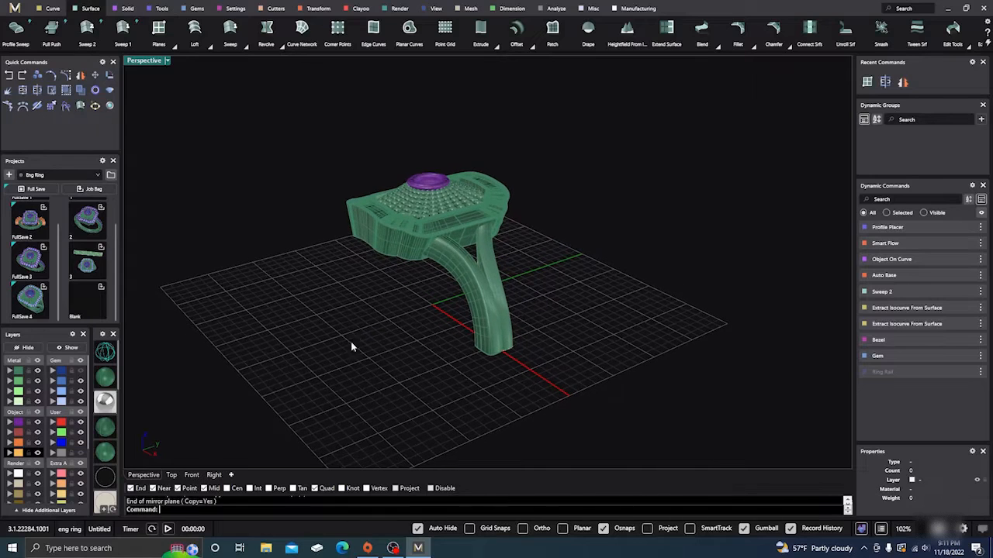
Join the two trimmed shank arms into a single polysurface.
{"action": "left_click", "coordinate": [474, 302]}
{"action": "left_click", "coordinate": [489, 262], "text": "shift"}
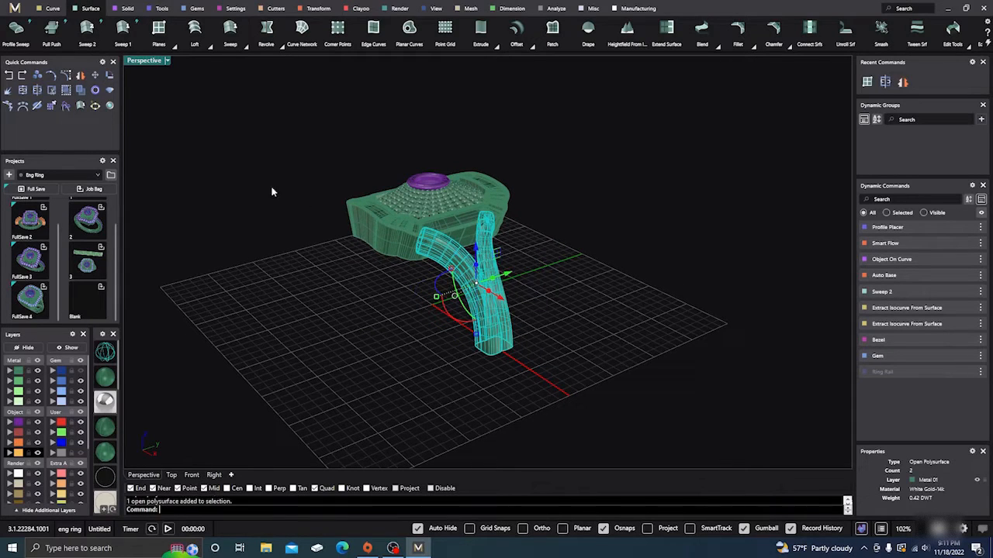
{"action": "left_click", "coordinate": [22, 90]}
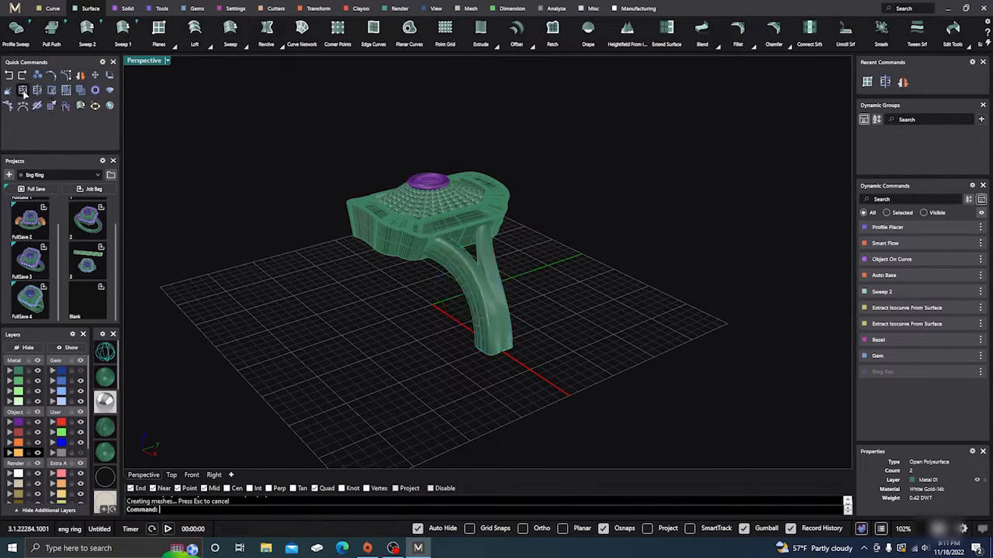
Examine the joined shank from below, checking its open lower end and the interior seam between the arms.
{"action": "left_click", "coordinate": [501, 312]}
{"action": "right_click_drag", "start_coordinate": [401, 326], "coordinate": [369, 231]}
{"action": "left_click", "coordinate": [424, 342]}
{"action": "scroll", "coordinate": [478, 232], "scroll_direction": "up", "scroll_amount": 10}
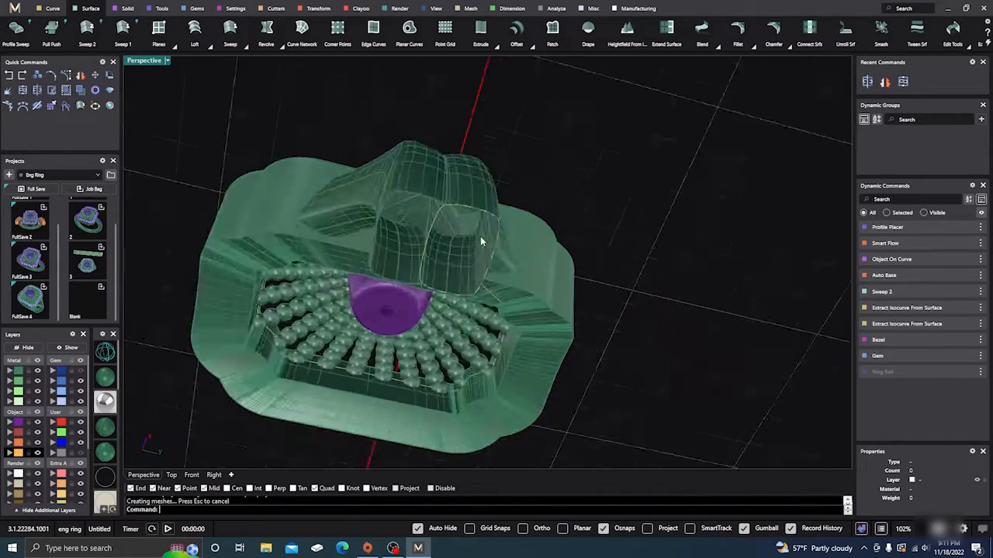
{"action": "right_click_drag", "start_coordinate": [461, 232], "coordinate": [449, 142]}
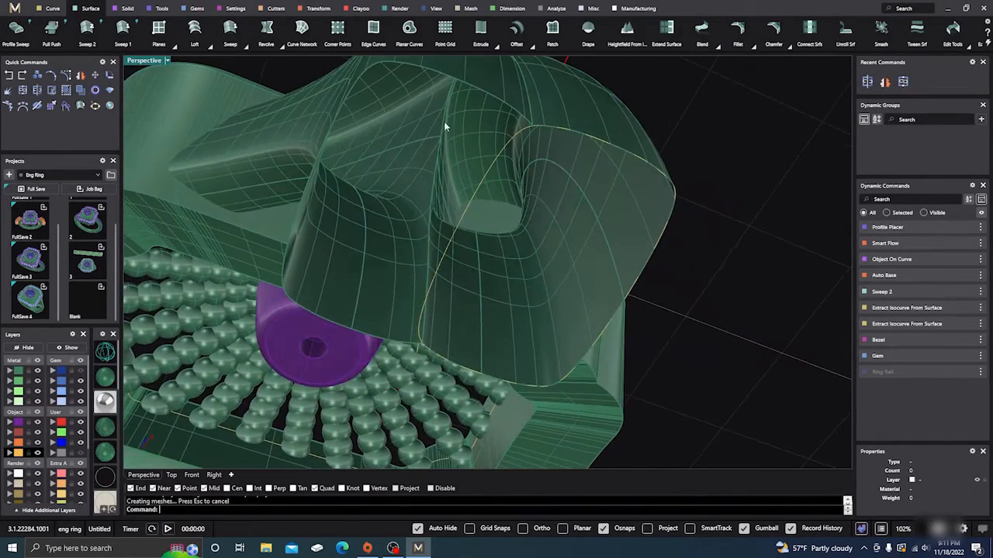
{"action": "right_click_drag", "start_coordinate": [434, 207], "coordinate": [483, 191]}
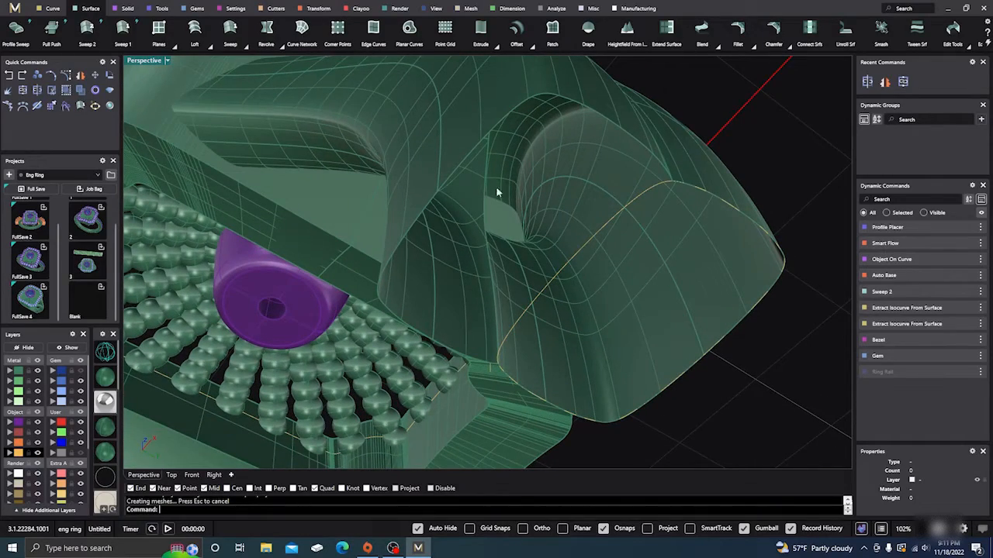
{"action": "scroll", "coordinate": [515, 198], "scroll_direction": "down", "scroll_amount": 9}
{"action": "right_click_drag", "start_coordinate": [525, 203], "coordinate": [492, 258]}
{"action": "scroll", "coordinate": [544, 270], "scroll_direction": "down", "scroll_amount": 10}
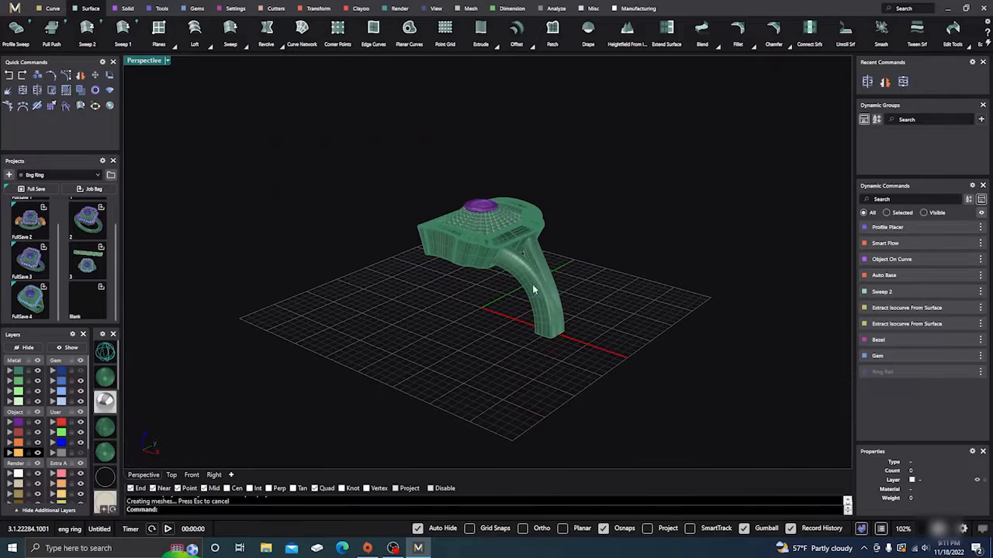
Mirror a copy of the joined split shank to the opposite side of the head with the mirror plane starting at 0,0,0.
{"action": "left_click", "coordinate": [511, 285]}
{"action": "left_click", "coordinate": [80, 76]}
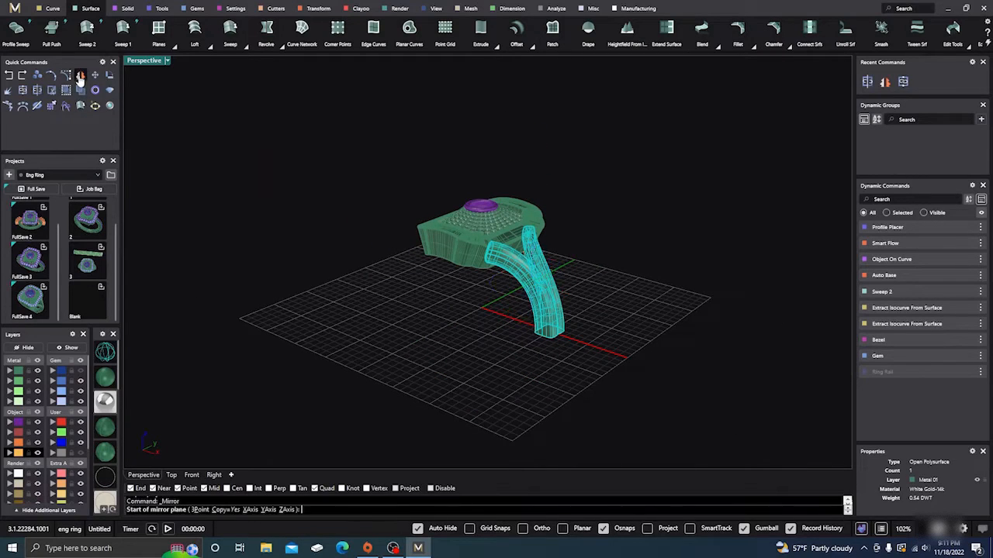
{"action": "type", "text": "0"}
{"action": "key", "text": "Return"}
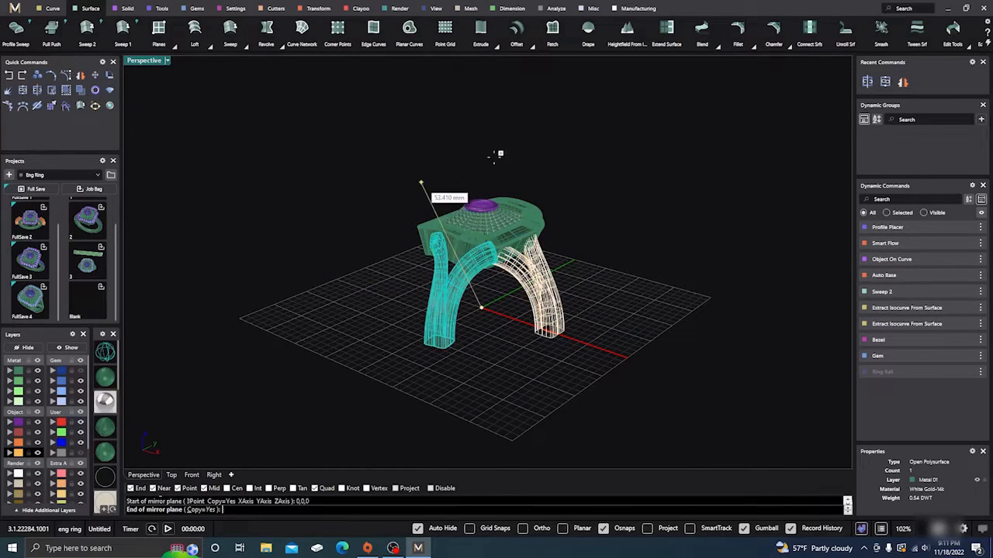
{"action": "left_click", "coordinate": [615, 236]}
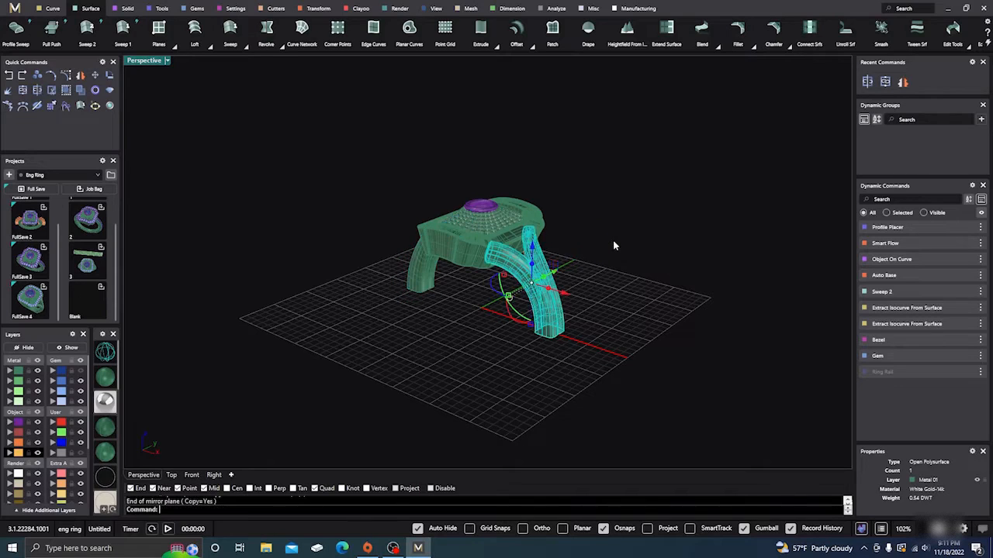
Move the construction objects on the Creation layer to the User 04 layer.
{"action": "right_click_drag", "start_coordinate": [603, 236], "coordinate": [472, 292]}
{"action": "scroll", "coordinate": [505, 280], "scroll_direction": "up", "scroll_amount": 6}
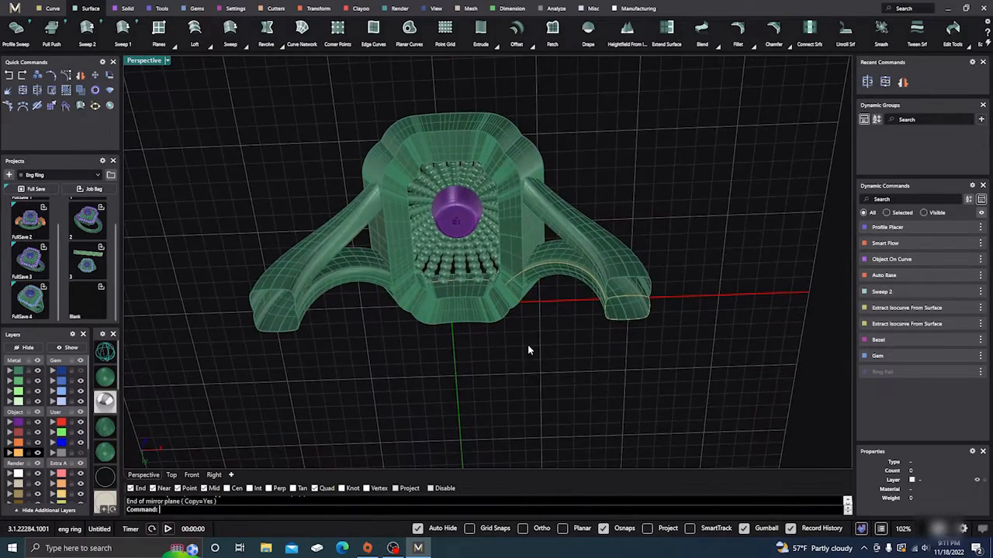
{"action": "left_click", "coordinate": [18, 454]}
{"action": "left_click", "coordinate": [54, 456]}
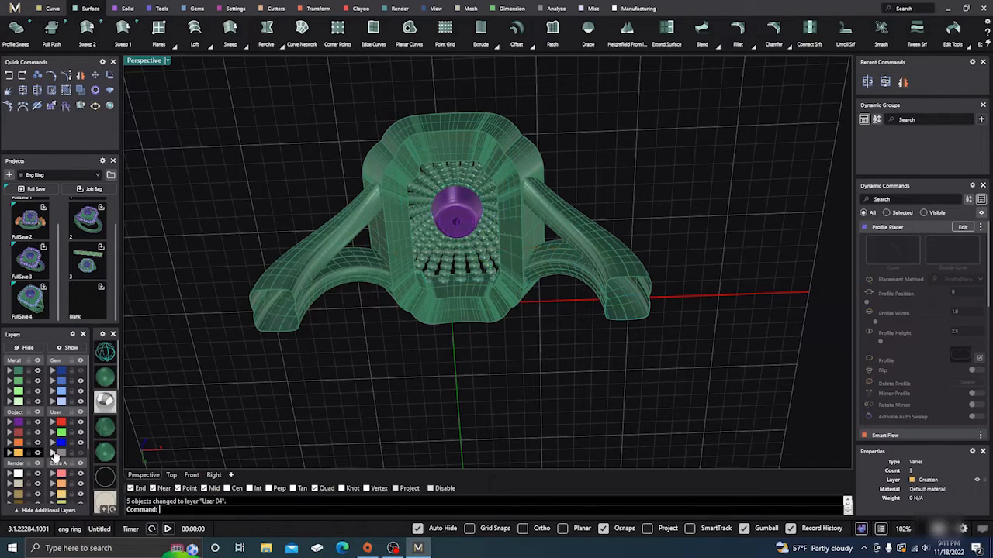
Edit the center bezel and reduce its bottom thickness to 0.35 mm.
{"action": "scroll", "coordinate": [333, 293], "scroll_direction": "down", "scroll_amount": 7}
{"action": "right_click_drag", "start_coordinate": [333, 294], "coordinate": [366, 356]}
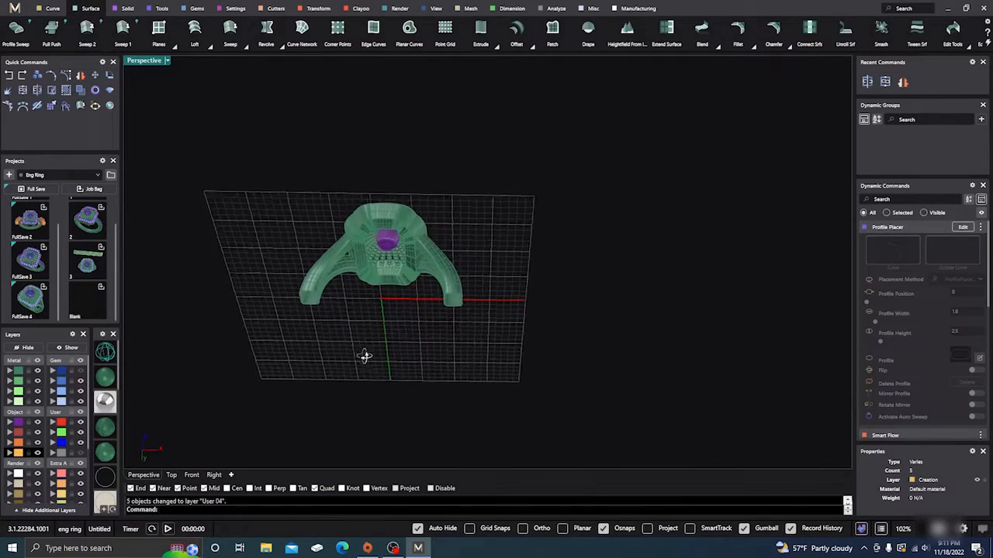
{"action": "scroll", "coordinate": [388, 231], "scroll_direction": "up", "scroll_amount": 7}
{"action": "scroll", "coordinate": [388, 248], "scroll_direction": "up", "scroll_amount": 3}
{"action": "left_click", "coordinate": [386, 269]}
{"action": "scroll", "coordinate": [404, 280], "scroll_direction": "down", "scroll_amount": 3}
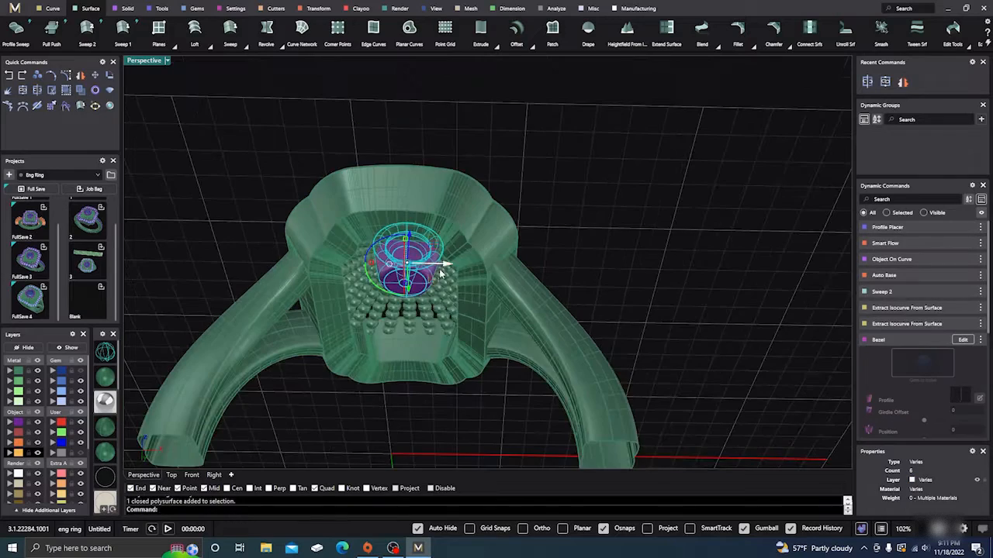
{"action": "scroll", "coordinate": [447, 303], "scroll_direction": "up", "scroll_amount": 2}
{"action": "right_click_drag", "start_coordinate": [447, 302], "coordinate": [438, 381]}
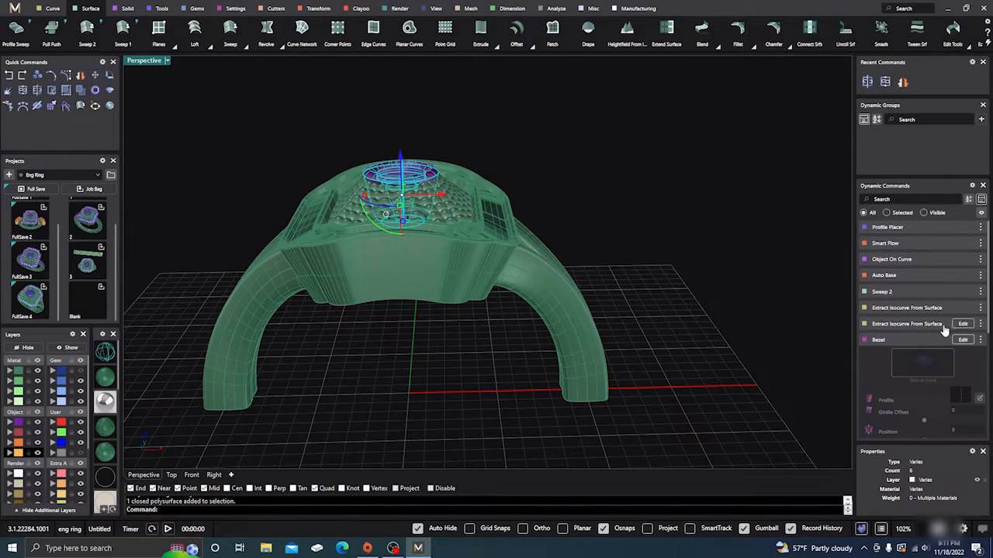
{"action": "left_click", "coordinate": [961, 340]}
{"action": "right_click_drag", "start_coordinate": [493, 362], "coordinate": [463, 269]}
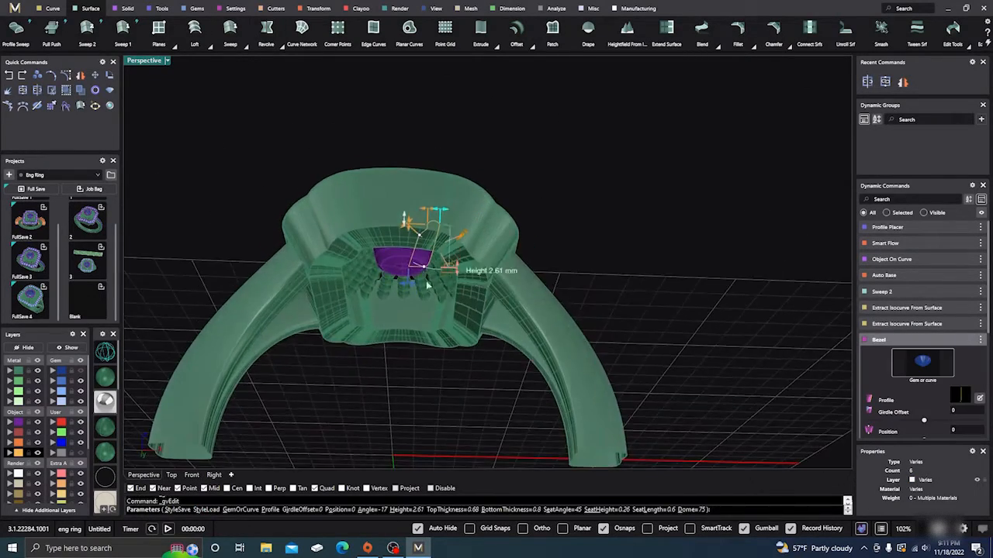
{"action": "scroll", "coordinate": [426, 272], "scroll_direction": "up", "scroll_amount": 7}
{"action": "scroll", "coordinate": [415, 275], "scroll_direction": "up", "scroll_amount": 6}
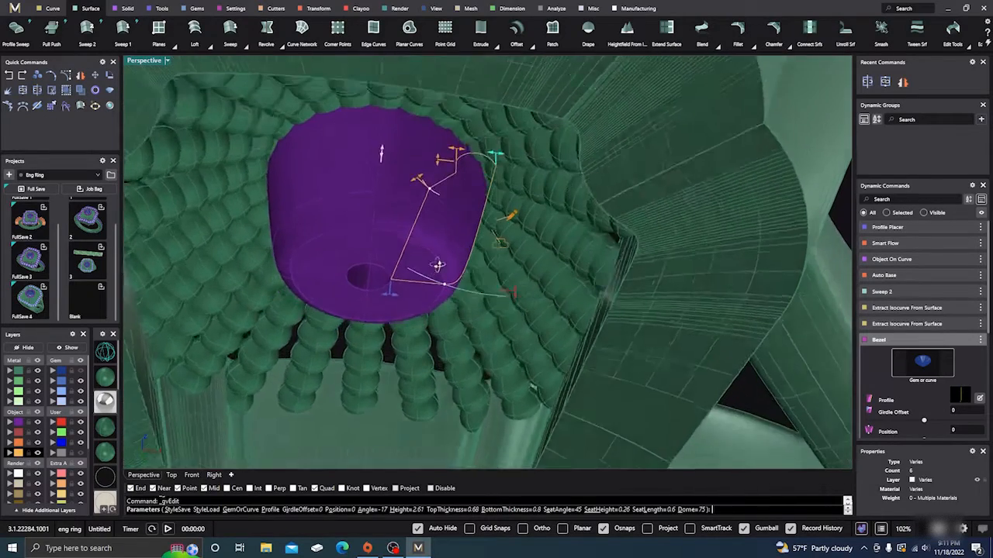
{"action": "left_click_drag", "start_coordinate": [382, 321], "coordinate": [413, 327]}
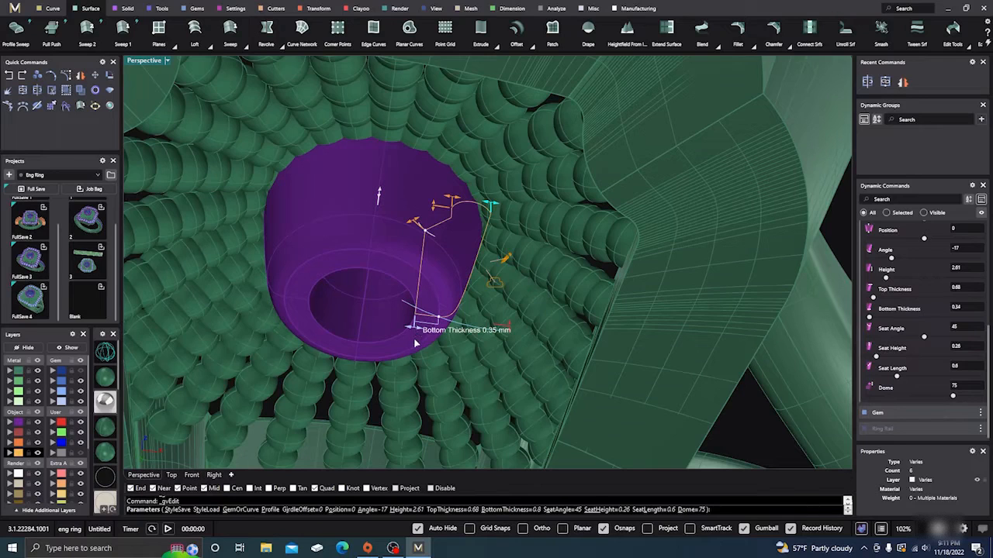
Shorten the center bezel to a height of 1.11 mm and apply the edit.
{"action": "right_click_drag", "start_coordinate": [411, 378], "coordinate": [409, 370]}
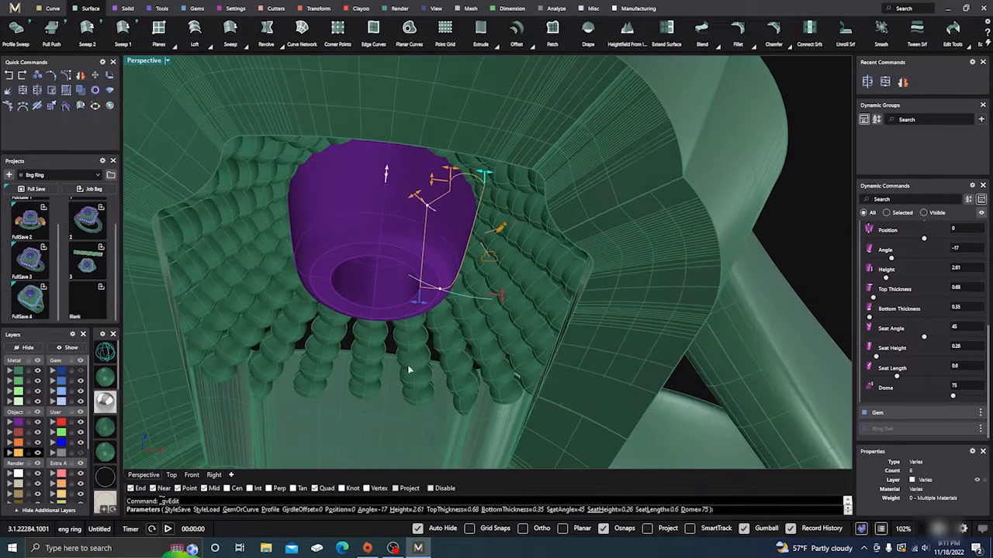
{"action": "left_click_drag", "start_coordinate": [496, 295], "coordinate": [500, 233]}
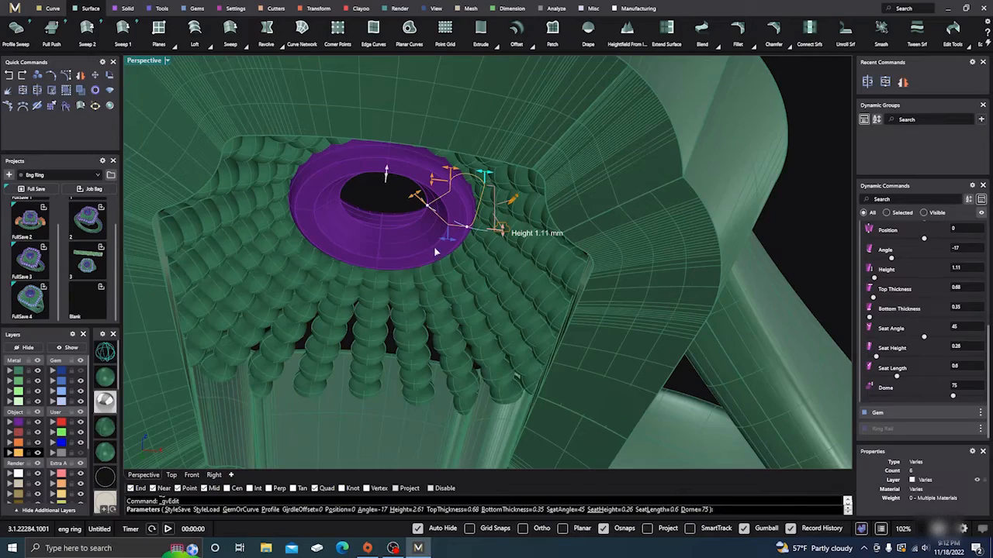
{"action": "right_click_drag", "start_coordinate": [431, 211], "coordinate": [248, 339]}
{"action": "scroll", "coordinate": [436, 254], "scroll_direction": "down", "scroll_amount": 7}
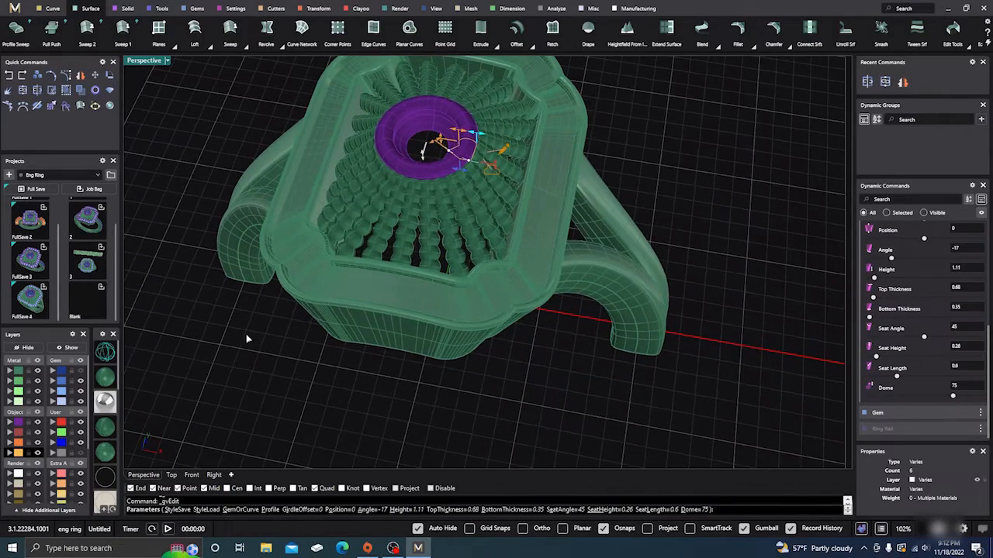
{"action": "right_click_drag", "start_coordinate": [344, 361], "coordinate": [351, 303]}
{"action": "key", "text": "Return"}
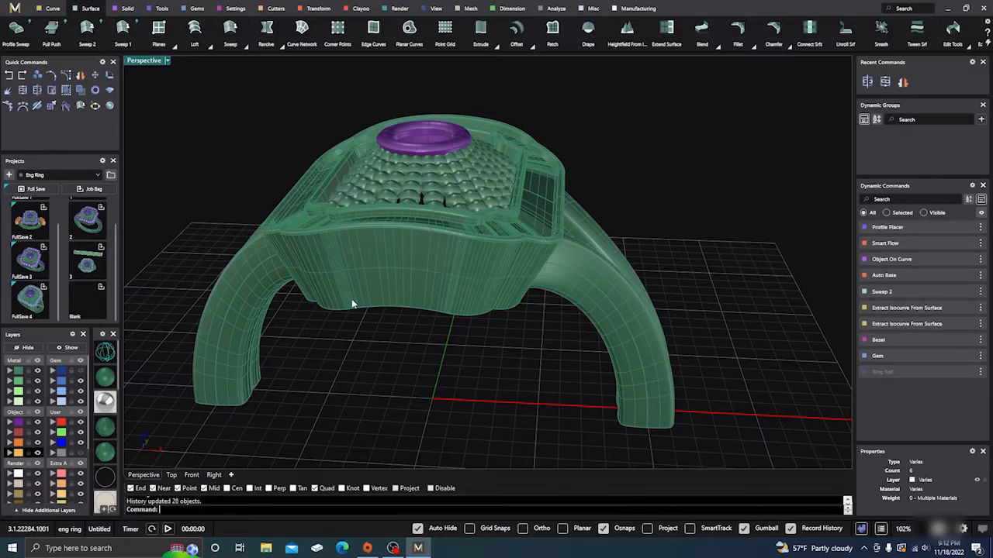
Create a ring rail with US finger size 7 around the inside of the shank.
{"action": "right_click_drag", "start_coordinate": [380, 341], "coordinate": [398, 253]}
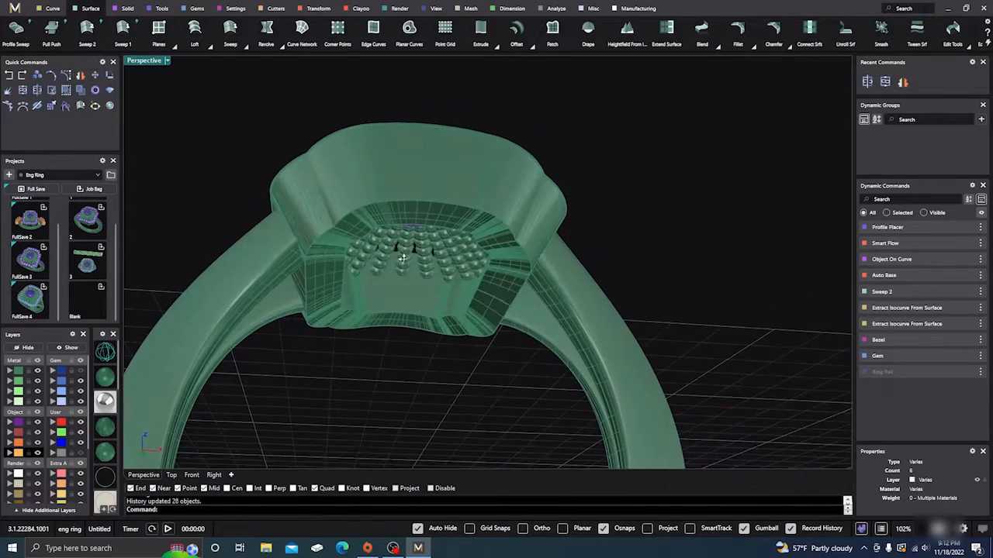
{"action": "scroll", "coordinate": [405, 256], "scroll_direction": "down", "scroll_amount": 9}
{"action": "right_click_drag", "start_coordinate": [367, 328], "coordinate": [356, 347]}
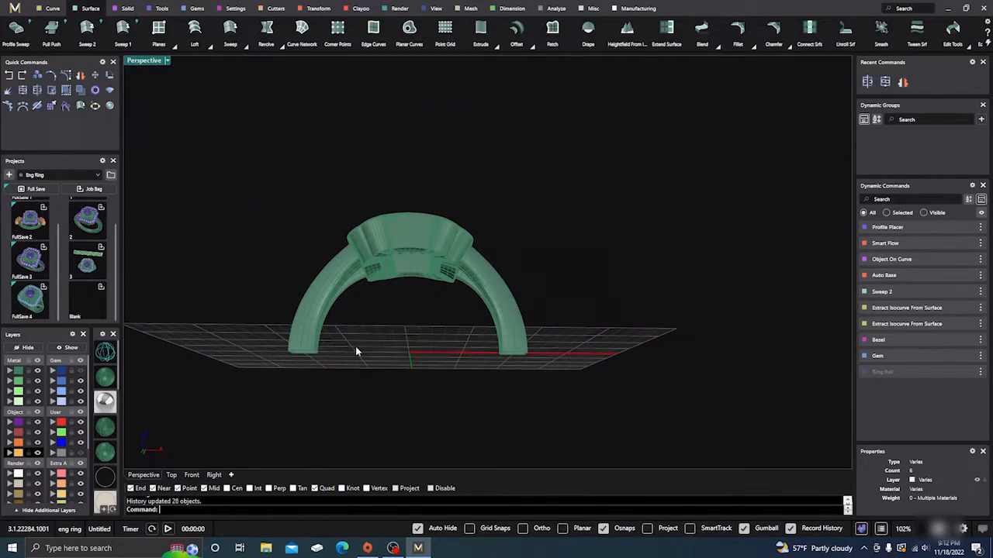
{"action": "left_click", "coordinate": [162, 9]}
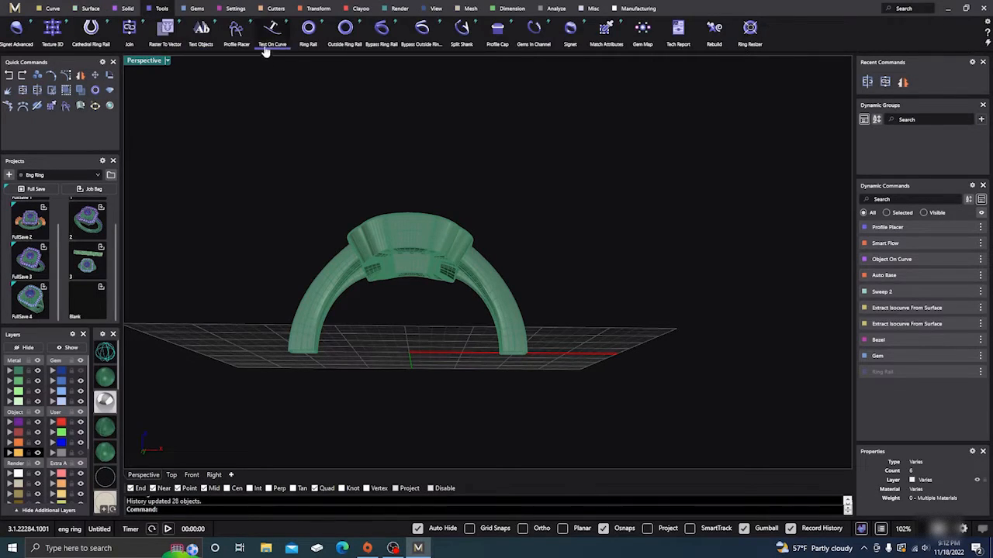
{"action": "left_click", "coordinate": [308, 30]}
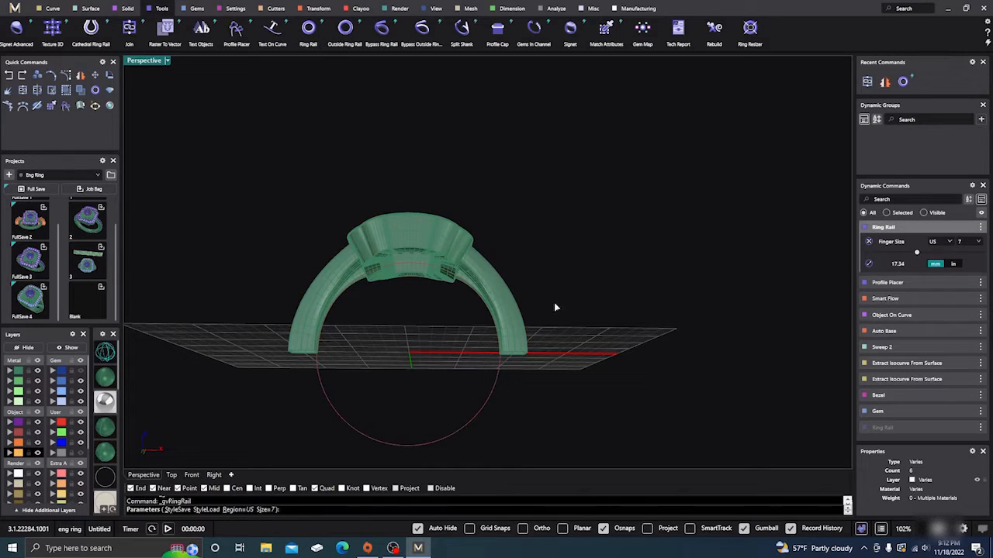
{"action": "key", "text": "Return"}
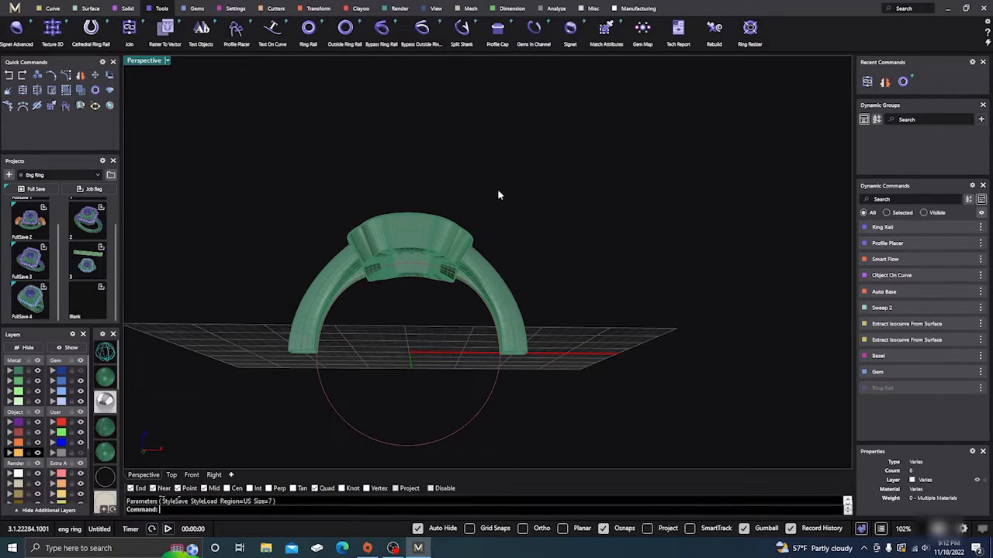
Start an outside ring rail with the side thickness and bottom thickness both set to 2.5 mm.
{"action": "left_click", "coordinate": [345, 29]}
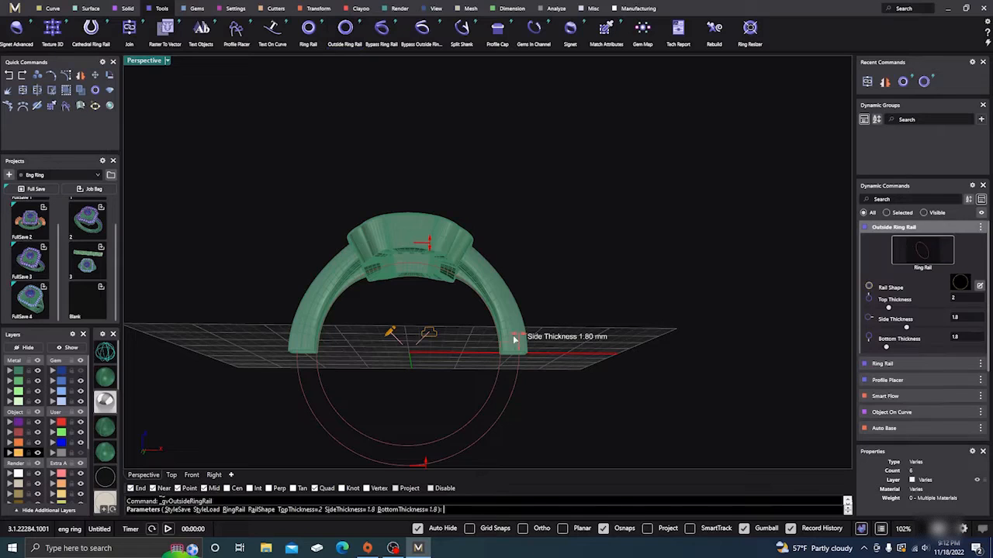
{"action": "left_click_drag", "start_coordinate": [521, 339], "coordinate": [526, 336]}
{"action": "scroll", "coordinate": [431, 270], "scroll_direction": "down", "scroll_amount": 6}
{"action": "scroll", "coordinate": [415, 389], "scroll_direction": "up", "scroll_amount": 6}
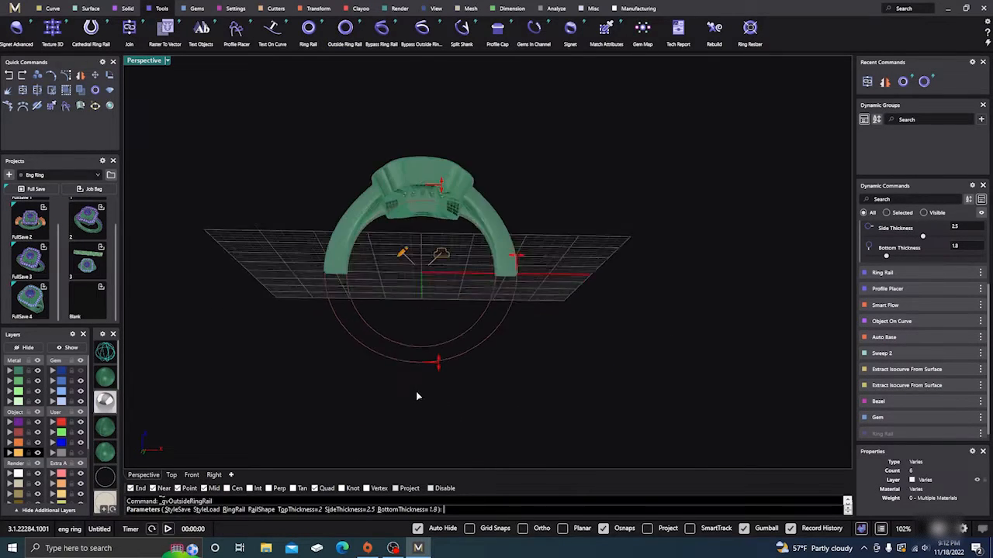
{"action": "left_click_drag", "start_coordinate": [439, 359], "coordinate": [440, 366]}
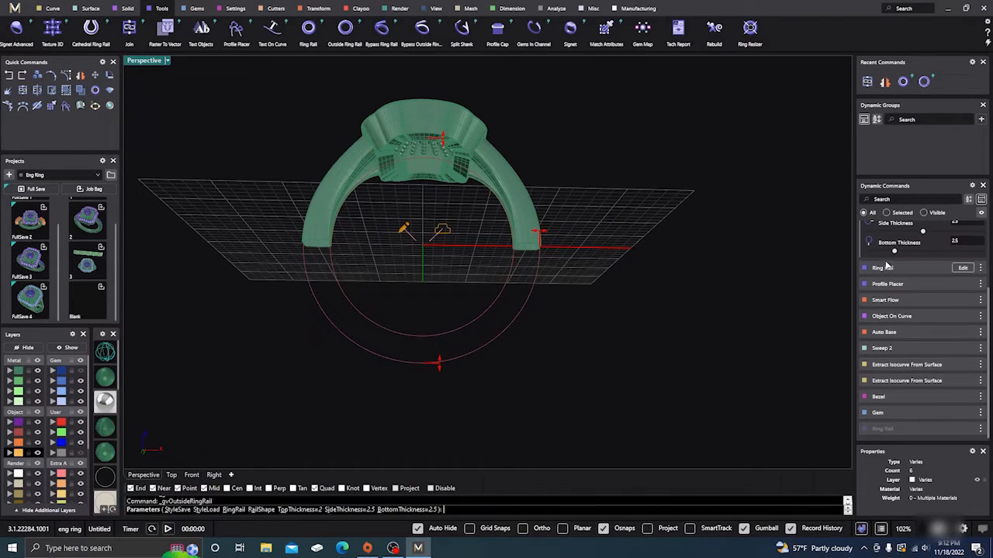
Change the outside ring rail's shape to the 08_EU library profile and finish the rail.
{"action": "scroll", "coordinate": [911, 250], "scroll_direction": "up", "scroll_amount": 2}
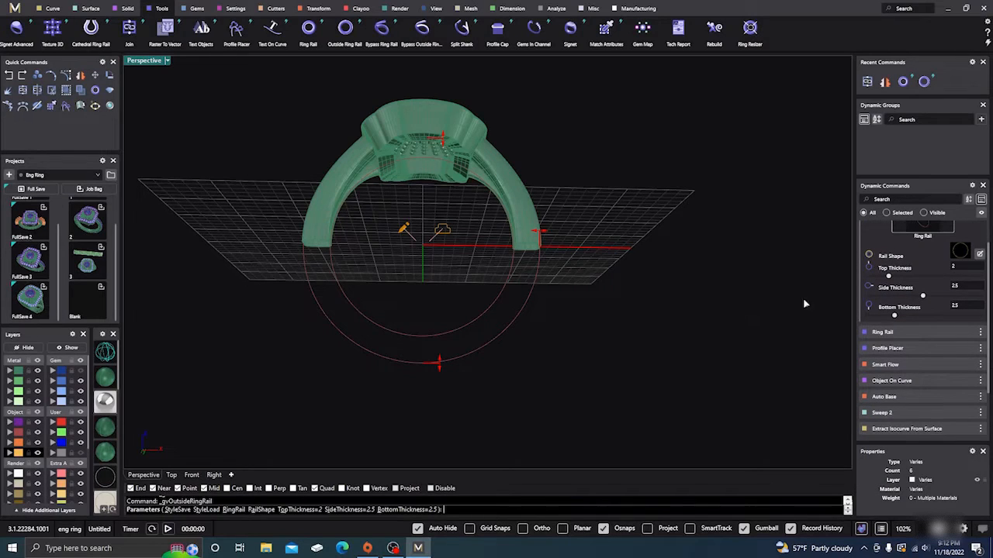
{"action": "scroll", "coordinate": [921, 301], "scroll_direction": "up", "scroll_amount": 1}
{"action": "left_click", "coordinate": [959, 282]}
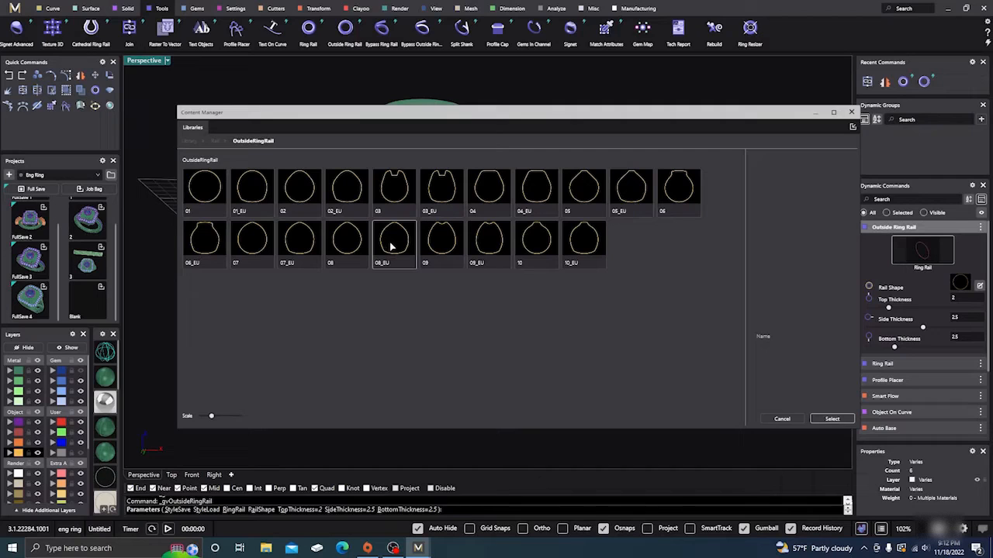
{"action": "left_click", "coordinate": [392, 247]}
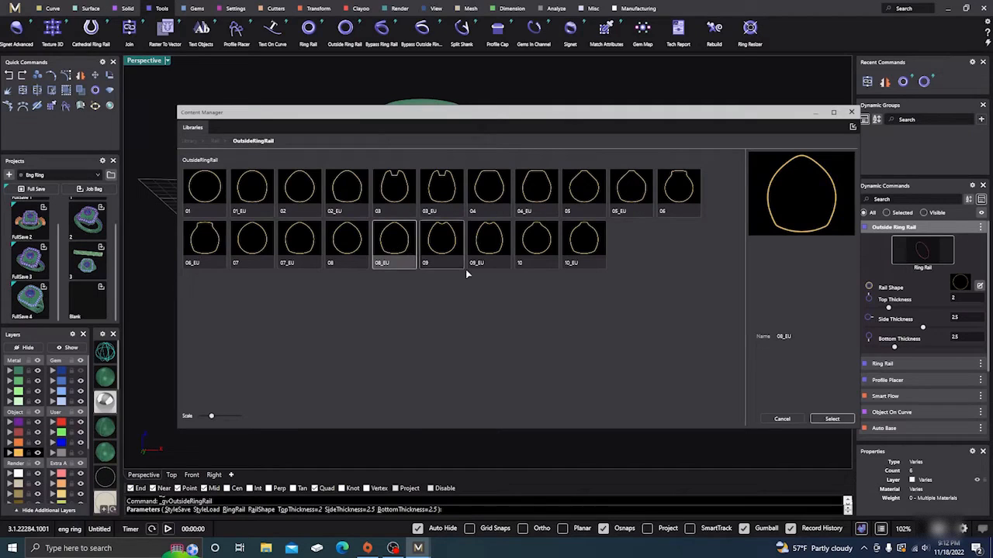
{"action": "left_click", "coordinate": [829, 419]}
{"action": "left_click", "coordinate": [853, 112]}
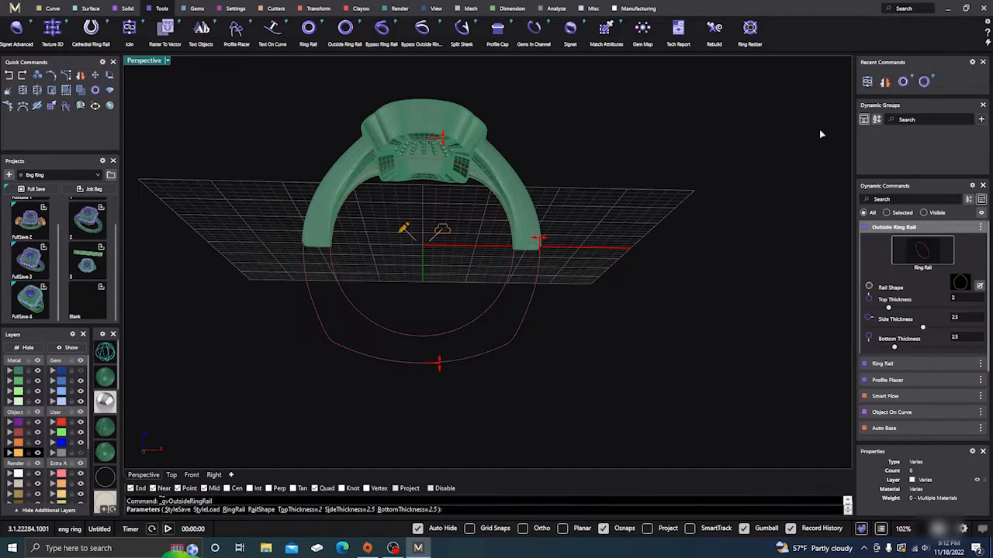
{"action": "right_click_drag", "start_coordinate": [589, 322], "coordinate": [543, 264]}
{"action": "right_click", "coordinate": [577, 335]}
Duplicate the open borders at the lower ends of both split shank halves with DupBorder.
{"action": "scroll", "coordinate": [525, 244], "scroll_direction": "up", "scroll_amount": 5}
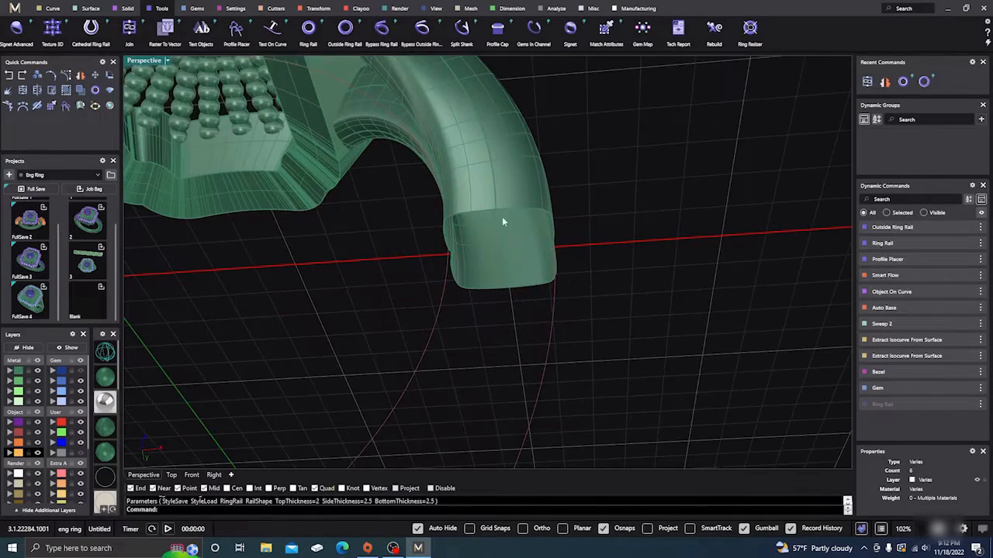
{"action": "scroll", "coordinate": [548, 264], "scroll_direction": "down", "scroll_amount": 5}
{"action": "right_click_drag", "start_coordinate": [578, 285], "coordinate": [510, 346]}
{"action": "scroll", "coordinate": [594, 339], "scroll_direction": "down", "scroll_amount": 5}
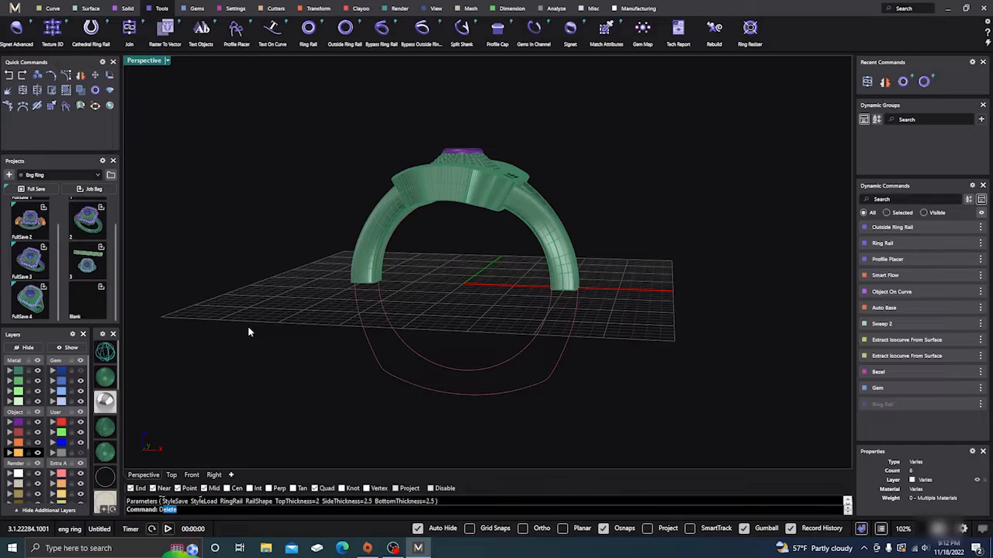
{"action": "type", "text": "DupEdge"}
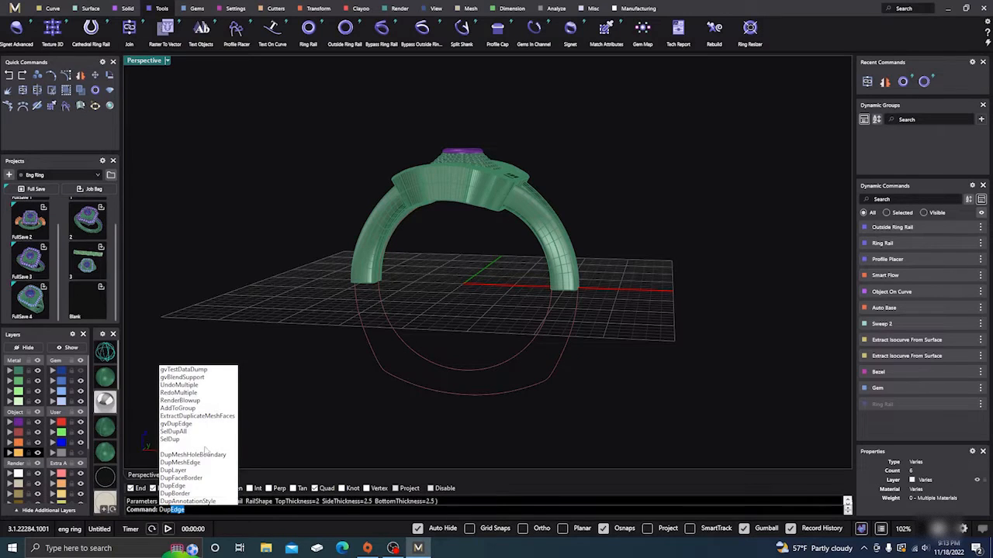
{"action": "left_click", "coordinate": [194, 494]}
{"action": "left_click", "coordinate": [561, 264]}
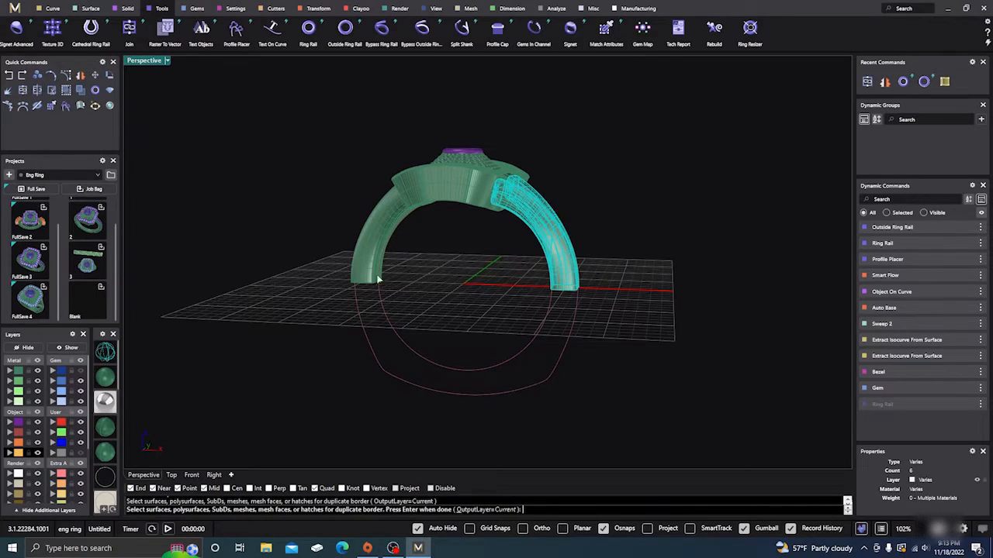
{"action": "left_click", "coordinate": [363, 267]}
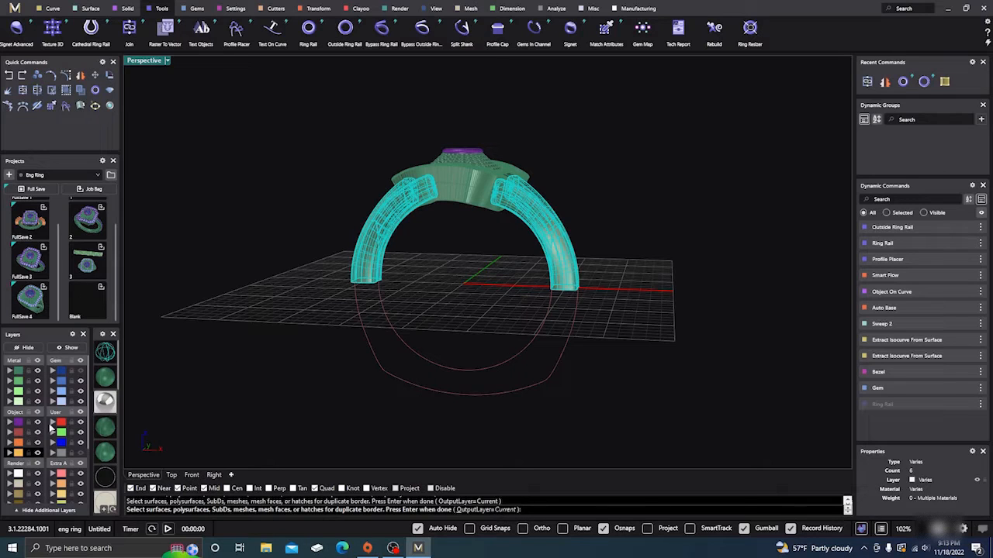
{"action": "key", "text": "Return"}
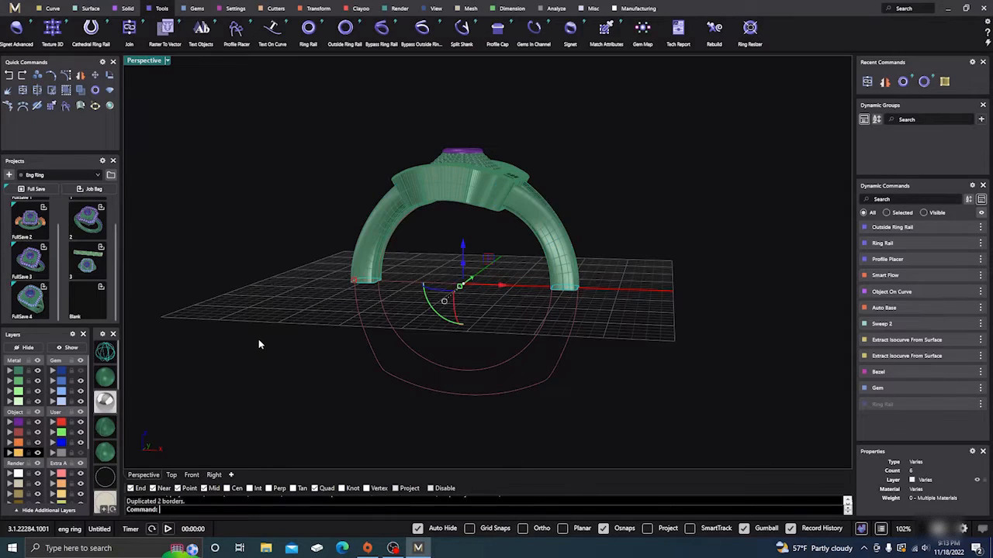
Start a Sweep 2 along the inner and outer ring rails, using the duplicated borders at both shank ends as profiles.
{"action": "right_click_drag", "start_coordinate": [305, 372], "coordinate": [364, 329]}
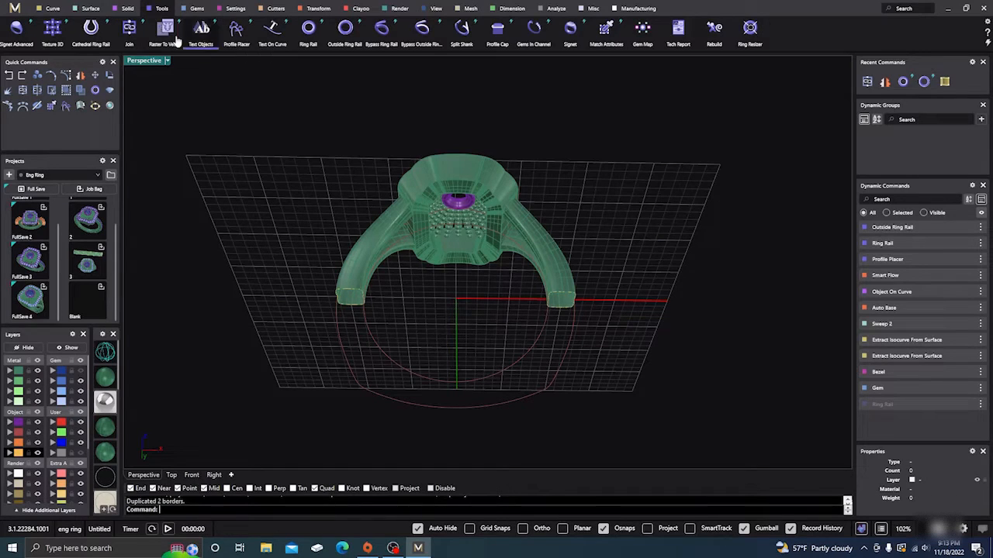
{"action": "left_click", "coordinate": [88, 10]}
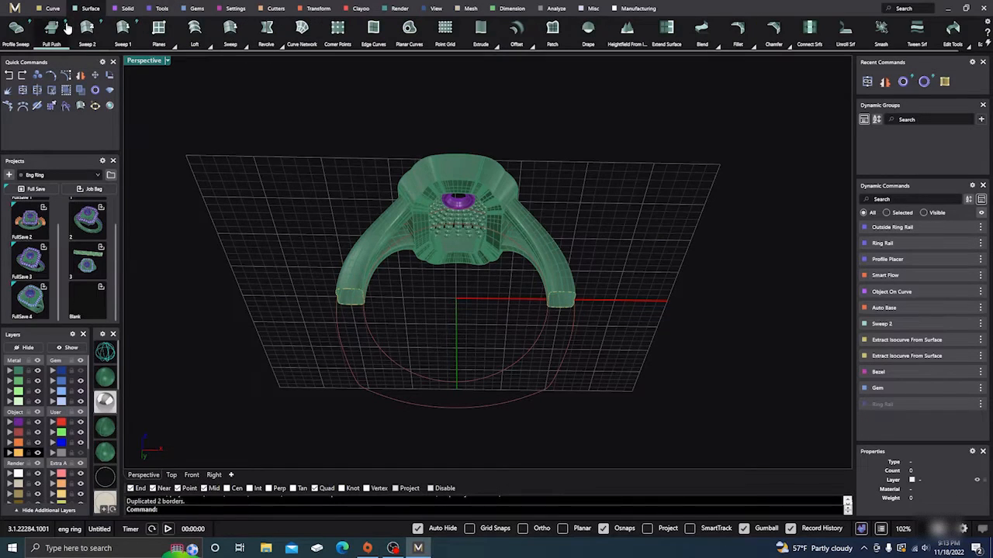
{"action": "left_click", "coordinate": [87, 31]}
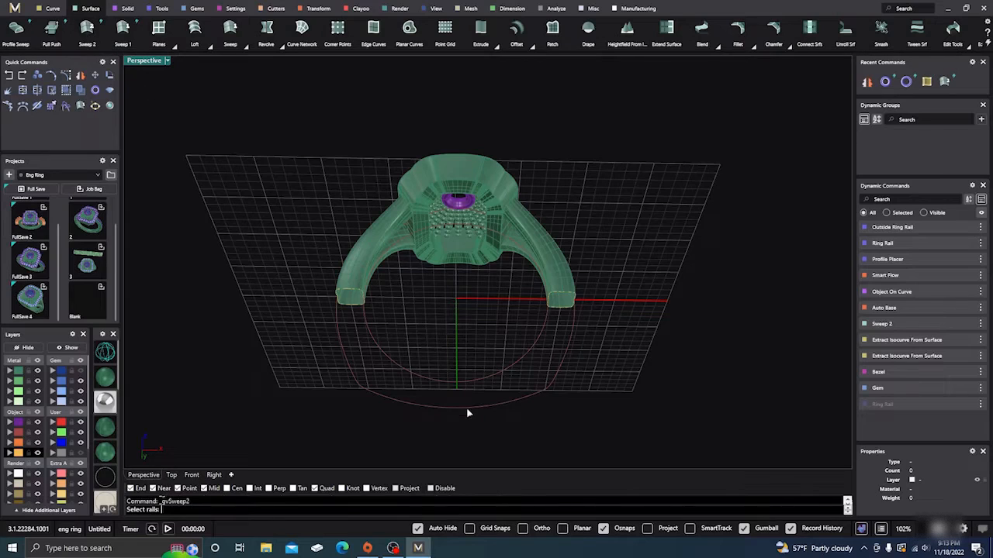
{"action": "left_click", "coordinate": [458, 382]}
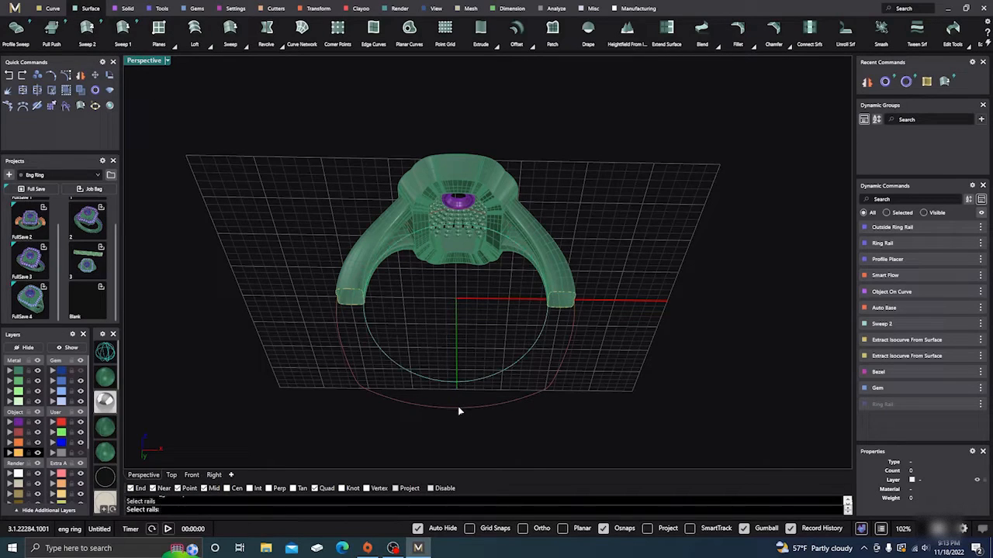
{"action": "left_click", "coordinate": [457, 406]}
{"action": "left_click", "coordinate": [350, 309]}
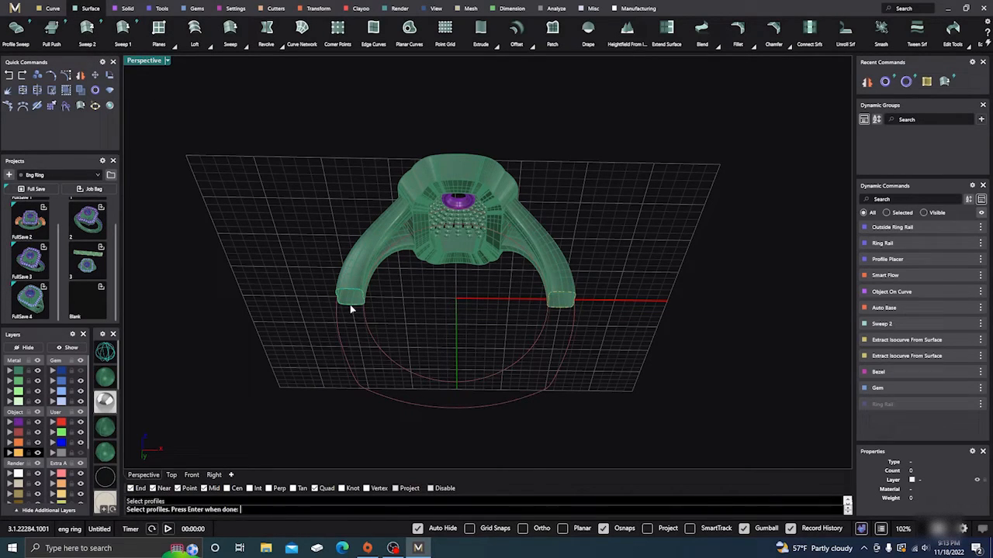
{"action": "left_click", "coordinate": [560, 310]}
{"action": "key", "text": "Return"}
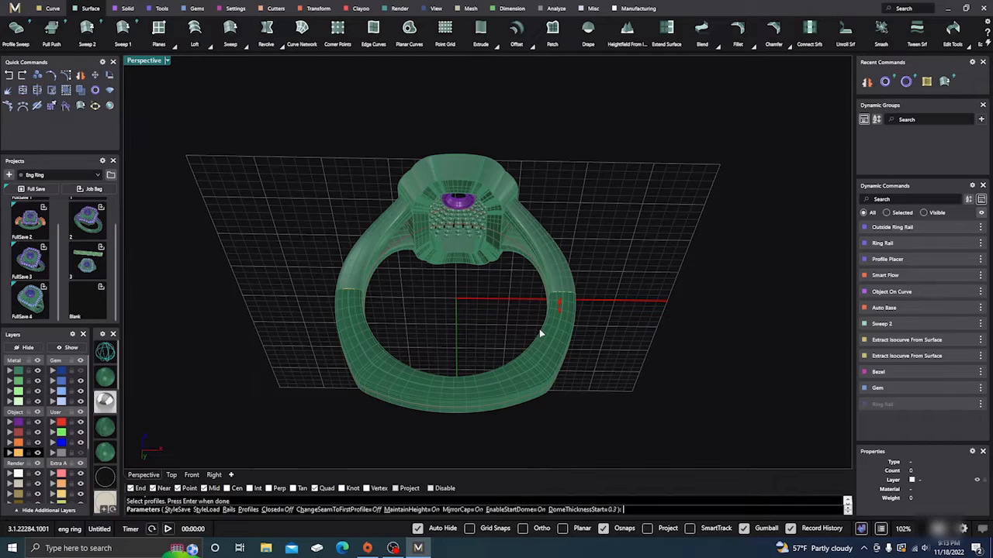
Turn off Maintain Height, Mirror Cap, Enable Start Dome and Enable End Dome for the sweep, and finish it.
{"action": "right_click_drag", "start_coordinate": [487, 323], "coordinate": [634, 341]}
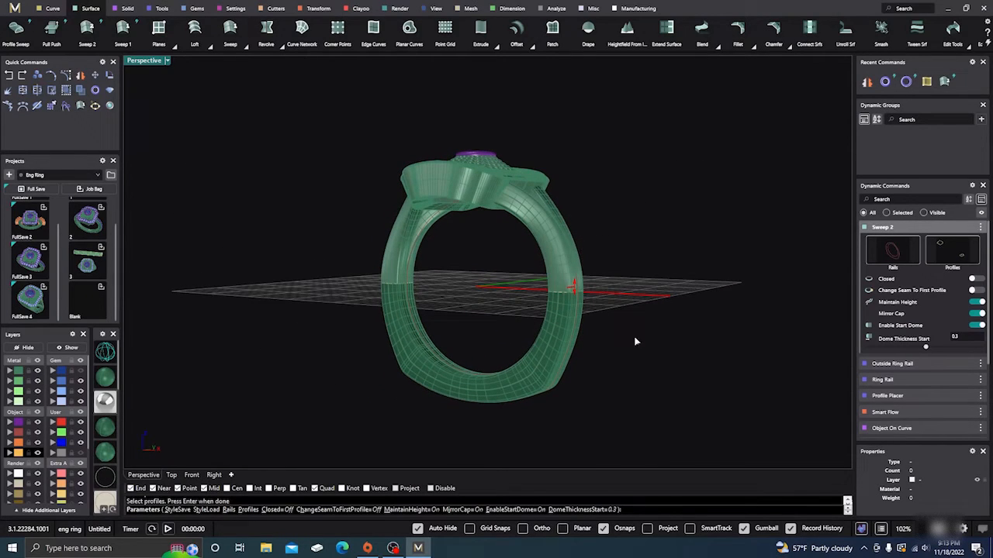
{"action": "left_click", "coordinate": [975, 301]}
{"action": "left_click", "coordinate": [975, 313]}
{"action": "left_click", "coordinate": [979, 327]}
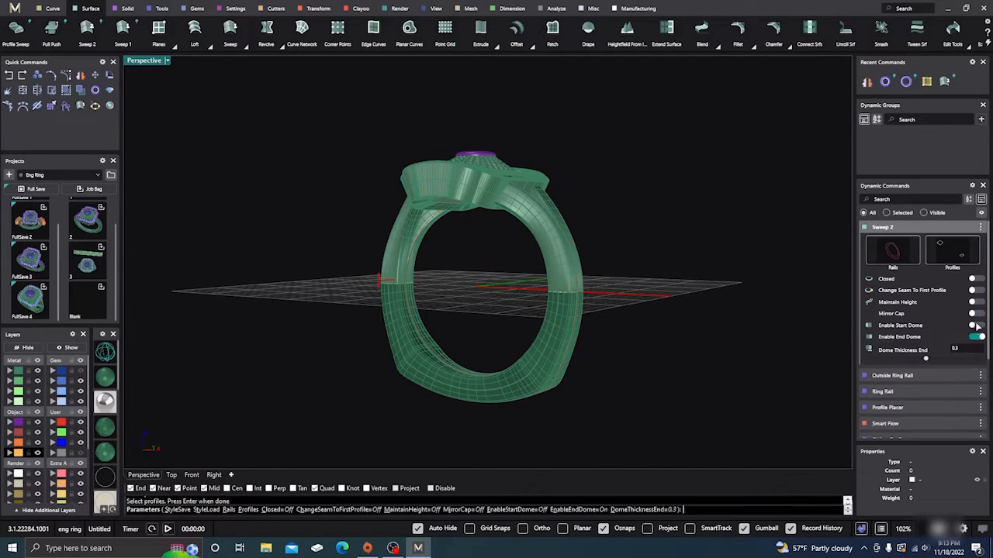
{"action": "left_click", "coordinate": [972, 338]}
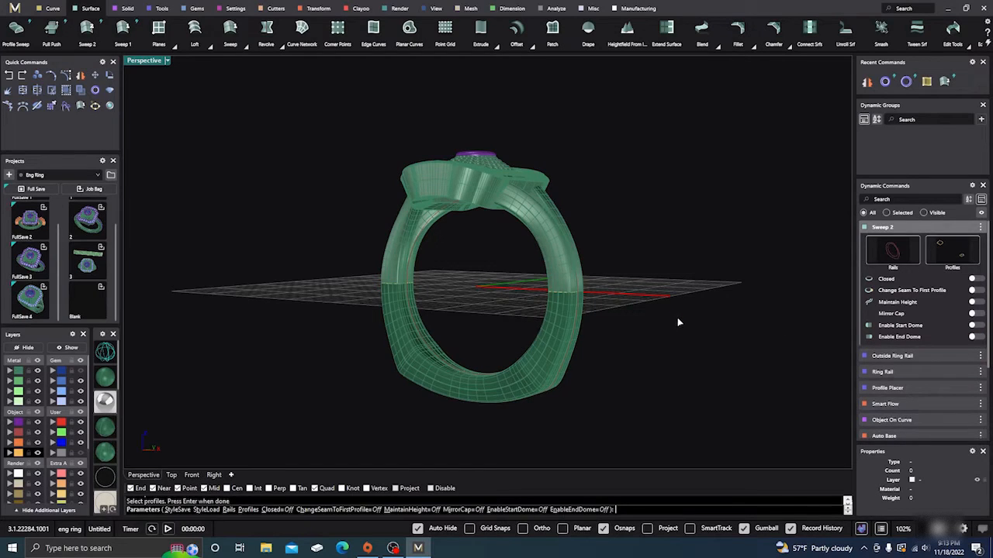
{"action": "key", "text": "Return"}
Join the swept lower band with both split shank halves, accepting the loss of their history.
{"action": "right_click_drag", "start_coordinate": [647, 348], "coordinate": [595, 369]}
{"action": "left_click", "coordinate": [539, 366]}
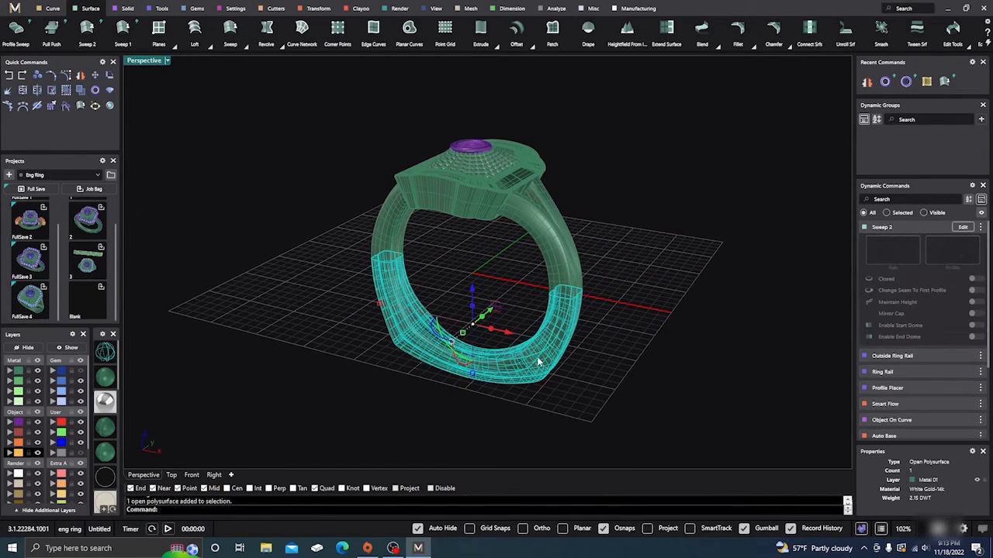
{"action": "left_click", "coordinate": [560, 266], "text": "shift"}
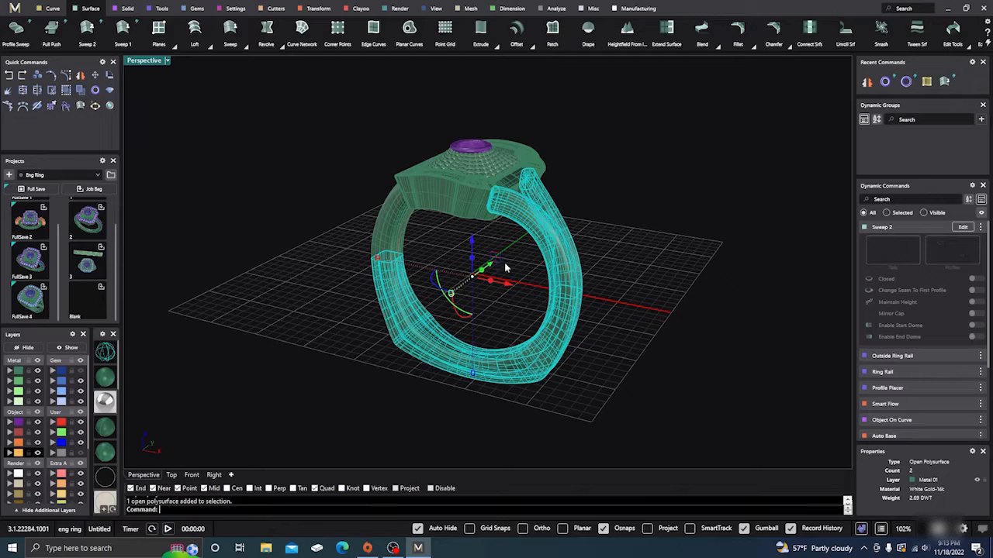
{"action": "left_click", "coordinate": [392, 237], "text": "shift"}
{"action": "left_click", "coordinate": [23, 90]}
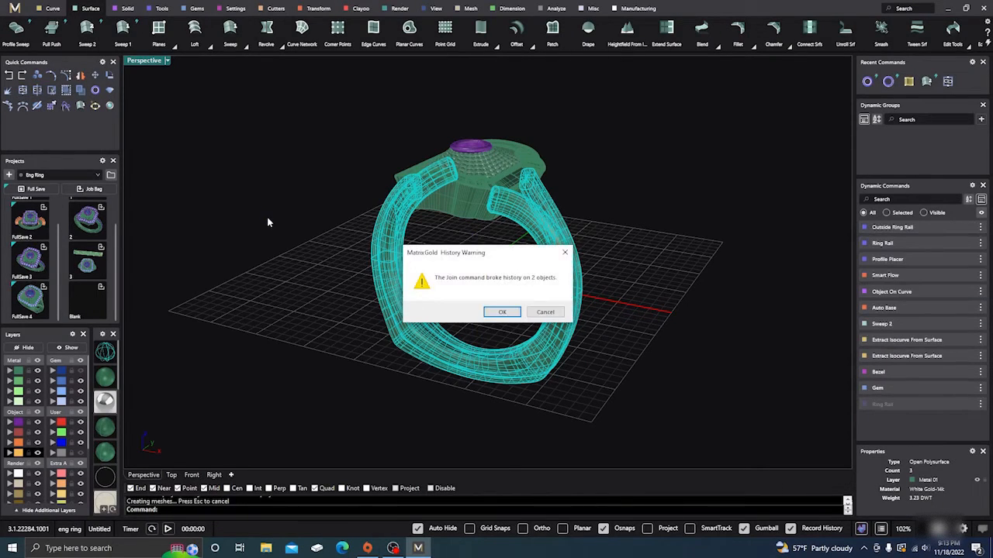
{"action": "left_click", "coordinate": [502, 312]}
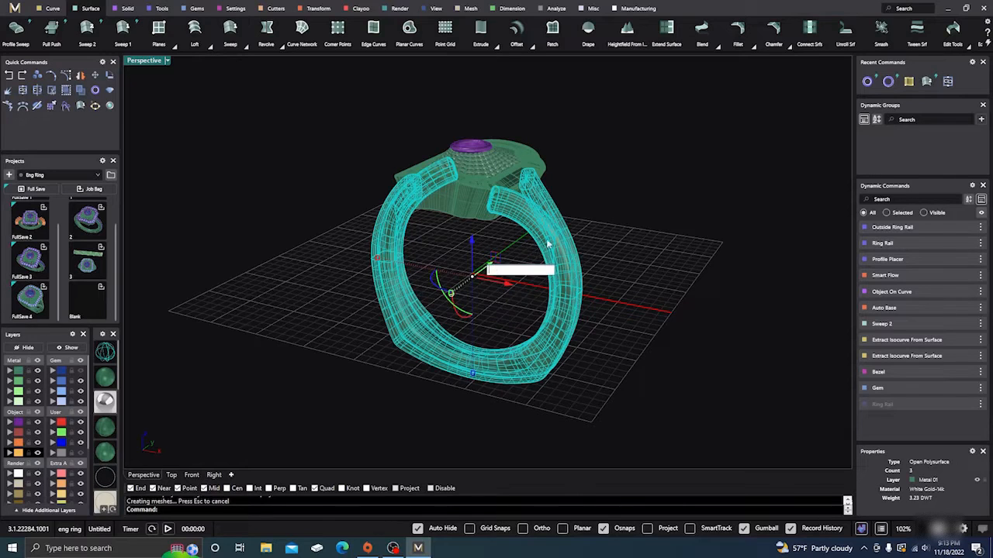
{"action": "left_click", "coordinate": [606, 226]}
{"action": "left_click", "coordinate": [567, 267]}
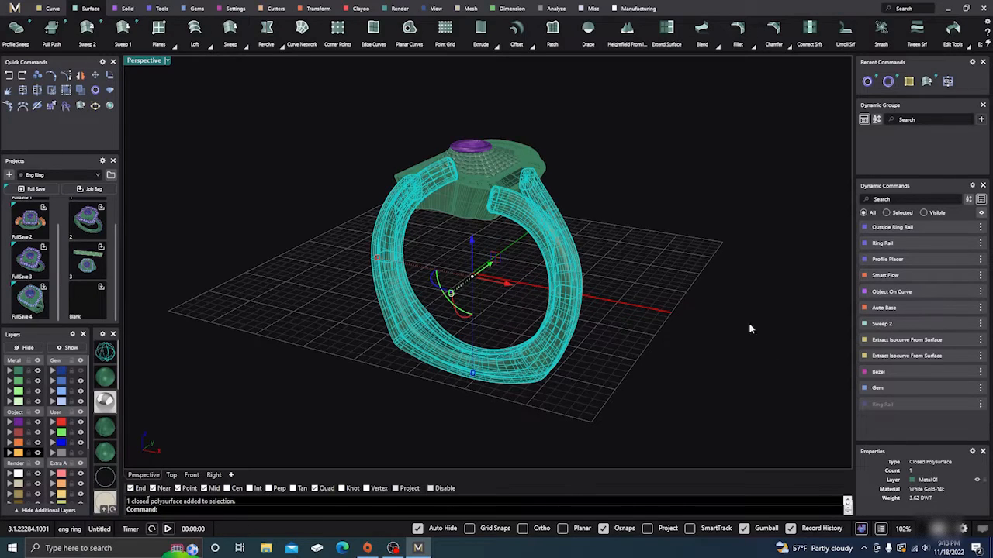
{"action": "left_click", "coordinate": [656, 306]}
Examine the joined ring from several angles in the rendered display, returning to the shaded display with the center gem shown.
{"action": "right_click_drag", "start_coordinate": [656, 310], "coordinate": [684, 380]}
{"action": "scroll", "coordinate": [501, 197], "scroll_direction": "up", "scroll_amount": 6}
{"action": "right_click_drag", "start_coordinate": [525, 338], "coordinate": [459, 338]}
{"action": "left_click", "coordinate": [104, 400]}
{"action": "scroll", "coordinate": [518, 375], "scroll_direction": "down", "scroll_amount": 6}
{"action": "right_click_drag", "start_coordinate": [518, 375], "coordinate": [430, 338]}
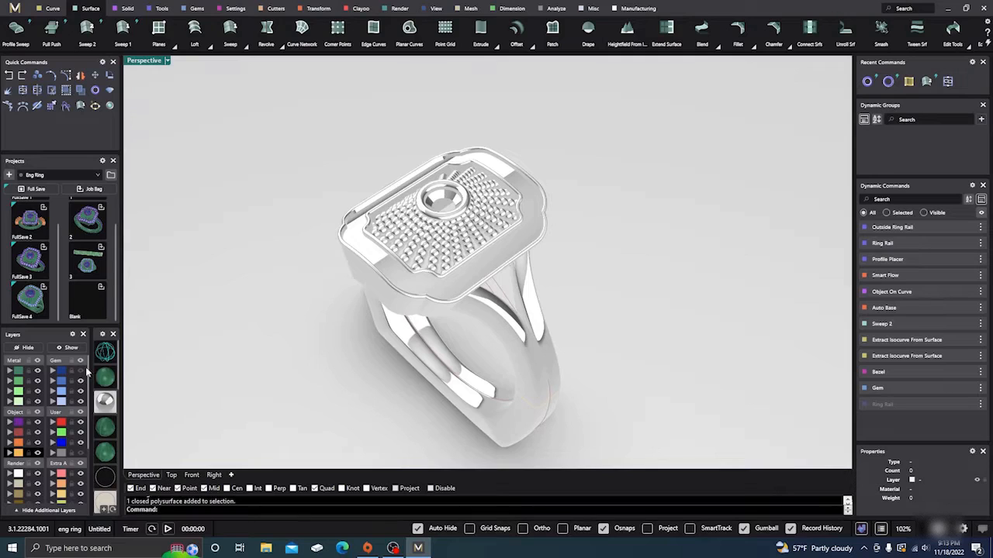
{"action": "right_click_drag", "start_coordinate": [310, 349], "coordinate": [410, 377]}
{"action": "left_click", "coordinate": [111, 382]}
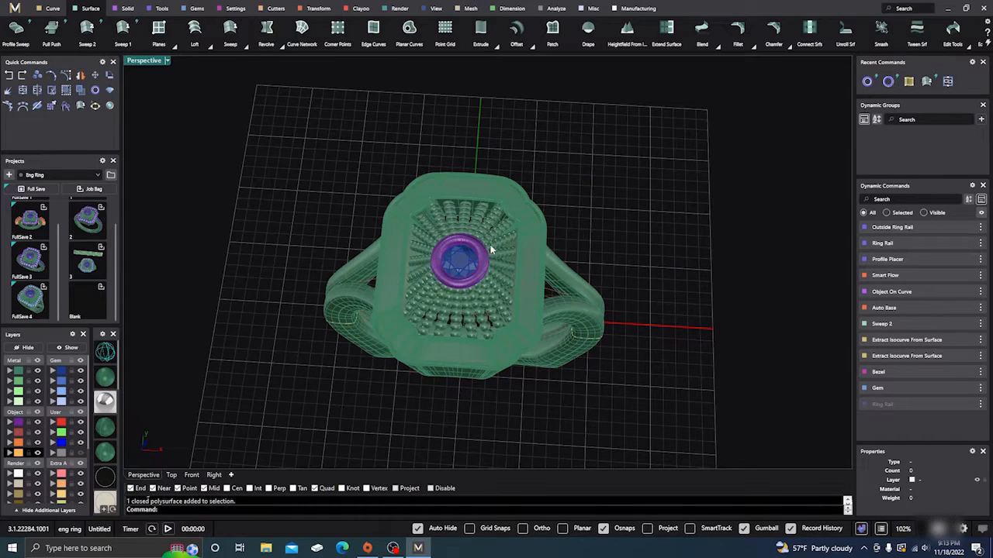
{"action": "right_click_drag", "start_coordinate": [515, 267], "coordinate": [511, 263]}
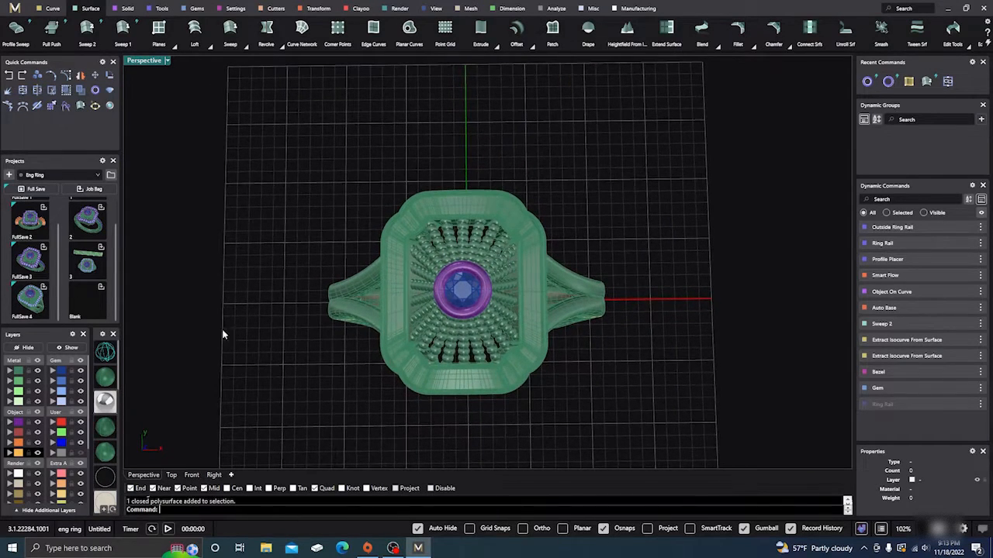
In the Top view, extract an isocurve from the upper segment of the halo's top surface with Point on Surface U at 0.5.
{"action": "left_click", "coordinate": [171, 475]}
{"action": "right_click_drag", "start_coordinate": [622, 229], "coordinate": [695, 228]}
{"action": "scroll", "coordinate": [497, 193], "scroll_direction": "up", "scroll_amount": 2}
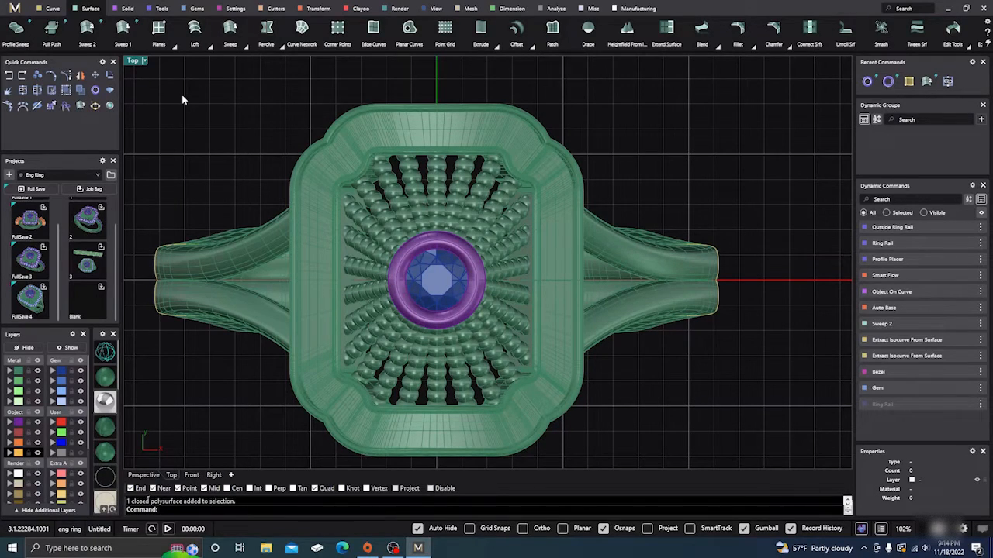
{"action": "left_click", "coordinate": [52, 8]}
{"action": "left_click", "coordinate": [161, 30]}
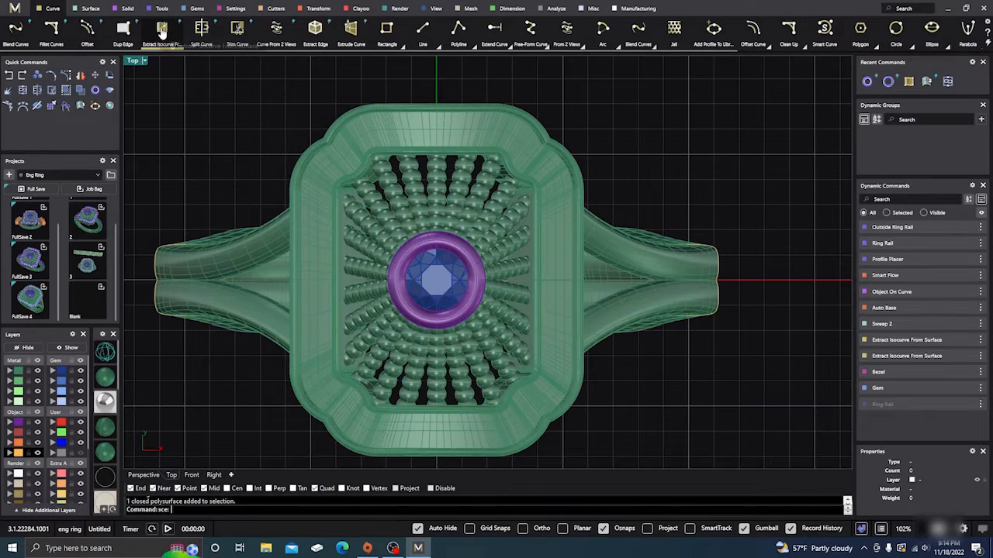
{"action": "left_click", "coordinate": [422, 133]}
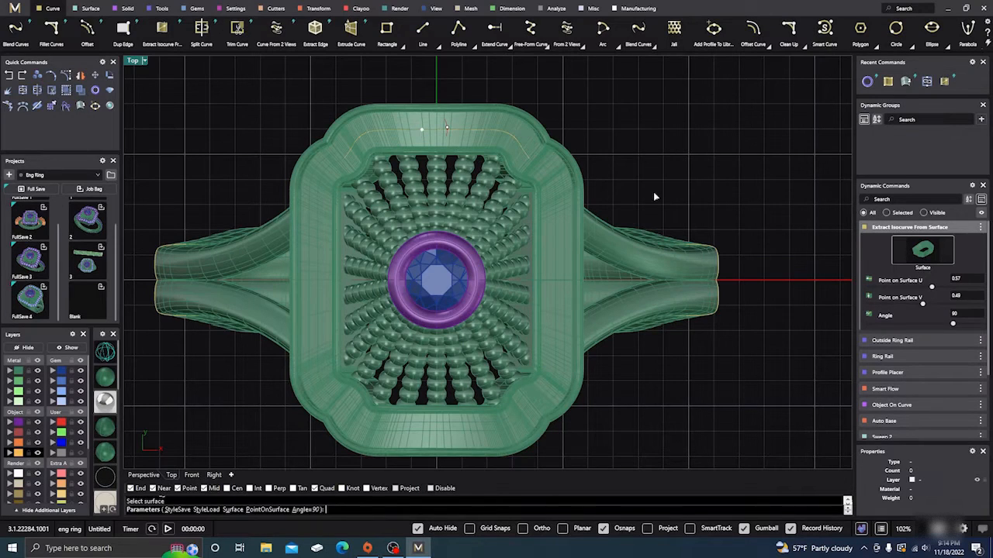
{"action": "left_click", "coordinate": [964, 281]}
{"action": "type", "text": "0.5"}
{"action": "key", "text": "Tab"}
{"action": "key", "text": "Return"}
Extract an isocurve from the adjoining corner and right-side halo surface with Point on Surface V at 0.5.
{"action": "key", "text": "Return"}
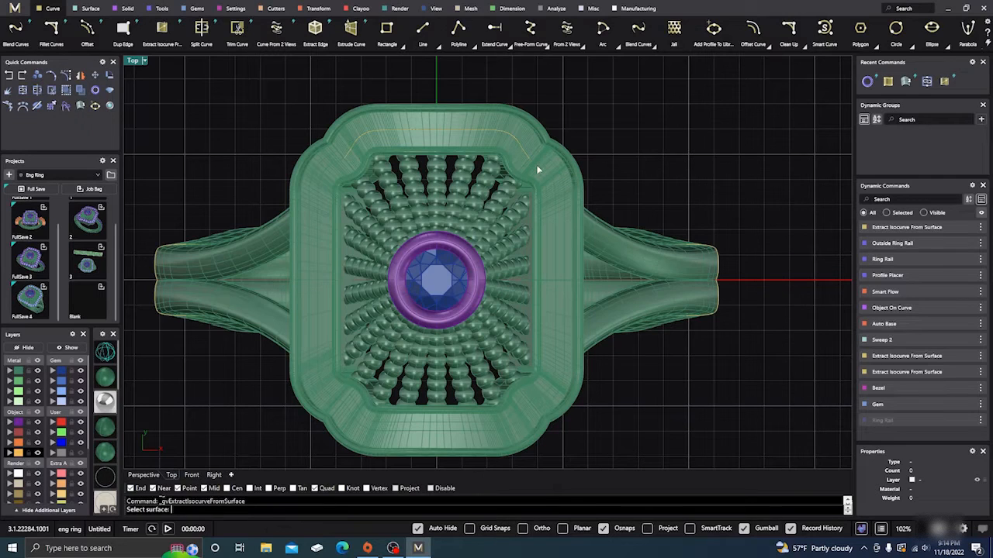
{"action": "left_click", "coordinate": [536, 166]}
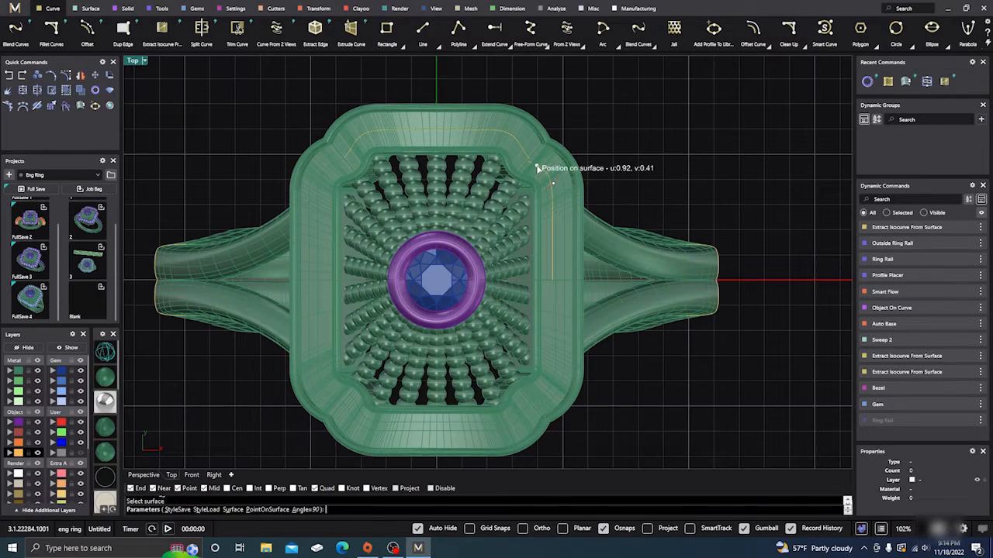
{"action": "left_click", "coordinate": [537, 168]}
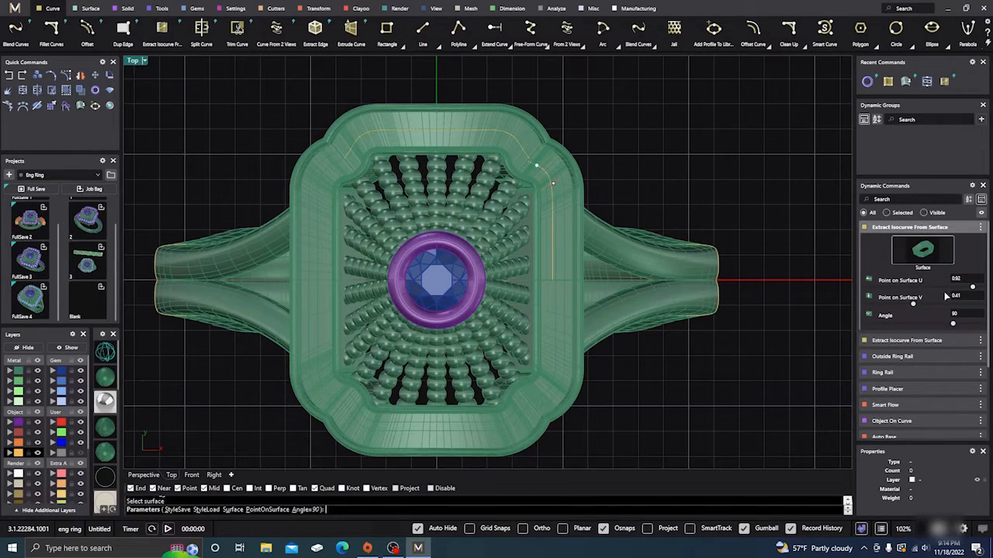
{"action": "left_click", "coordinate": [956, 296]}
{"action": "type", "text": ".5"}
{"action": "key", "text": "Tab"}
{"action": "scroll", "coordinate": [556, 158], "scroll_direction": "up", "scroll_amount": 3}
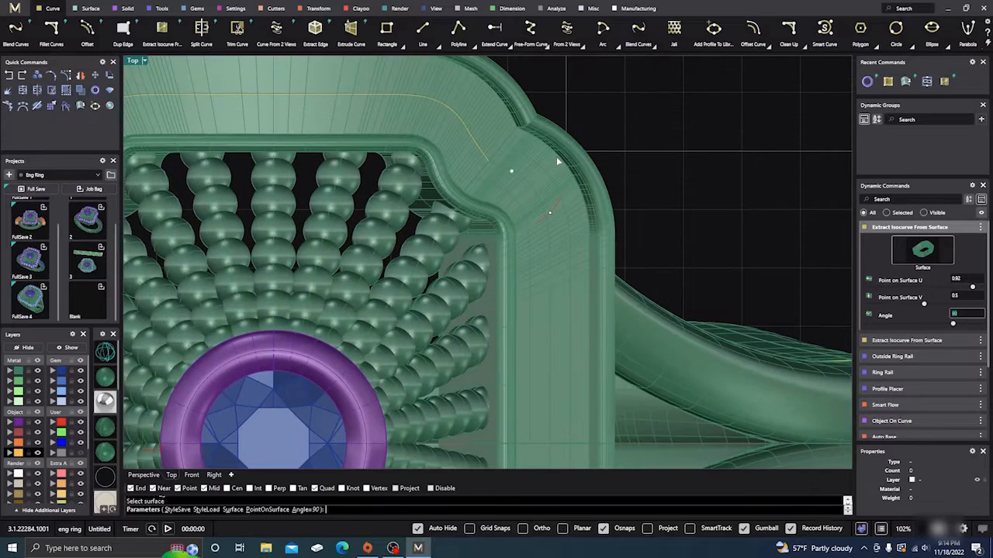
{"action": "key", "text": "Return"}
{"action": "key", "text": "Return"}
{"action": "scroll", "coordinate": [497, 163], "scroll_direction": "up", "scroll_amount": 8}
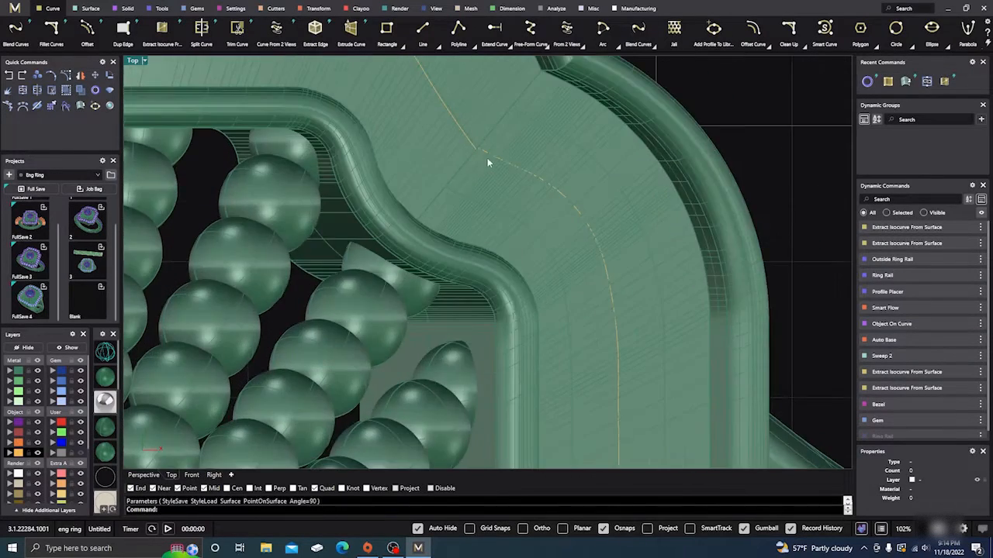
Undo both isocurve extractions on the halo's top surface.
{"action": "scroll", "coordinate": [470, 148], "scroll_direction": "down", "scroll_amount": 10}
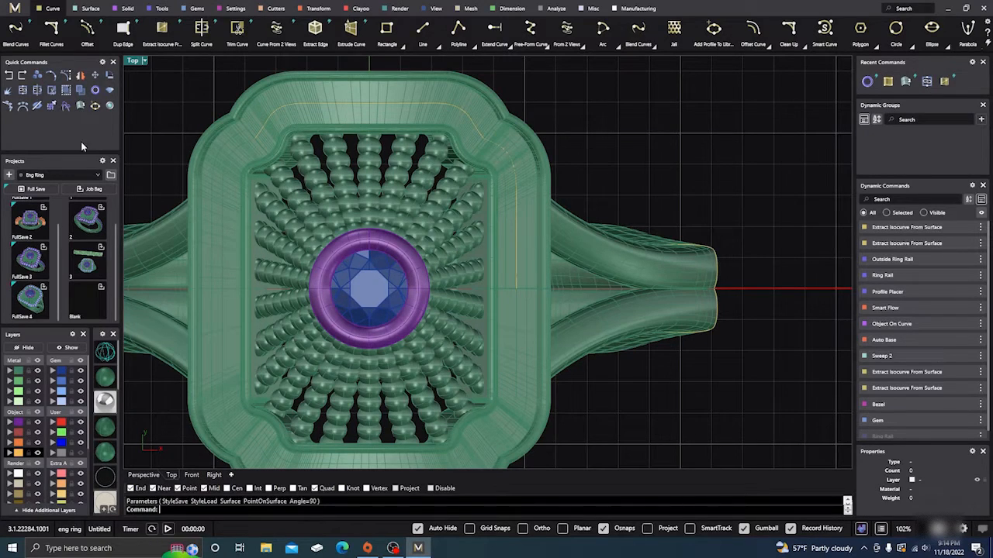
{"action": "left_click", "coordinate": [10, 76]}
{"action": "left_click", "coordinate": [10, 76]}
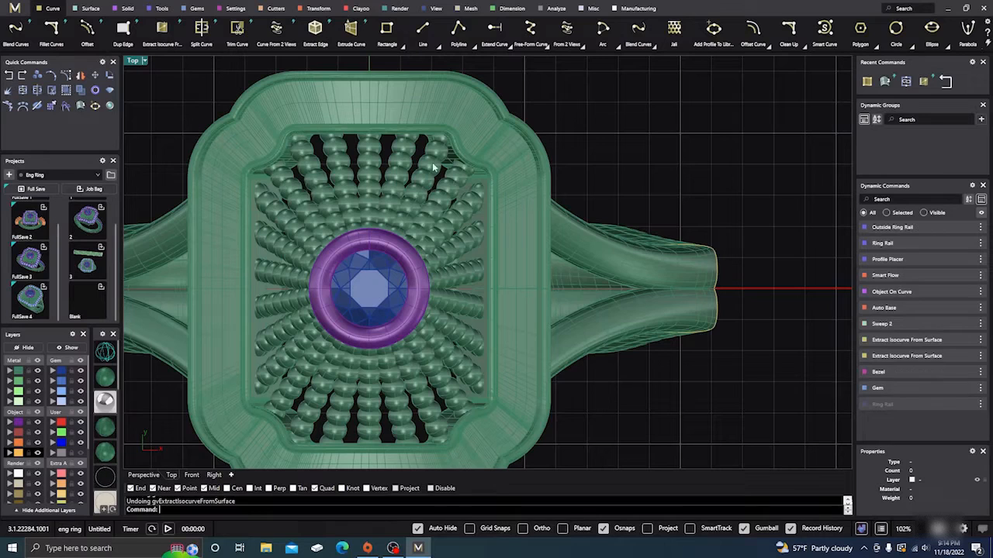
{"action": "scroll", "coordinate": [671, 165], "scroll_direction": "down", "scroll_amount": 5}
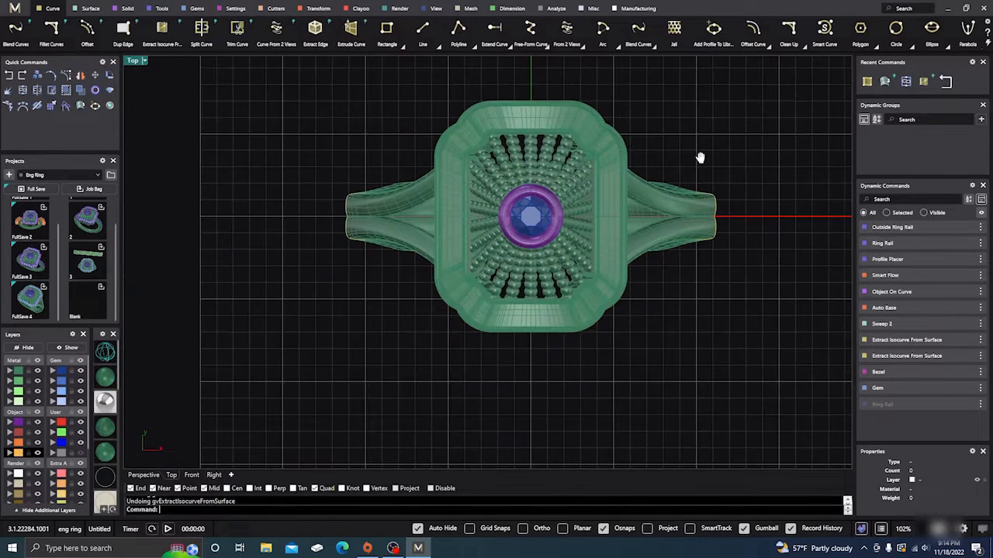
{"action": "right_click_drag", "start_coordinate": [666, 170], "coordinate": [660, 173]}
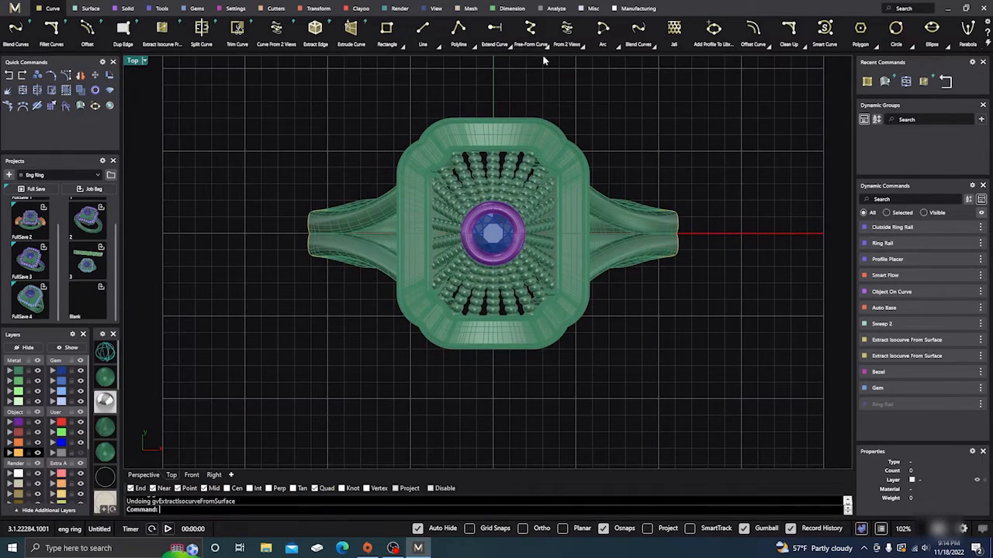
{"action": "scroll", "coordinate": [542, 54], "scroll_direction": "up", "scroll_amount": 2}
{"action": "right_click_drag", "start_coordinate": [553, 84], "coordinate": [528, 88]}
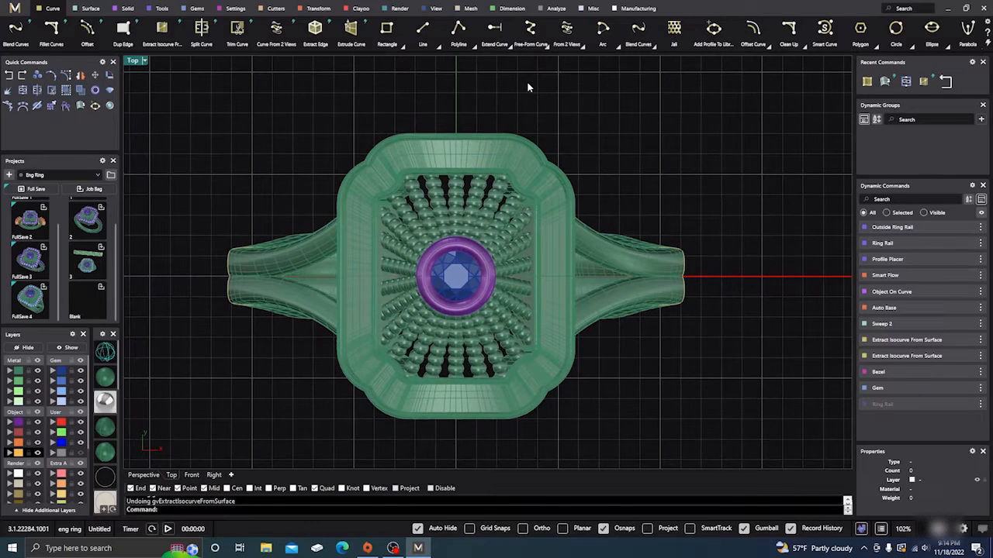
{"action": "left_click", "coordinate": [197, 9]}
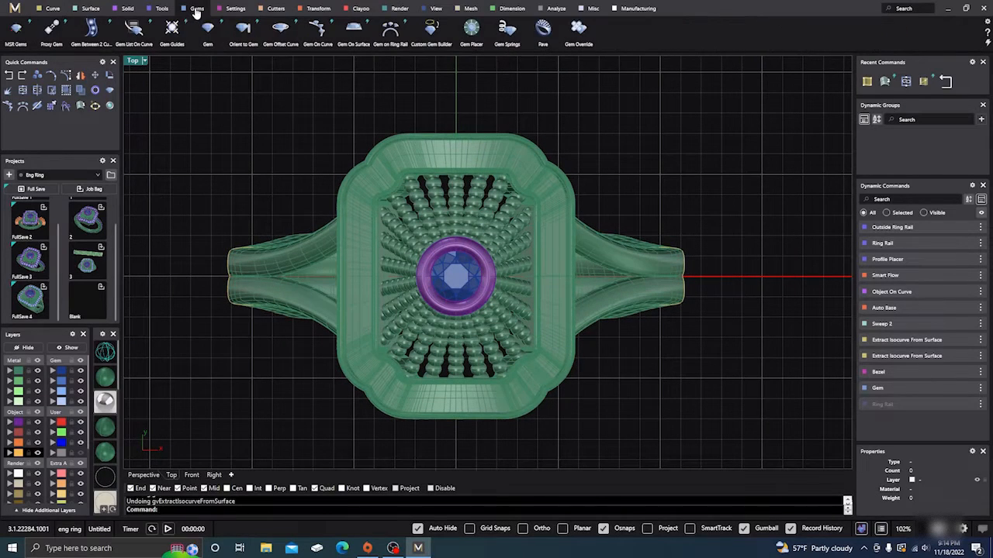
{"action": "left_click", "coordinate": [472, 32]}
{"action": "left_click", "coordinate": [480, 152]}
{"action": "key", "text": "Return"}
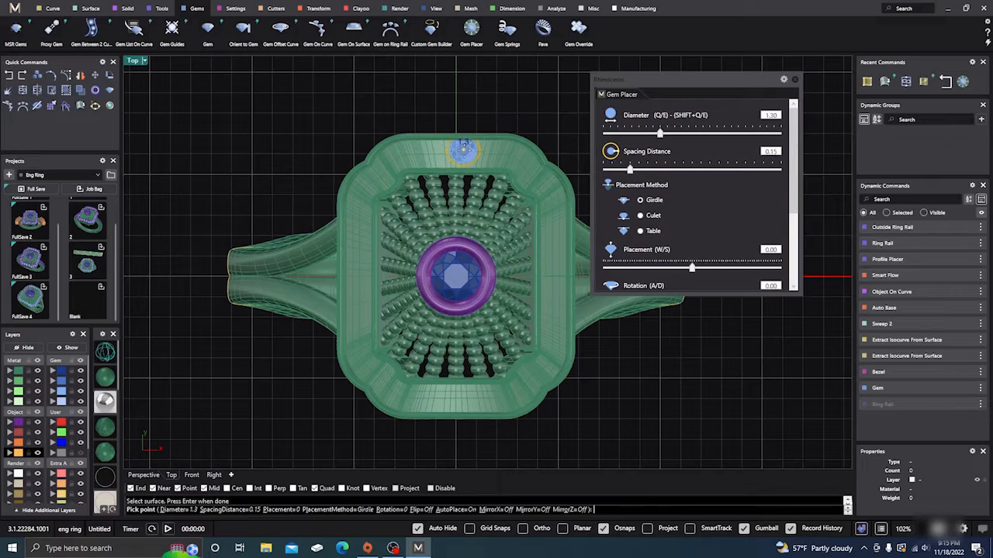
{"action": "key", "text": "Escape"}
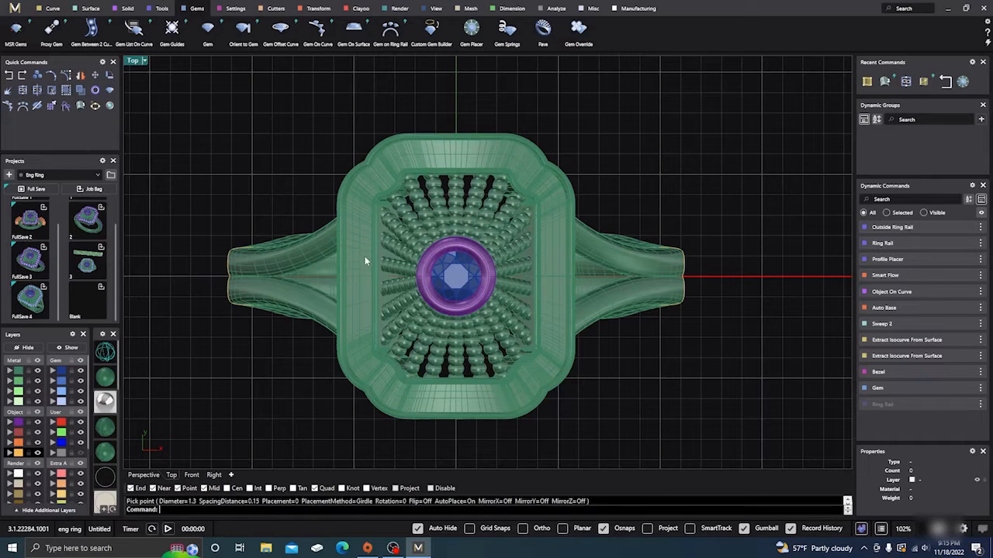
{"action": "left_click", "coordinate": [344, 219]}
{"action": "left_click", "coordinate": [453, 95]}
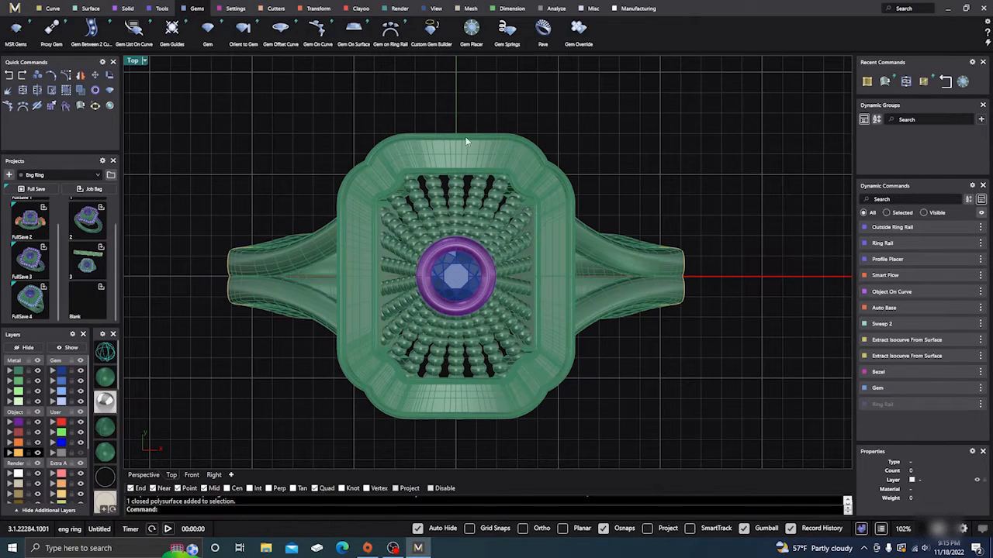
{"action": "right_click_drag", "start_coordinate": [440, 140], "coordinate": [432, 147]}
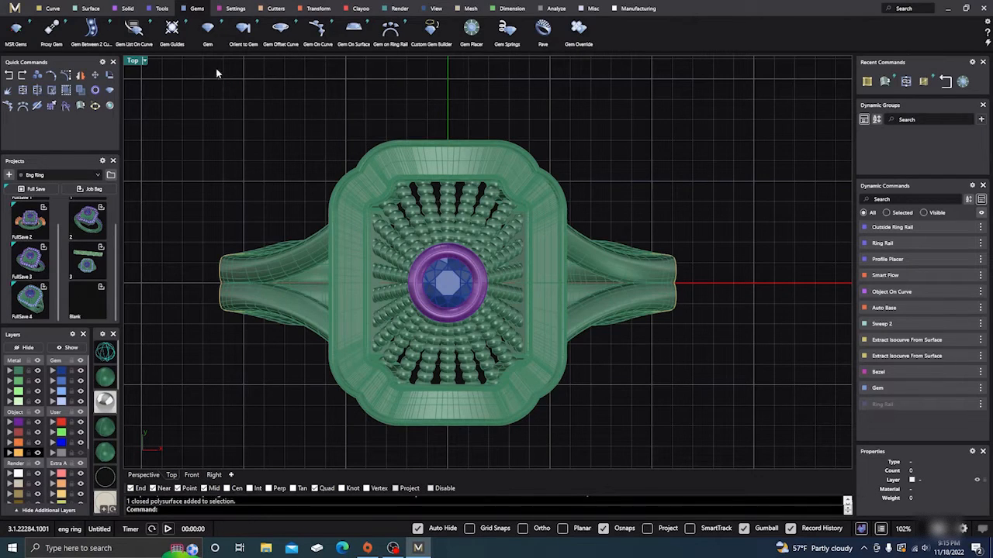
Extract all the top-face surfaces around the halo from its polysurface, keeping OutputLayer at Input and Copy at No.
{"action": "left_click", "coordinate": [128, 9]}
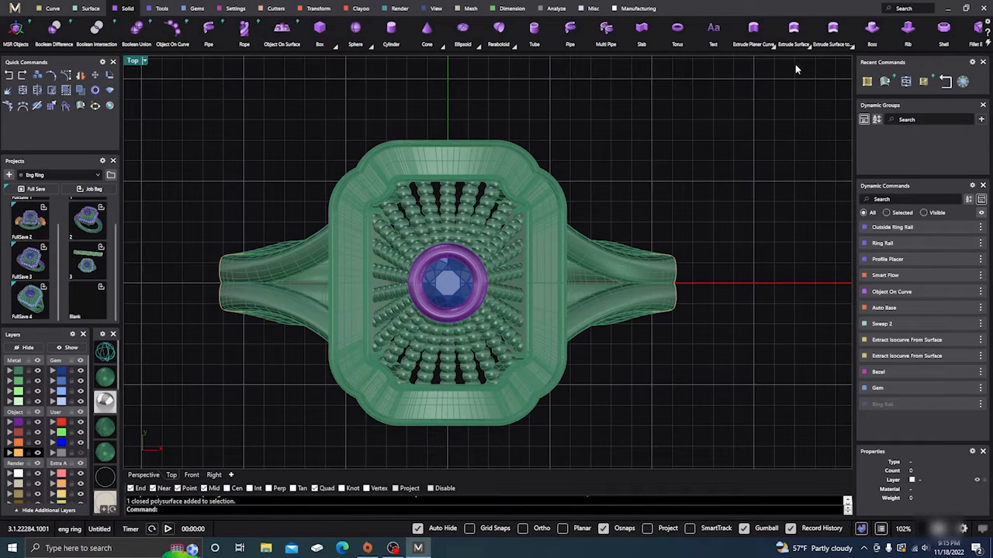
{"action": "scroll", "coordinate": [801, 35], "scroll_direction": "down", "scroll_amount": 5}
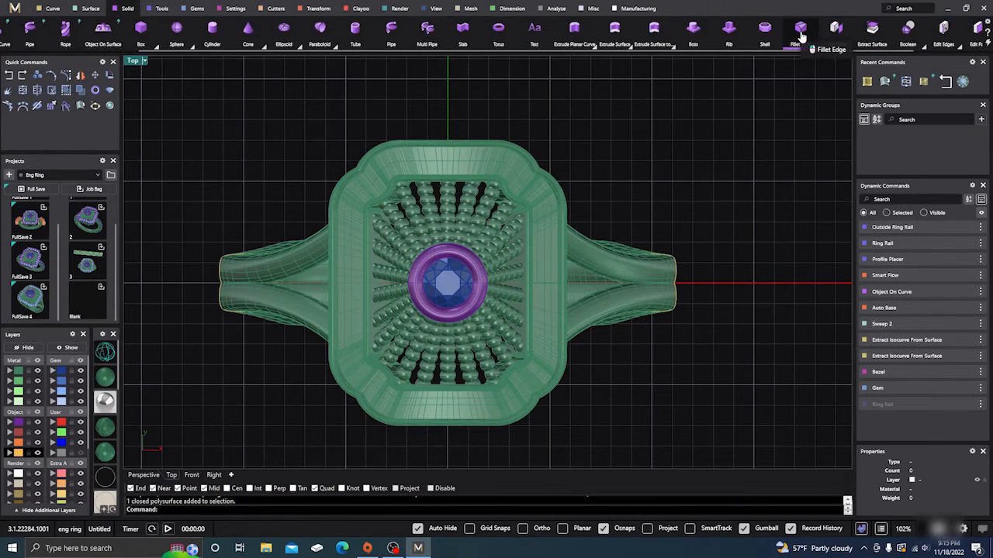
{"action": "scroll", "coordinate": [801, 35], "scroll_direction": "down", "scroll_amount": 2}
{"action": "scroll", "coordinate": [801, 36], "scroll_direction": "down", "scroll_amount": 1}
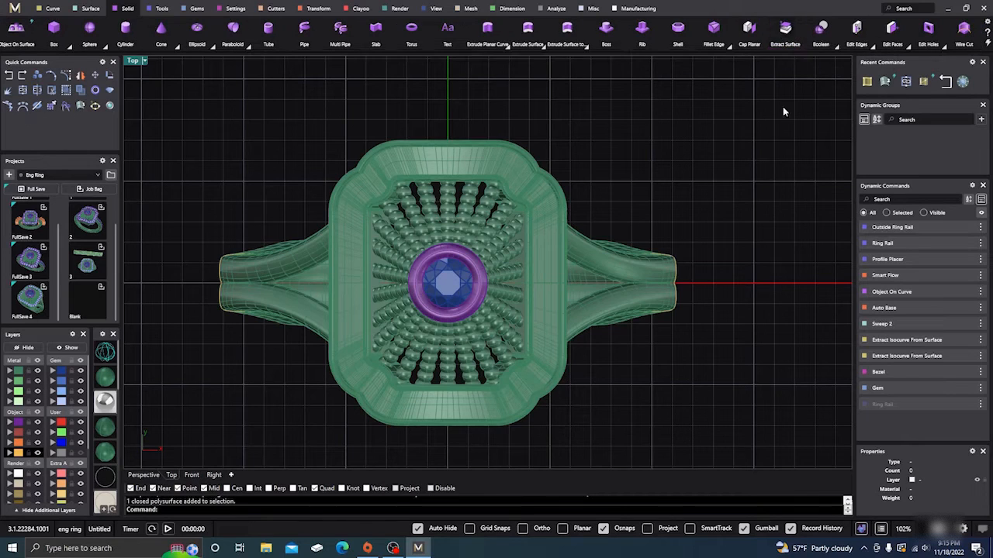
{"action": "left_click", "coordinate": [787, 34]}
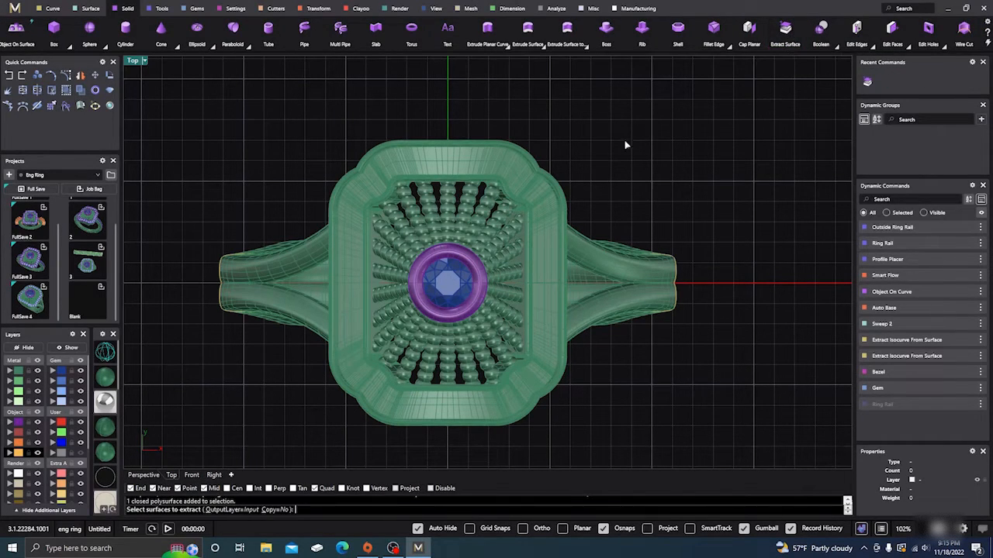
{"action": "left_click", "coordinate": [449, 158]}
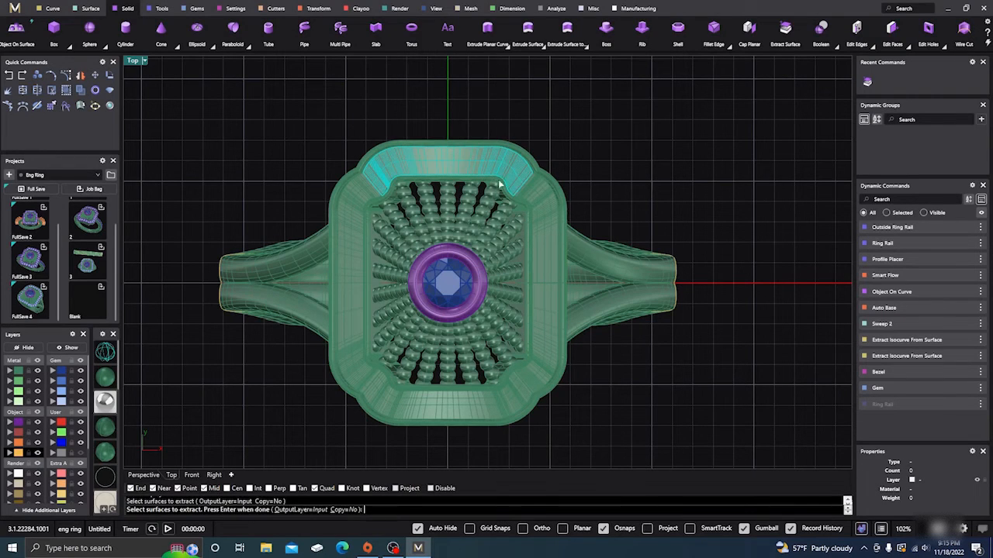
{"action": "left_click", "coordinate": [533, 216]}
{"action": "left_click", "coordinate": [544, 302]}
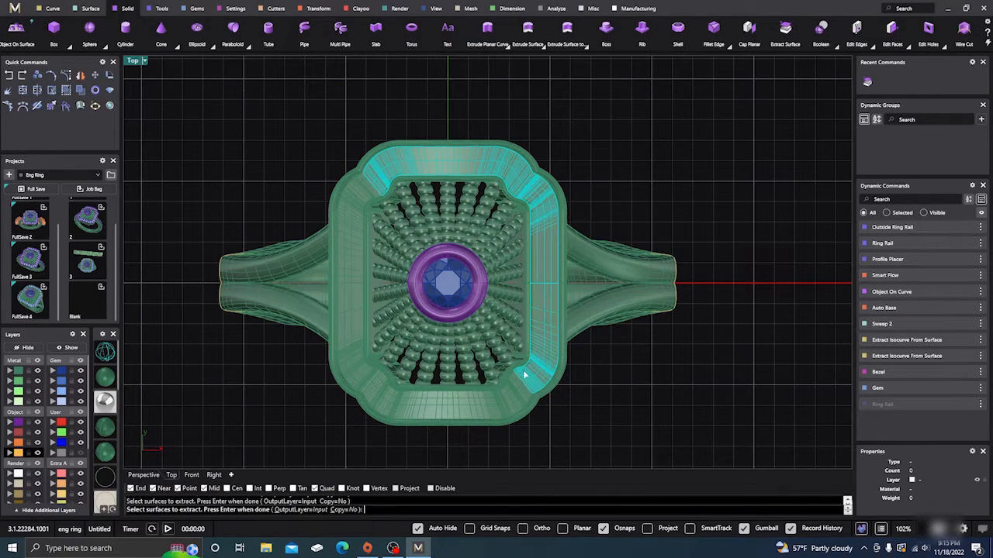
{"action": "left_click", "coordinate": [512, 397]}
{"action": "left_click", "coordinate": [350, 356]}
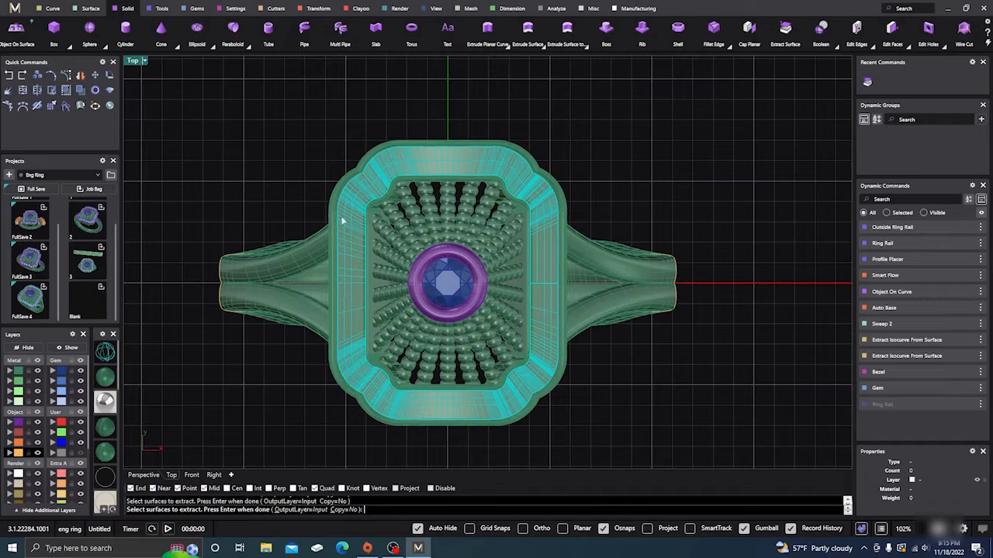
{"action": "key", "text": "Return"}
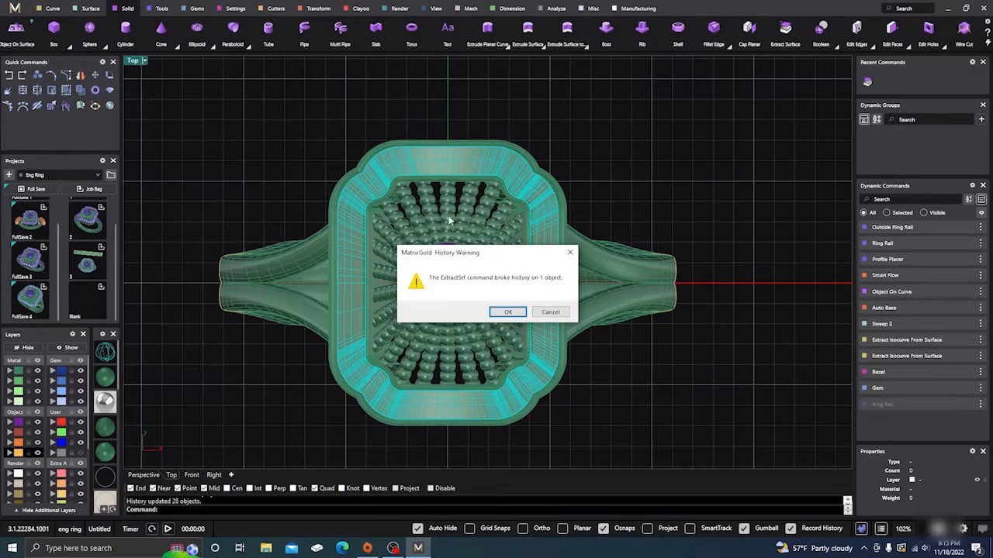
Accept the broken-history warning for the extracted halo surfaces and join them into one open polysurface.
{"action": "left_click", "coordinate": [508, 311]}
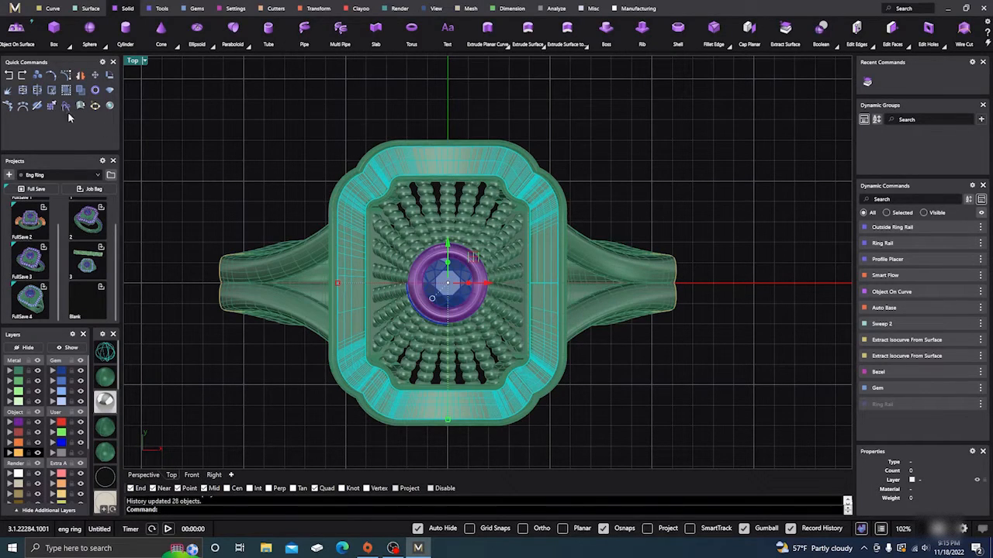
{"action": "left_click", "coordinate": [23, 91]}
{"action": "left_click", "coordinate": [426, 165]}
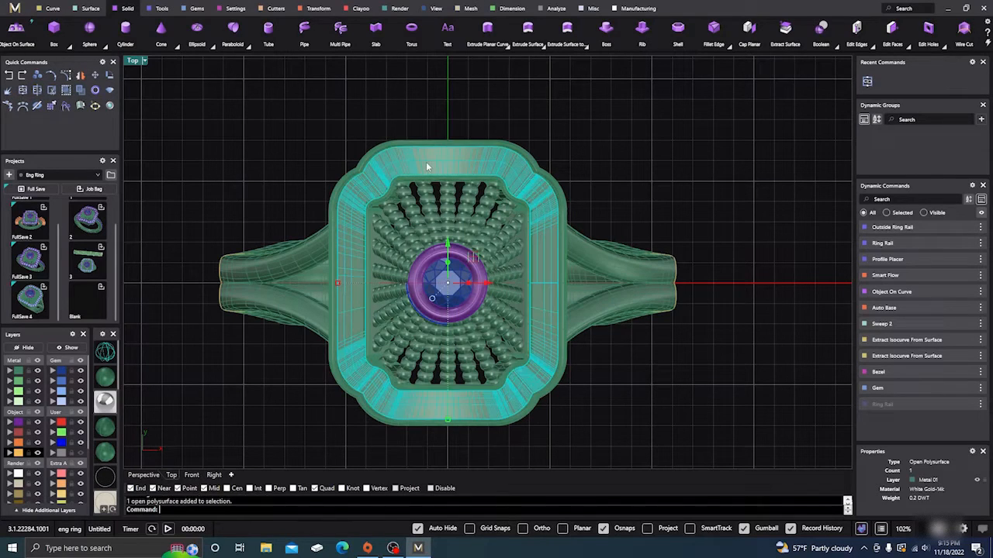
{"action": "left_click", "coordinate": [403, 102]}
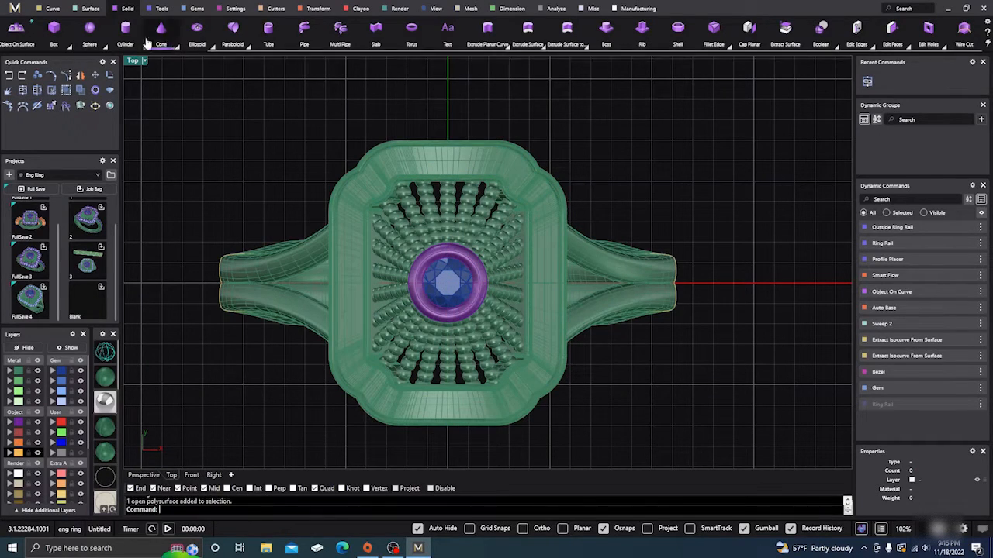
Start Gem Placer on the joined halo surface and place a 1.30 mm gem at the middle of its upper side.
{"action": "left_click", "coordinate": [197, 9]}
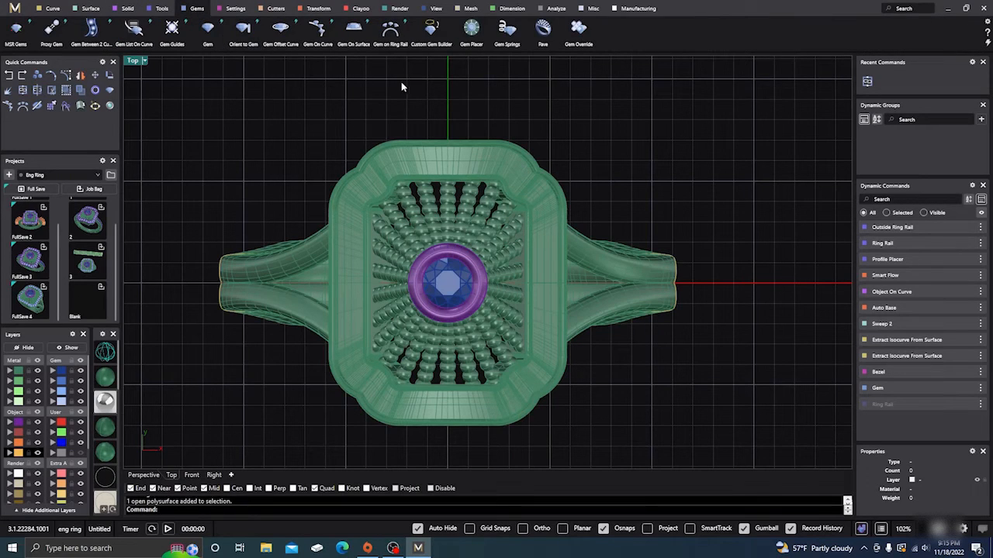
{"action": "left_click", "coordinate": [473, 31]}
{"action": "left_click", "coordinate": [463, 160]}
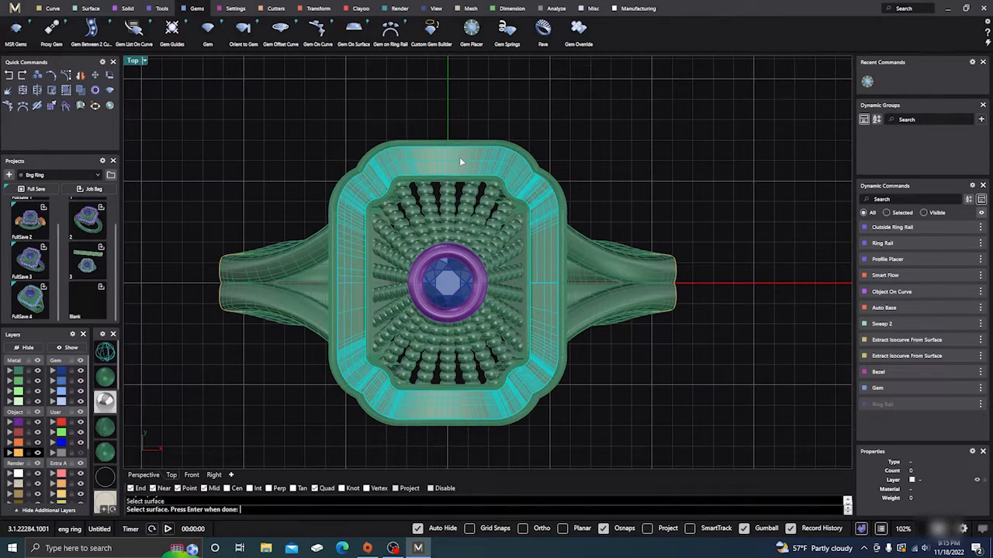
{"action": "key", "text": "Return"}
{"action": "scroll", "coordinate": [448, 161], "scroll_direction": "up", "scroll_amount": 5}
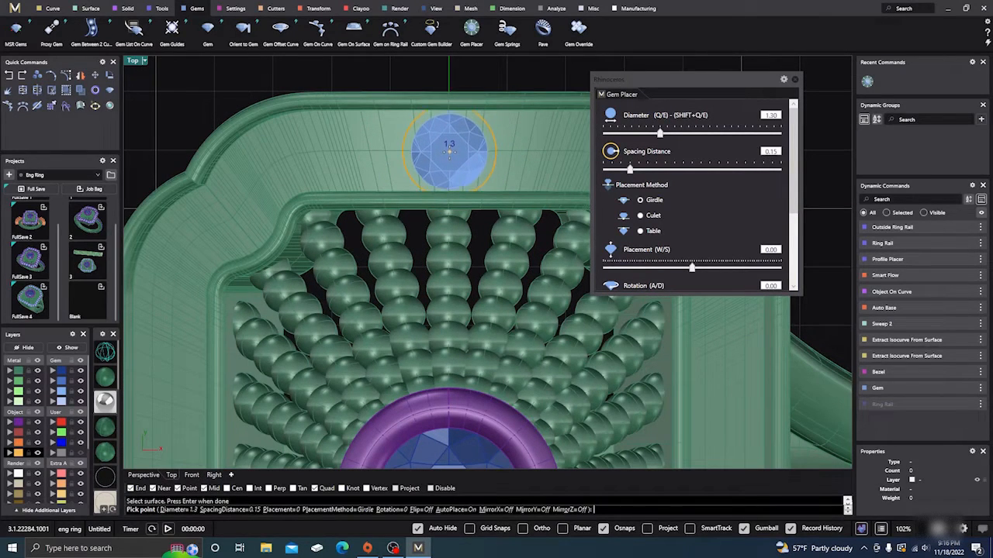
{"action": "left_click", "coordinate": [449, 151]}
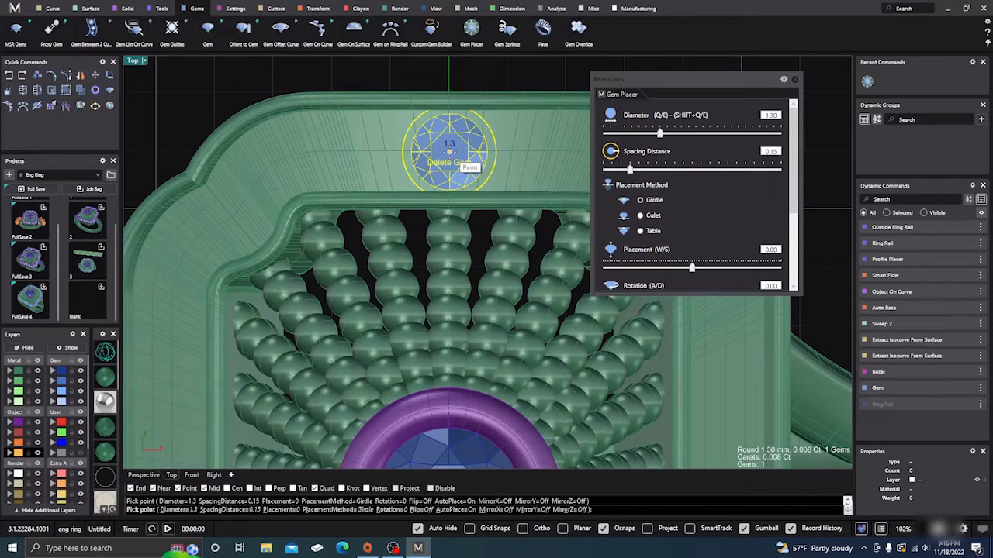
Place four more 1.30 mm gems along the halo's upper side, two on each side of the middle gem, spaced about 0.15 mm.
{"action": "left_click", "coordinate": [509, 152]}
{"action": "right_click_drag", "start_coordinate": [510, 152], "coordinate": [481, 147]}
{"action": "left_click", "coordinate": [481, 147]}
{"action": "right_click_drag", "start_coordinate": [323, 137], "coordinate": [254, 140]}
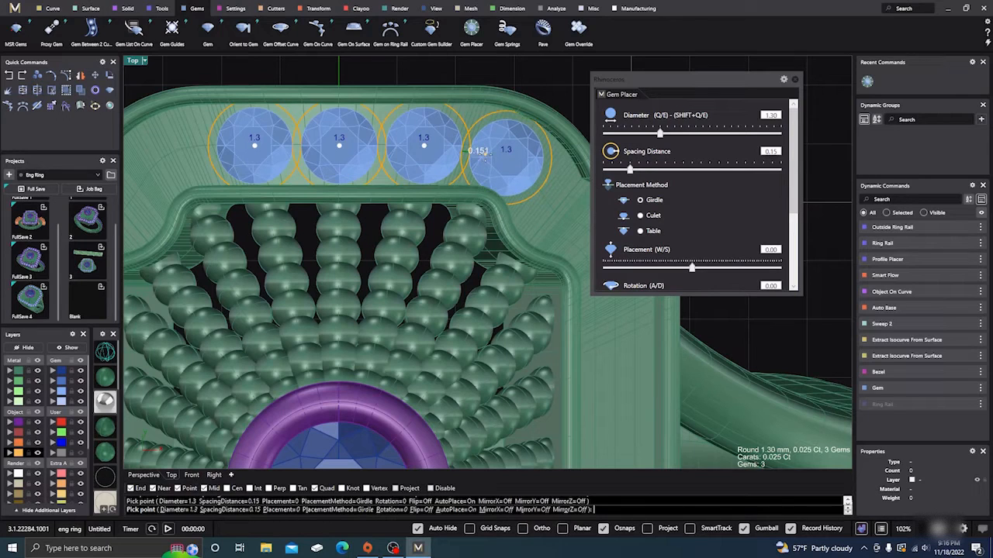
{"action": "left_click", "coordinate": [482, 153]}
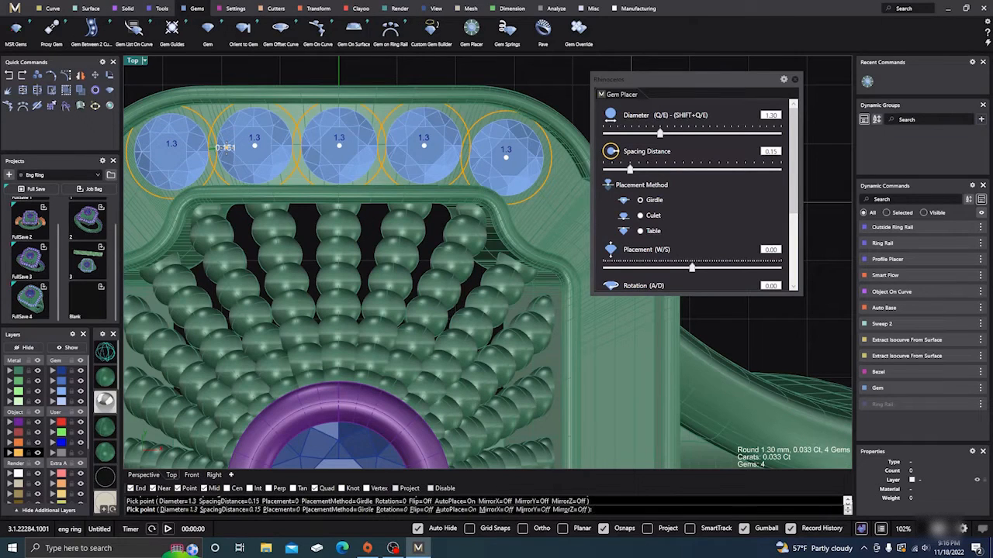
{"action": "left_click", "coordinate": [224, 149]}
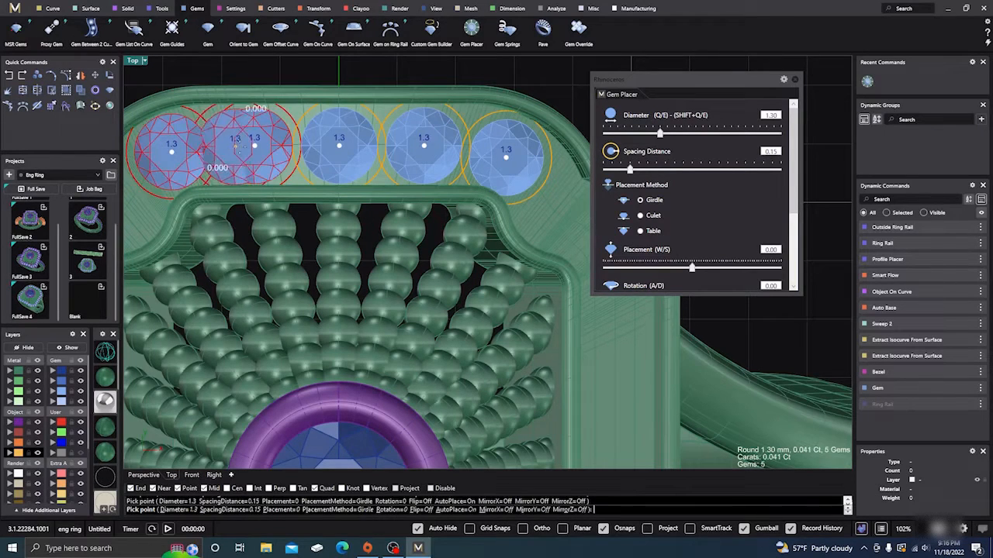
{"action": "scroll", "coordinate": [428, 140], "scroll_direction": "down", "scroll_amount": 3}
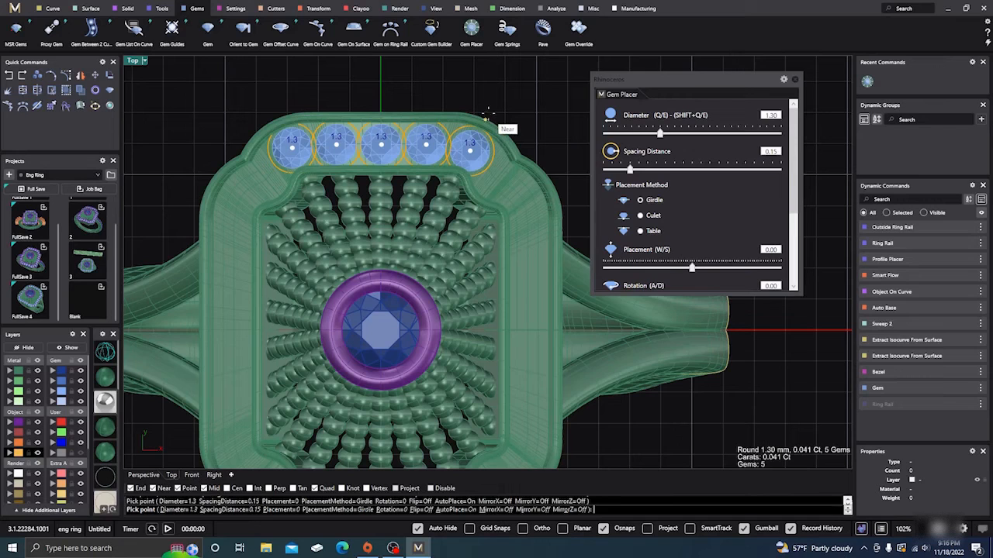
{"action": "key", "text": "Return"}
Mirror the five upper gems to the halo's lower side across the horizontal axis through 0,0,0.
{"action": "scroll", "coordinate": [503, 118], "scroll_direction": "down", "scroll_amount": 3}
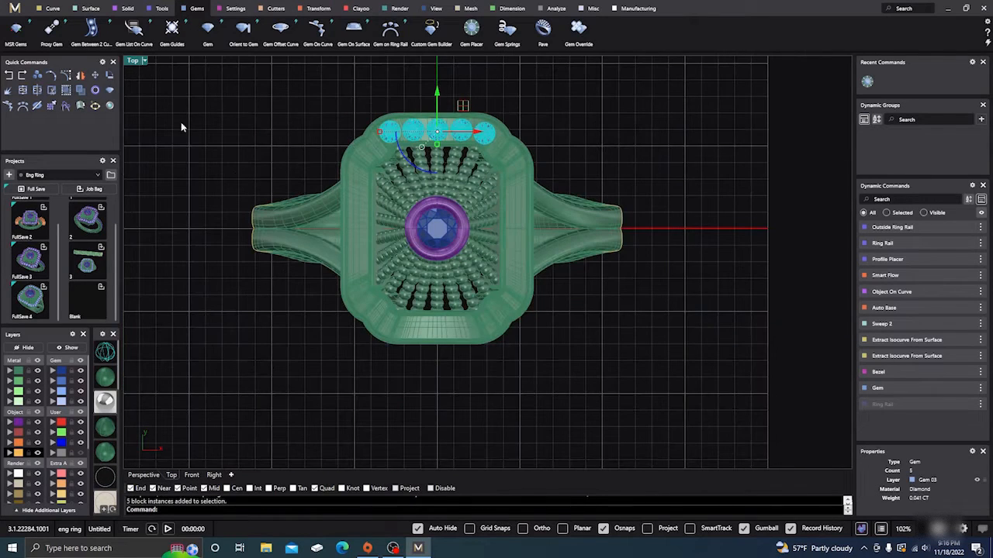
{"action": "left_click", "coordinate": [80, 74]}
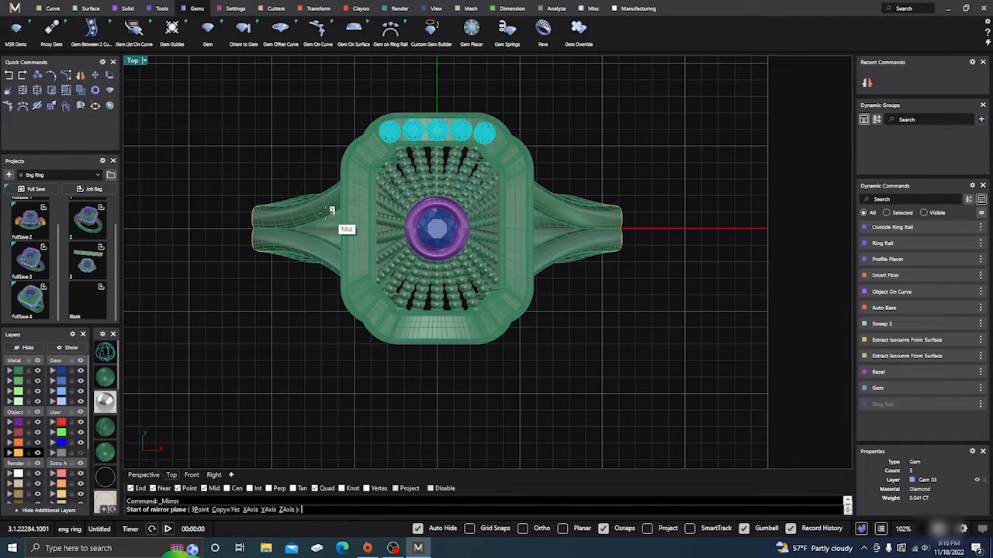
{"action": "type", "text": "0,0,0"}
{"action": "key", "text": "Return"}
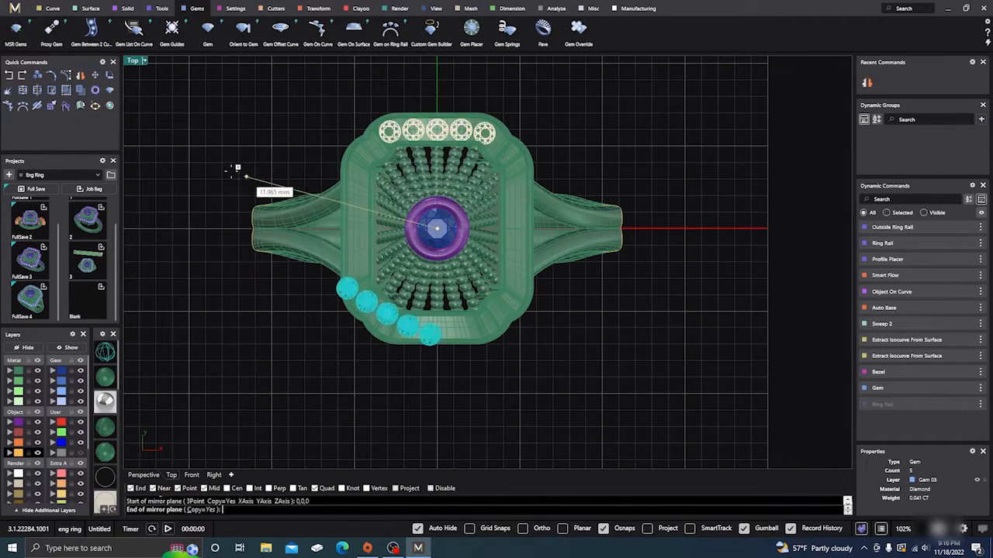
{"action": "left_click", "coordinate": [184, 237]}
{"action": "left_click", "coordinate": [565, 124]}
Start Gem Placer on the halo surface and place a 1.30 mm gem near the upper end of its right side.
{"action": "scroll", "coordinate": [535, 181], "scroll_direction": "up", "scroll_amount": 3}
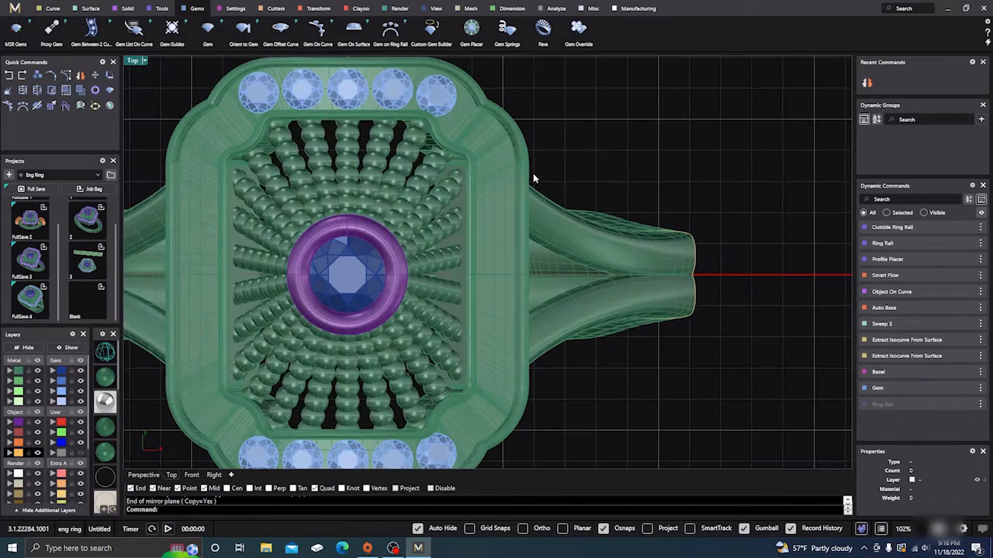
{"action": "left_click", "coordinate": [473, 31]}
{"action": "left_click", "coordinate": [504, 181]}
{"action": "key", "text": "Return"}
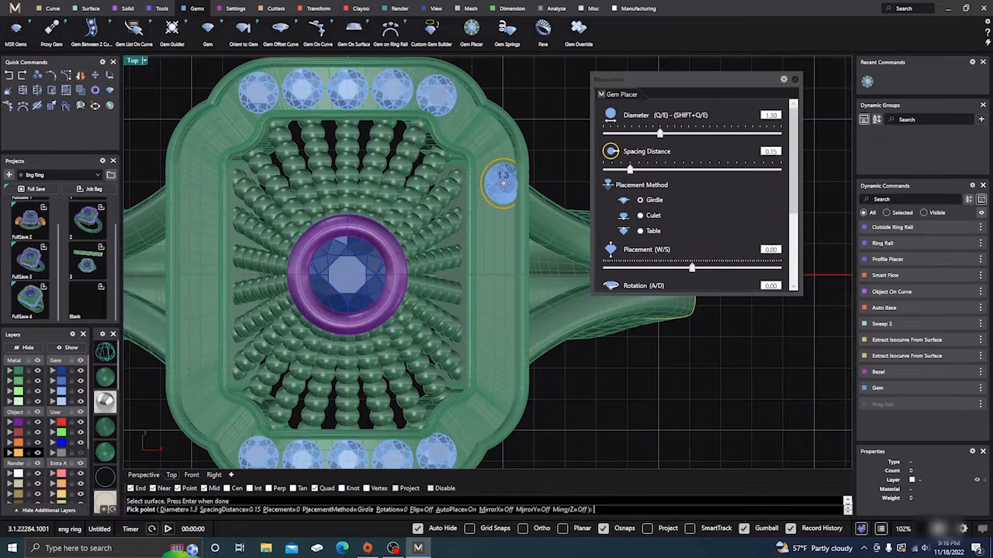
{"action": "scroll", "coordinate": [497, 172], "scroll_direction": "up", "scroll_amount": 2}
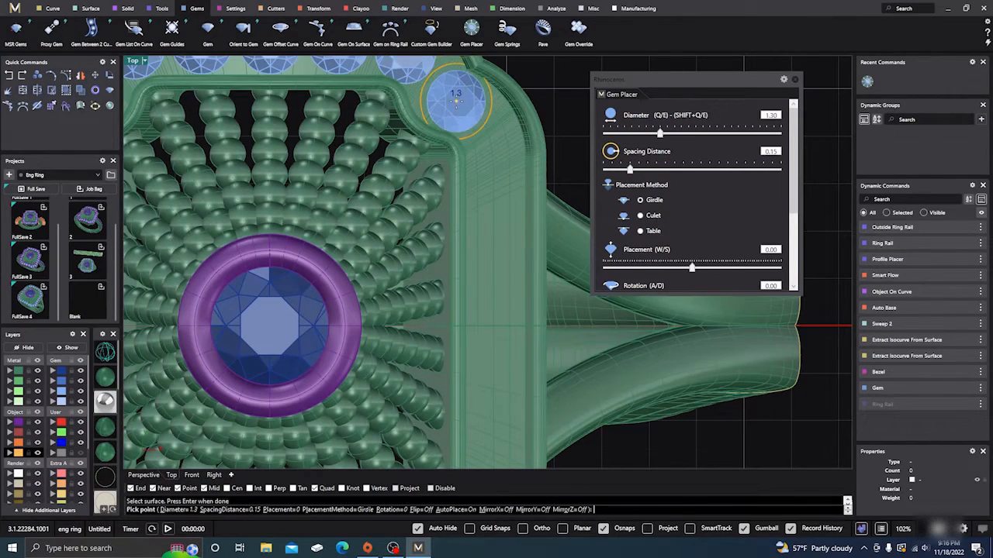
{"action": "left_click", "coordinate": [494, 165]}
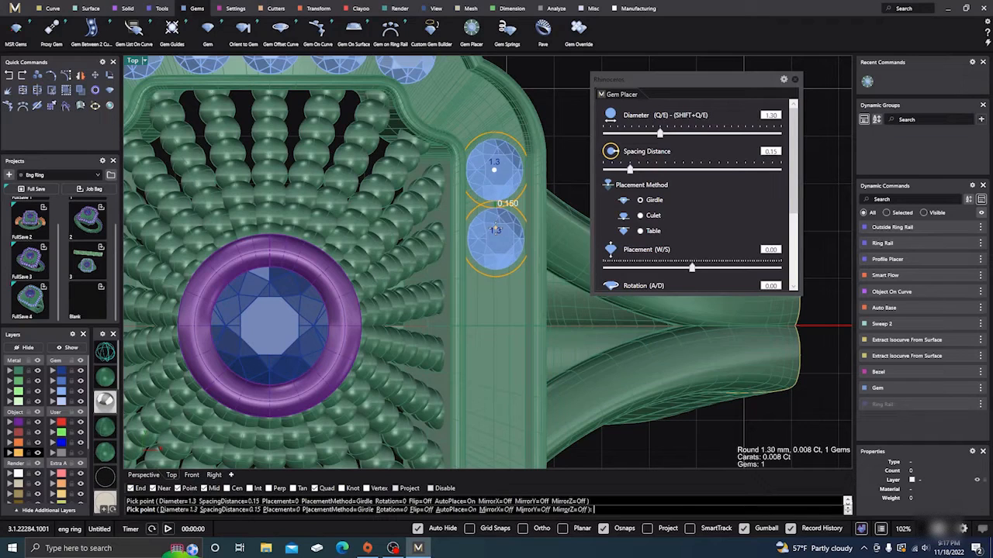
Place four more 1.30 mm gems down the halo's right side at about 0.15 mm spacing and finish the placement.
{"action": "left_click", "coordinate": [496, 230]}
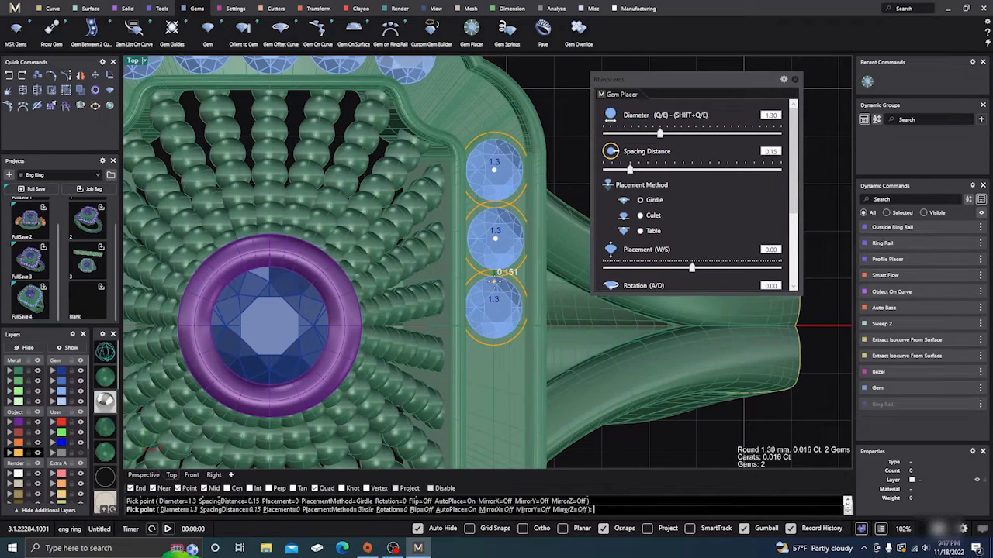
{"action": "left_click", "coordinate": [496, 283]}
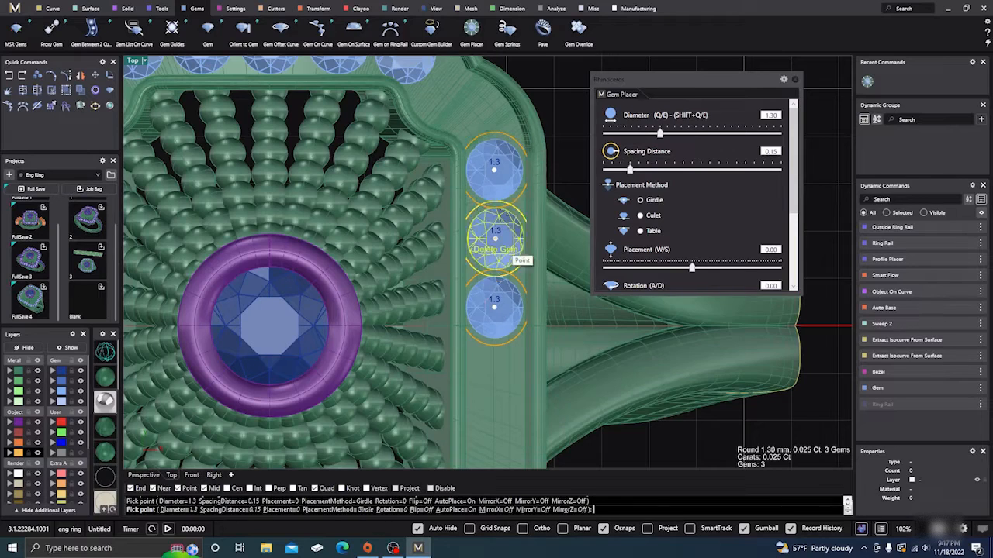
{"action": "scroll", "coordinate": [493, 256], "scroll_direction": "down", "scroll_amount": 5}
{"action": "scroll", "coordinate": [486, 237], "scroll_direction": "up", "scroll_amount": 5}
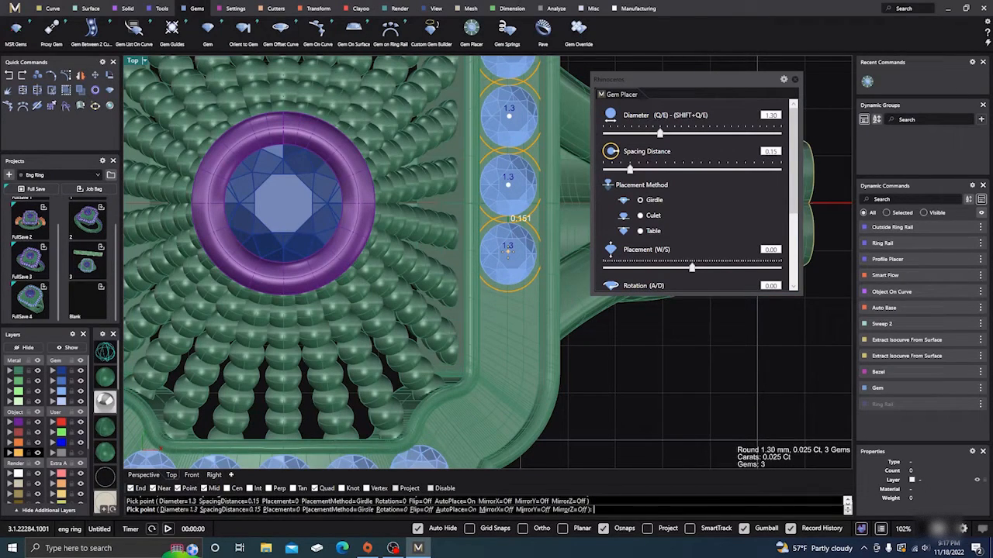
{"action": "left_click", "coordinate": [508, 247]}
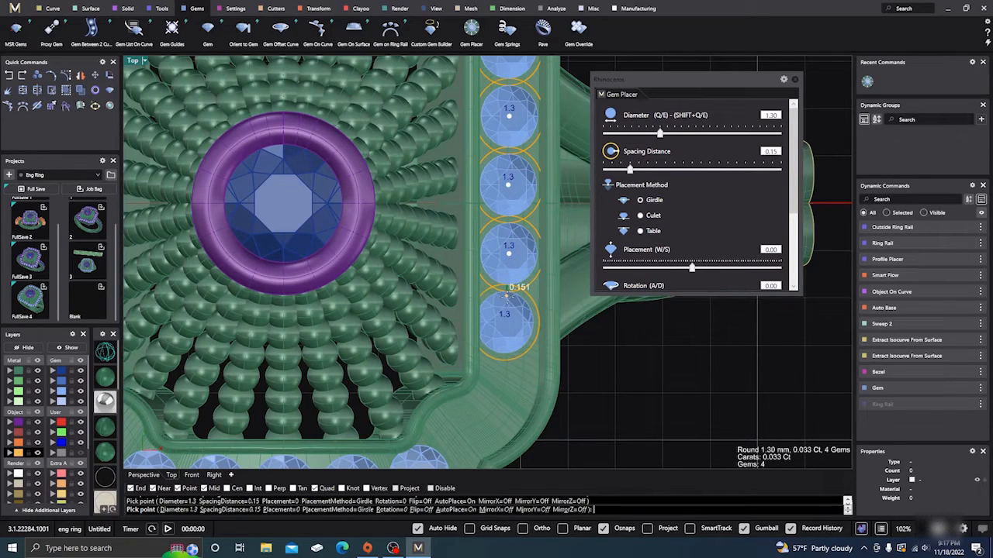
{"action": "left_click", "coordinate": [509, 298]}
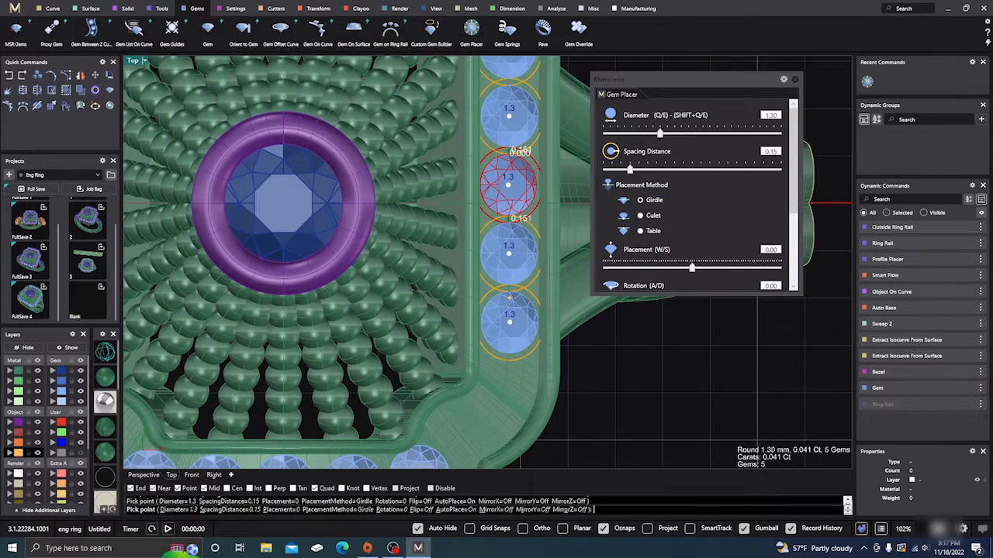
{"action": "scroll", "coordinate": [508, 299], "scroll_direction": "down", "scroll_amount": 5}
{"action": "right_click", "coordinate": [505, 302]}
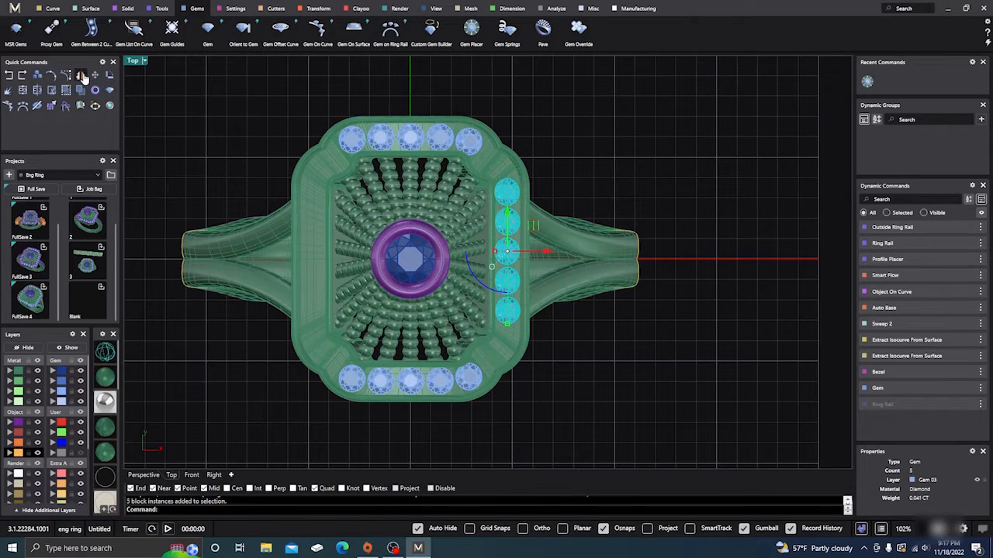
Mirror the five right-side gems to the halo's left side across the vertical centre axis.
{"action": "key", "text": "ctrl+m"}
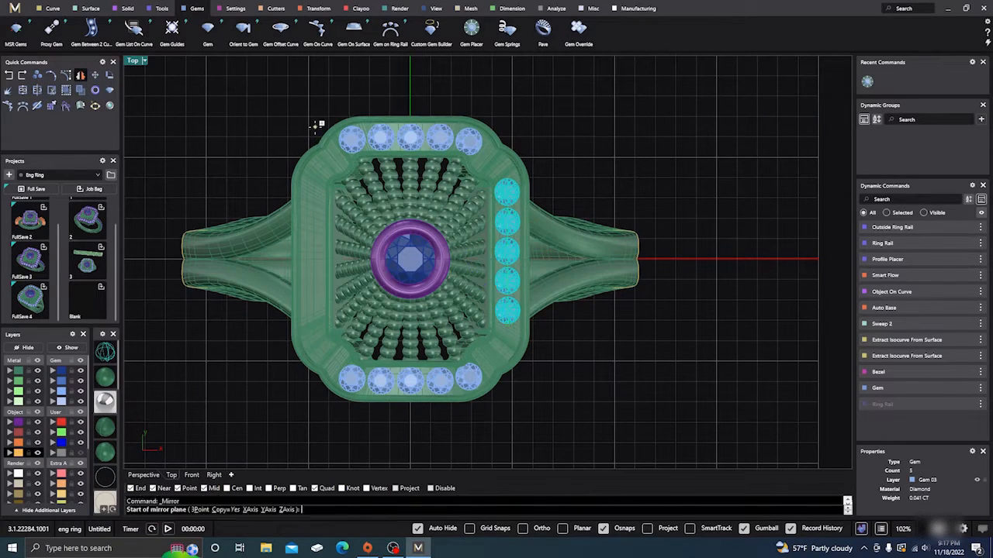
{"action": "left_click", "coordinate": [412, 78]}
{"action": "key", "text": "Escape"}
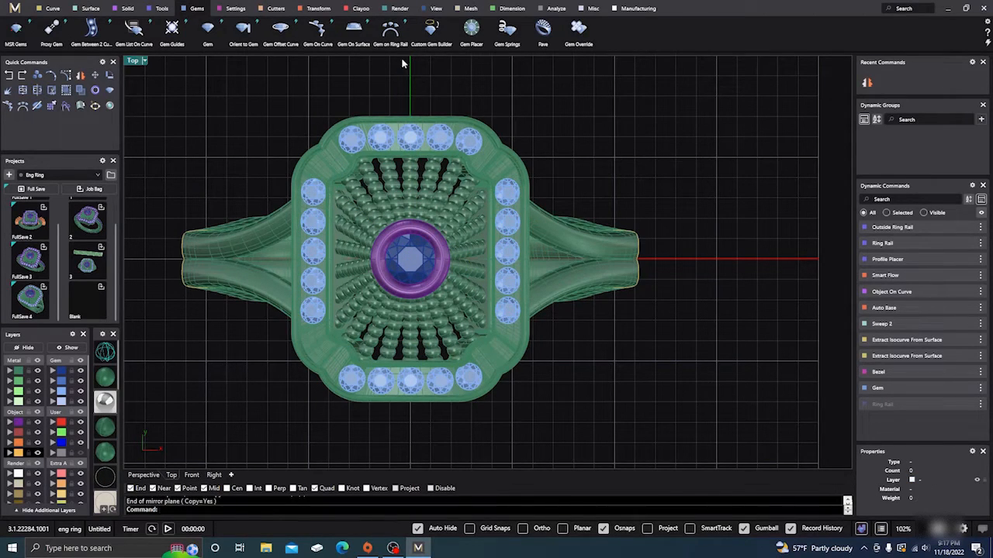
Start Gem Placer on the halo surface to fill the gap at its upper-right corner.
{"action": "left_click", "coordinate": [471, 28]}
{"action": "left_click", "coordinate": [491, 167]}
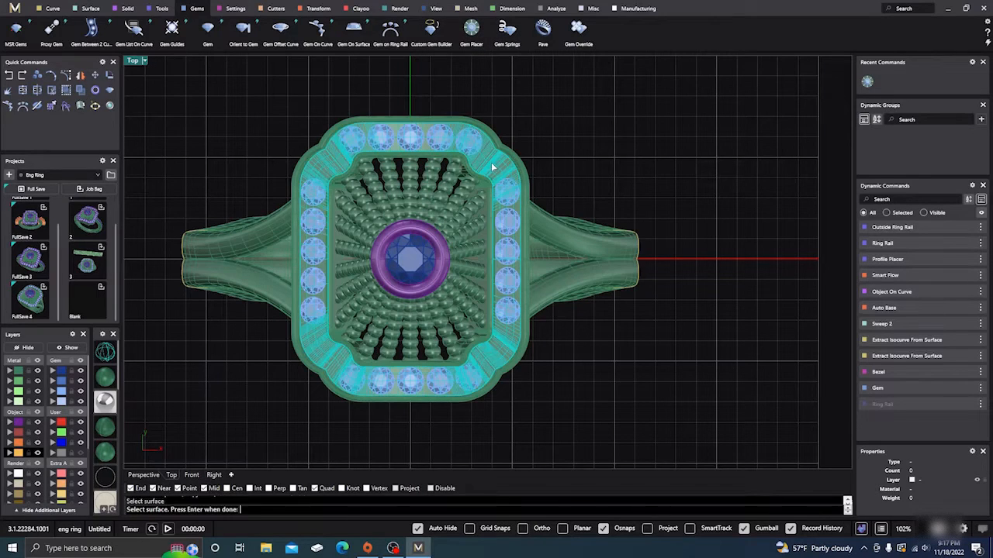
{"action": "key", "text": "Return"}
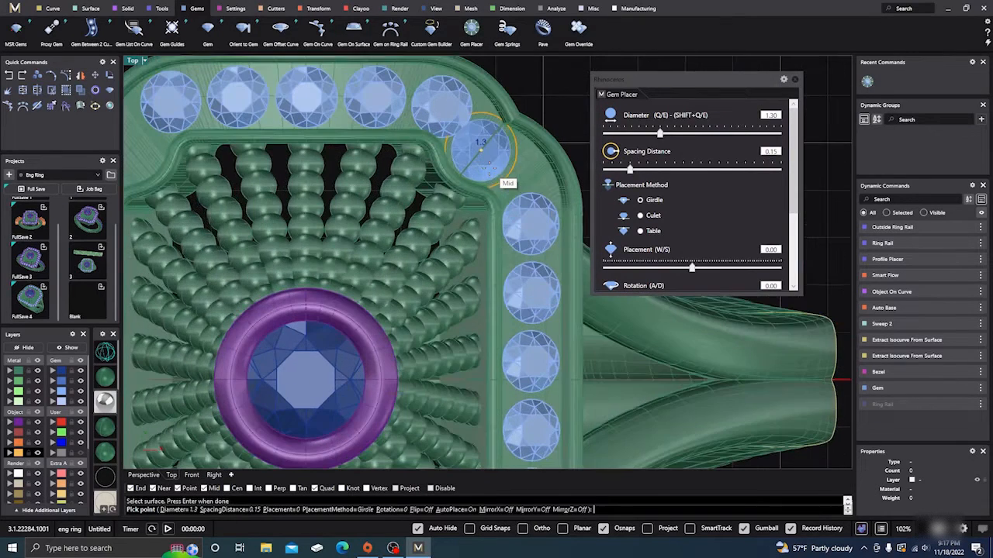
{"action": "scroll", "coordinate": [492, 167], "scroll_direction": "up", "scroll_amount": 3}
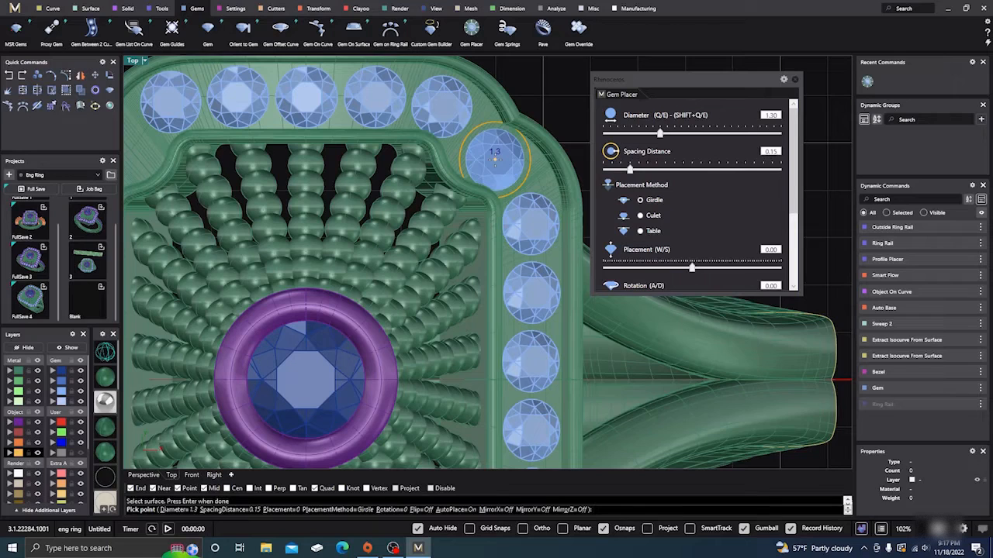
Try gem diameters of 1.50 and 1.00 mm for the halo corner and return to 1.30 mm.
{"action": "left_click", "coordinate": [640, 134]}
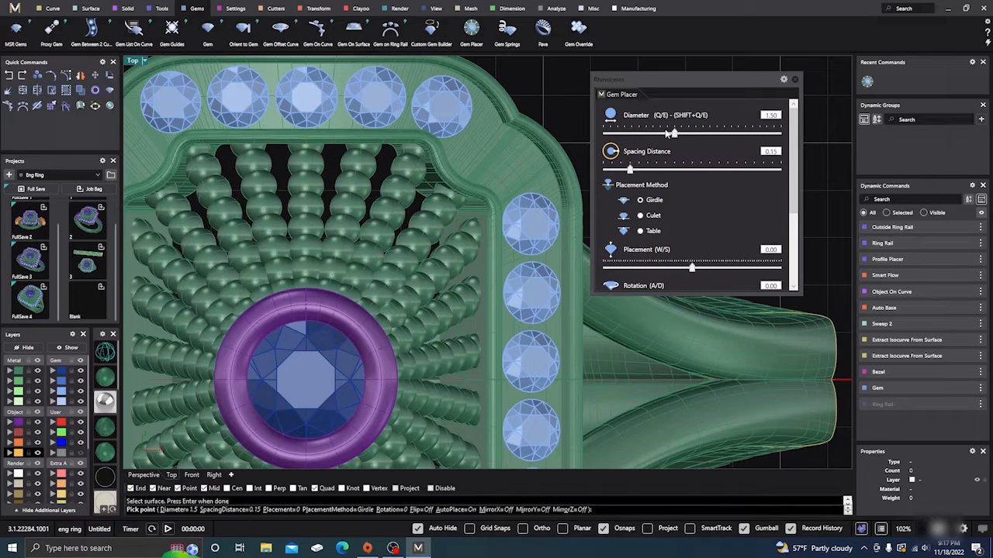
{"action": "left_click", "coordinate": [665, 135]}
{"action": "left_click_drag", "start_coordinate": [604, 133], "coordinate": [653, 136]}
{"action": "left_click_drag", "start_coordinate": [652, 134], "coordinate": [645, 134]}
{"action": "left_click_drag", "start_coordinate": [646, 135], "coordinate": [639, 135]}
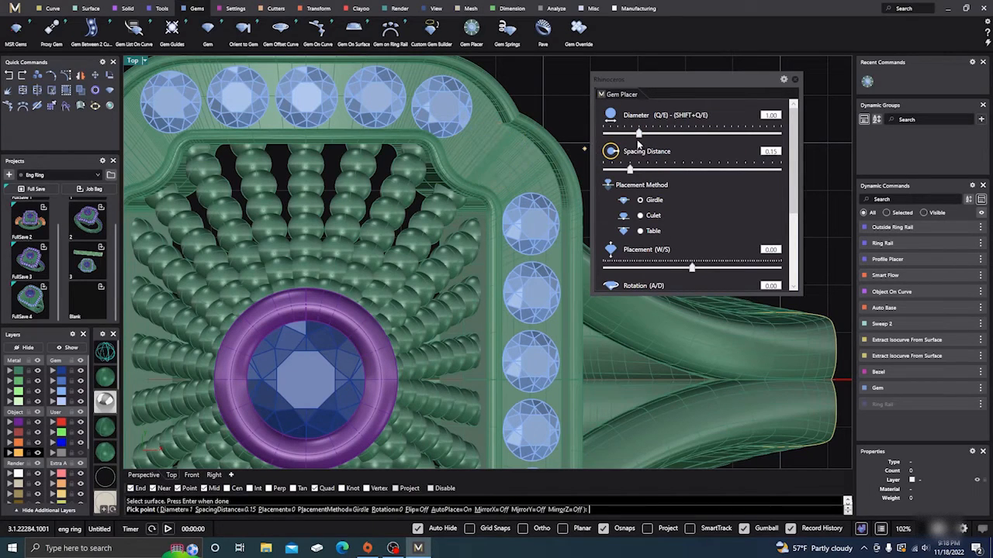
{"action": "left_click_drag", "start_coordinate": [638, 136], "coordinate": [661, 134]}
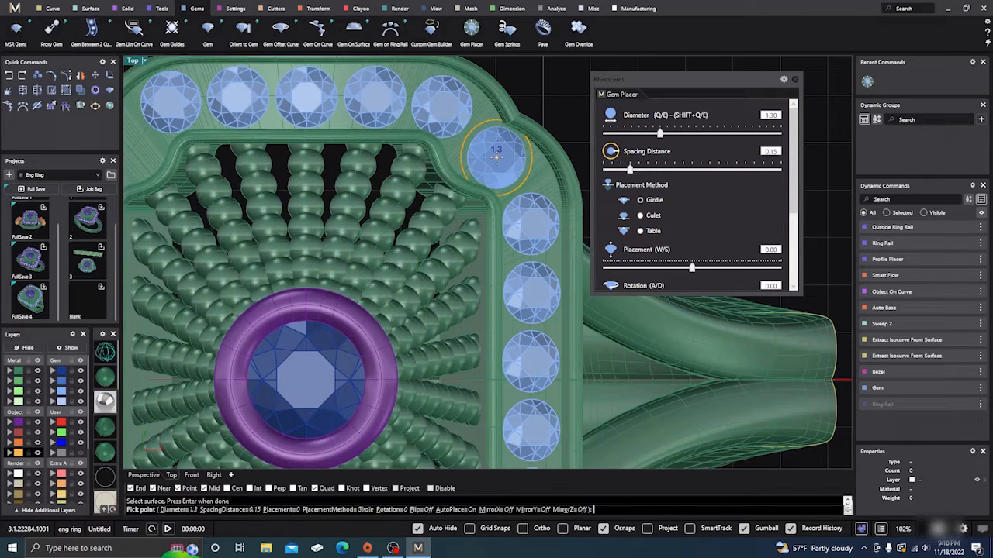
Place one 1.30 mm gem in the halo's upper-right corner and finish the placement.
{"action": "left_click", "coordinate": [495, 156]}
{"action": "scroll", "coordinate": [496, 156], "scroll_direction": "down", "scroll_amount": 5}
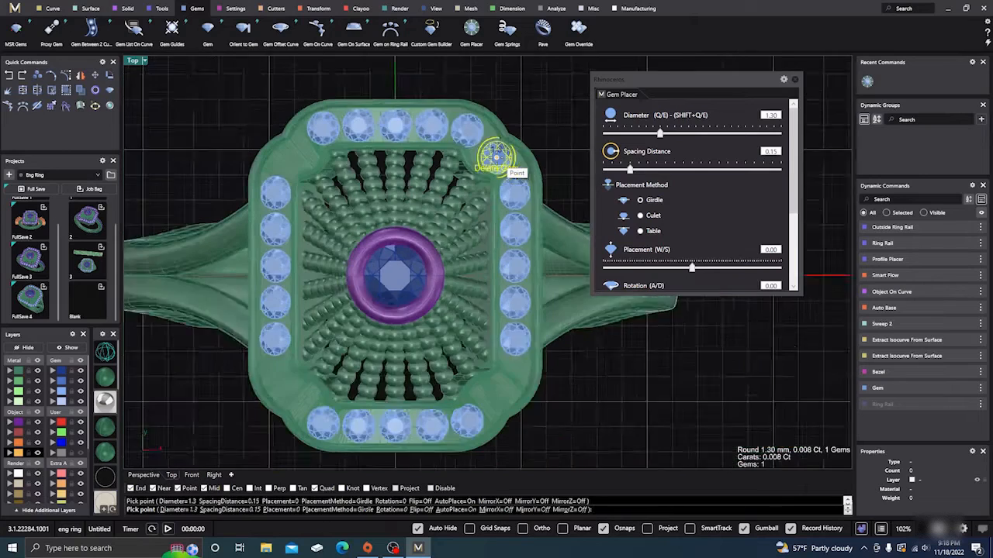
{"action": "key", "text": "Return"}
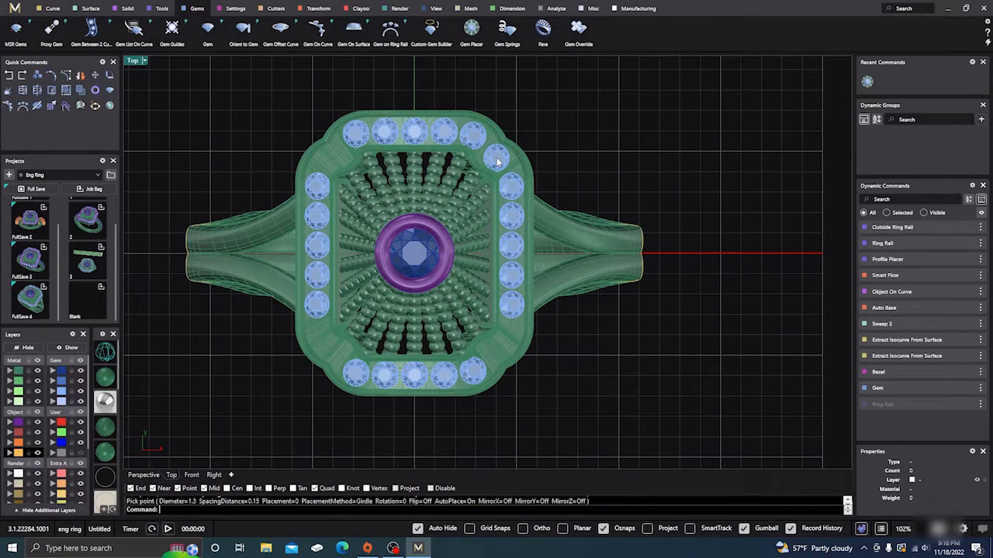
Mirror the halo's upper-right corner gem to the upper-left corner across the vertical axis through 0,0,0.
{"action": "left_click", "coordinate": [497, 160]}
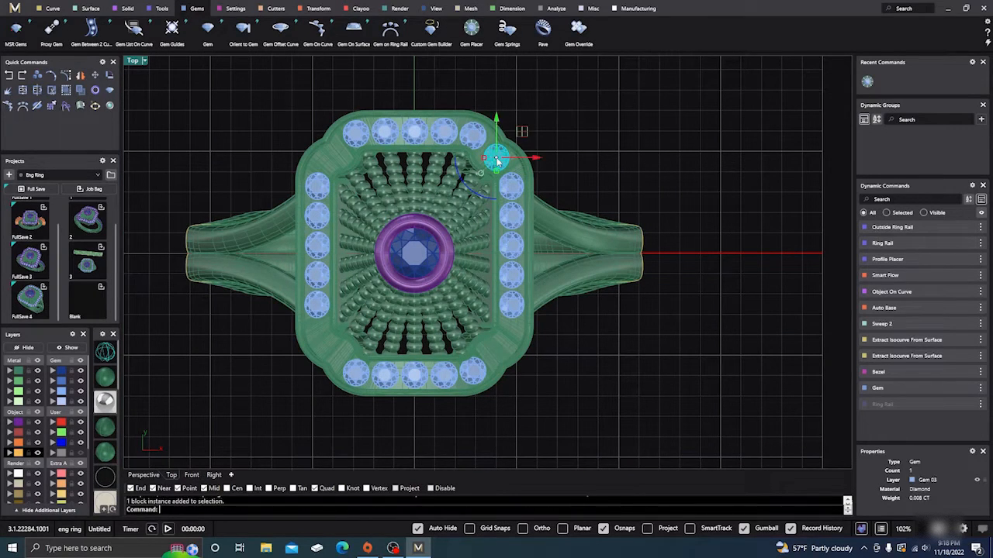
{"action": "left_click", "coordinate": [80, 75]}
{"action": "type", "text": "0,0,0"}
{"action": "key", "text": "Return"}
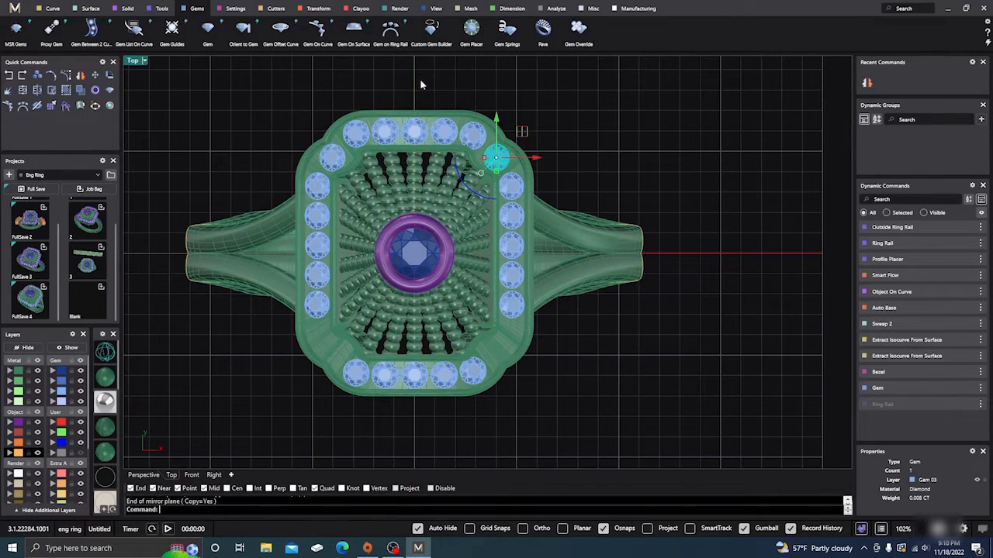
{"action": "left_click", "coordinate": [420, 78]}
Mirror both upper corner gems to the halo's lower corners across the horizontal axis through 0,0,0.
{"action": "left_click", "coordinate": [329, 159], "text": "shift"}
{"action": "right_click", "coordinate": [324, 97]}
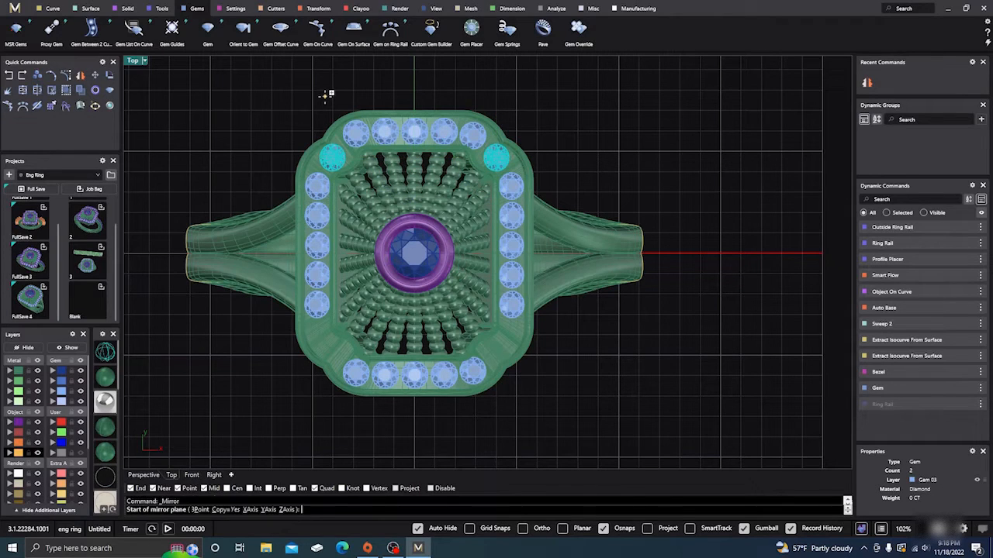
{"action": "type", "text": "0,0,0"}
{"action": "key", "text": "Return"}
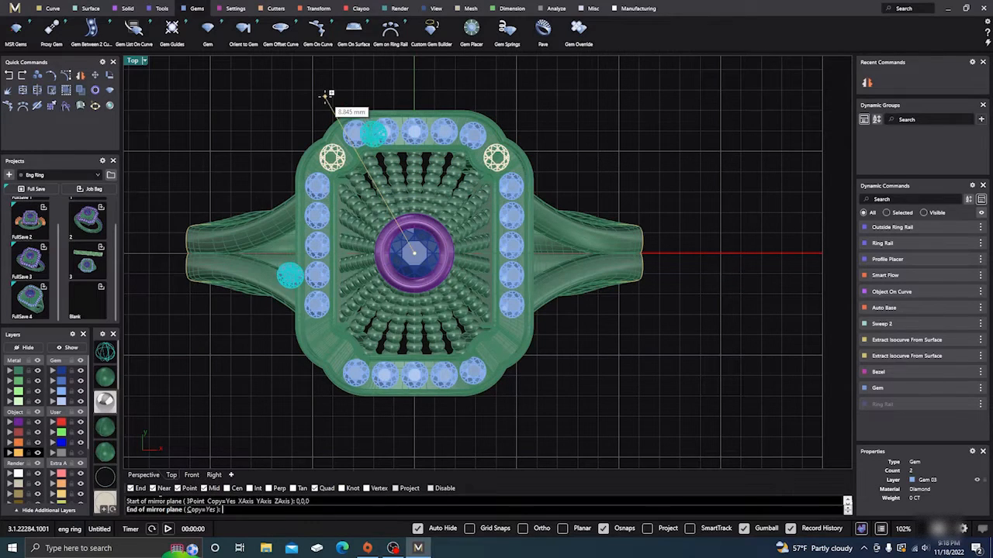
{"action": "left_click", "coordinate": [157, 267]}
Move the upper-left corner gem about 0.27 mm toward the top row's leftmost gem, accepting the broken history.
{"action": "scroll", "coordinate": [488, 284], "scroll_direction": "up", "scroll_amount": 4}
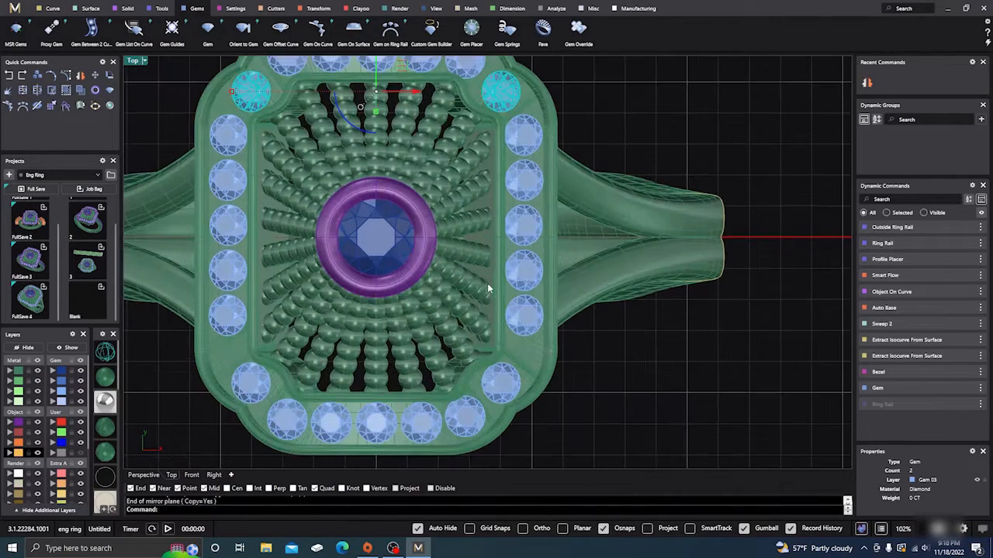
{"action": "scroll", "coordinate": [493, 284], "scroll_direction": "down", "scroll_amount": 4}
{"action": "right_click_drag", "start_coordinate": [502, 282], "coordinate": [527, 293]}
{"action": "scroll", "coordinate": [368, 182], "scroll_direction": "up", "scroll_amount": 5}
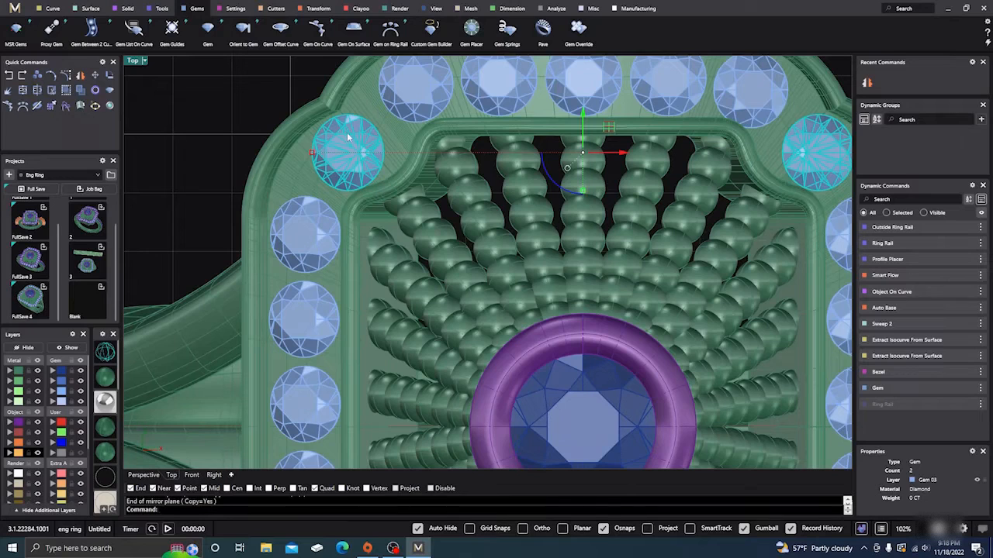
{"action": "left_click", "coordinate": [347, 138]}
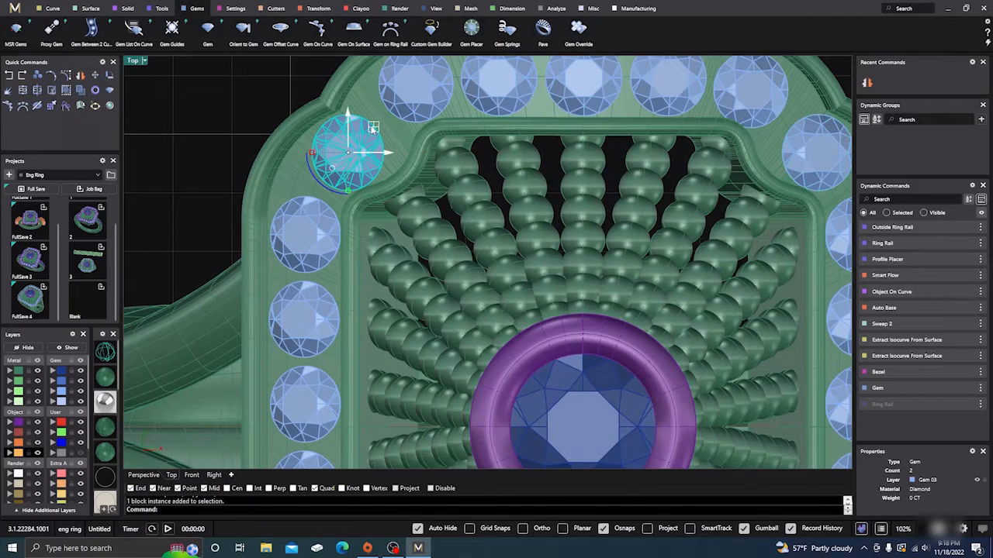
{"action": "left_click", "coordinate": [332, 171]}
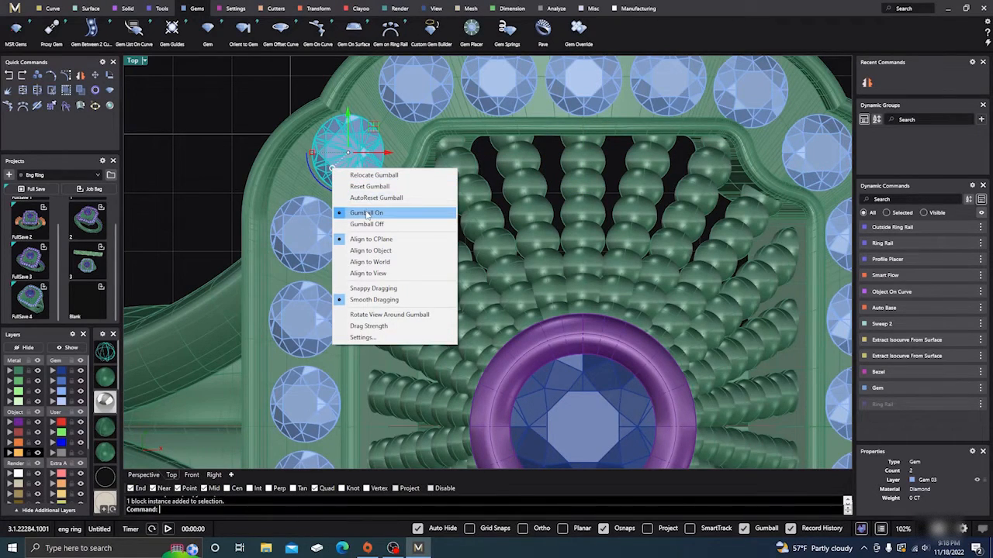
{"action": "left_click", "coordinate": [375, 129]}
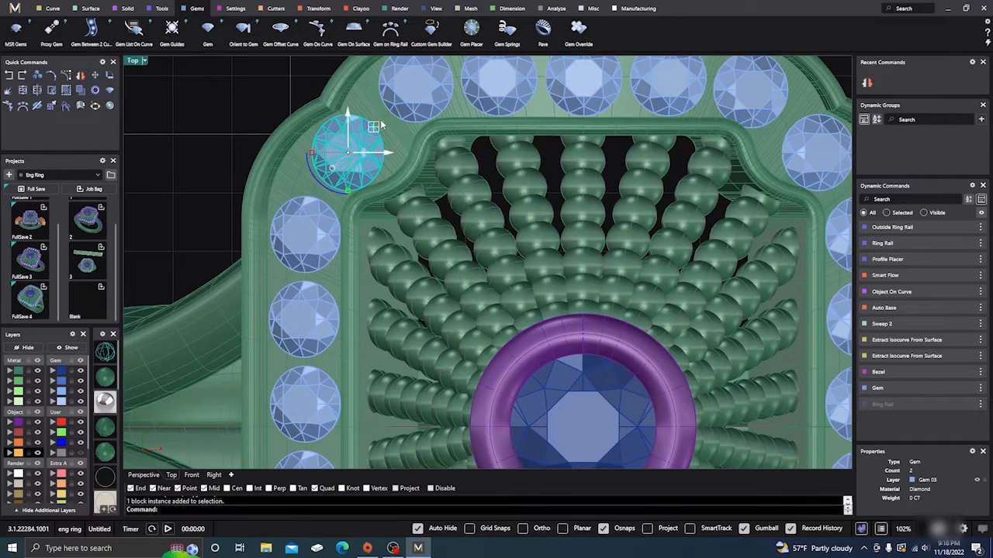
{"action": "left_click_drag", "start_coordinate": [376, 129], "coordinate": [391, 120]}
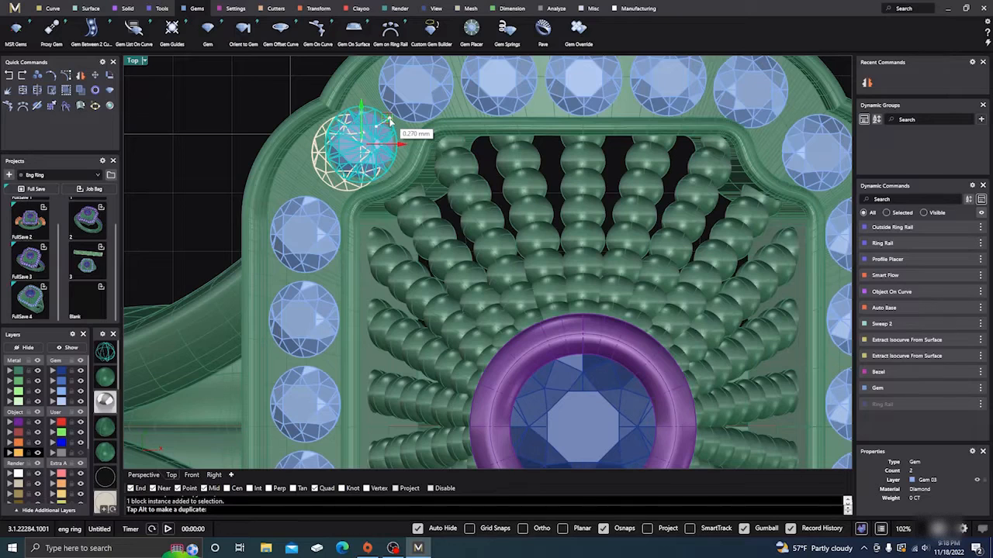
{"action": "left_click_drag", "start_coordinate": [390, 121], "coordinate": [390, 122]}
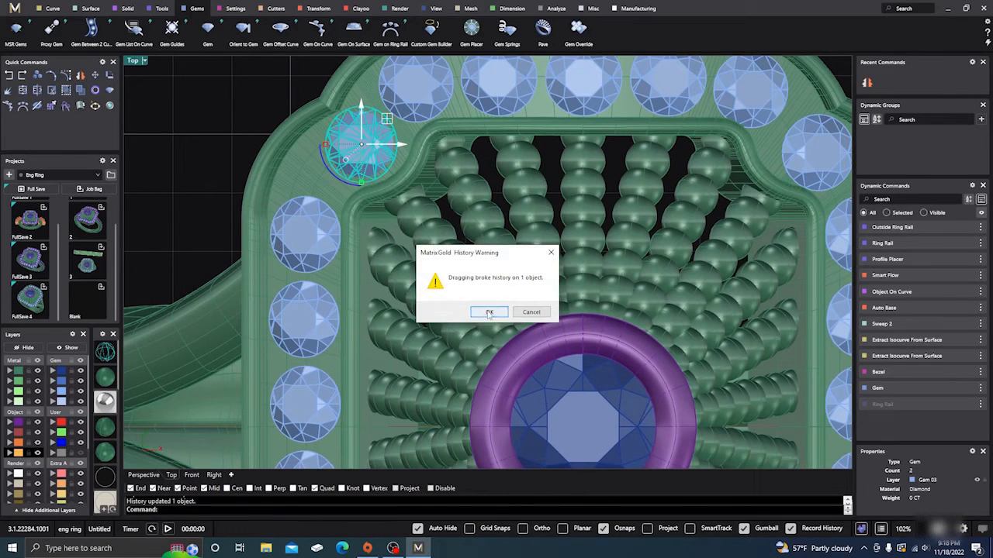
{"action": "left_click", "coordinate": [489, 312]}
Move the column of five gems on the halo's left side up toward the upper-left corner gem, accepting the broken history.
{"action": "left_click", "coordinate": [308, 218]}
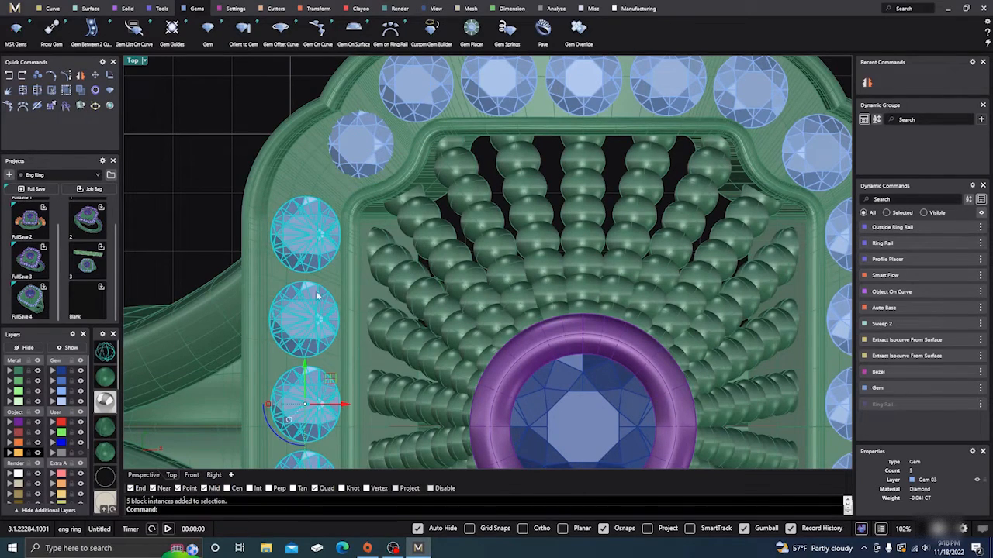
{"action": "left_click_drag", "start_coordinate": [308, 372], "coordinate": [315, 331]}
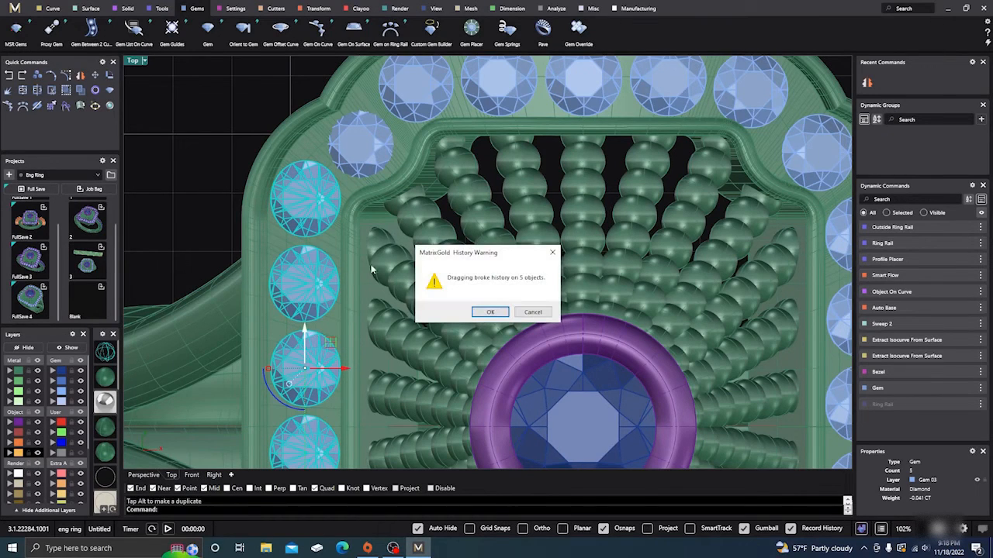
{"action": "left_click", "coordinate": [490, 312]}
Move the upper-right corner gem slightly up and inward, closer to the top row's rightmost gem.
{"action": "scroll", "coordinate": [337, 202], "scroll_direction": "down", "scroll_amount": 5}
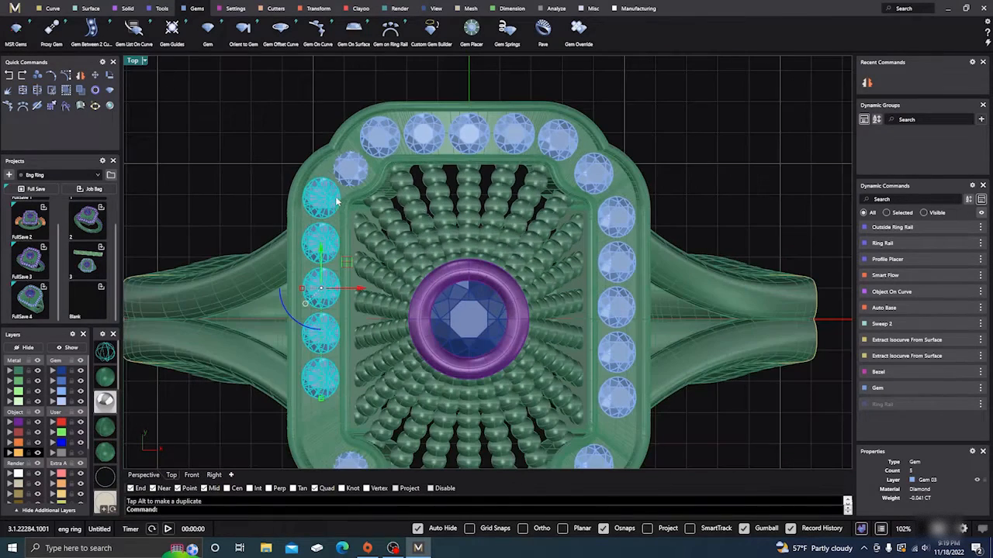
{"action": "left_click", "coordinate": [591, 176]}
{"action": "scroll", "coordinate": [591, 165], "scroll_direction": "up", "scroll_amount": 3}
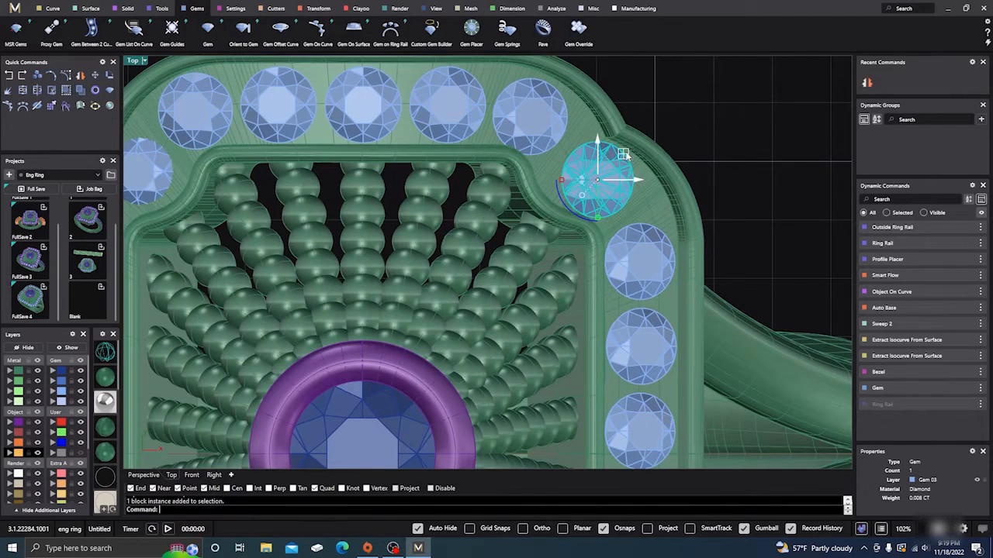
{"action": "left_click_drag", "start_coordinate": [624, 155], "coordinate": [615, 146]}
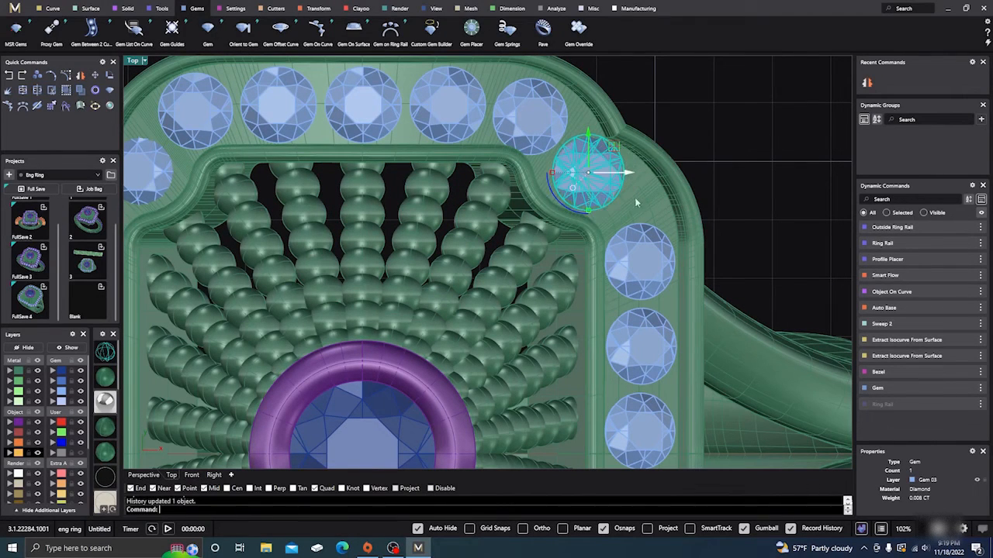
Delete the column of five gems on the halo's right side.
{"action": "left_click", "coordinate": [632, 264]}
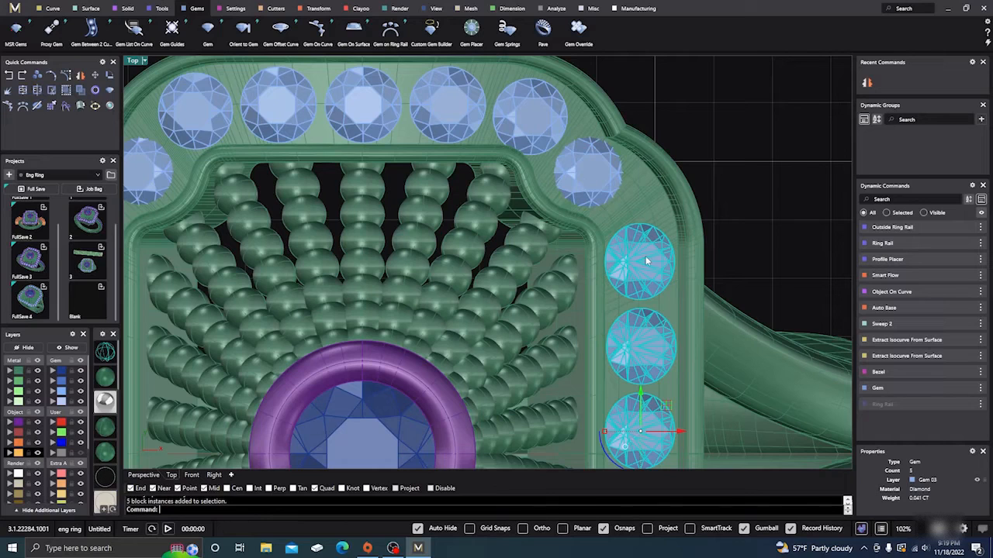
{"action": "key", "text": "Delete"}
{"action": "scroll", "coordinate": [623, 153], "scroll_direction": "down", "scroll_amount": 4}
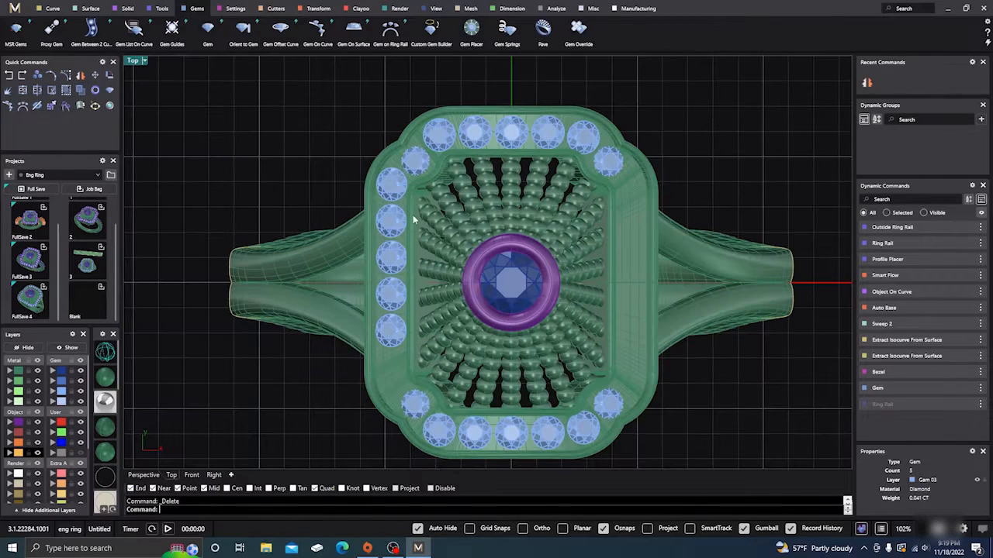
Place one 1.30 mm gem on the halo surface with Gem Placer, directly below the left column, using 0.15 spacing.
{"action": "scroll", "coordinate": [389, 379], "scroll_direction": "up", "scroll_amount": 5}
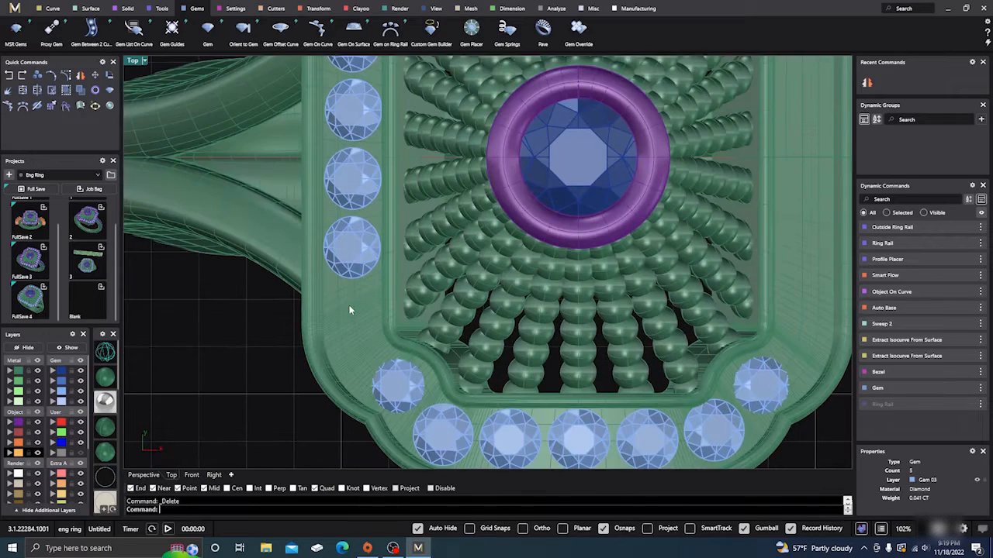
{"action": "scroll", "coordinate": [349, 305], "scroll_direction": "down", "scroll_amount": 3}
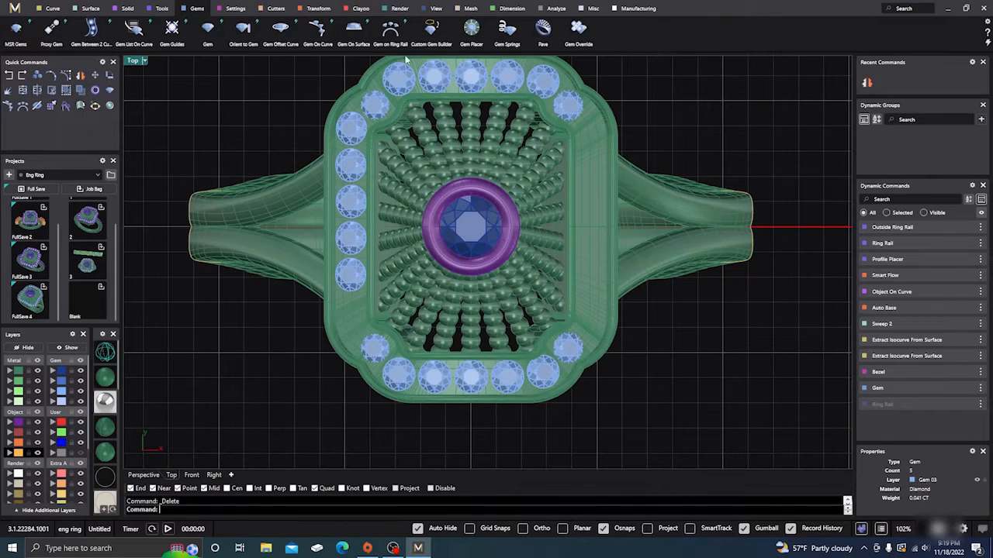
{"action": "left_click", "coordinate": [472, 30]}
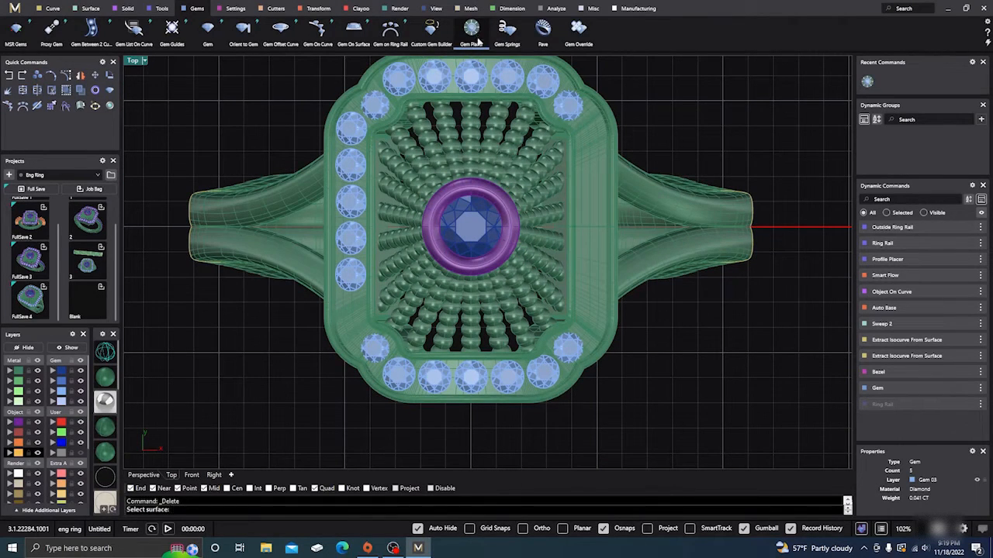
{"action": "left_click", "coordinate": [350, 316]}
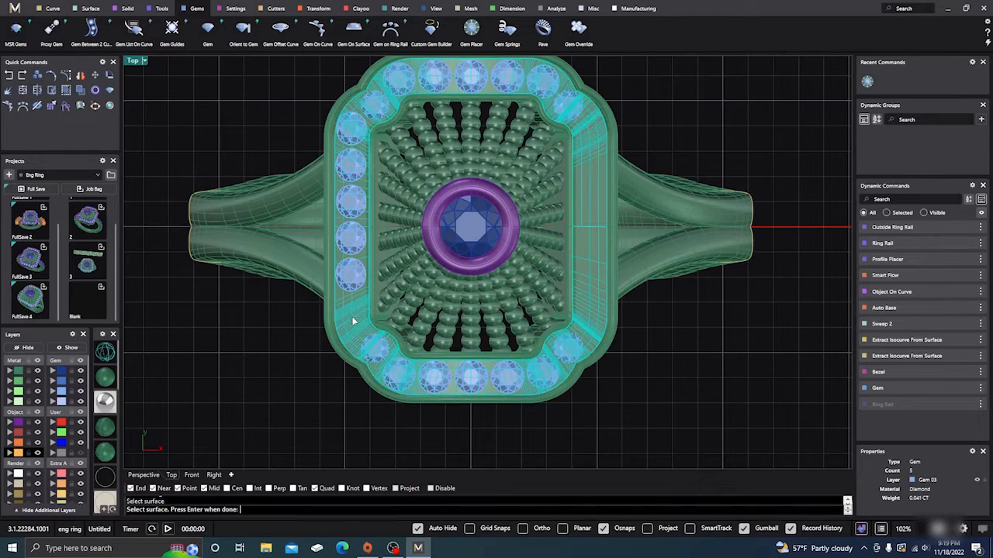
{"action": "key", "text": "Return"}
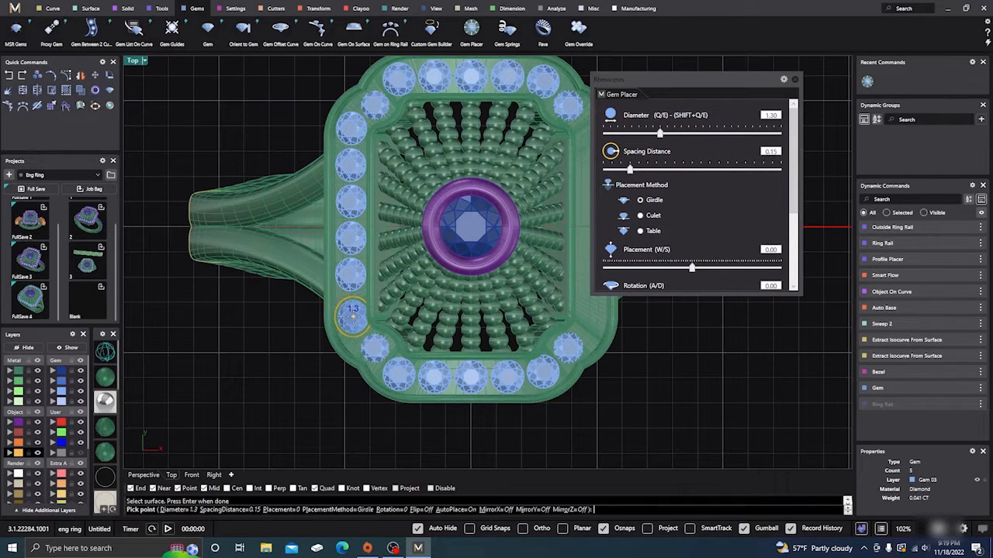
{"action": "scroll", "coordinate": [335, 304], "scroll_direction": "up", "scroll_amount": 5}
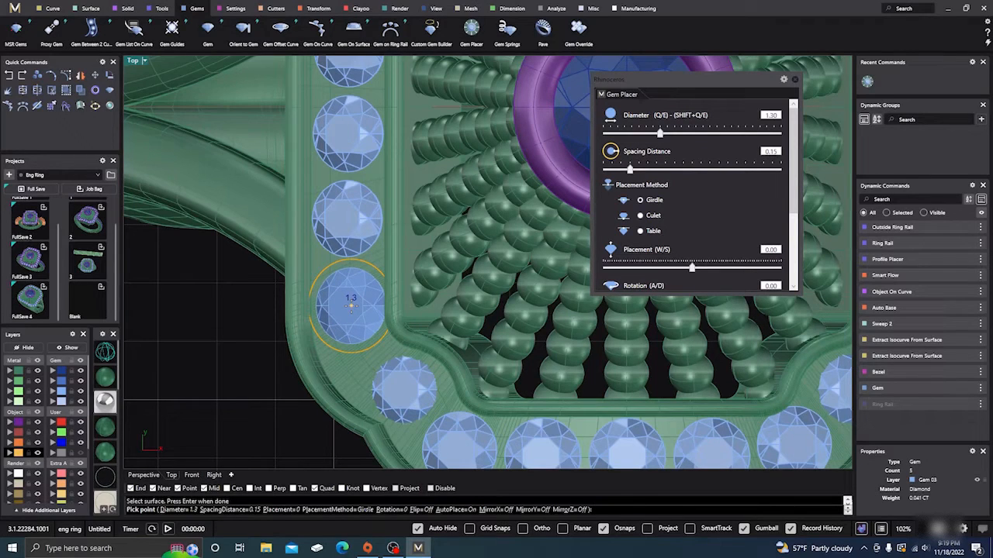
{"action": "left_click", "coordinate": [352, 305]}
{"action": "right_click", "coordinate": [353, 307]}
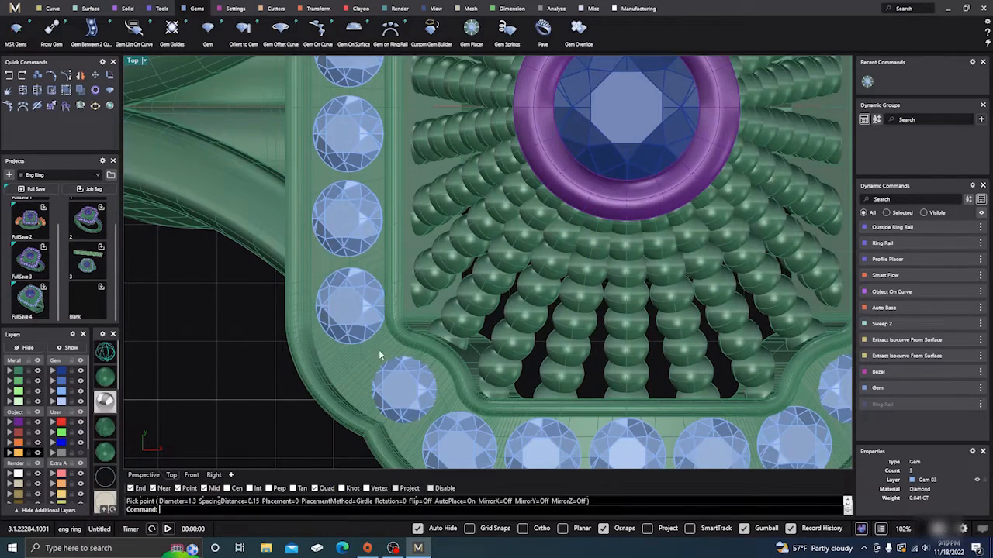
Nudge the halo's lower-left corner gem slightly up and outward, accept the broken history, and delete the gem.
{"action": "left_click", "coordinate": [402, 386]}
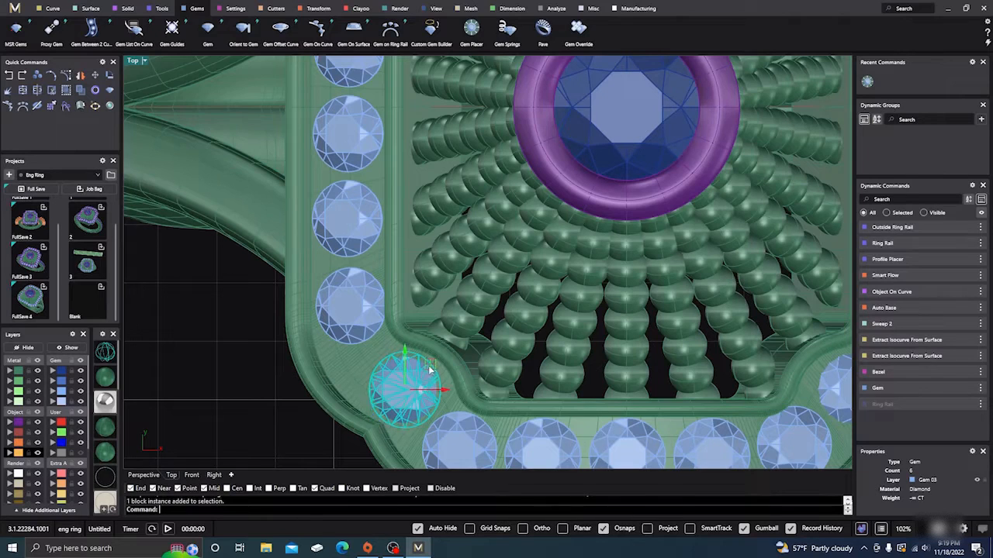
{"action": "left_click_drag", "start_coordinate": [429, 373], "coordinate": [425, 370]}
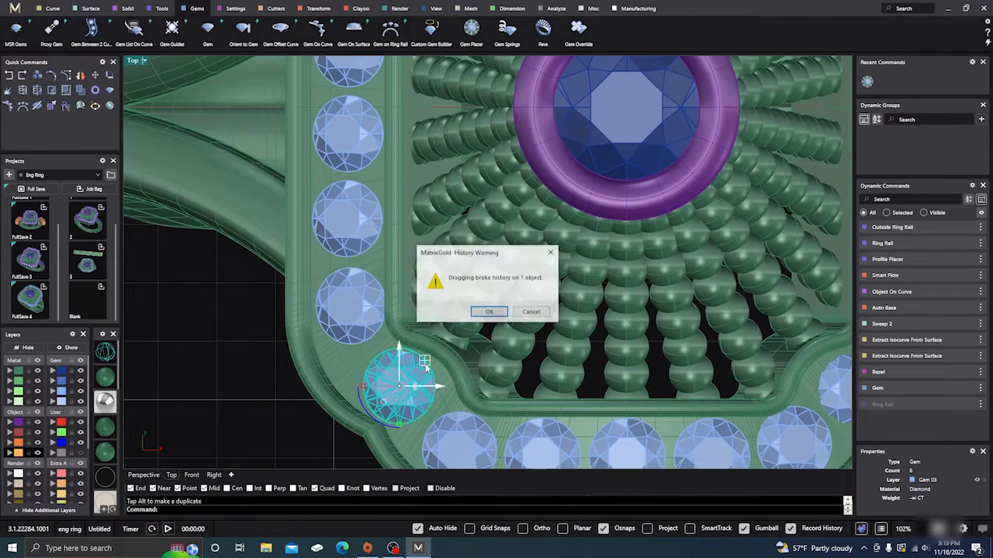
{"action": "left_click", "coordinate": [489, 311]}
{"action": "key", "text": "Delete"}
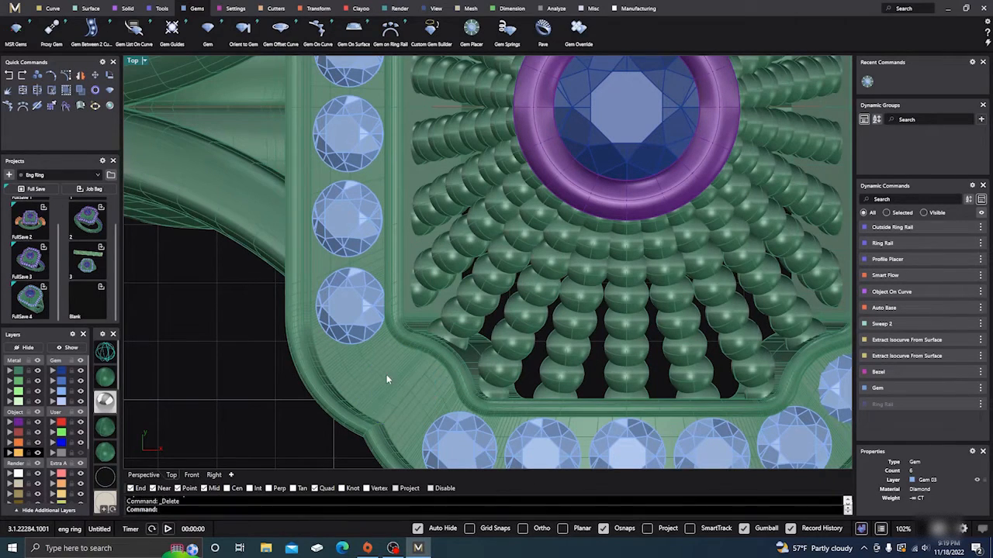
Place a new 1.30 mm gem in the halo's lower-left corner with Gem Placer and finish the placement.
{"action": "right_click", "coordinate": [386, 375]}
{"action": "left_click", "coordinate": [386, 374]}
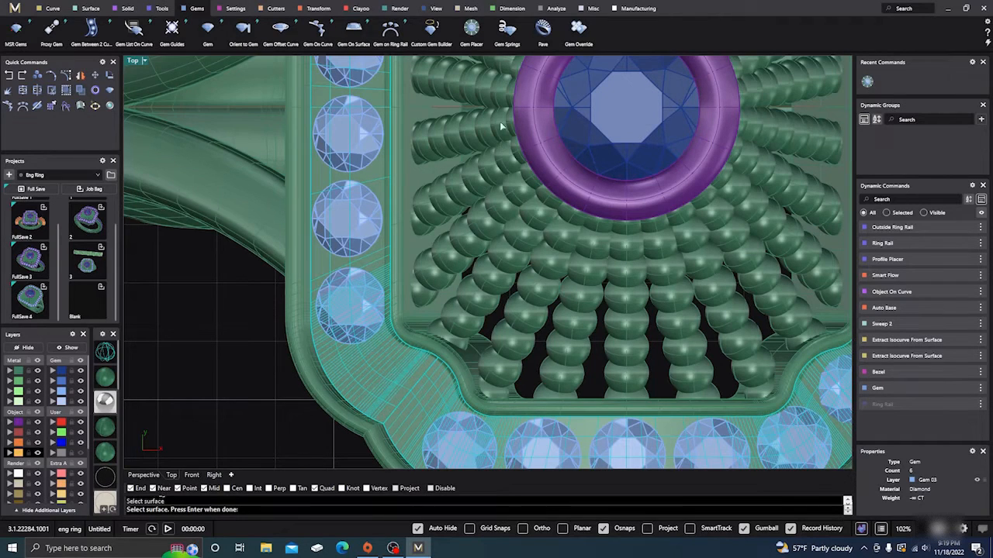
{"action": "right_click", "coordinate": [231, 367]}
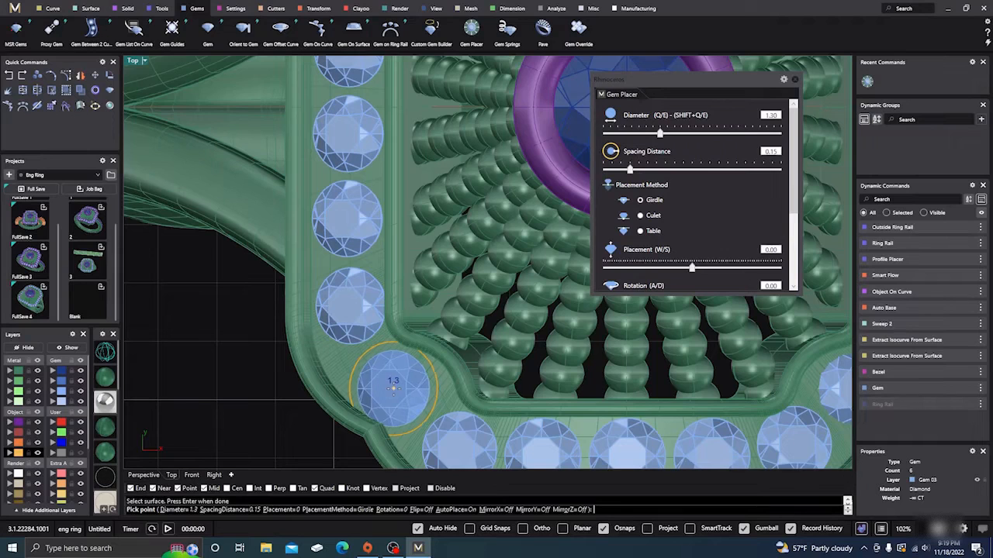
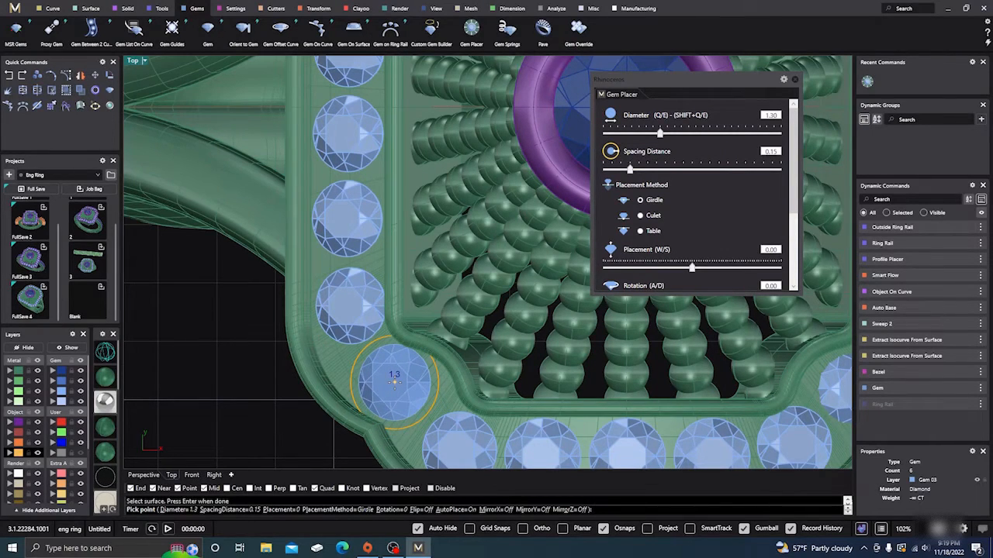
{"action": "left_click", "coordinate": [394, 380]}
{"action": "scroll", "coordinate": [311, 355], "scroll_direction": "down", "scroll_amount": 5}
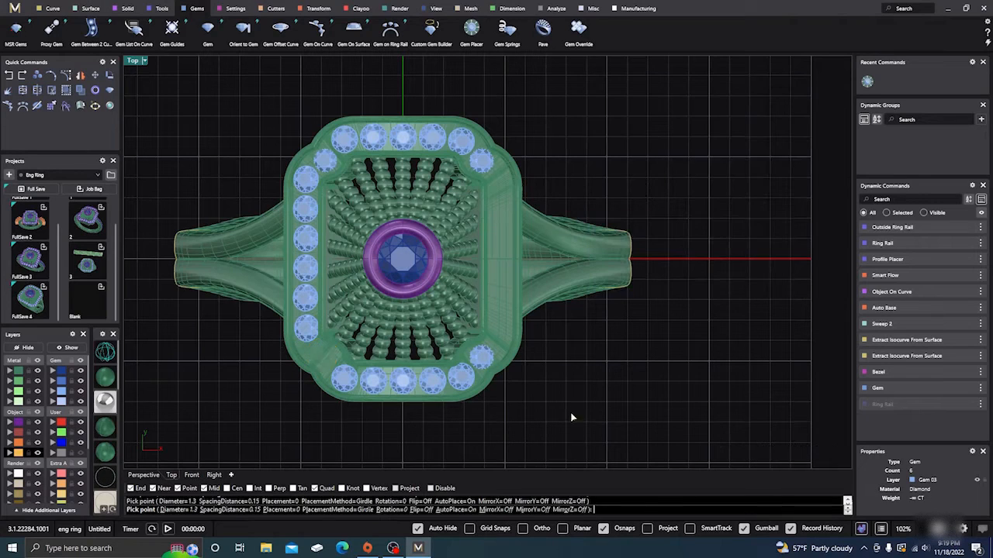
{"action": "key", "text": "Return"}
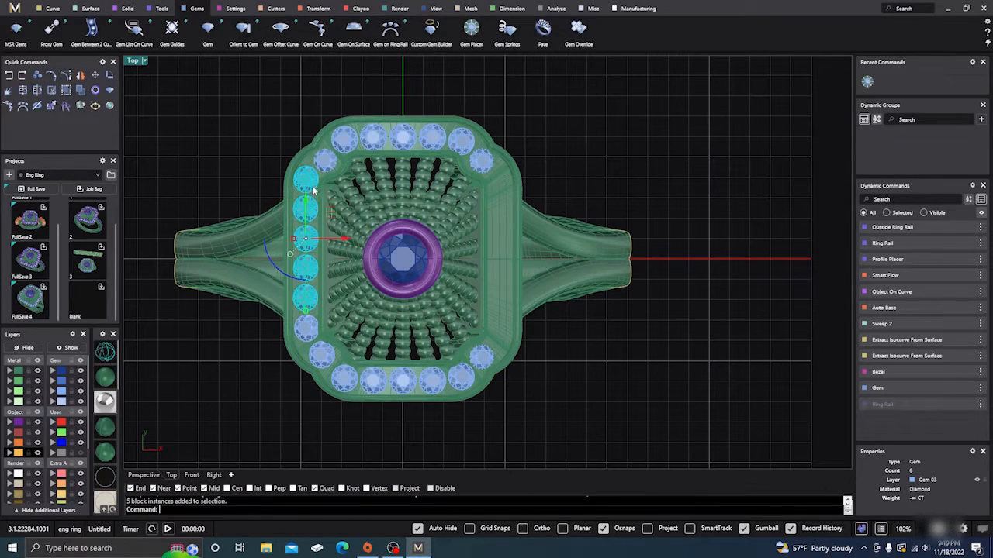
Mirror the six gems of the halo's left column to the right side, across the vertical axis through the origin.
{"action": "left_click_drag", "start_coordinate": [313, 190], "coordinate": [301, 350]}
{"action": "left_click", "coordinate": [303, 341], "text": "shift"}
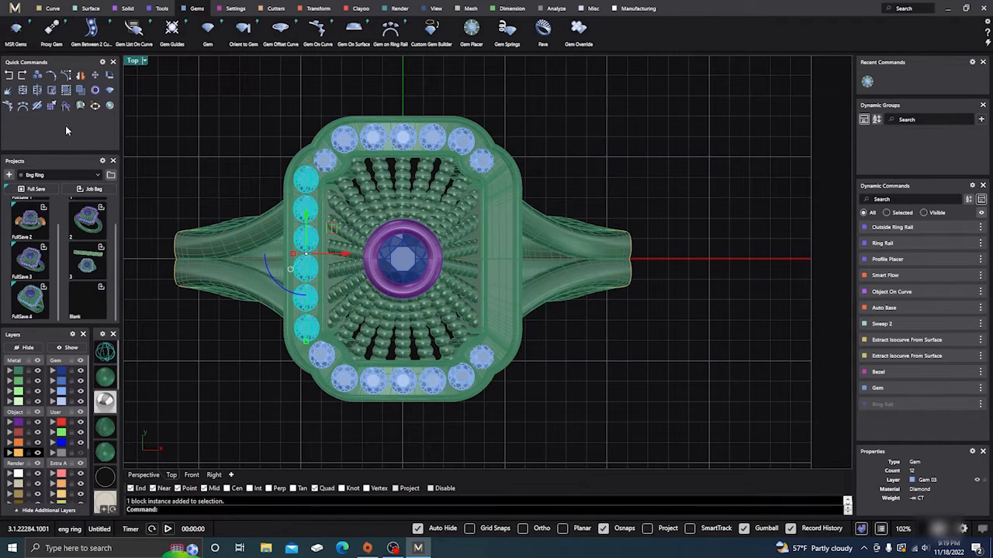
{"action": "left_click", "coordinate": [80, 74]}
{"action": "key", "text": "0"}
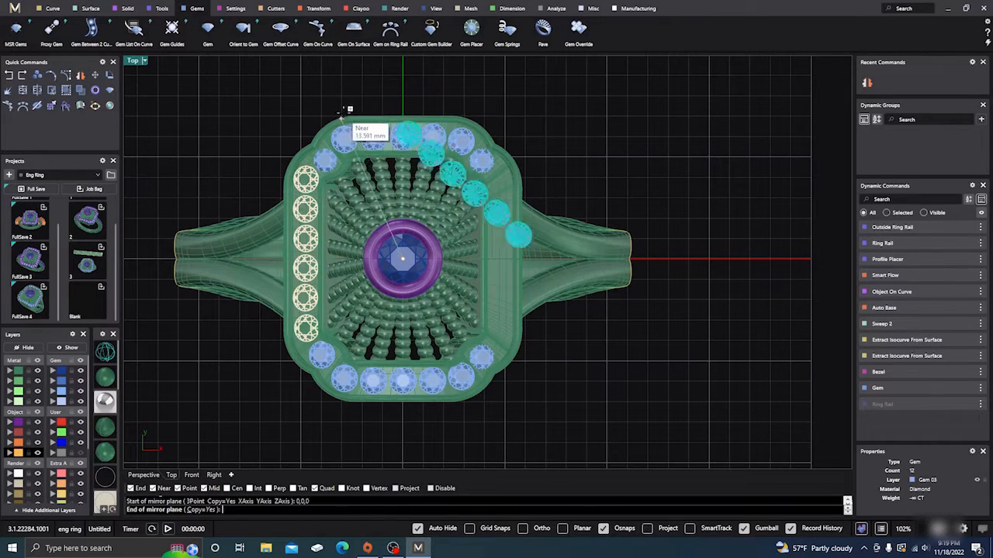
{"action": "left_click", "coordinate": [403, 94]}
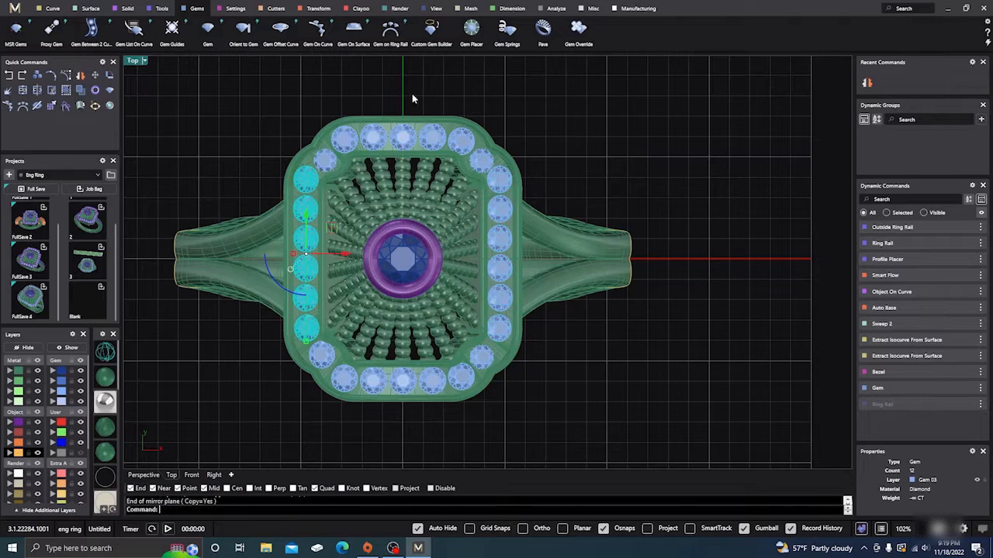
Raise the gem in the halo's upper-right corner slightly so it sits level with its neighbours.
{"action": "scroll", "coordinate": [482, 159], "scroll_direction": "up", "scroll_amount": 5}
{"action": "scroll", "coordinate": [482, 159], "scroll_direction": "down", "scroll_amount": 1}
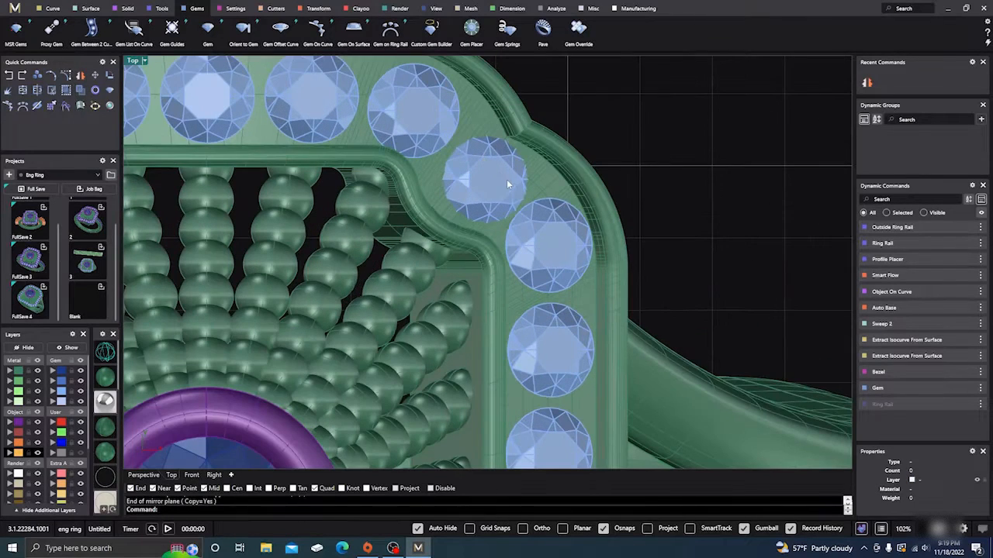
{"action": "left_click", "coordinate": [504, 179]}
{"action": "scroll", "coordinate": [446, 297], "scroll_direction": "down", "scroll_amount": 1}
{"action": "scroll", "coordinate": [446, 300], "scroll_direction": "down", "scroll_amount": 1}
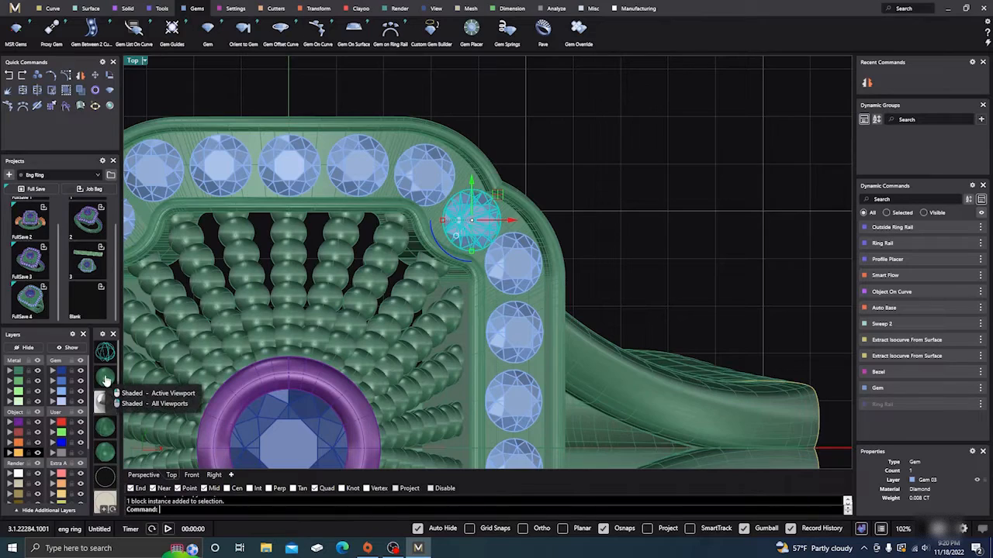
{"action": "left_click", "coordinate": [147, 475]}
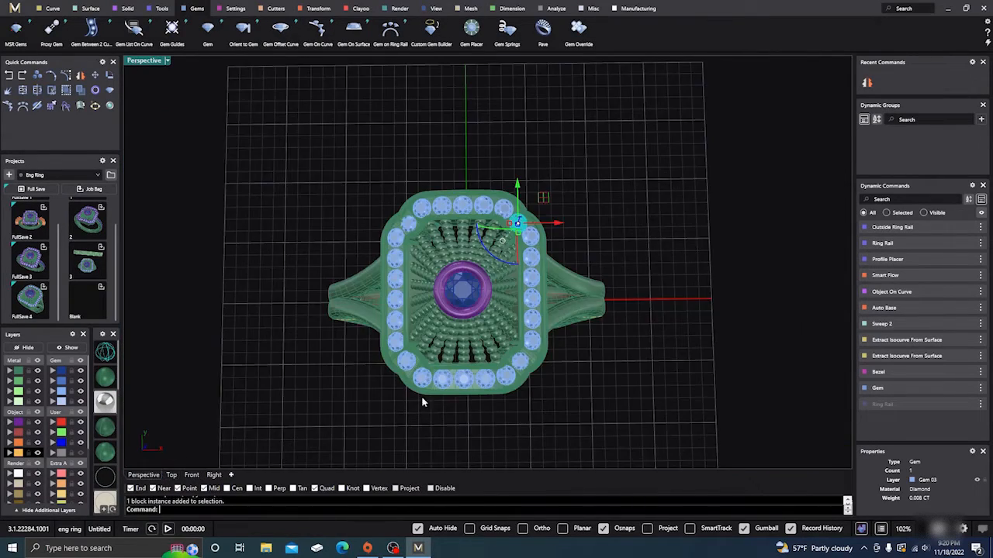
{"action": "right_click_drag", "start_coordinate": [422, 400], "coordinate": [344, 309]}
{"action": "scroll", "coordinate": [528, 218], "scroll_direction": "up", "scroll_amount": 8}
{"action": "scroll", "coordinate": [540, 186], "scroll_direction": "down", "scroll_amount": 3}
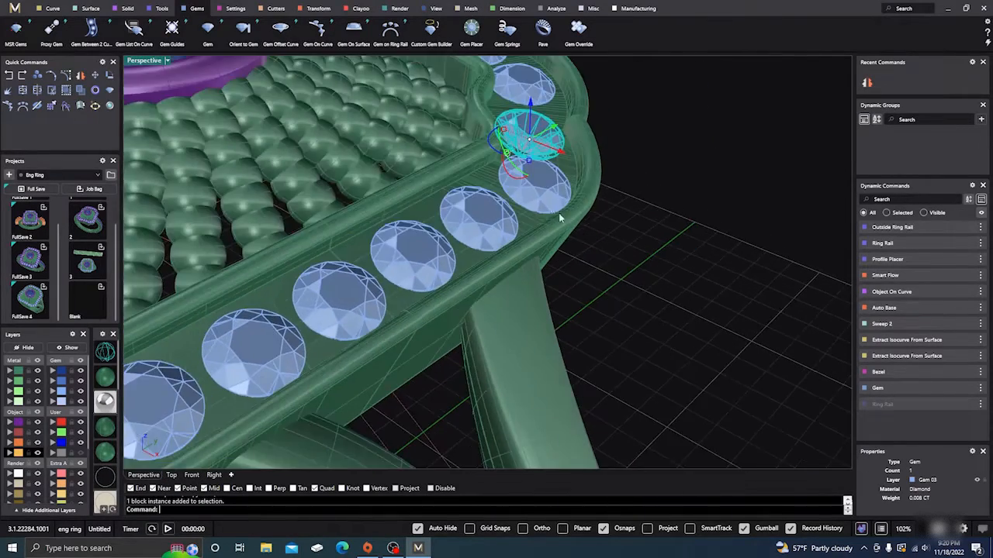
{"action": "left_click", "coordinate": [641, 294]}
{"action": "right_click_drag", "start_coordinate": [641, 294], "coordinate": [600, 248]}
{"action": "left_click", "coordinate": [522, 111]}
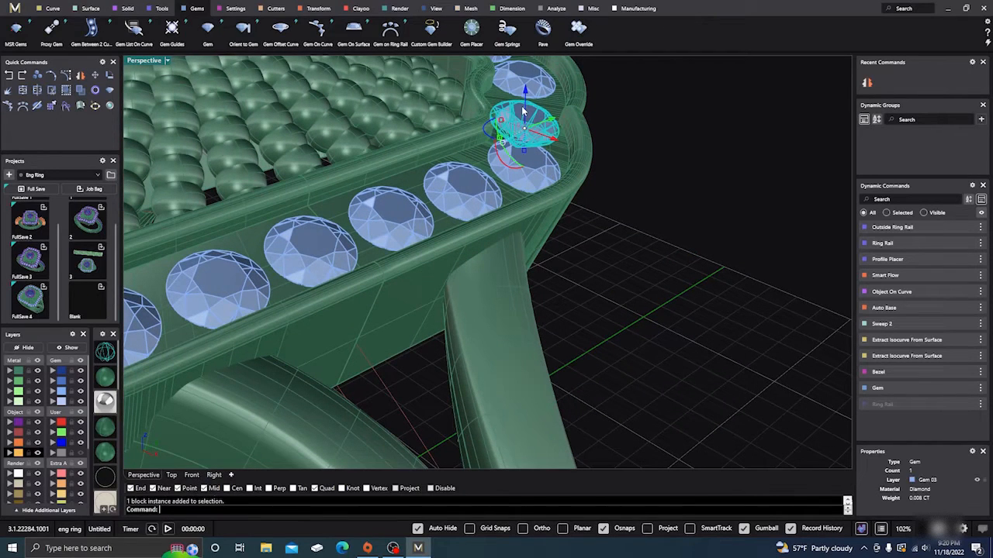
{"action": "left_click_drag", "start_coordinate": [526, 87], "coordinate": [527, 84]}
{"action": "left_click", "coordinate": [633, 180]}
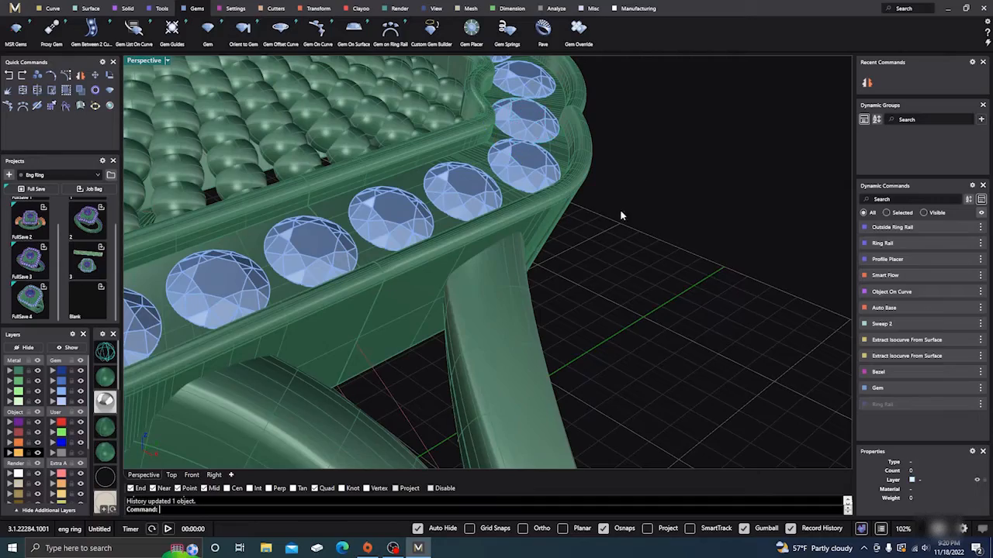
Raise the gem in the halo's upper-left corner slightly to match the adjacent gems.
{"action": "right_click_drag", "start_coordinate": [621, 215], "coordinate": [674, 310]}
{"action": "scroll", "coordinate": [626, 216], "scroll_direction": "down", "scroll_amount": 5}
{"action": "scroll", "coordinate": [439, 205], "scroll_direction": "up", "scroll_amount": 5}
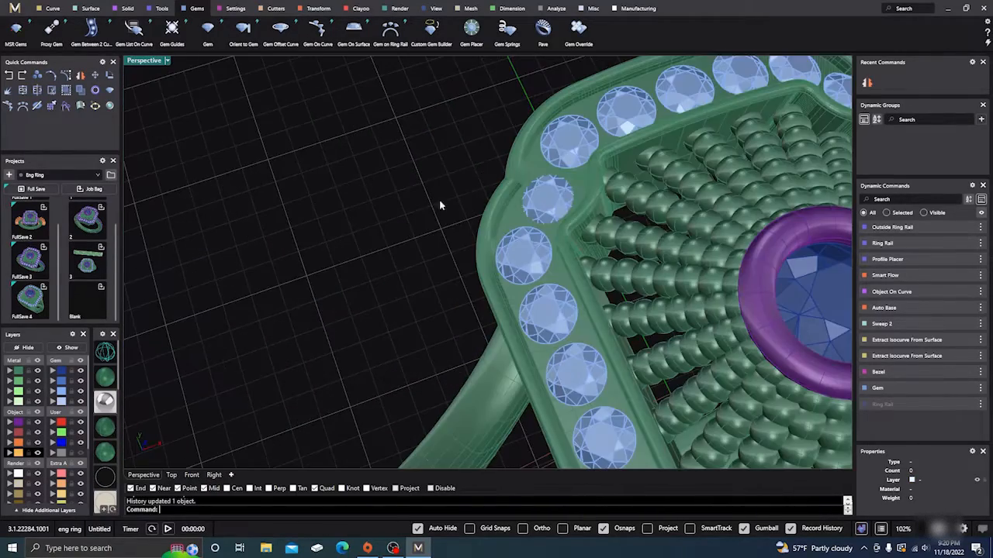
{"action": "left_click", "coordinate": [556, 210]}
{"action": "right_click_drag", "start_coordinate": [555, 210], "coordinate": [538, 107]}
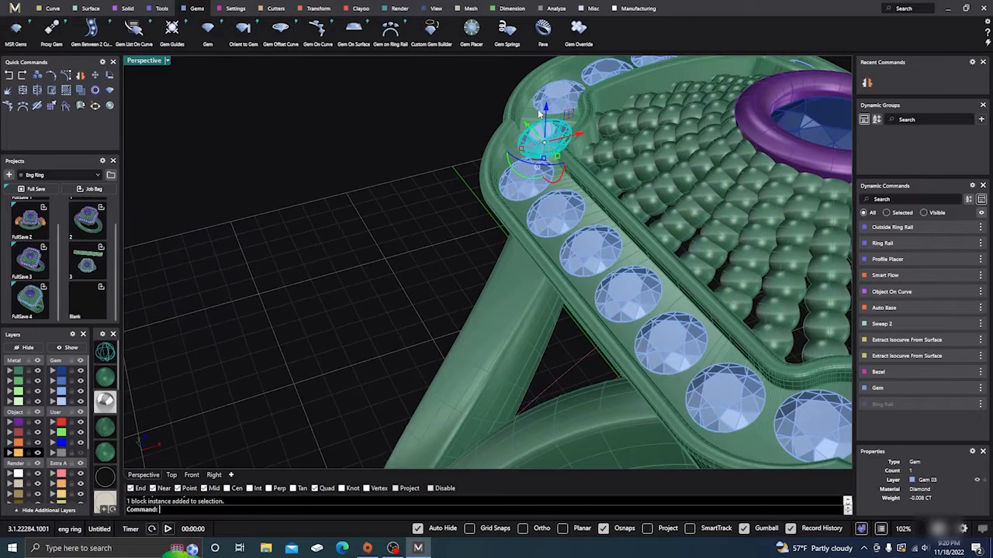
{"action": "left_click_drag", "start_coordinate": [546, 107], "coordinate": [546, 103]}
{"action": "left_click", "coordinate": [406, 176]}
{"action": "left_click", "coordinate": [549, 130]}
{"action": "left_click", "coordinate": [395, 173]}
{"action": "scroll", "coordinate": [379, 197], "scroll_direction": "down", "scroll_amount": 8}
{"action": "right_click_drag", "start_coordinate": [379, 199], "coordinate": [376, 304]}
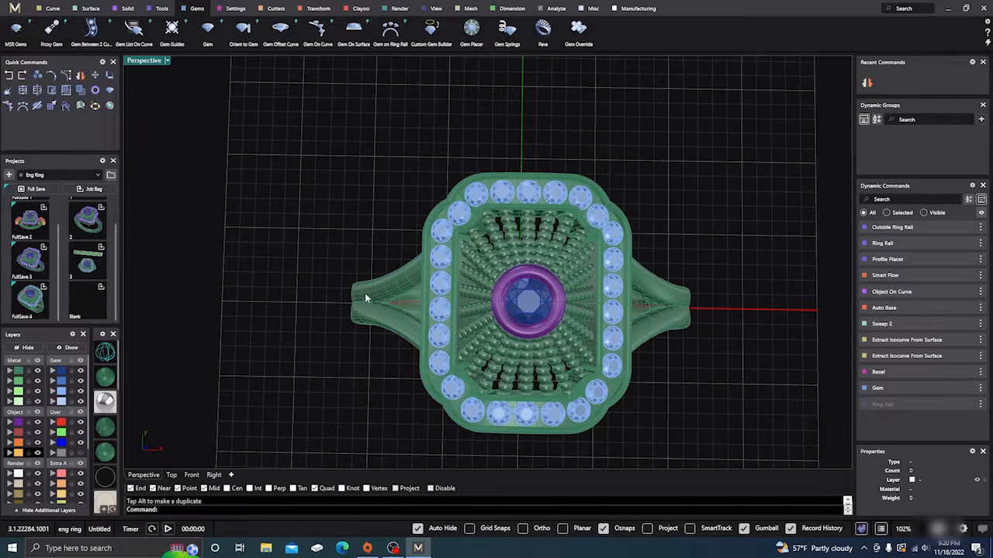
{"action": "right_click_drag", "start_coordinate": [392, 348], "coordinate": [451, 364]}
{"action": "scroll", "coordinate": [520, 374], "scroll_direction": "down", "scroll_amount": 7}
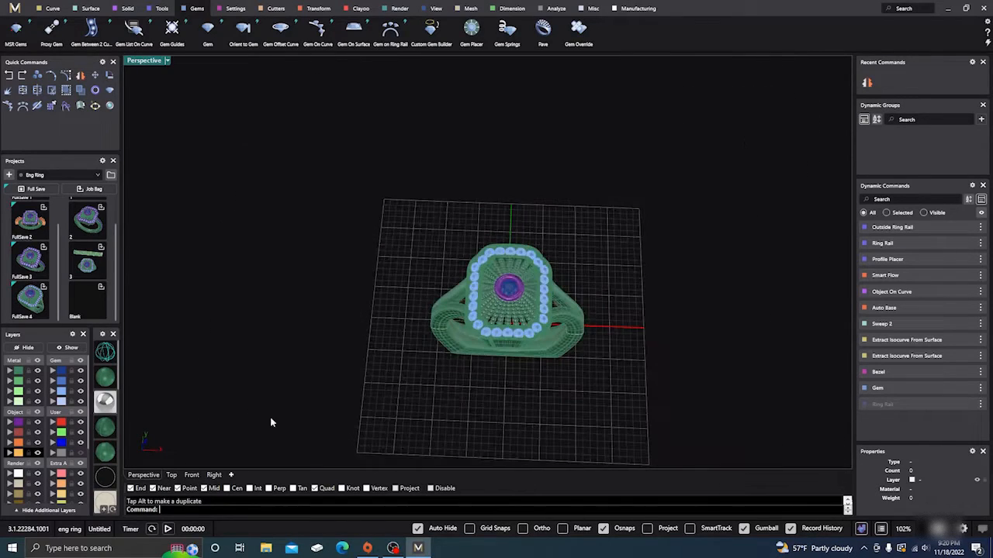
Select all halo gems on the Gem 03 layer and generate prongs between them with Prong Placer.
{"action": "left_click", "coordinate": [173, 476]}
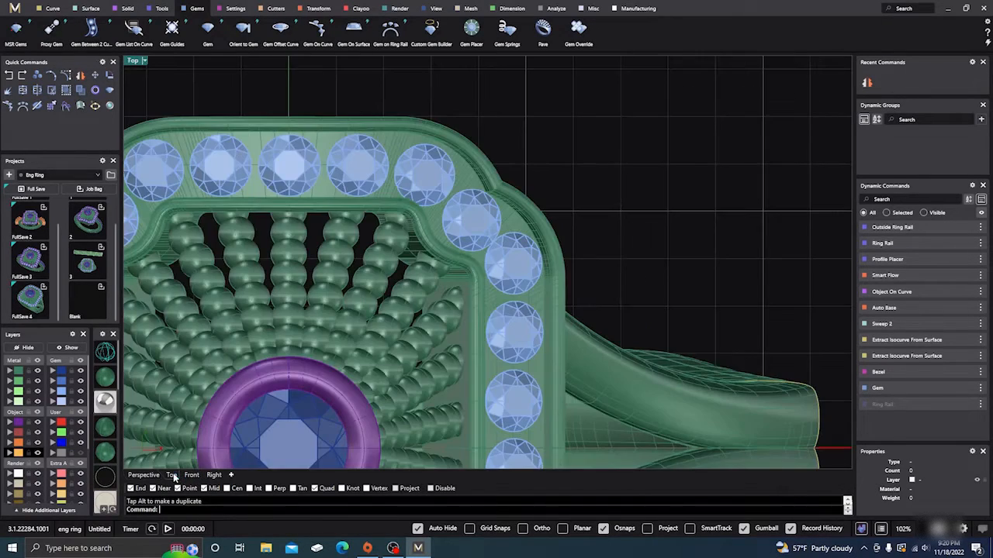
{"action": "scroll", "coordinate": [528, 200], "scroll_direction": "down", "scroll_amount": 6}
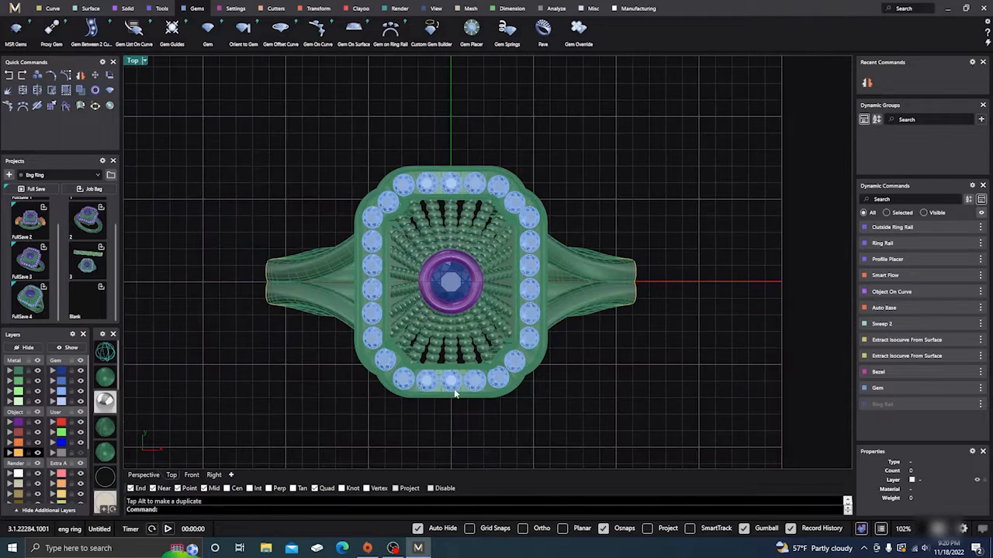
{"action": "scroll", "coordinate": [415, 377], "scroll_direction": "up", "scroll_amount": 2}
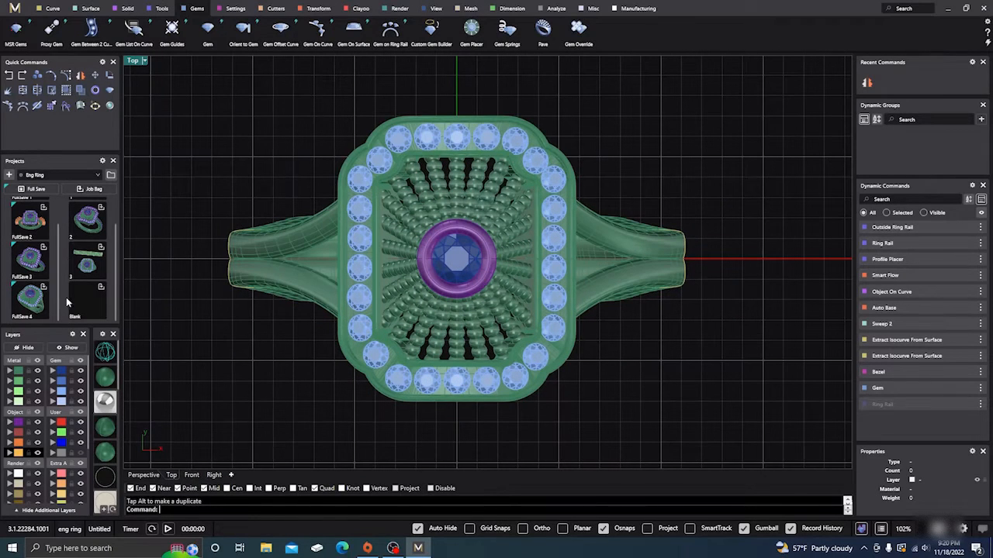
{"action": "left_click", "coordinate": [62, 391]}
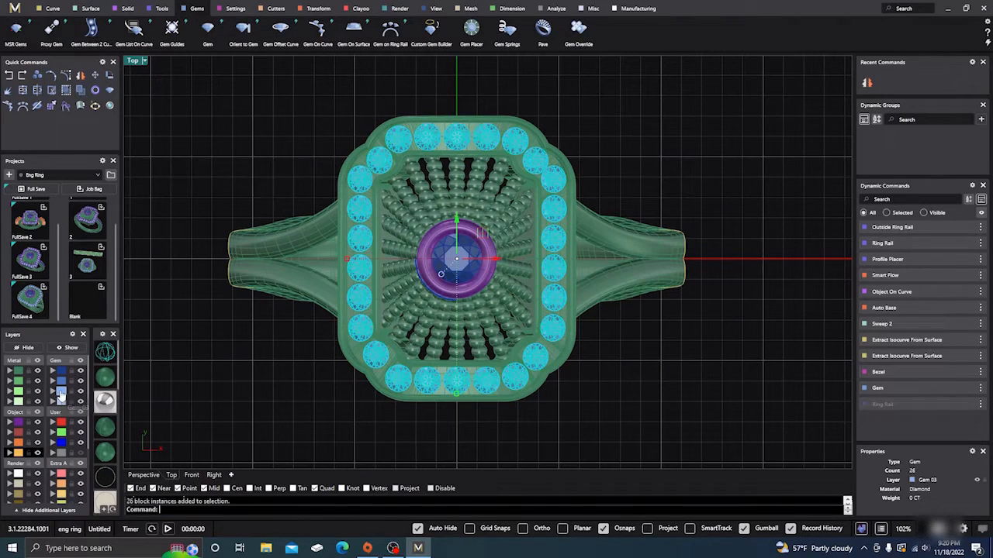
{"action": "left_click", "coordinate": [66, 91]}
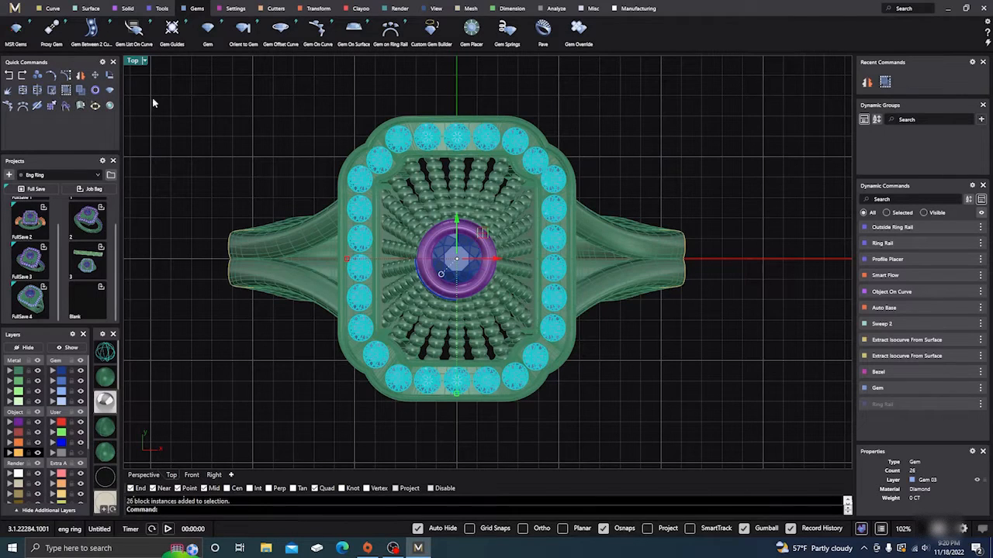
{"action": "left_click", "coordinate": [236, 9]}
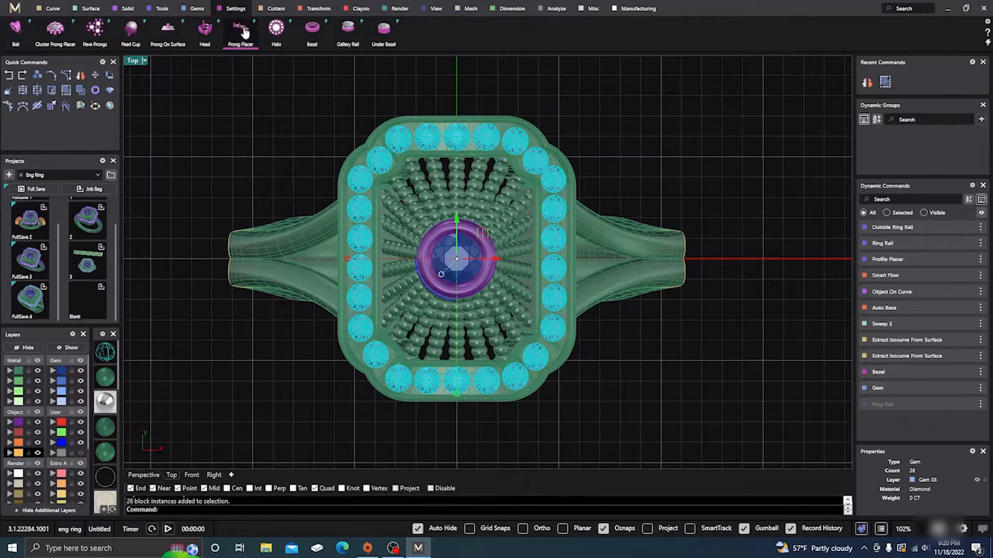
{"action": "left_click", "coordinate": [240, 31]}
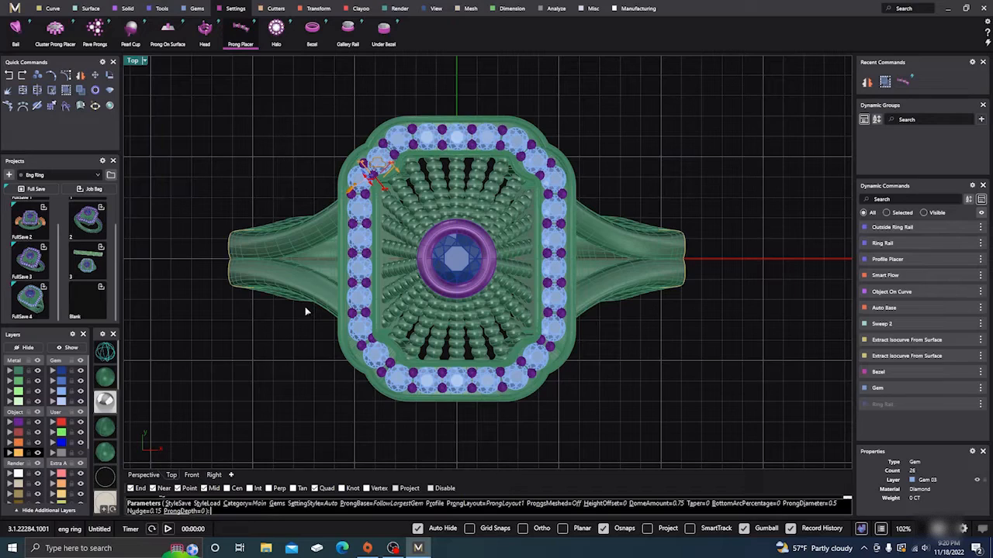
Raise the halo prongs to a height offset of 0.33.
{"action": "left_click", "coordinate": [143, 474]}
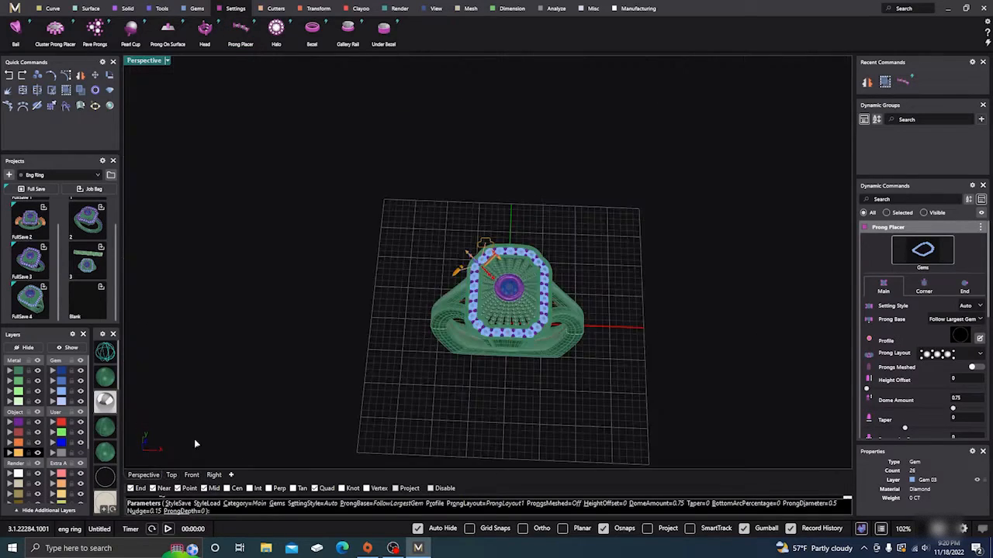
{"action": "right_click_drag", "start_coordinate": [193, 439], "coordinate": [454, 318]}
{"action": "scroll", "coordinate": [454, 318], "scroll_direction": "up", "scroll_amount": 10}
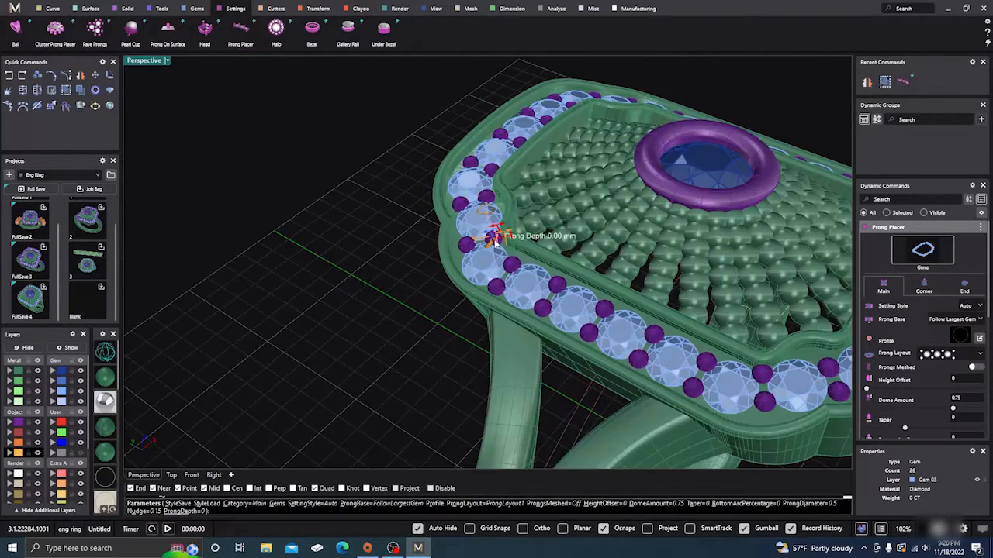
{"action": "scroll", "coordinate": [477, 279], "scroll_direction": "up", "scroll_amount": 1}
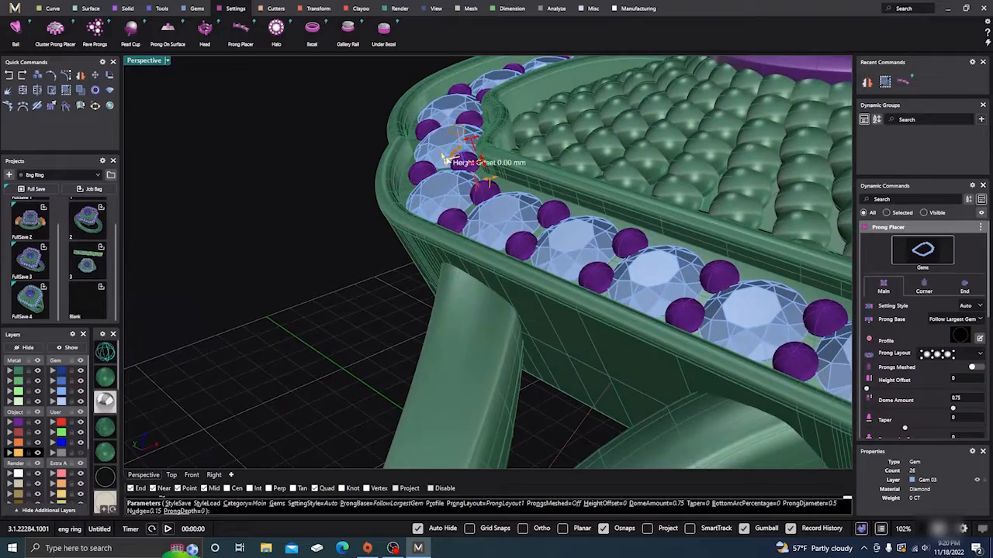
{"action": "left_click_drag", "start_coordinate": [444, 157], "coordinate": [454, 150]}
Set the prong diameter to 0.56 and the nudge to 0.27, and finish the prong placement.
{"action": "scroll", "coordinate": [431, 216], "scroll_direction": "down", "scroll_amount": 5}
{"action": "right_click_drag", "start_coordinate": [431, 215], "coordinate": [454, 266]}
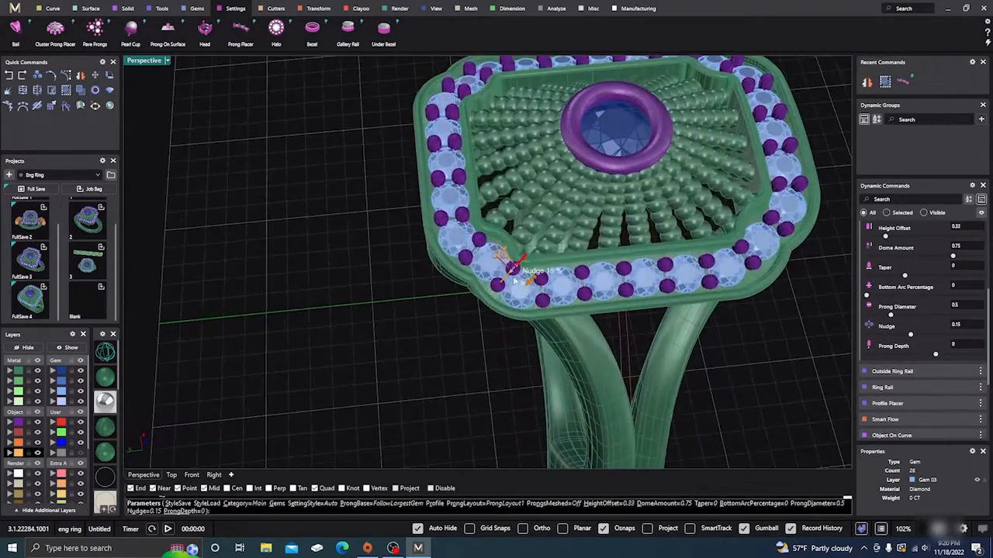
{"action": "scroll", "coordinate": [514, 282], "scroll_direction": "up", "scroll_amount": 5}
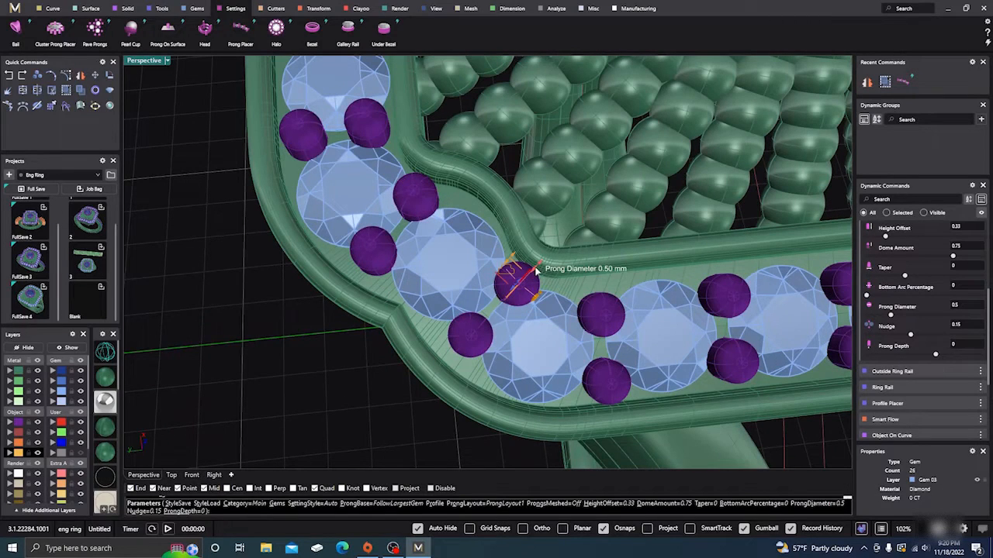
{"action": "left_click_drag", "start_coordinate": [535, 269], "coordinate": [510, 292]}
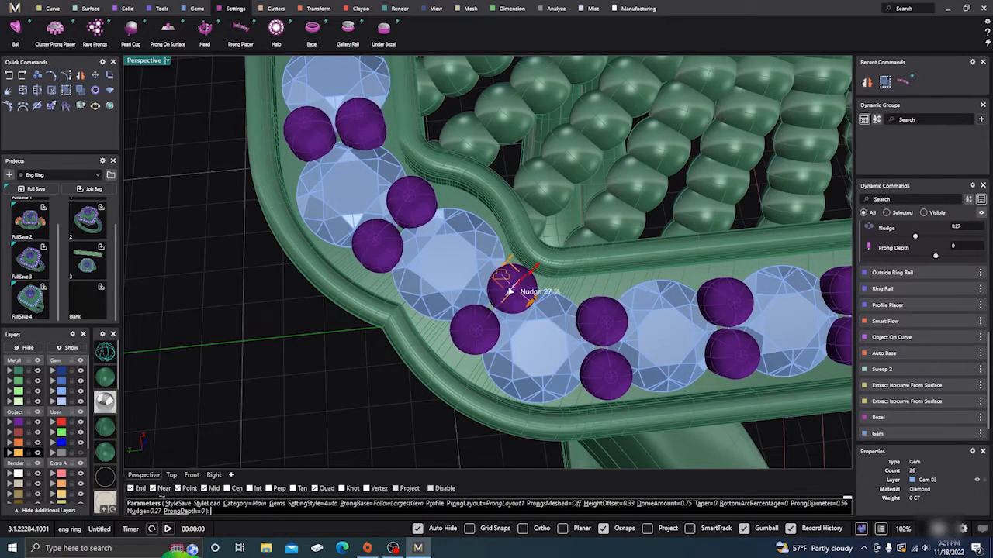
{"action": "scroll", "coordinate": [398, 318], "scroll_direction": "down", "scroll_amount": 12}
{"action": "right_click_drag", "start_coordinate": [399, 346], "coordinate": [314, 354]}
{"action": "right_click", "coordinate": [314, 354]}
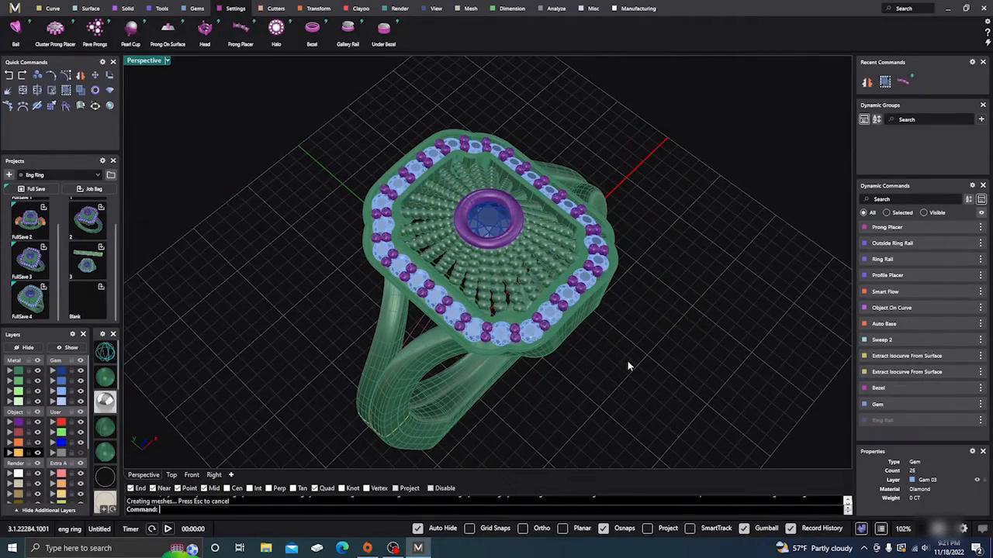
{"action": "right_click_drag", "start_coordinate": [628, 366], "coordinate": [541, 346]}
{"action": "scroll", "coordinate": [466, 291], "scroll_direction": "down", "scroll_amount": 4}
{"action": "right_click_drag", "start_coordinate": [466, 292], "coordinate": [462, 344]}
{"action": "scroll", "coordinate": [455, 301], "scroll_direction": "up", "scroll_amount": 7}
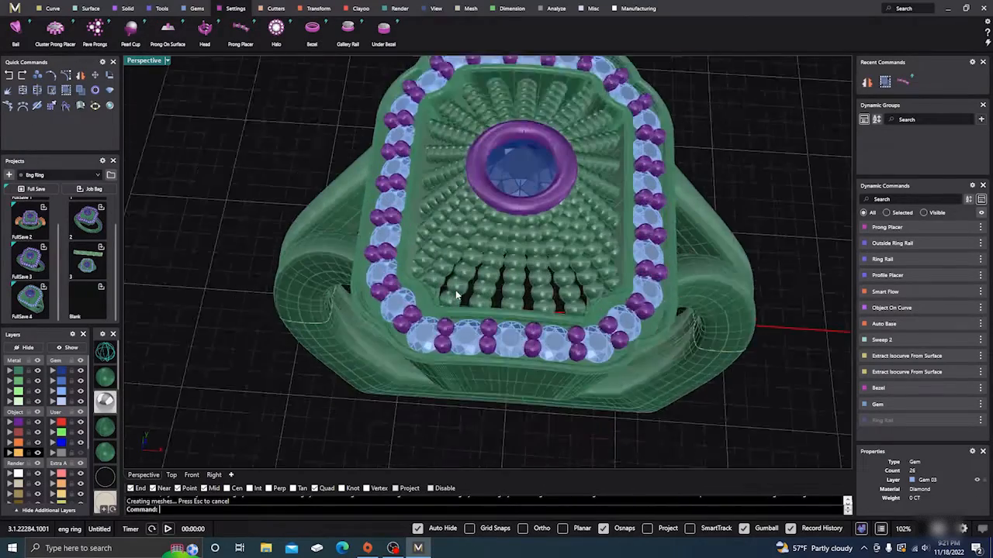
{"action": "scroll", "coordinate": [455, 290], "scroll_direction": "up", "scroll_amount": 2}
{"action": "scroll", "coordinate": [453, 290], "scroll_direction": "down", "scroll_amount": 6}
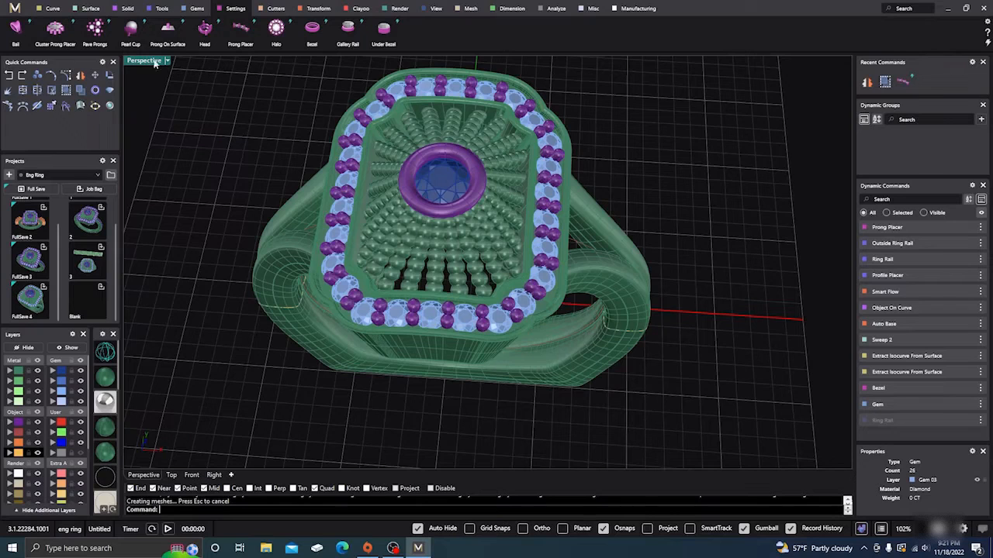
Extract an isocurve from the halo's inner rim surface with Point on Surface V set to 0.5.
{"action": "left_click", "coordinate": [51, 8]}
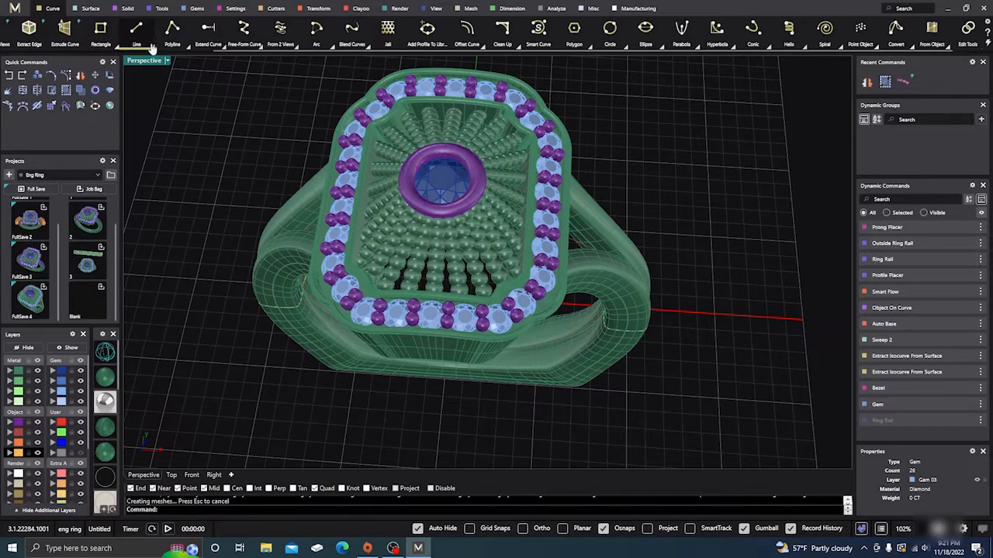
{"action": "scroll", "coordinate": [255, 39], "scroll_direction": "up", "scroll_amount": 2}
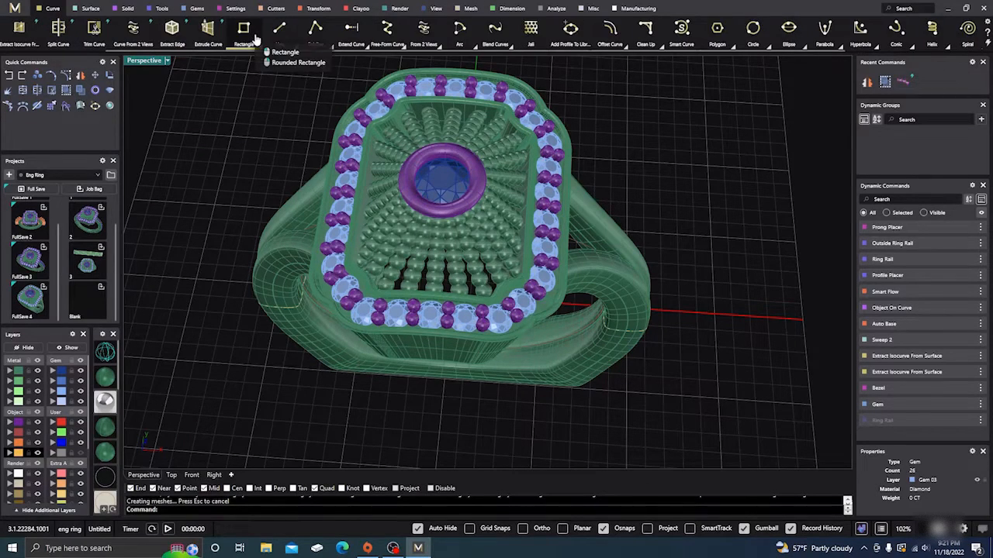
{"action": "scroll", "coordinate": [255, 39], "scroll_direction": "up", "scroll_amount": 2}
{"action": "left_click", "coordinate": [161, 35]}
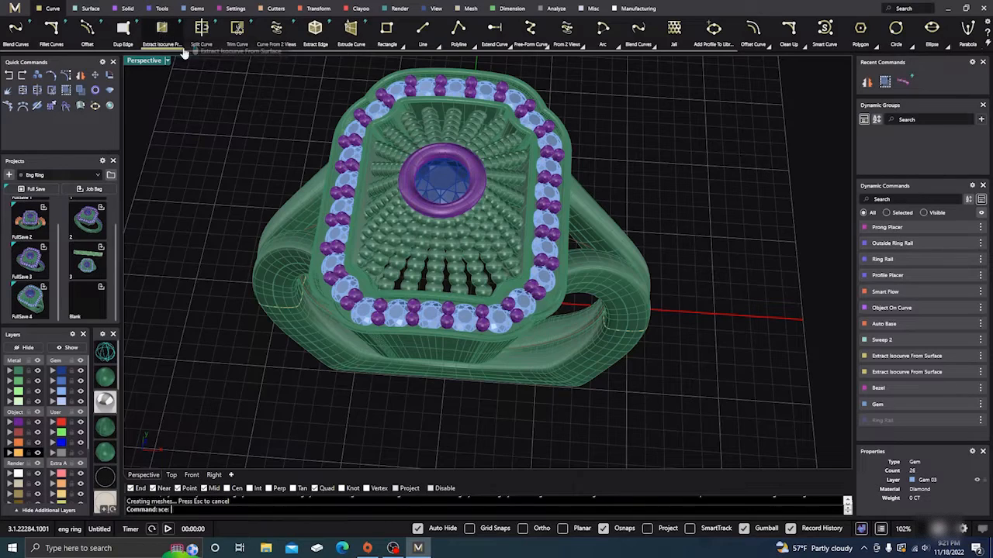
{"action": "right_click_drag", "start_coordinate": [372, 283], "coordinate": [400, 325]}
{"action": "scroll", "coordinate": [401, 326], "scroll_direction": "up", "scroll_amount": 5}
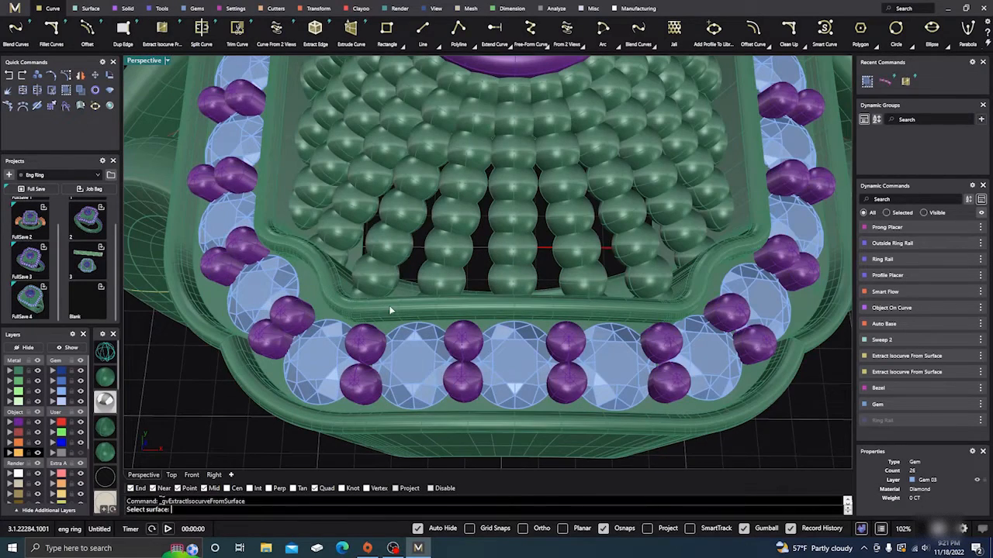
{"action": "left_click", "coordinate": [392, 308]}
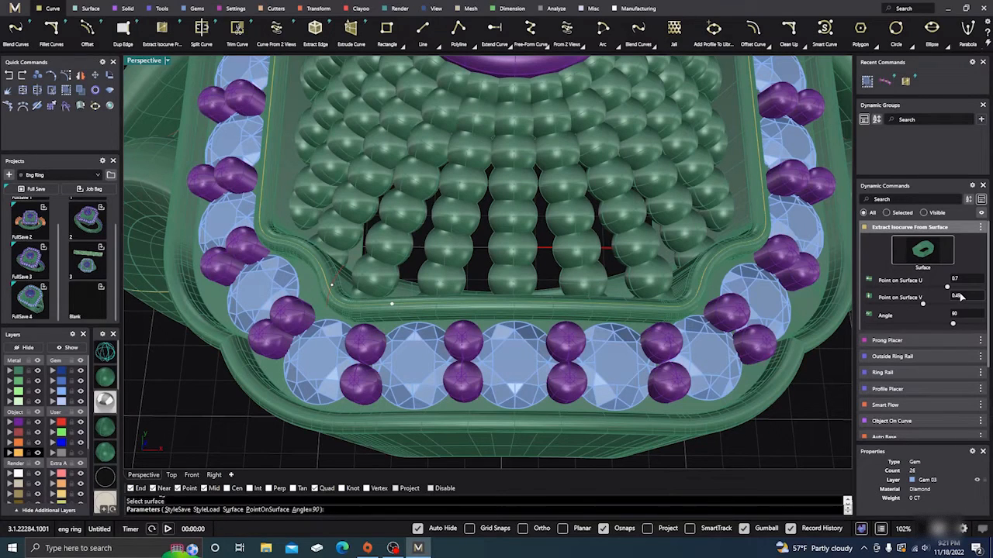
{"action": "left_click", "coordinate": [960, 296]}
{"action": "type", "text": ".5"}
{"action": "key", "text": "Tab"}
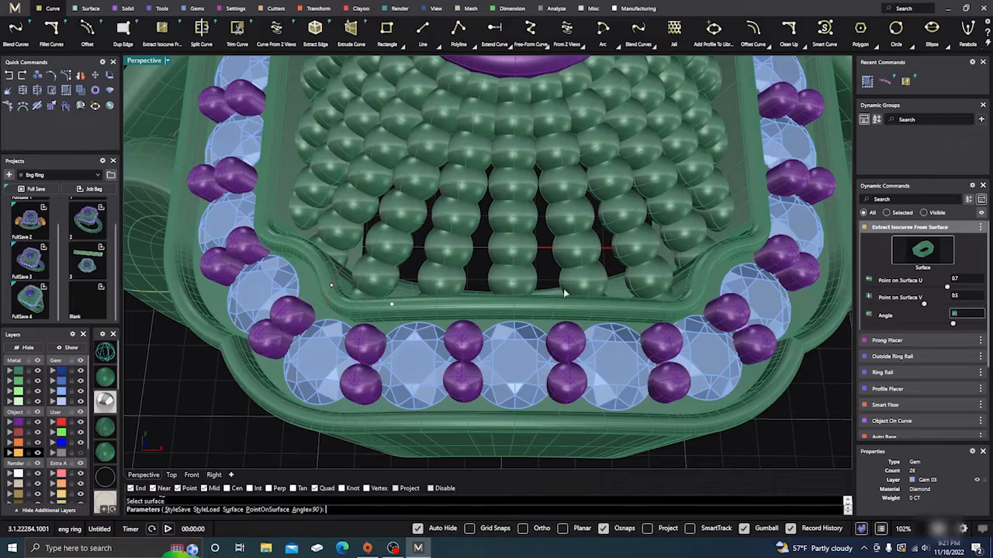
{"action": "key", "text": "Return"}
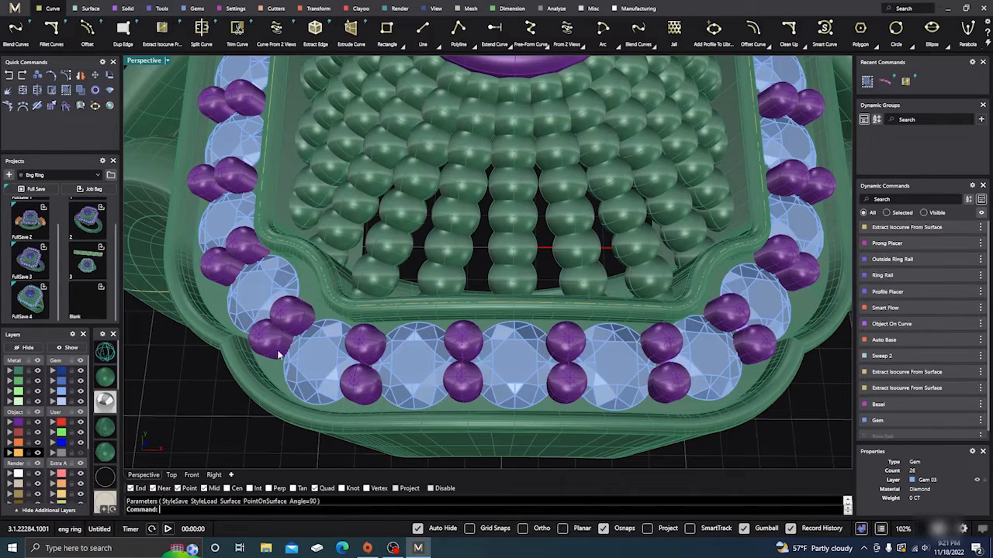
{"action": "left_click", "coordinate": [389, 303]}
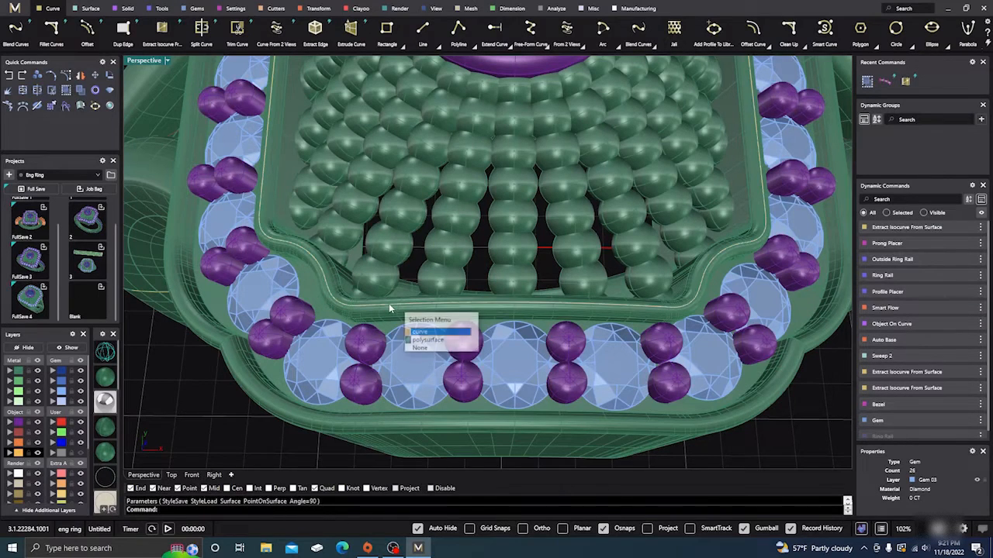
{"action": "left_click", "coordinate": [413, 338]}
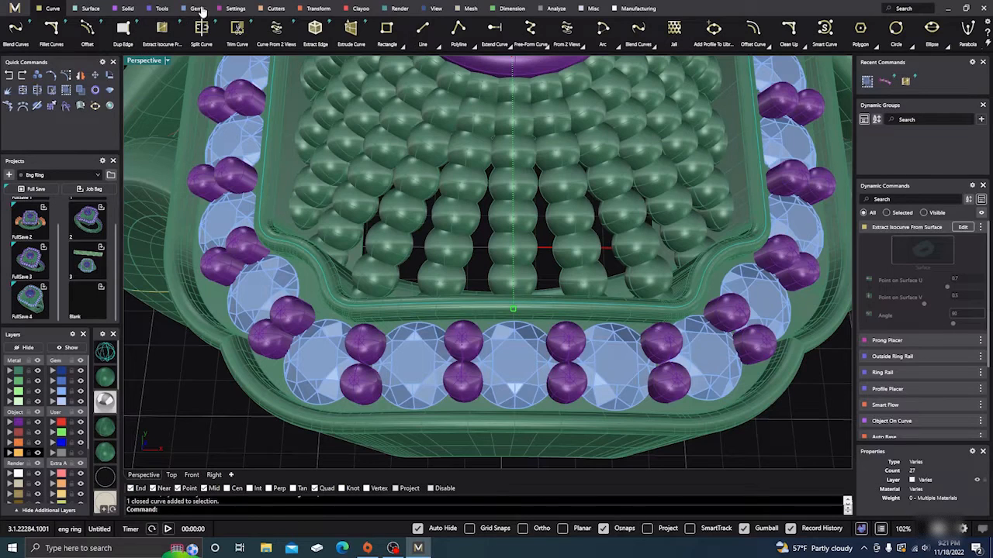
{"action": "left_click", "coordinate": [235, 10]}
{"action": "left_click", "coordinate": [240, 29]}
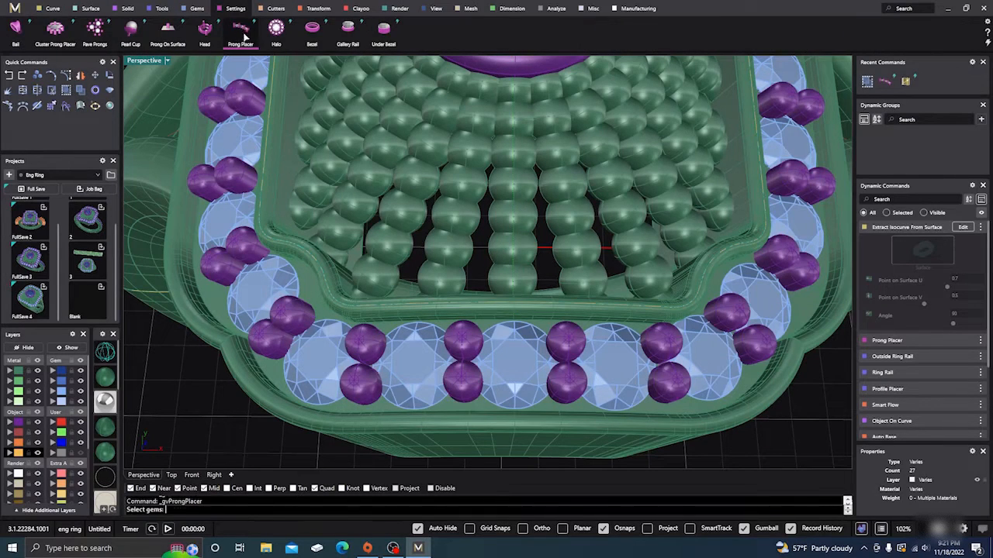
{"action": "scroll", "coordinate": [371, 256], "scroll_direction": "down", "scroll_amount": 5}
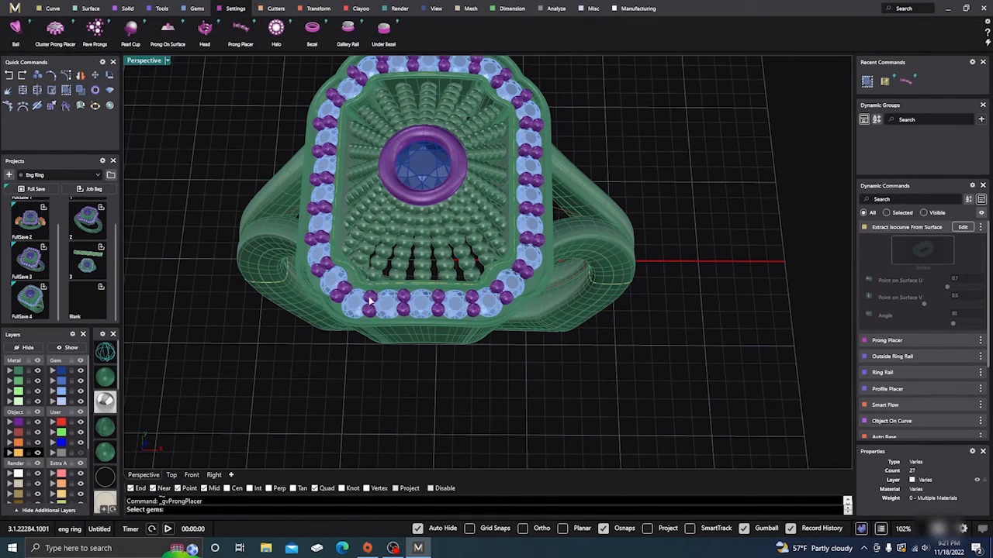
{"action": "scroll", "coordinate": [366, 297], "scroll_direction": "up", "scroll_amount": 2}
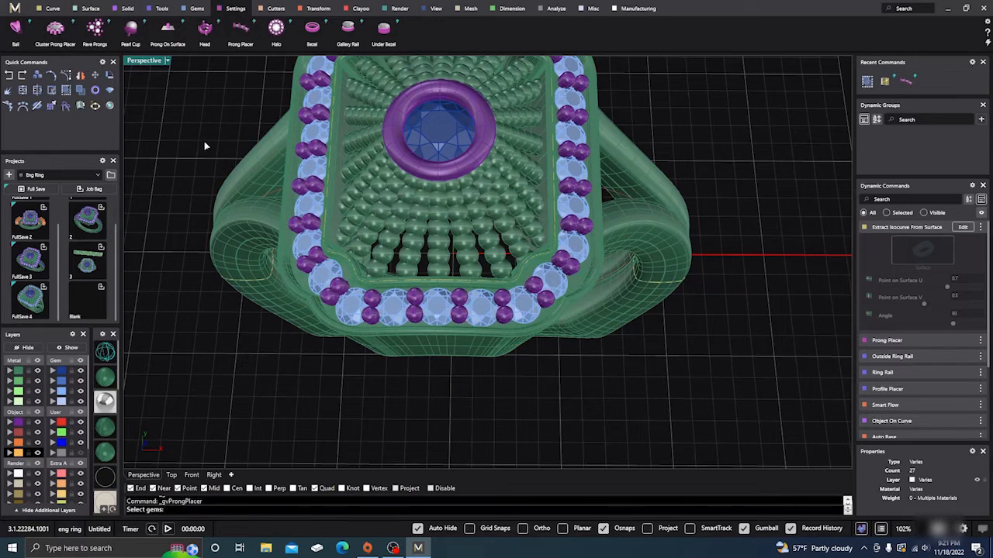
{"action": "key", "text": "Escape"}
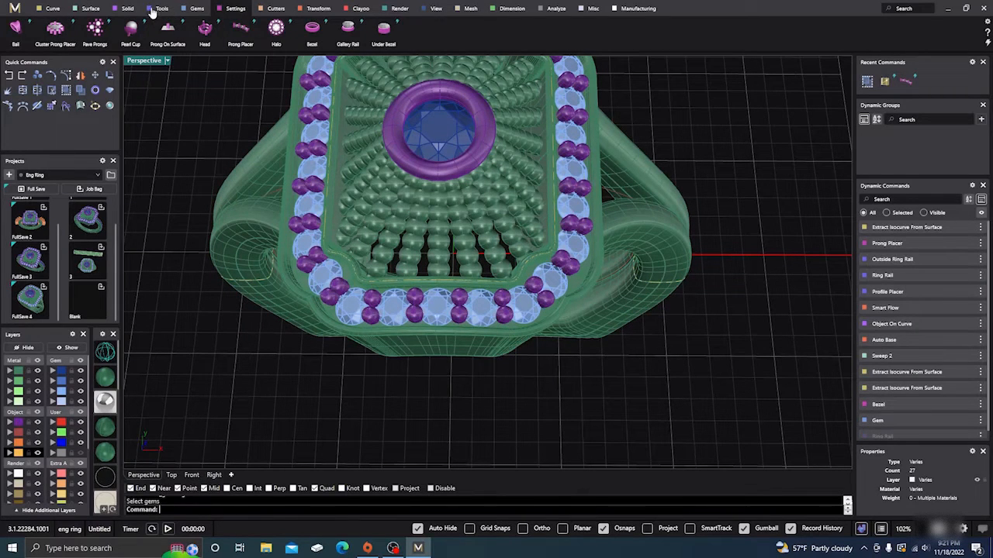
Place library spheres along the inner rim isocurve with Object On Curve, running around the loop from start position 0.267 to end position 0.255.
{"action": "left_click", "coordinate": [127, 9]}
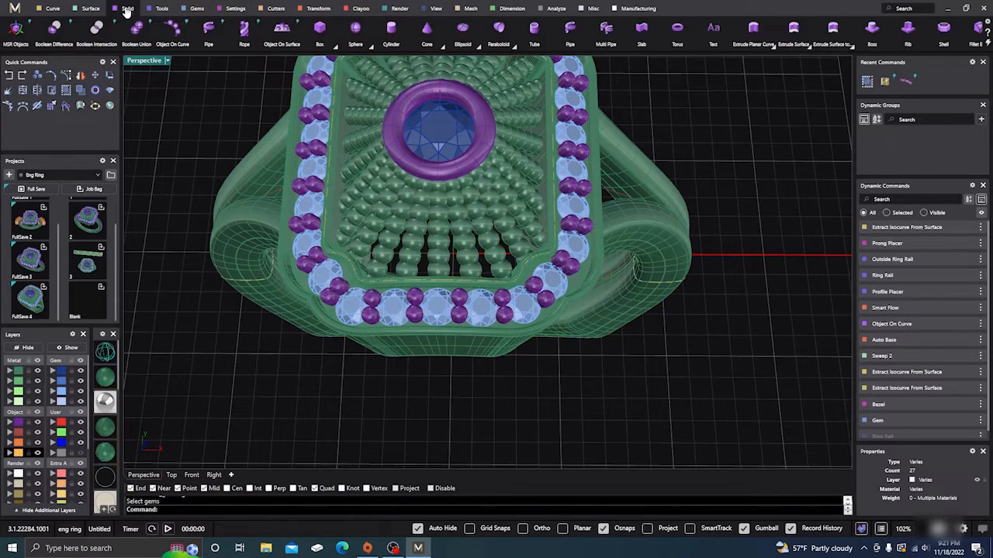
{"action": "left_click", "coordinate": [174, 31]}
{"action": "scroll", "coordinate": [368, 275], "scroll_direction": "up", "scroll_amount": 5}
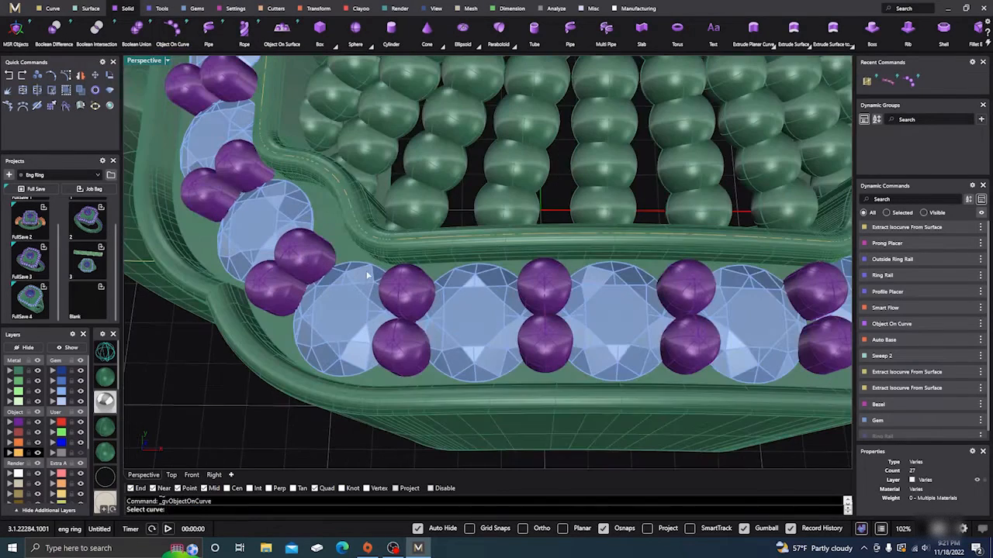
{"action": "left_click", "coordinate": [417, 242]}
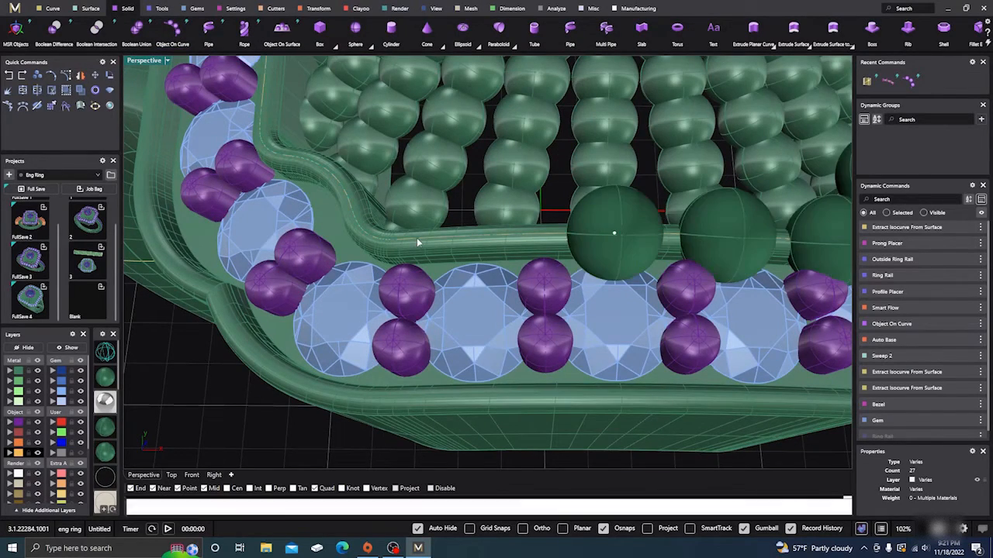
{"action": "scroll", "coordinate": [417, 242], "scroll_direction": "down", "scroll_amount": 5}
{"action": "scroll", "coordinate": [439, 284], "scroll_direction": "down", "scroll_amount": 4}
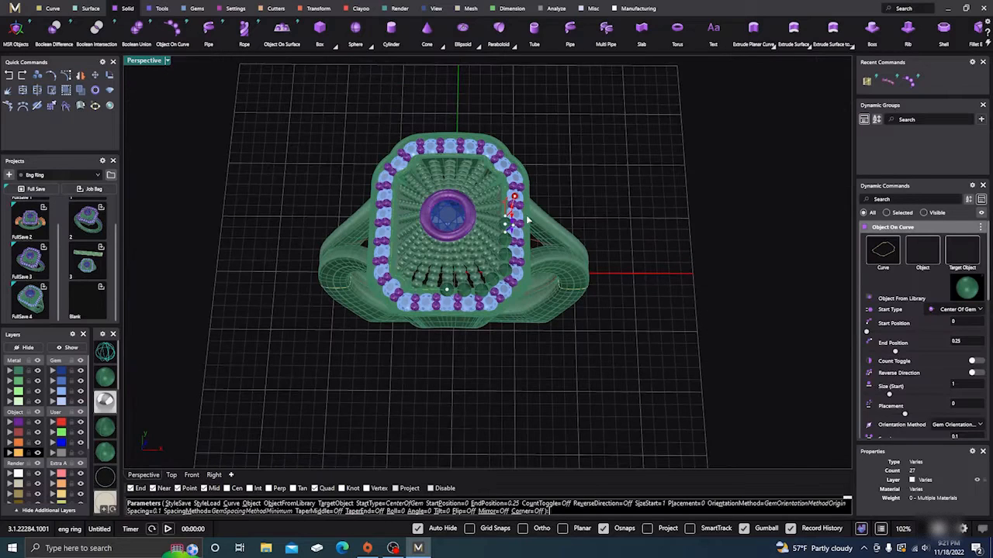
{"action": "left_click_drag", "start_coordinate": [505, 226], "coordinate": [441, 293]}
{"action": "scroll", "coordinate": [439, 291], "scroll_direction": "up", "scroll_amount": 5}
{"action": "scroll", "coordinate": [439, 292], "scroll_direction": "up", "scroll_amount": 3}
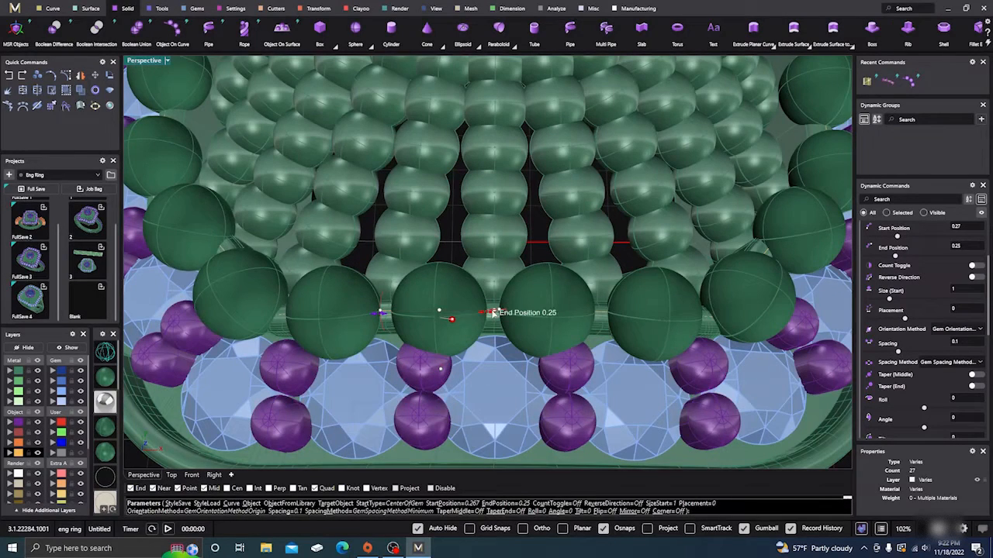
{"action": "left_click_drag", "start_coordinate": [493, 312], "coordinate": [481, 312]}
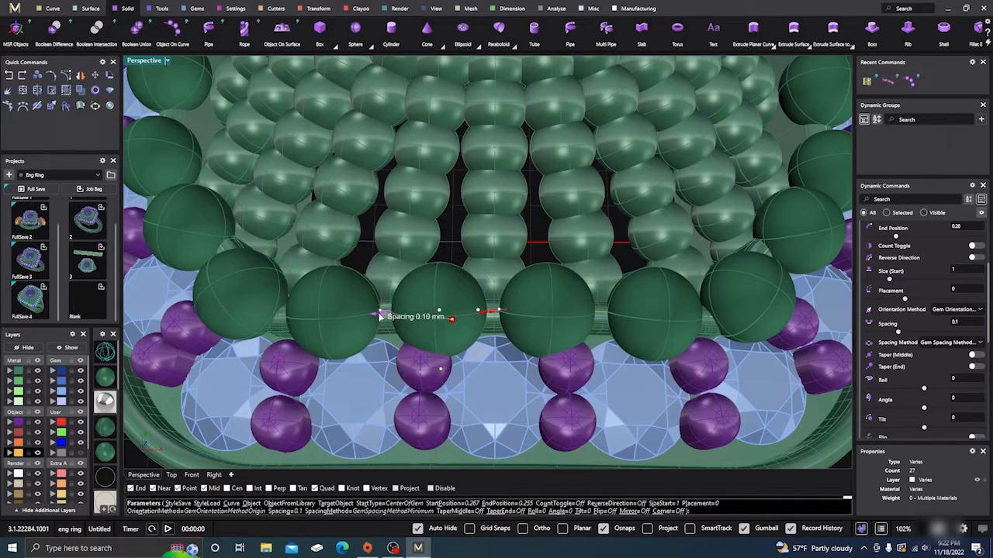
Set the inner rim beads' spacing to -0.06 and start size to 0.41 mm, and finish the placement.
{"action": "left_click_drag", "start_coordinate": [380, 316], "coordinate": [394, 316]}
{"action": "left_click_drag", "start_coordinate": [479, 318], "coordinate": [428, 315]}
{"action": "scroll", "coordinate": [452, 275], "scroll_direction": "down", "scroll_amount": 8}
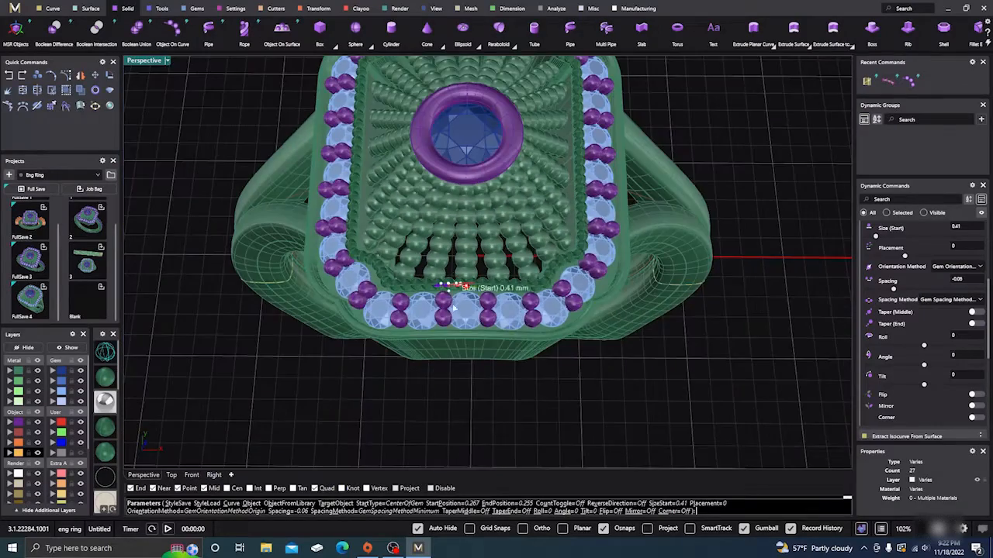
{"action": "right_click_drag", "start_coordinate": [456, 324], "coordinate": [437, 341]}
{"action": "key", "text": "Return"}
Extract an isocurve from the halo's outer rim surface with Point on Surface V set to 0.5.
{"action": "scroll", "coordinate": [358, 260], "scroll_direction": "up", "scroll_amount": 5}
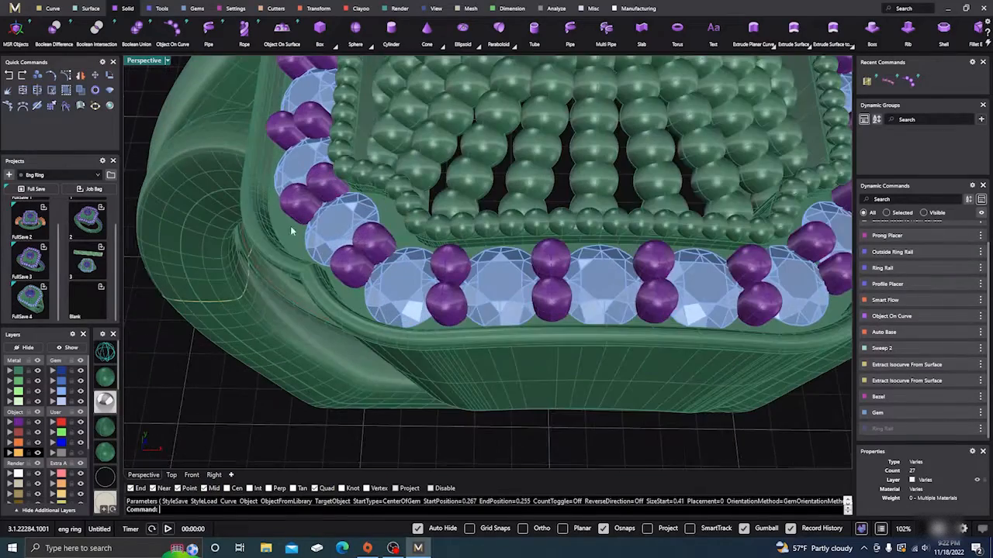
{"action": "left_click", "coordinate": [89, 9]}
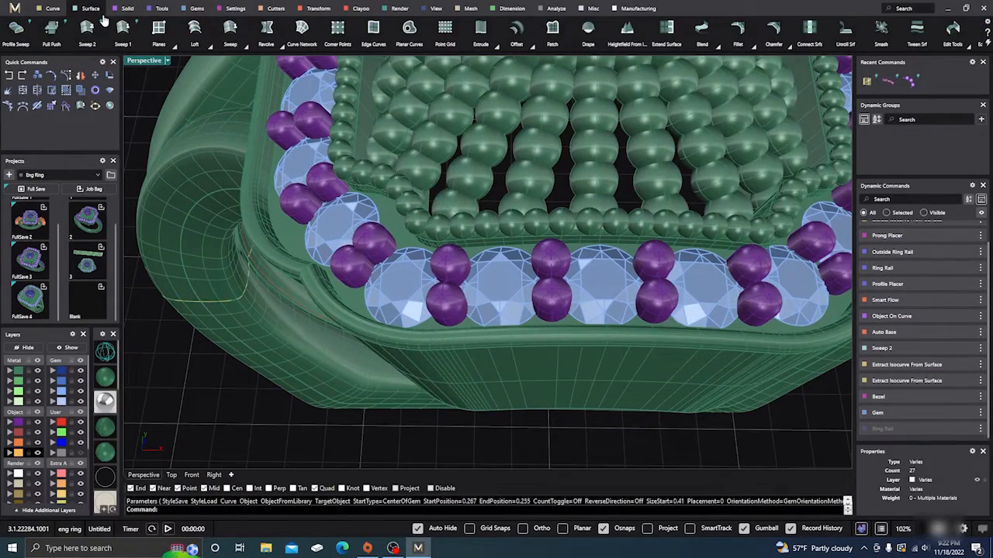
{"action": "left_click", "coordinate": [52, 8]}
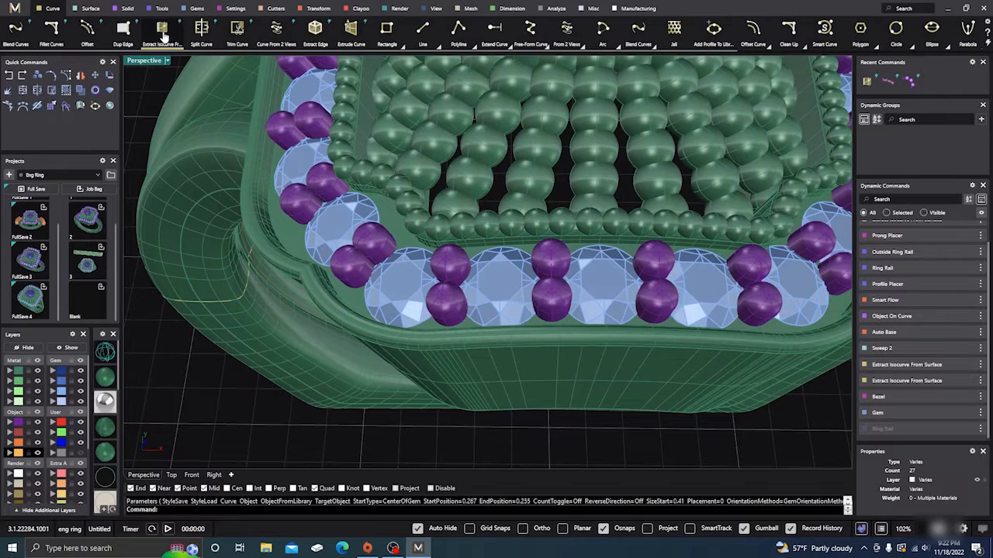
{"action": "left_click", "coordinate": [541, 337]}
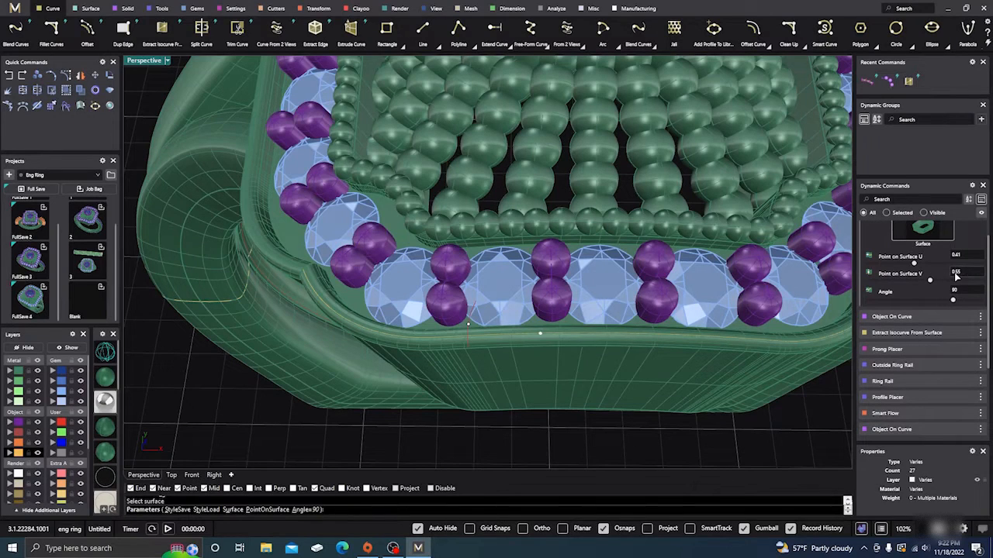
{"action": "left_click", "coordinate": [957, 274]}
{"action": "key", "text": "Tab"}
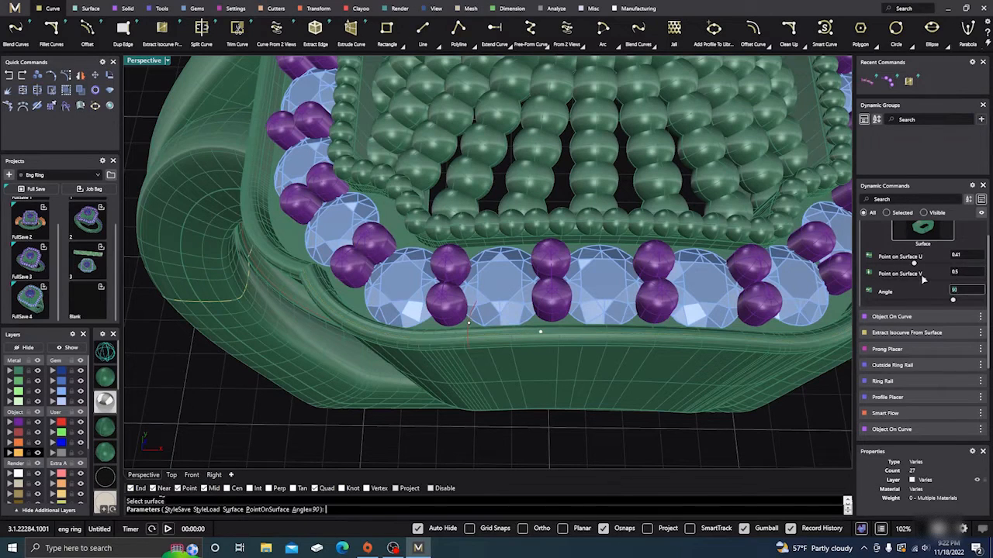
{"action": "key", "text": "Return"}
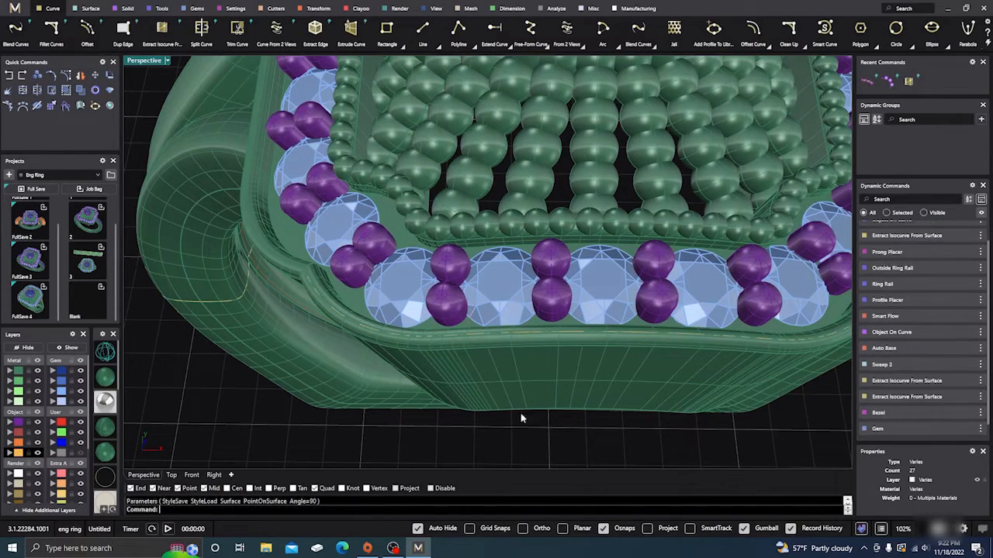
Select the extracted outer rim curve and place library spheres along it with Object On Curve.
{"action": "scroll", "coordinate": [512, 343], "scroll_direction": "up", "scroll_amount": 3}
{"action": "left_click", "coordinate": [516, 334]}
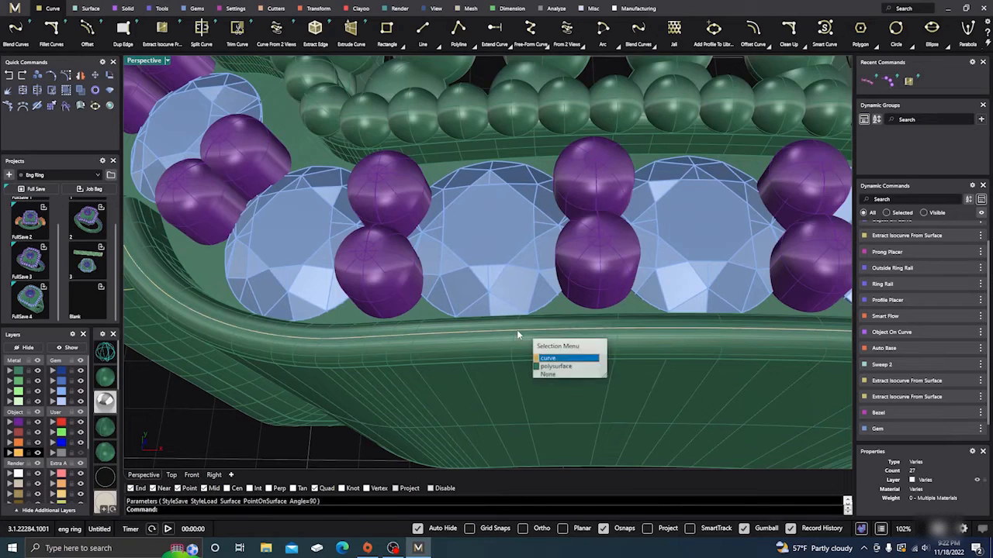
{"action": "left_click", "coordinate": [546, 358]}
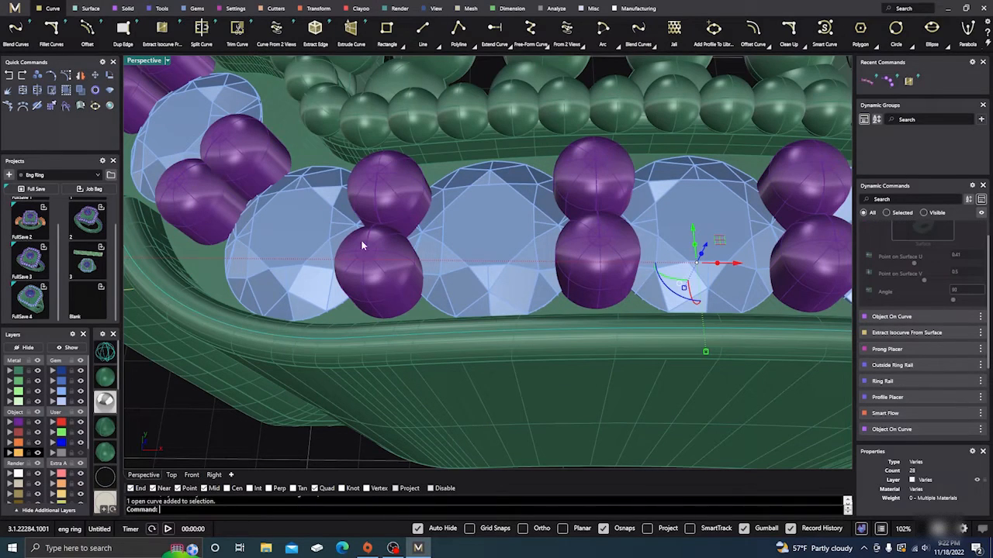
{"action": "left_click", "coordinate": [127, 9]}
{"action": "left_click", "coordinate": [173, 30]}
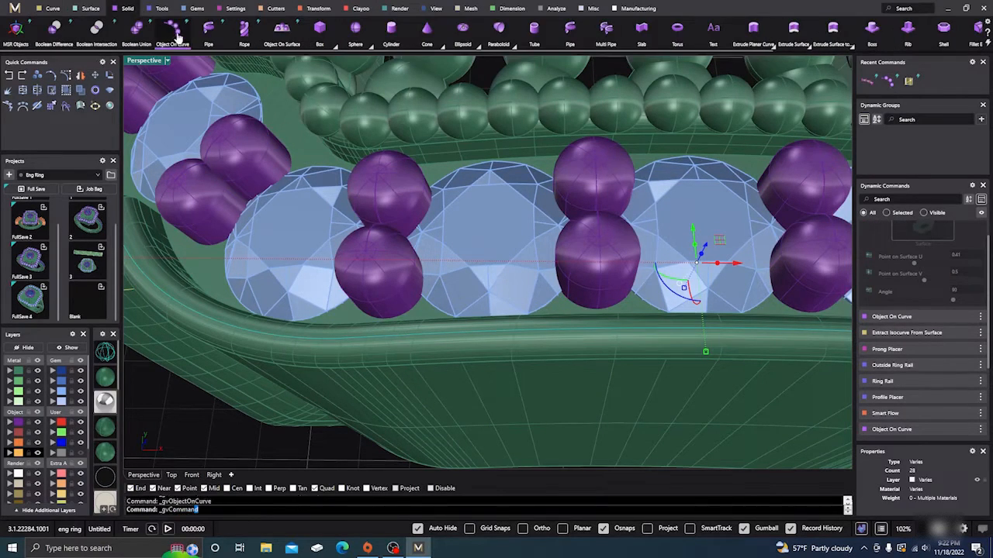
{"action": "scroll", "coordinate": [338, 233], "scroll_direction": "down", "scroll_amount": 5}
{"action": "scroll", "coordinate": [346, 259], "scroll_direction": "down", "scroll_amount": 4}
{"action": "scroll", "coordinate": [388, 283], "scroll_direction": "up", "scroll_amount": 3}
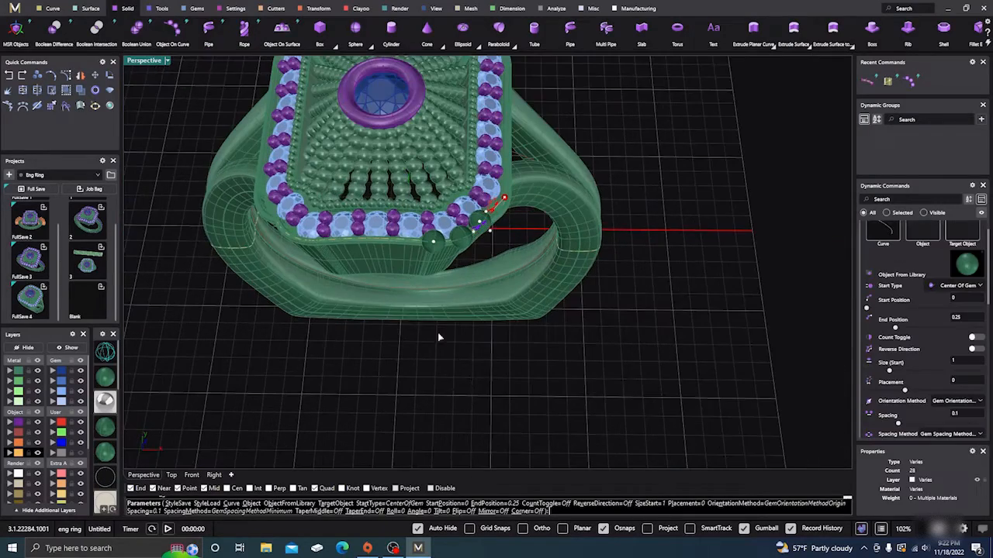
{"action": "right_click_drag", "start_coordinate": [466, 373], "coordinate": [466, 392]}
{"action": "scroll", "coordinate": [466, 396], "scroll_direction": "down", "scroll_amount": 5}
{"action": "scroll", "coordinate": [441, 350], "scroll_direction": "up", "scroll_amount": 6}
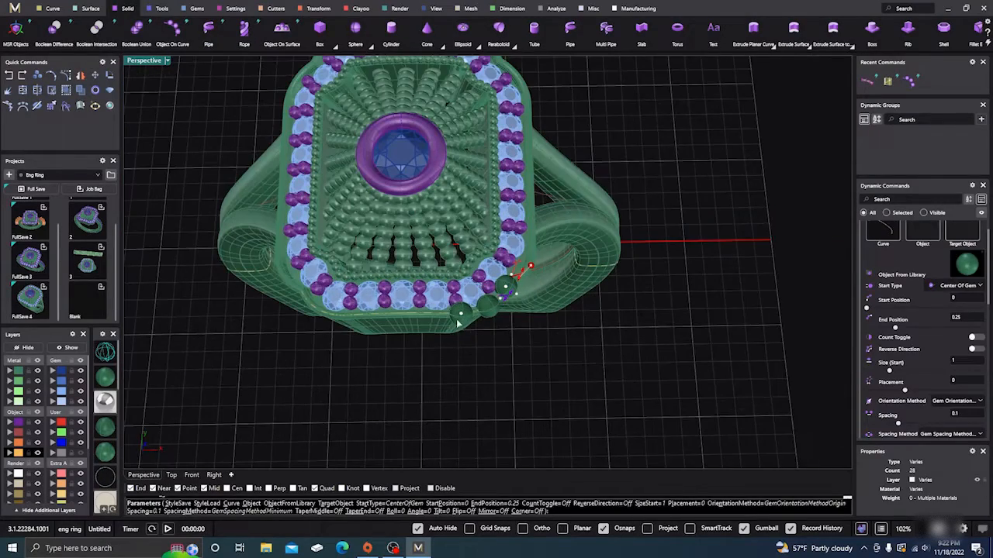
{"action": "left_click_drag", "start_coordinate": [464, 316], "coordinate": [409, 313]}
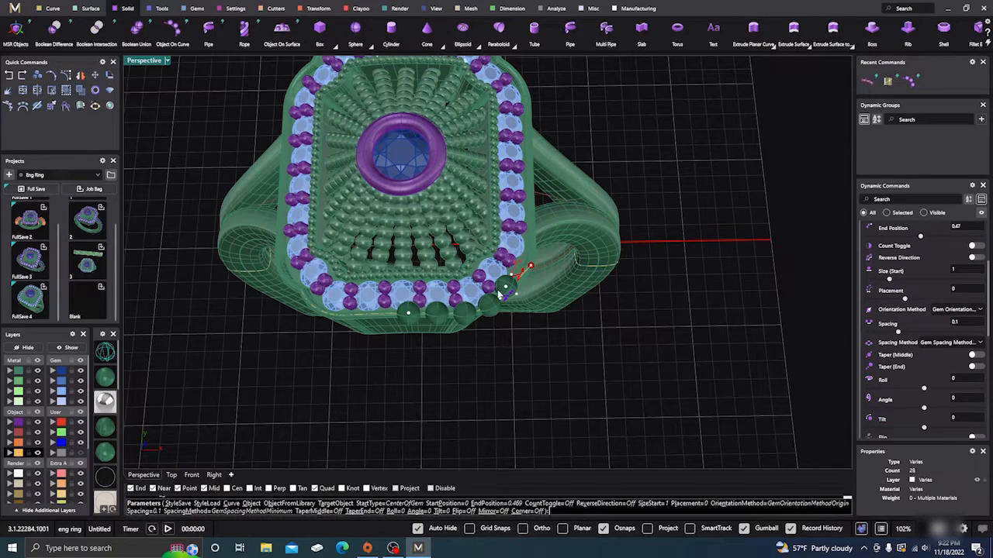
{"action": "scroll", "coordinate": [502, 302], "scroll_direction": "down", "scroll_amount": 2}
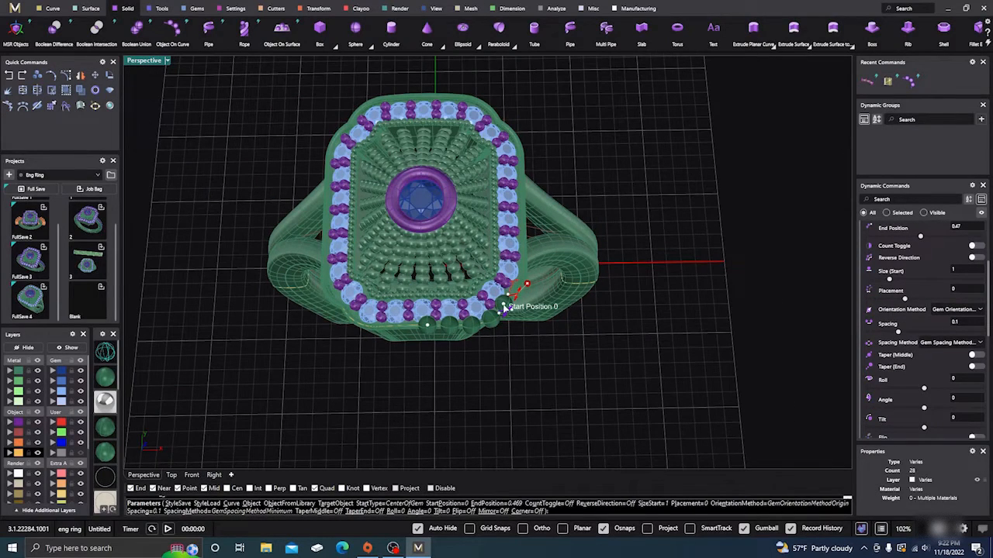
{"action": "left_click_drag", "start_coordinate": [504, 306], "coordinate": [353, 109]}
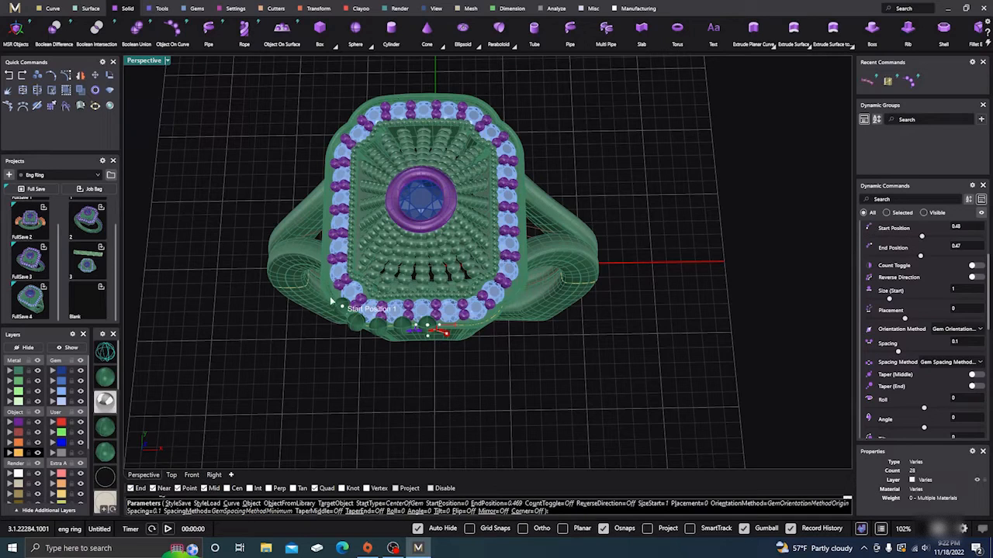
{"action": "left_click_drag", "start_coordinate": [332, 302], "coordinate": [311, 247]}
{"action": "scroll", "coordinate": [341, 306], "scroll_direction": "up", "scroll_amount": 5}
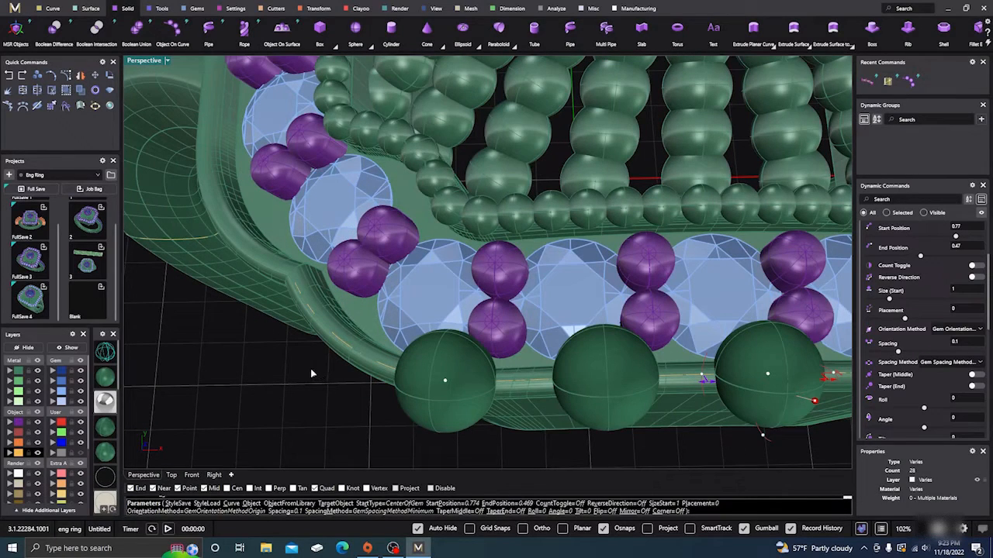
{"action": "key", "text": "Escape"}
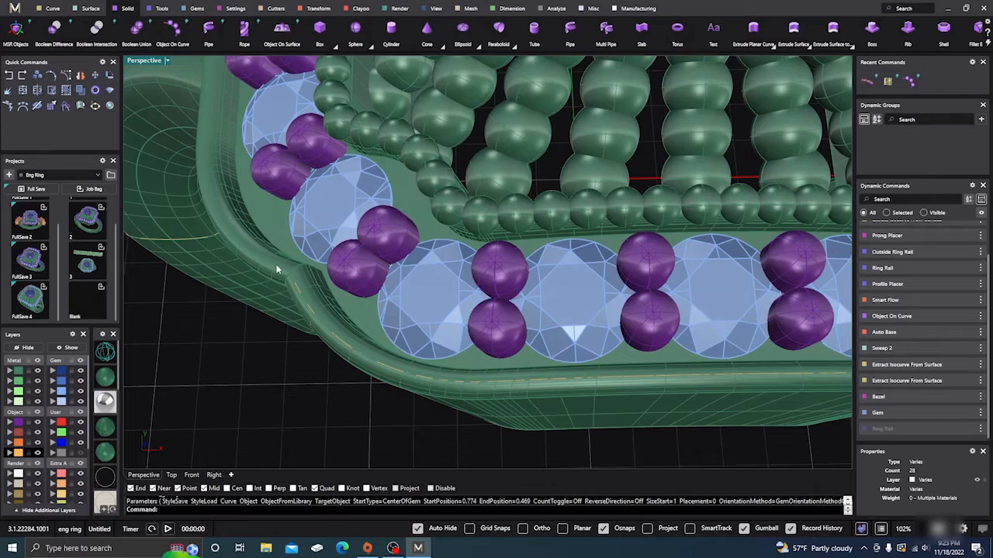
{"action": "key", "text": "Return"}
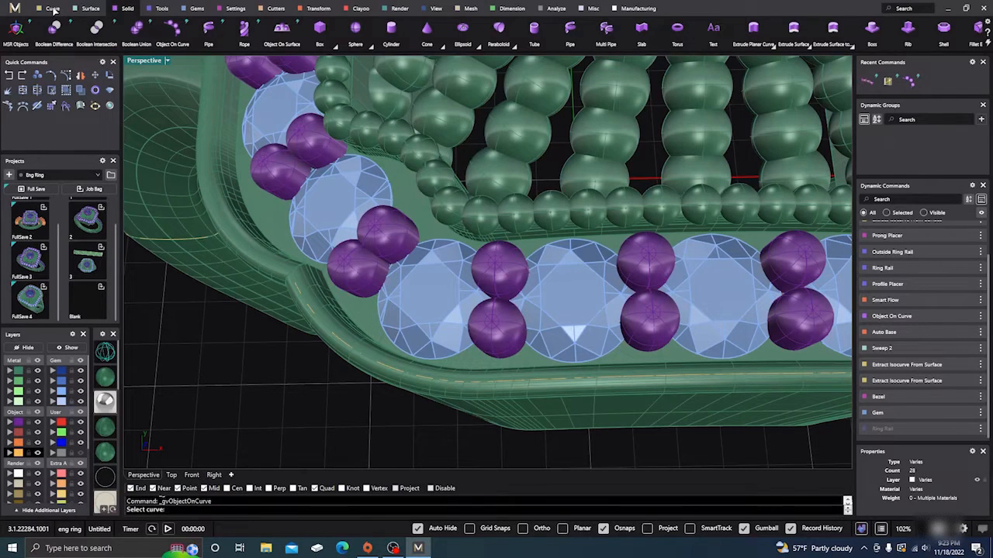
{"action": "key", "text": "Escape"}
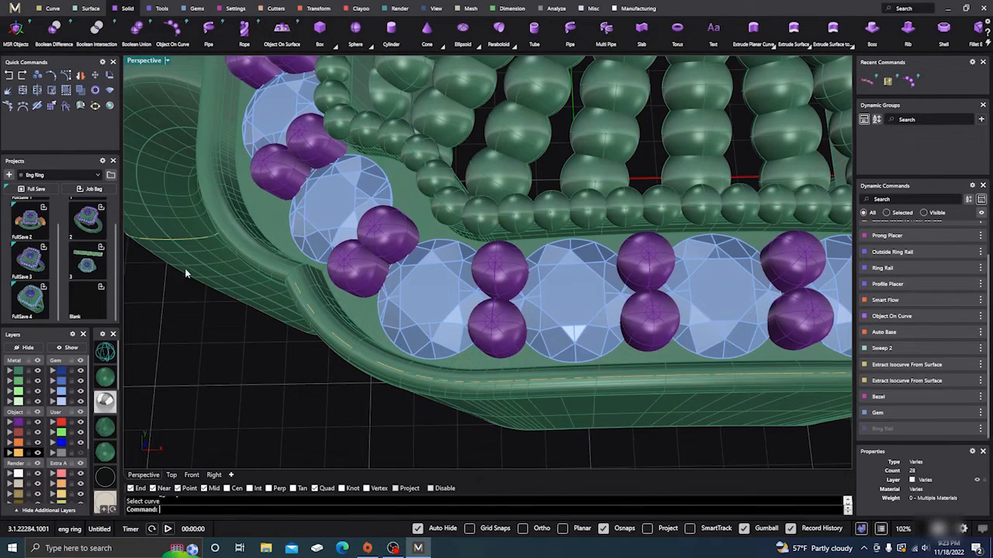
Extract a second isocurve from the adjoining outer rim surface, starting at the corner seam with Point on Surface U 1 and V 0.5.
{"action": "left_click", "coordinate": [52, 9]}
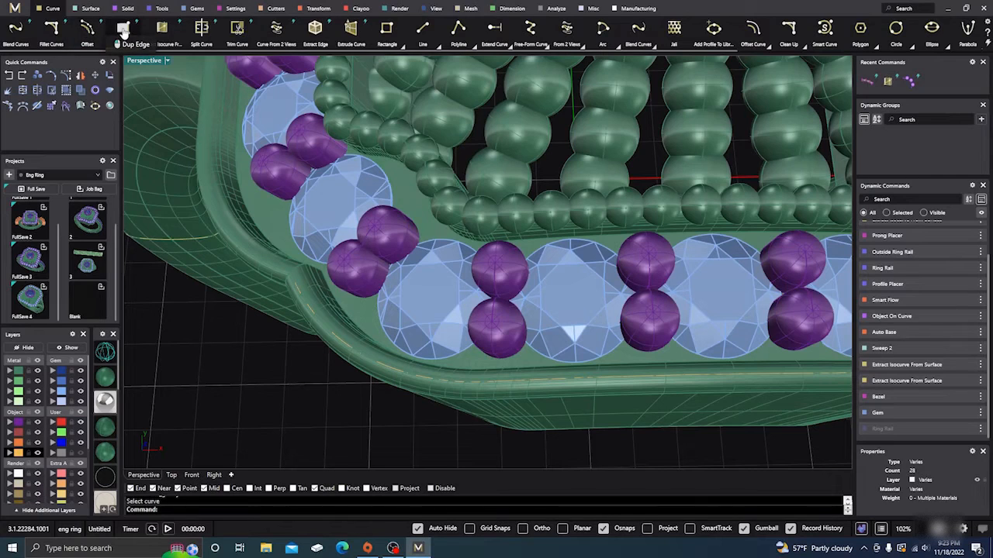
{"action": "left_click", "coordinate": [161, 30]}
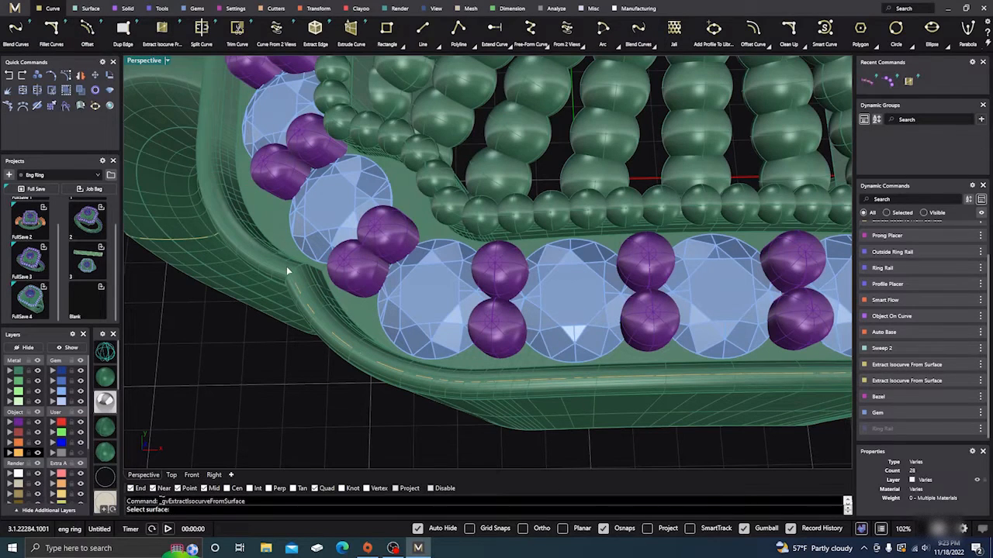
{"action": "left_click", "coordinate": [286, 266]}
{"action": "scroll", "coordinate": [287, 270], "scroll_direction": "up", "scroll_amount": 10}
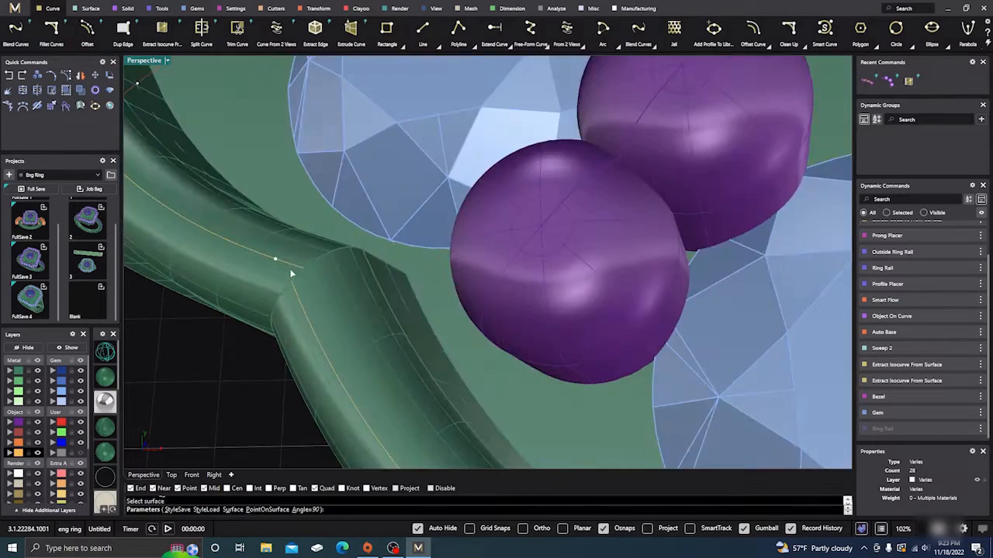
{"action": "scroll", "coordinate": [286, 271], "scroll_direction": "down", "scroll_amount": 10}
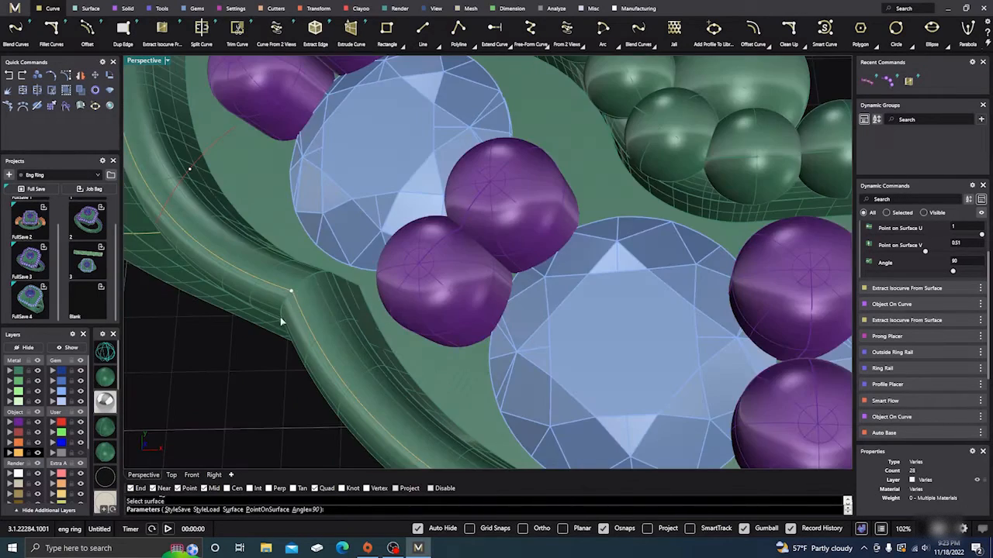
{"action": "right_click_drag", "start_coordinate": [281, 321], "coordinate": [317, 318]}
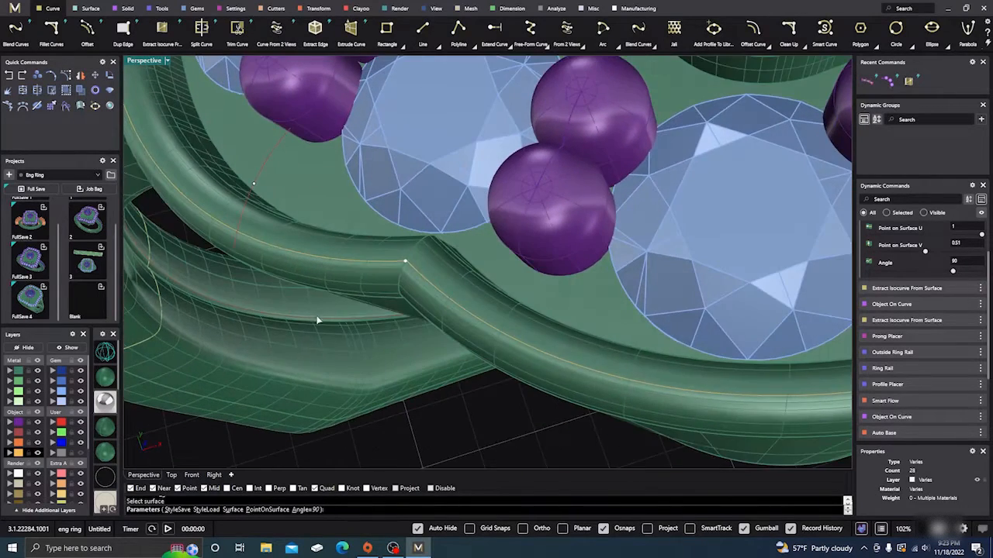
{"action": "scroll", "coordinate": [390, 280], "scroll_direction": "up", "scroll_amount": 5}
{"action": "scroll", "coordinate": [435, 259], "scroll_direction": "up", "scroll_amount": 3}
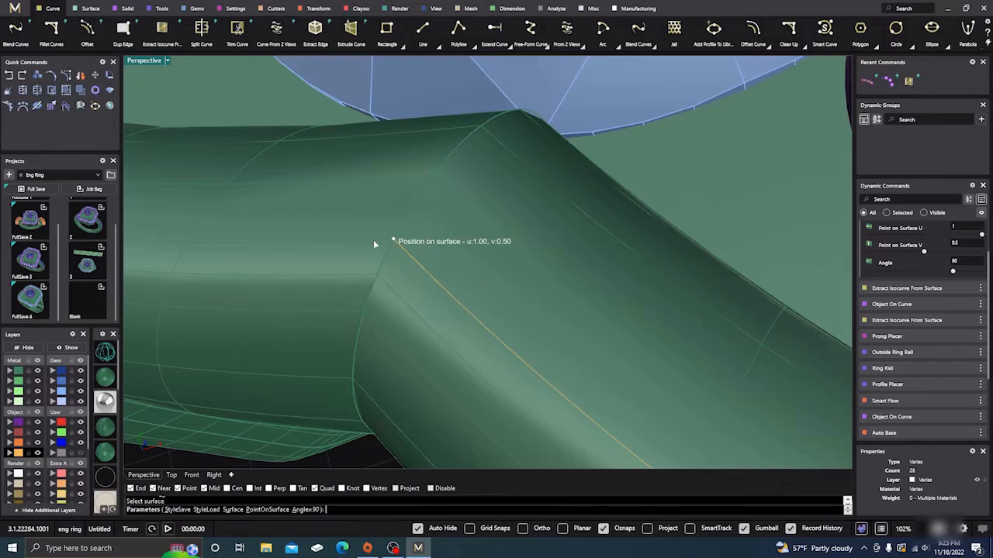
{"action": "left_click", "coordinate": [373, 245]}
{"action": "scroll", "coordinate": [388, 247], "scroll_direction": "up", "scroll_amount": 5}
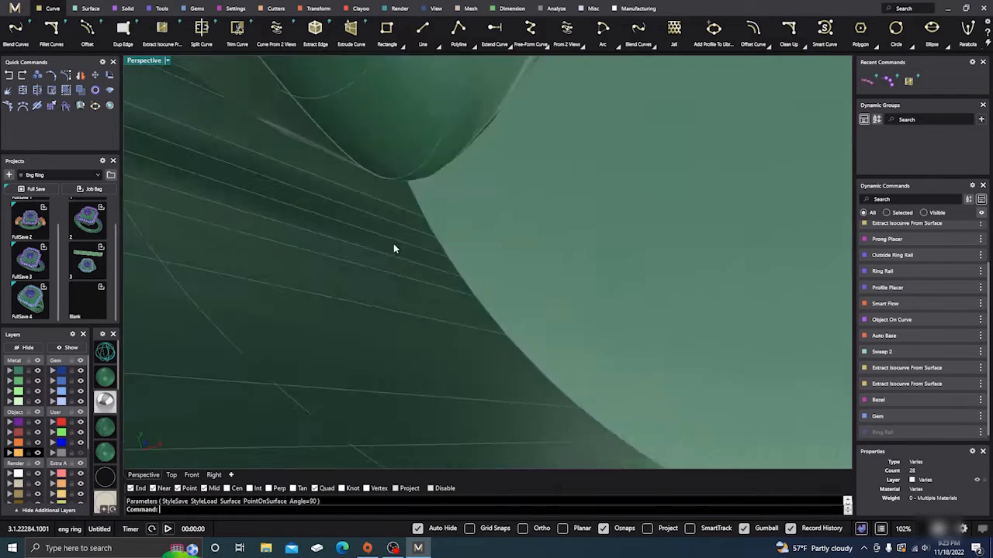
{"action": "scroll", "coordinate": [393, 245], "scroll_direction": "down", "scroll_amount": 4}
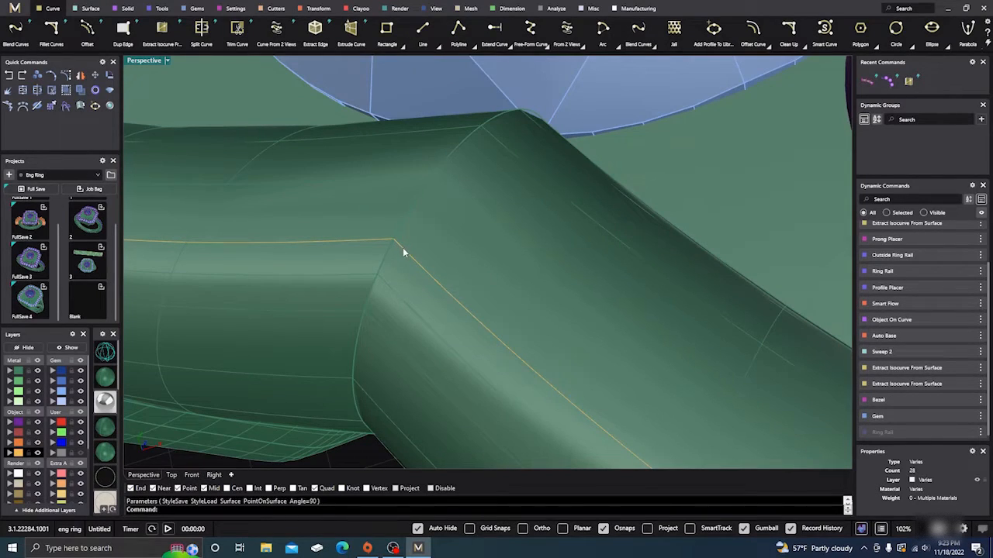
Join the two outer rim isocurves that meet at the corner seam into one curve.
{"action": "left_click", "coordinate": [403, 248]}
{"action": "left_click", "coordinate": [425, 274]}
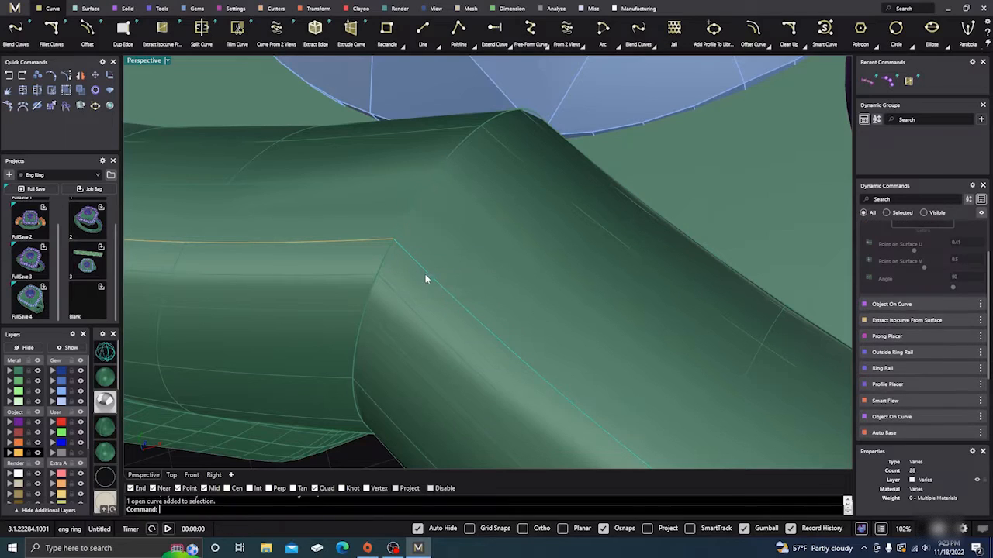
{"action": "left_click", "coordinate": [369, 238]}
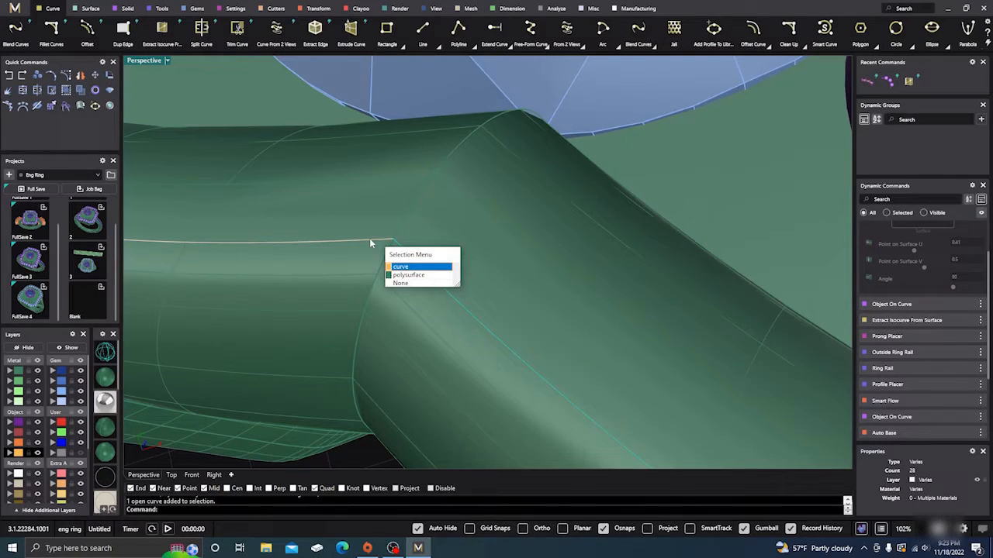
{"action": "left_click", "coordinate": [401, 269]}
{"action": "left_click", "coordinate": [23, 90]}
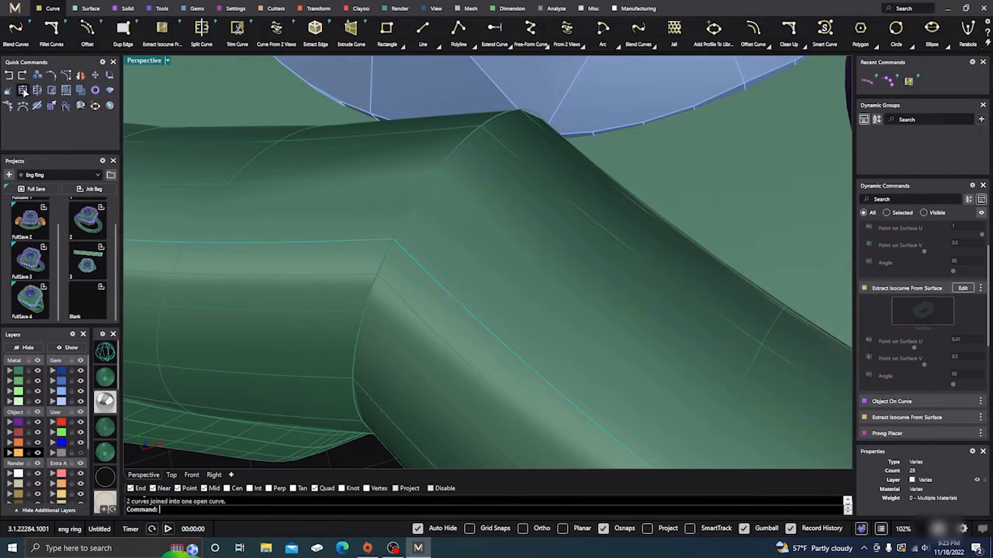
{"action": "left_click", "coordinate": [357, 465]}
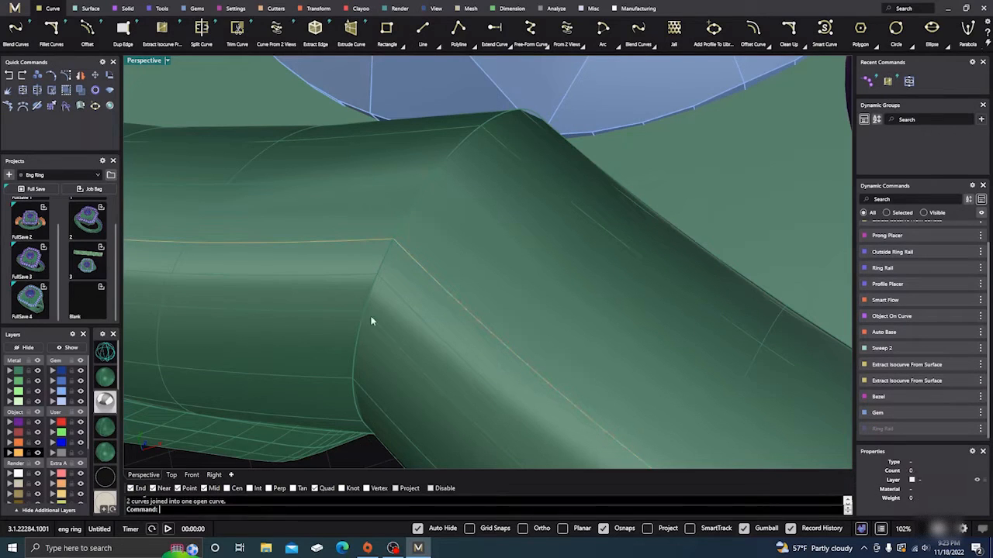
Select the joined outer rim curve rather than the polysurface beneath it.
{"action": "left_click", "coordinate": [377, 243]}
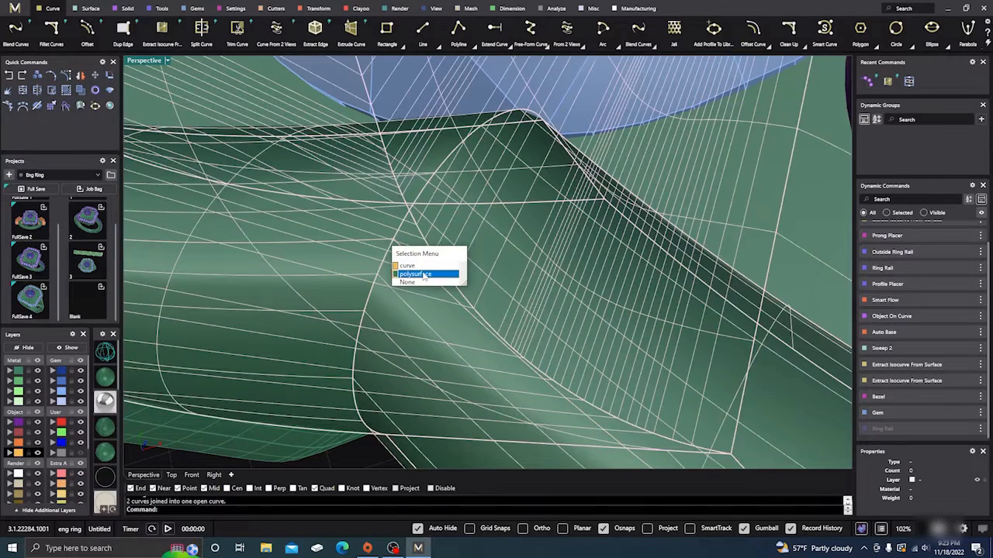
{"action": "scroll", "coordinate": [373, 417], "scroll_direction": "down", "scroll_amount": 5}
{"action": "scroll", "coordinate": [392, 322], "scroll_direction": "down", "scroll_amount": 5}
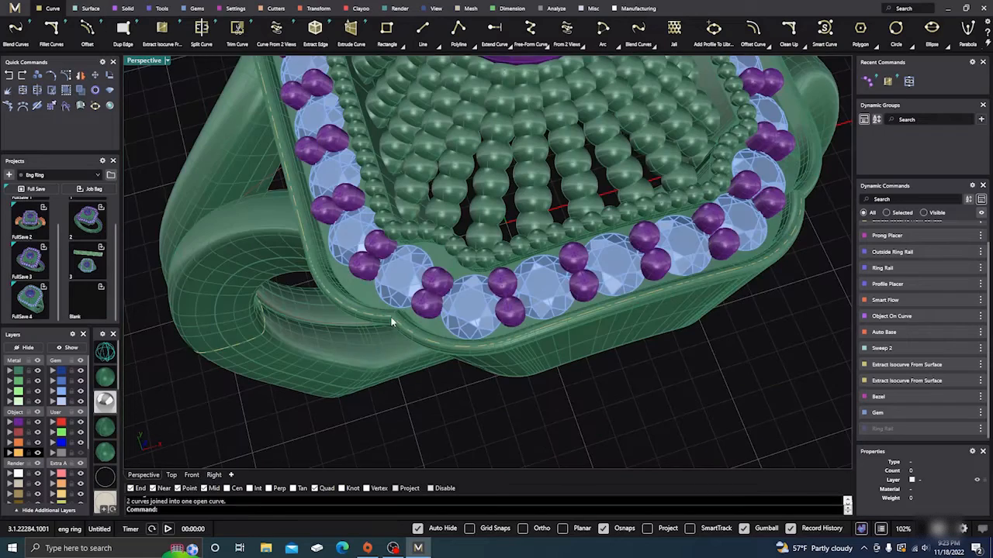
{"action": "scroll", "coordinate": [416, 402], "scroll_direction": "down", "scroll_amount": 10}
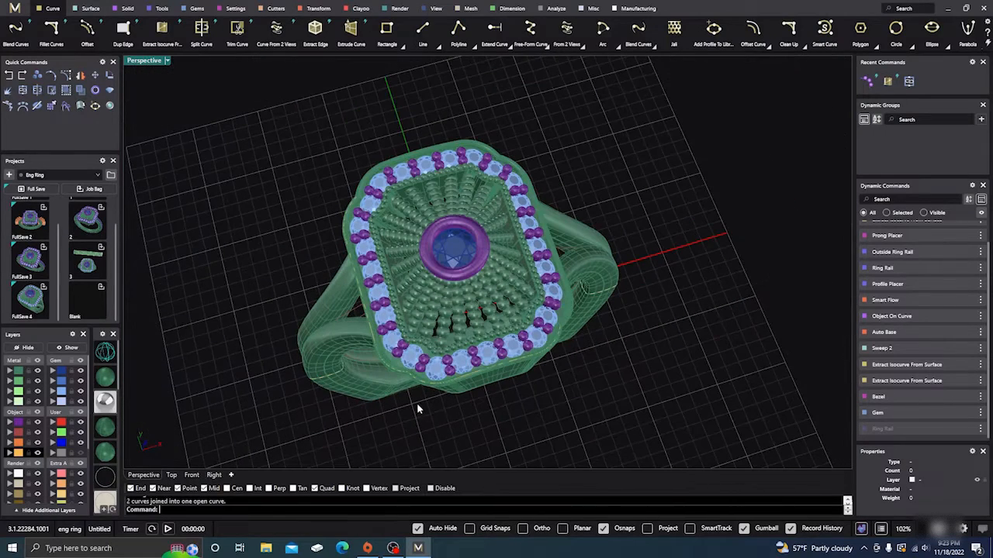
{"action": "scroll", "coordinate": [380, 254], "scroll_direction": "up", "scroll_amount": 3}
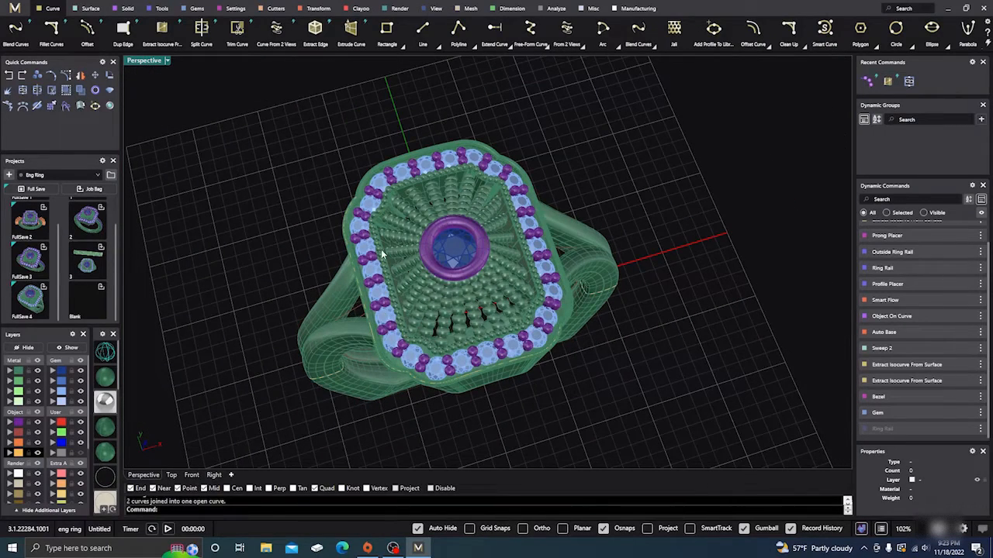
{"action": "left_click", "coordinate": [542, 358]}
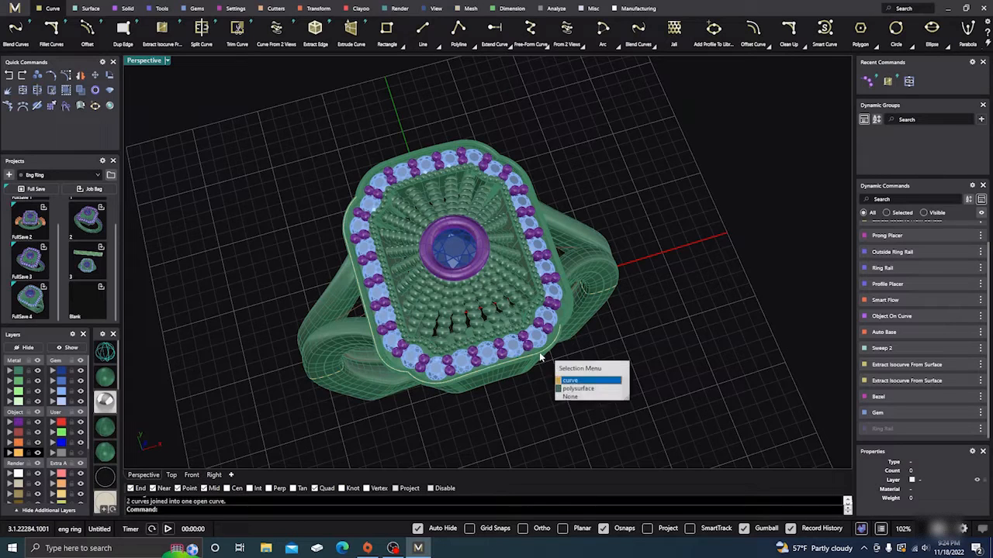
{"action": "left_click", "coordinate": [564, 382]}
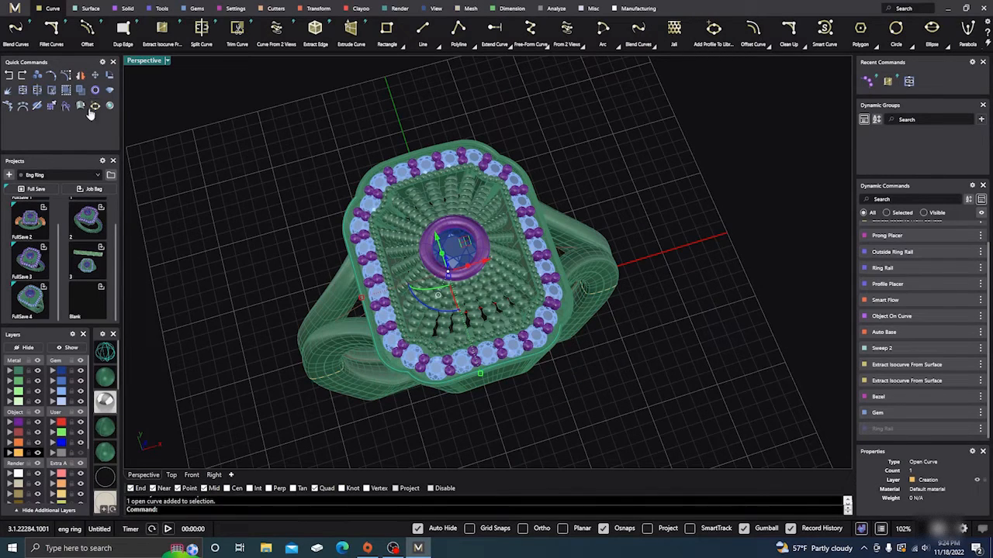
{"action": "left_click", "coordinate": [80, 76]}
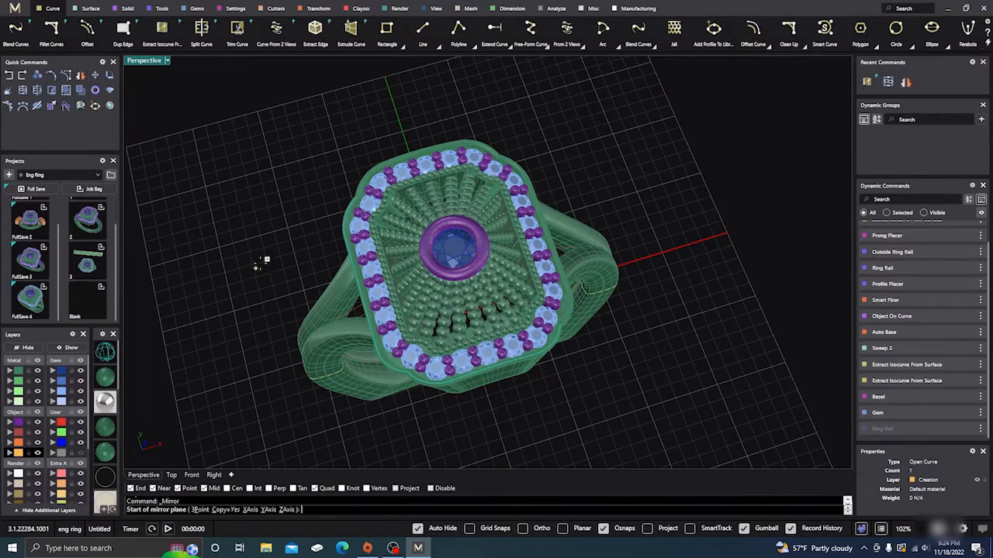
{"action": "type", "text": "0"}
{"action": "key", "text": "Return"}
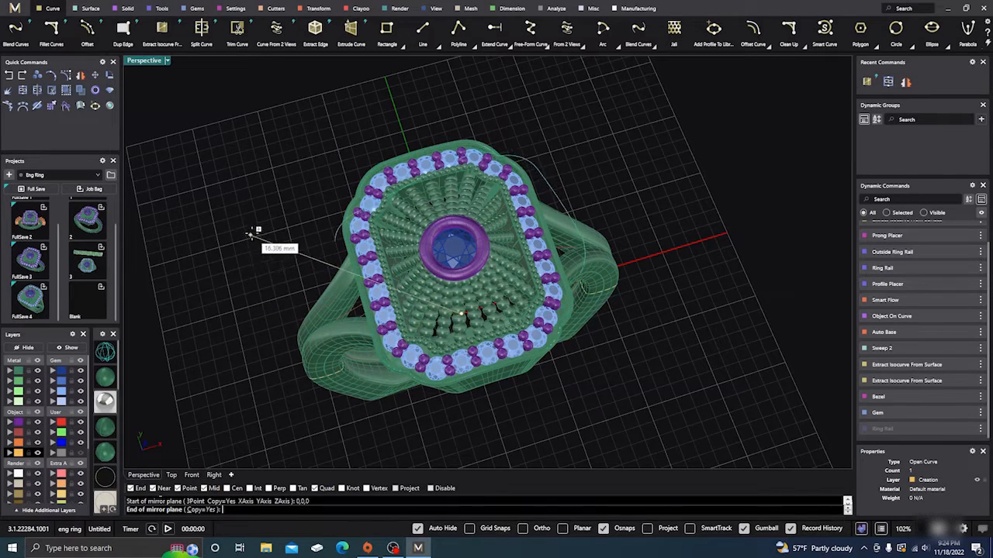
{"action": "left_click", "coordinate": [227, 242]}
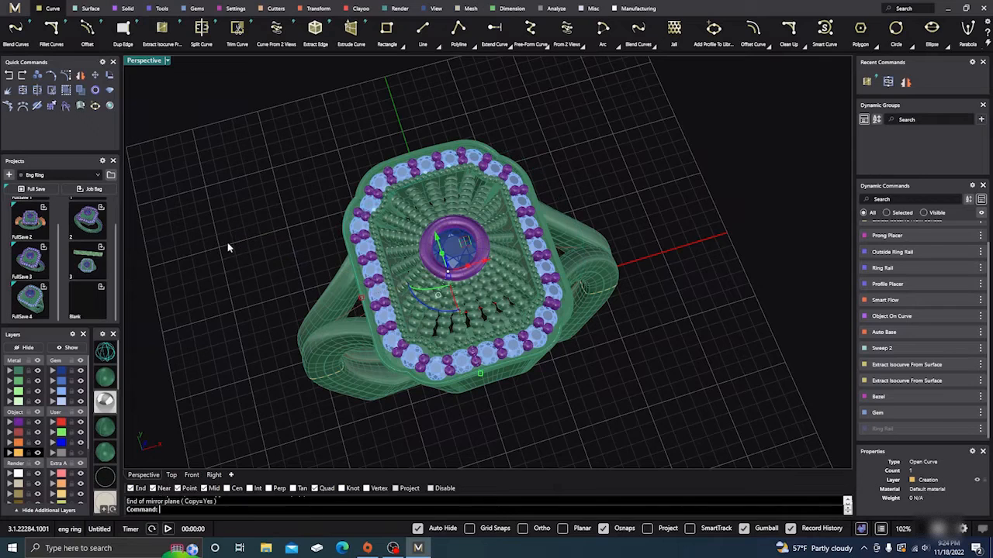
Rotate a copy of the joined rim curve by -180 degrees around 0,0,0 to cover the other half of the halo.
{"action": "left_click", "coordinate": [109, 75]}
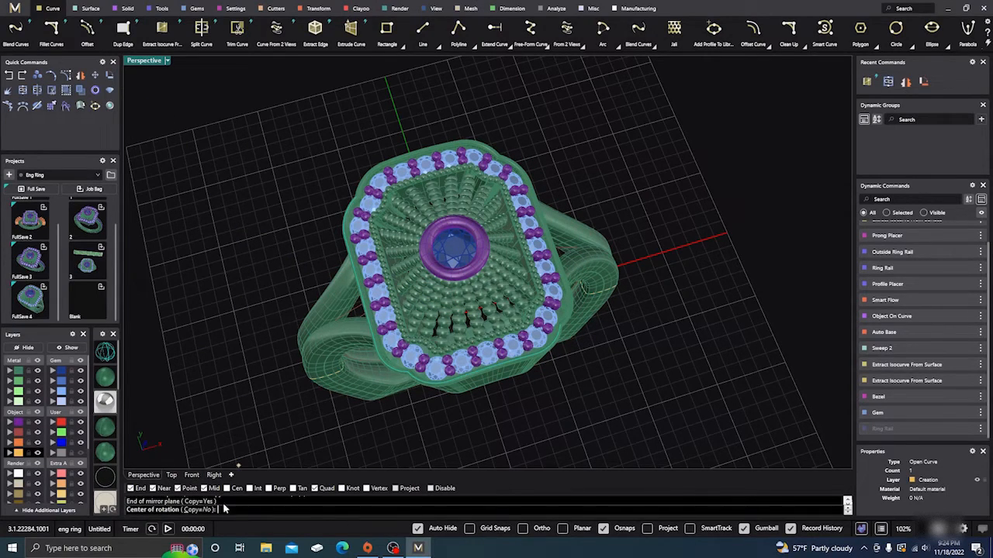
{"action": "left_click", "coordinate": [201, 509]}
{"action": "type", "text": "0,0,0"}
{"action": "key", "text": "Return"}
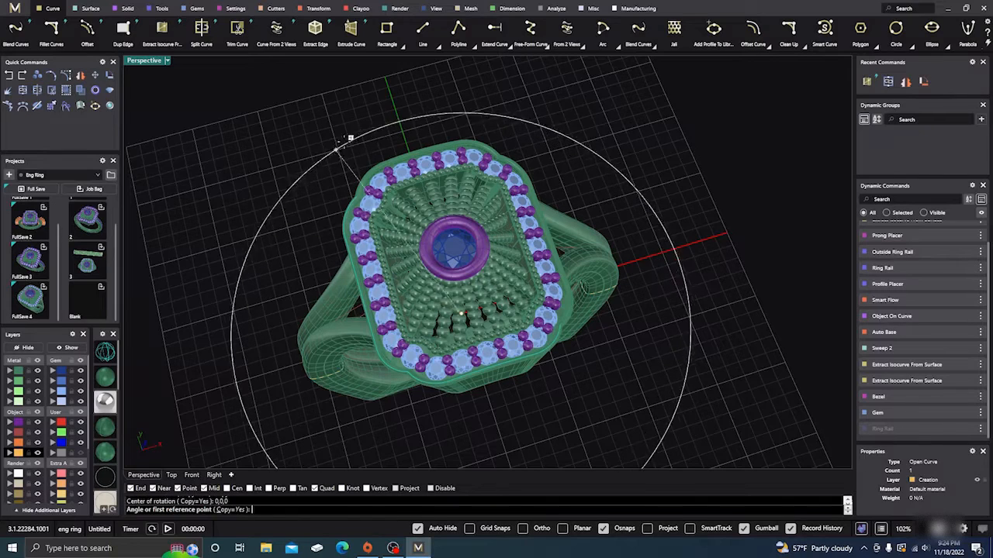
{"action": "left_click", "coordinate": [389, 91]}
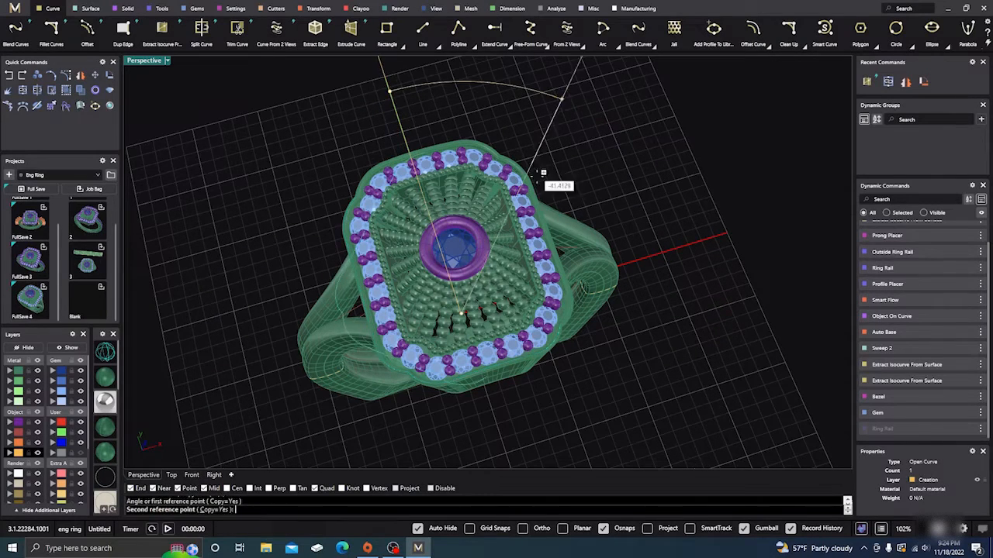
{"action": "left_click", "coordinate": [493, 417]}
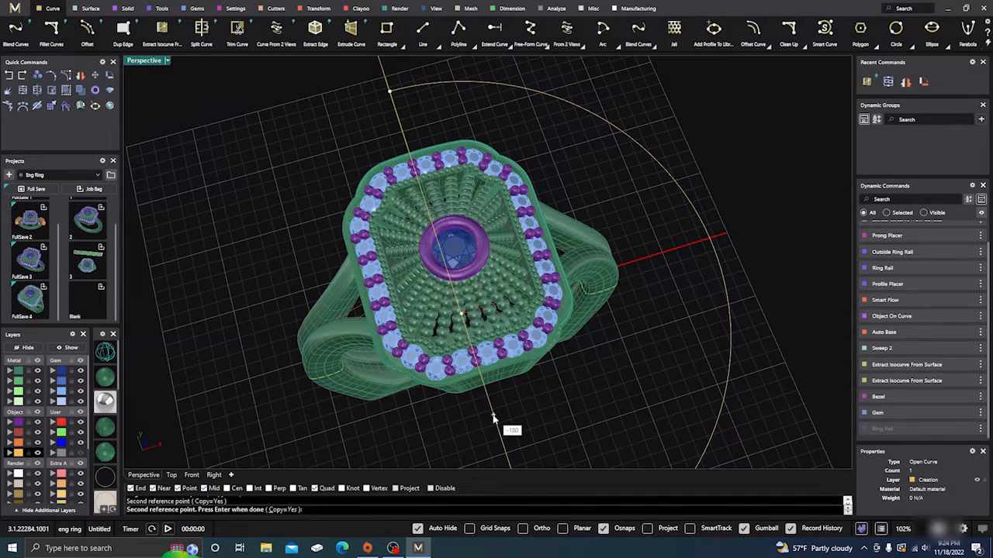
{"action": "key", "text": "Return"}
{"action": "scroll", "coordinate": [561, 334], "scroll_direction": "up", "scroll_amount": 10}
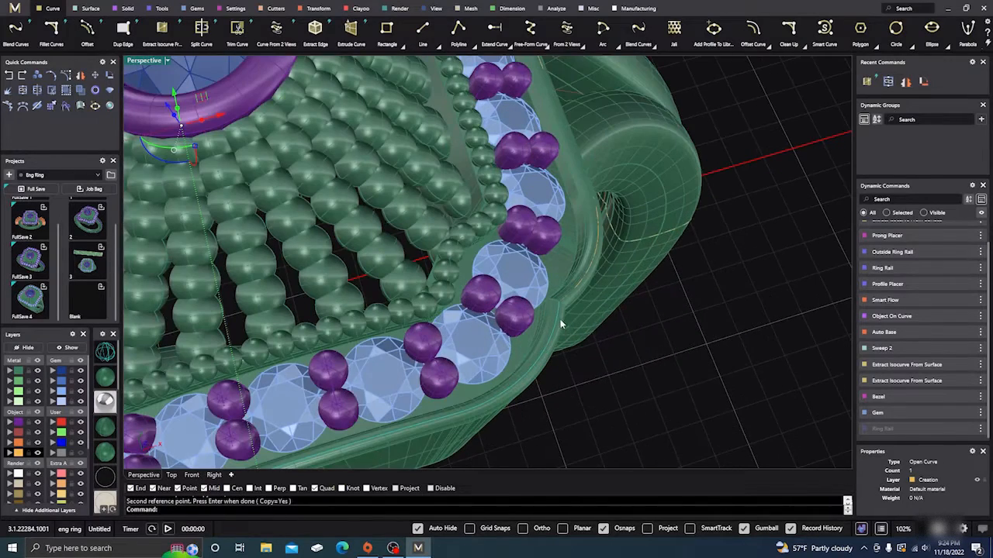
{"action": "left_click", "coordinate": [579, 285], "text": "shift"}
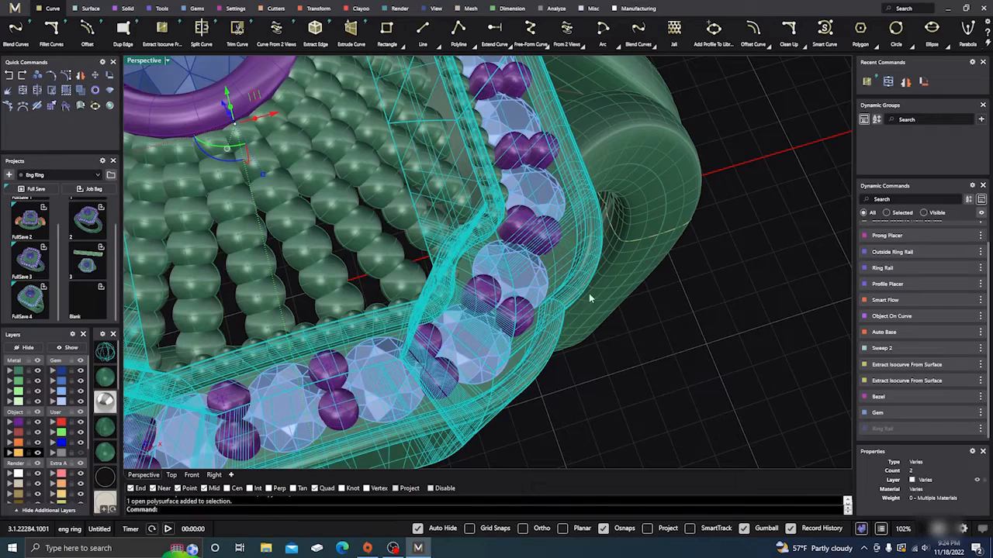
{"action": "left_click", "coordinate": [588, 274], "text": "shift"}
{"action": "left_click", "coordinate": [614, 366]}
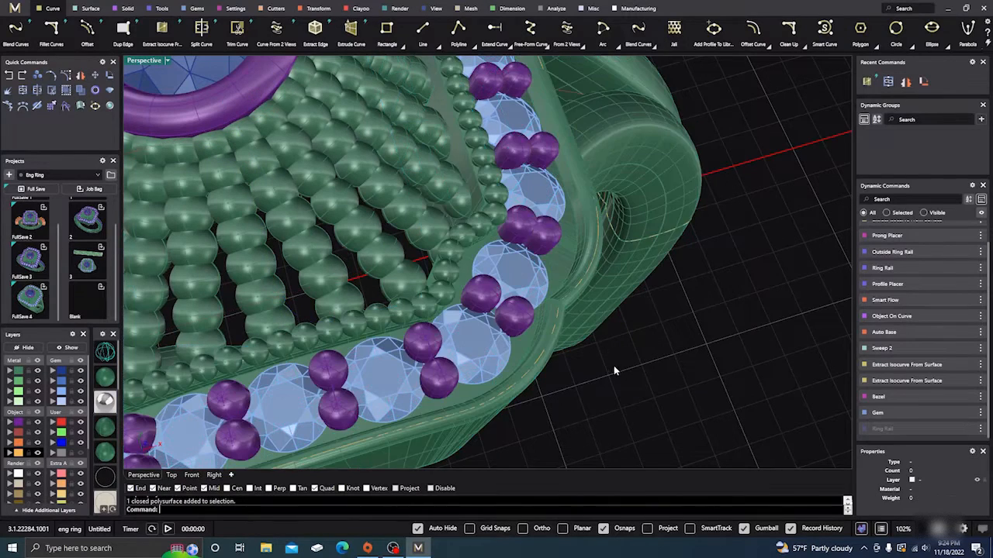
Join the two half rim curves into one closed curve around the halo.
{"action": "scroll", "coordinate": [579, 279], "scroll_direction": "up", "scroll_amount": 5}
{"action": "left_click", "coordinate": [578, 297]}
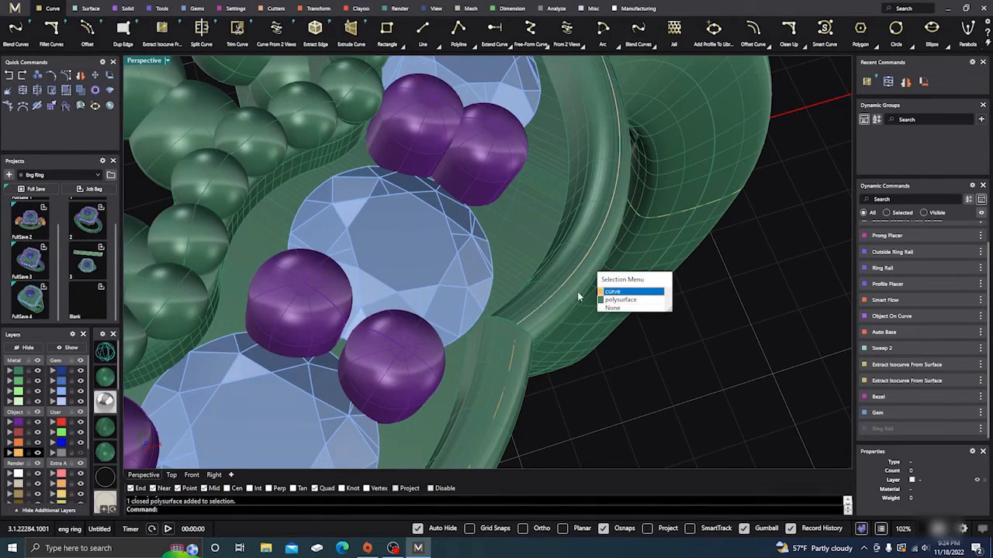
{"action": "left_click", "coordinate": [606, 292]}
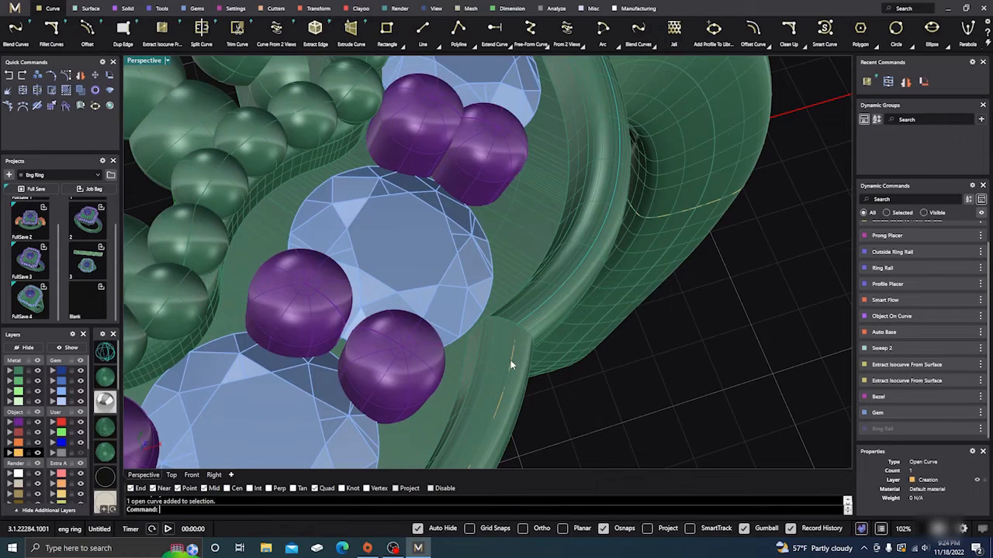
{"action": "left_click", "coordinate": [510, 360], "text": "shift"}
{"action": "left_click", "coordinate": [544, 389]}
{"action": "scroll", "coordinate": [554, 376], "scroll_direction": "down", "scroll_amount": 10}
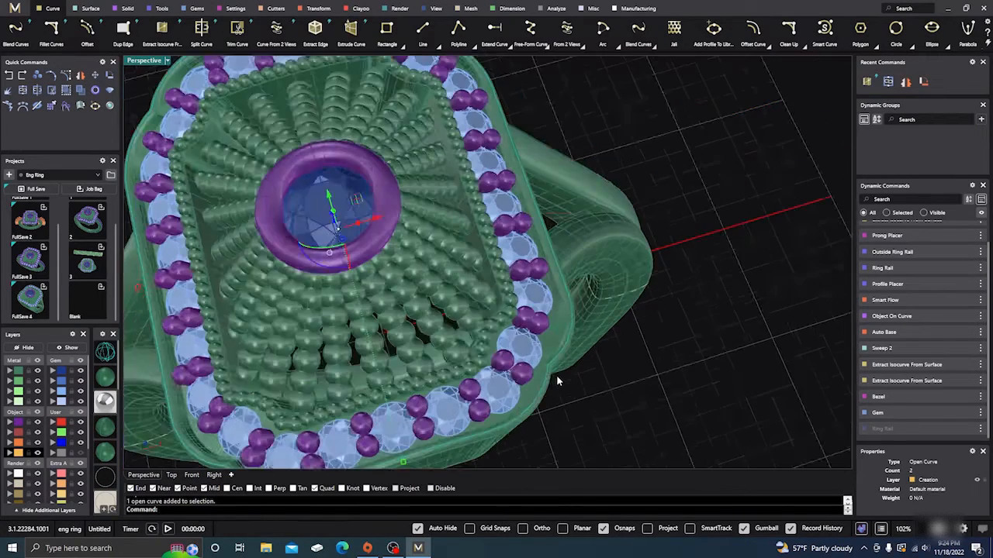
{"action": "left_click", "coordinate": [23, 91]}
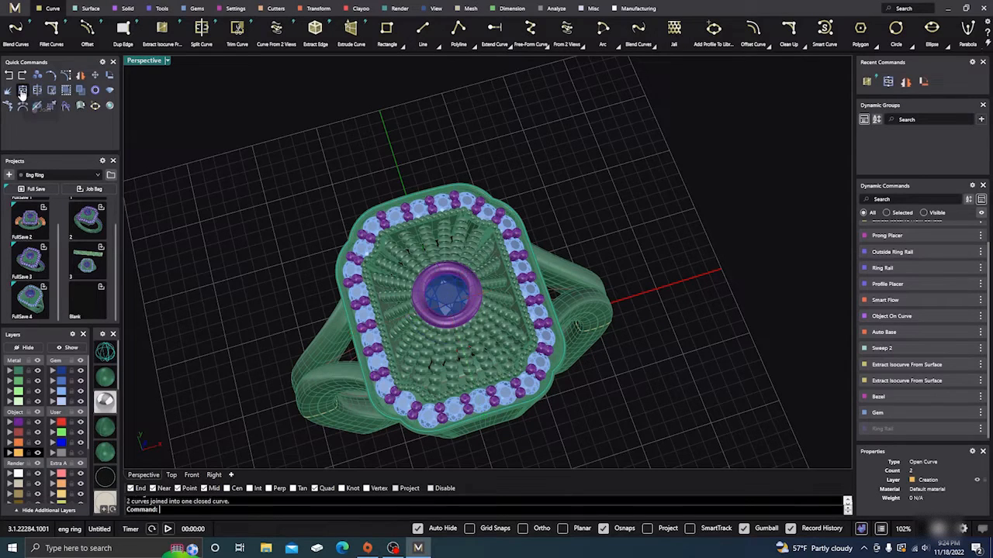
{"action": "left_click", "coordinate": [501, 313]}
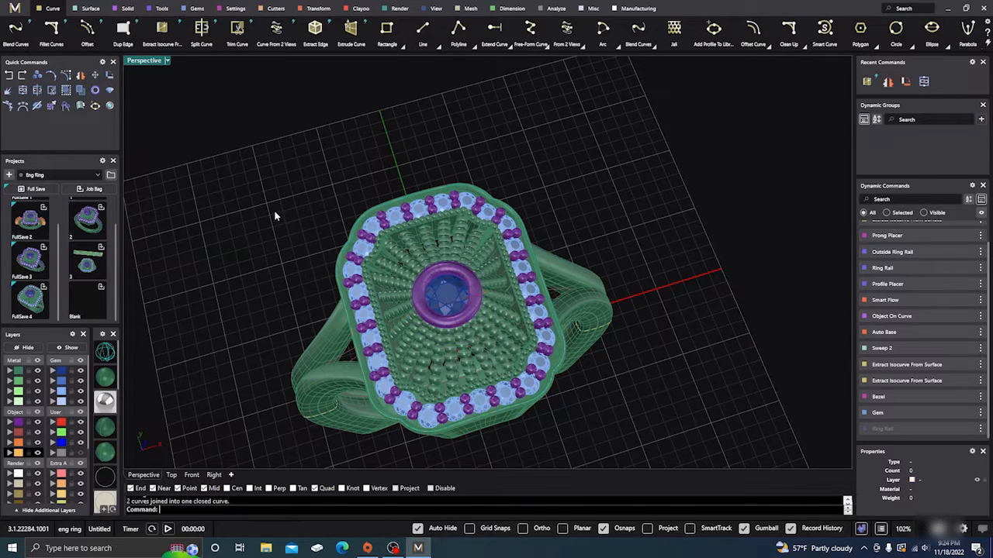
Select the closed rim curve and start Object On Curve on it to place spherical beads.
{"action": "scroll", "coordinate": [337, 263], "scroll_direction": "up", "scroll_amount": 10}
{"action": "left_click", "coordinate": [351, 242]}
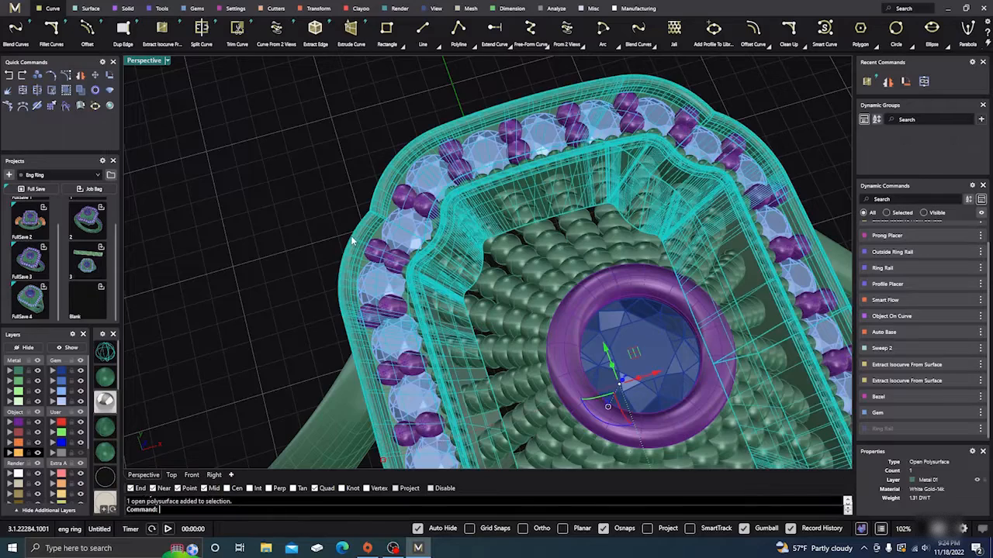
{"action": "left_click", "coordinate": [306, 246]}
{"action": "scroll", "coordinate": [342, 244], "scroll_direction": "up", "scroll_amount": 8}
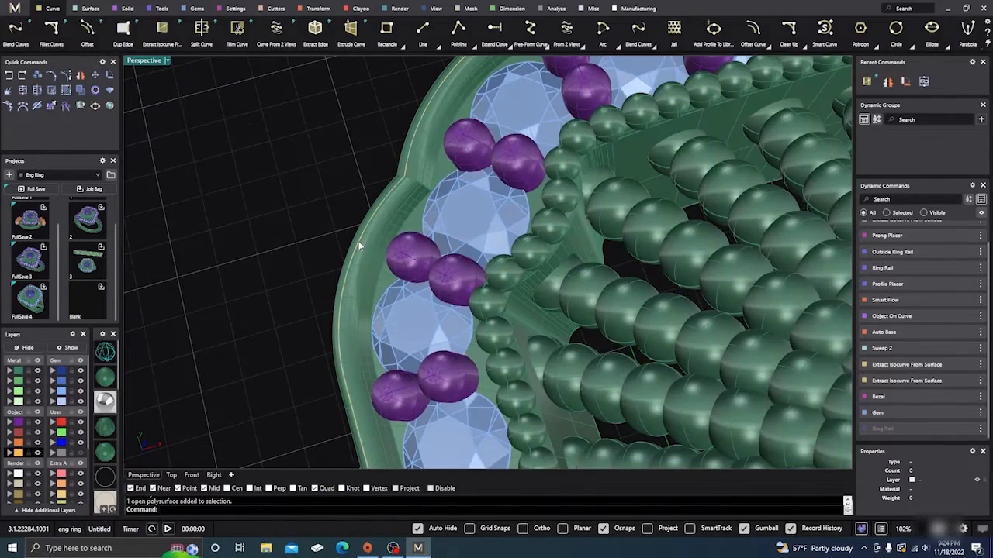
{"action": "left_click", "coordinate": [369, 256]}
{"action": "left_click", "coordinate": [387, 270]}
{"action": "scroll", "coordinate": [325, 231], "scroll_direction": "down", "scroll_amount": 12}
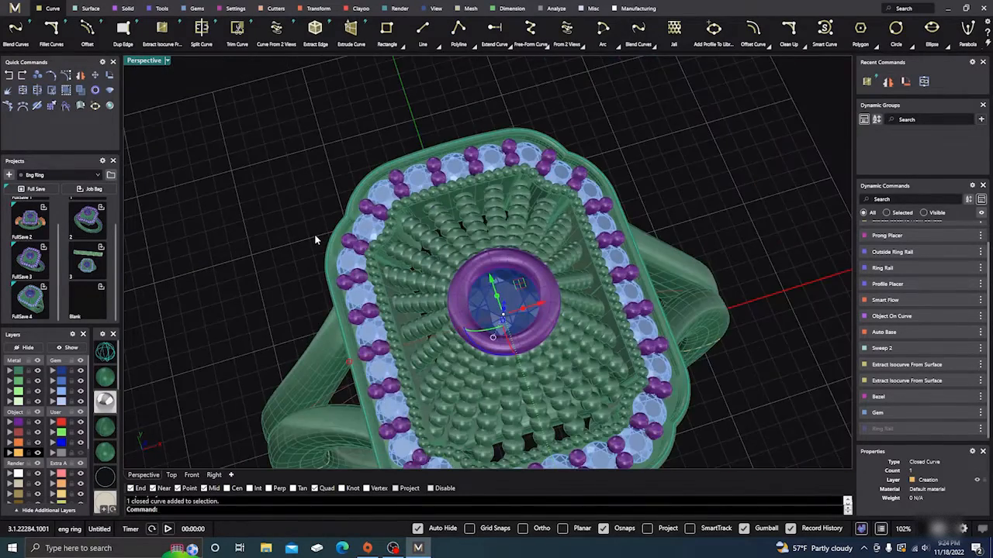
{"action": "left_click", "coordinate": [124, 9]}
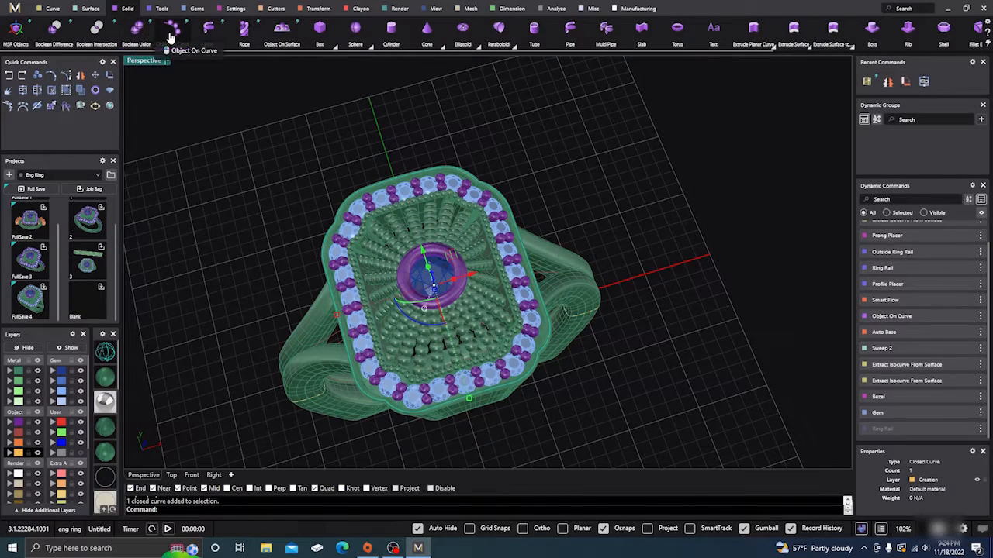
{"action": "left_click", "coordinate": [164, 31]}
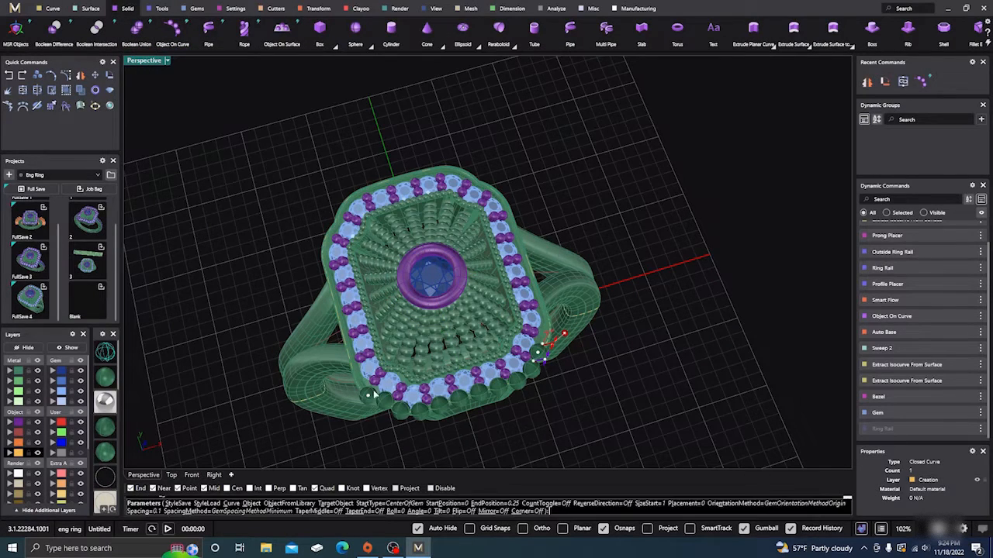
Run the beads around the whole rim from start position 0.112 to end position 0.105, with roll 6 and tilt 3.
{"action": "left_click_drag", "start_coordinate": [367, 396], "coordinate": [470, 399]}
{"action": "left_click_drag", "start_coordinate": [544, 346], "coordinate": [471, 398]}
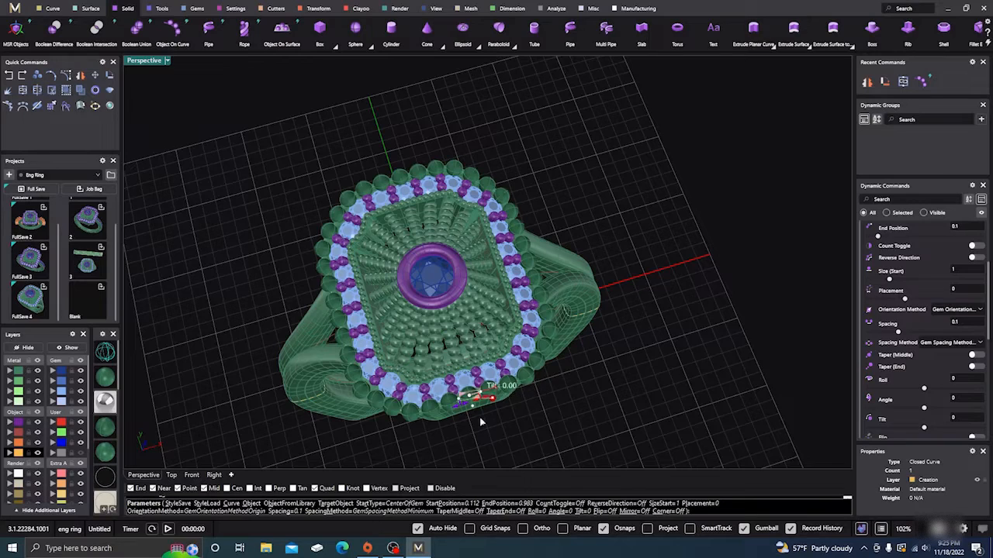
{"action": "scroll", "coordinate": [480, 422], "scroll_direction": "up", "scroll_amount": 6}
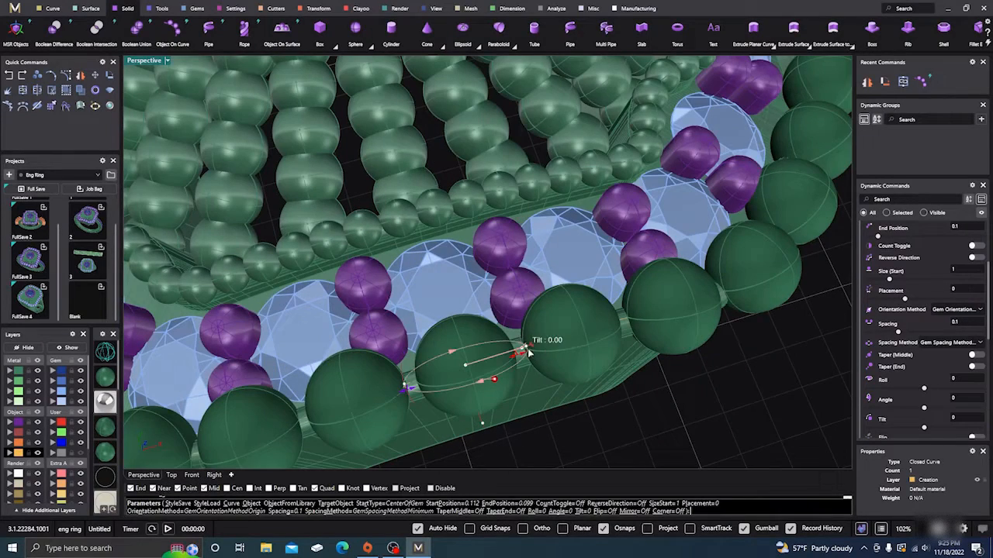
{"action": "left_click_drag", "start_coordinate": [525, 349], "coordinate": [495, 356]}
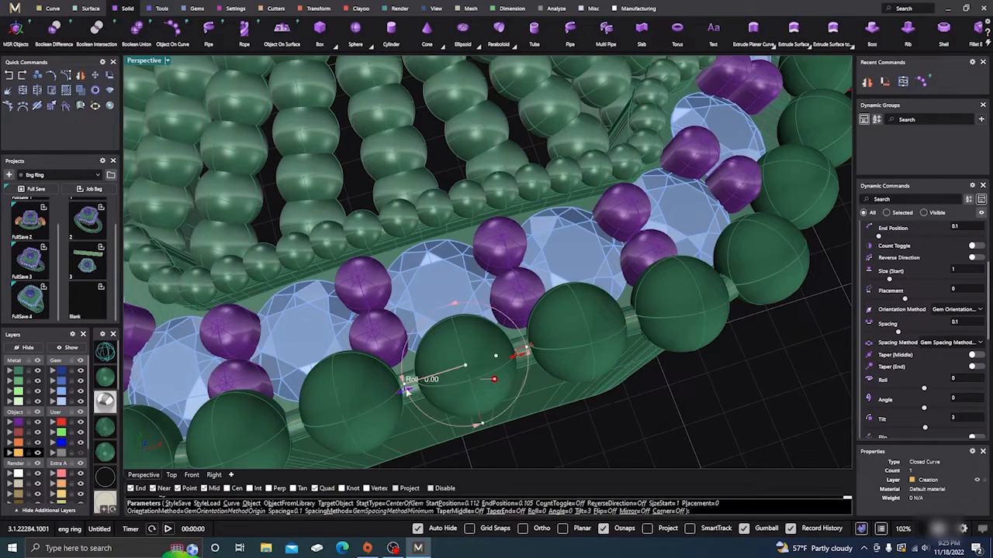
{"action": "left_click_drag", "start_coordinate": [404, 392], "coordinate": [386, 398]}
{"action": "scroll", "coordinate": [405, 397], "scroll_direction": "down", "scroll_amount": 6}
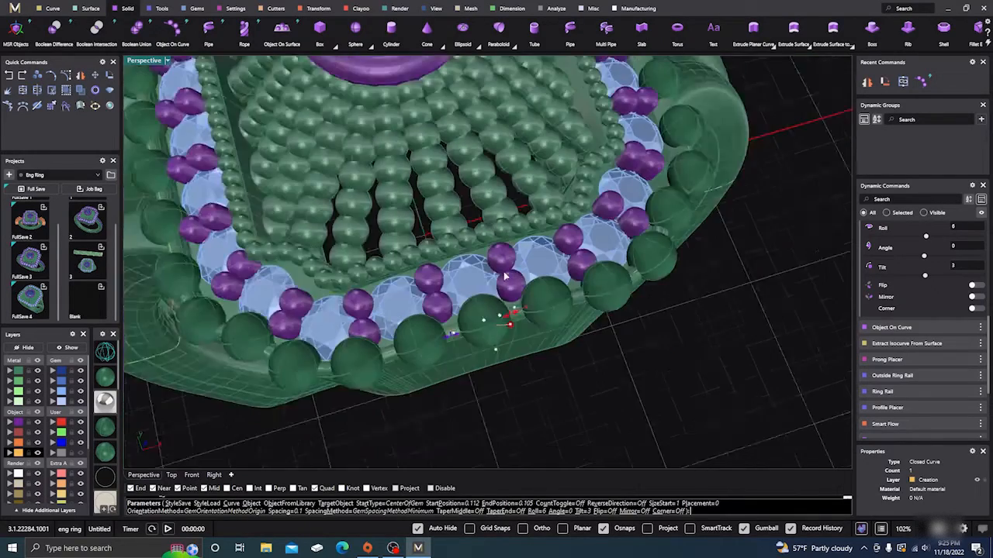
Set the rim beads' spacing to -0.23 mm and their start size to 0.42 mm.
{"action": "scroll", "coordinate": [446, 359], "scroll_direction": "up", "scroll_amount": 6}
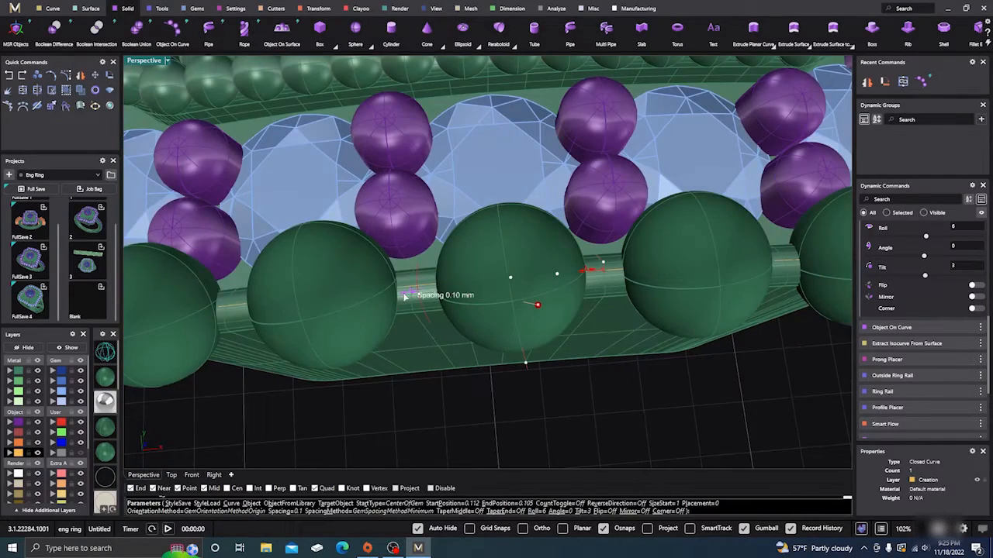
{"action": "left_click_drag", "start_coordinate": [409, 297], "coordinate": [470, 301]}
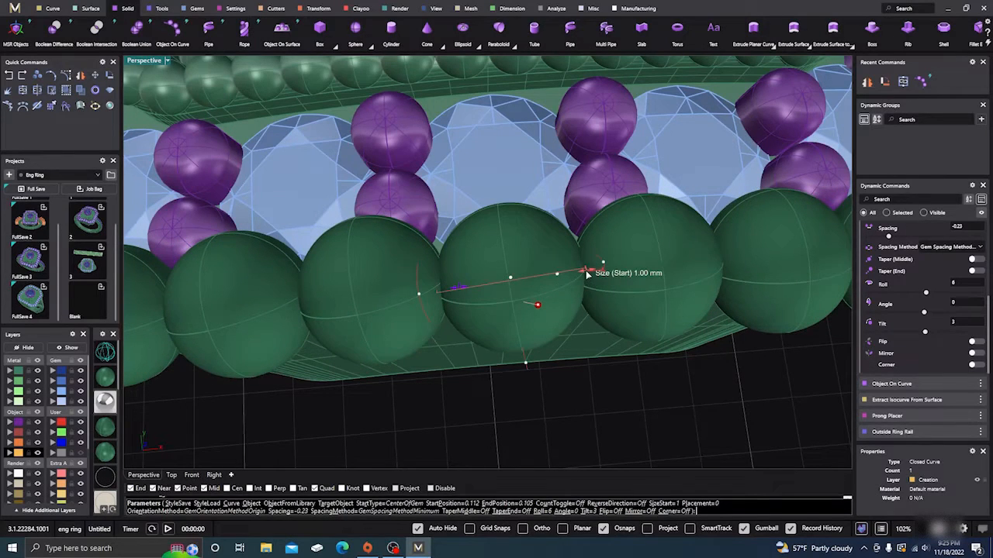
{"action": "left_click_drag", "start_coordinate": [590, 270], "coordinate": [493, 274]}
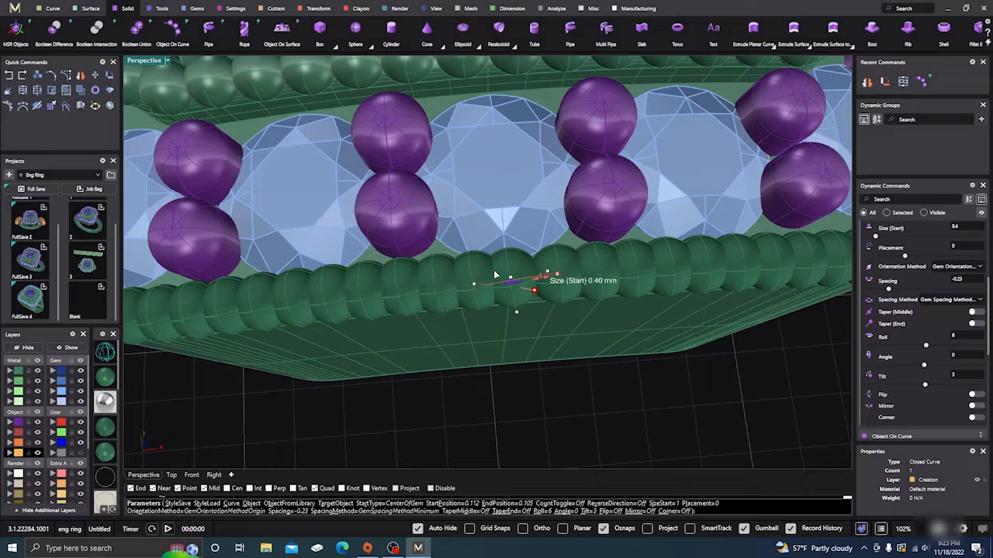
{"action": "left_click_drag", "start_coordinate": [494, 271], "coordinate": [497, 270]}
Set the rim beads' spacing to -0.09 mm and accept the bead row.
{"action": "scroll", "coordinate": [491, 295], "scroll_direction": "down", "scroll_amount": 6}
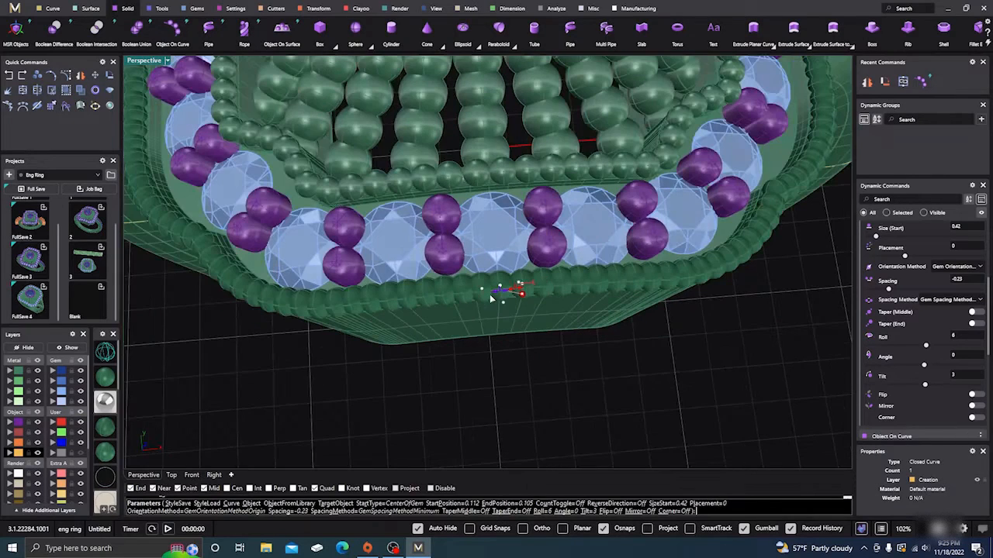
{"action": "scroll", "coordinate": [490, 301], "scroll_direction": "up", "scroll_amount": 2}
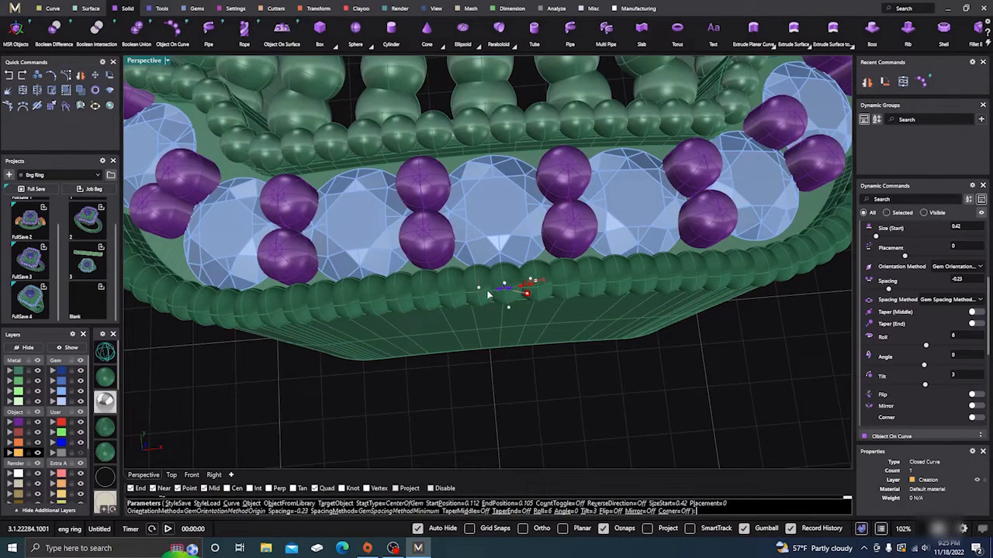
{"action": "left_click_drag", "start_coordinate": [505, 291], "coordinate": [491, 291]}
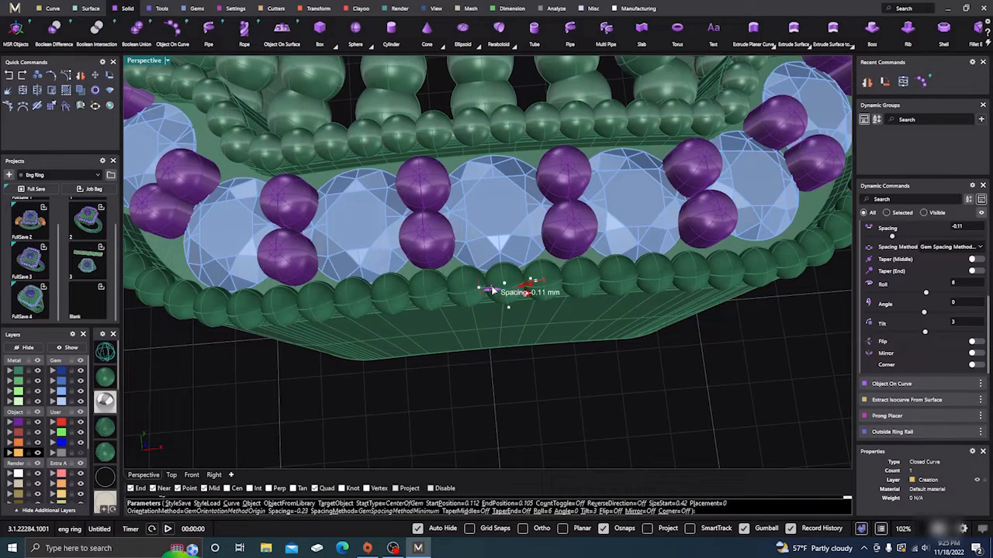
{"action": "left_click_drag", "start_coordinate": [490, 291], "coordinate": [489, 291]}
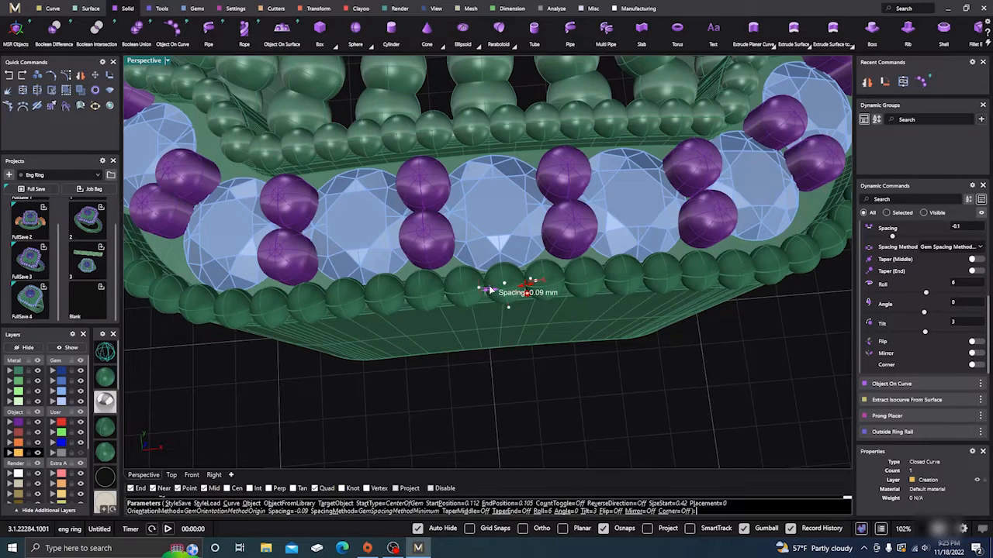
{"action": "scroll", "coordinate": [488, 291], "scroll_direction": "down", "scroll_amount": 5}
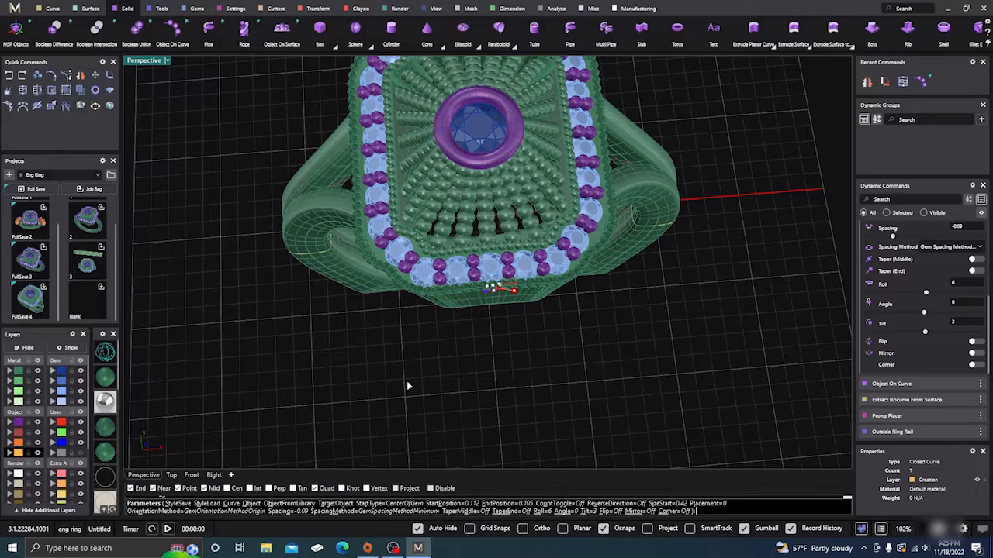
{"action": "right_click", "coordinate": [407, 381]}
Show the ring in the rendered display mode and examine the halo, bead rows and shank from several angles.
{"action": "scroll", "coordinate": [397, 369], "scroll_direction": "down", "scroll_amount": 4}
{"action": "right_click_drag", "start_coordinate": [438, 371], "coordinate": [322, 364]}
{"action": "left_click", "coordinate": [105, 401]}
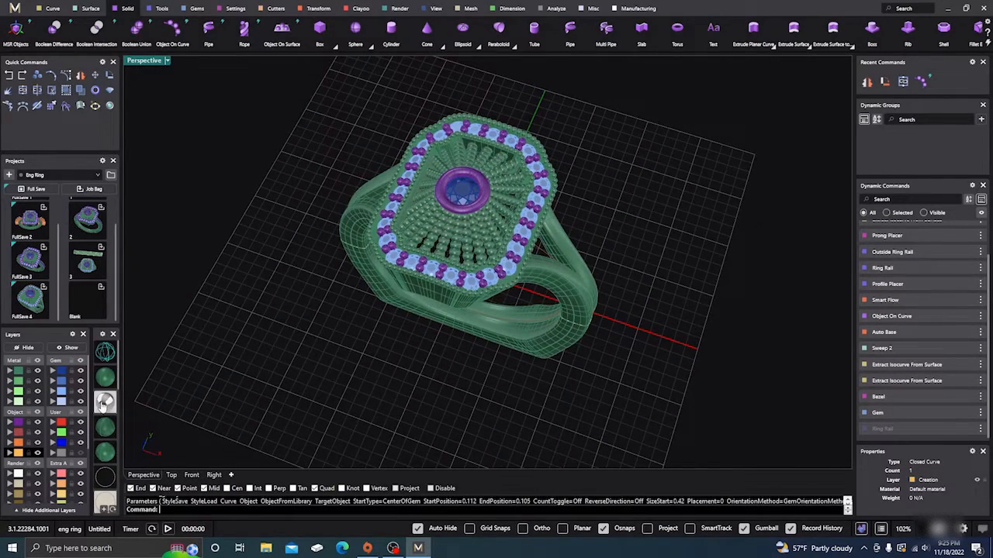
{"action": "scroll", "coordinate": [459, 257], "scroll_direction": "up", "scroll_amount": 3}
{"action": "scroll", "coordinate": [458, 257], "scroll_direction": "down", "scroll_amount": 4}
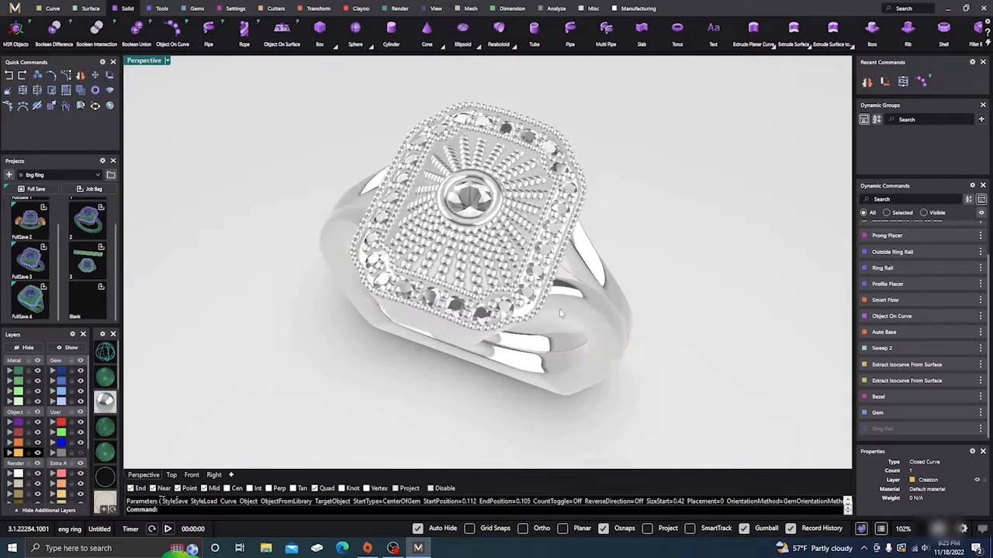
{"action": "right_click_drag", "start_coordinate": [524, 345], "coordinate": [606, 303]}
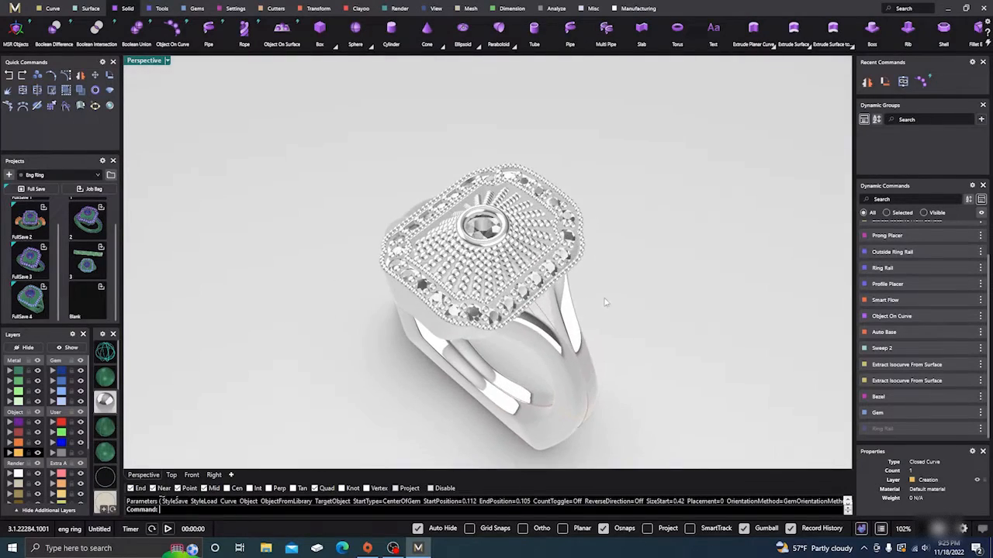
{"action": "right_click_drag", "start_coordinate": [598, 373], "coordinate": [547, 293]}
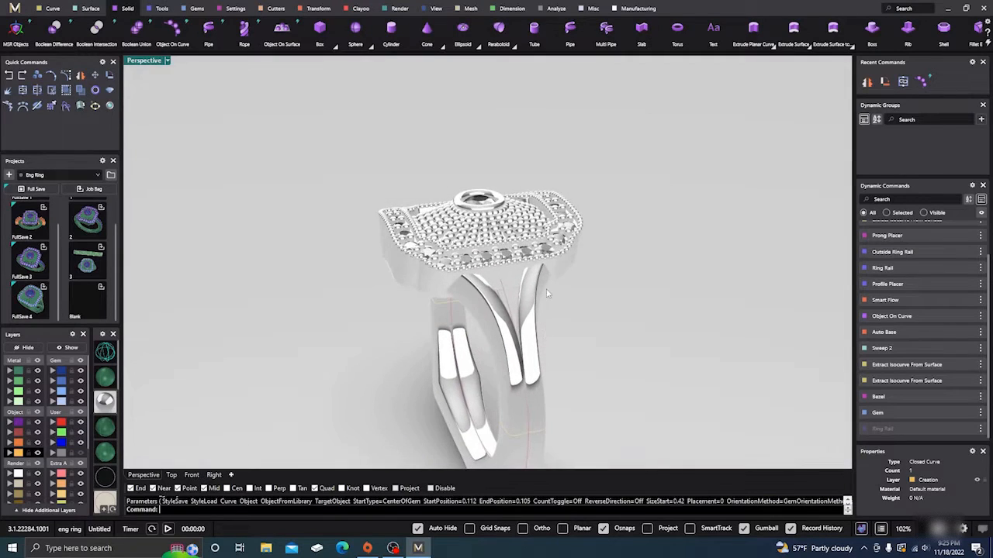
{"action": "right_click_drag", "start_coordinate": [497, 342], "coordinate": [522, 284]}
{"action": "right_click_drag", "start_coordinate": [451, 257], "coordinate": [529, 343]}
{"action": "scroll", "coordinate": [532, 252], "scroll_direction": "down", "scroll_amount": 6}
{"action": "scroll", "coordinate": [529, 343], "scroll_direction": "up", "scroll_amount": 6}
{"action": "right_click_drag", "start_coordinate": [590, 378], "coordinate": [655, 397]}
{"action": "scroll", "coordinate": [655, 397], "scroll_direction": "down", "scroll_amount": 3}
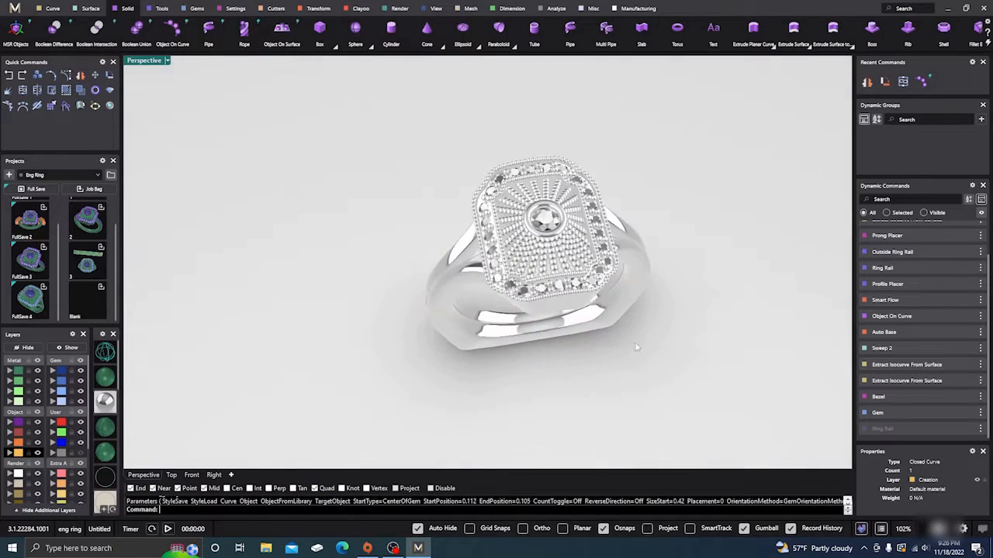
{"action": "right_click_drag", "start_coordinate": [634, 362], "coordinate": [584, 293]}
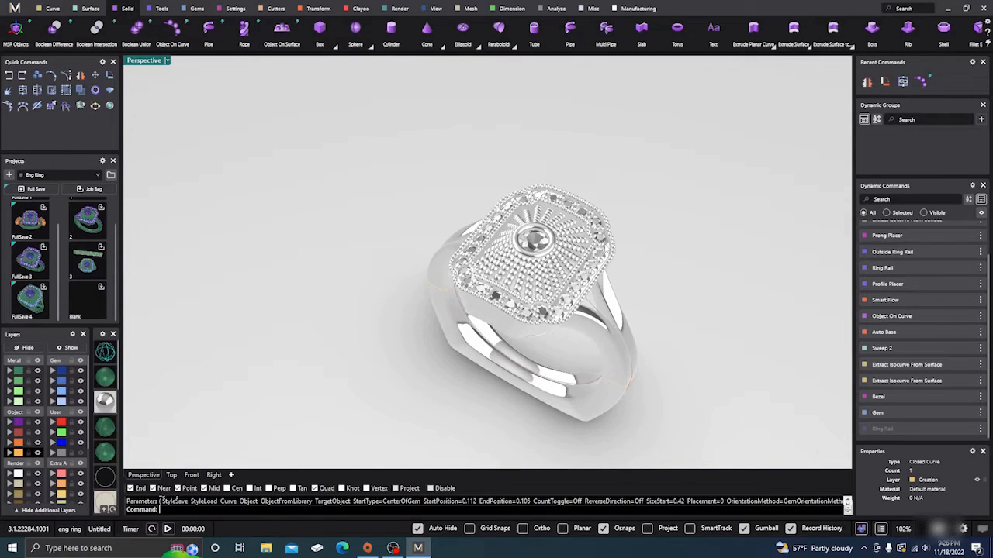
{"action": "right_click_drag", "start_coordinate": [575, 370], "coordinate": [522, 353]}
{"action": "scroll", "coordinate": [537, 311], "scroll_direction": "down", "scroll_amount": 3}
{"action": "scroll", "coordinate": [538, 311], "scroll_direction": "up", "scroll_amount": 6}
Return the viewport to the shaded layer-color display and clear the selection.
{"action": "left_click", "coordinate": [602, 285], "text": "shift"}
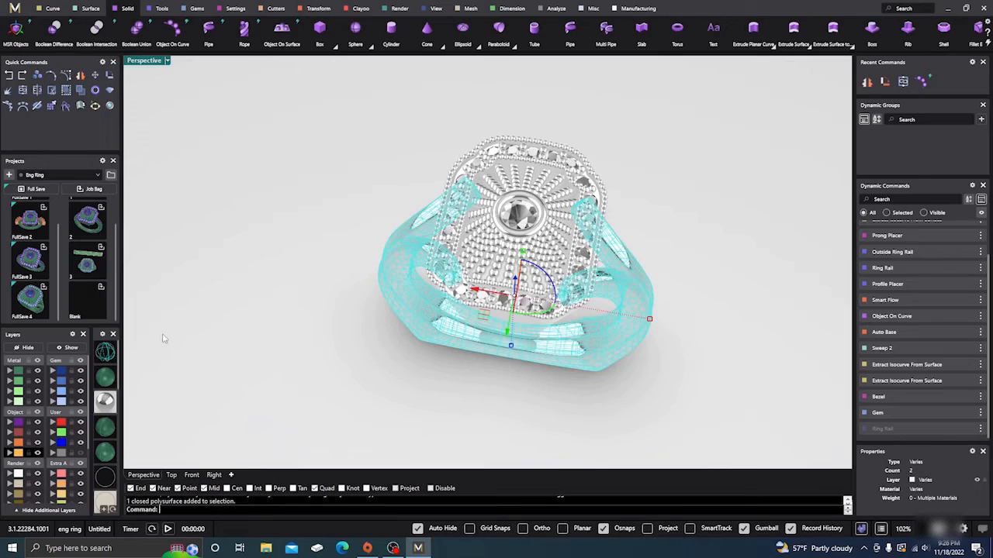
{"action": "left_click", "coordinate": [105, 377]}
{"action": "right_click_drag", "start_coordinate": [368, 363], "coordinate": [401, 353]}
{"action": "left_click", "coordinate": [402, 379]}
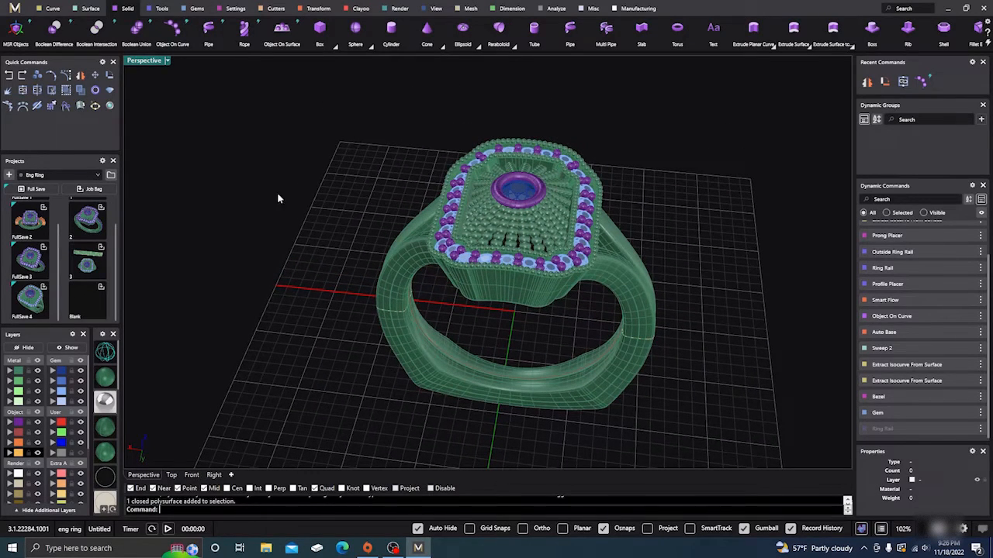
Boolean union the ring shank with the halo base.
{"action": "left_click", "coordinate": [135, 30]}
{"action": "left_click", "coordinate": [643, 295]}
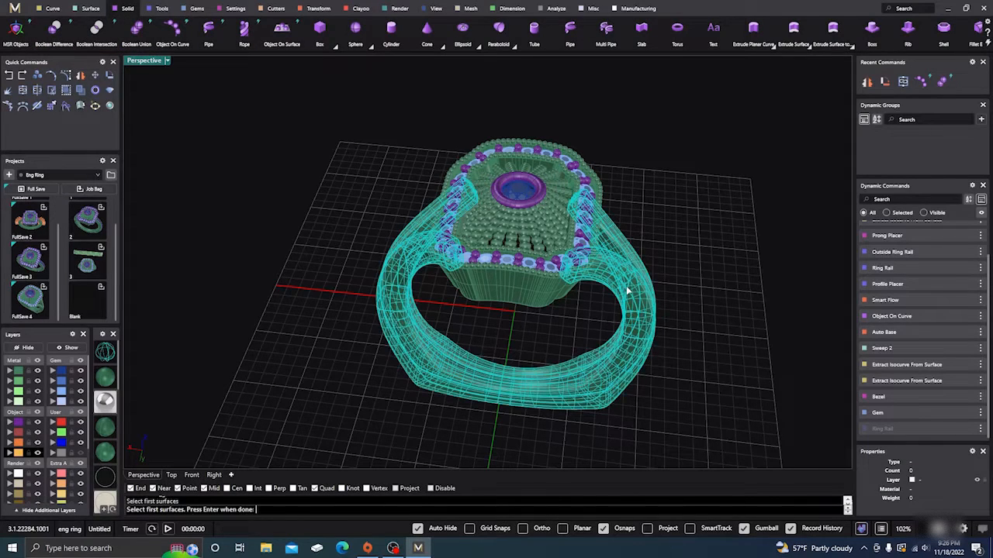
{"action": "key", "text": "Return"}
{"action": "left_click", "coordinate": [519, 301]}
{"action": "key", "text": "Return"}
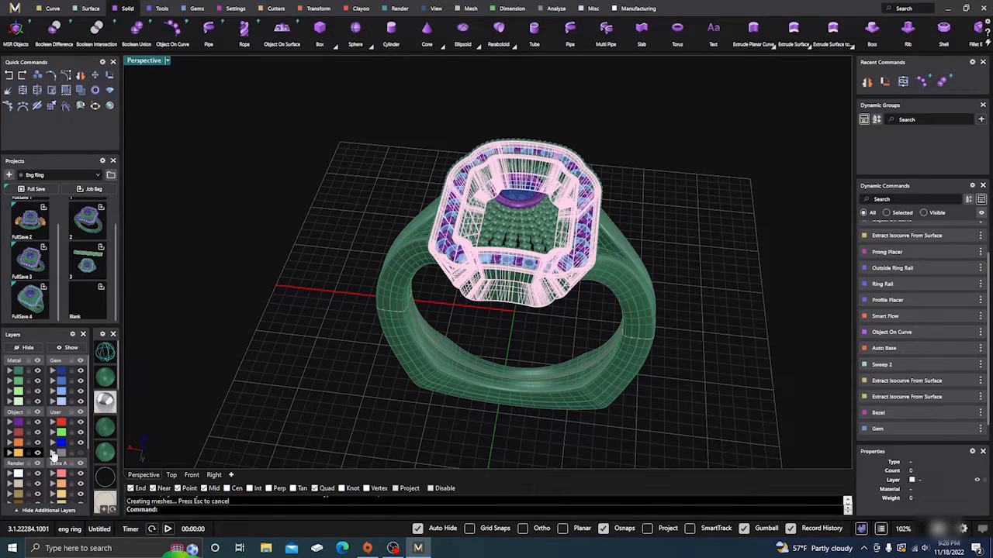
Move the closed shank polysurface on Metal 01 to layer User 04.
{"action": "left_click", "coordinate": [421, 370]}
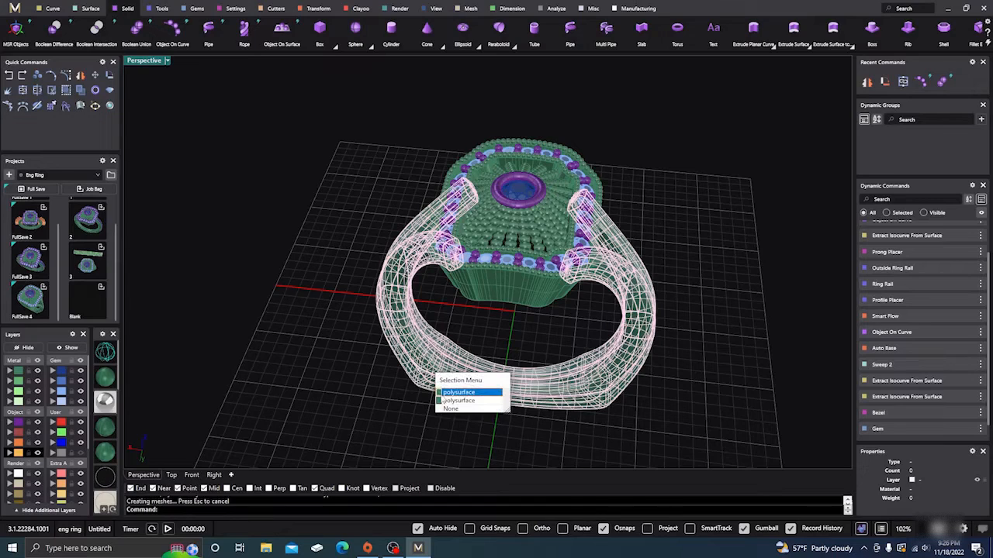
{"action": "left_click", "coordinate": [446, 393]}
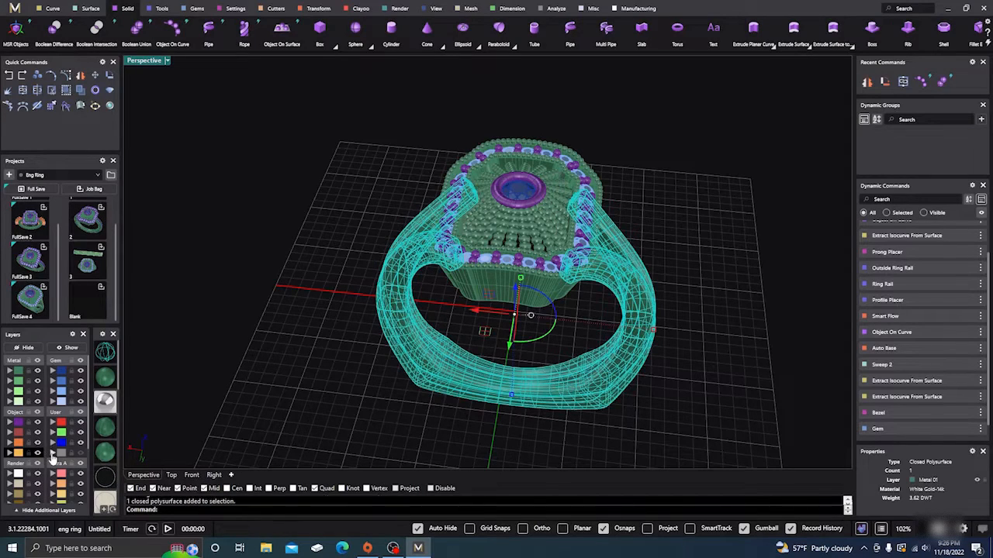
{"action": "left_click", "coordinate": [60, 442]}
{"action": "right_click_drag", "start_coordinate": [512, 364], "coordinate": [514, 405]}
{"action": "scroll", "coordinate": [541, 260], "scroll_direction": "up", "scroll_amount": 5}
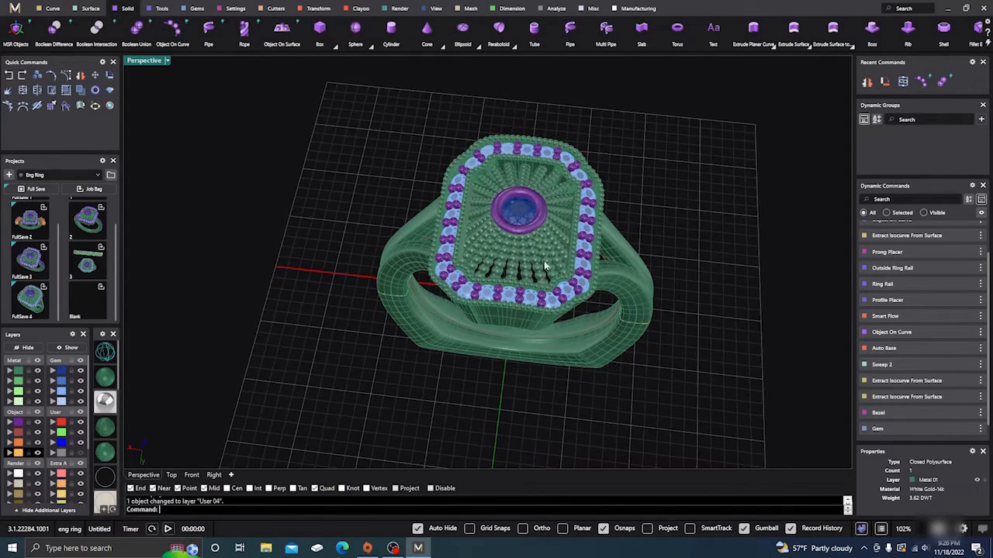
{"action": "left_click", "coordinate": [537, 261]}
{"action": "left_click", "coordinate": [288, 177]}
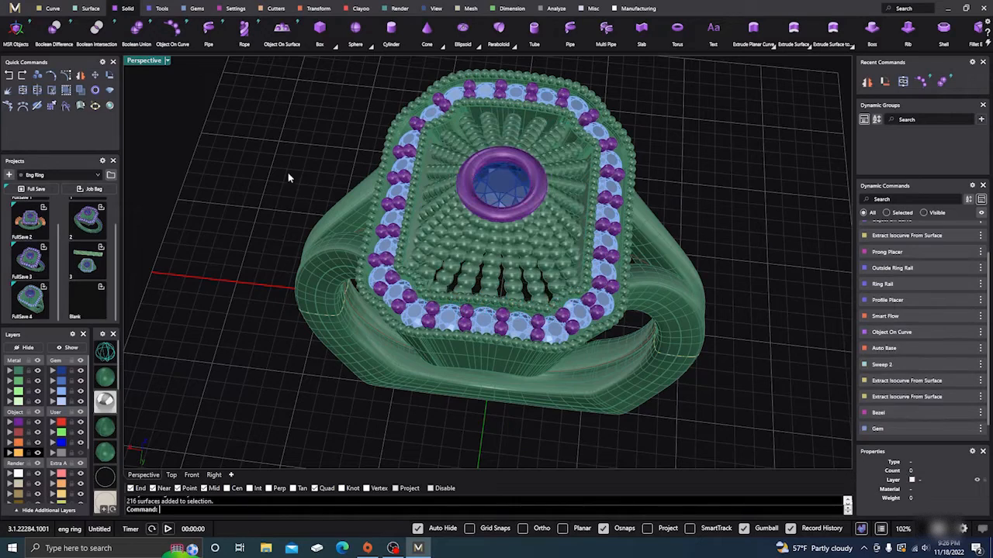
{"action": "right_click_drag", "start_coordinate": [349, 330], "coordinate": [349, 302]}
{"action": "left_click", "coordinate": [345, 269]}
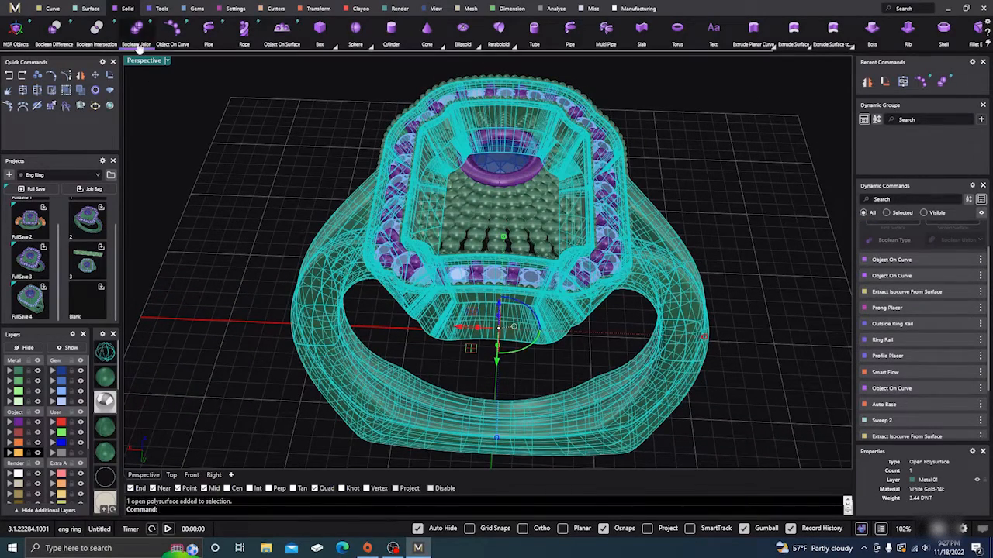
{"action": "left_click", "coordinate": [136, 28]}
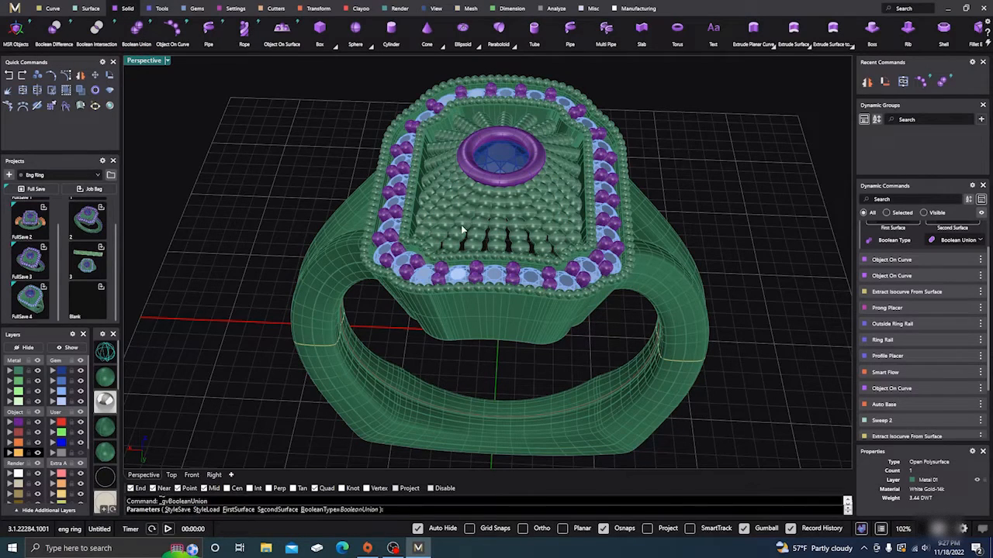
{"action": "right_click_drag", "start_coordinate": [299, 146], "coordinate": [305, 184]}
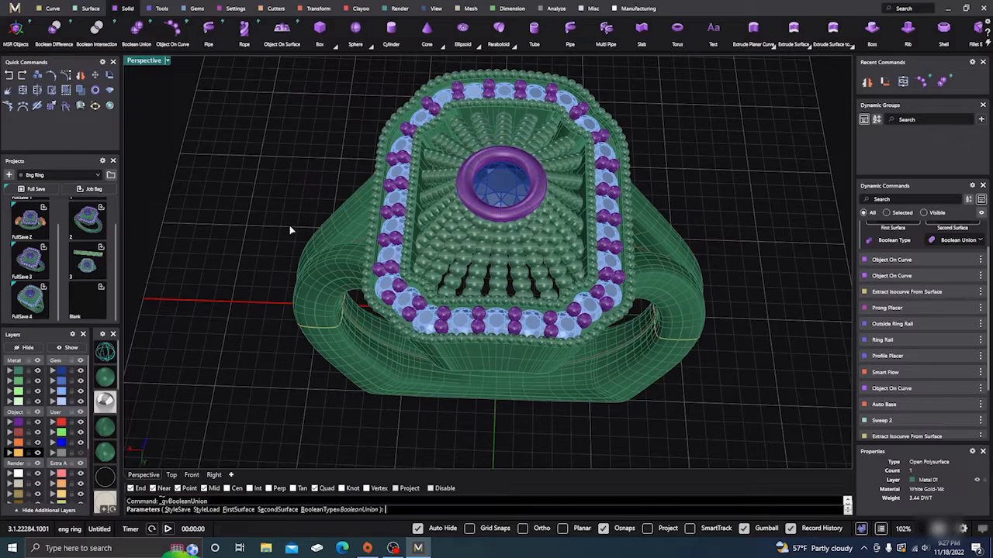
{"action": "right_click", "coordinate": [230, 176]}
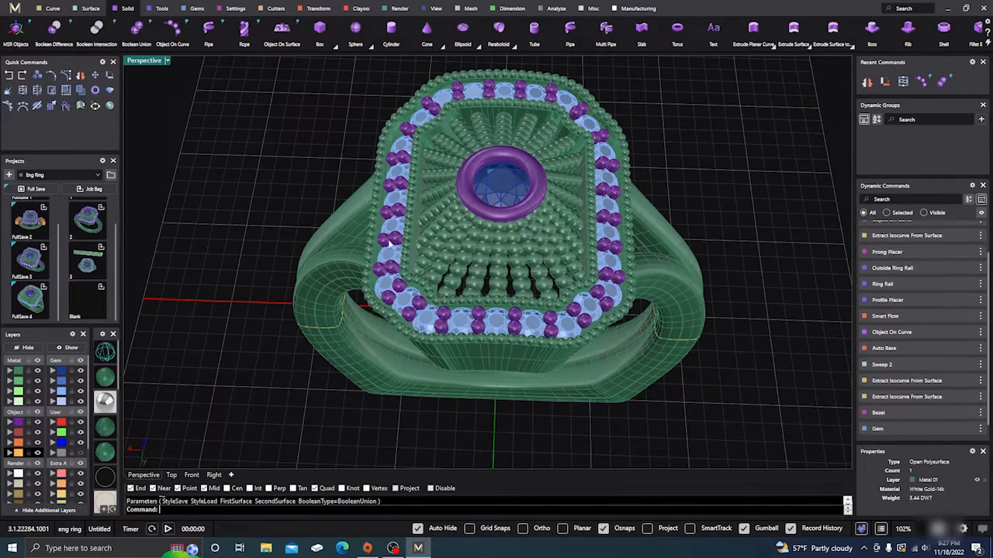
Ungroup the radial bead pattern surrounding the center stone.
{"action": "left_click", "coordinate": [438, 245]}
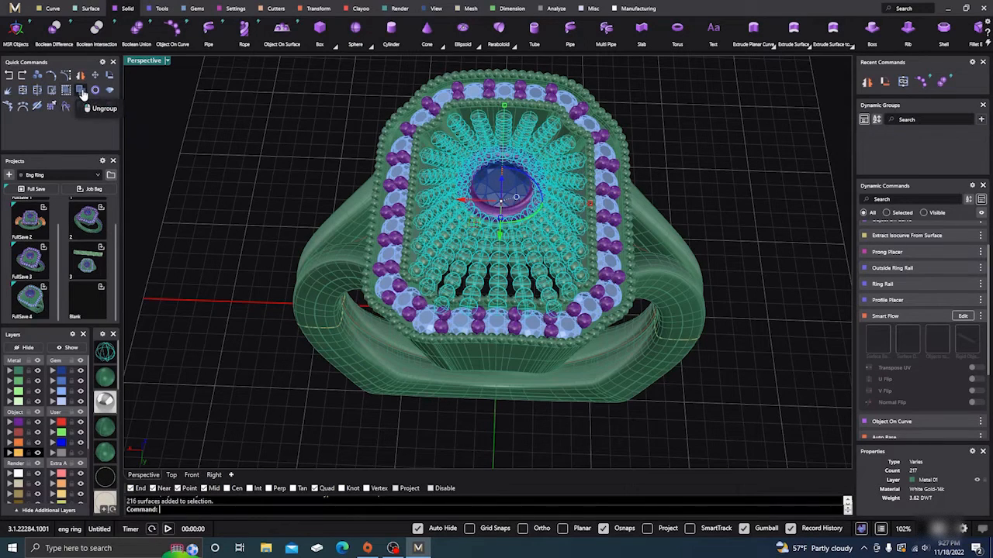
{"action": "left_click", "coordinate": [221, 203]}
{"action": "key", "text": "ctrl+shift+g"}
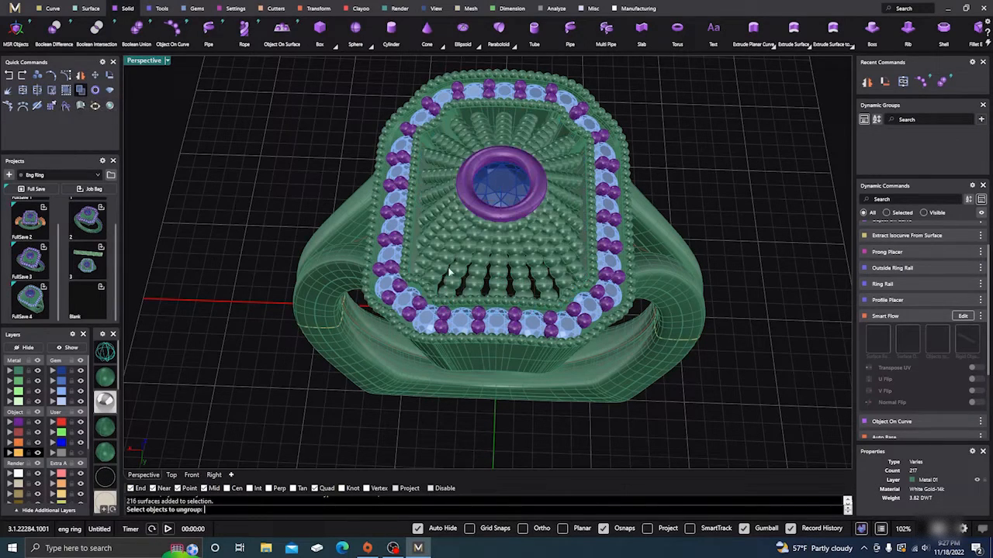
{"action": "left_click", "coordinate": [456, 266]}
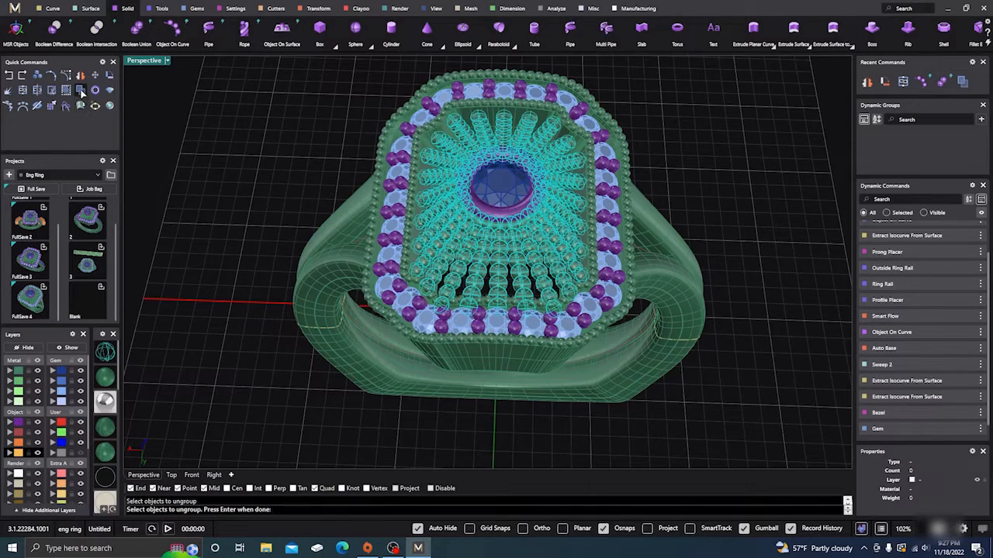
{"action": "left_click", "coordinate": [94, 105]}
{"action": "left_click", "coordinate": [470, 300]}
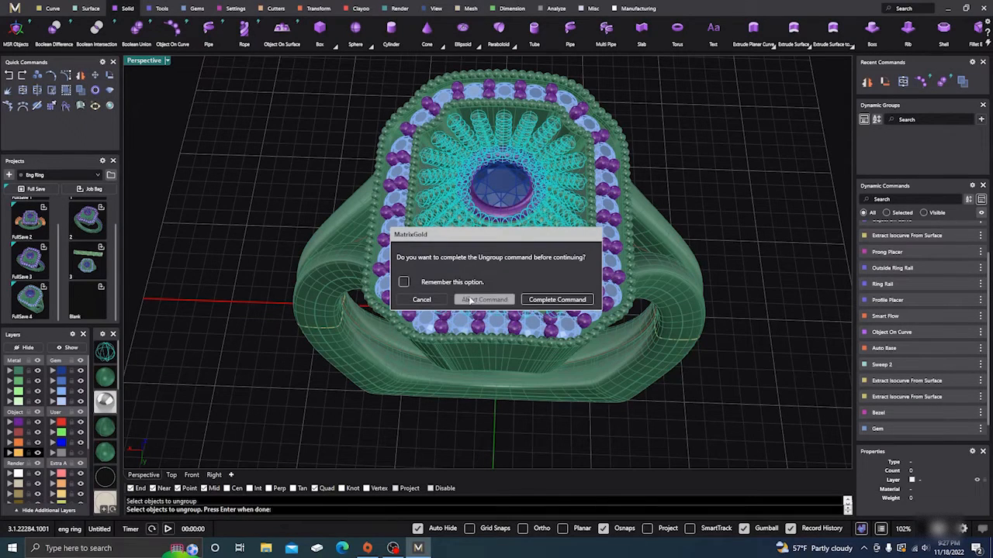
{"action": "left_click", "coordinate": [557, 299]}
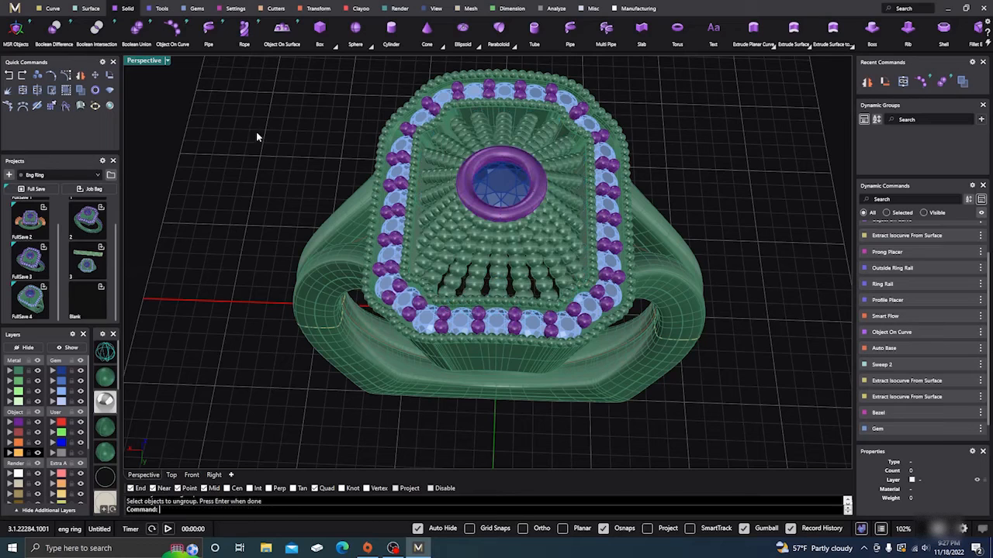
Select single beads near the halo's lower gaps to test the grouping, and undo the ungroup.
{"action": "left_click", "coordinate": [470, 265]}
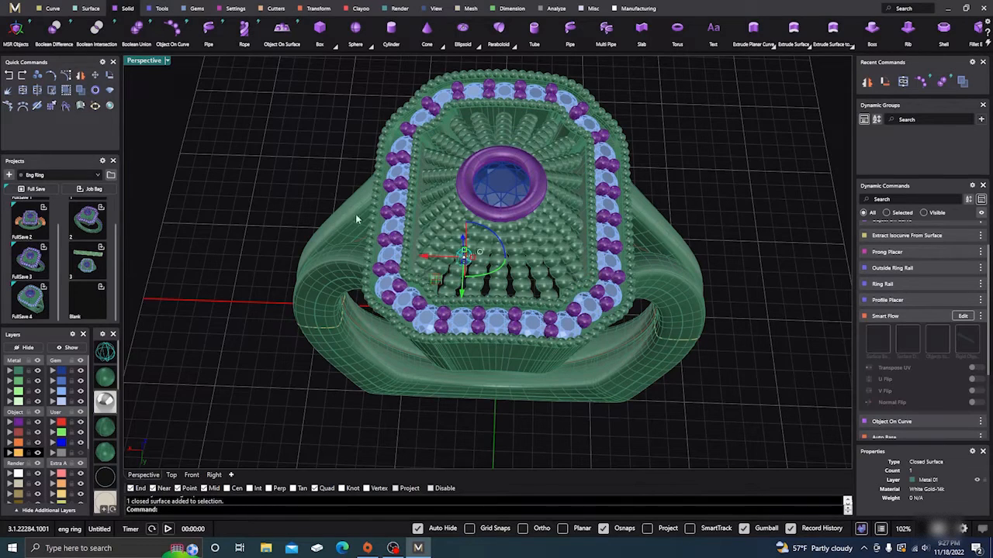
{"action": "scroll", "coordinate": [436, 283], "scroll_direction": "up", "scroll_amount": 3}
{"action": "left_click", "coordinate": [488, 275]}
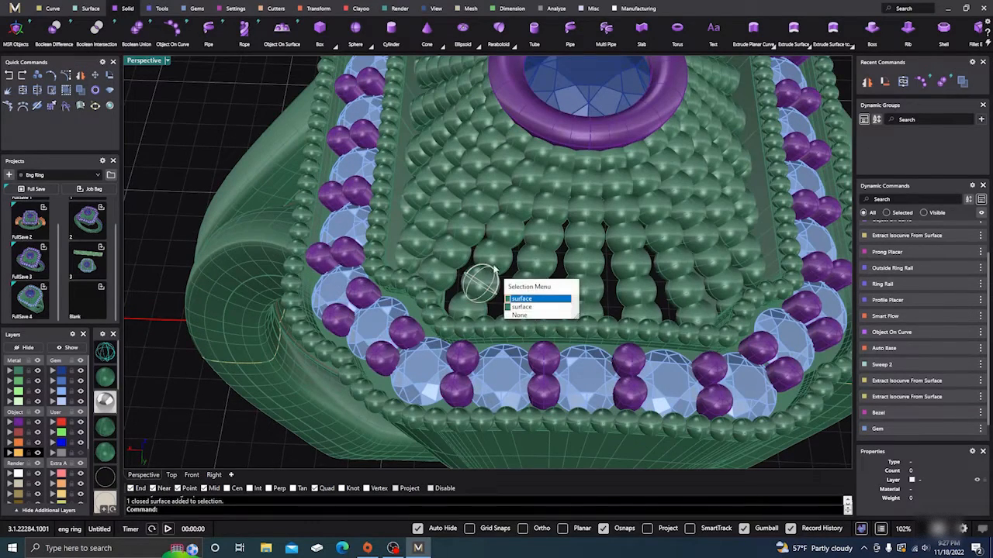
{"action": "left_click", "coordinate": [497, 264]}
{"action": "left_click", "coordinate": [510, 243], "text": "shift"}
{"action": "scroll", "coordinate": [487, 249], "scroll_direction": "down", "scroll_amount": 5}
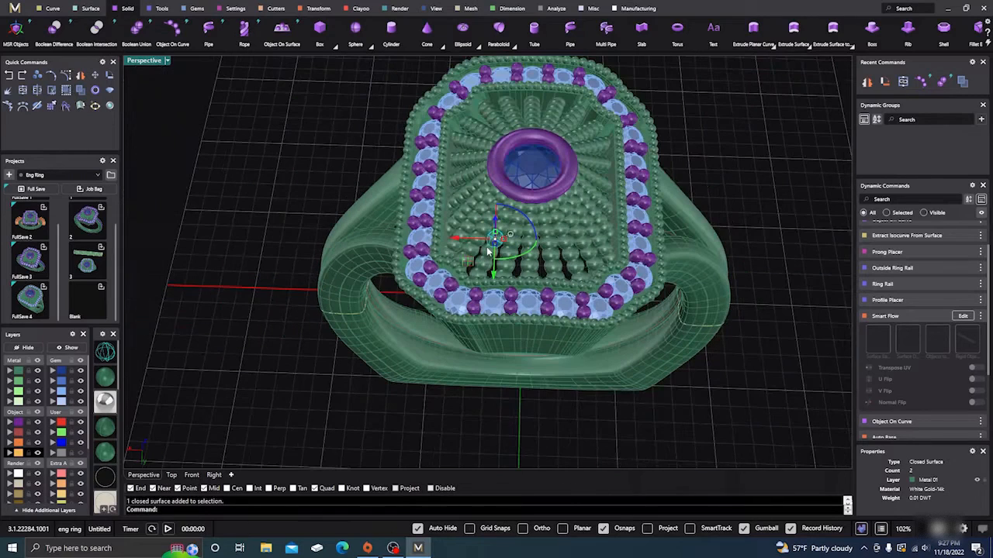
{"action": "left_click", "coordinate": [8, 75]}
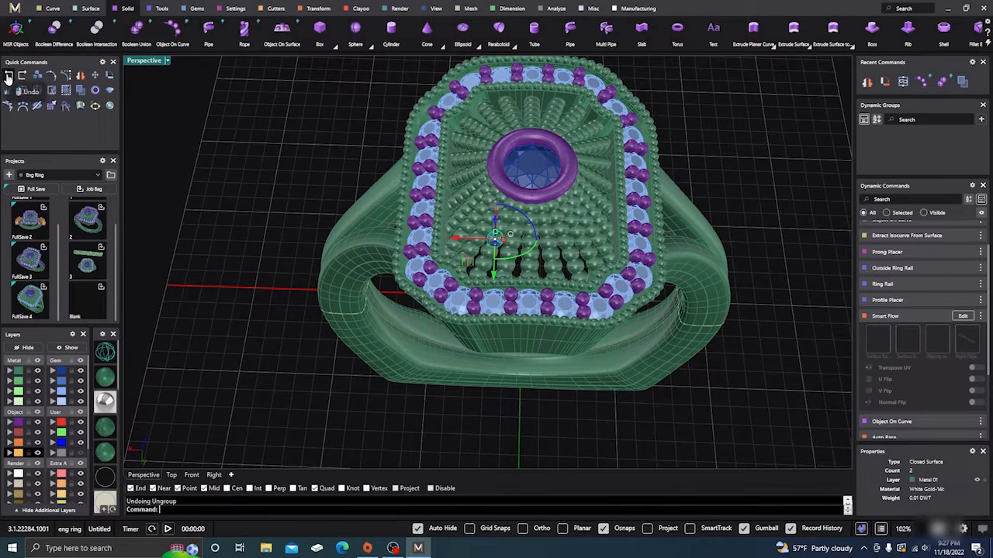
{"action": "left_click", "coordinate": [246, 165]}
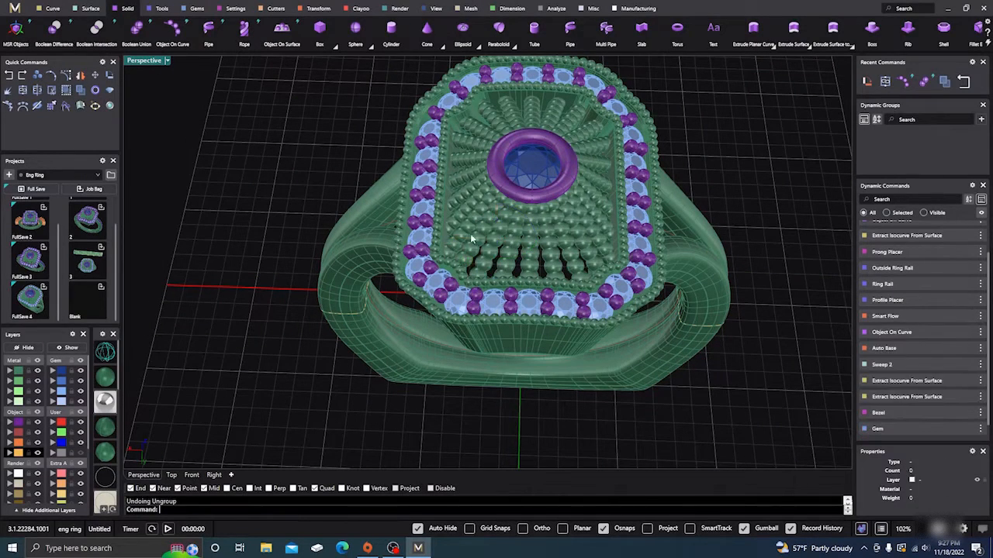
Ungroup the radial beads around the center stone again and check that a single bead can be selected.
{"action": "left_click", "coordinate": [475, 243]}
{"action": "left_click", "coordinate": [299, 174]}
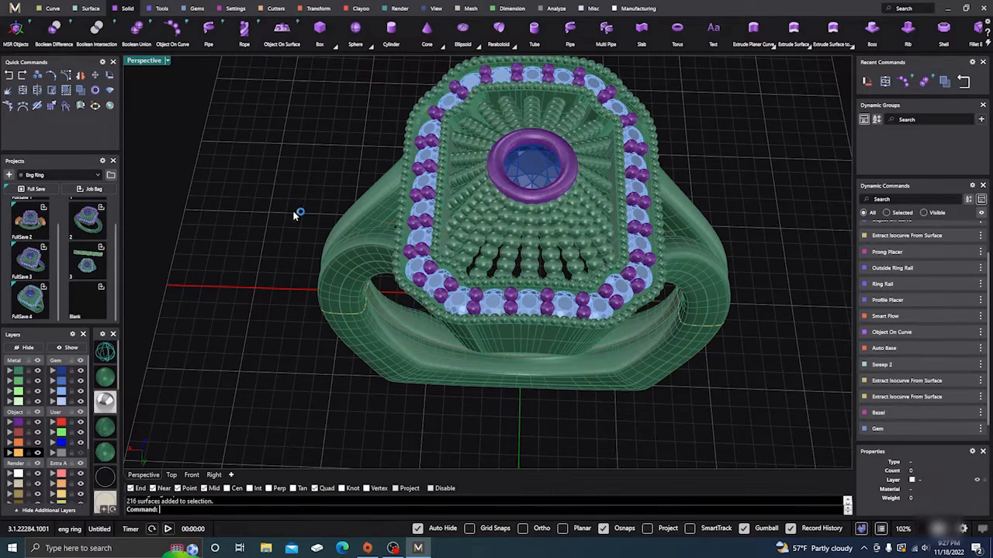
{"action": "scroll", "coordinate": [292, 200], "scroll_direction": "up", "scroll_amount": 2}
{"action": "scroll", "coordinate": [465, 234], "scroll_direction": "up", "scroll_amount": 5}
{"action": "left_click", "coordinate": [531, 231]}
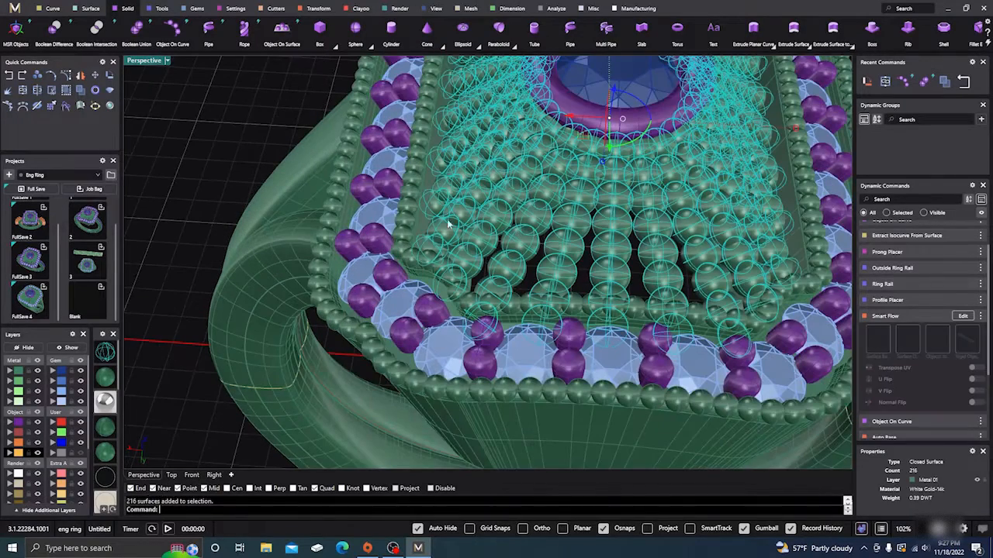
{"action": "left_click", "coordinate": [80, 91]}
{"action": "left_click", "coordinate": [215, 155]}
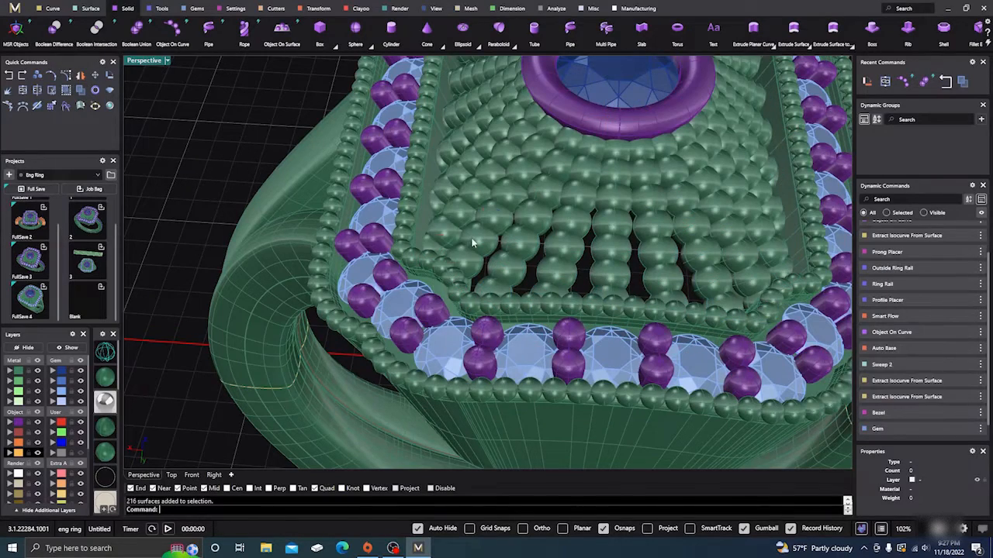
{"action": "left_click", "coordinate": [472, 243]}
{"action": "left_click", "coordinate": [242, 138]}
Apply Gem Cutter to all the halo's Gem 03 diamonds and extend the cutters below the base with a Bottom Length of -3.42.
{"action": "scroll", "coordinate": [264, 191], "scroll_direction": "down", "scroll_amount": 6}
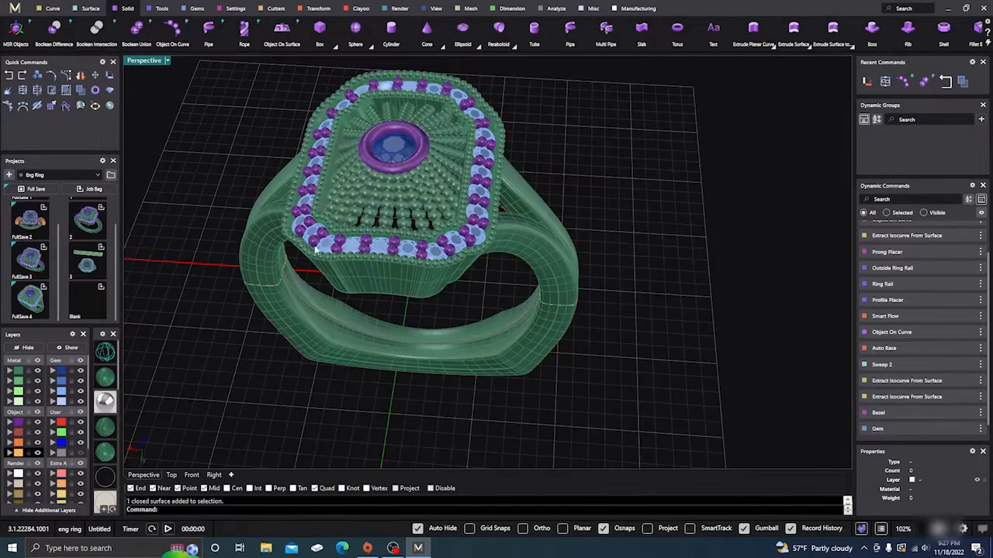
{"action": "mouse_move", "coordinate": [313, 247]}
{"action": "right_mouse_down"}
{"action": "mouse_move", "coordinate": [332, 285]}
{"action": "mouse_move", "coordinate": [317, 263]}
{"action": "right_mouse_up"}
{"action": "scroll", "coordinate": [318, 265], "scroll_direction": "up", "scroll_amount": 10}
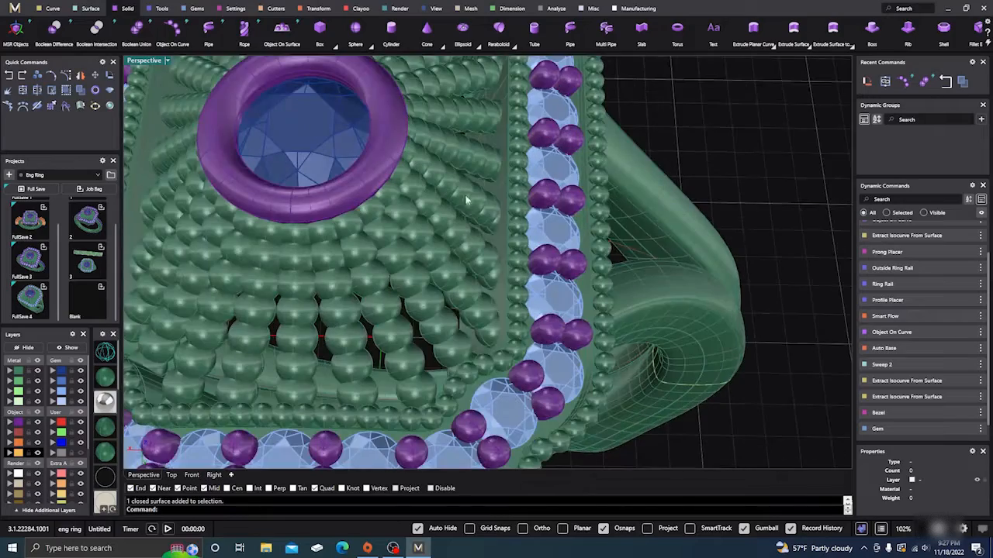
{"action": "scroll", "coordinate": [425, 234], "scroll_direction": "down", "scroll_amount": 8}
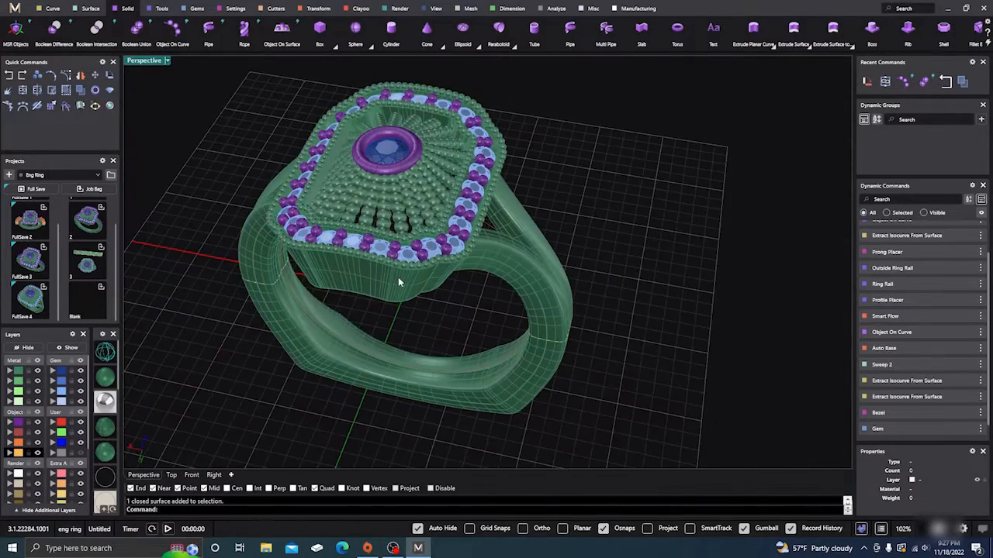
{"action": "left_click", "coordinate": [404, 261]}
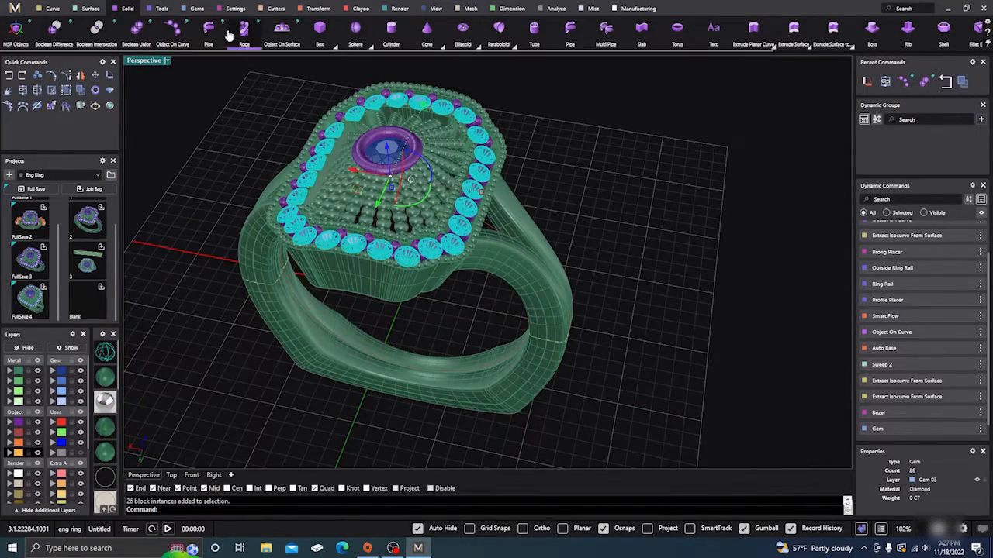
{"action": "left_click", "coordinate": [276, 9]}
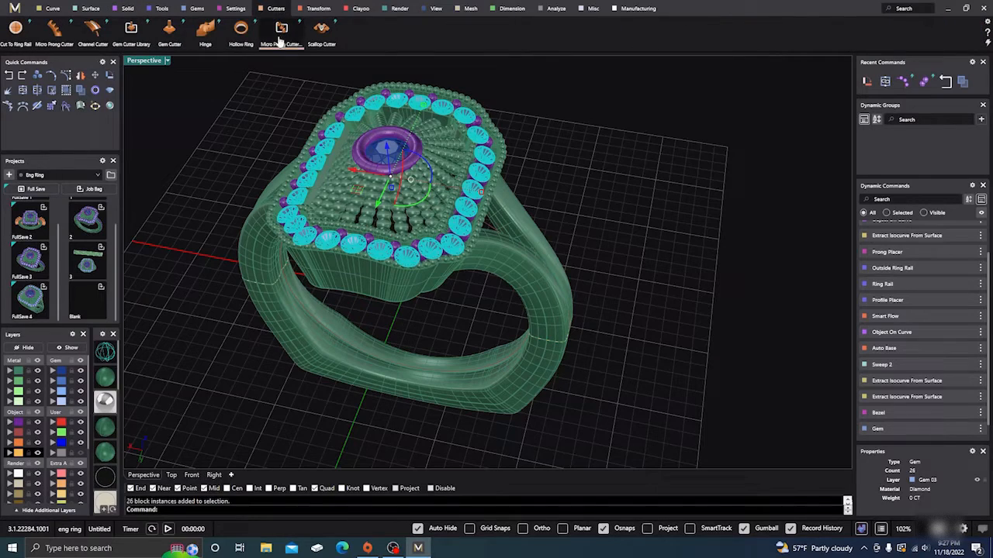
{"action": "left_click", "coordinate": [170, 31]}
{"action": "right_click_drag", "start_coordinate": [394, 314], "coordinate": [426, 163]}
{"action": "scroll", "coordinate": [425, 163], "scroll_direction": "up", "scroll_amount": 6}
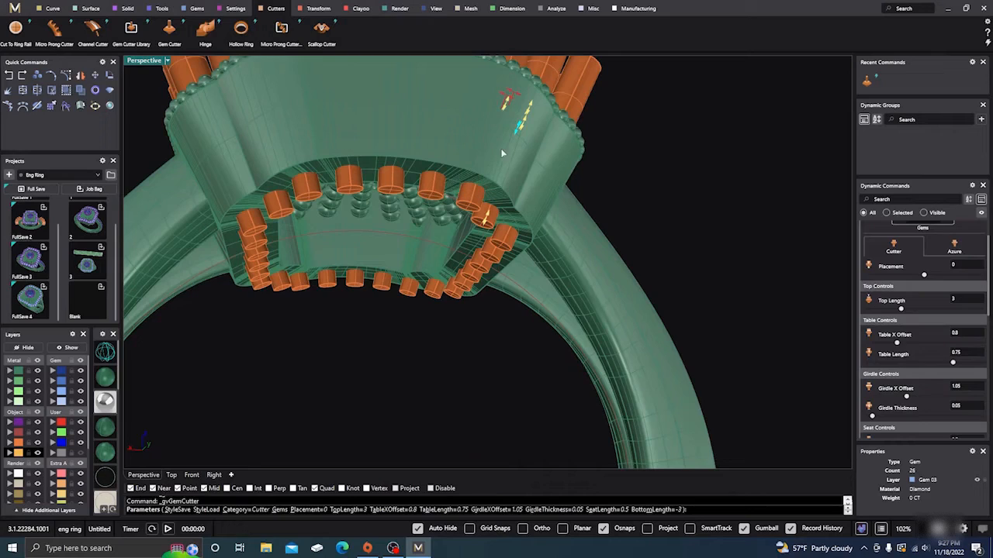
{"action": "left_click_drag", "start_coordinate": [517, 133], "coordinate": [477, 224]}
Show the model in wireframe and set the gem cutters' Seat Length to 0.44.
{"action": "left_click", "coordinate": [105, 354]}
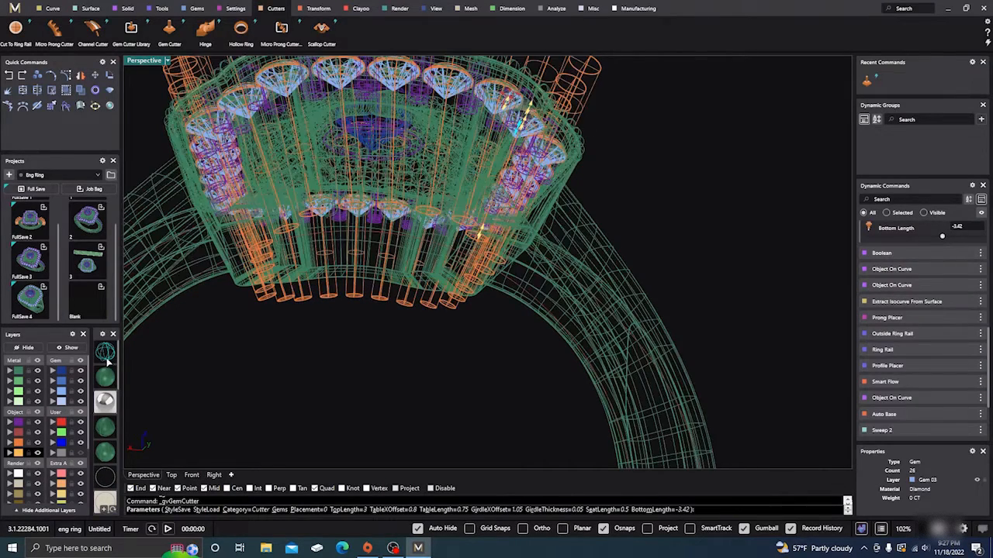
{"action": "right_click_drag", "start_coordinate": [408, 384], "coordinate": [388, 403]}
{"action": "scroll", "coordinate": [490, 159], "scroll_direction": "up", "scroll_amount": 6}
{"action": "right_click_drag", "start_coordinate": [548, 225], "coordinate": [518, 231]}
{"action": "scroll", "coordinate": [442, 167], "scroll_direction": "up", "scroll_amount": 4}
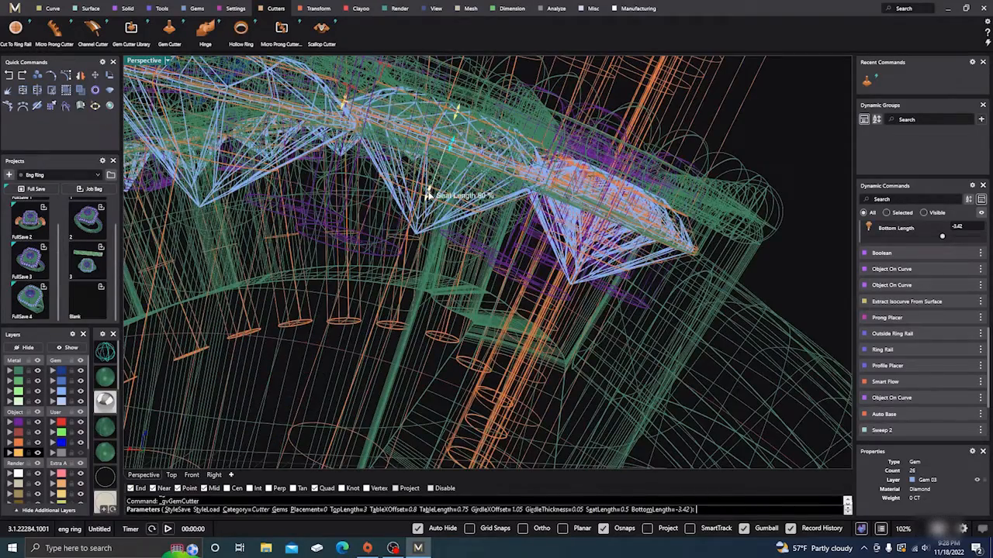
{"action": "left_click_drag", "start_coordinate": [428, 194], "coordinate": [427, 193]}
{"action": "scroll", "coordinate": [428, 193], "scroll_direction": "down", "scroll_amount": 6}
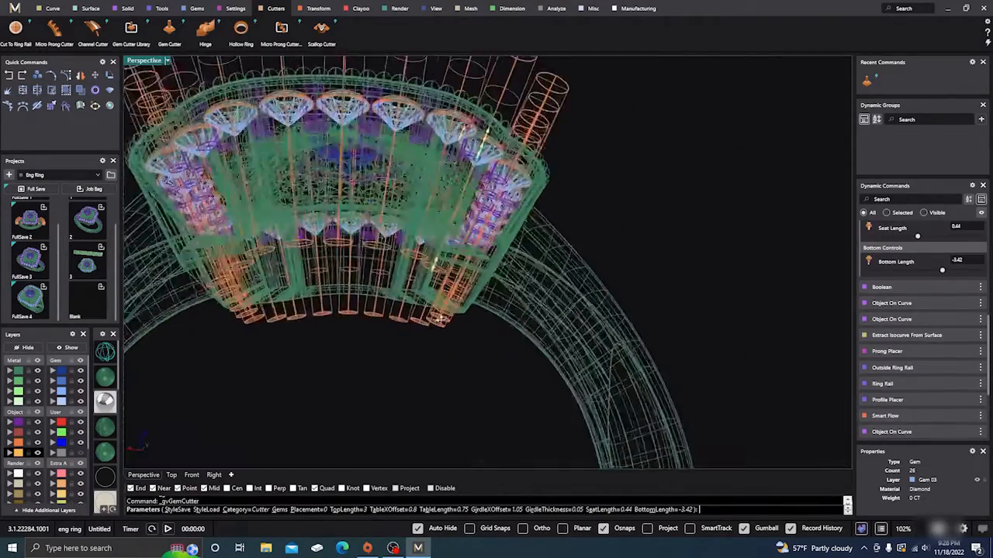
Return the viewport to shaded display and finish creating the halo gem cutters.
{"action": "mouse_move", "coordinate": [481, 463]}
{"action": "right_mouse_down"}
{"action": "mouse_move", "coordinate": [404, 396]}
{"action": "mouse_move", "coordinate": [343, 366]}
{"action": "mouse_move", "coordinate": [323, 329]}
{"action": "mouse_move", "coordinate": [277, 377]}
{"action": "mouse_move", "coordinate": [266, 408]}
{"action": "mouse_move", "coordinate": [277, 408]}
{"action": "right_mouse_up"}
{"action": "left_click", "coordinate": [109, 375]}
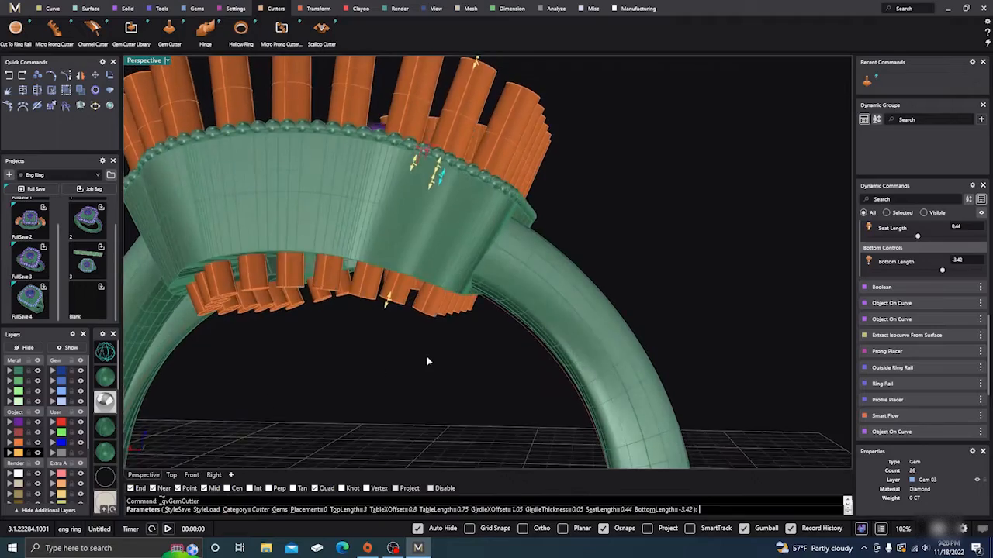
{"action": "right_click_drag", "start_coordinate": [427, 362], "coordinate": [416, 397]}
{"action": "right_click", "coordinate": [415, 395]}
{"action": "scroll", "coordinate": [495, 362], "scroll_direction": "down", "scroll_amount": 5}
{"action": "right_click_drag", "start_coordinate": [496, 361], "coordinate": [492, 405]}
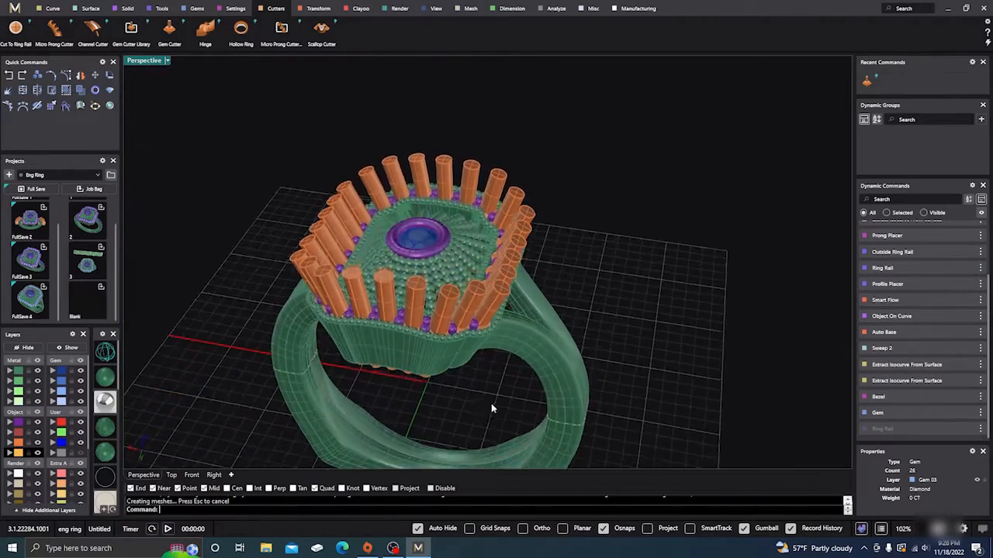
{"action": "scroll", "coordinate": [439, 362], "scroll_direction": "up", "scroll_amount": 6}
{"action": "scroll", "coordinate": [470, 365], "scroll_direction": "down", "scroll_amount": 3}
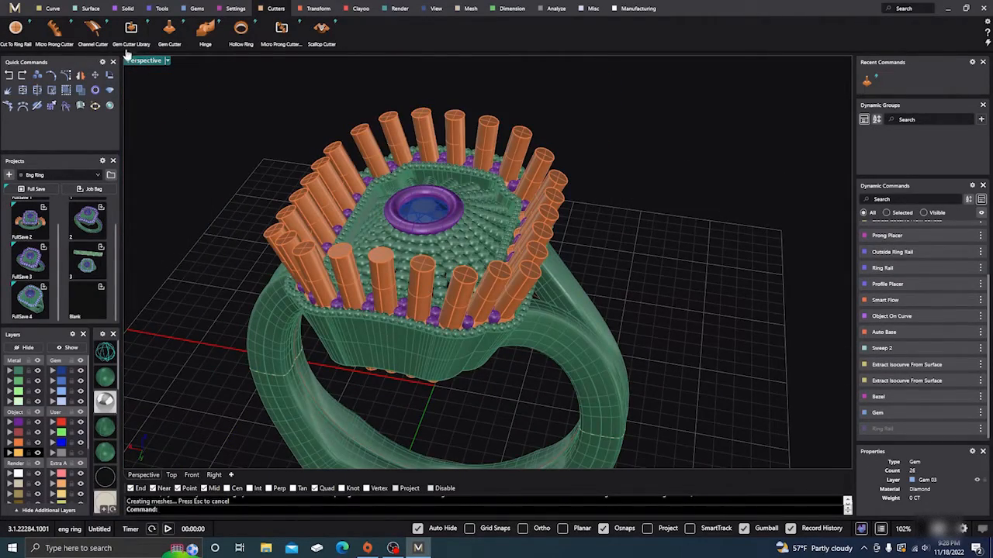
{"action": "left_click", "coordinate": [127, 9]}
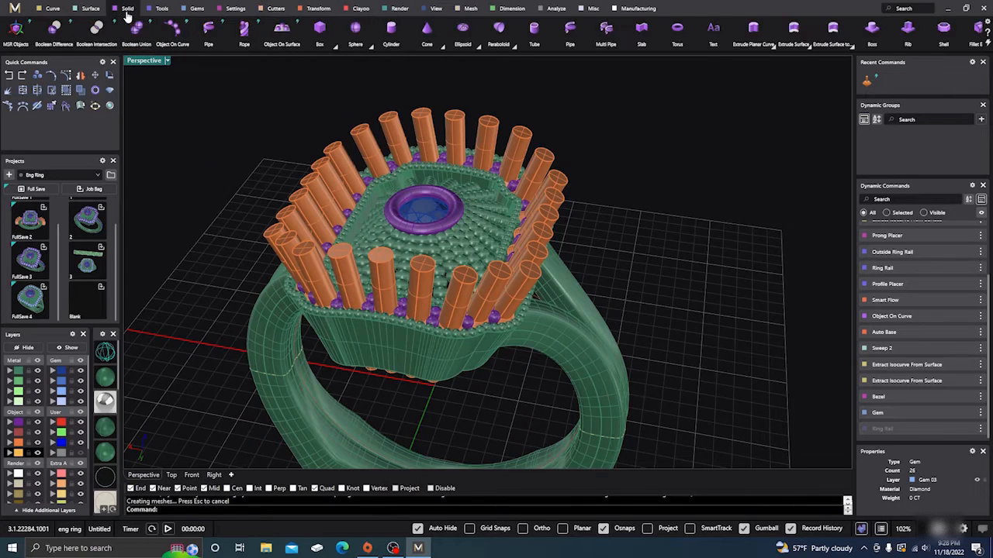
{"action": "left_click", "coordinate": [54, 28]}
{"action": "scroll", "coordinate": [479, 255], "scroll_direction": "down", "scroll_amount": 3}
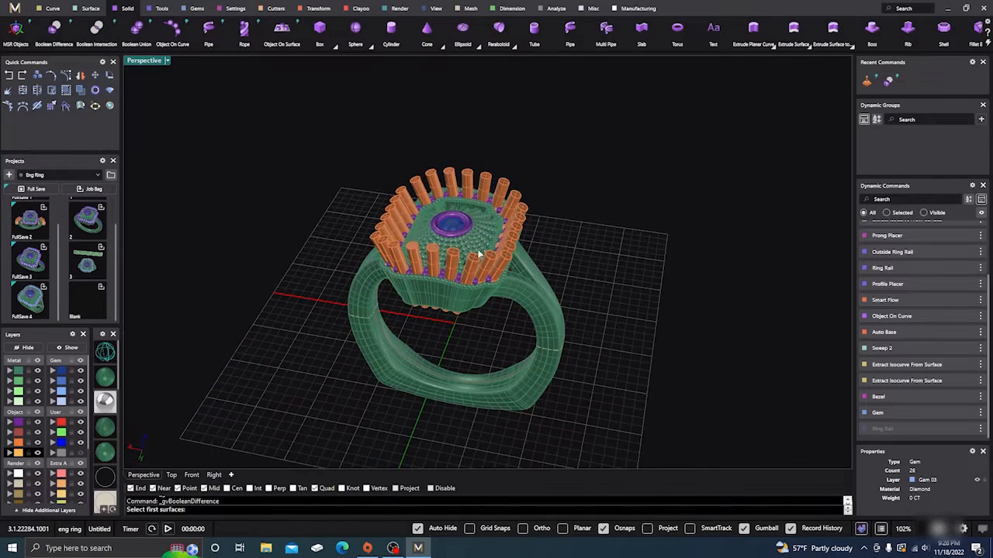
{"action": "left_click_drag", "start_coordinate": [285, 138], "coordinate": [643, 469]}
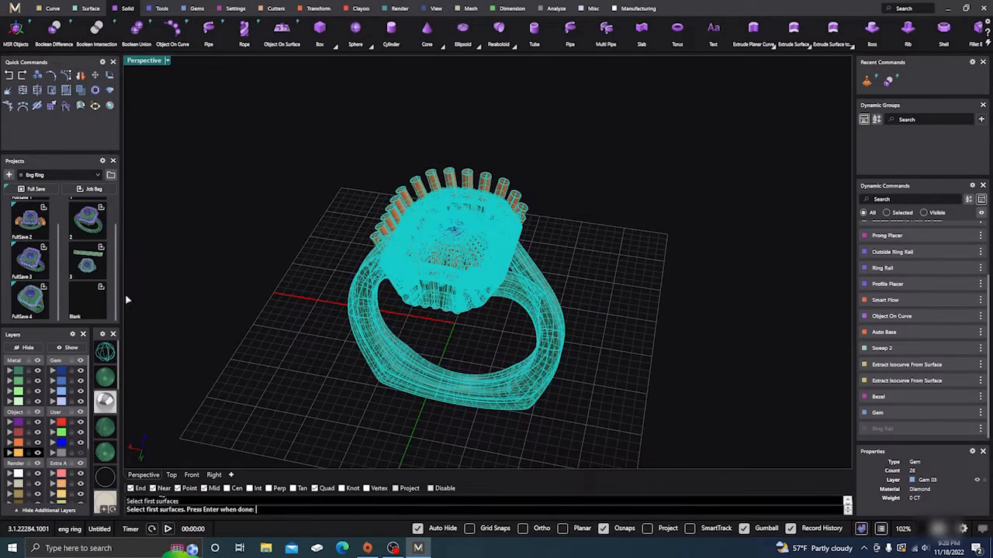
{"action": "left_click", "coordinate": [102, 289]}
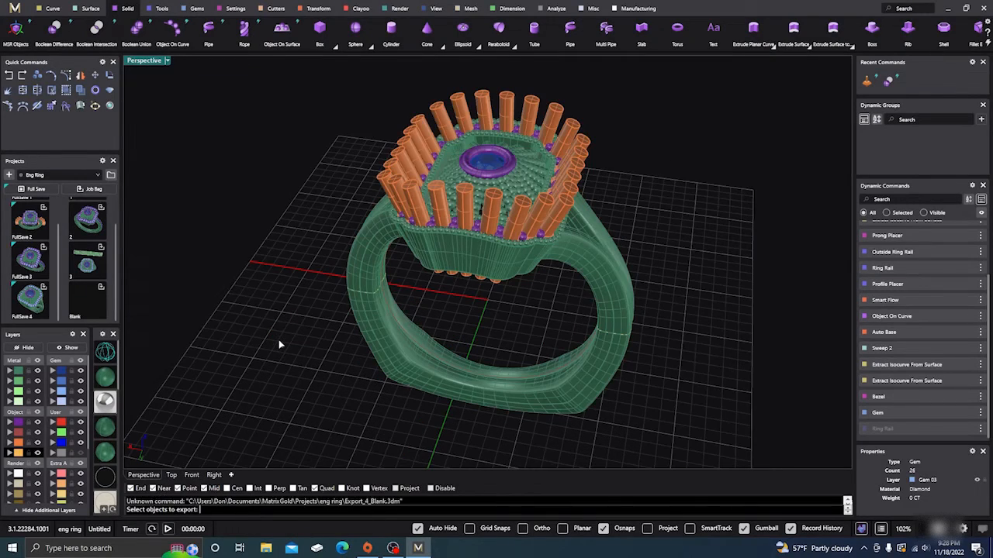
{"action": "mouse_move", "coordinate": [313, 393]}
{"action": "right_mouse_down"}
{"action": "mouse_move", "coordinate": [326, 353]}
{"action": "mouse_move", "coordinate": [317, 374]}
{"action": "right_mouse_up"}
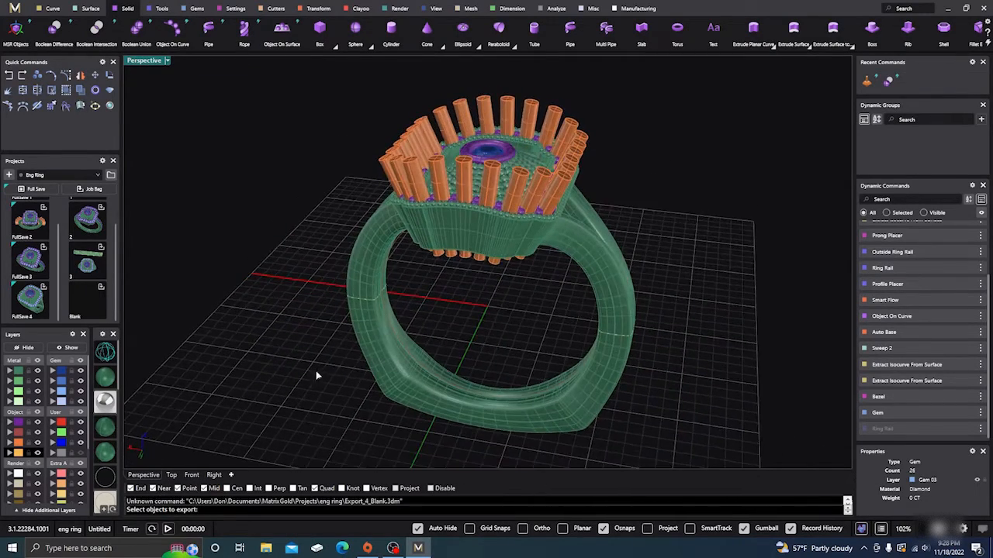
{"action": "scroll", "coordinate": [456, 291], "scroll_direction": "up", "scroll_amount": 4}
{"action": "right_click_drag", "start_coordinate": [455, 291], "coordinate": [480, 295]}
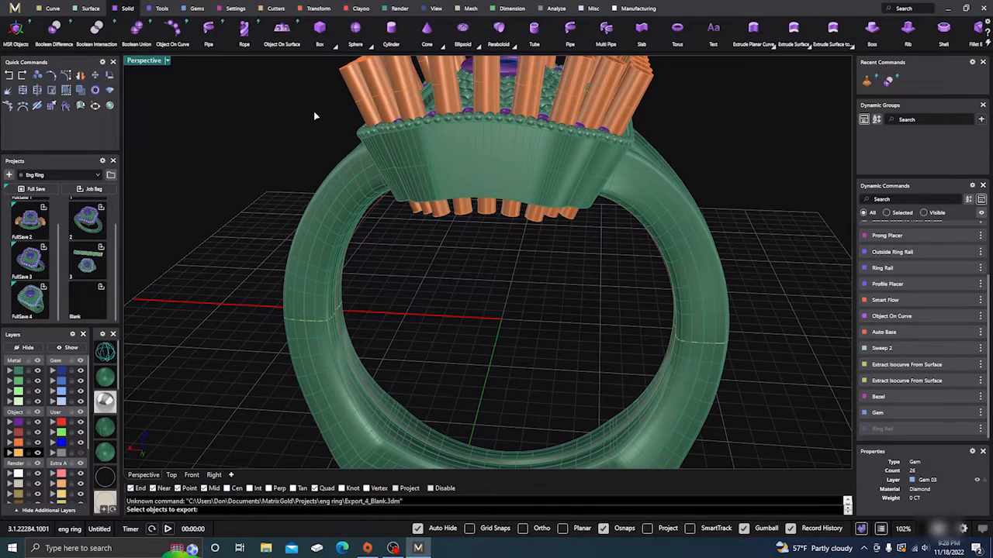
{"action": "key", "text": "Escape"}
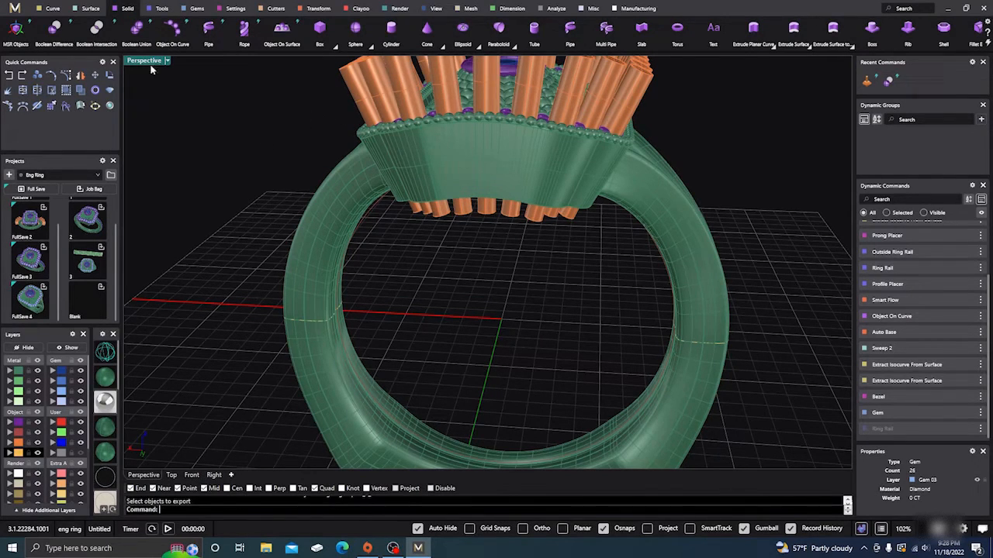
{"action": "left_click", "coordinate": [136, 28]}
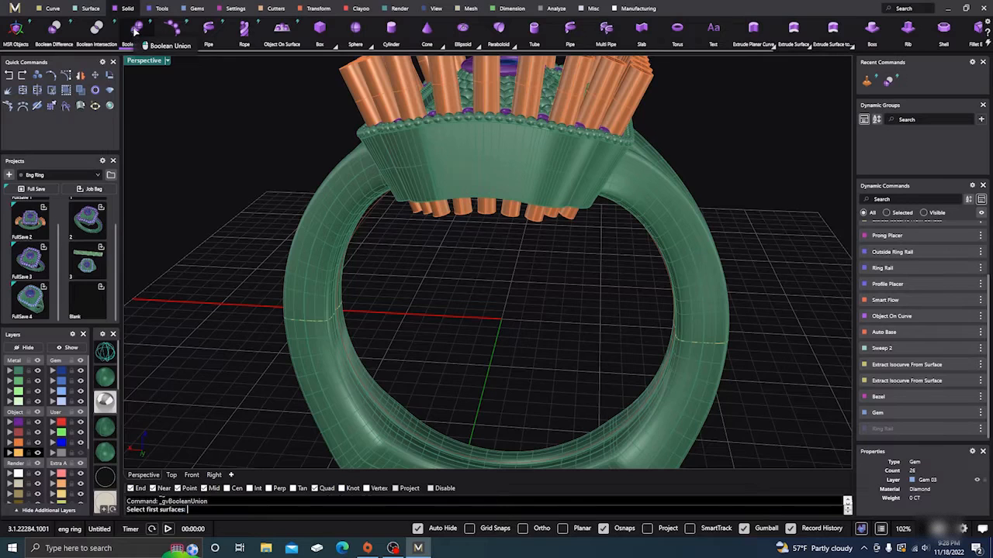
{"action": "left_click", "coordinate": [408, 169]}
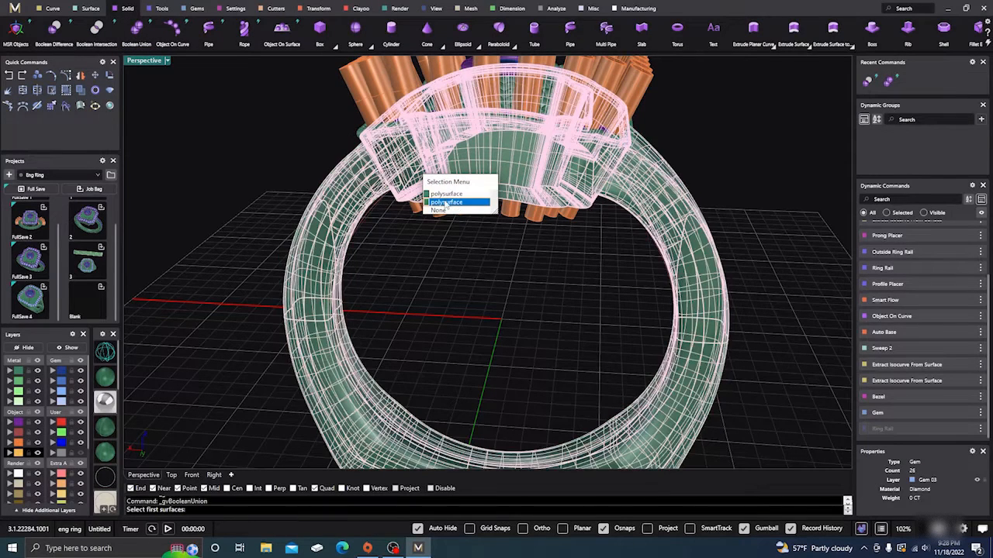
{"action": "left_click", "coordinate": [446, 245]}
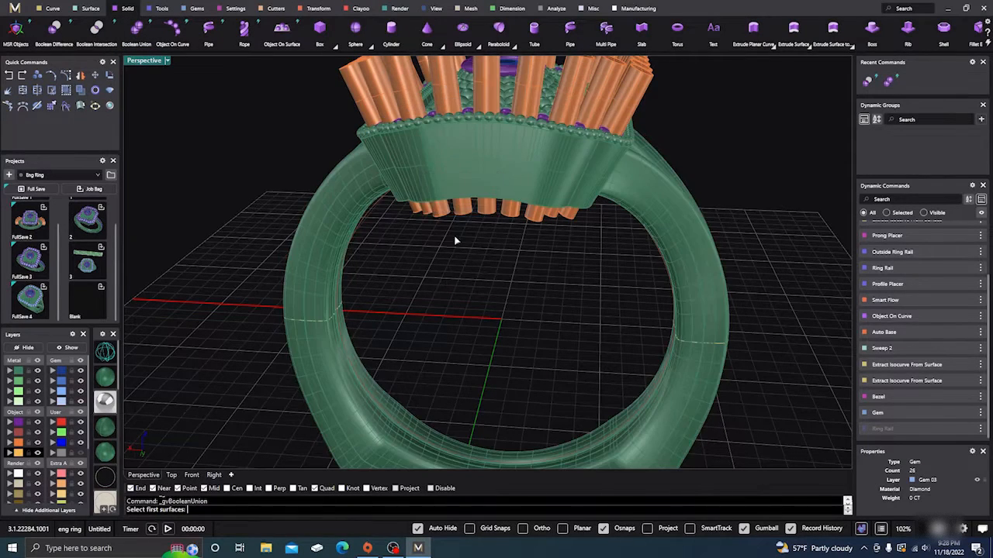
{"action": "left_click", "coordinate": [459, 187]}
{"action": "left_click", "coordinate": [501, 158]}
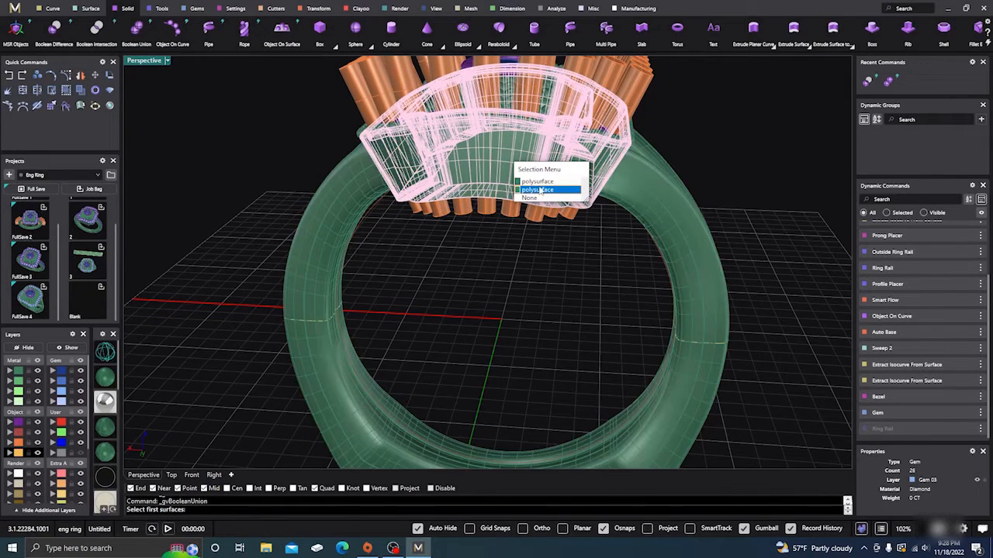
{"action": "left_click", "coordinate": [541, 190]}
{"action": "left_click", "coordinate": [52, 453]}
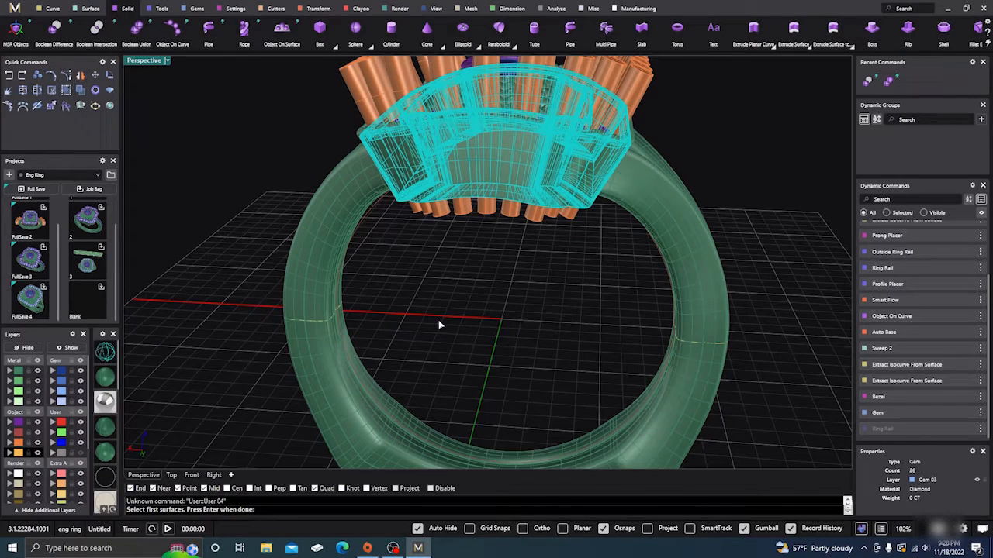
{"action": "right_click_drag", "start_coordinate": [459, 297], "coordinate": [468, 325]}
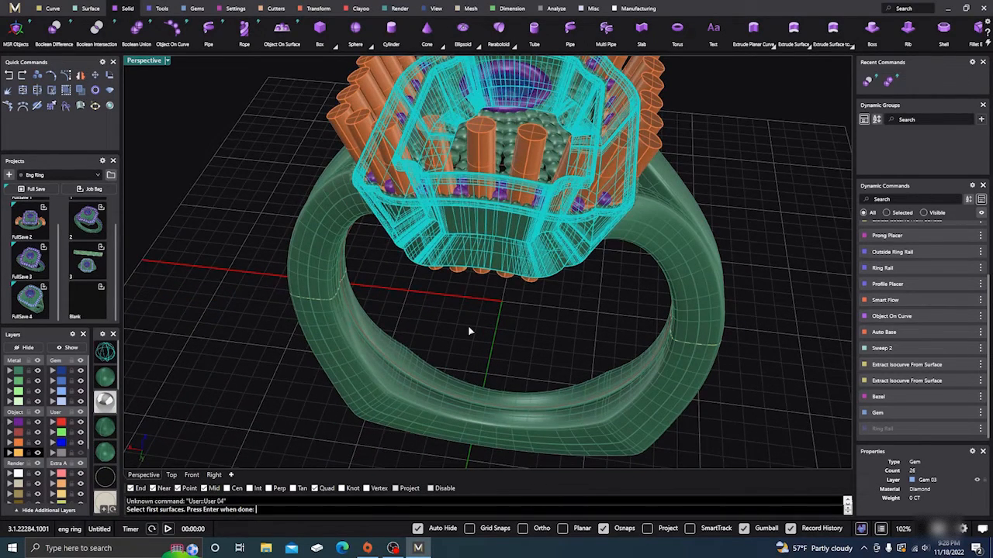
{"action": "key", "text": "Escape"}
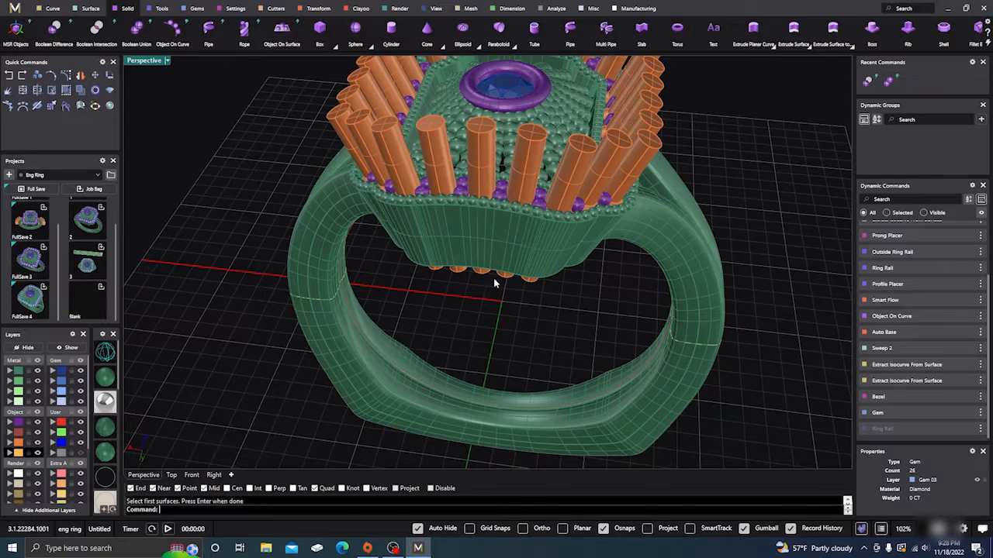
Move the separate halo base polysurface that overlaps the ring's head to the User 04 layer.
{"action": "left_click", "coordinate": [518, 279]}
{"action": "left_click", "coordinate": [530, 284]}
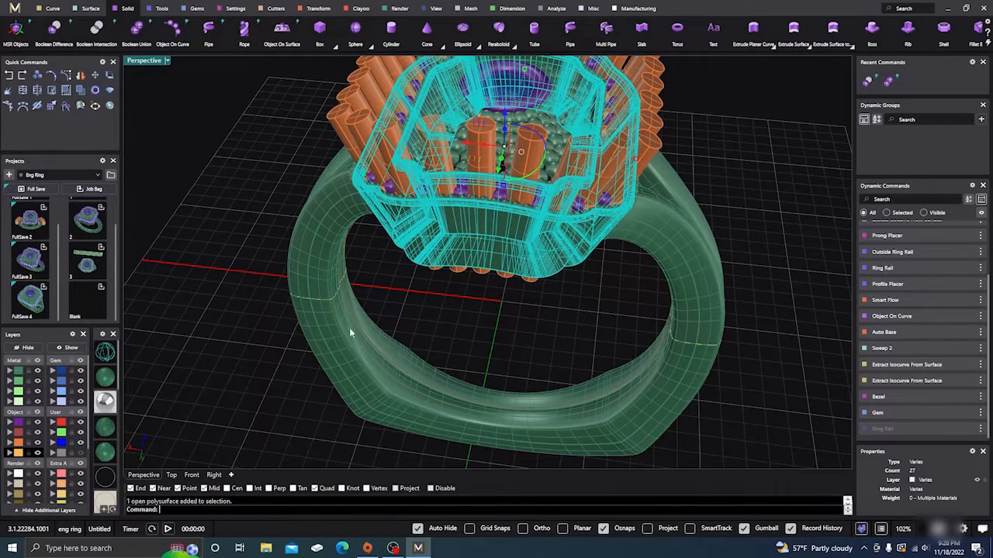
{"action": "left_click", "coordinate": [64, 453]}
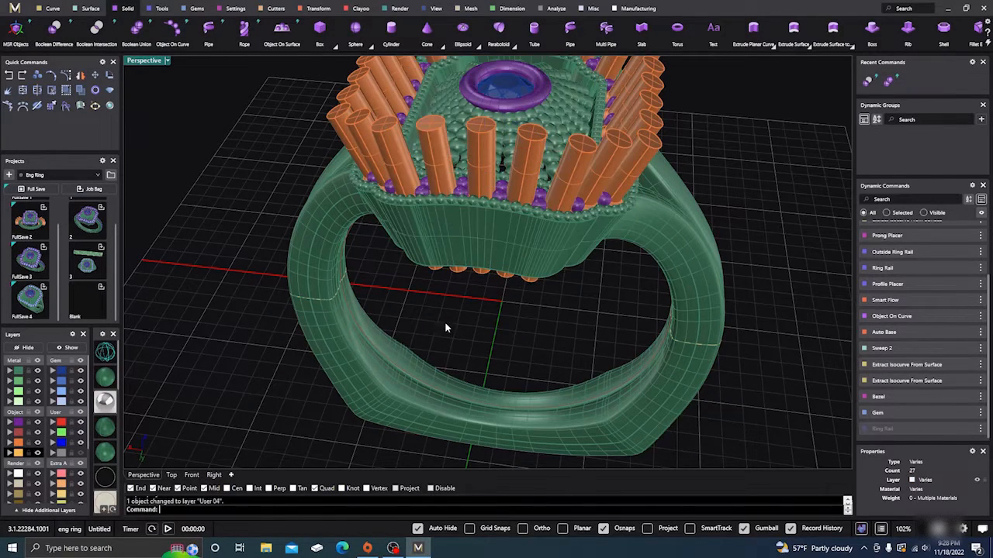
{"action": "right_click_drag", "start_coordinate": [446, 322], "coordinate": [472, 211]}
{"action": "left_click", "coordinate": [476, 178]}
{"action": "left_click", "coordinate": [446, 288]}
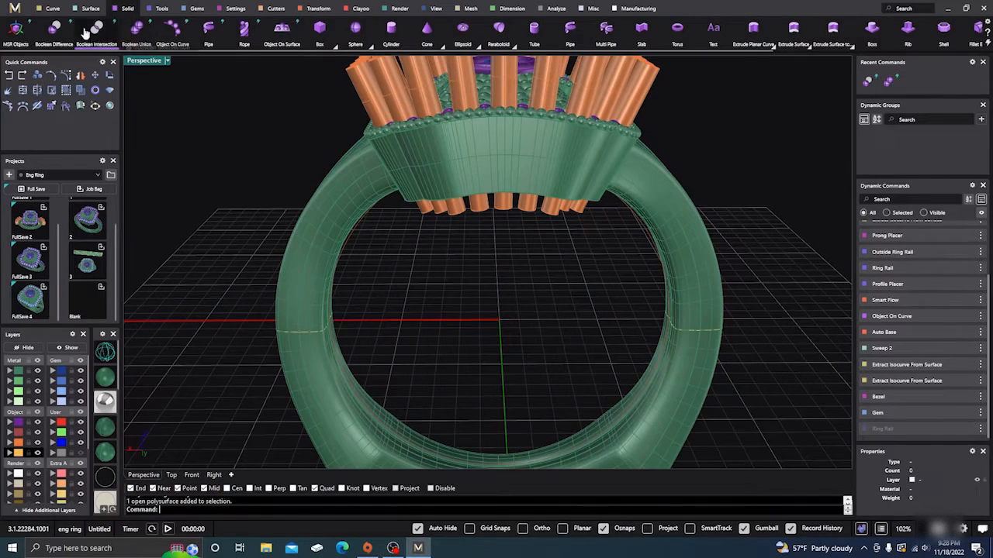
Try to subtract the halo gem cutters from the ring with Boolean Difference, and undo the operation.
{"action": "left_click", "coordinate": [54, 28]}
{"action": "left_click", "coordinate": [454, 171]}
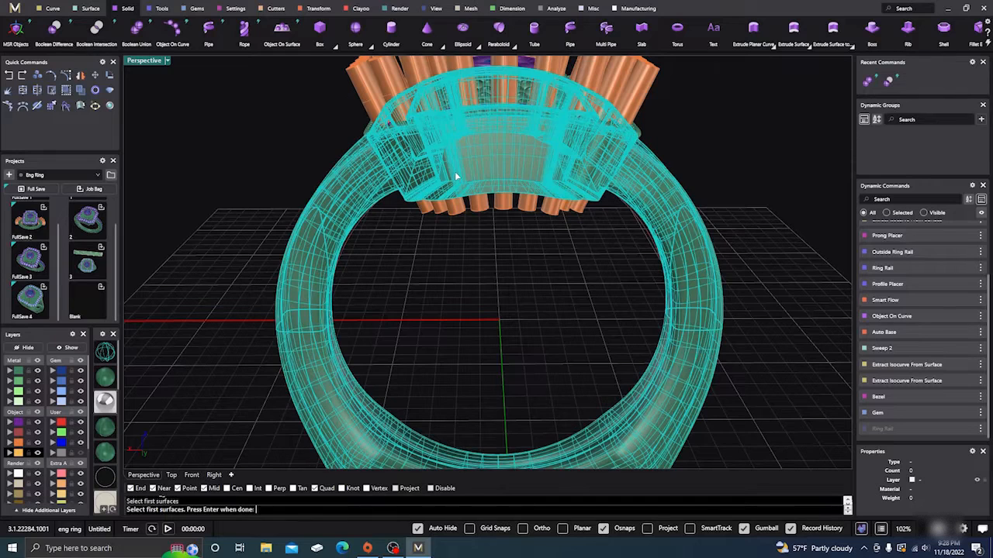
{"action": "key", "text": "Return"}
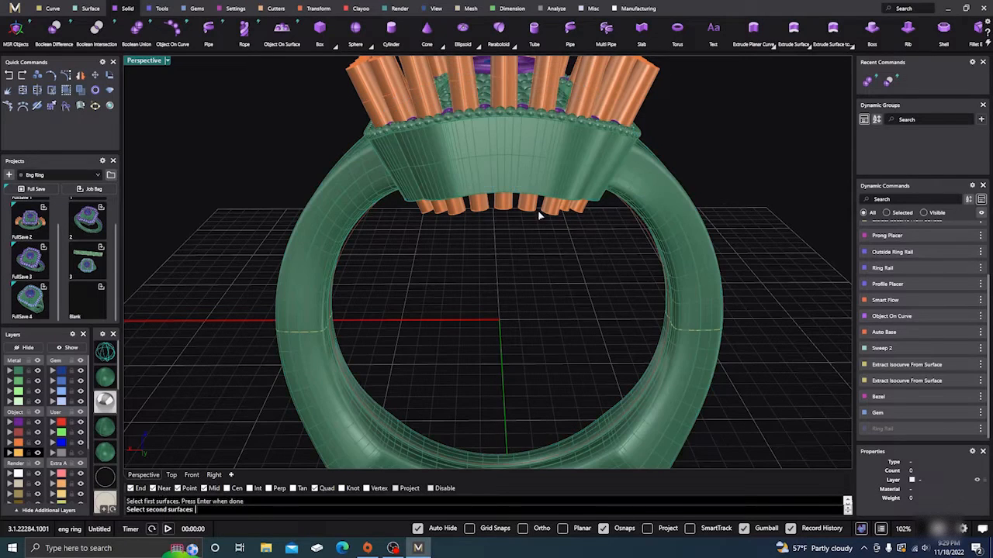
{"action": "left_click", "coordinate": [633, 92]}
{"action": "key", "text": "Return"}
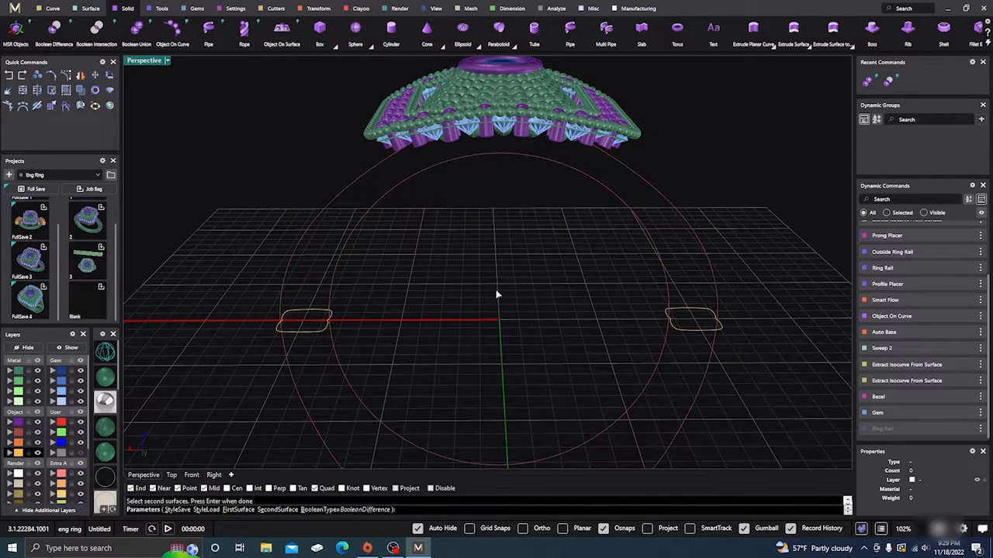
{"action": "right_click_drag", "start_coordinate": [495, 297], "coordinate": [474, 334]}
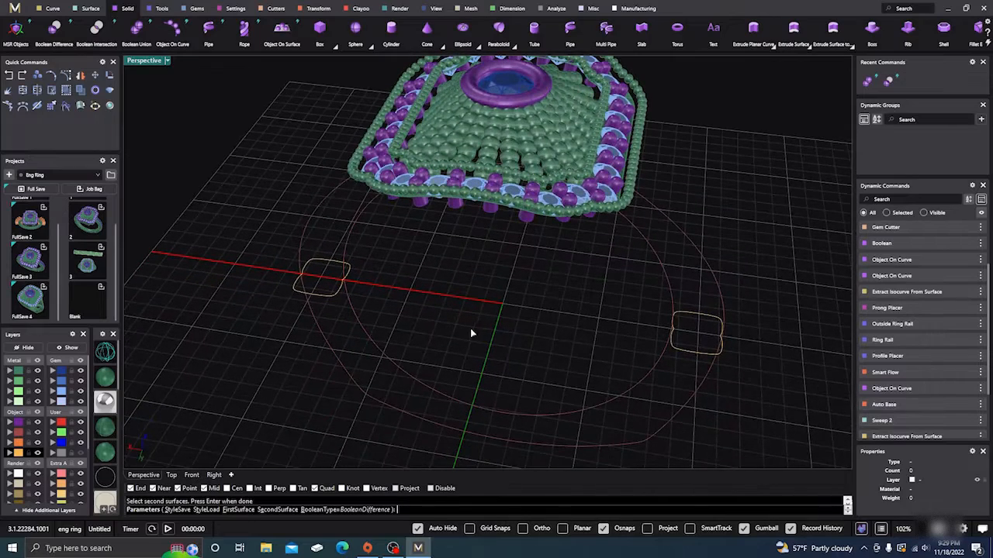
{"action": "key", "text": "Return"}
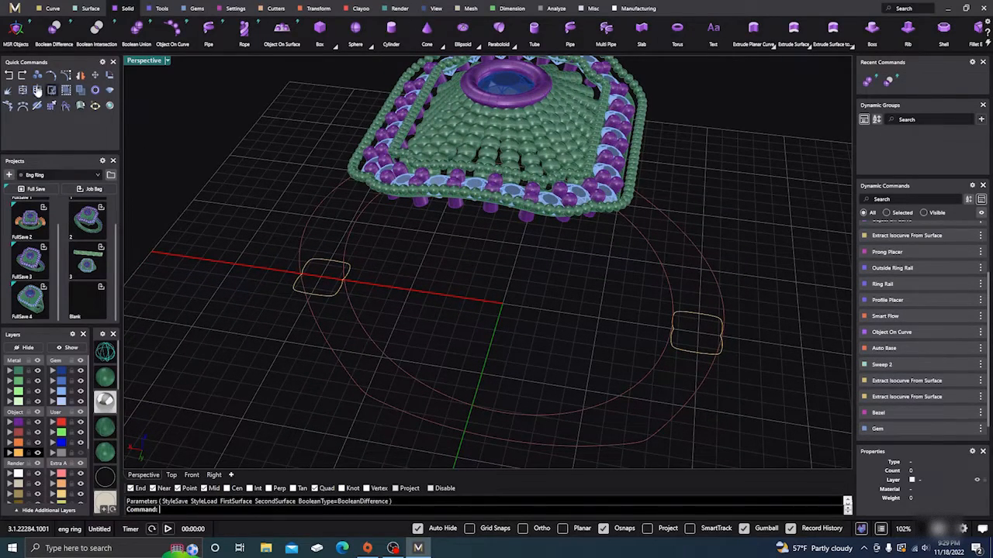
{"action": "left_click", "coordinate": [9, 76]}
{"action": "scroll", "coordinate": [439, 310], "scroll_direction": "down", "scroll_amount": 5}
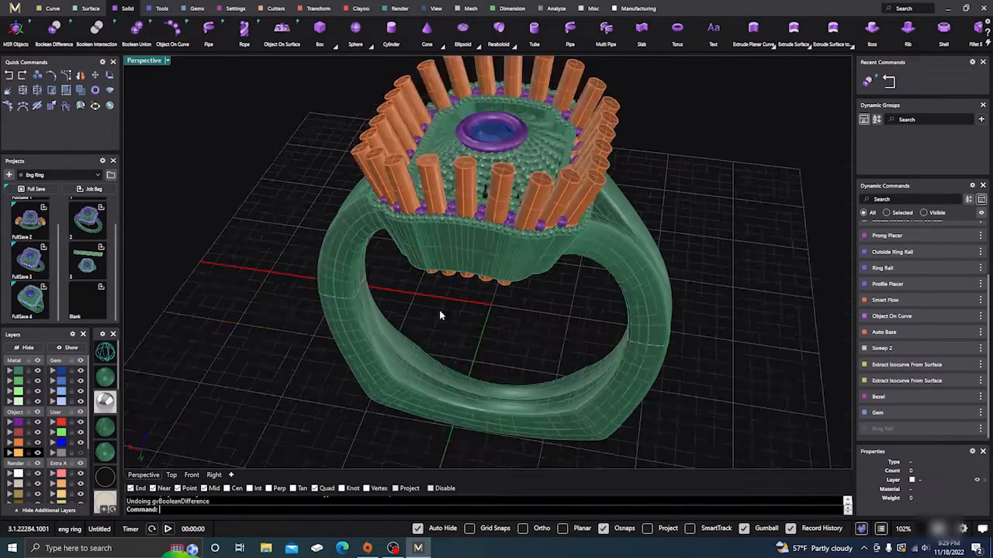
Hide the gem cutters' layer and check by selecting the ring that its head and shank are one polysurface.
{"action": "left_click", "coordinate": [440, 365]}
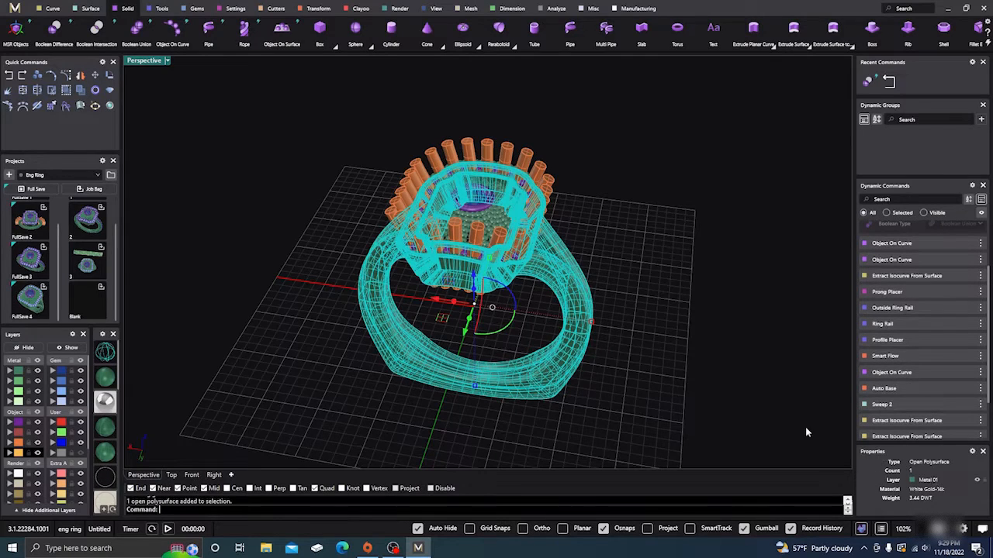
{"action": "right_click_drag", "start_coordinate": [627, 346], "coordinate": [557, 294]}
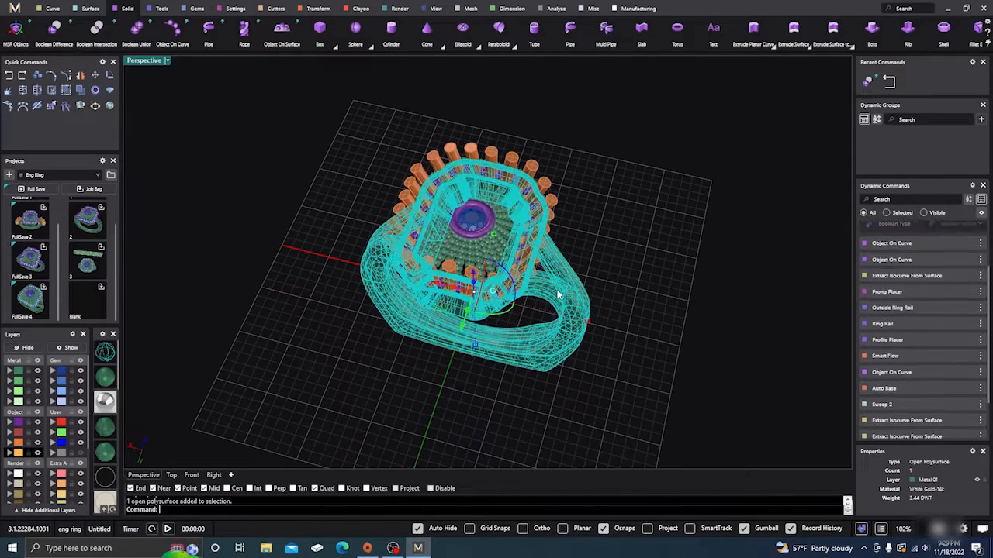
{"action": "left_click", "coordinate": [684, 366]}
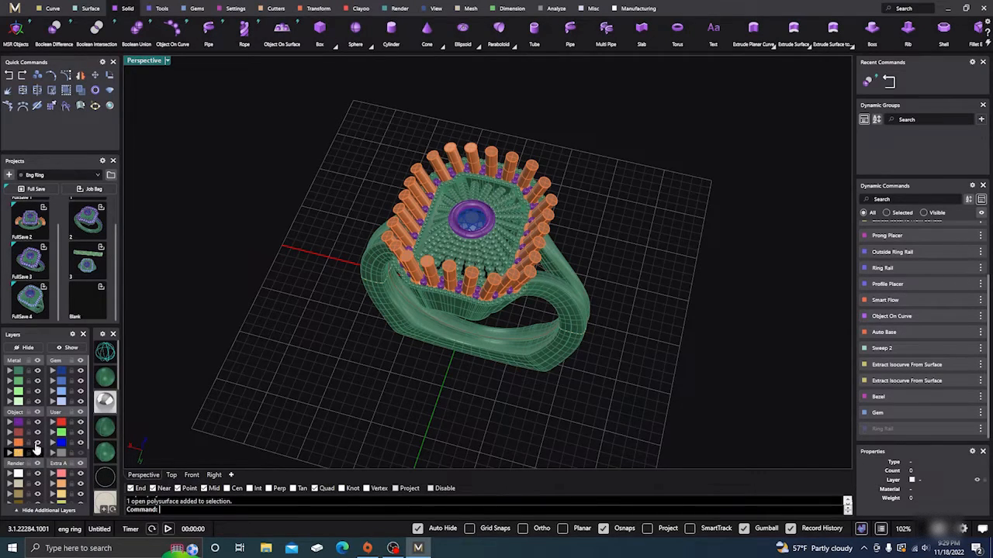
{"action": "left_click", "coordinate": [37, 443]}
{"action": "right_click_drag", "start_coordinate": [287, 401], "coordinate": [379, 282]}
{"action": "left_click", "coordinate": [390, 268]}
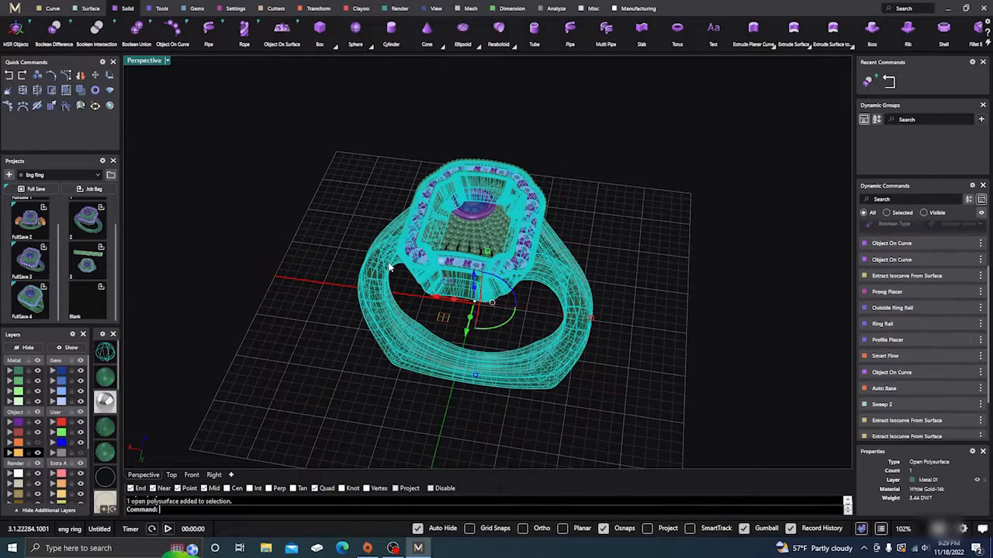
{"action": "left_click", "coordinate": [332, 229]}
{"action": "right_click_drag", "start_coordinate": [332, 230], "coordinate": [335, 356]}
Run edge analysis on the ring polysurface to highlight its naked edges.
{"action": "left_click", "coordinate": [583, 302]}
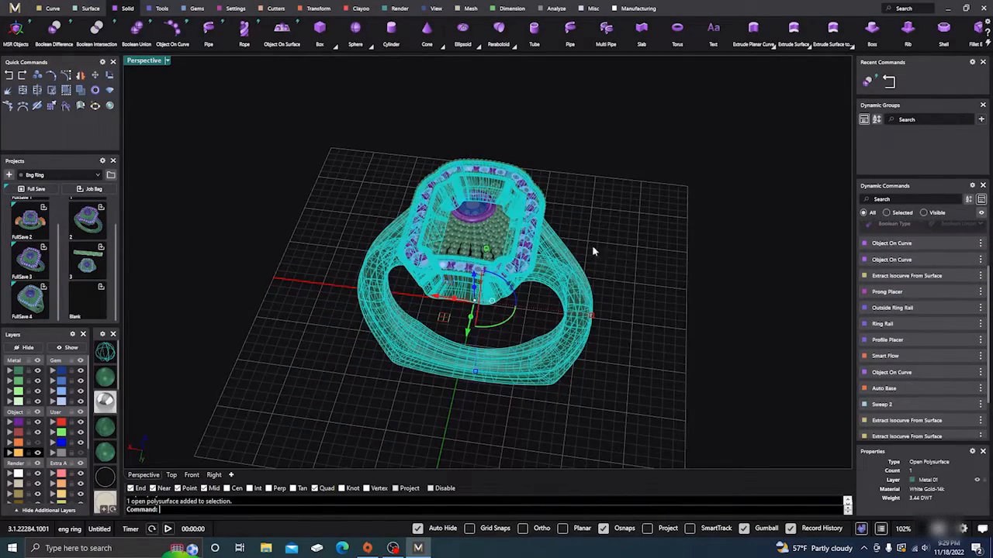
{"action": "left_click", "coordinate": [554, 10]}
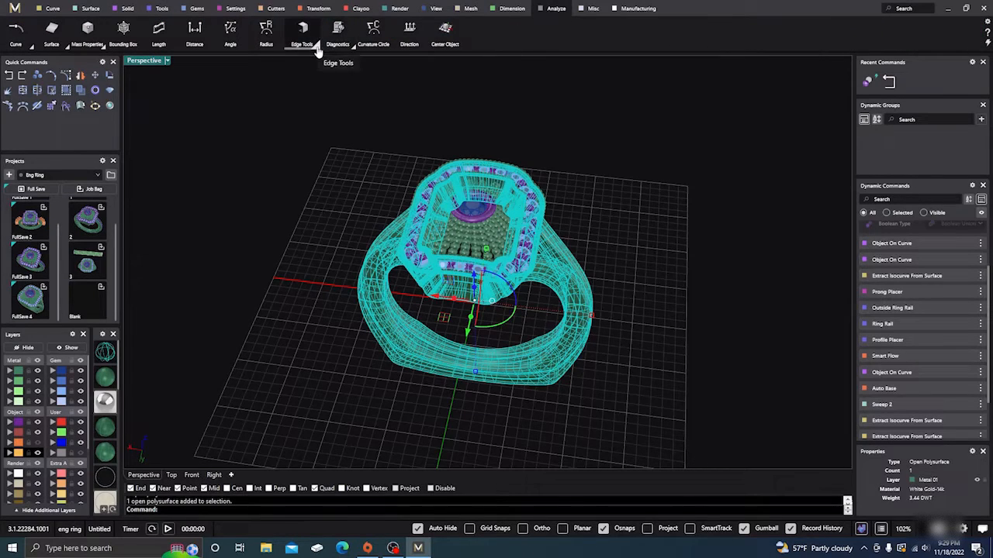
{"action": "left_click", "coordinate": [317, 47]}
{"action": "left_click", "coordinate": [303, 66]}
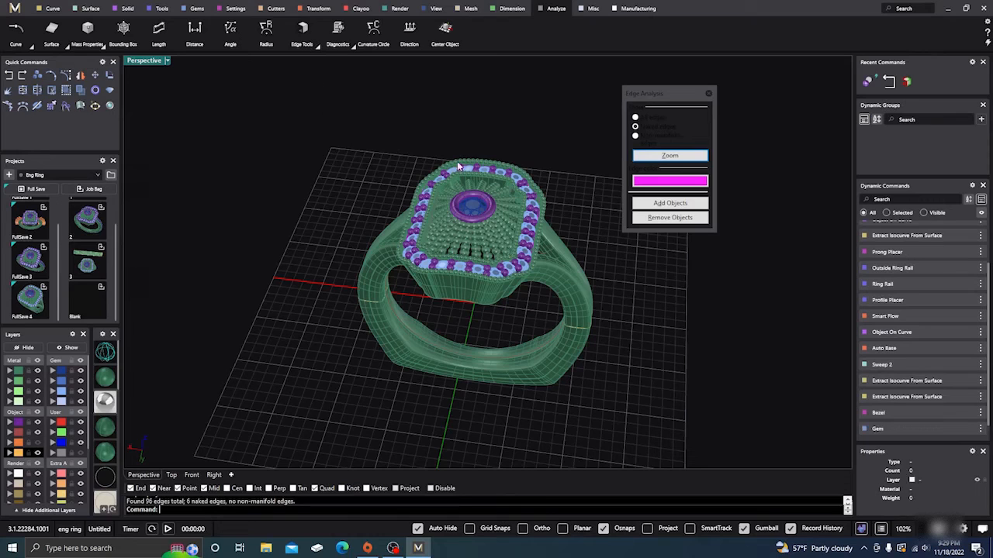
Examine the highlighted naked edges around the halo channel in wireframe display, and close the edge analysis.
{"action": "right_click_drag", "start_coordinate": [463, 347], "coordinate": [487, 273]}
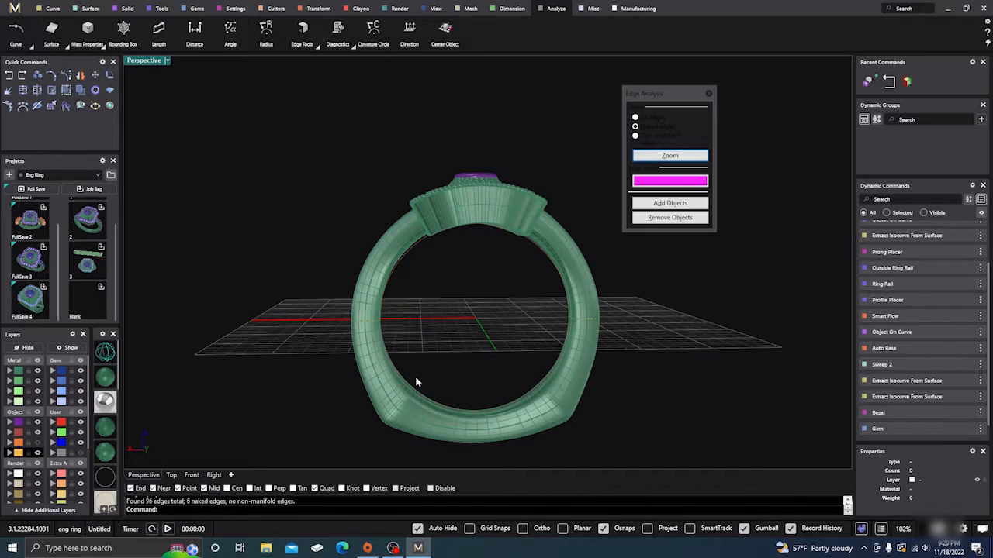
{"action": "right_click_drag", "start_coordinate": [422, 377], "coordinate": [290, 314]}
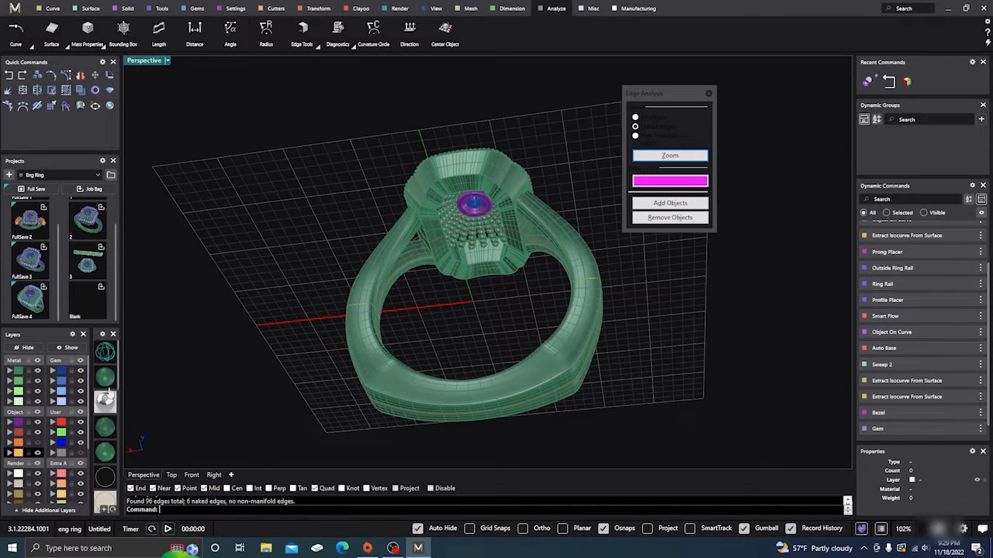
{"action": "left_click", "coordinate": [105, 355]}
{"action": "right_click_drag", "start_coordinate": [462, 278], "coordinate": [445, 364]}
{"action": "scroll", "coordinate": [488, 214], "scroll_direction": "up", "scroll_amount": 10}
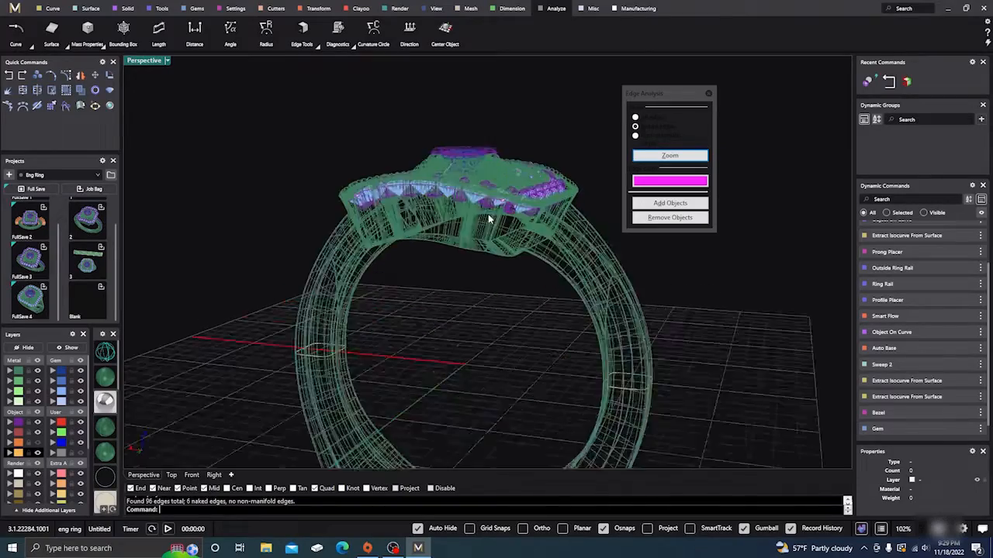
{"action": "scroll", "coordinate": [490, 224], "scroll_direction": "down", "scroll_amount": 10}
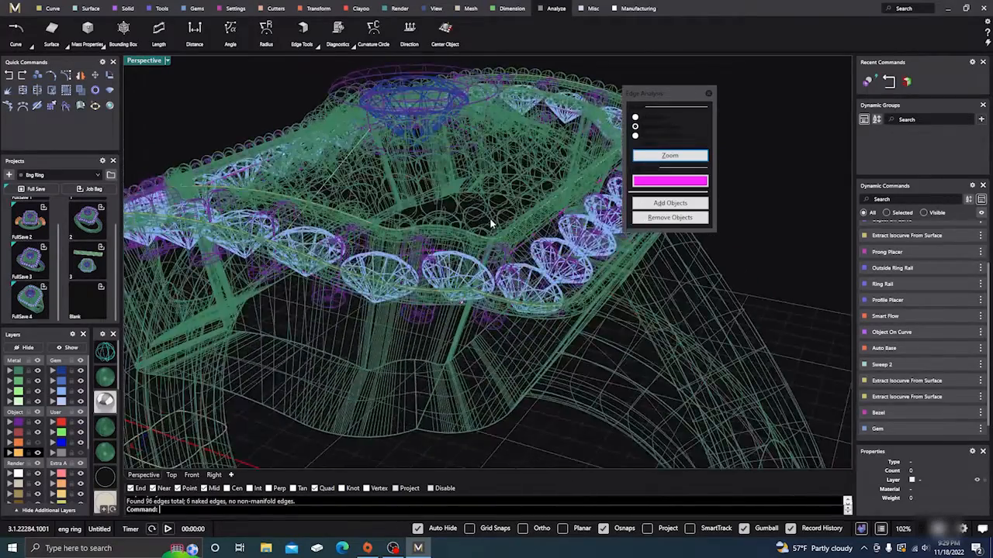
{"action": "right_click_drag", "start_coordinate": [489, 227], "coordinate": [354, 286]}
{"action": "scroll", "coordinate": [446, 313], "scroll_direction": "up", "scroll_amount": 10}
{"action": "scroll", "coordinate": [340, 266], "scroll_direction": "up", "scroll_amount": 10}
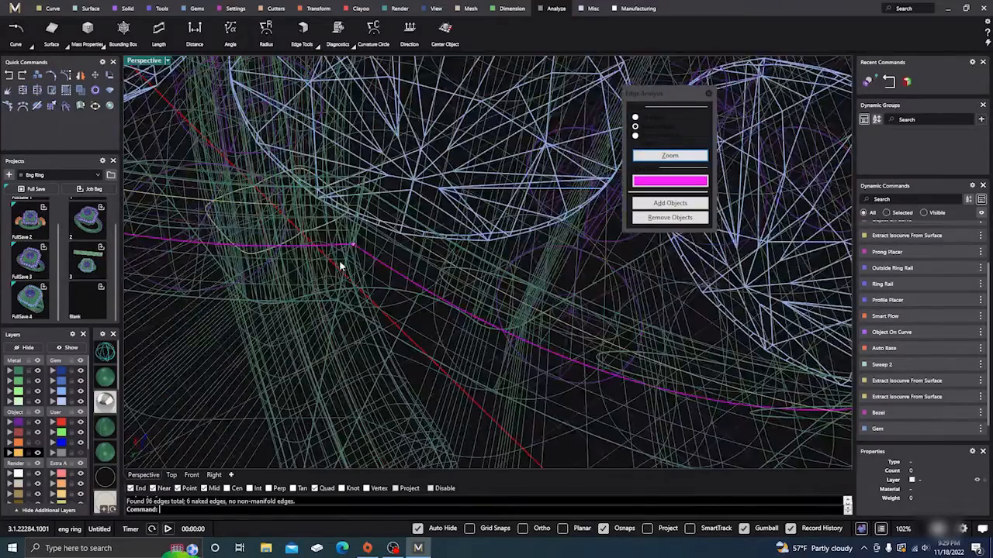
{"action": "scroll", "coordinate": [341, 266], "scroll_direction": "down", "scroll_amount": 5}
{"action": "scroll", "coordinate": [370, 271], "scroll_direction": "up", "scroll_amount": 3}
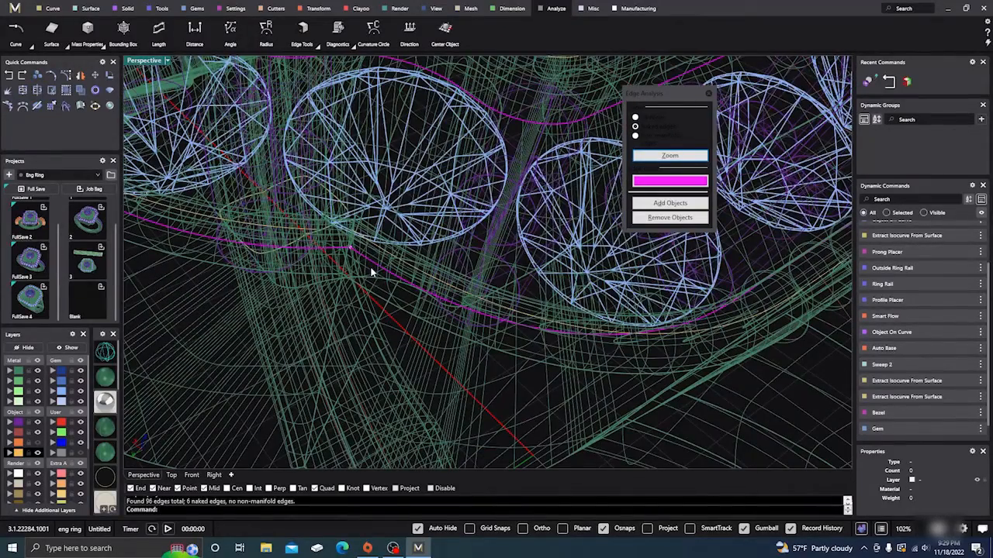
{"action": "scroll", "coordinate": [434, 301], "scroll_direction": "down", "scroll_amount": 5}
{"action": "scroll", "coordinate": [448, 312], "scroll_direction": "up", "scroll_amount": 2}
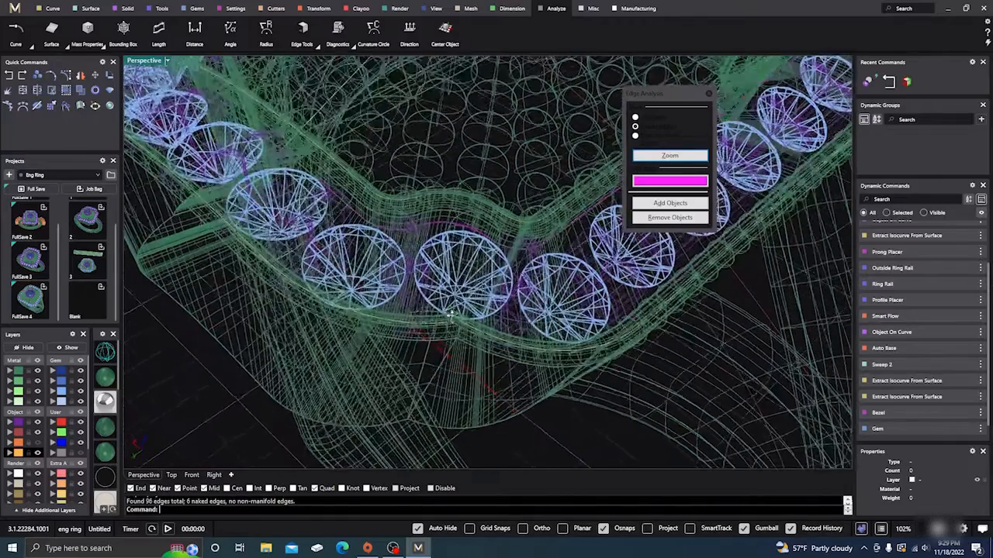
{"action": "right_click_drag", "start_coordinate": [452, 314], "coordinate": [461, 332]}
{"action": "left_click", "coordinate": [708, 94]}
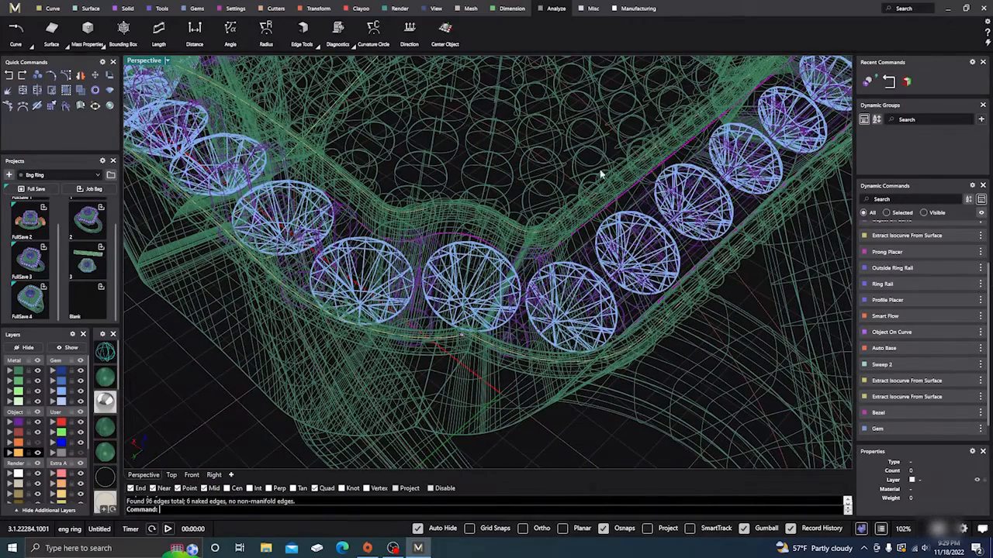
Select the open halo channel polysurface and the other Metal 01 objects, join them, and reselect the ring to check it.
{"action": "scroll", "coordinate": [440, 317], "scroll_direction": "down", "scroll_amount": 7}
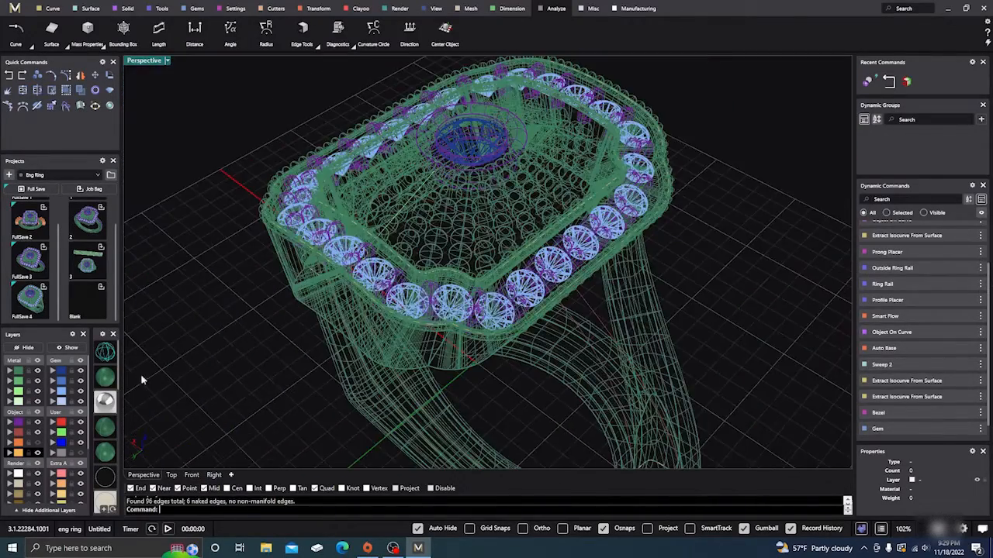
{"action": "left_click", "coordinate": [101, 380]}
{"action": "right_click_drag", "start_coordinate": [203, 351], "coordinate": [257, 377]}
{"action": "scroll", "coordinate": [288, 339], "scroll_direction": "up", "scroll_amount": 5}
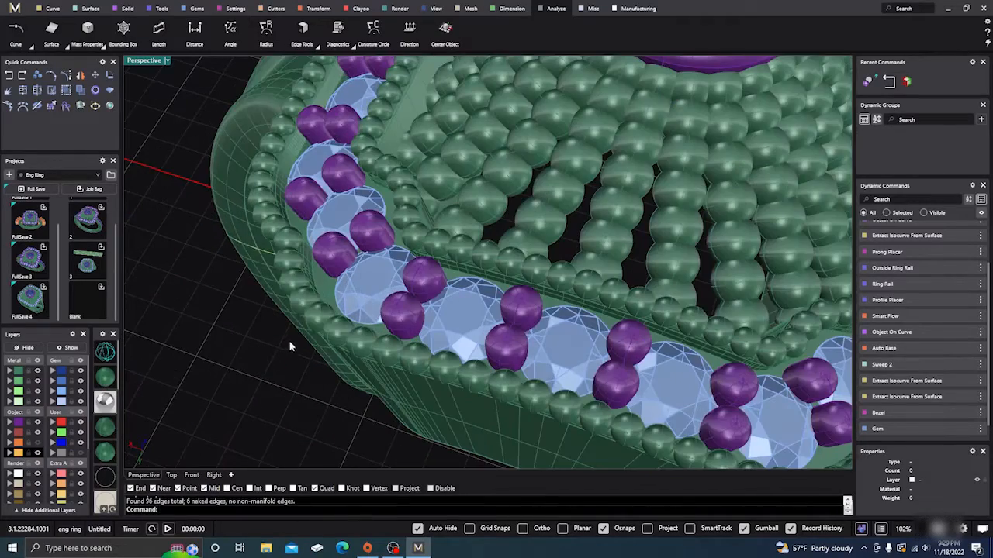
{"action": "left_click", "coordinate": [325, 292]}
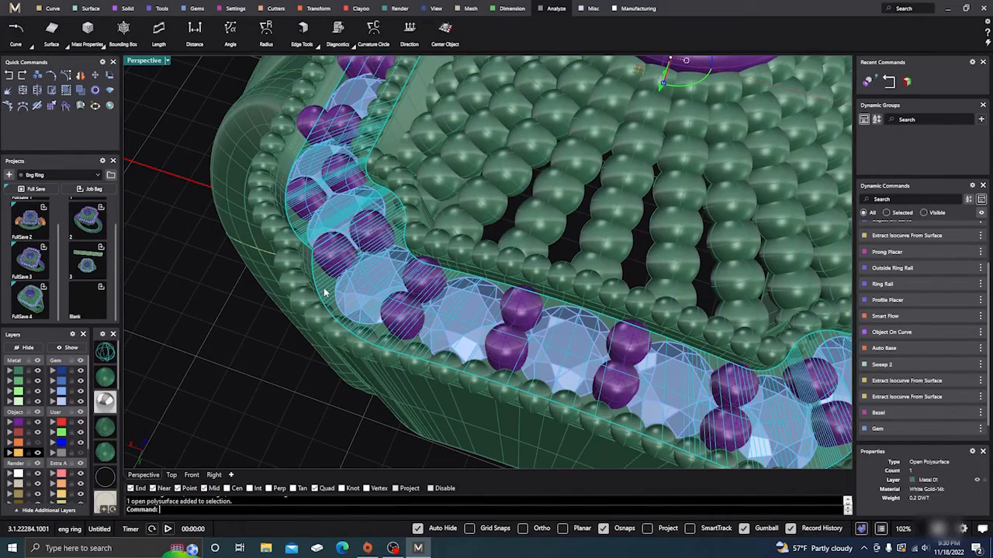
{"action": "left_click", "coordinate": [20, 373]}
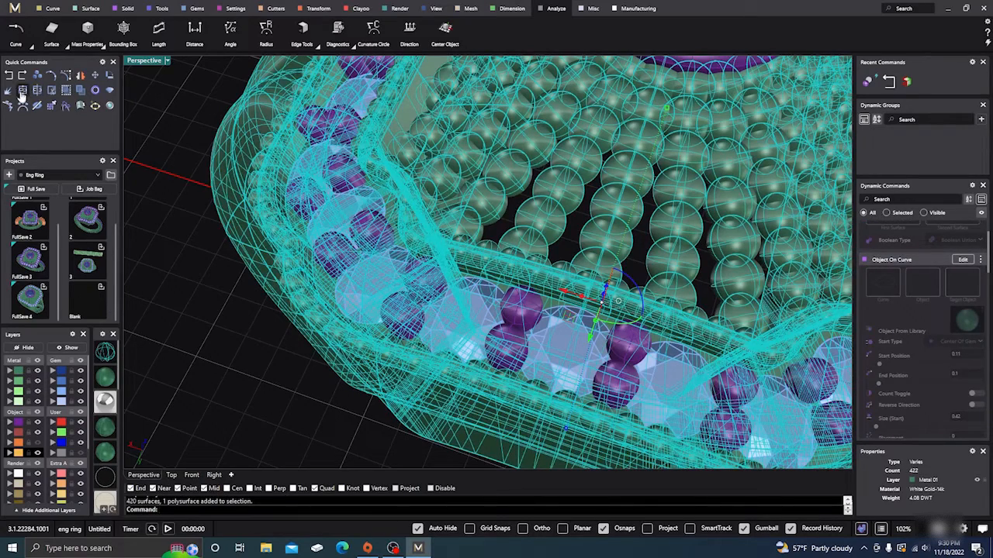
{"action": "left_click", "coordinate": [203, 348]}
{"action": "left_click", "coordinate": [424, 410]}
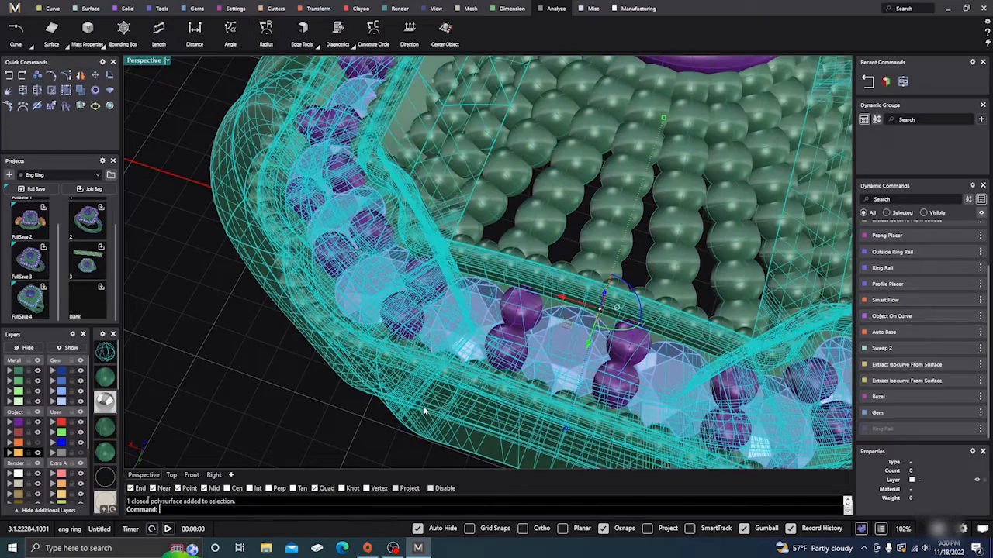
Show the gem cutters' layer and inspect how the cutters pass through the halo of the ring.
{"action": "left_click", "coordinate": [38, 442]}
{"action": "scroll", "coordinate": [517, 321], "scroll_direction": "down", "scroll_amount": 8}
{"action": "left_click", "coordinate": [356, 407]}
{"action": "mouse_move", "coordinate": [356, 406]}
{"action": "right_mouse_down"}
{"action": "mouse_move", "coordinate": [385, 384]}
{"action": "mouse_move", "coordinate": [364, 350]}
{"action": "mouse_move", "coordinate": [404, 334]}
{"action": "right_mouse_up"}
{"action": "scroll", "coordinate": [336, 356], "scroll_direction": "down", "scroll_amount": 6}
{"action": "scroll", "coordinate": [484, 364], "scroll_direction": "up", "scroll_amount": 4}
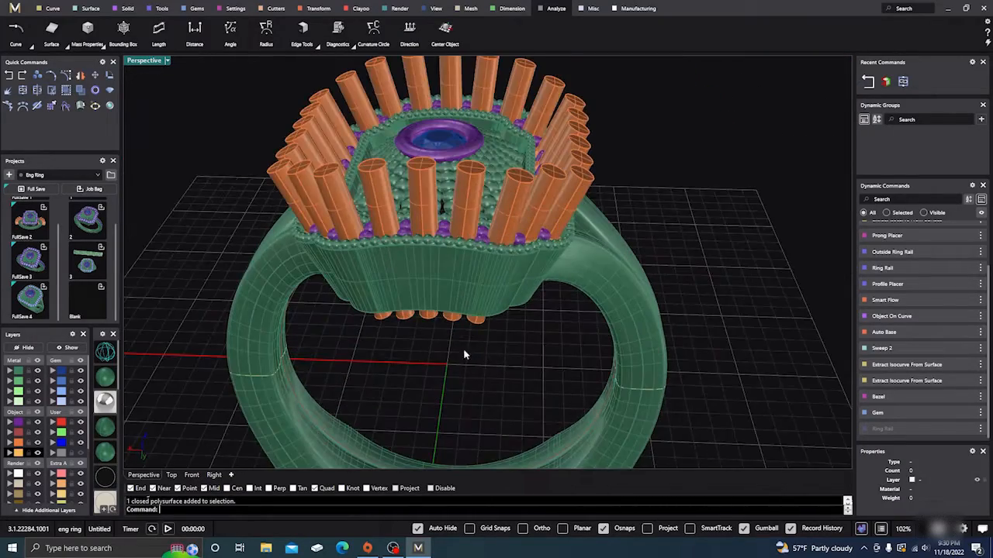
{"action": "scroll", "coordinate": [482, 286], "scroll_direction": "down", "scroll_amount": 3}
{"action": "right_click_drag", "start_coordinate": [541, 323], "coordinate": [503, 353]}
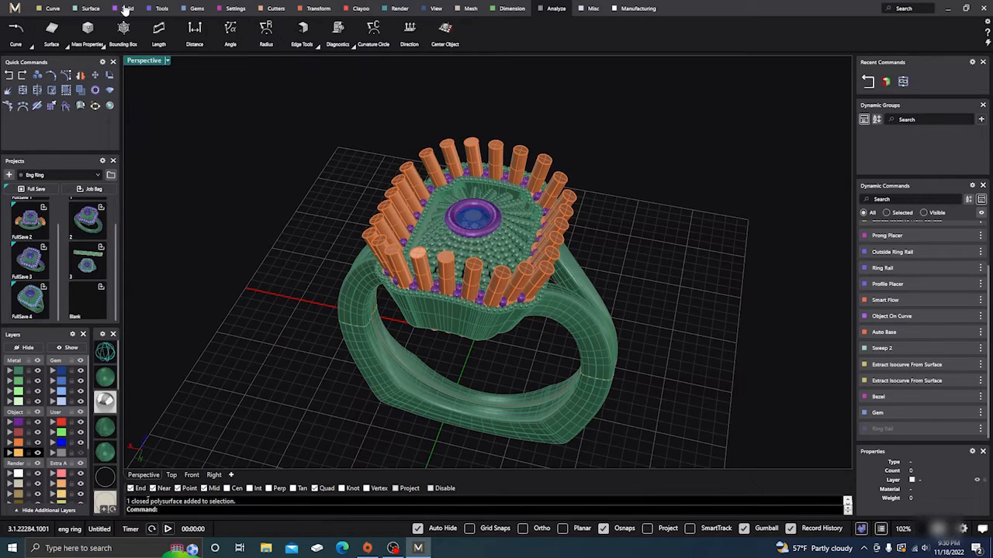
Subtract the halo gem cutters from the ring polysurface with Boolean Difference.
{"action": "left_click", "coordinate": [126, 9]}
{"action": "left_click", "coordinate": [54, 28]}
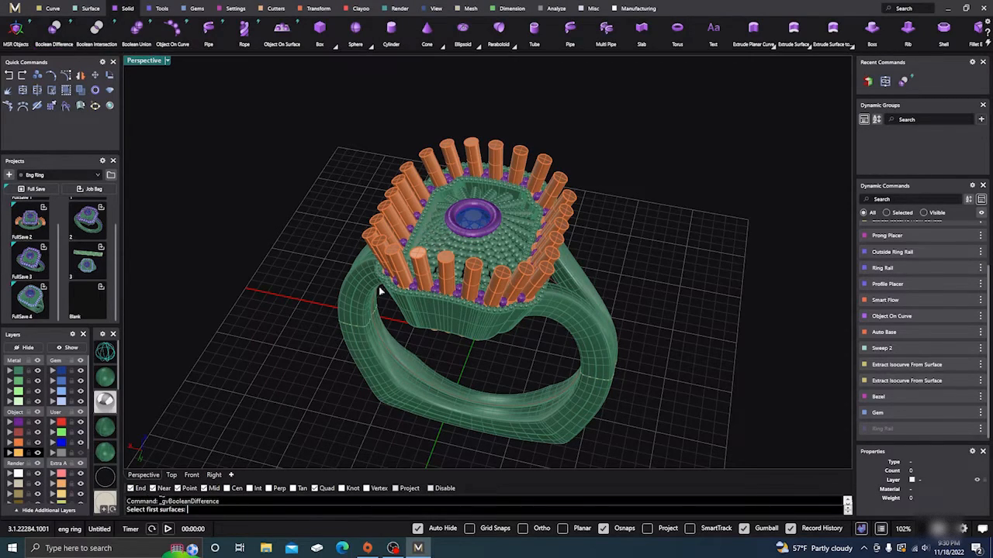
{"action": "left_click", "coordinate": [464, 315]}
{"action": "key", "text": "Return"}
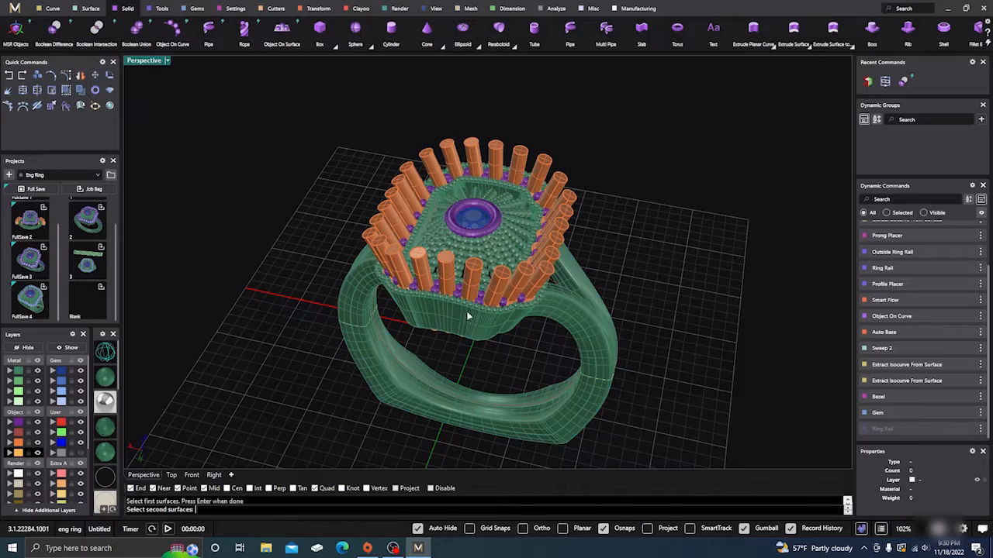
{"action": "left_click", "coordinate": [544, 166]}
{"action": "key", "text": "Return"}
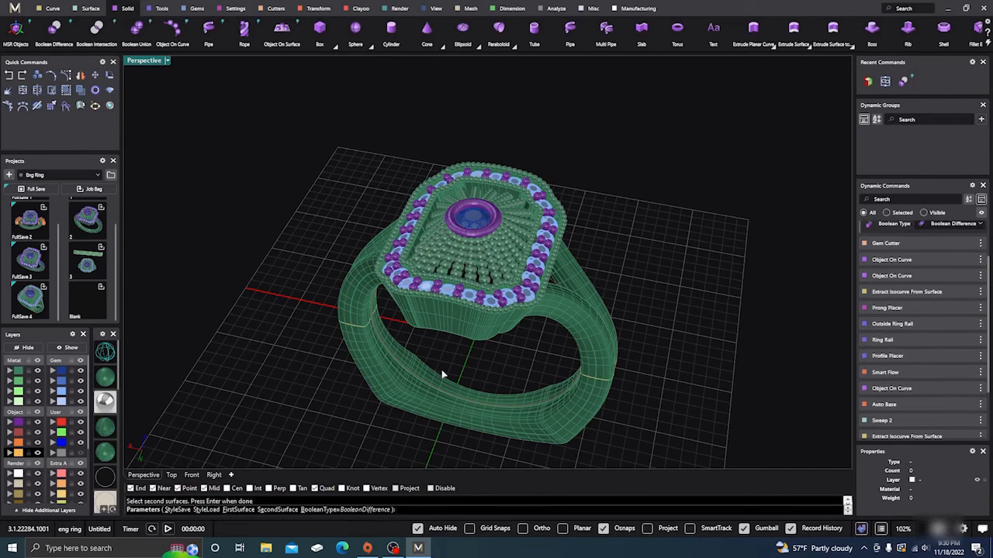
{"action": "key", "text": "Return"}
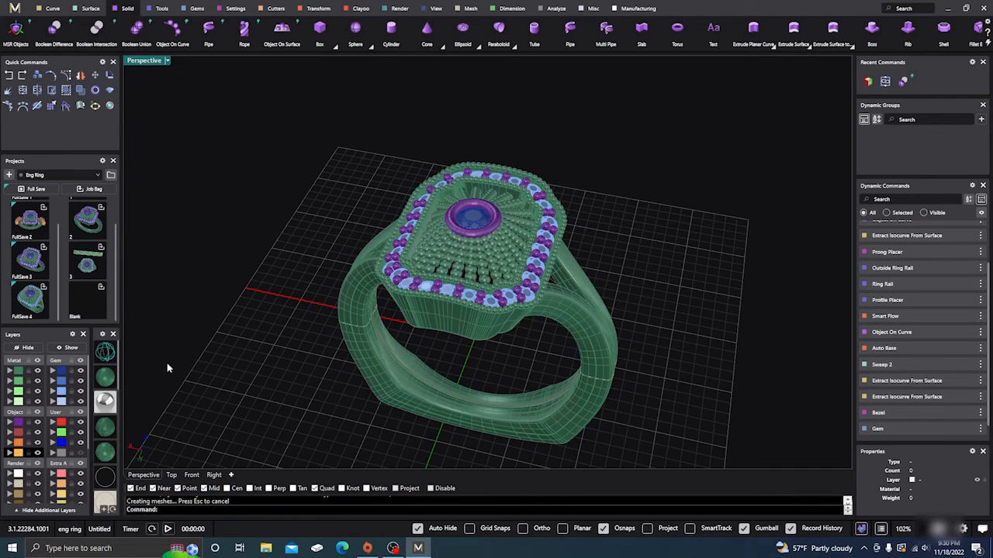
Hide the halo gems' layer and move the overlapping uncut ring polysurface to the User 04 layer.
{"action": "left_click", "coordinate": [81, 401]}
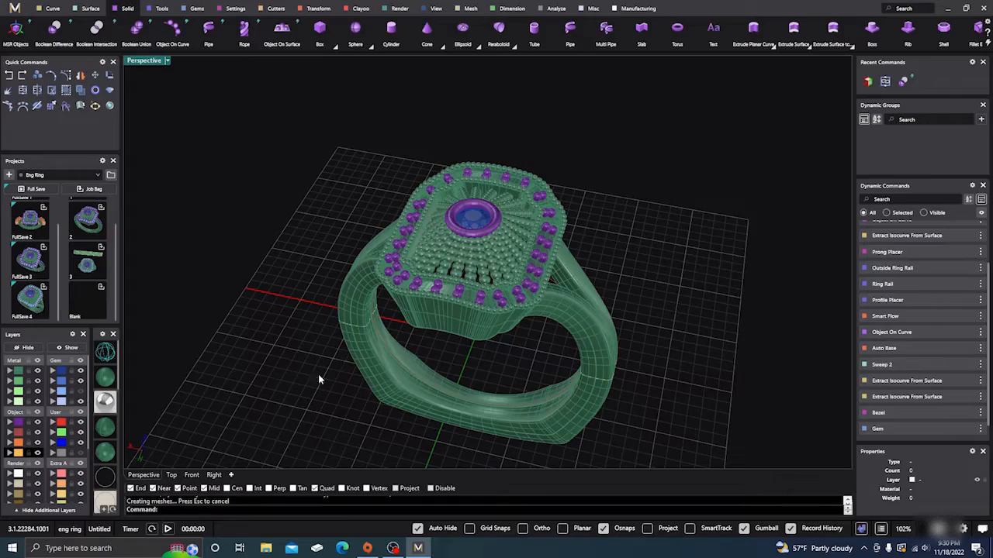
{"action": "right_click_drag", "start_coordinate": [318, 380], "coordinate": [332, 365]}
{"action": "scroll", "coordinate": [465, 314], "scroll_direction": "up", "scroll_amount": 4}
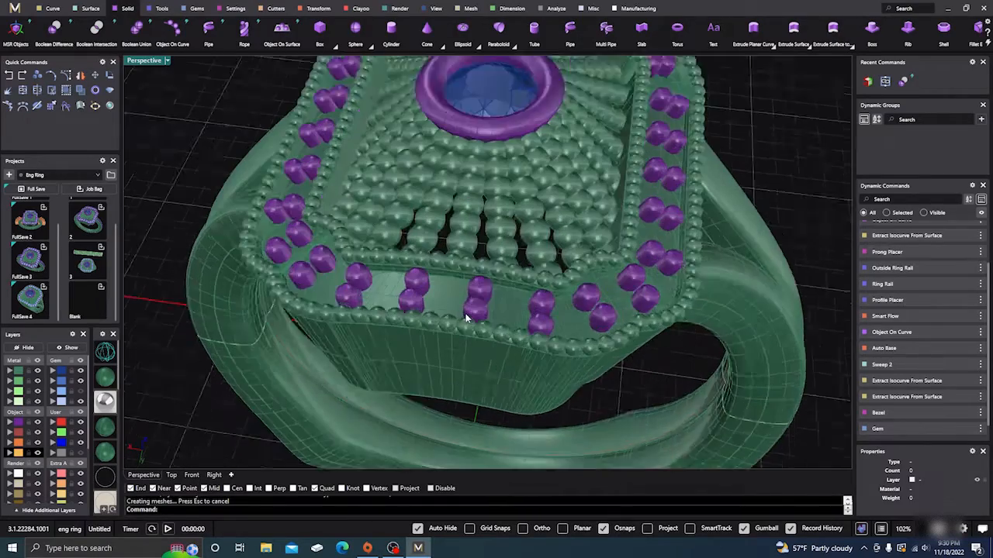
{"action": "scroll", "coordinate": [466, 318], "scroll_direction": "up", "scroll_amount": 2}
{"action": "left_click", "coordinate": [448, 370]}
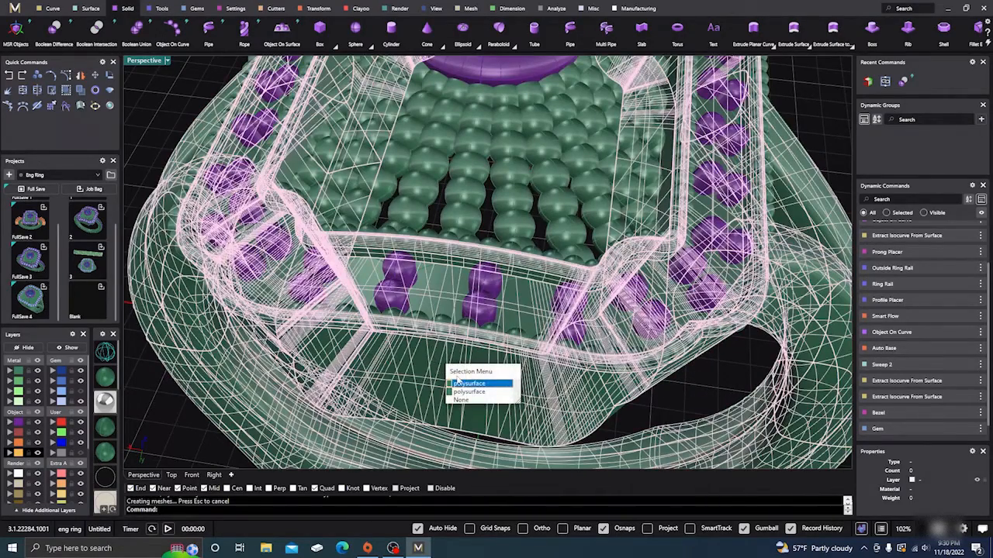
{"action": "left_click", "coordinate": [457, 384]}
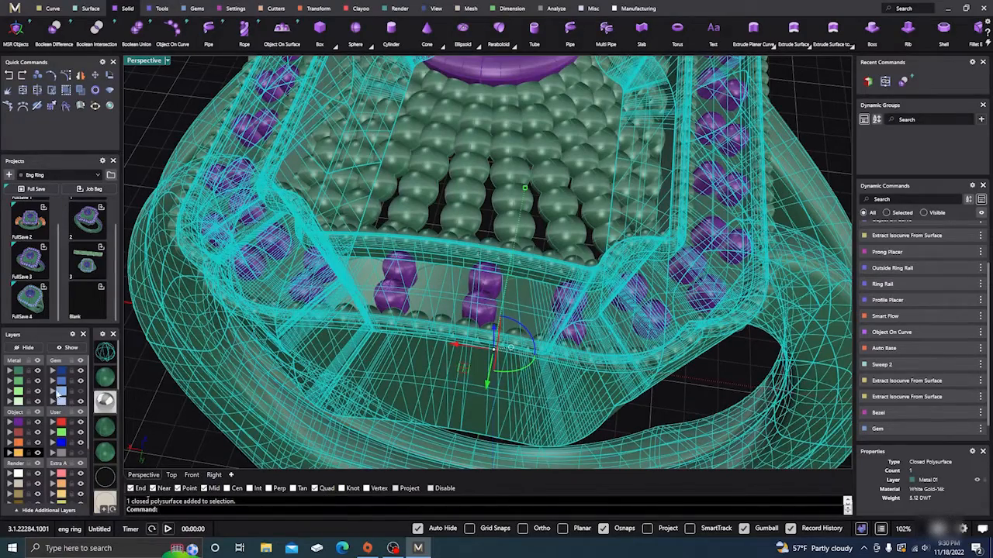
{"action": "left_click", "coordinate": [60, 452]}
Hide the center gem's layer so that only the ring's metal, prongs and bezel are displayed.
{"action": "scroll", "coordinate": [461, 262], "scroll_direction": "down", "scroll_amount": 10}
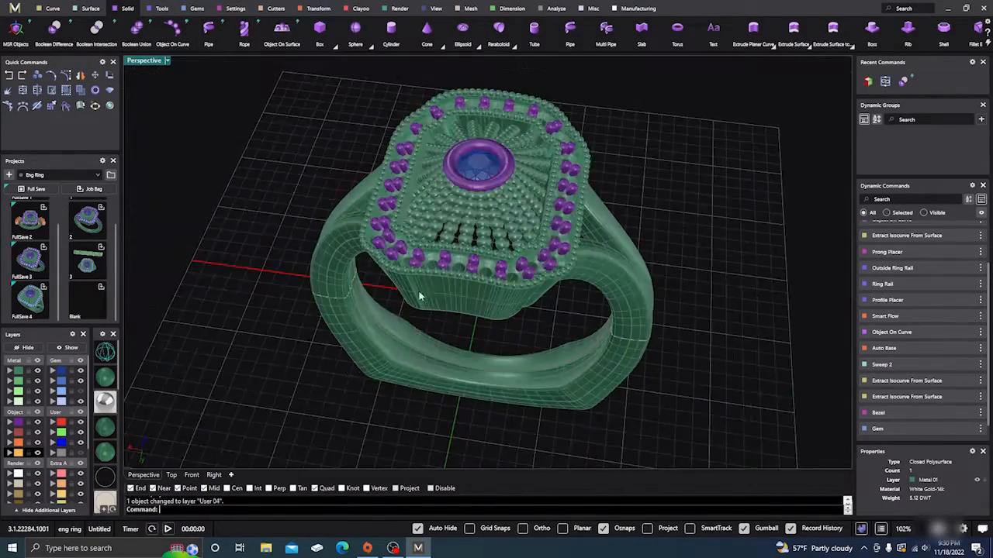
{"action": "right_click_drag", "start_coordinate": [417, 288], "coordinate": [351, 316]}
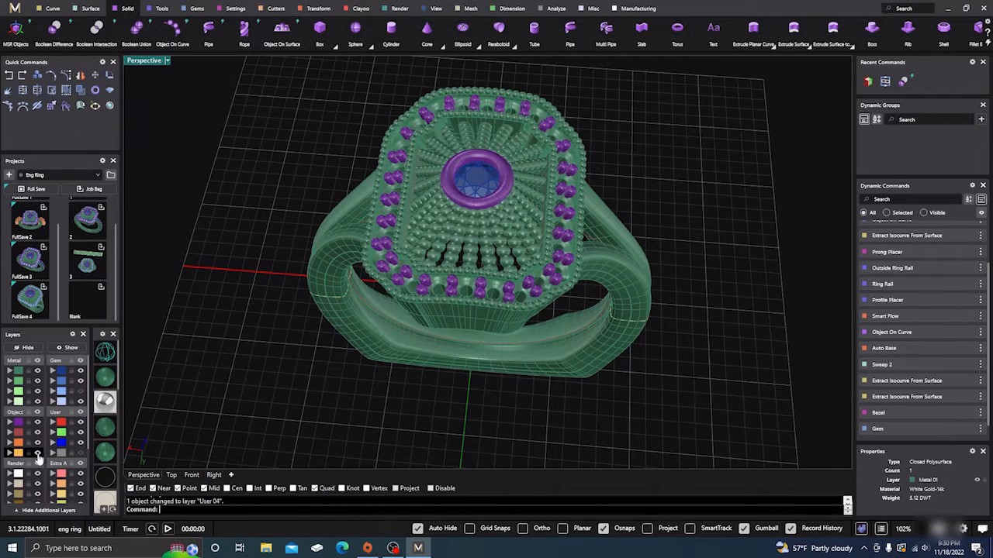
{"action": "scroll", "coordinate": [296, 388], "scroll_direction": "down", "scroll_amount": 2}
{"action": "right_click_drag", "start_coordinate": [295, 388], "coordinate": [373, 330]}
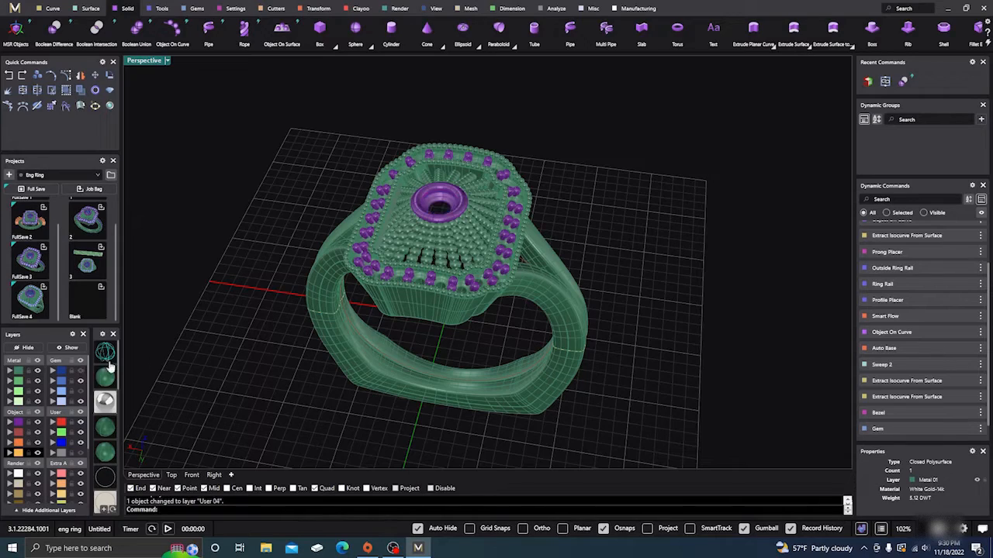
{"action": "scroll", "coordinate": [355, 372], "scroll_direction": "down", "scroll_amount": 3}
{"action": "right_click_drag", "start_coordinate": [417, 357], "coordinate": [387, 354]}
{"action": "scroll", "coordinate": [406, 284], "scroll_direction": "up", "scroll_amount": 5}
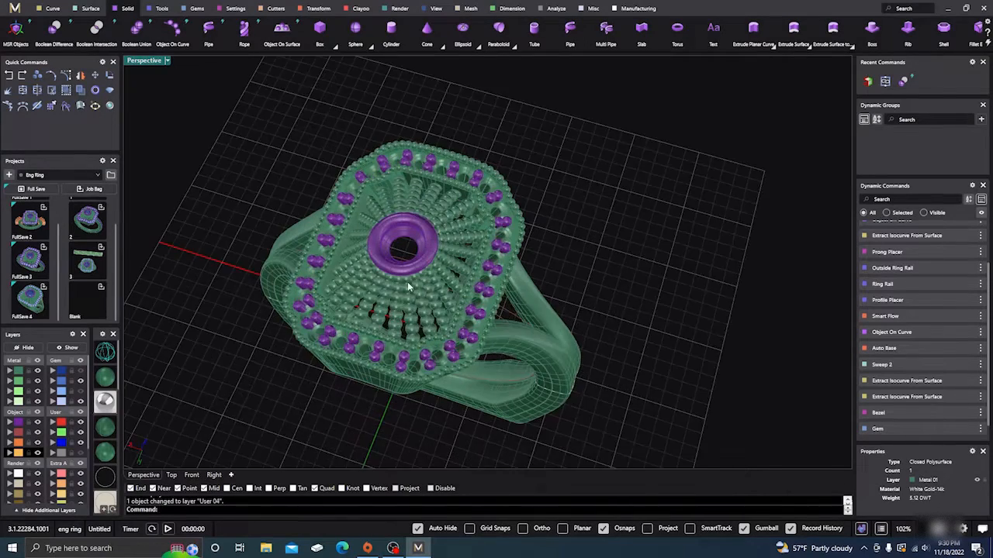
Examine the beads inside the head, the open bezel and the cut halo seats from several angles.
{"action": "left_click", "coordinate": [432, 341]}
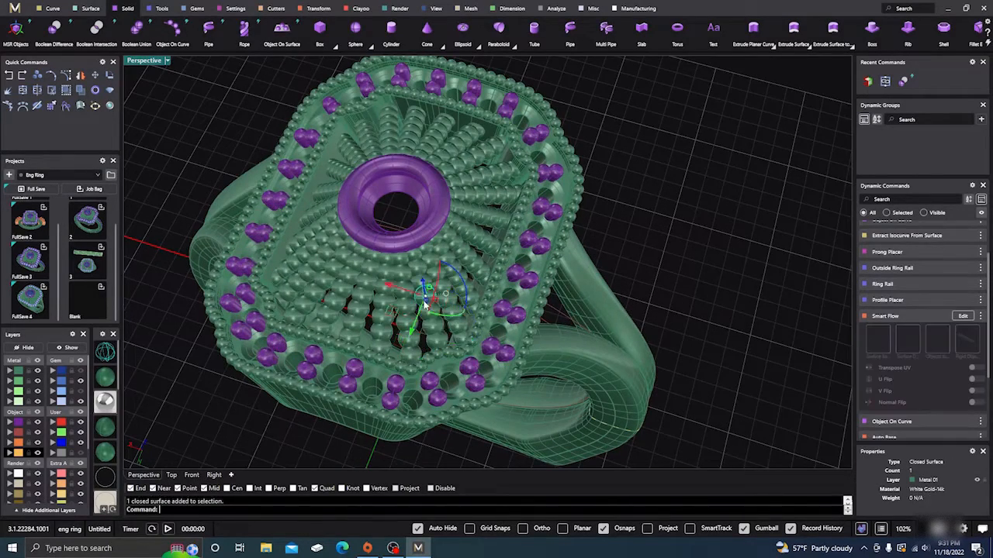
{"action": "left_click", "coordinate": [420, 257]}
{"action": "left_click", "coordinate": [666, 174]}
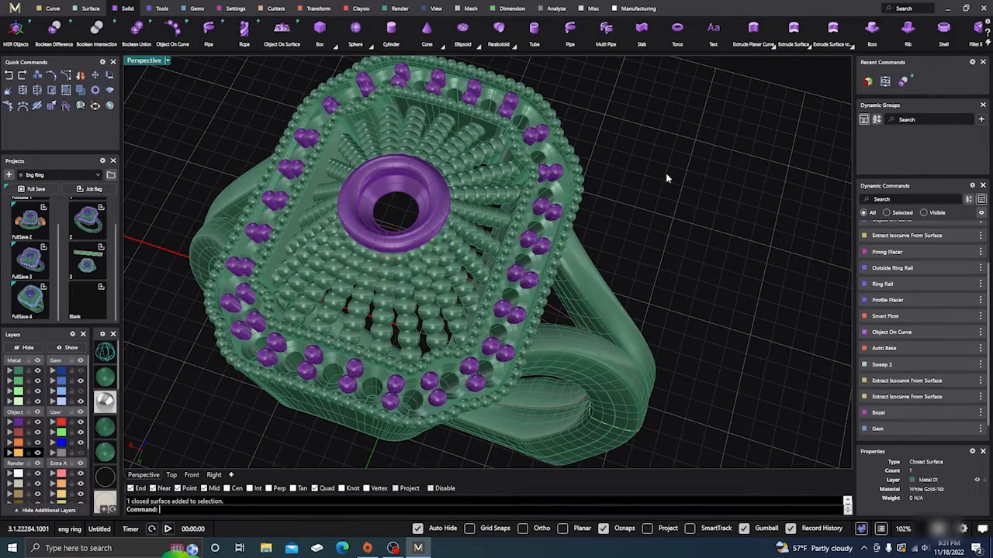
{"action": "right_click_drag", "start_coordinate": [693, 207], "coordinate": [664, 225]}
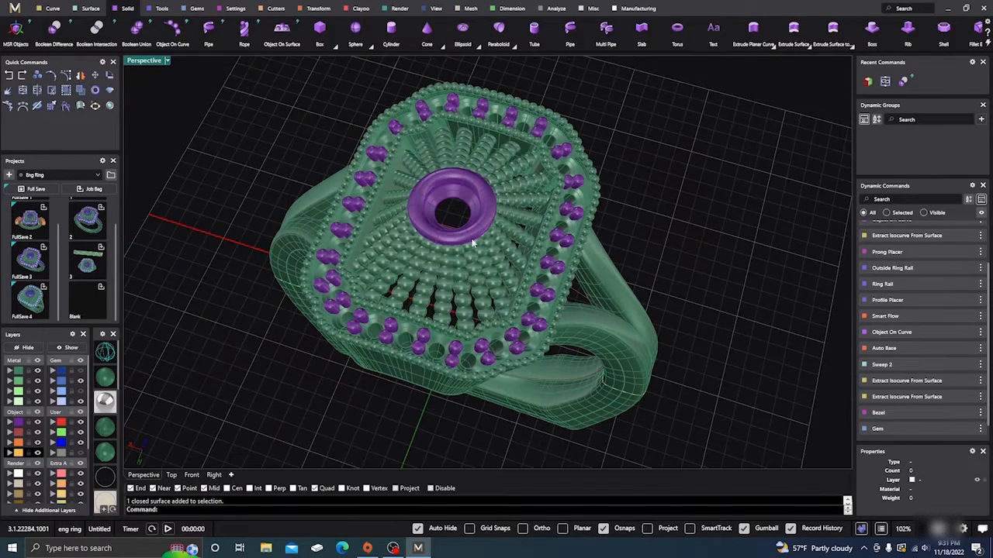
{"action": "scroll", "coordinate": [357, 341], "scroll_direction": "down", "scroll_amount": 5}
{"action": "right_click_drag", "start_coordinate": [249, 388], "coordinate": [291, 335]}
{"action": "scroll", "coordinate": [406, 300], "scroll_direction": "down", "scroll_amount": 6}
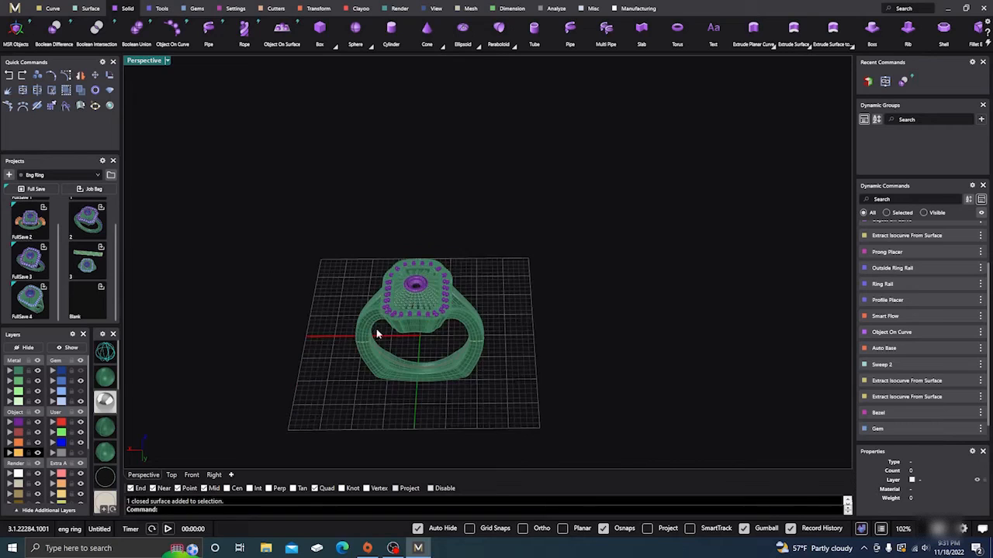
{"action": "right_click_drag", "start_coordinate": [378, 335], "coordinate": [370, 352]}
{"action": "scroll", "coordinate": [401, 303], "scroll_direction": "up", "scroll_amount": 3}
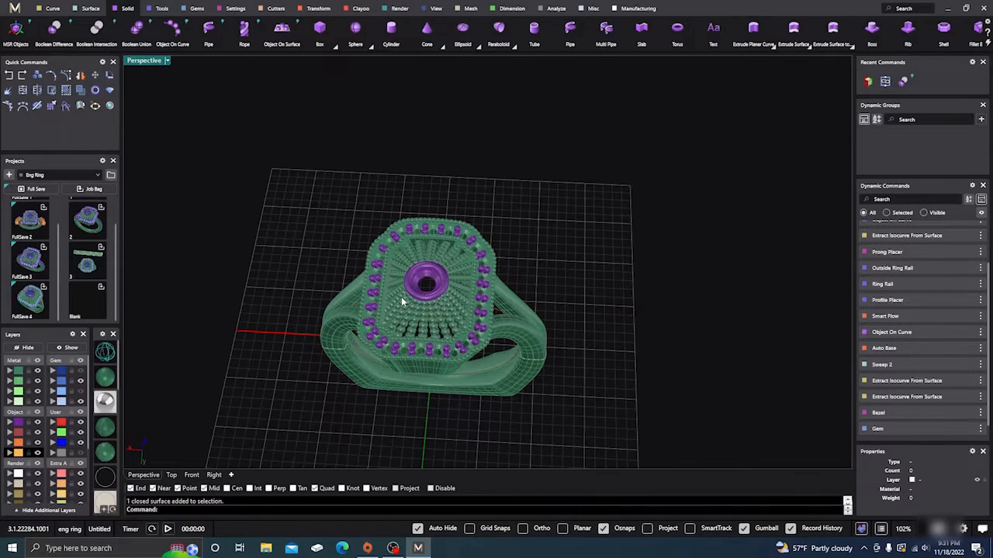
{"action": "right_click_drag", "start_coordinate": [356, 351], "coordinate": [357, 339]}
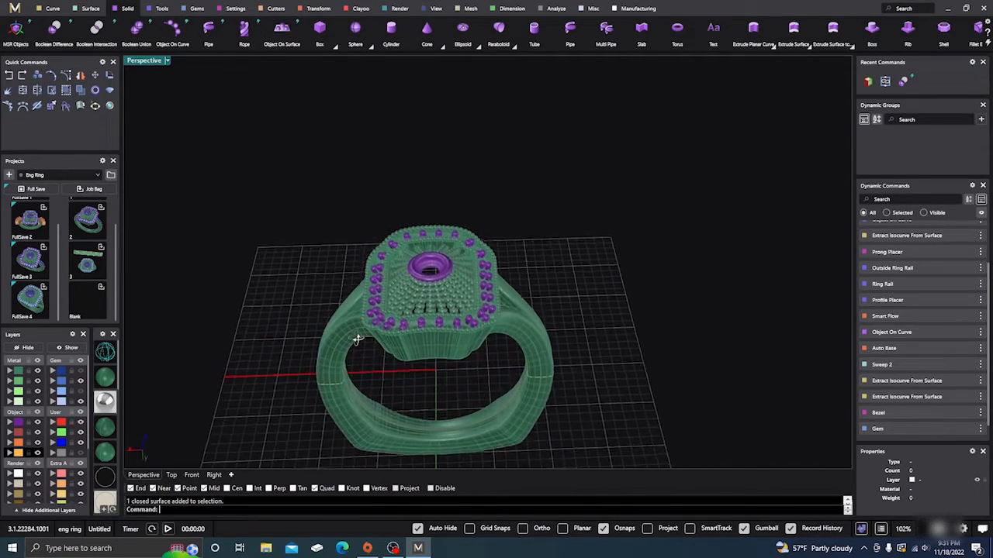
Select the whole ring and run Mesh Repair on it with DeleteInputObjects off.
{"action": "scroll", "coordinate": [357, 338], "scroll_direction": "down", "scroll_amount": 4}
{"action": "left_click_drag", "start_coordinate": [297, 223], "coordinate": [552, 468]}
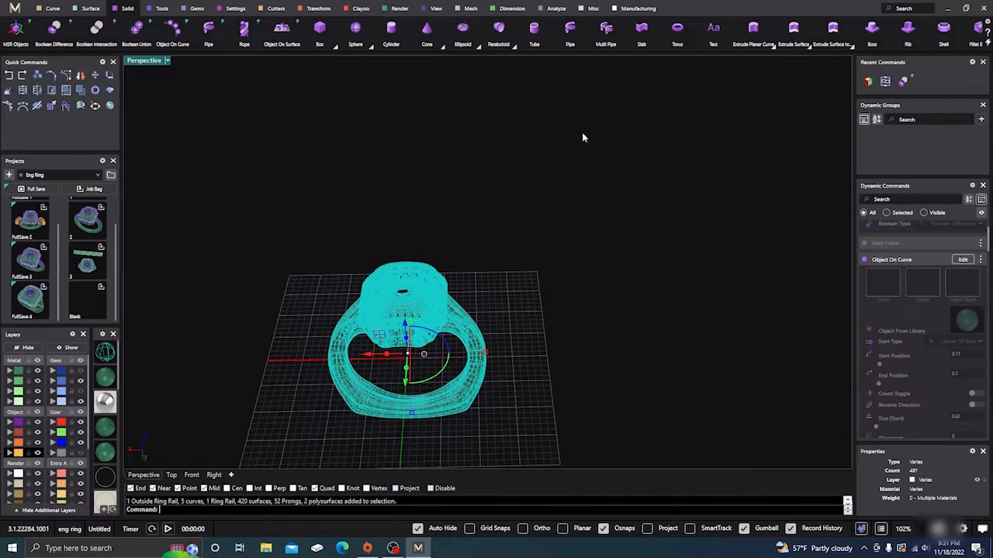
{"action": "left_click", "coordinate": [636, 9]}
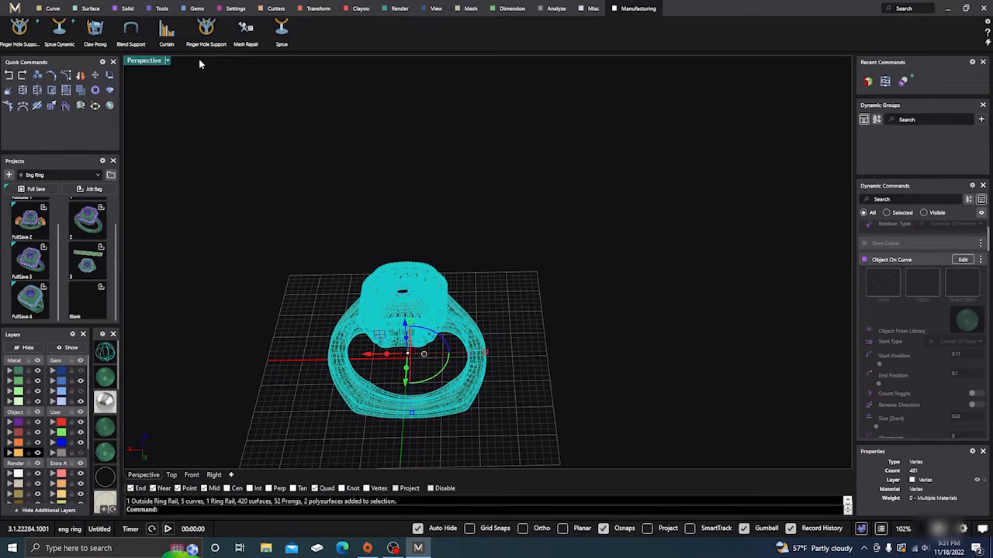
{"action": "left_click", "coordinate": [248, 31]}
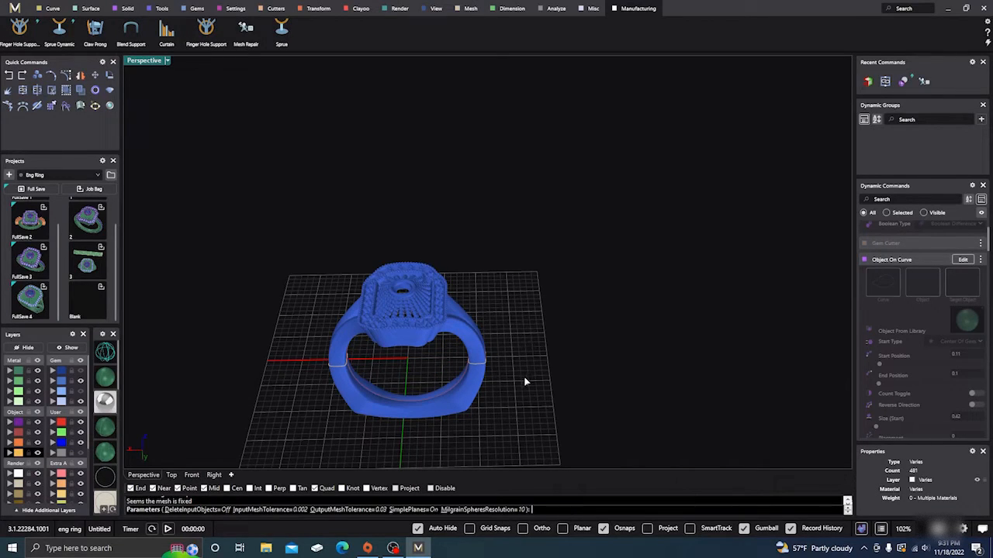
{"action": "key", "text": "Return"}
{"action": "right_click_drag", "start_coordinate": [535, 334], "coordinate": [512, 377]}
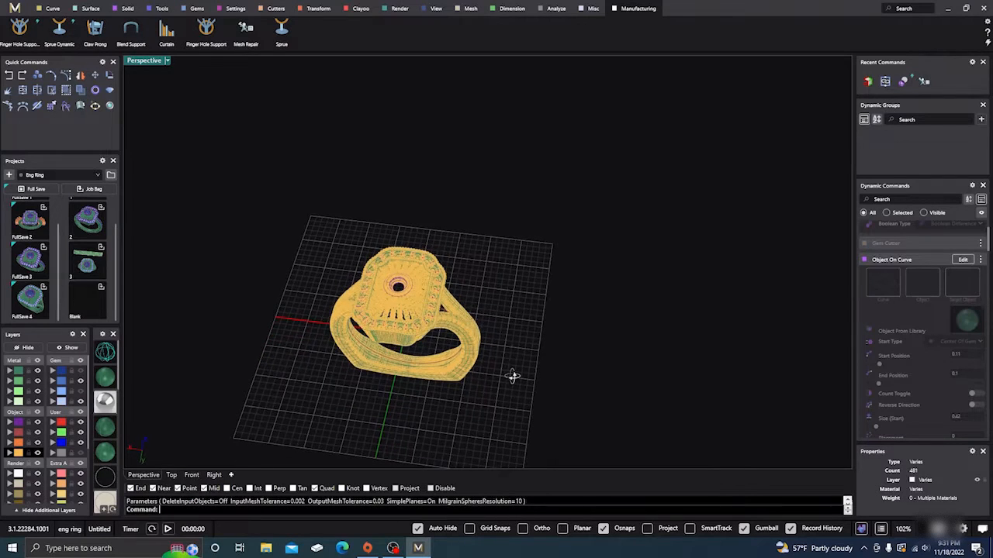
{"action": "key", "text": "Escape"}
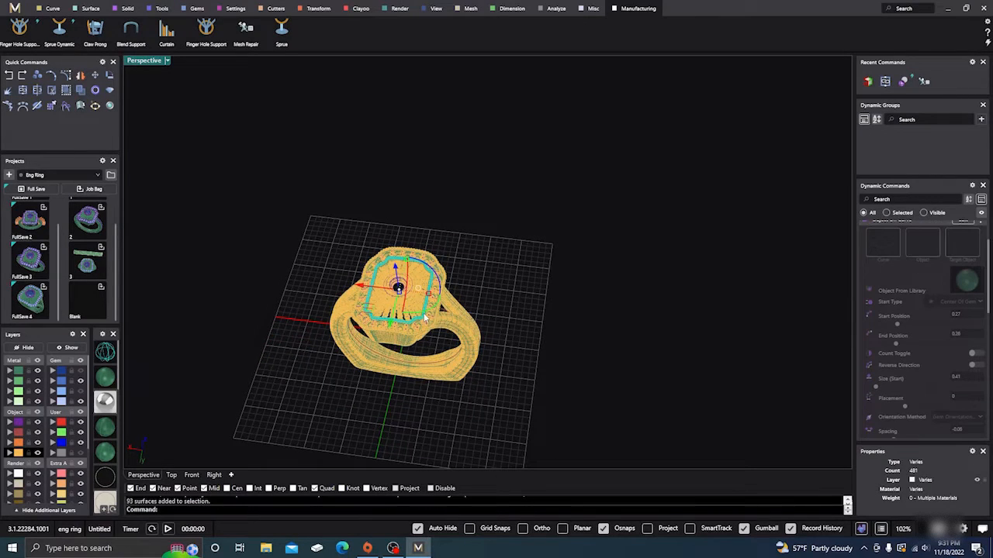
{"action": "left_click", "coordinate": [466, 329]}
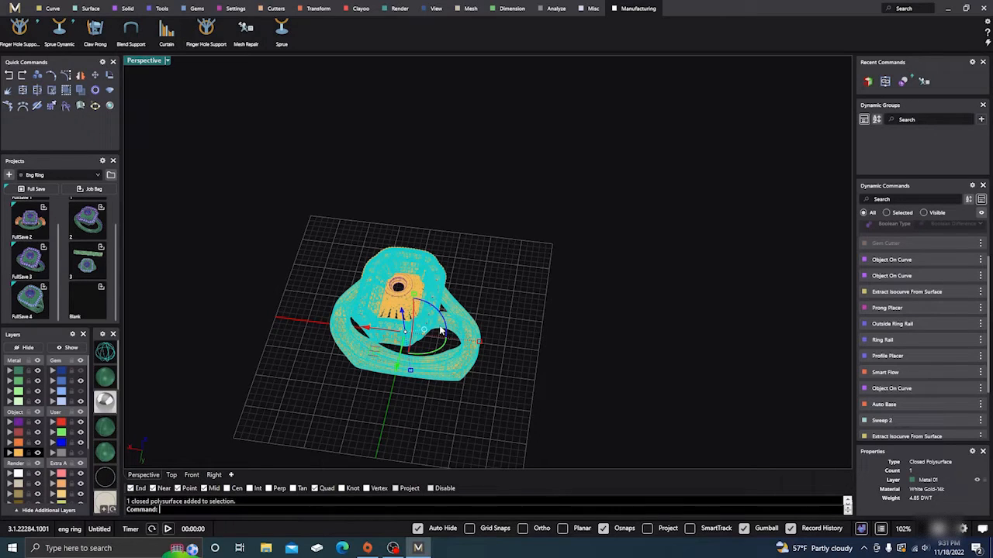
{"action": "left_click", "coordinate": [719, 390]}
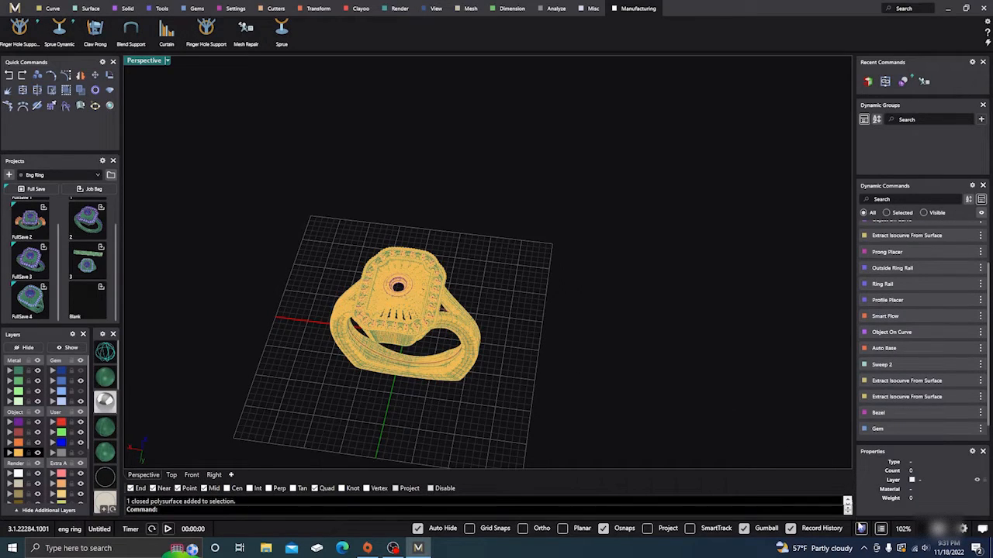
Select the closed meshes with Super Select and move the repaired ring mesh behind the original ring model.
{"action": "left_click", "coordinate": [859, 527]}
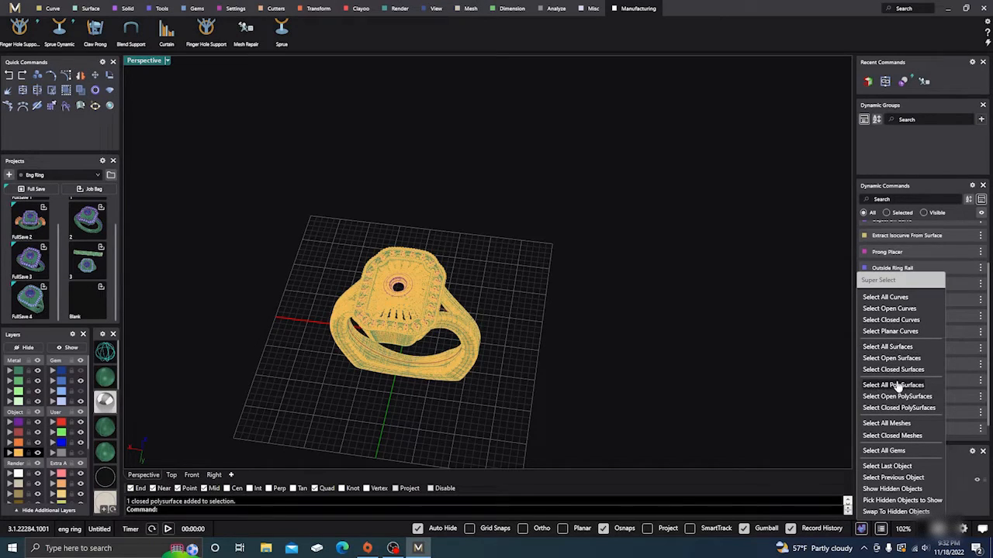
{"action": "left_click", "coordinate": [885, 437]}
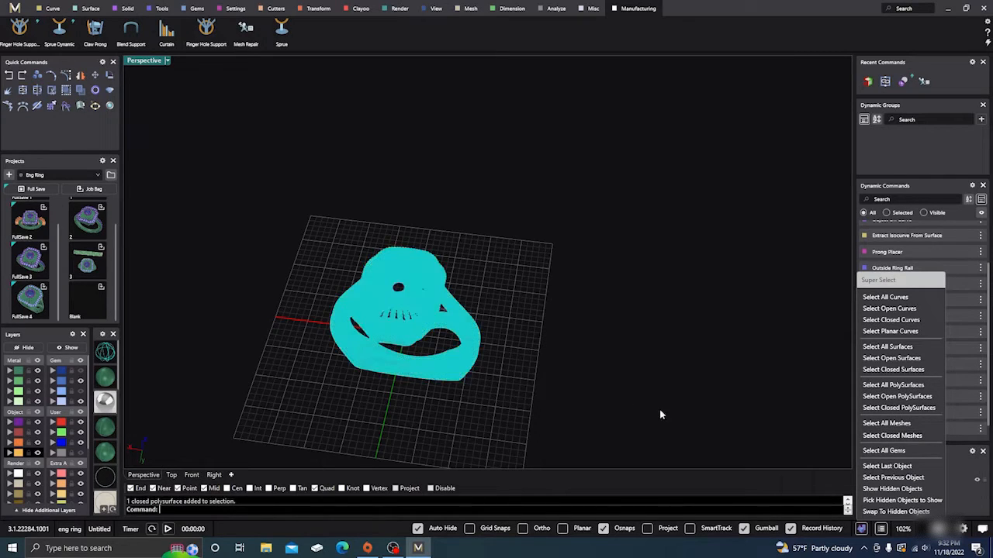
{"action": "left_click", "coordinate": [425, 305]}
{"action": "left_click_drag", "start_coordinate": [424, 305], "coordinate": [478, 183]}
{"action": "left_click", "coordinate": [584, 341]}
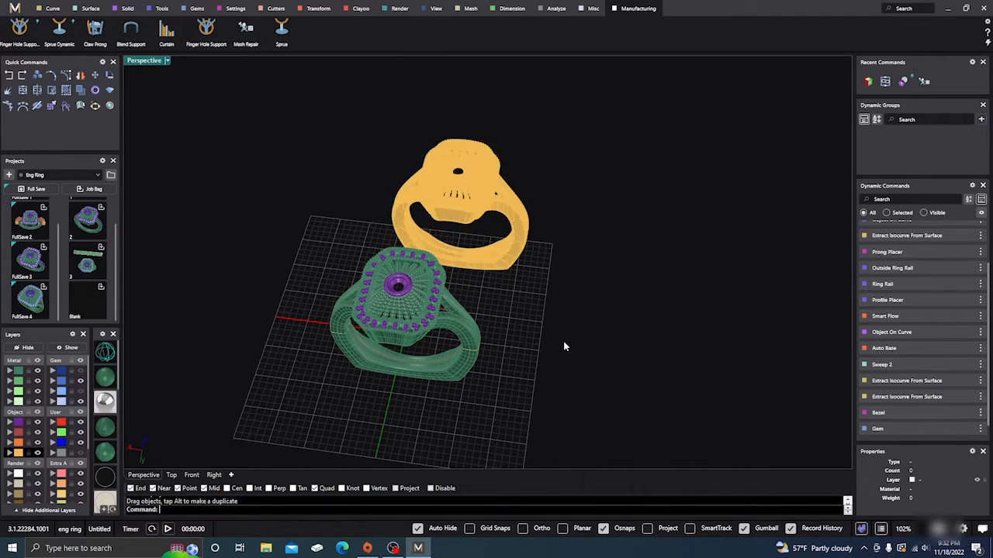
Switch the Perspective view to Rendered display and inspect the original ring beside the repaired mesh.
{"action": "right_click_drag", "start_coordinate": [563, 341], "coordinate": [566, 356]}
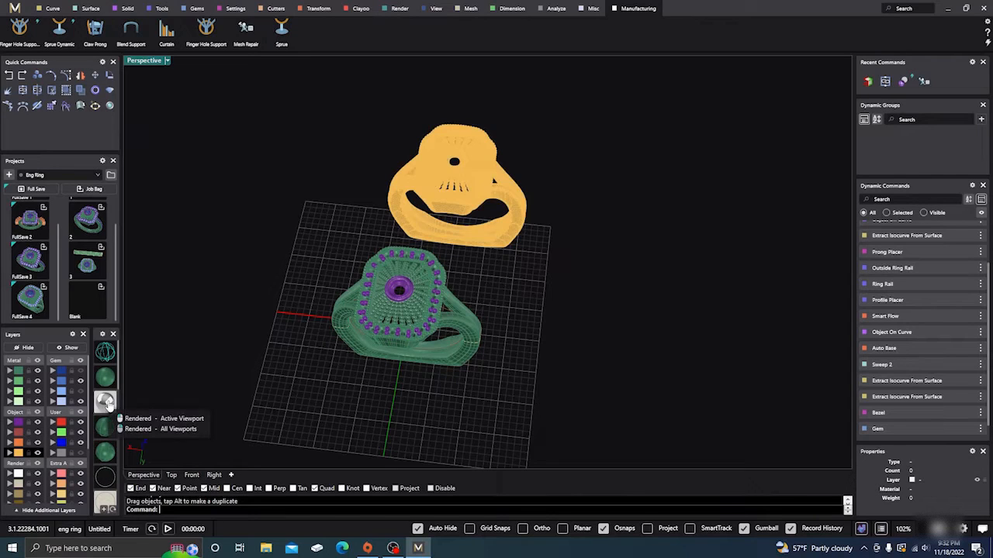
{"action": "left_click", "coordinate": [107, 402]}
{"action": "scroll", "coordinate": [439, 175], "scroll_direction": "up", "scroll_amount": 6}
{"action": "right_click_drag", "start_coordinate": [479, 231], "coordinate": [440, 231]}
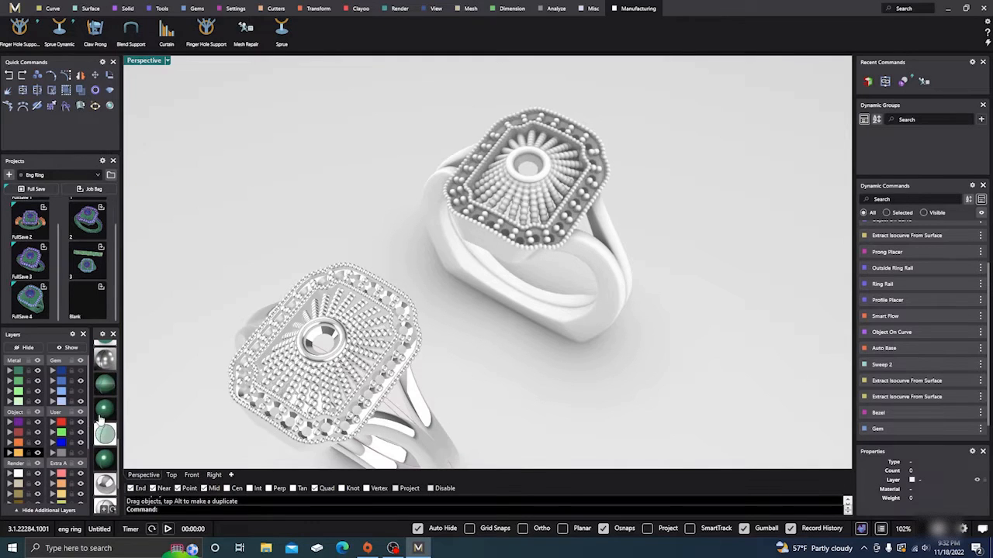
Return the view to a shaded display and assign the repaired ring mesh to the Metal 01 layer.
{"action": "left_click", "coordinate": [105, 408]}
{"action": "scroll", "coordinate": [454, 284], "scroll_direction": "down", "scroll_amount": 1}
{"action": "left_click", "coordinate": [497, 282]}
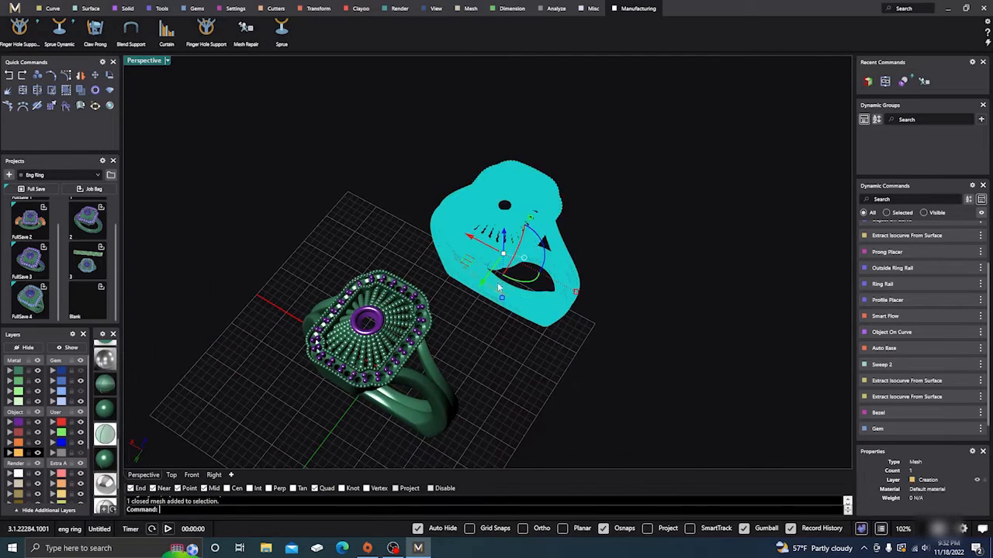
Select the beads on the original ring and compare both rings' heads, bezels, halo seats and shanks from several angles.
{"action": "left_click", "coordinate": [423, 296]}
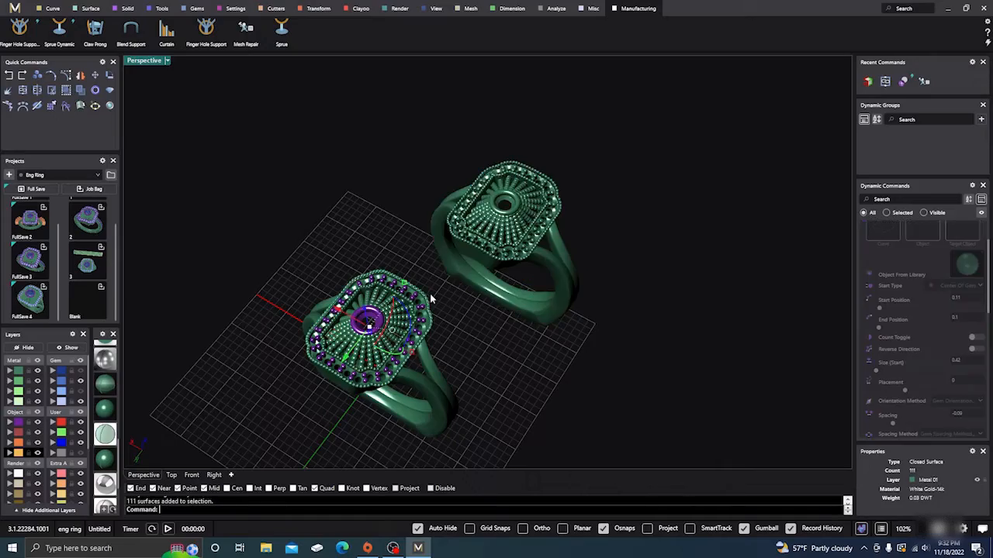
{"action": "right_click_drag", "start_coordinate": [492, 300], "coordinate": [480, 349]}
{"action": "scroll", "coordinate": [512, 229], "scroll_direction": "up", "scroll_amount": 8}
{"action": "right_click_drag", "start_coordinate": [512, 217], "coordinate": [540, 226]}
{"action": "scroll", "coordinate": [541, 225], "scroll_direction": "down", "scroll_amount": 10}
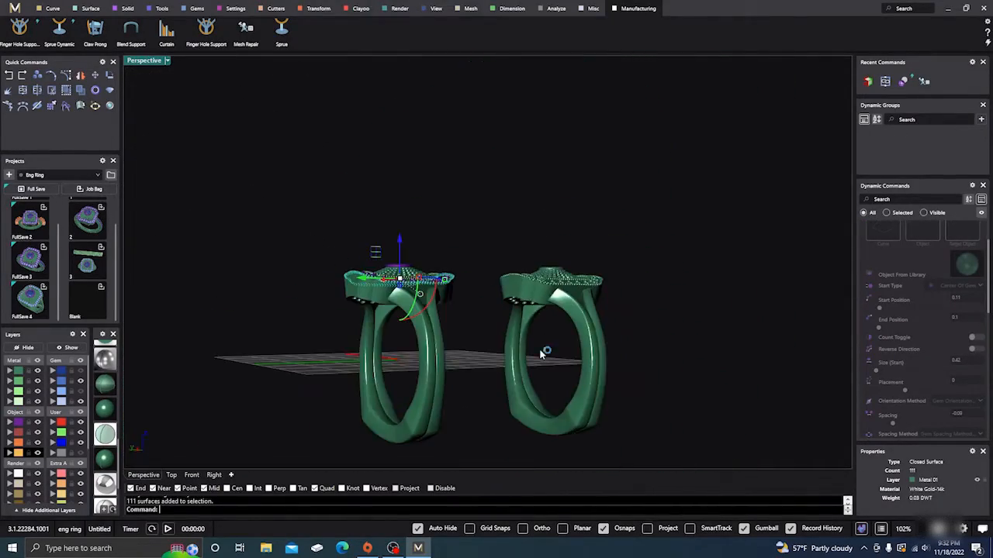
{"action": "right_click_drag", "start_coordinate": [545, 353], "coordinate": [570, 400]}
{"action": "scroll", "coordinate": [398, 289], "scroll_direction": "up", "scroll_amount": 4}
{"action": "scroll", "coordinate": [398, 289], "scroll_direction": "up", "scroll_amount": 4}
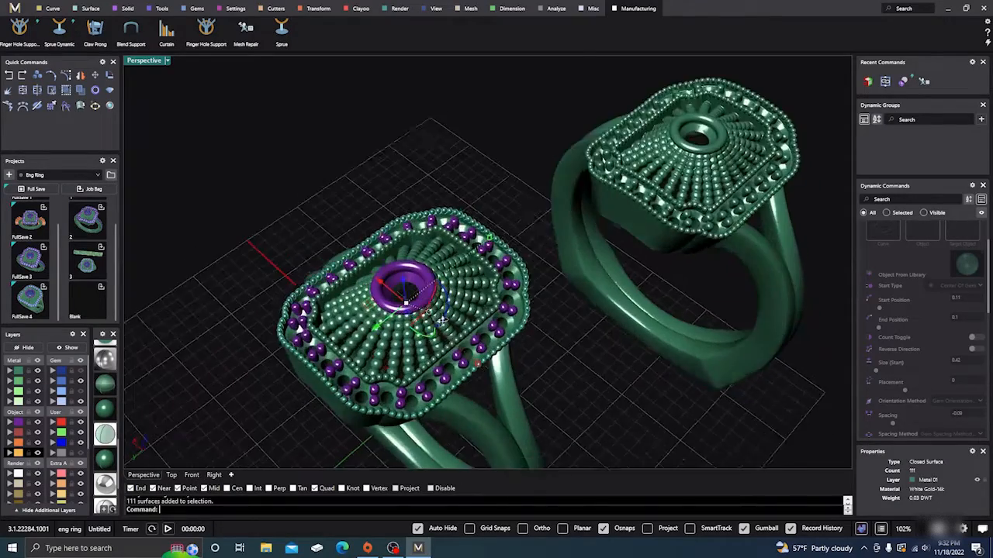
{"action": "right_click_drag", "start_coordinate": [427, 308], "coordinate": [445, 325]}
{"action": "scroll", "coordinate": [450, 328], "scroll_direction": "down", "scroll_amount": 4}
{"action": "right_click_drag", "start_coordinate": [505, 285], "coordinate": [537, 315]}
{"action": "scroll", "coordinate": [582, 180], "scroll_direction": "up", "scroll_amount": 10}
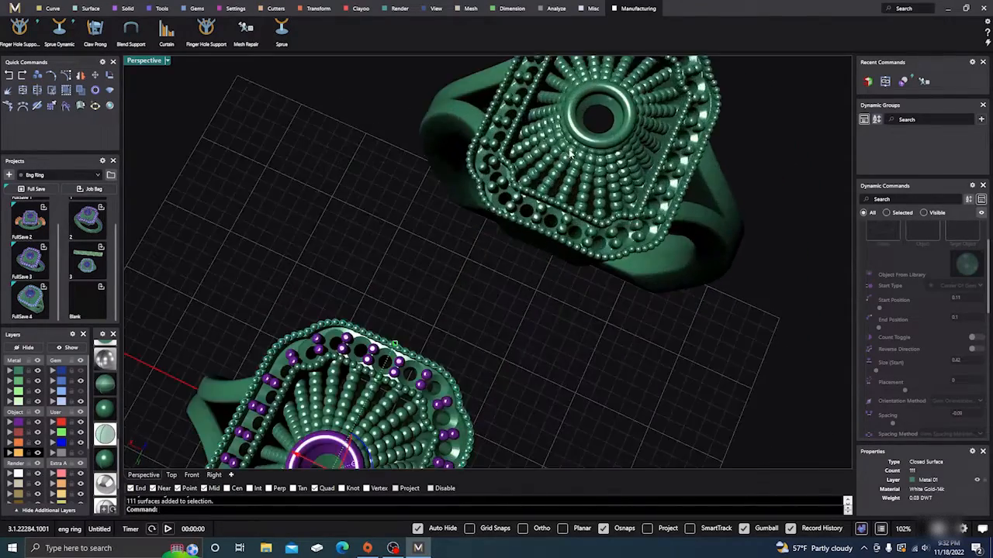
{"action": "scroll", "coordinate": [496, 247], "scroll_direction": "down", "scroll_amount": 7}
{"action": "right_click_drag", "start_coordinate": [500, 268], "coordinate": [494, 133]}
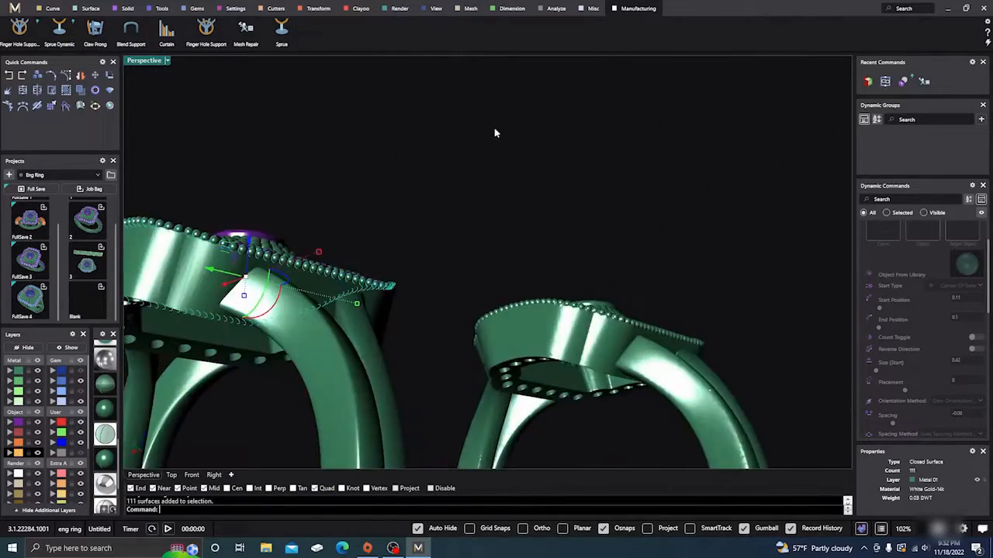
{"action": "right_click_drag", "start_coordinate": [585, 410], "coordinate": [543, 349]}
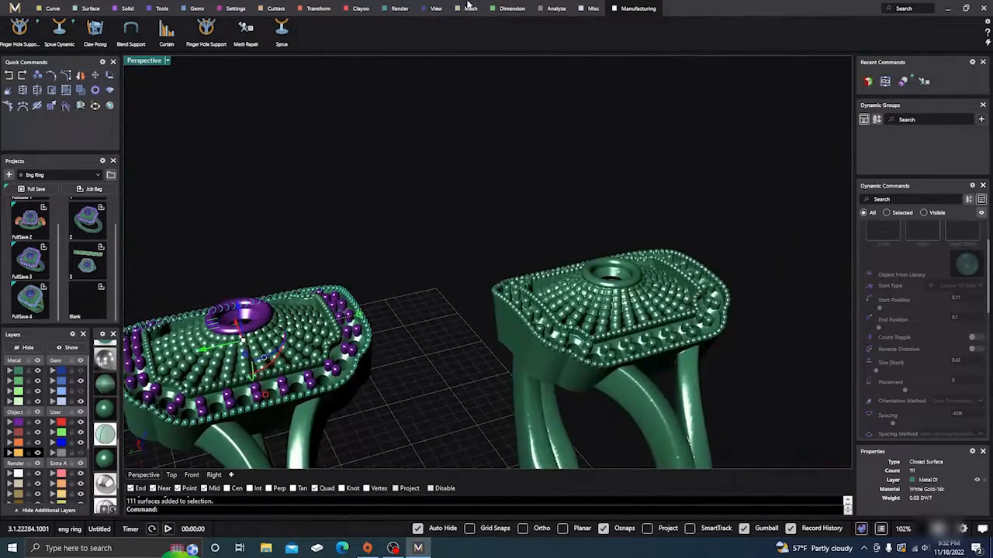
{"action": "scroll", "coordinate": [475, 214], "scroll_direction": "down", "scroll_amount": 6}
{"action": "right_click_drag", "start_coordinate": [468, 217], "coordinate": [515, 275]}
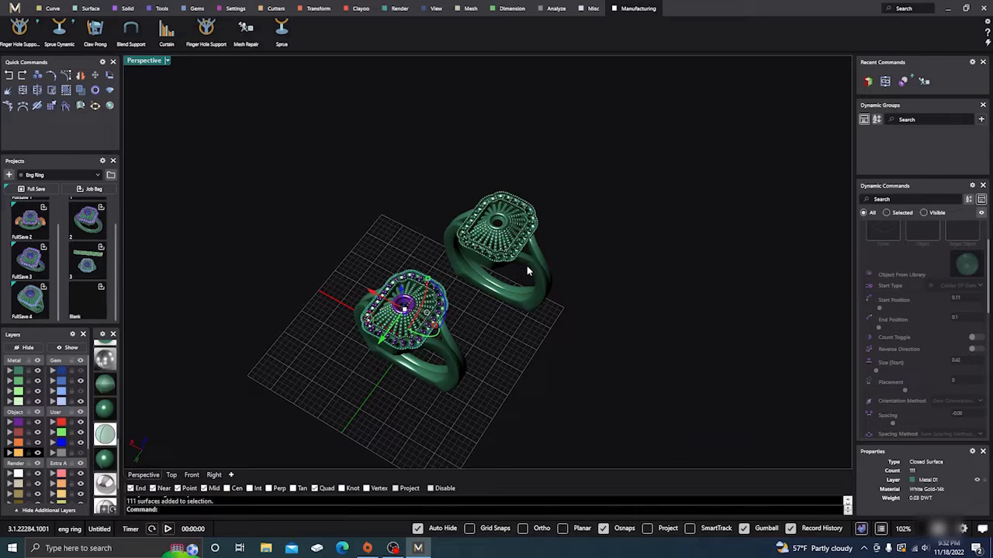
Select the repaired ring mesh to check that it is a single object, and clear the selection.
{"action": "left_click", "coordinate": [530, 261]}
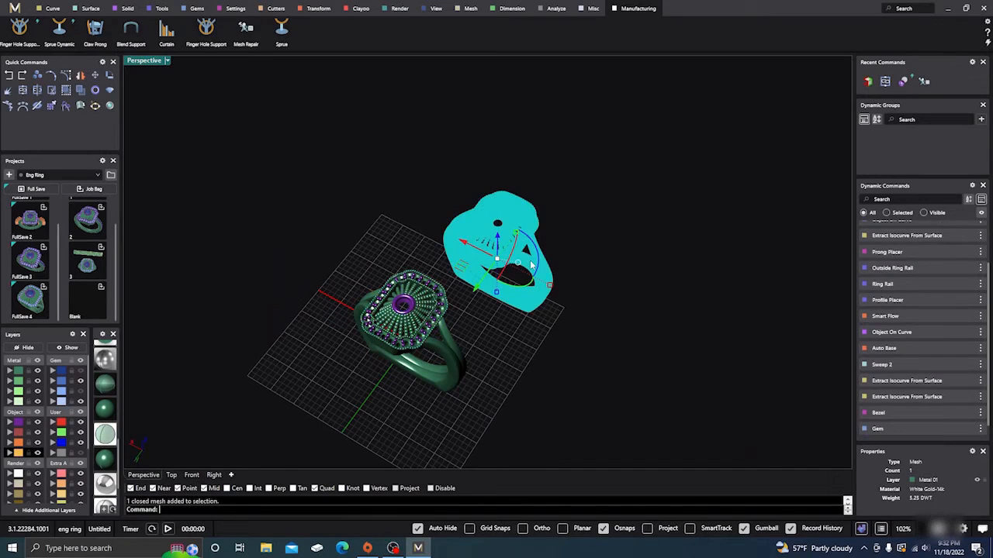
{"action": "left_click", "coordinate": [571, 329]}
{"action": "right_click_drag", "start_coordinate": [519, 373], "coordinate": [496, 350]}
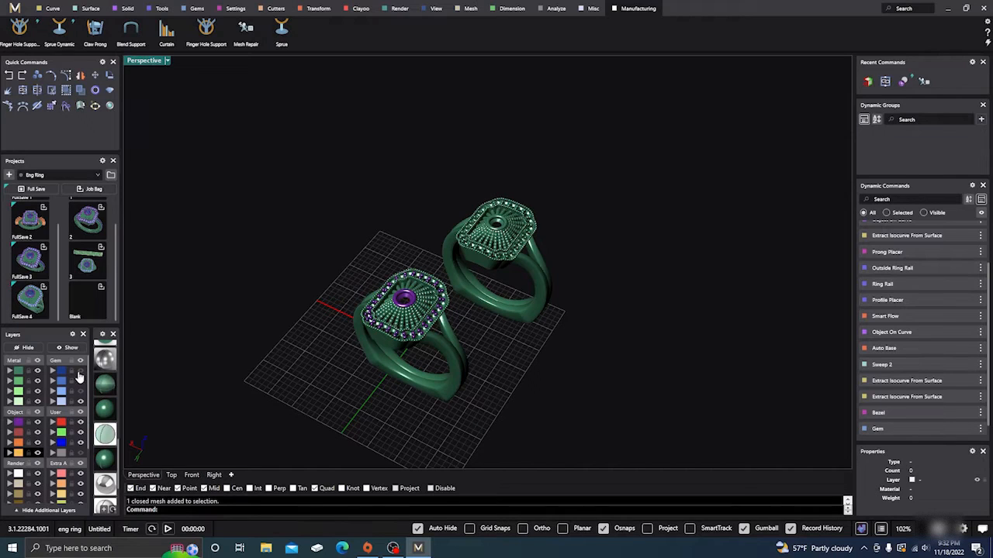
Show the gem layers again and display the ring with its stones beside the repaired mesh in Rendered mode.
{"action": "scroll", "coordinate": [363, 302], "scroll_direction": "up", "scroll_amount": 3}
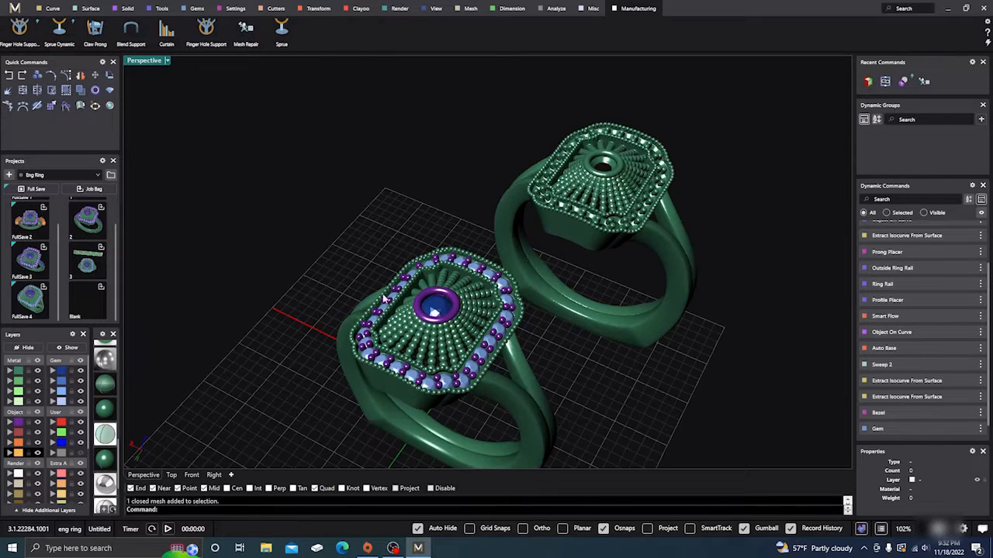
{"action": "scroll", "coordinate": [106, 433], "scroll_direction": "up", "scroll_amount": 3}
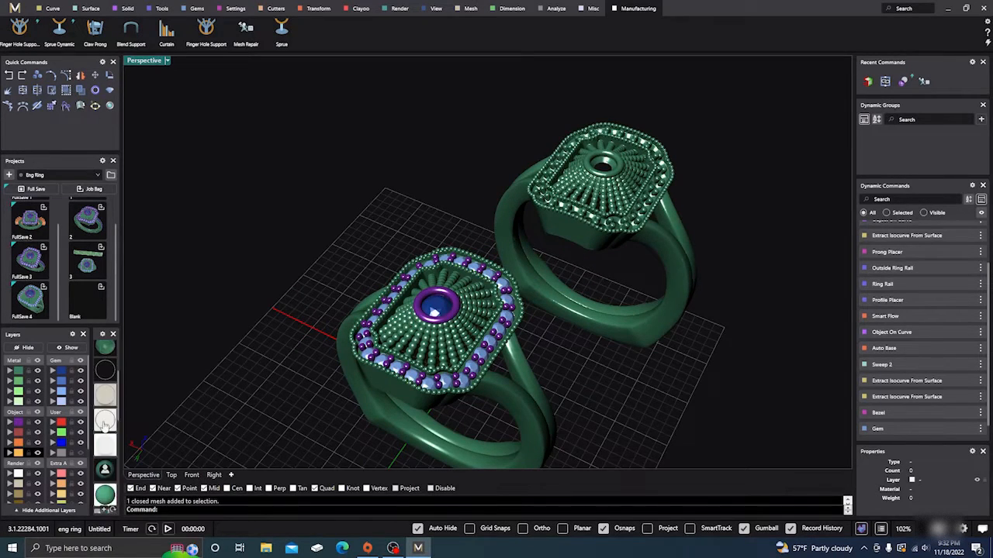
{"action": "left_click", "coordinate": [106, 401]}
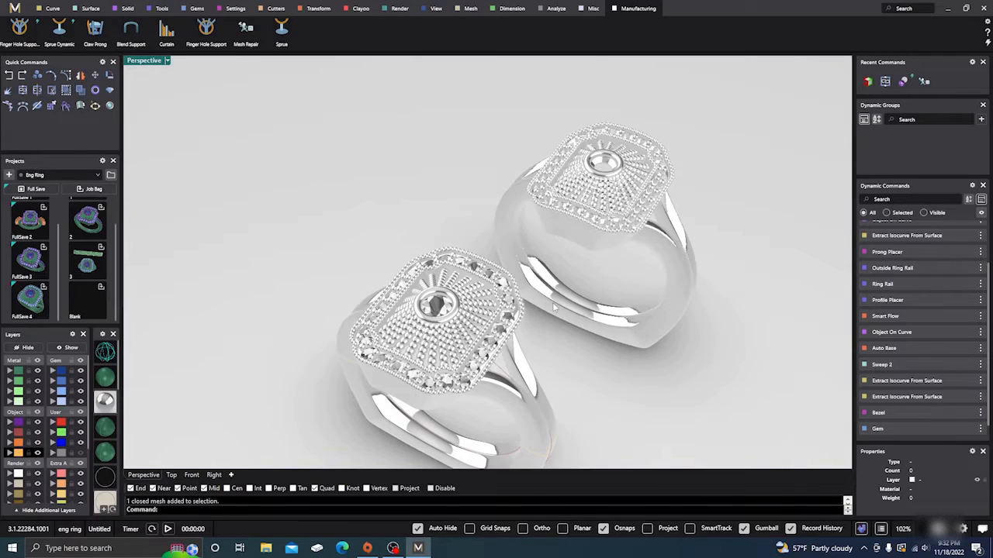
{"action": "right_click_drag", "start_coordinate": [553, 307], "coordinate": [455, 382]}
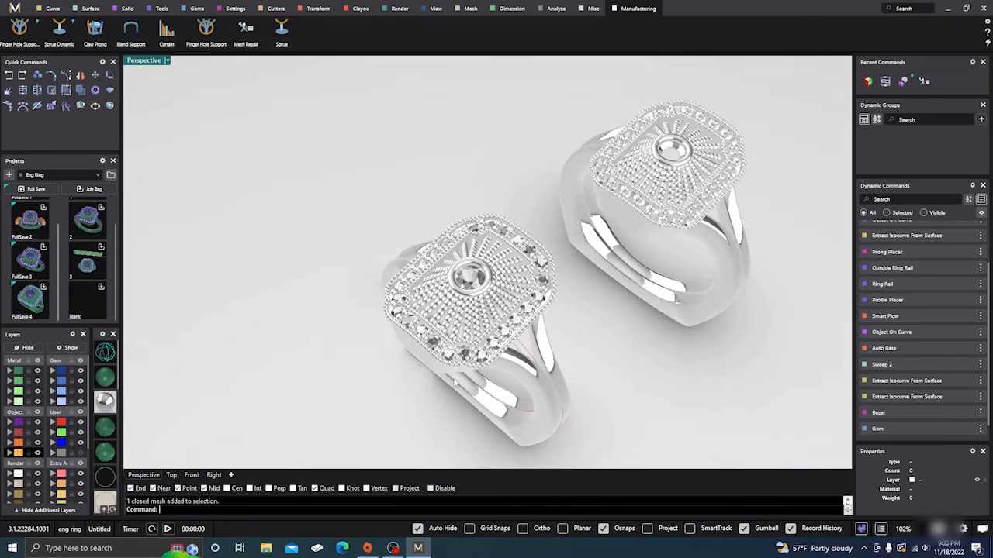